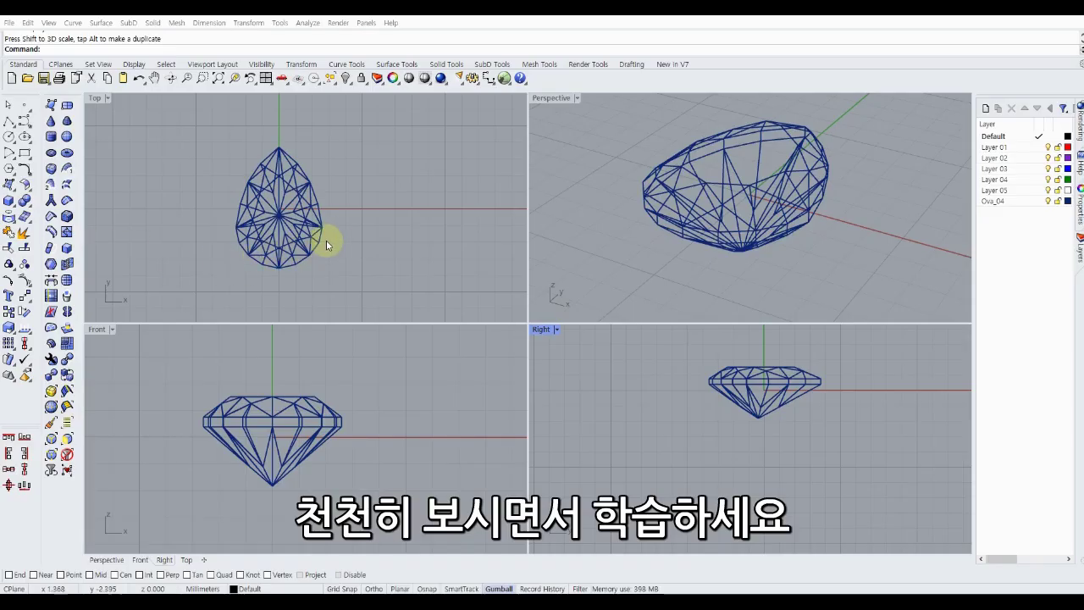
Maximise the Top view and pan and zoom so the pear-cut stone is large and centred.
right_click_drag(343, 237, 366, 234)
scroll(370, 237, "up", 1)
scroll(379, 242, "up", 1)
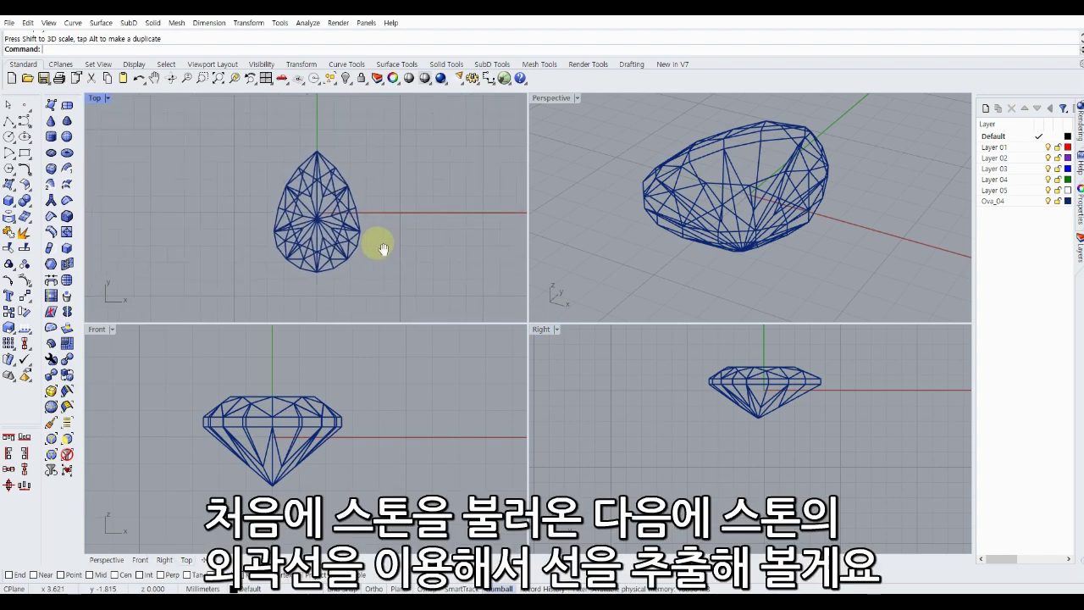
scroll(376, 219, "up", 3)
scroll(376, 218, "down", 2)
scroll(375, 212, "down", 2)
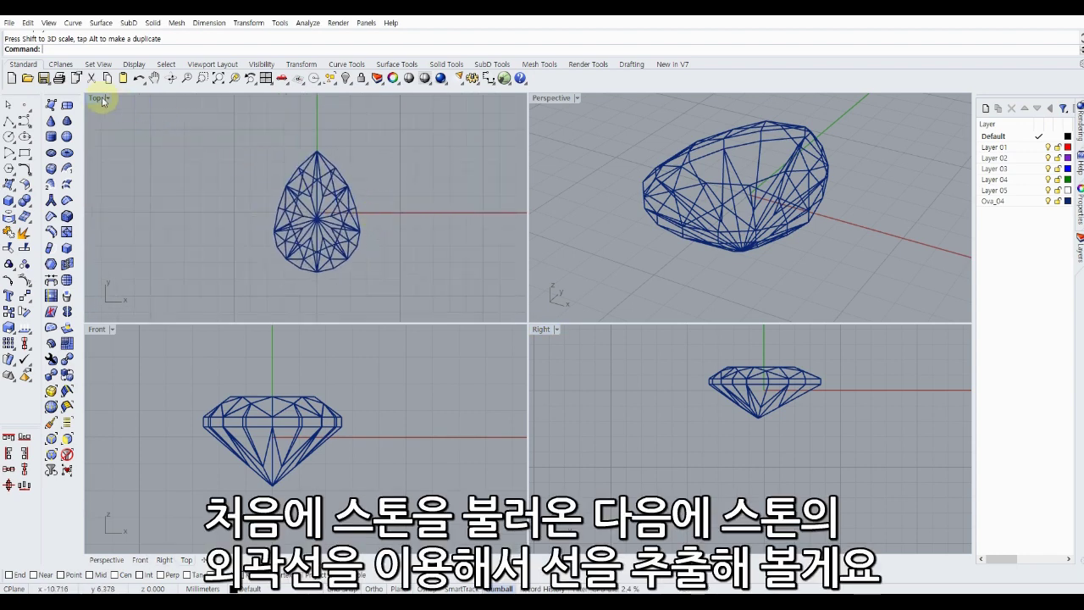
double_click(98, 100)
mouse_move(460, 238)
right_mouse_down()
mouse_move(425, 205)
mouse_move(379, 201)
right_mouse_up()
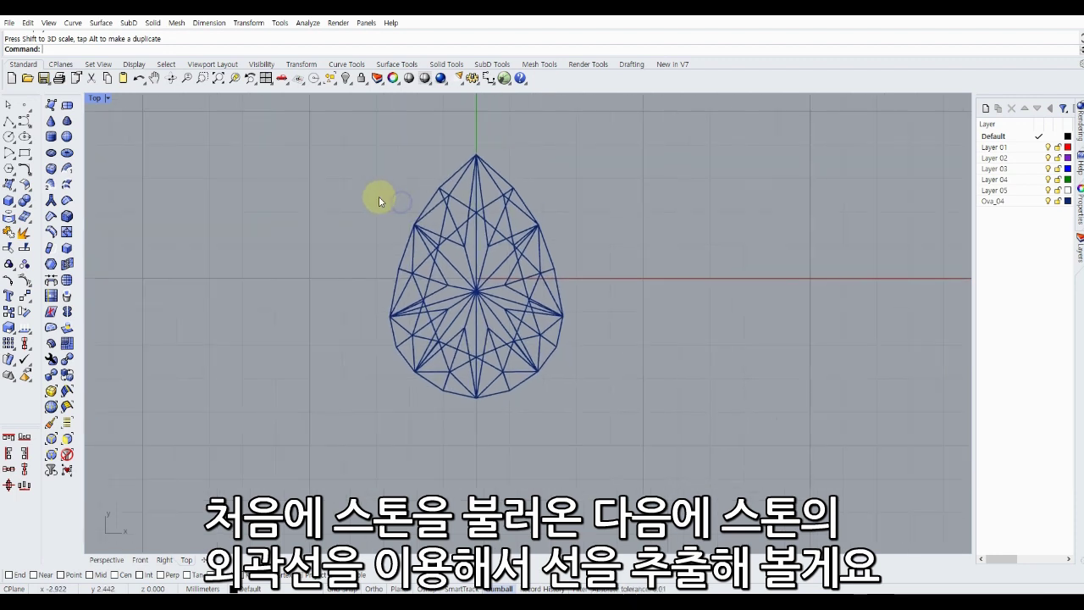
left_click(14, 225)
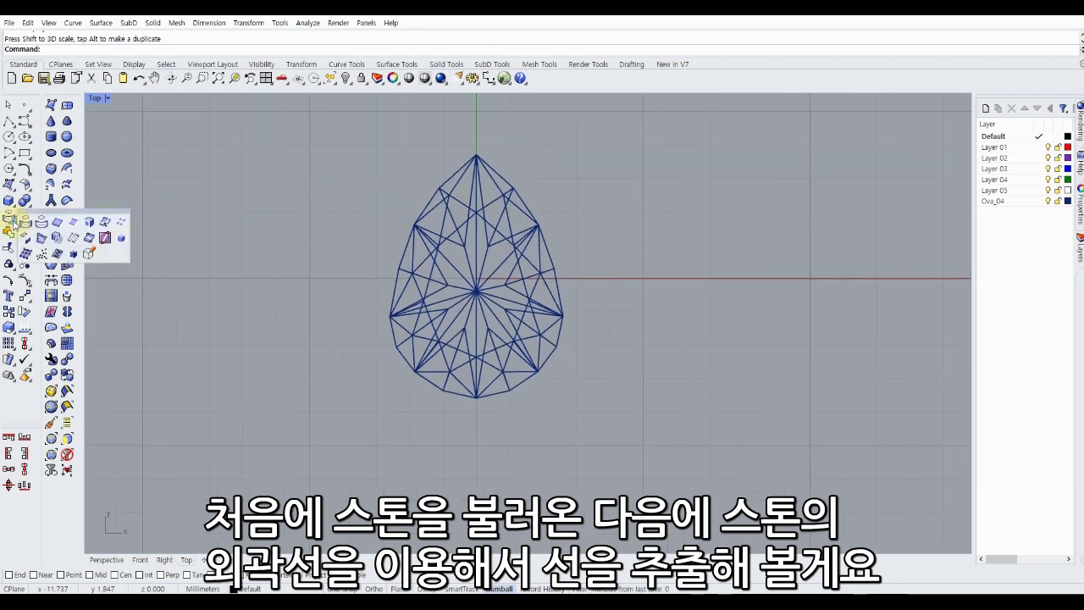
Start DupEdge and pick the stone's upper-left outline edges as polysurface edges.
left_click(58, 223)
scroll(449, 176, "up", 2)
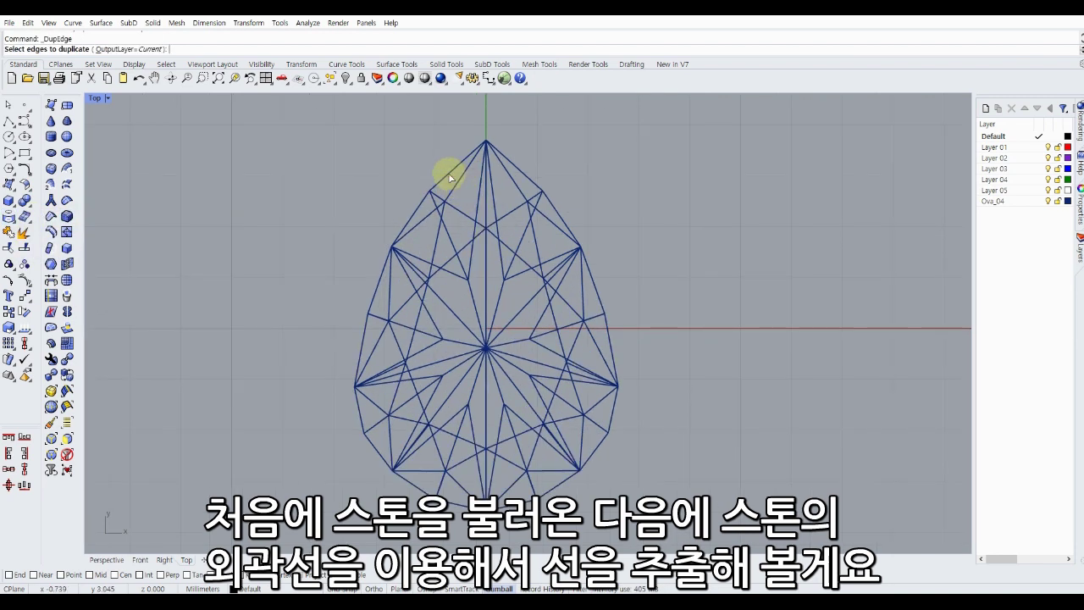
left_click(445, 176)
left_click(503, 204)
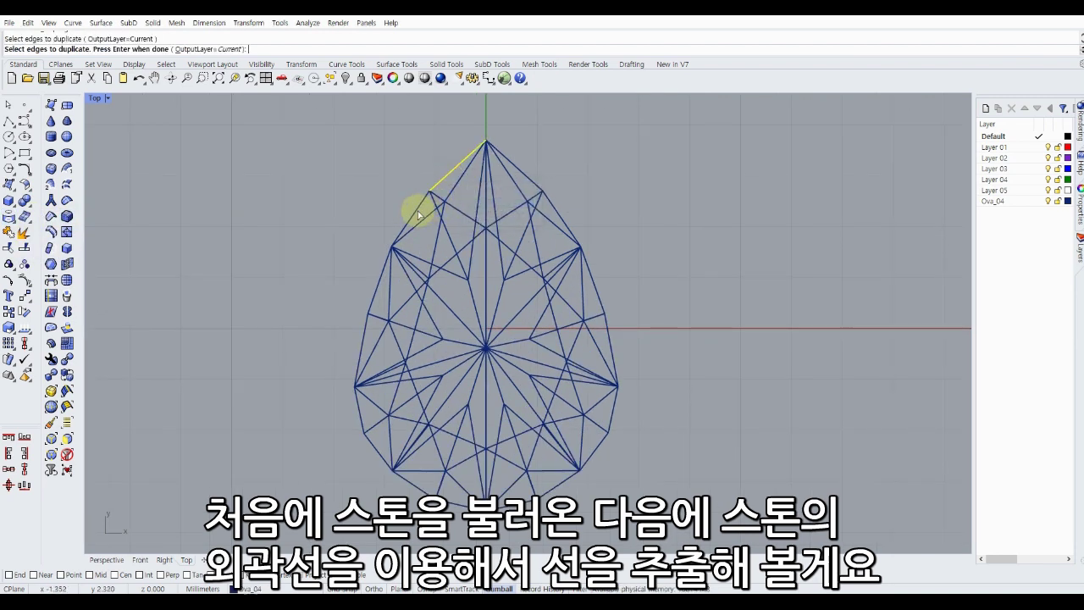
left_click(417, 215)
left_click(440, 242)
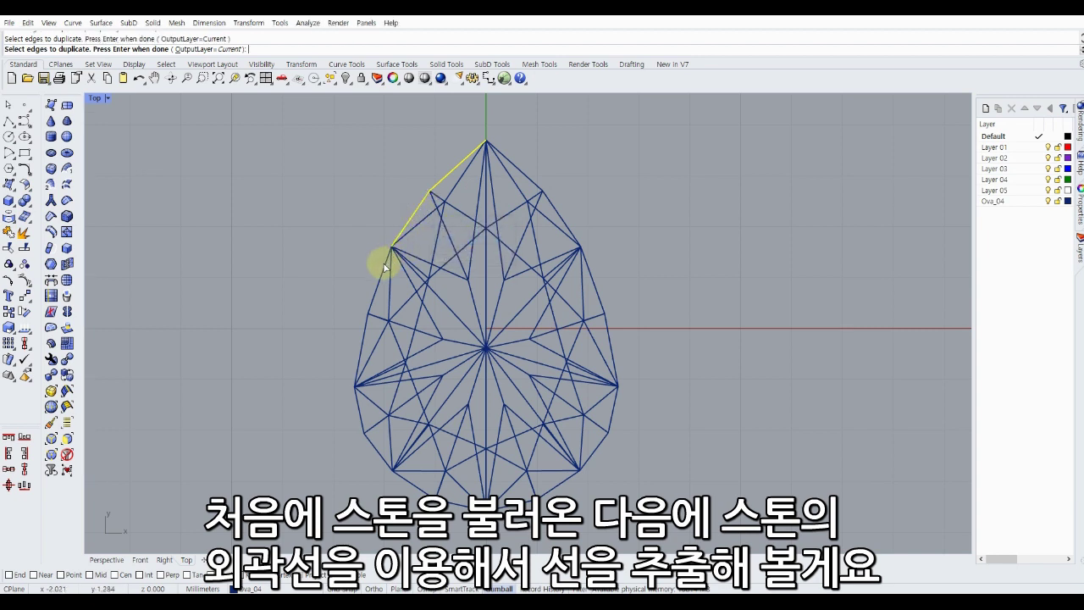
left_click(383, 266)
left_click(435, 293)
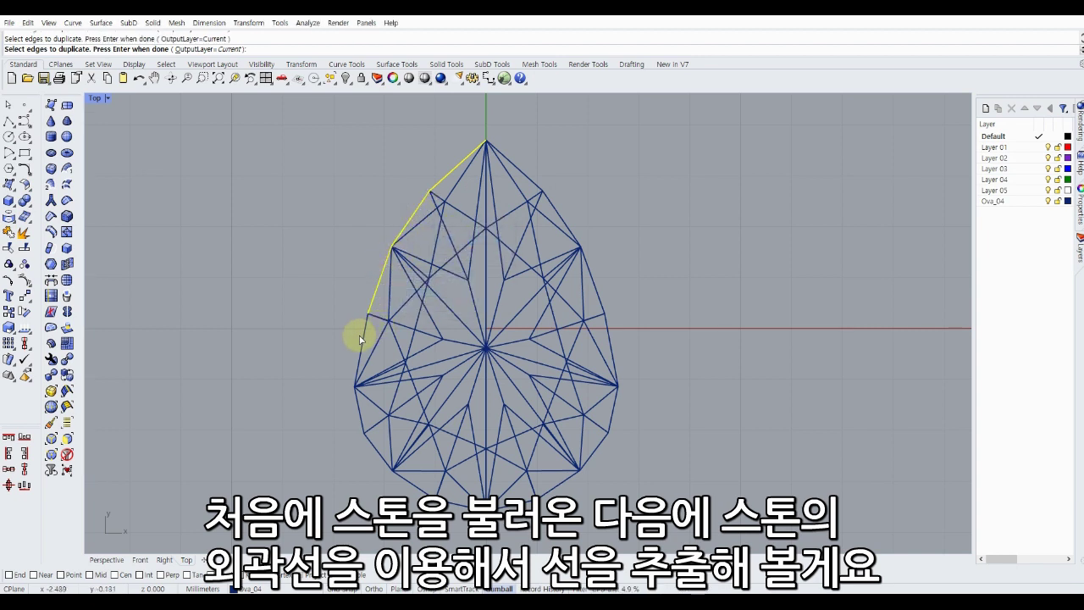
left_click(361, 339)
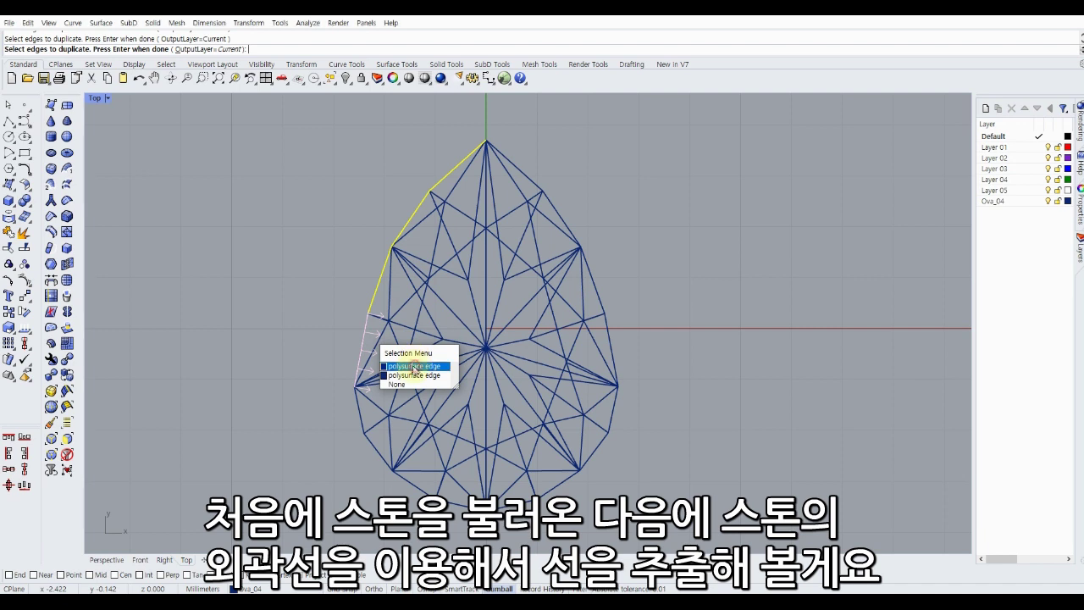
left_click(415, 367)
left_click(362, 418)
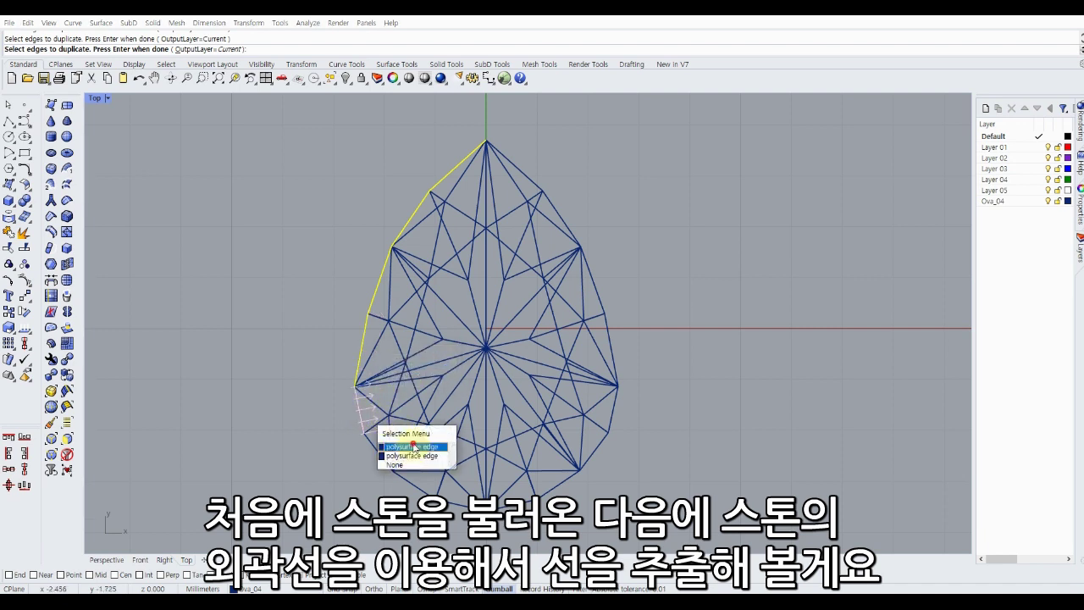
left_click(378, 455)
Pick the outline edges around the bottom of the pear, from lower-left to lower-right.
left_click(377, 450)
left_click(419, 483)
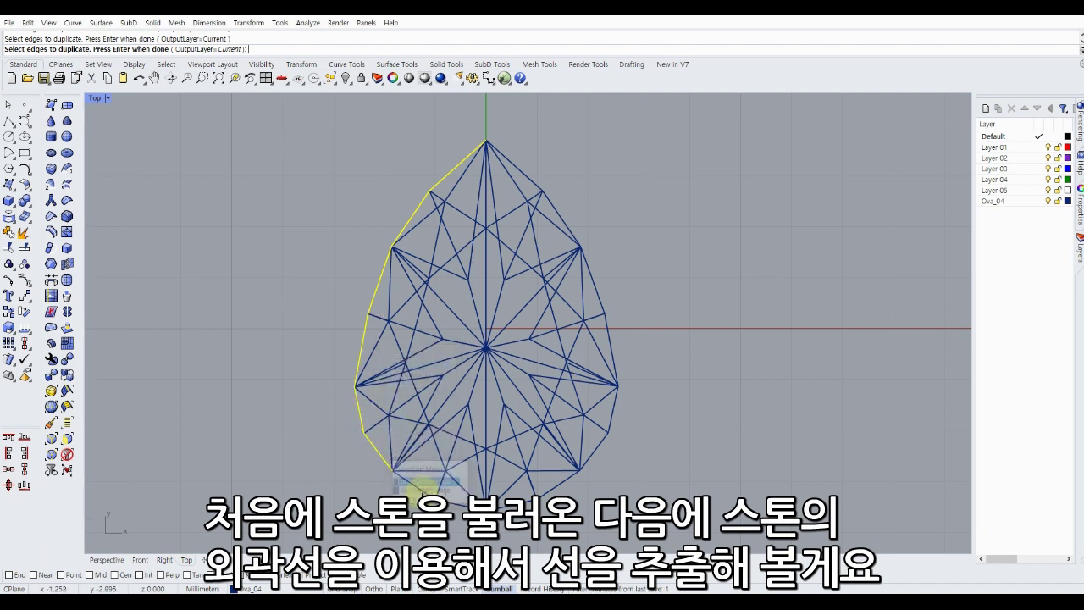
left_click(446, 500)
left_click(455, 505)
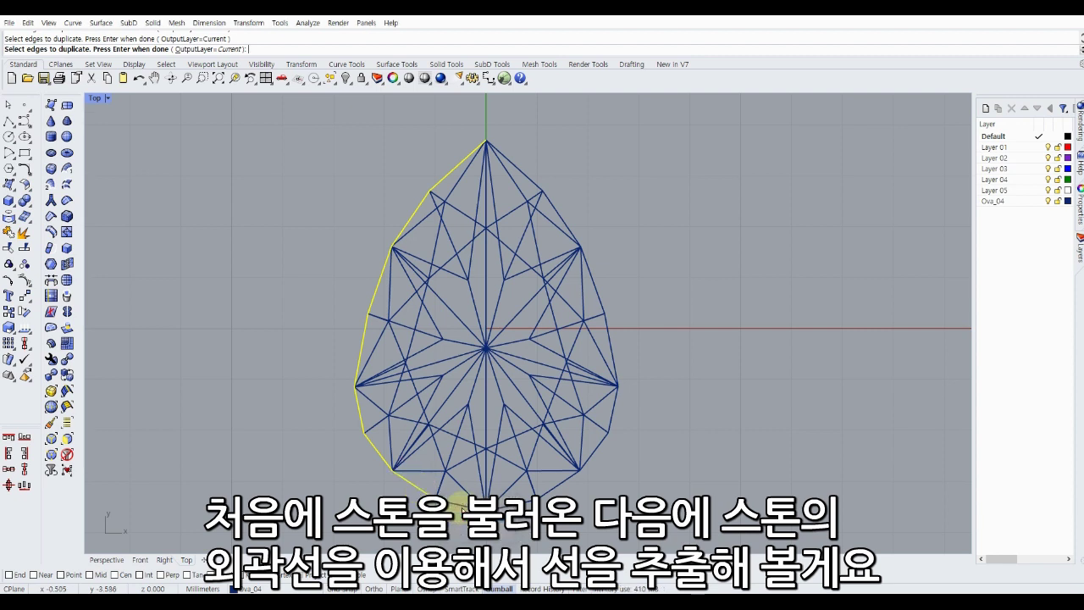
left_click(487, 527)
left_click(509, 536)
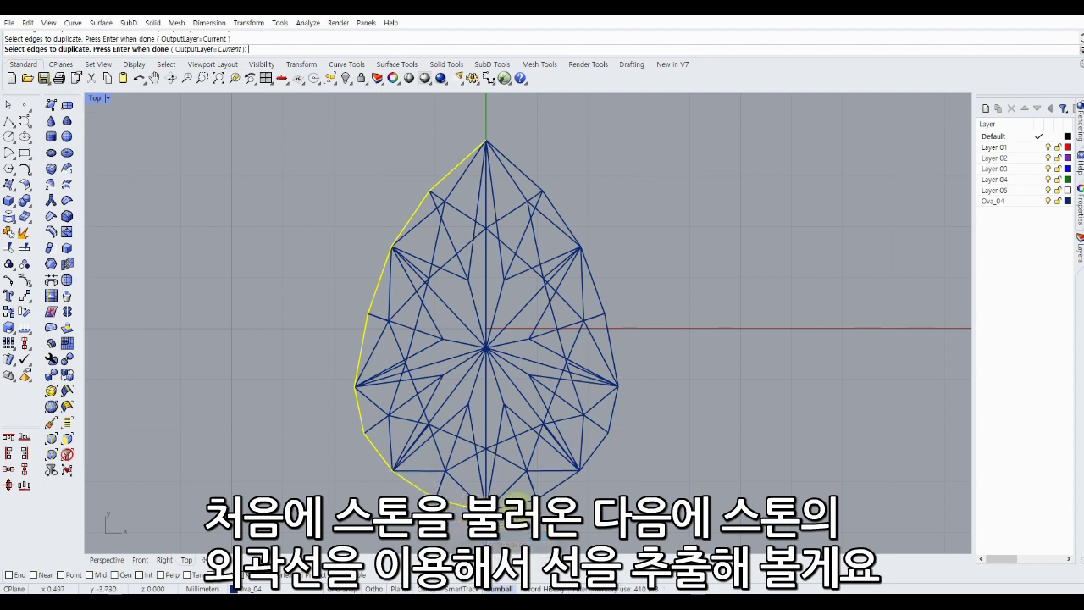
left_click(544, 530)
left_click(559, 535)
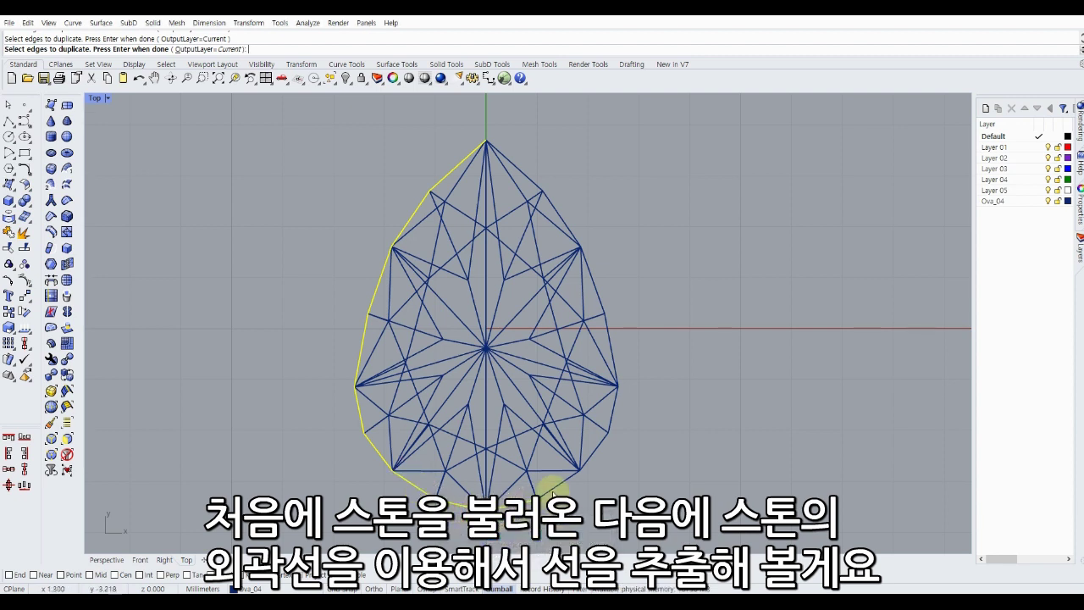
left_click(580, 505)
left_click(589, 517)
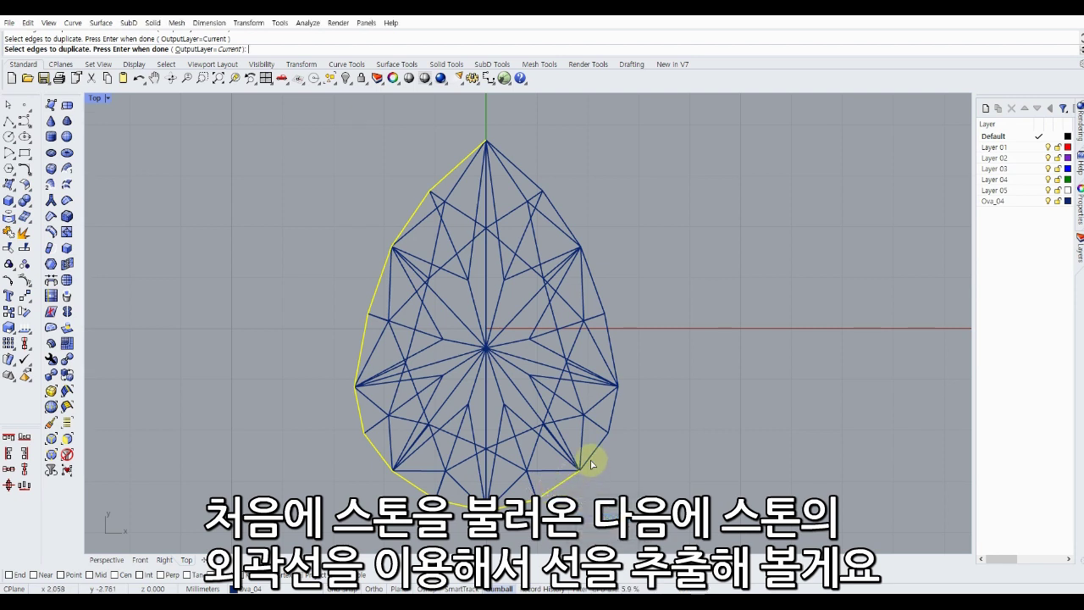
Pick the remaining right-side and top outline edges and finish duplicating them.
left_click(590, 454)
left_click(620, 486)
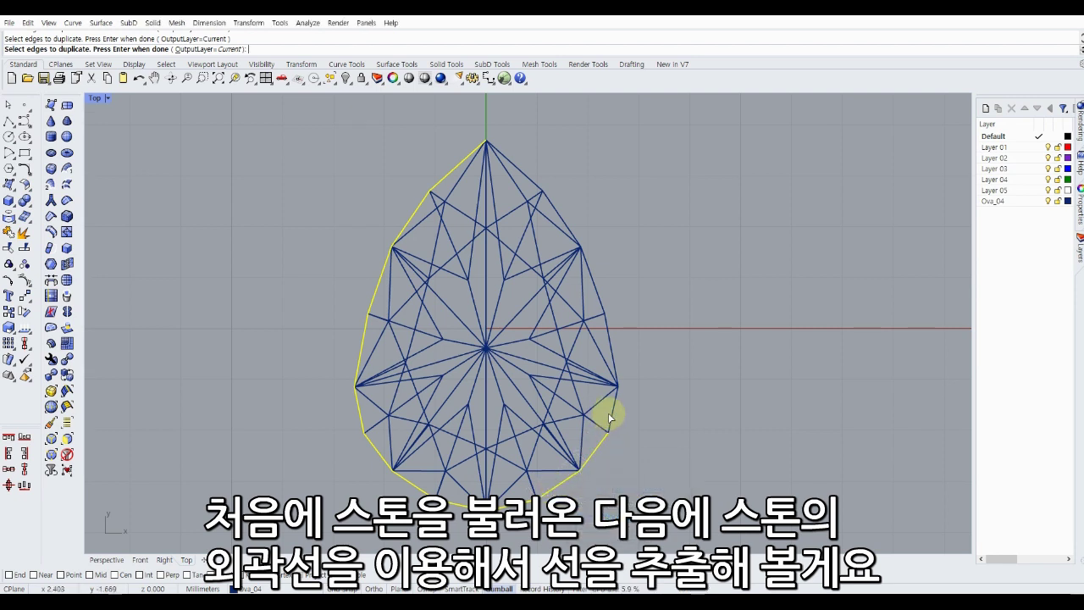
left_click(613, 413)
left_click(640, 446)
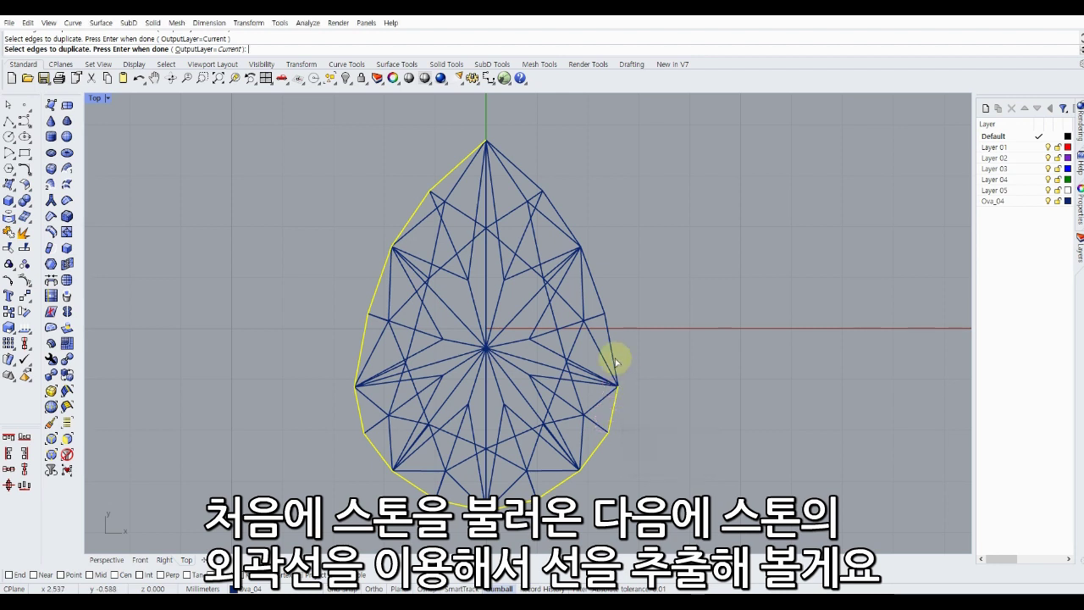
left_click(612, 357)
left_click(612, 307)
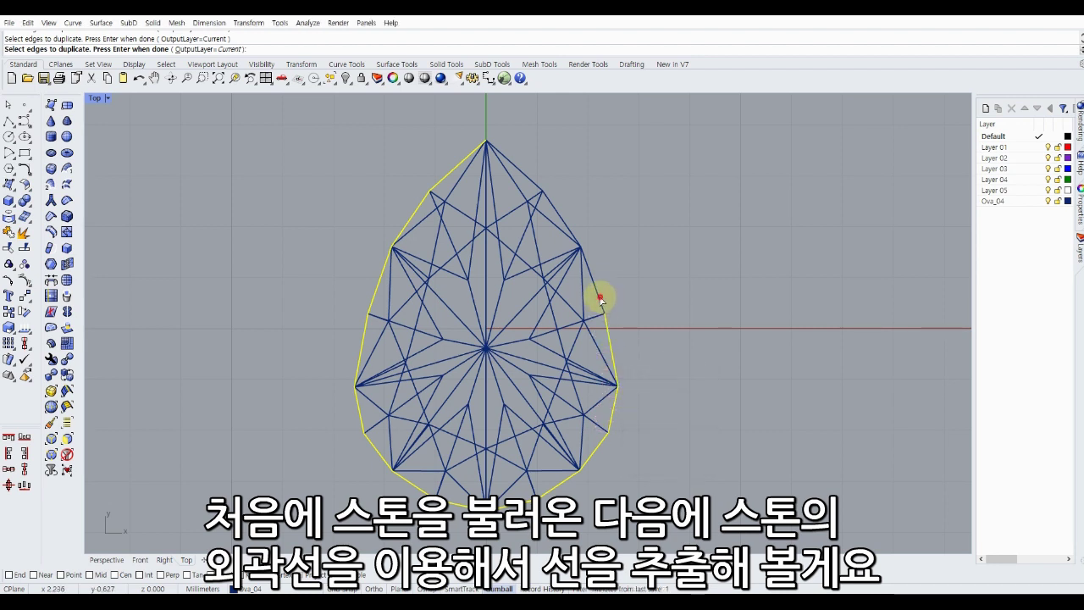
left_click(600, 296)
left_click(635, 328)
left_click(573, 226)
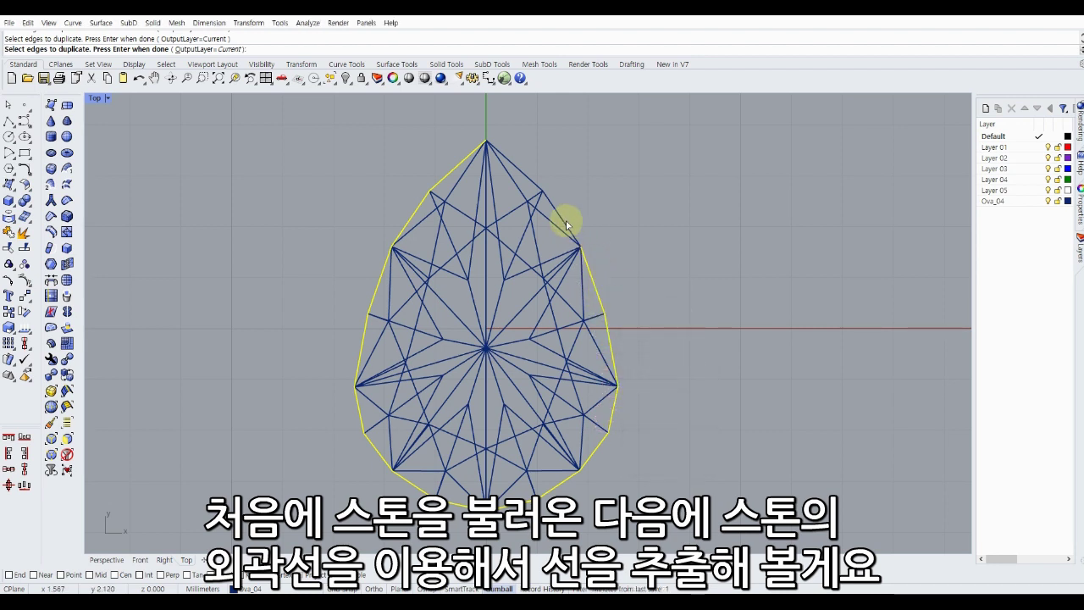
left_click(601, 238)
left_click(539, 193)
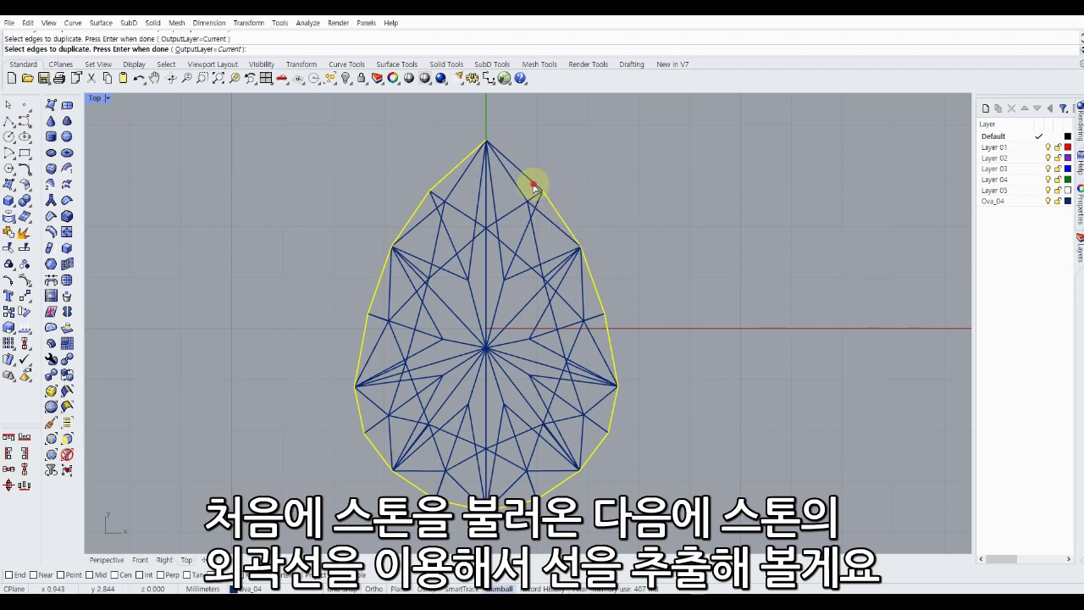
left_click(573, 183)
key("Return")
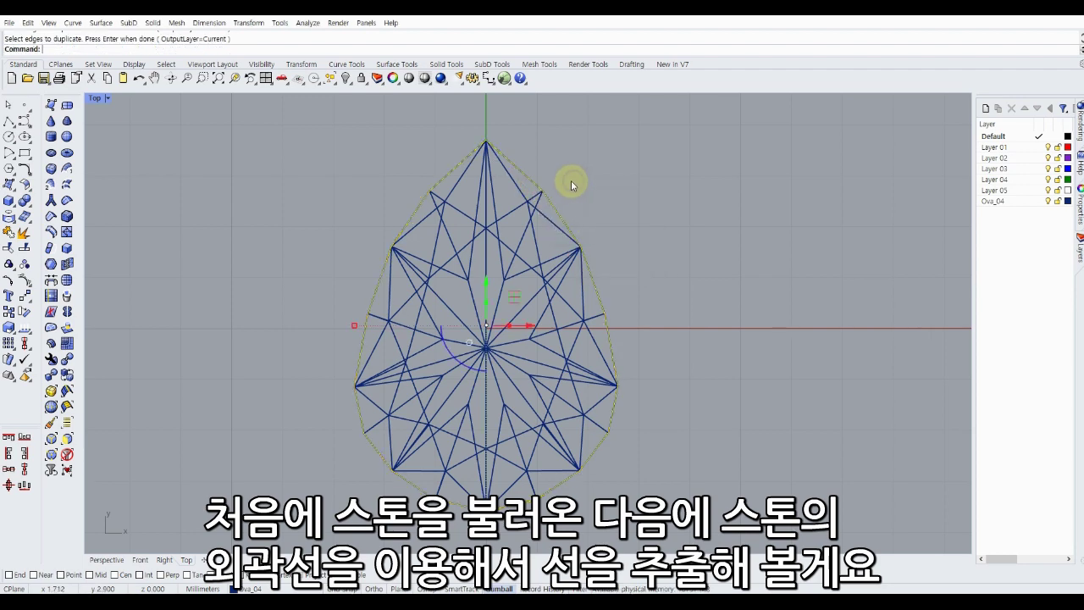
Restore four views and use SetPt to flatten the outline curves to the girdle height.
double_click(95, 99)
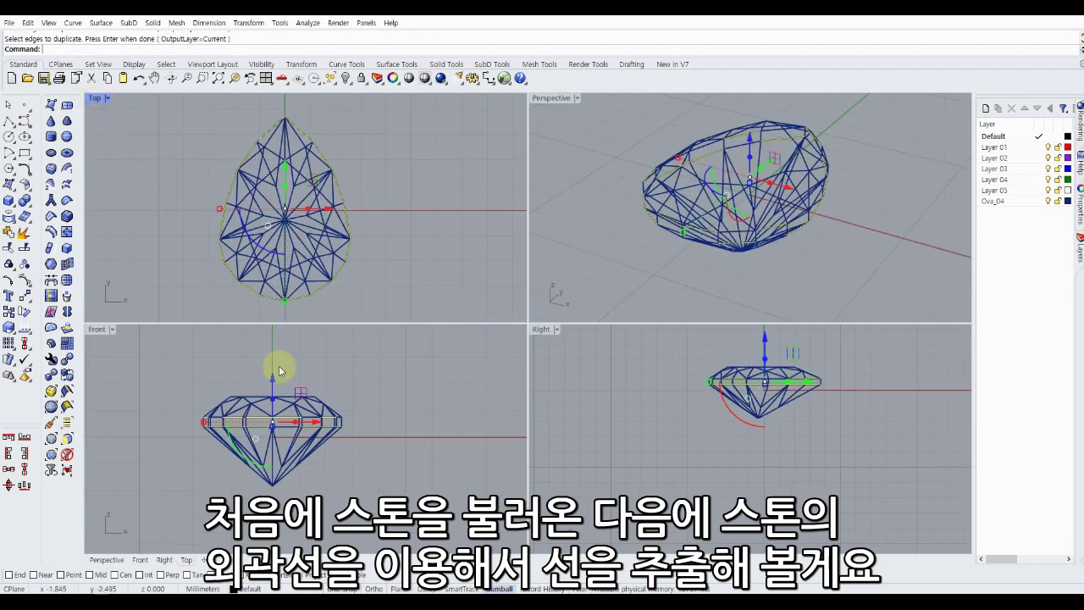
left_click(30, 301)
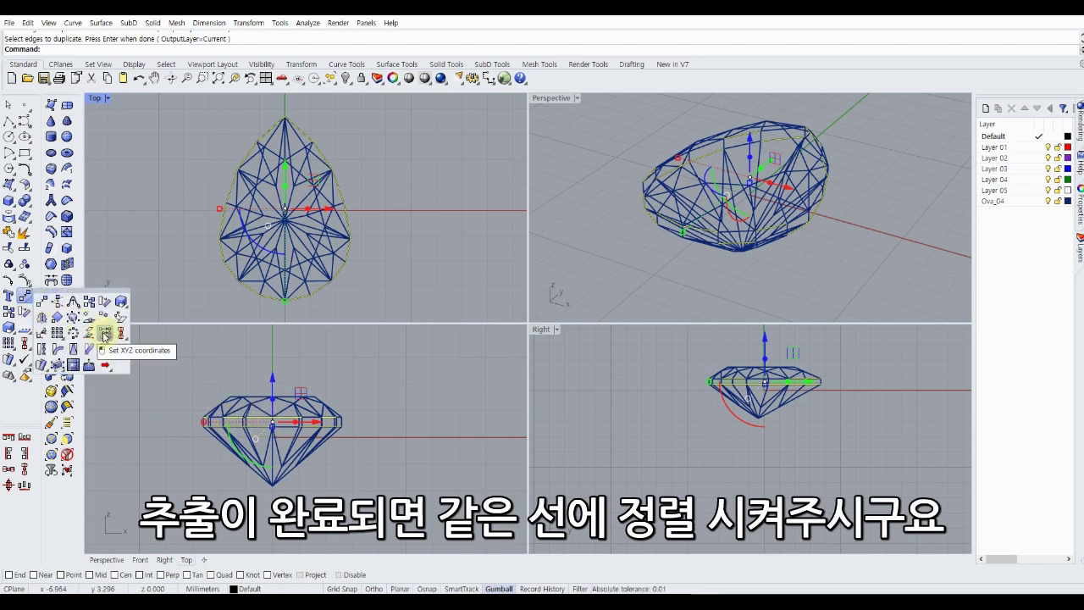
left_click(107, 335)
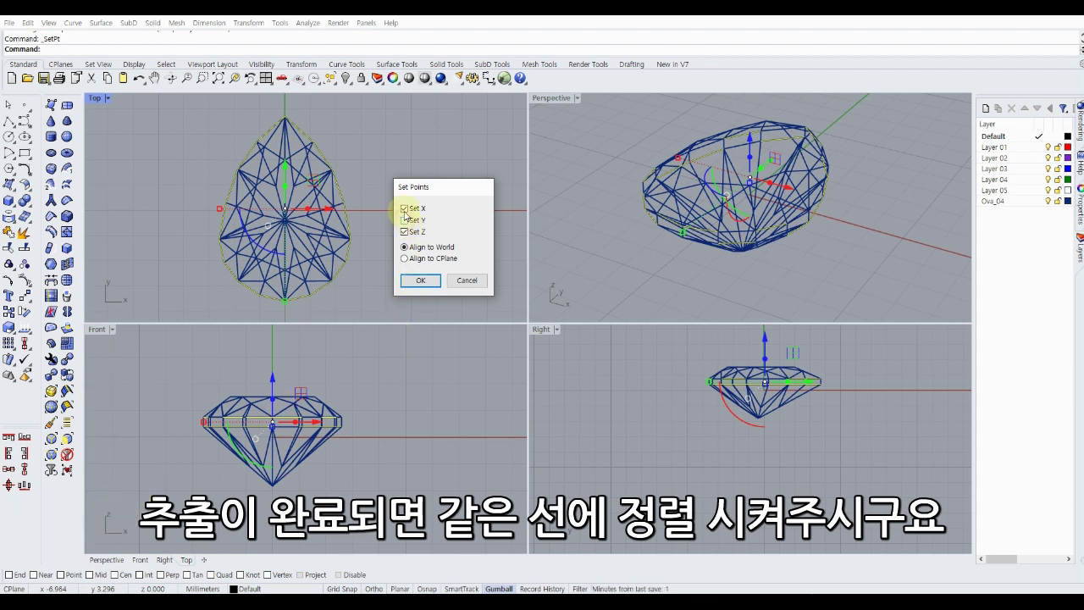
left_click(414, 280)
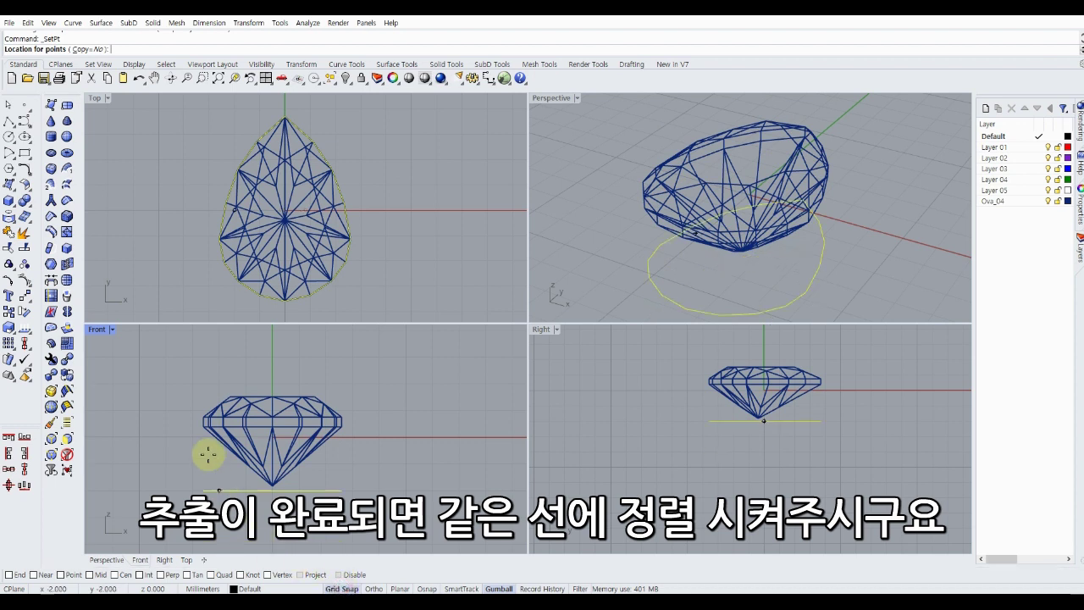
left_click(197, 436)
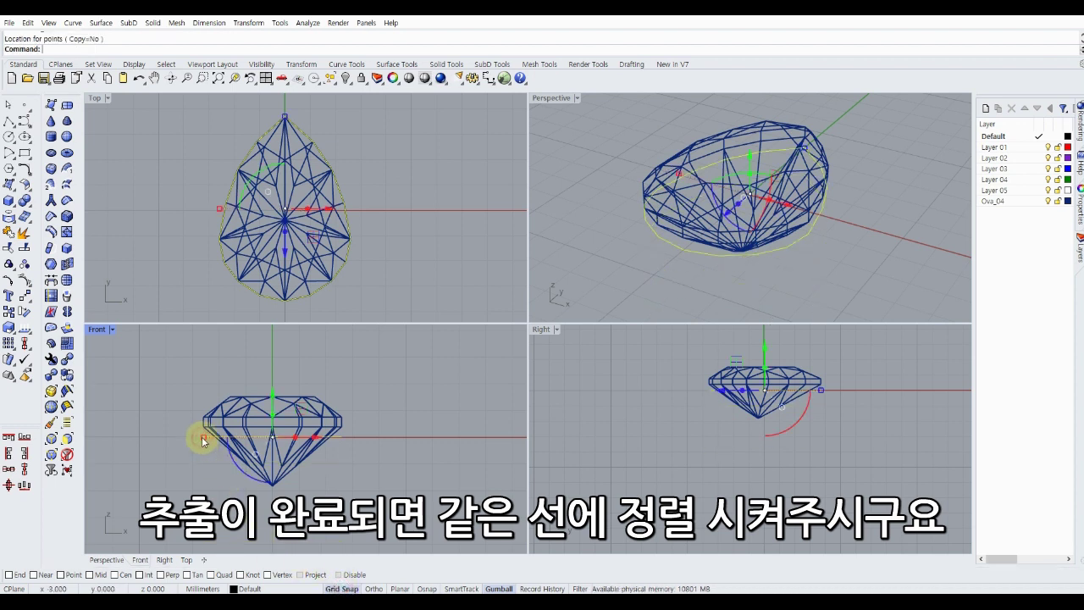
Join the outline curves into one closed pear curve and select it.
left_click(11, 238)
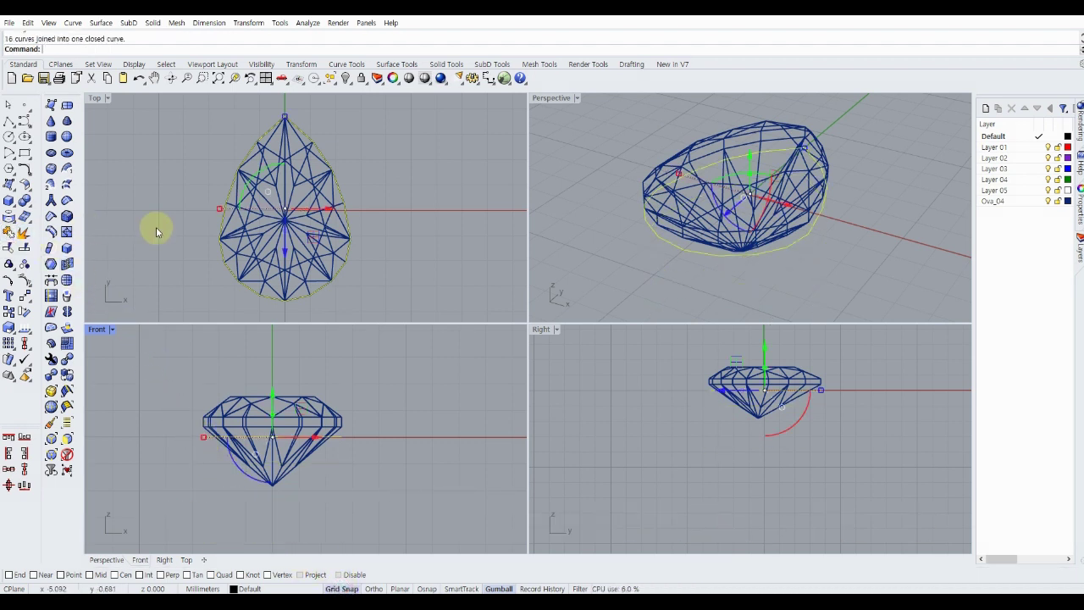
left_click(155, 227)
left_click(203, 437)
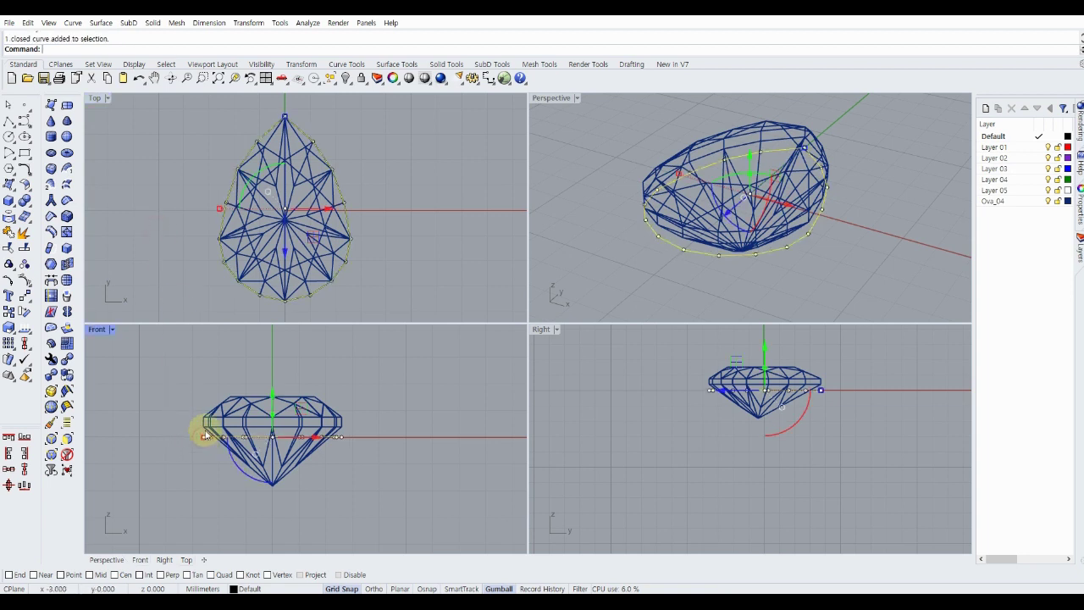
mouse_move(203, 219)
right_mouse_down()
mouse_move(170, 222)
mouse_move(149, 176)
right_mouse_up()
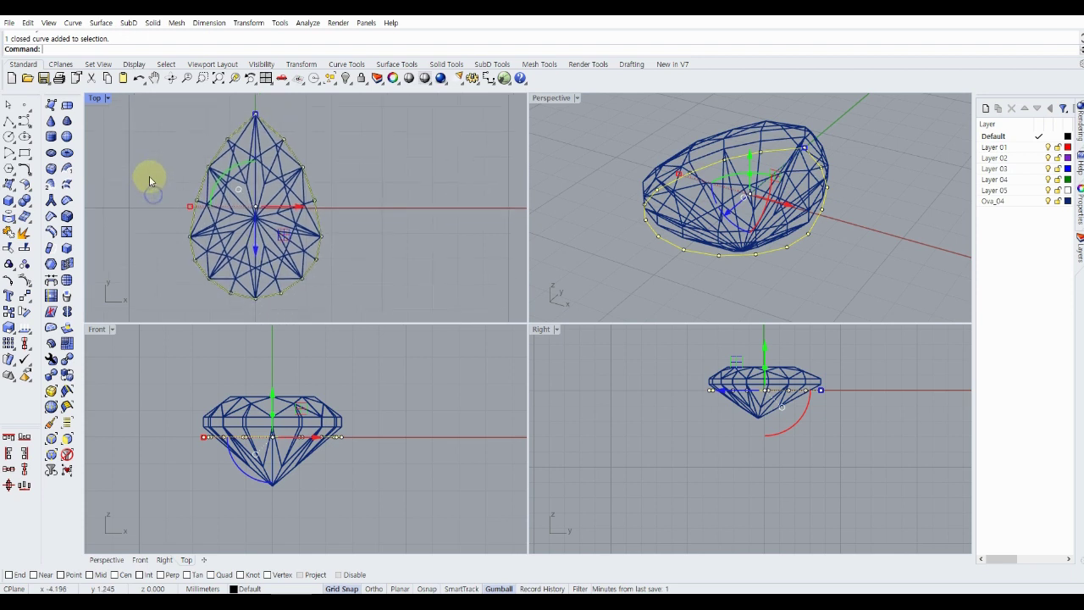
Offset the closed girdle curve by a distance of 0.5.
left_click(32, 177)
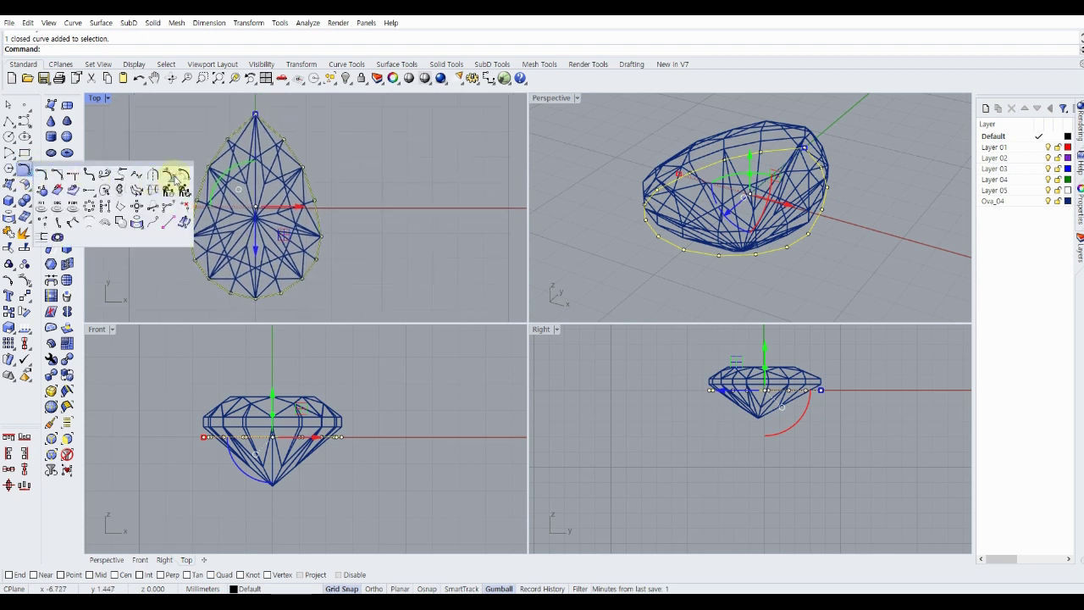
left_click(182, 177)
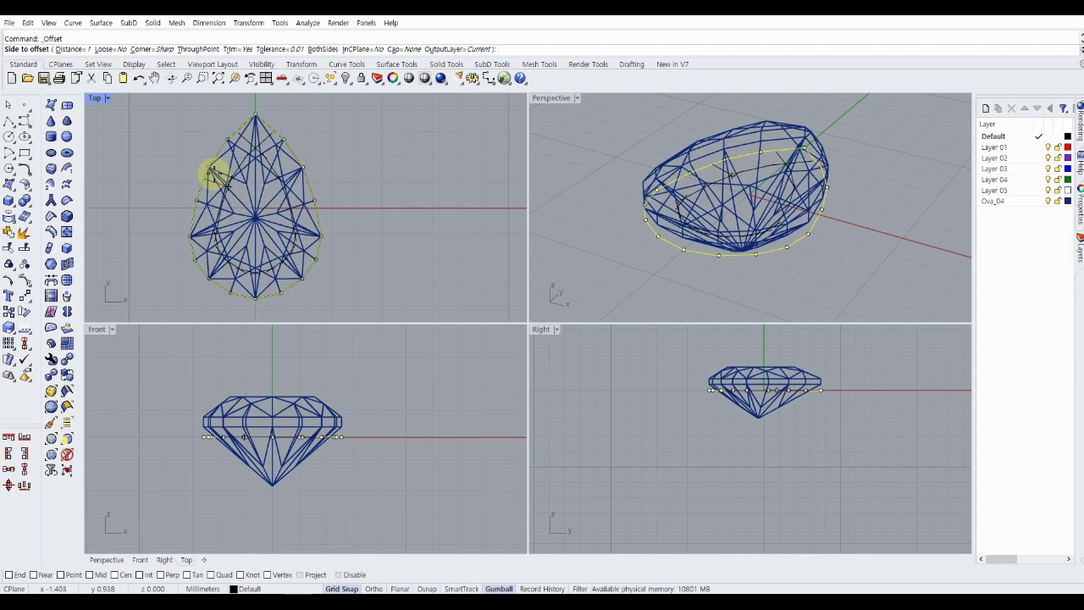
type("0.5")
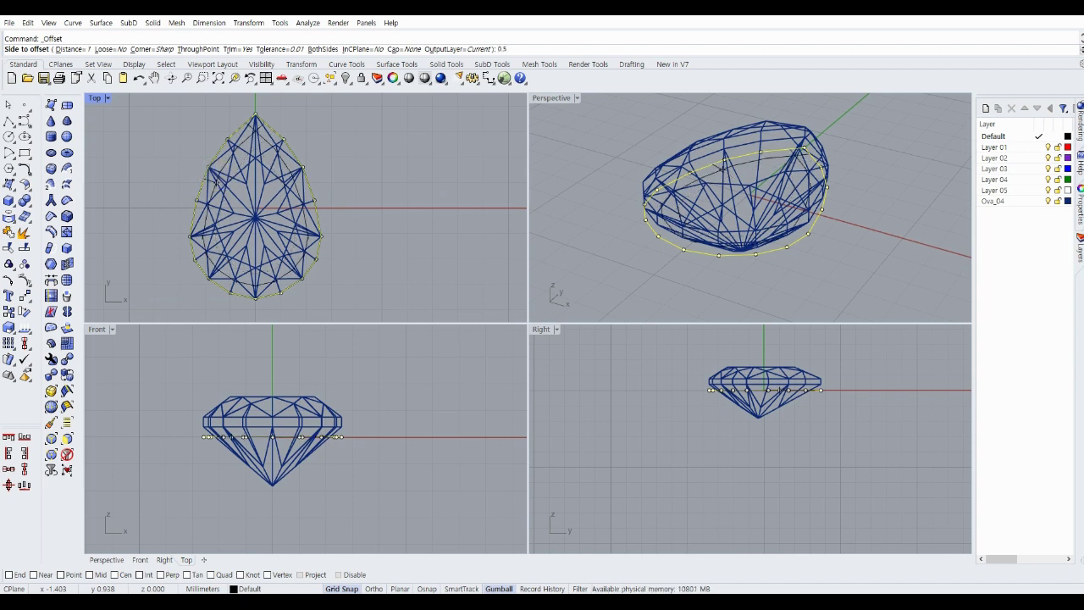
left_click(214, 177)
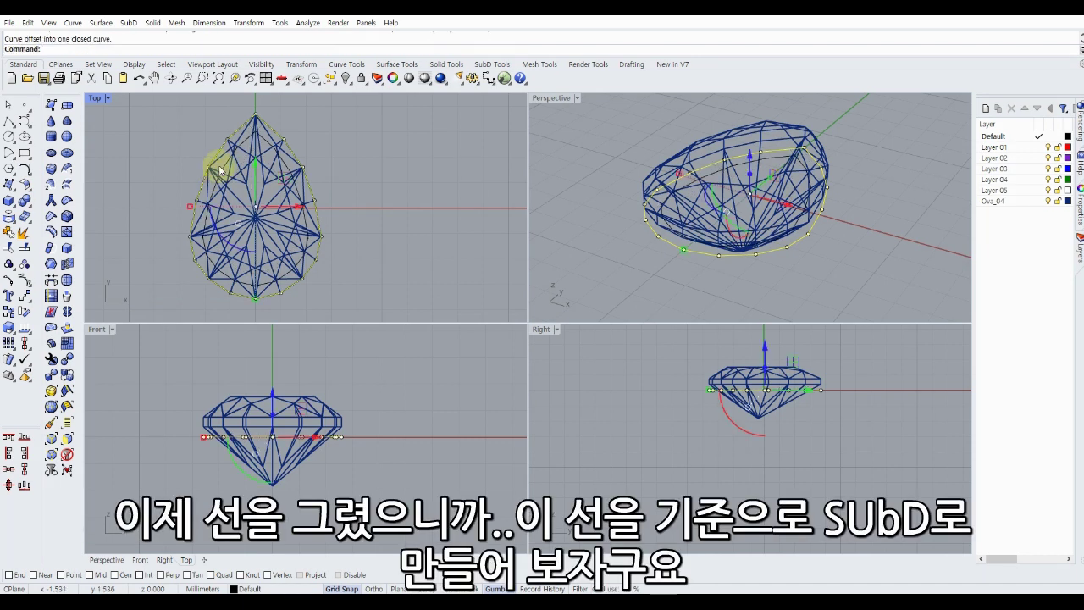
scroll(221, 169, "up", 3)
Select both pear curves and move them down below the stone.
left_click(230, 161)
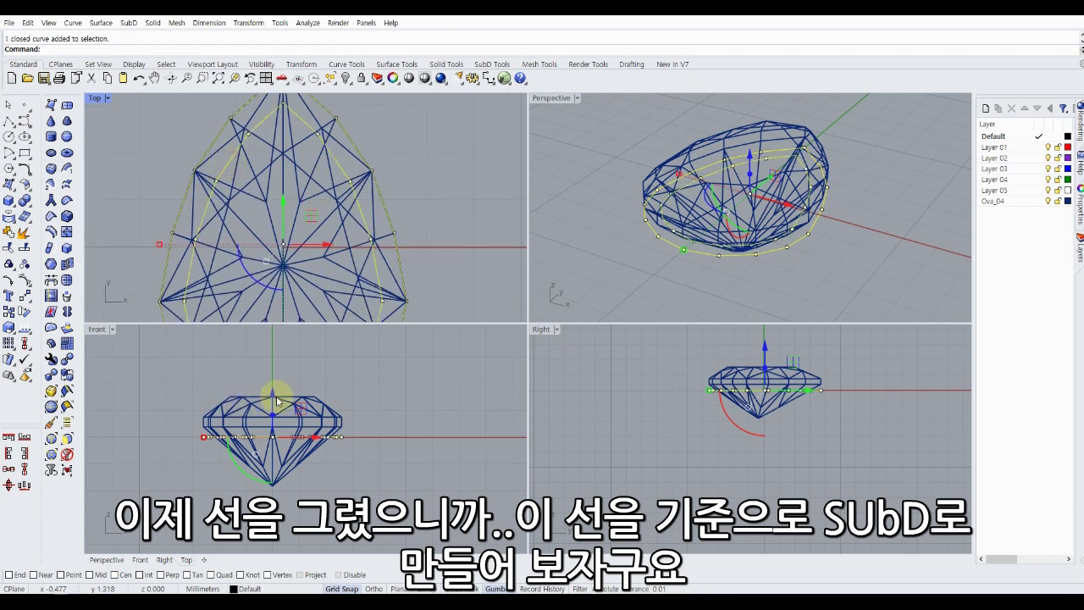
left_click_drag(270, 398, 269, 424)
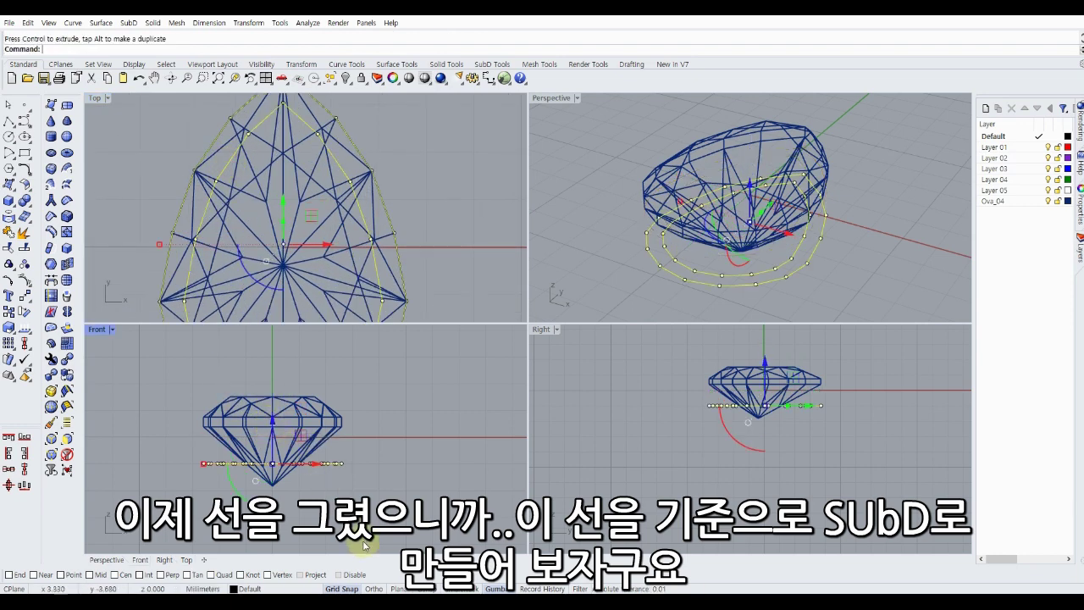
left_click(603, 255)
mouse_move(616, 252)
right_mouse_down()
mouse_move(617, 225)
mouse_move(546, 231)
right_mouse_up()
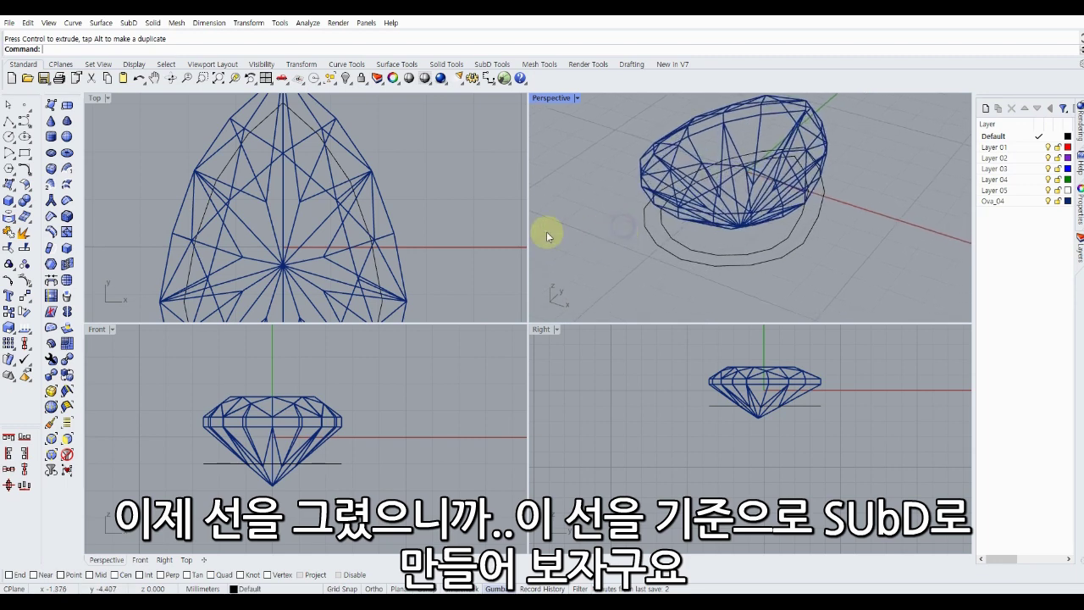
SubDLoft the outer and inner curves into a flat SubD ring.
left_click(69, 192)
left_click(657, 231)
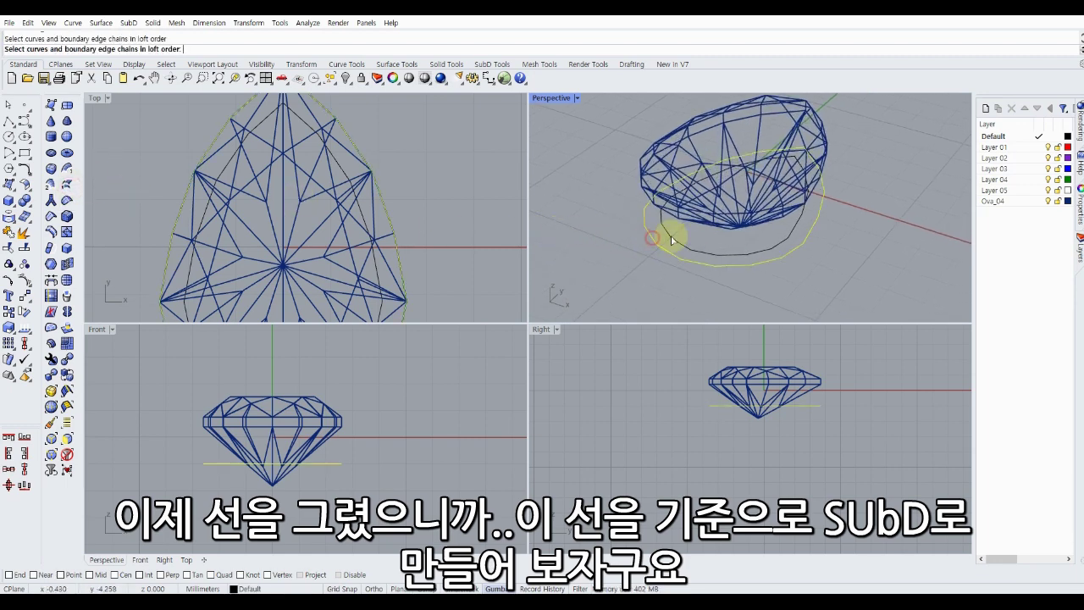
left_click(665, 236)
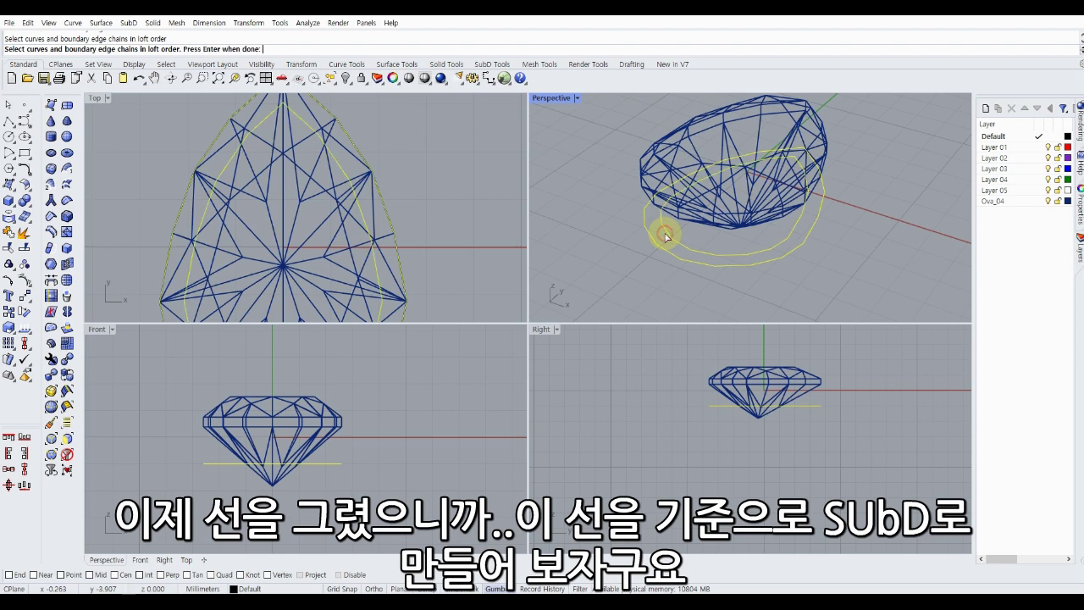
right_click(586, 219)
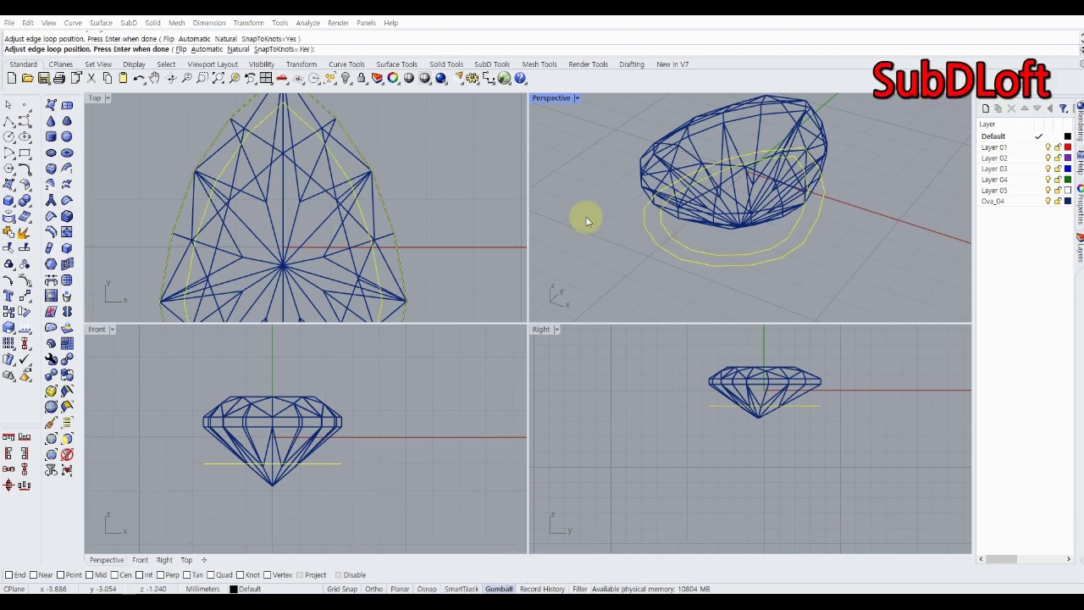
right_click(586, 218)
left_click_drag(339, 144, 444, 171)
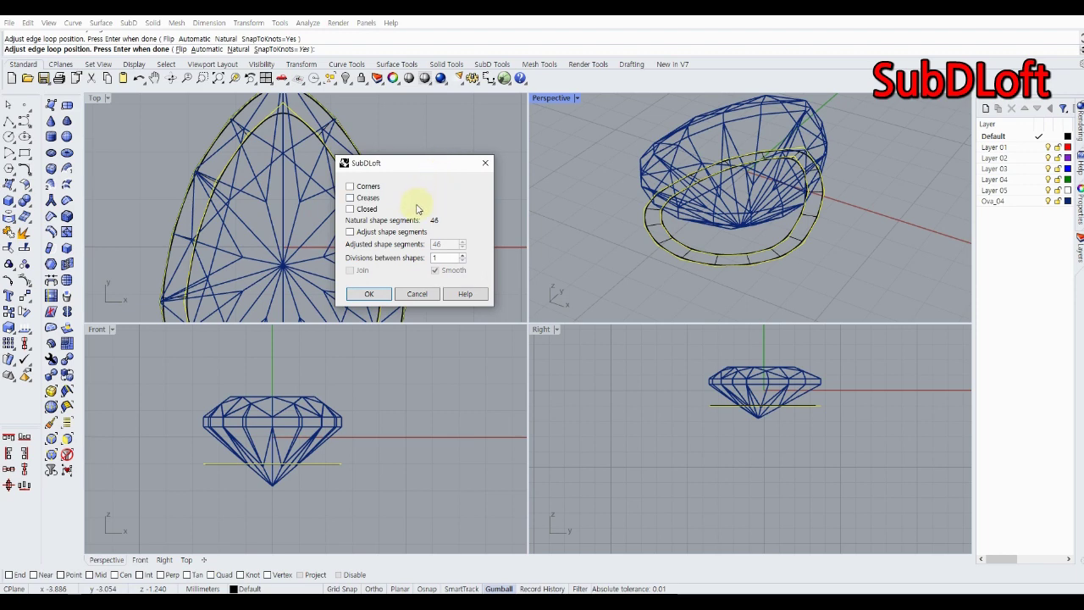
left_click(367, 294)
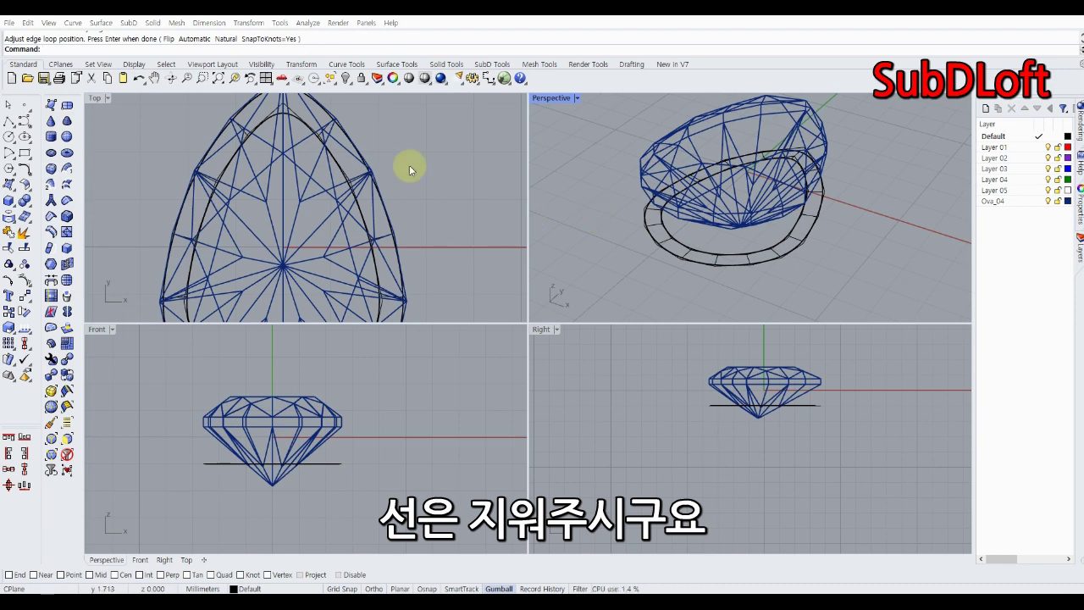
mouse_move(595, 176)
right_mouse_down()
mouse_move(603, 193)
mouse_move(606, 184)
right_mouse_up()
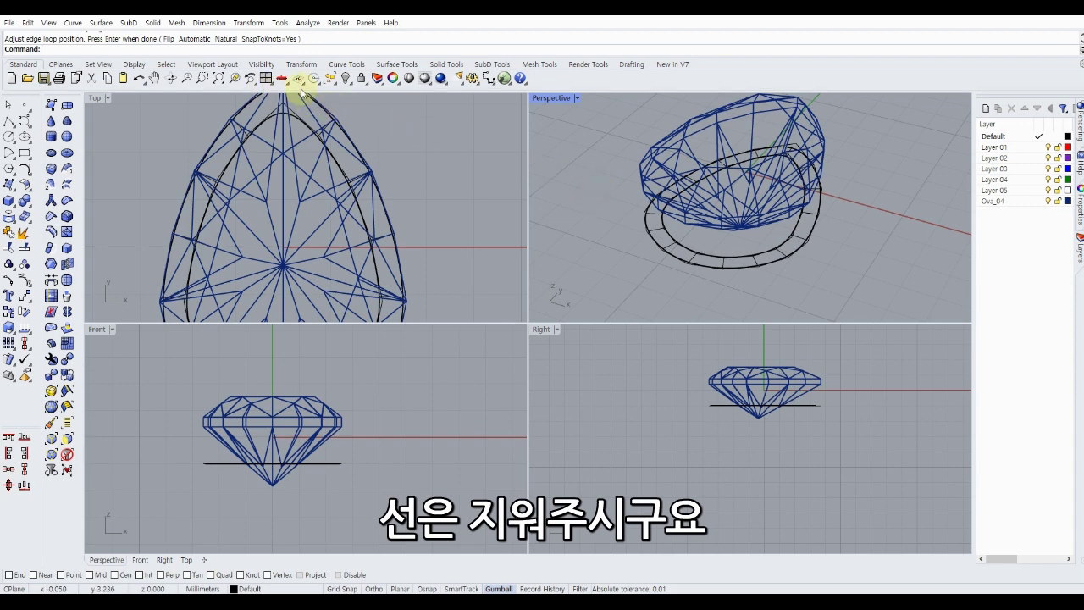
left_click(332, 85)
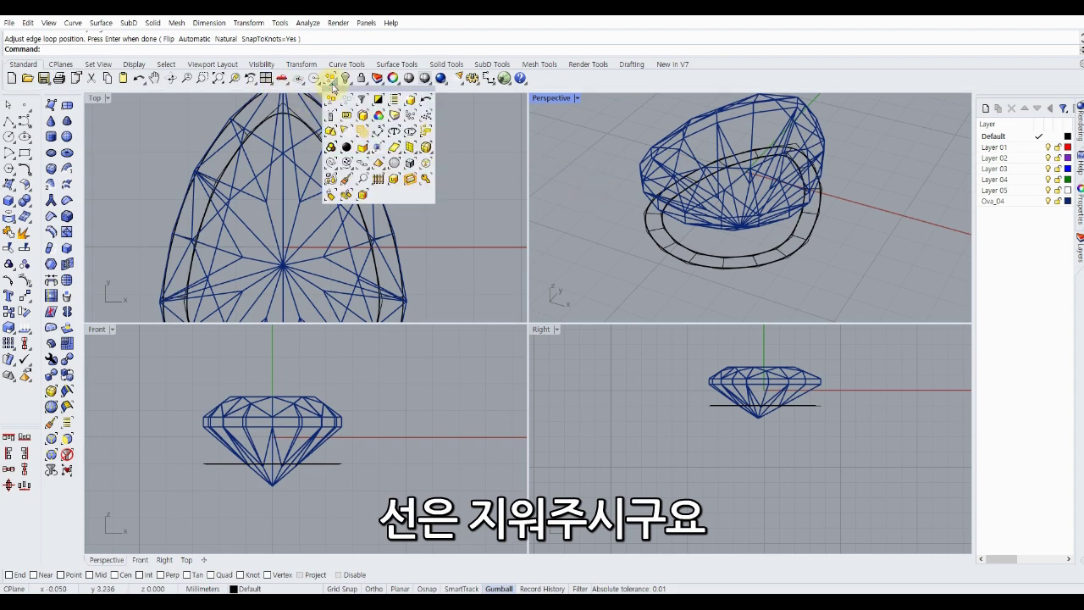
Delete the two guide curves and set the Perspective view to Ghosted display.
left_click(333, 164)
key("Delete")
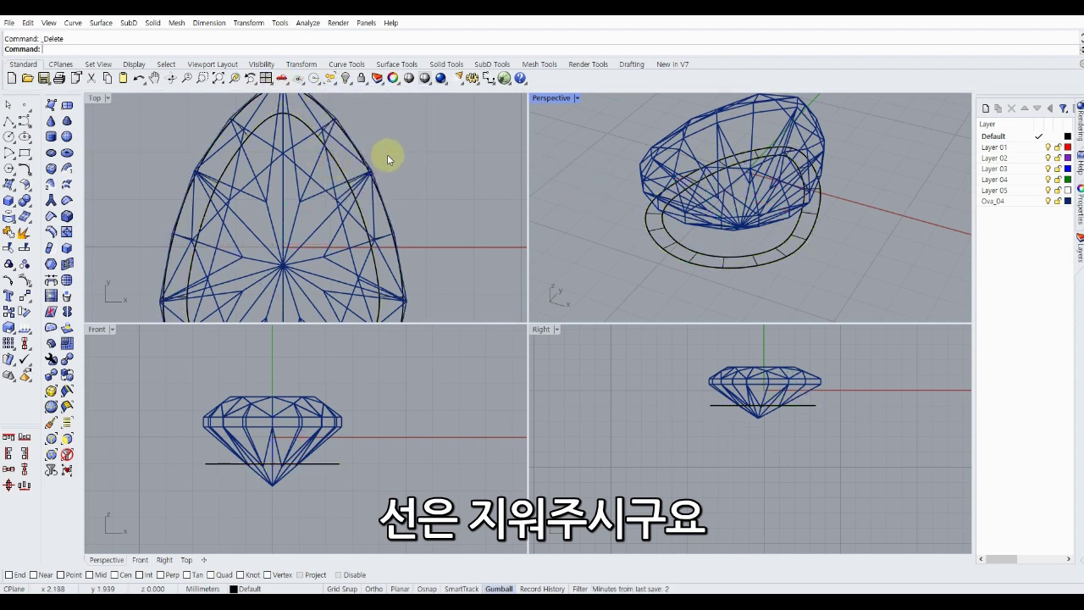
left_click(578, 98)
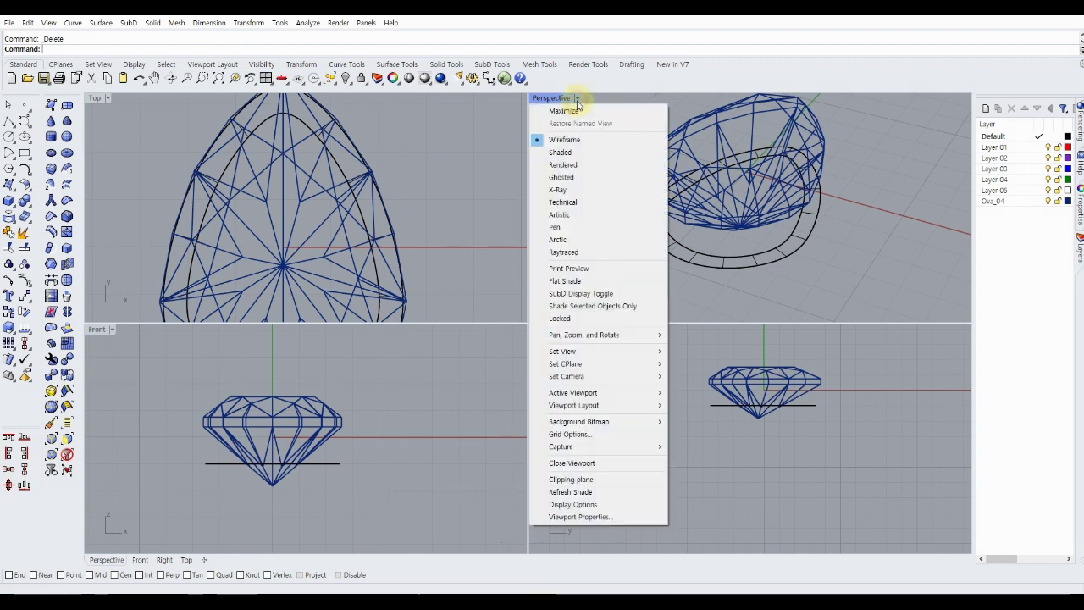
left_click(560, 174)
right_click_drag(591, 200, 601, 181)
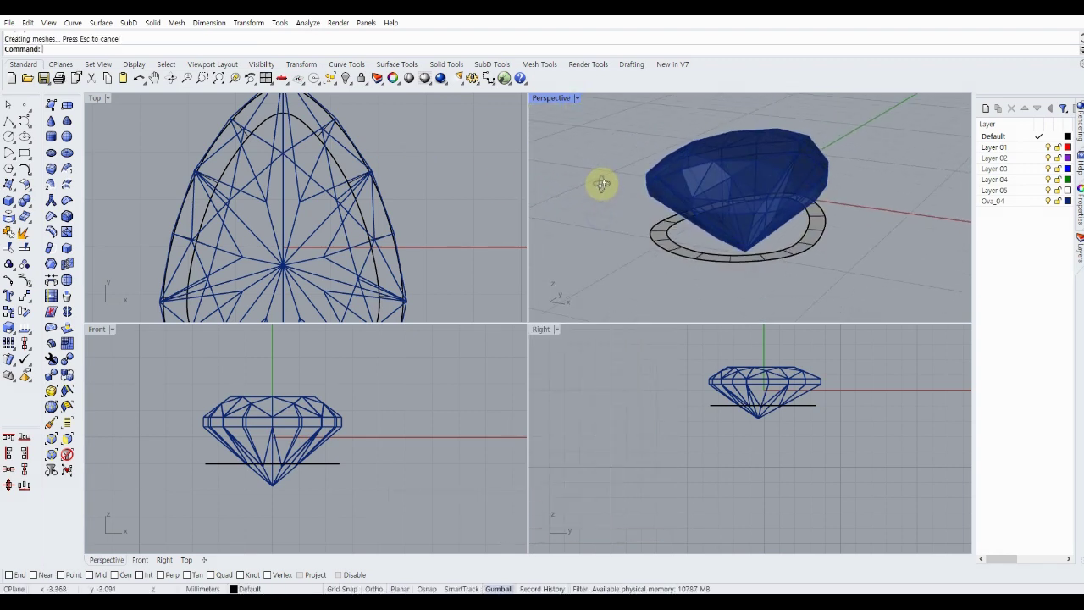
Raise the SubD ring toward the stone and copy it just below, giving two stacked rings.
left_click(662, 242)
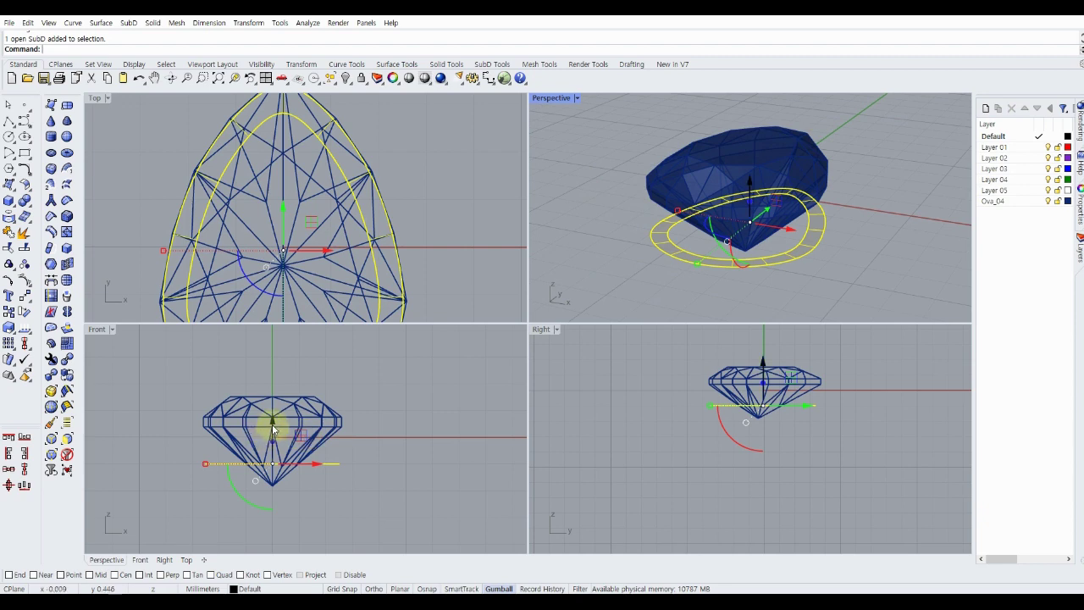
mouse_move(274, 428)
left_mouse_down()
mouse_move(286, 402)
mouse_move(272, 402)
left_mouse_up()
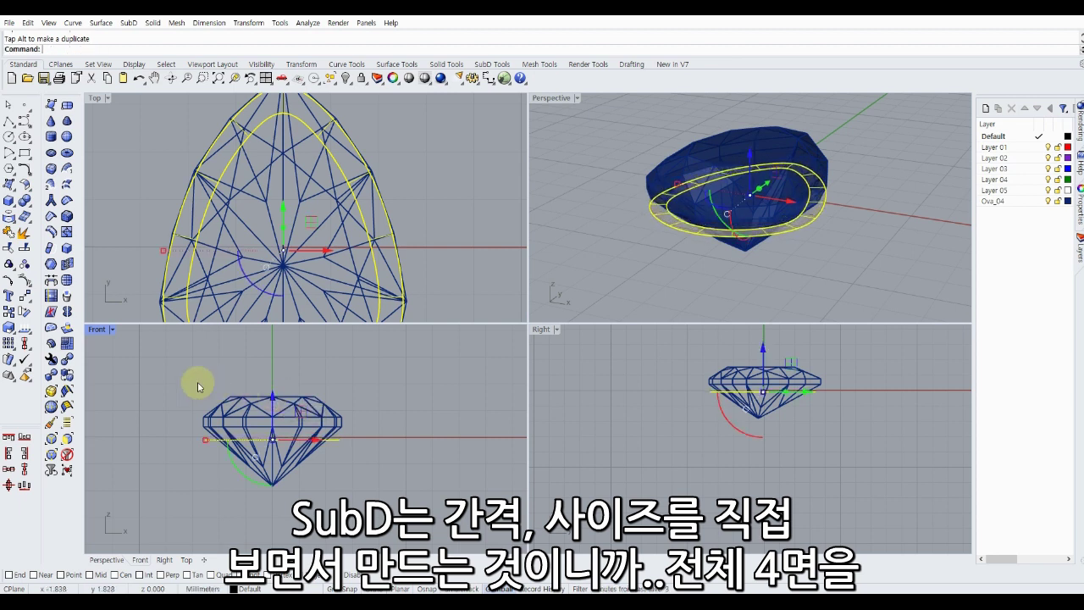
left_click(9, 312)
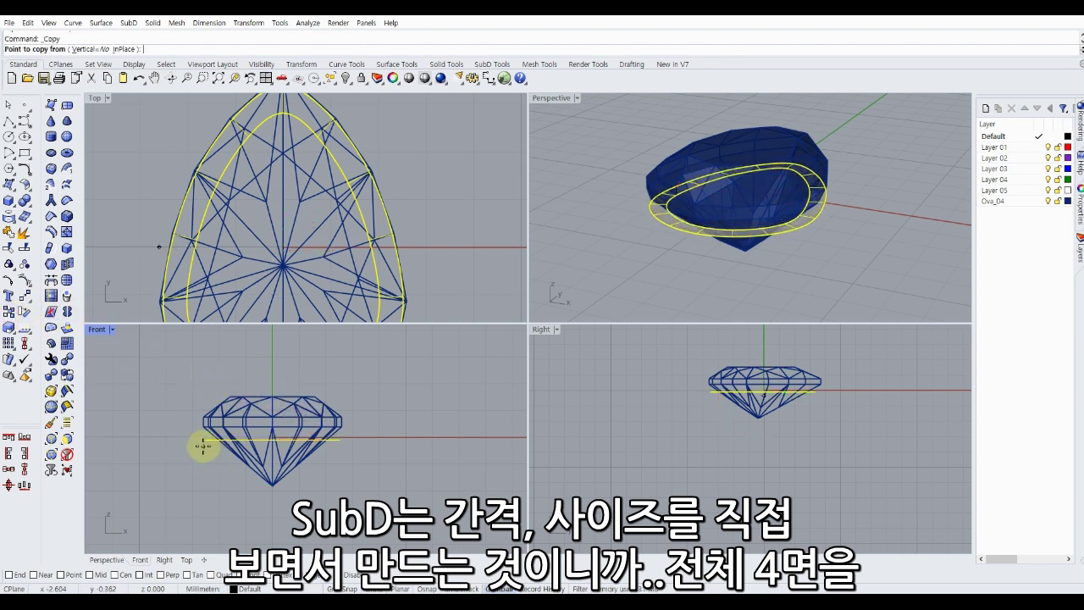
left_click(204, 443)
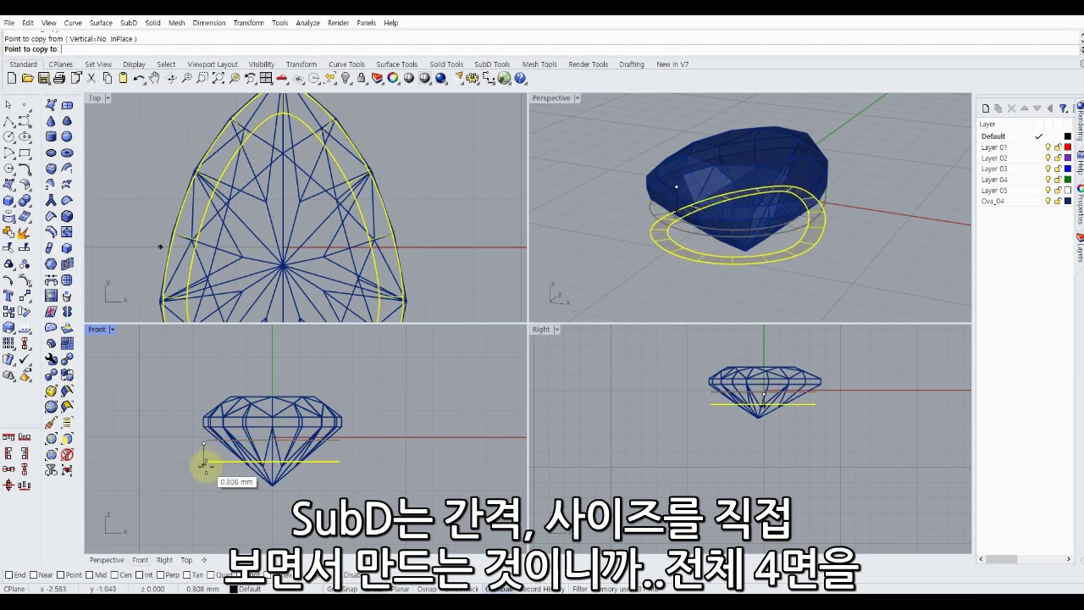
left_click(204, 465)
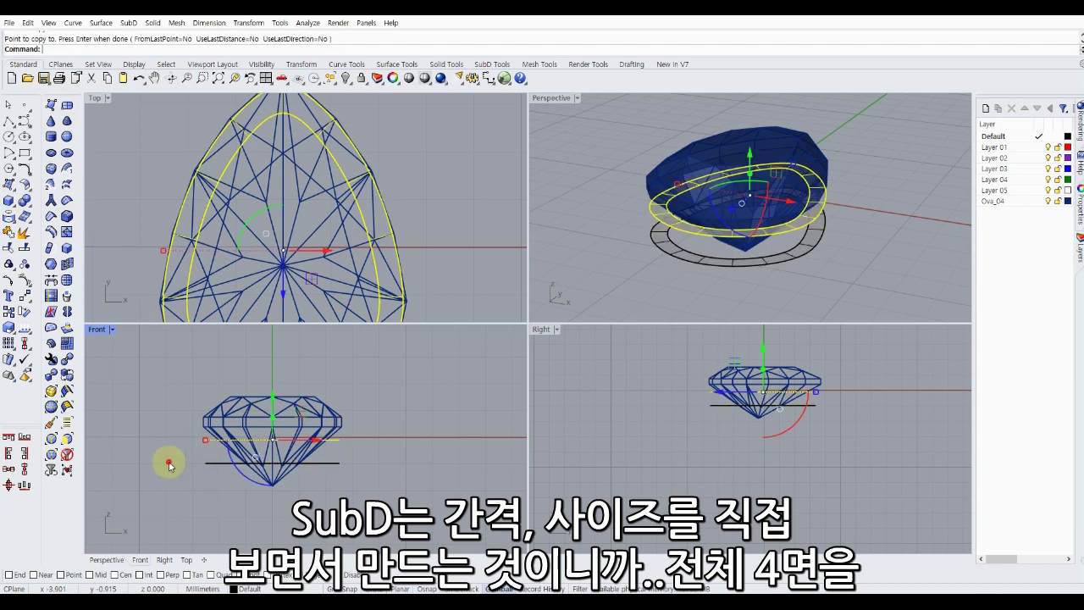
key("Return")
right_click_drag(614, 248, 641, 236)
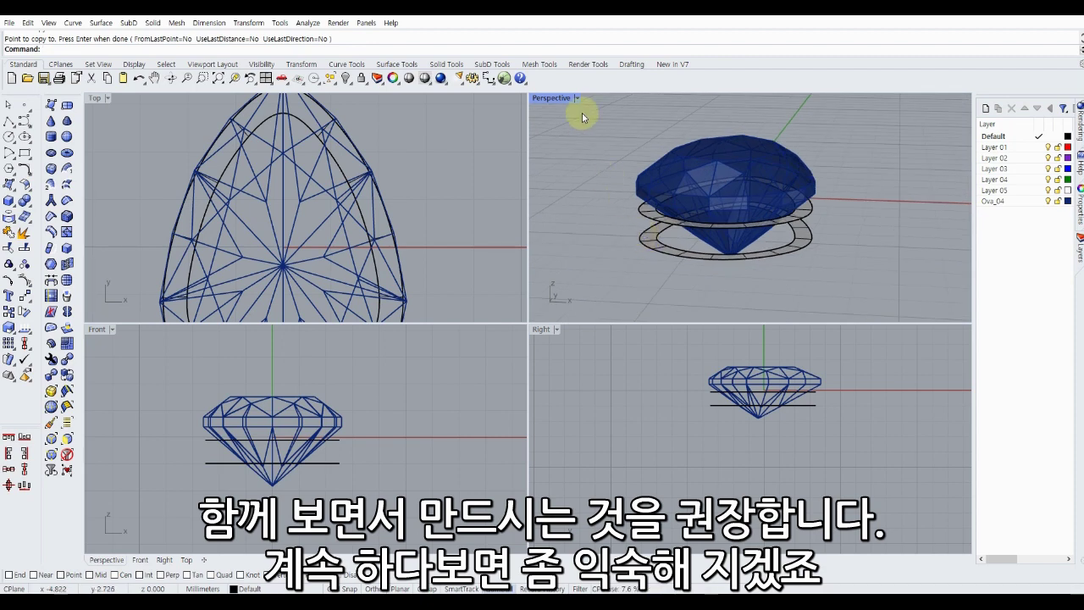
double_click(560, 99)
mouse_move(418, 273)
right_mouse_down()
mouse_move(389, 248)
mouse_move(358, 252)
right_mouse_up()
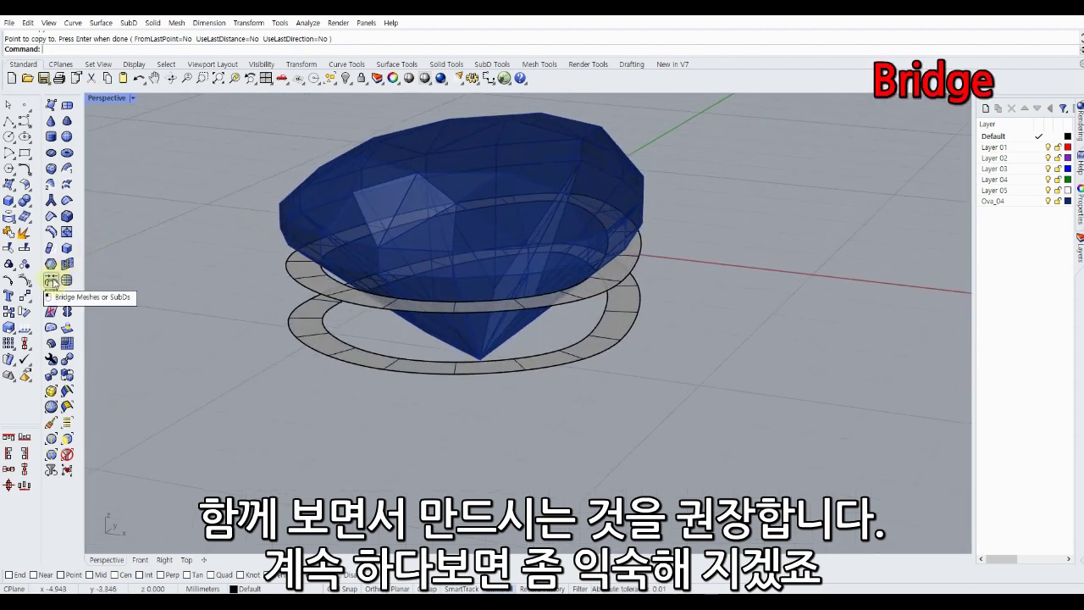
Bridge the inner edge loops of the upper and lower rings.
left_click(52, 282)
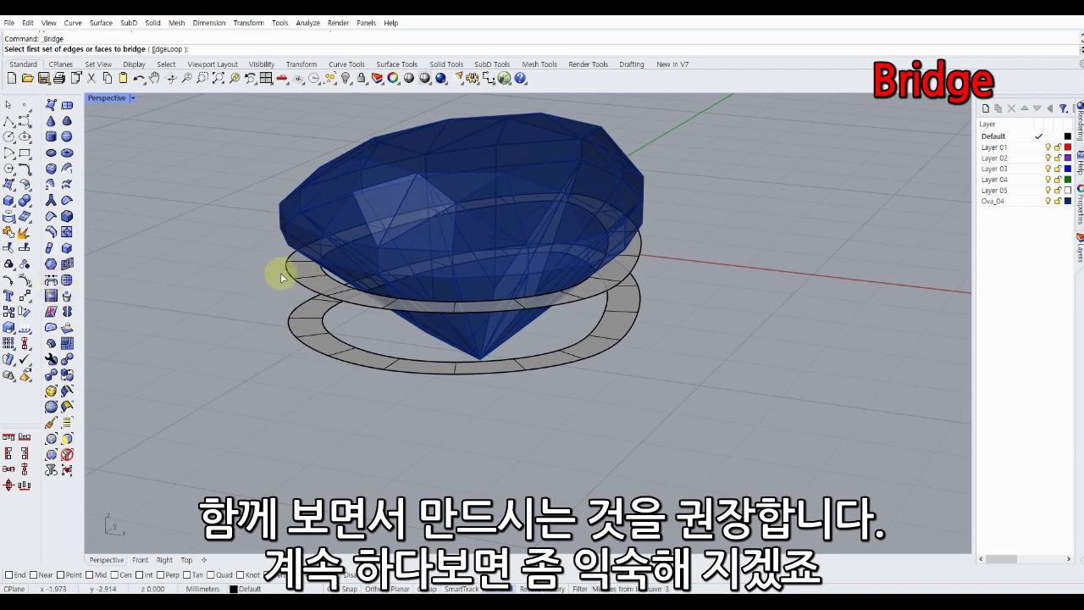
left_click(331, 278)
right_click(361, 324)
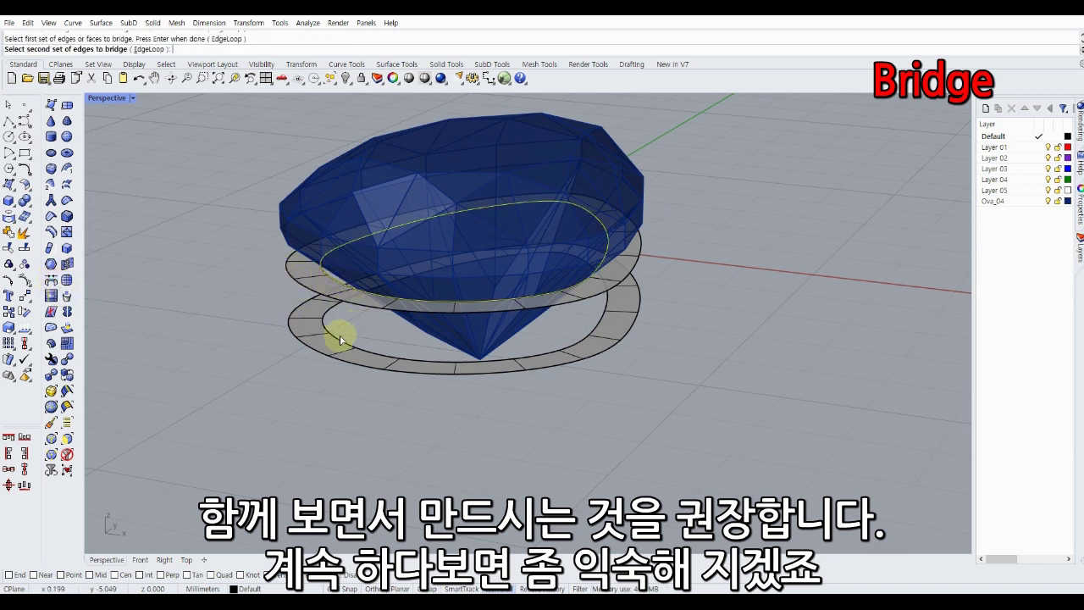
left_click(338, 342)
right_click(338, 342)
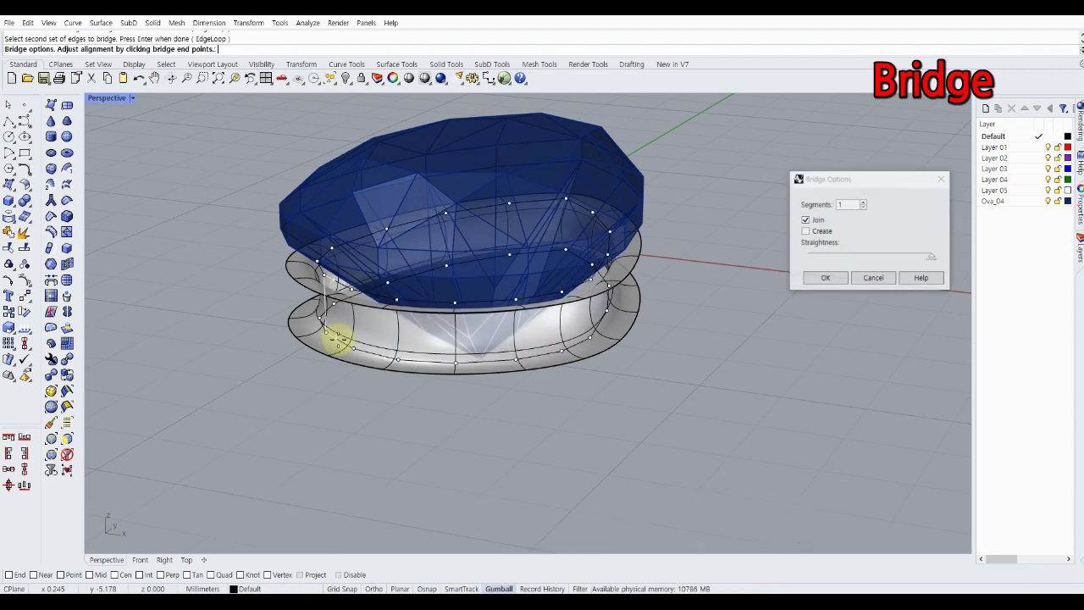
left_click(826, 277)
Start a second Bridge between the two rings' outer edge loops and preview it.
right_click(203, 308)
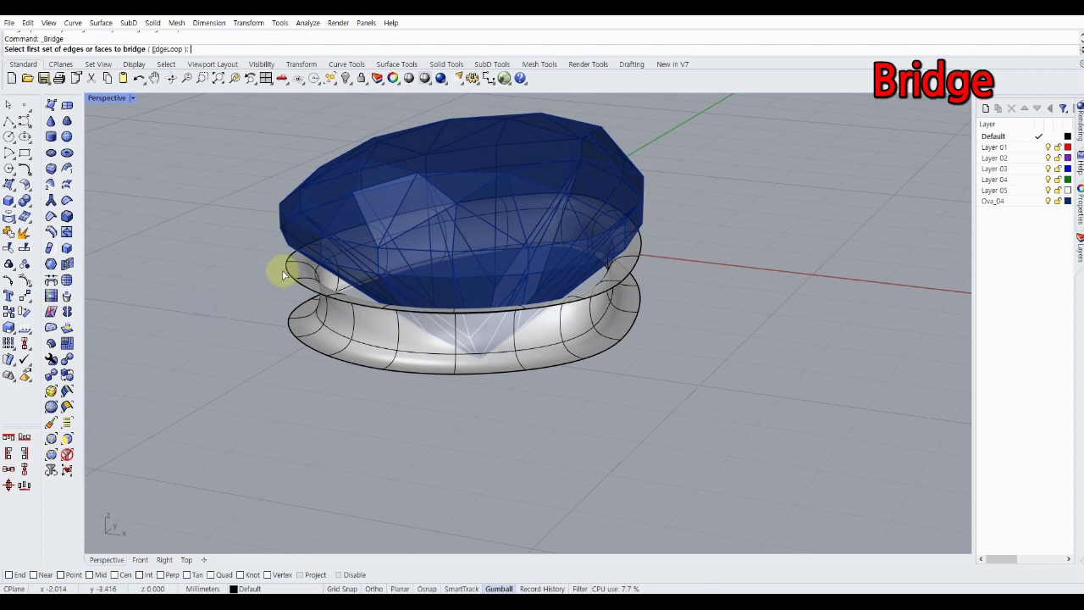
left_click(287, 274)
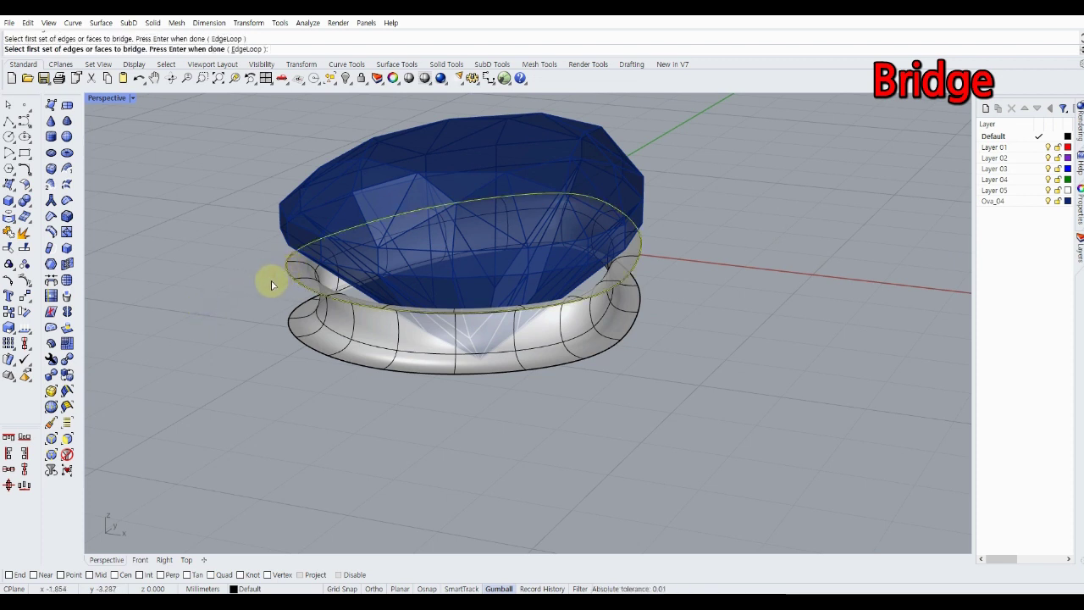
right_click(273, 283)
left_click(288, 330)
right_click(271, 328)
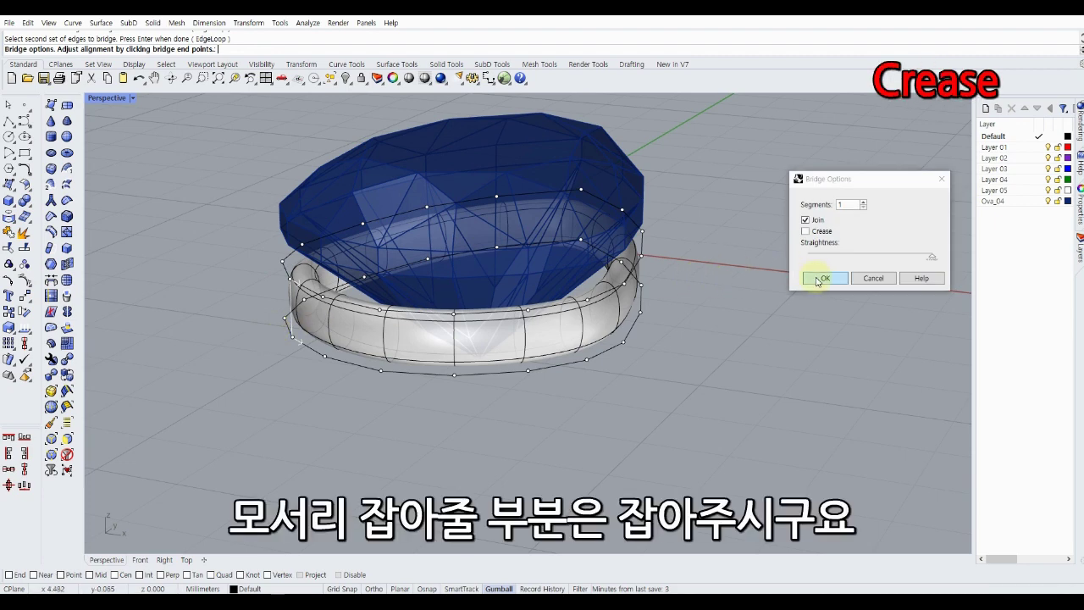
Confirm the outer-edge bridge and select the band's top, lower and inner edge loops.
left_click(824, 278)
scroll(332, 312, "up", 3)
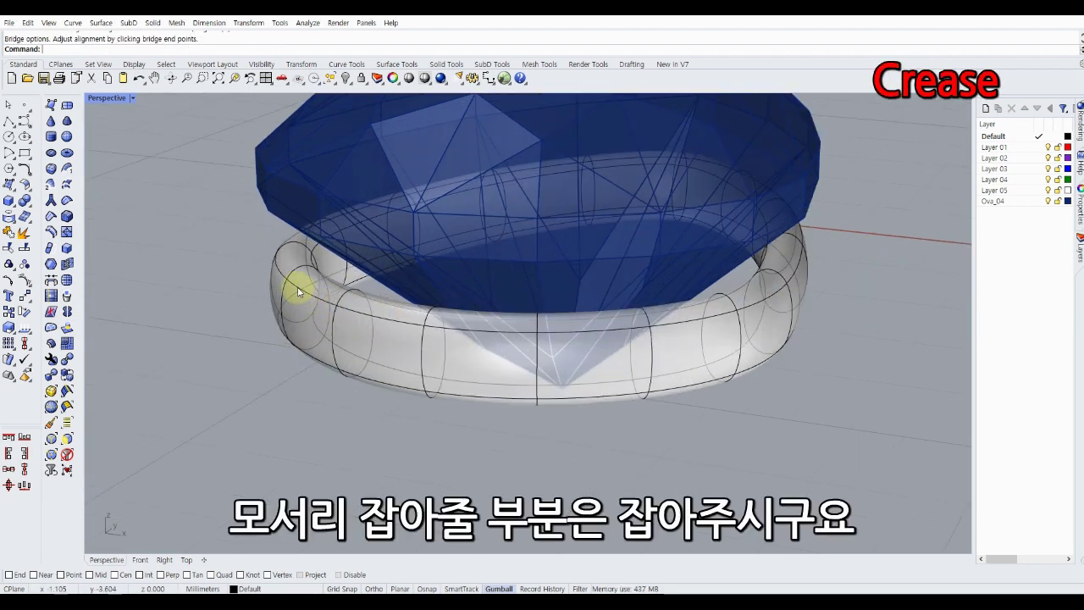
double_click(291, 287)
double_click(327, 371, "shift")
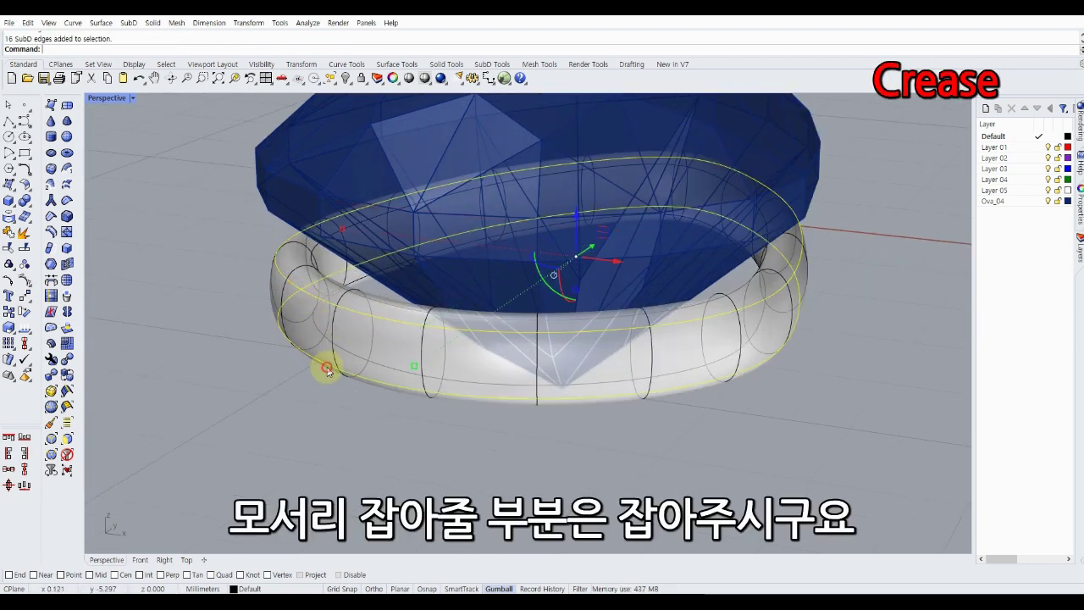
left_click(385, 367, "shift")
left_click(386, 363, "ctrl")
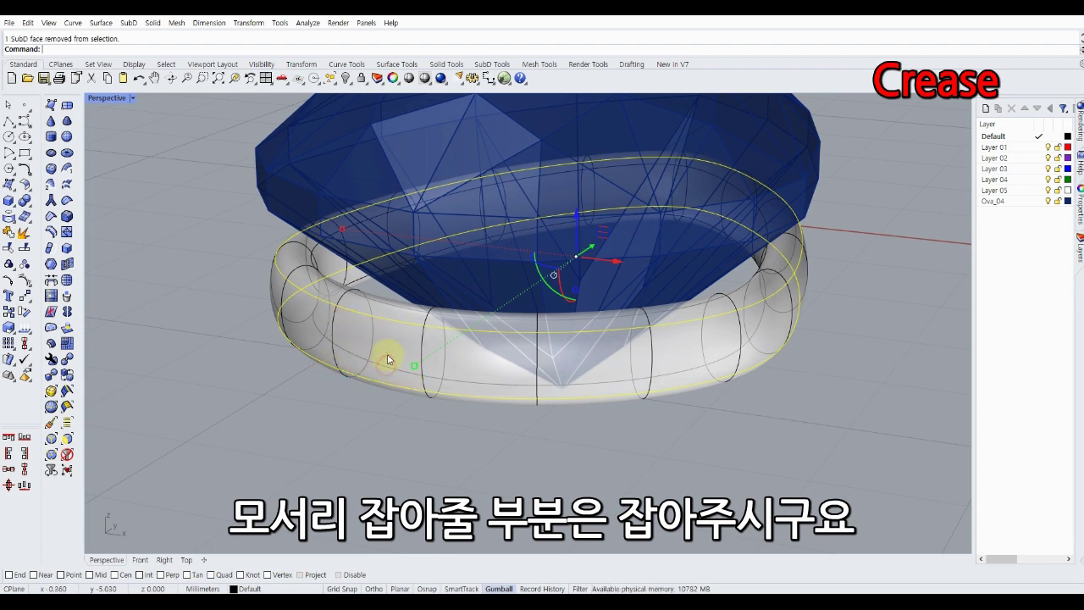
right_click_drag(404, 331, 327, 332)
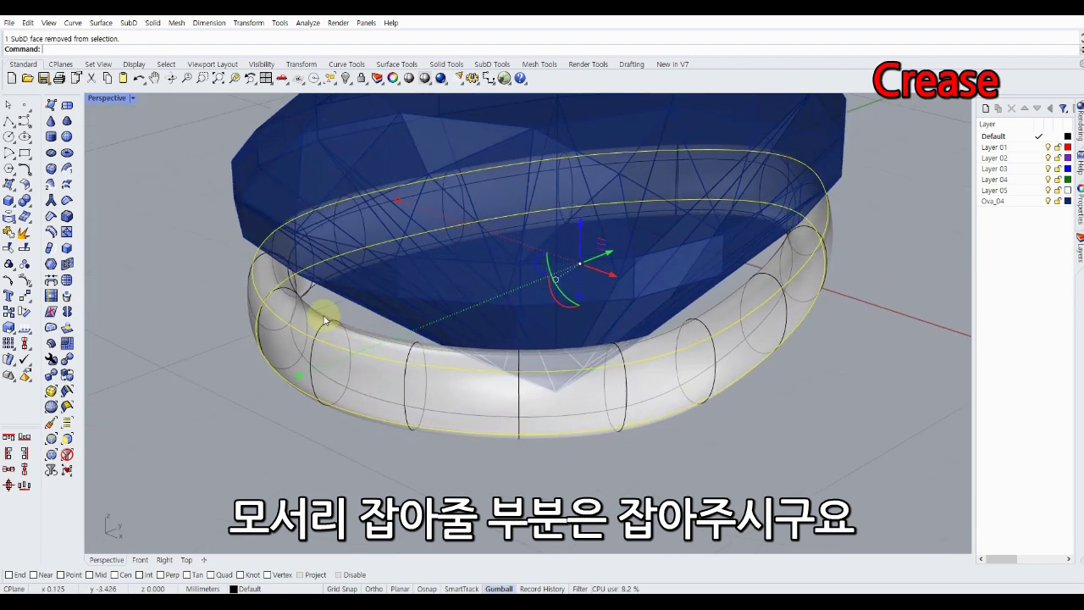
double_click(324, 320, "shift")
right_click_drag(413, 379, 258, 307)
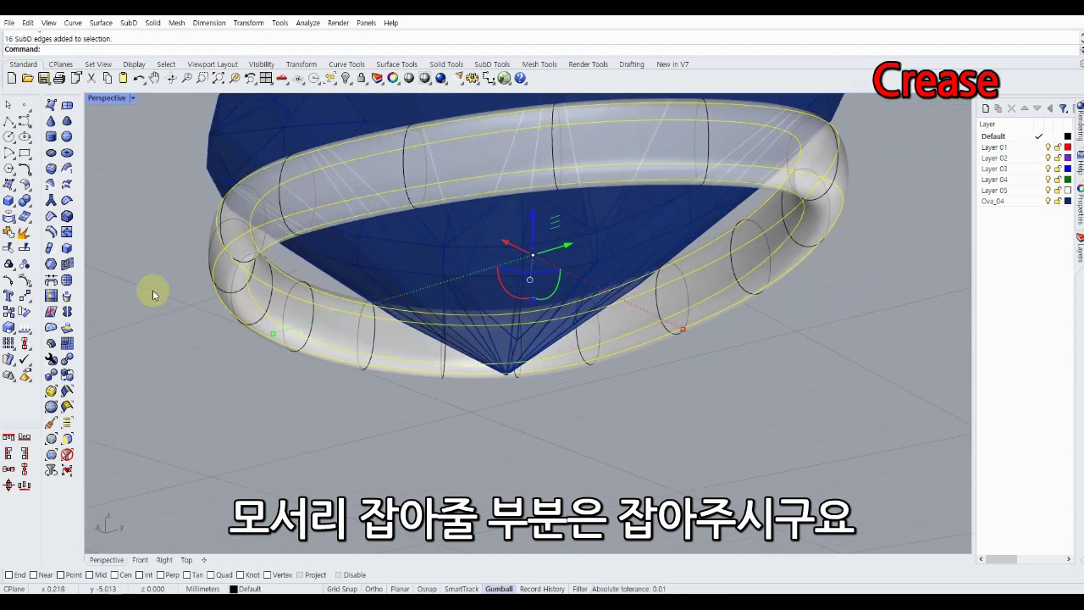
Crease the selected edge loops and inspect the flat-sided band from the side.
left_click(51, 216)
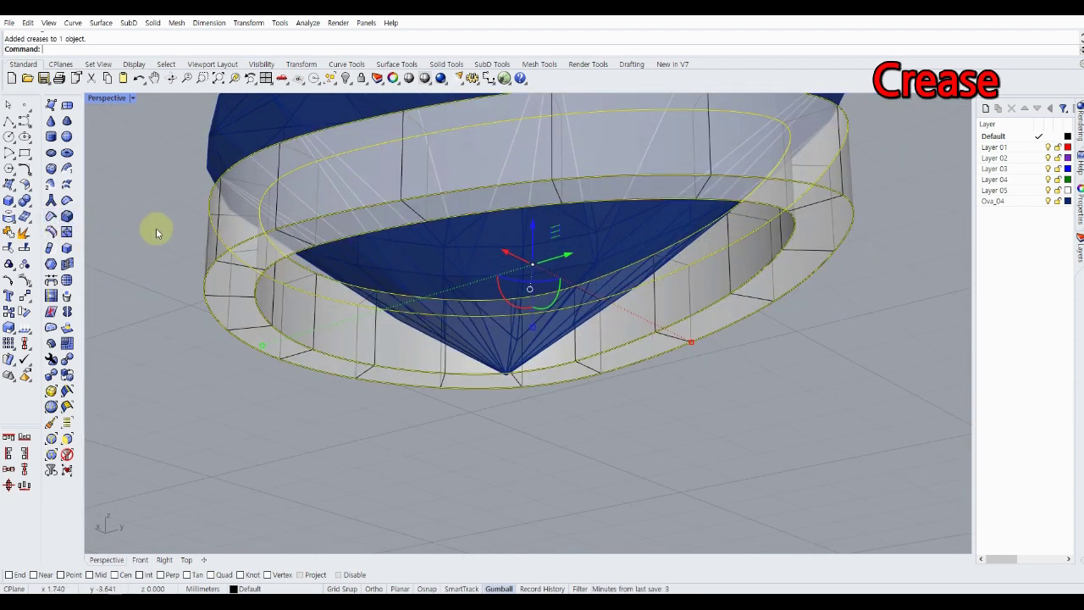
scroll(161, 224, "down", 3)
mouse_move(172, 220)
right_mouse_down()
mouse_move(447, 333)
mouse_move(522, 351)
mouse_move(322, 399)
mouse_move(378, 360)
mouse_move(498, 333)
mouse_move(552, 296)
mouse_move(505, 262)
mouse_move(334, 331)
mouse_move(307, 232)
right_mouse_up()
scroll(398, 374, "up", 2)
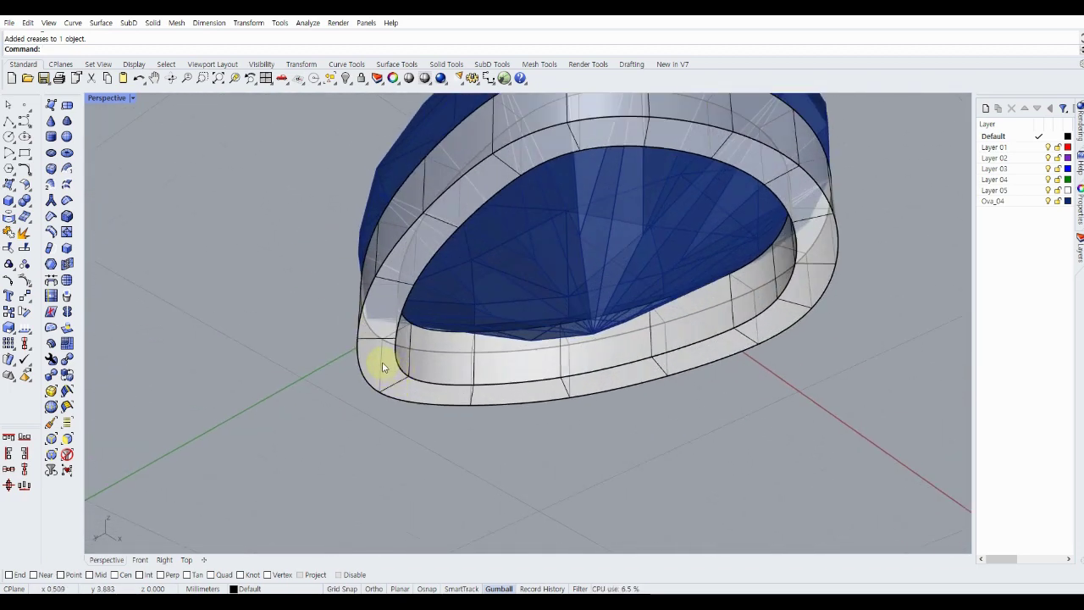
Restore four views and copy the creased band straight down in Front view.
scroll(382, 364, "down", 2)
left_click(378, 364)
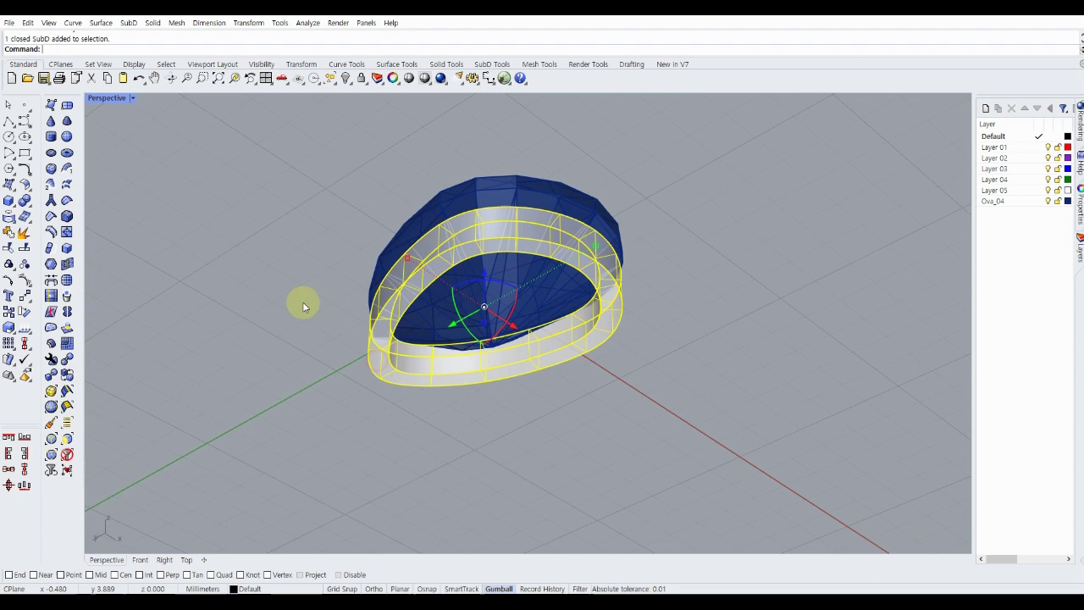
double_click(104, 98)
left_click(245, 413)
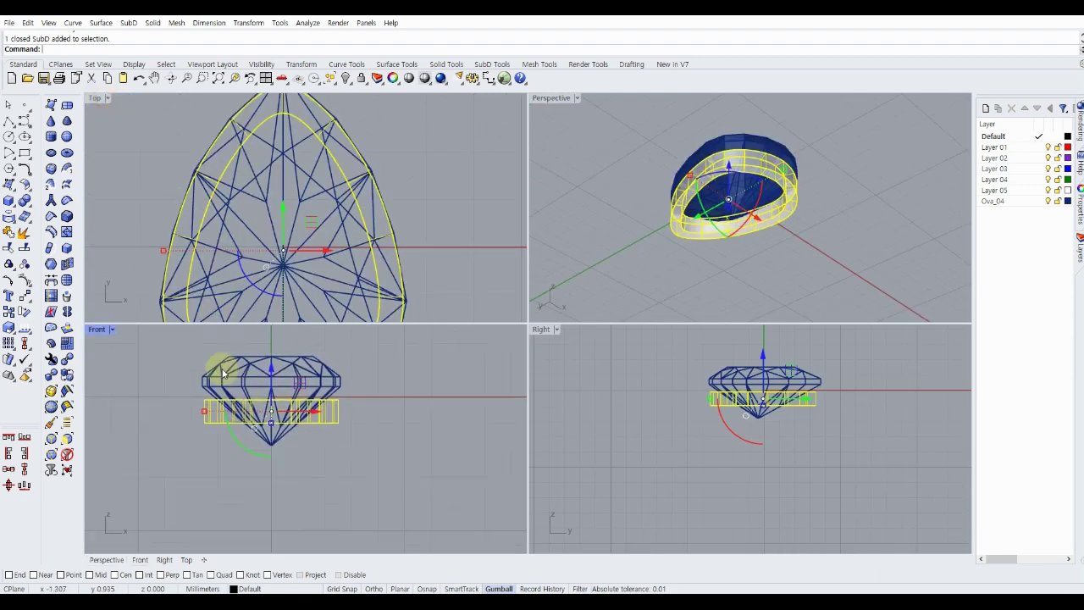
left_click(54, 342)
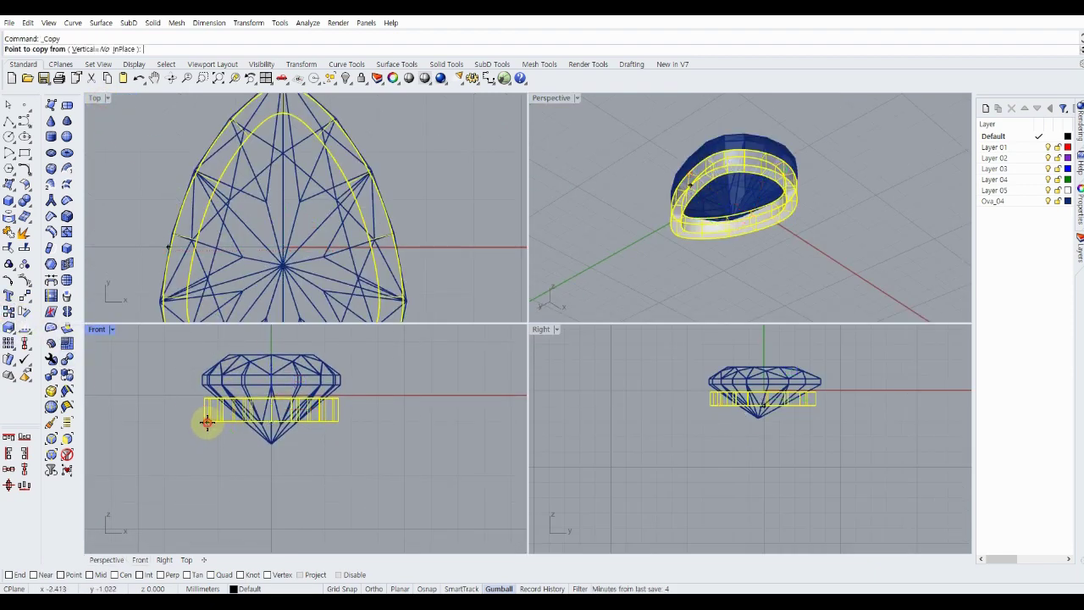
left_click(207, 422)
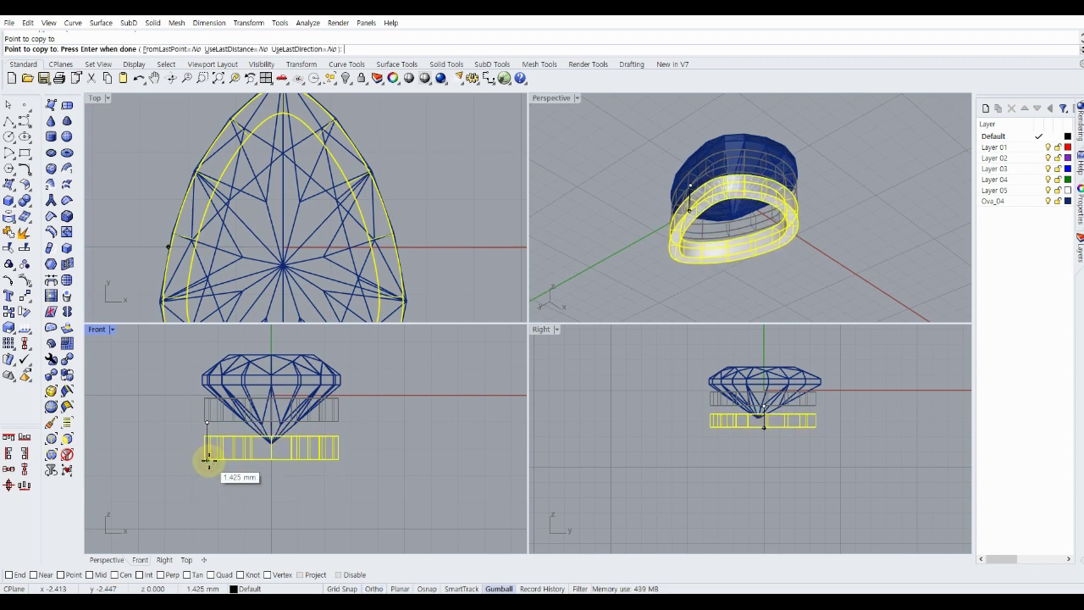
left_click(208, 460)
right_click(181, 436)
Select the pear-cut gem.
scroll(202, 431, "up", 3)
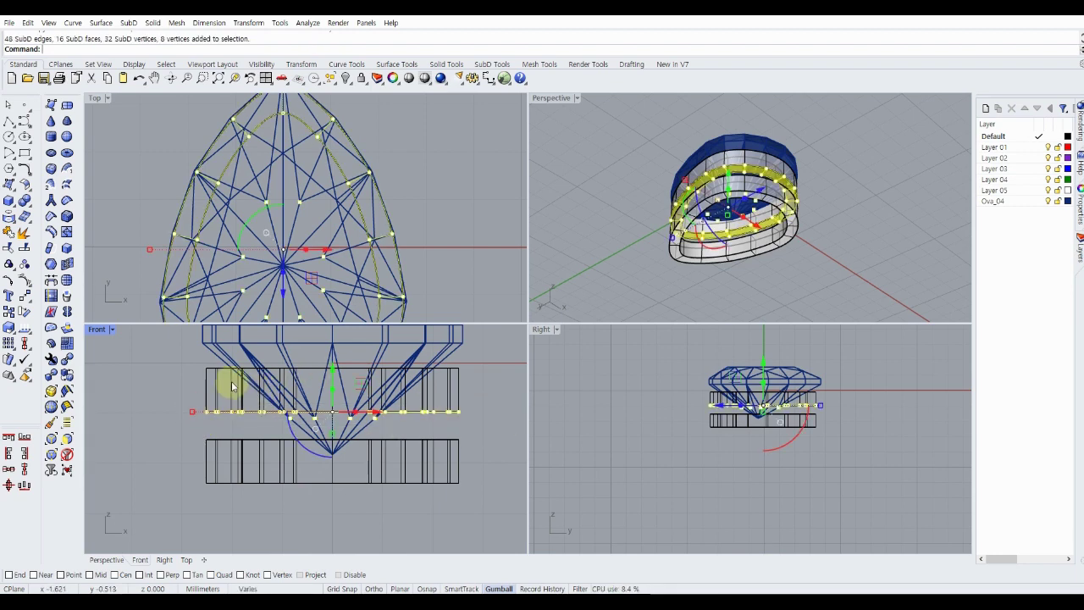
left_click(182, 377)
left_click(248, 353)
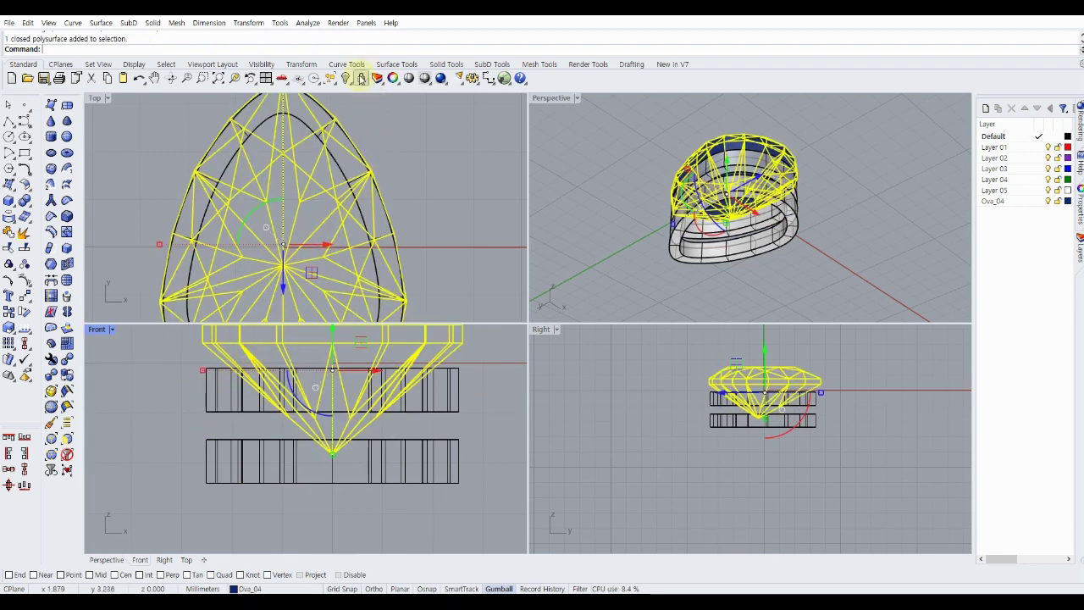
Lock the gem and scale the upper band's bottom edge loop to taper it.
left_click(361, 79)
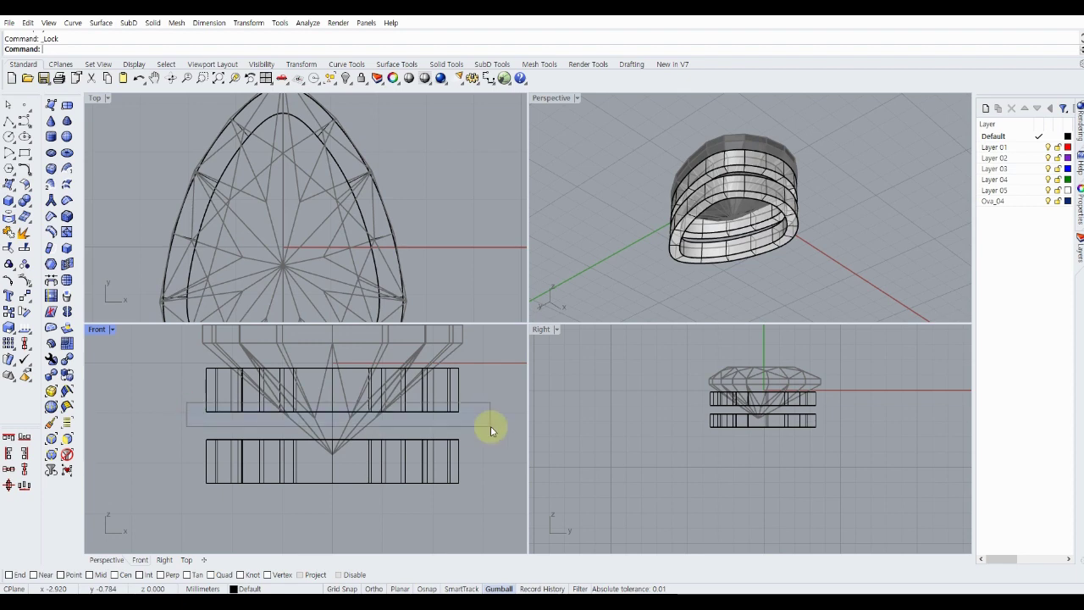
left_click_drag(490, 426, 490, 426)
scroll(237, 228, "down", 3)
scroll(229, 217, "up", 1)
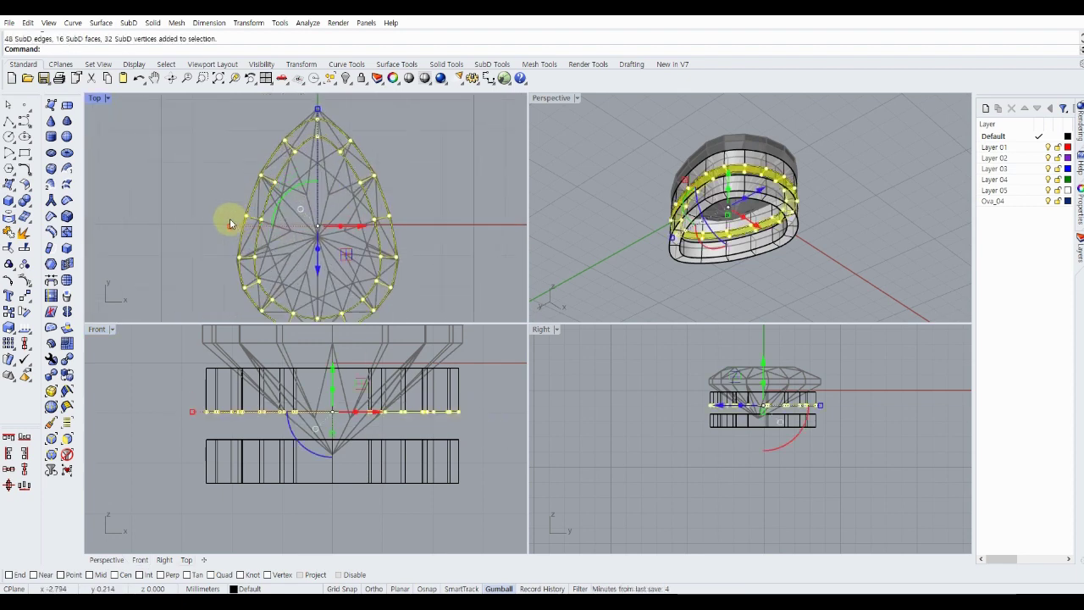
left_click_drag(229, 228, 239, 229)
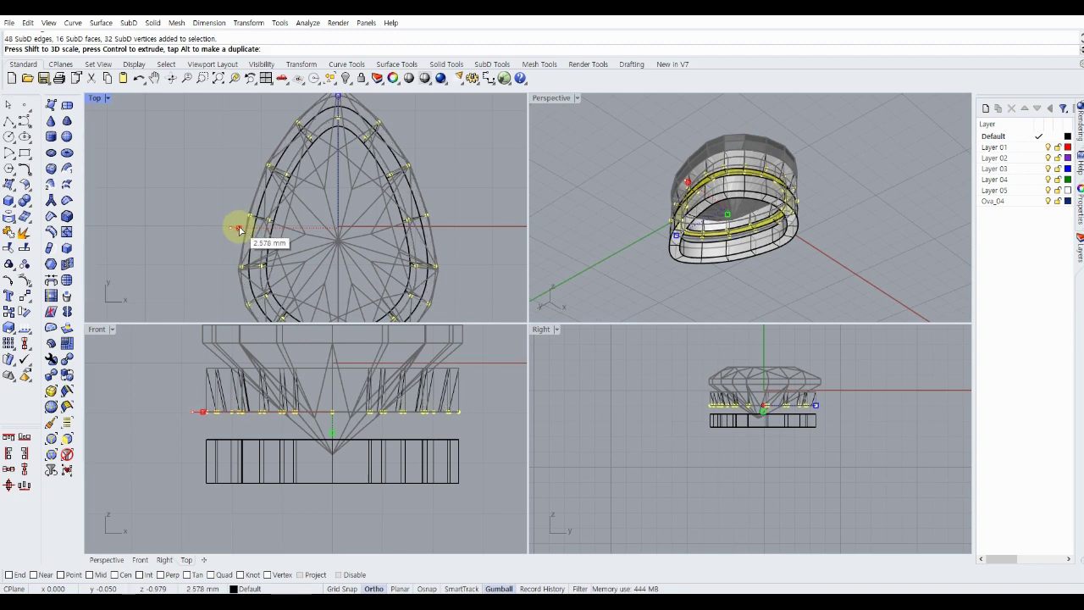
Delete the lower band copy and select the tapered band.
left_click(157, 411)
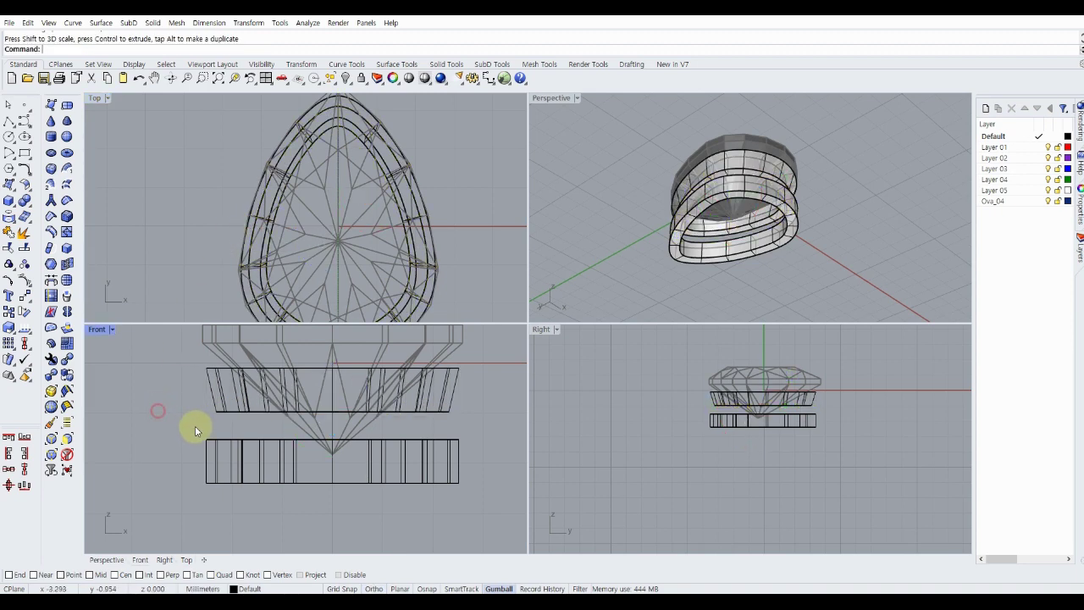
left_click(236, 444)
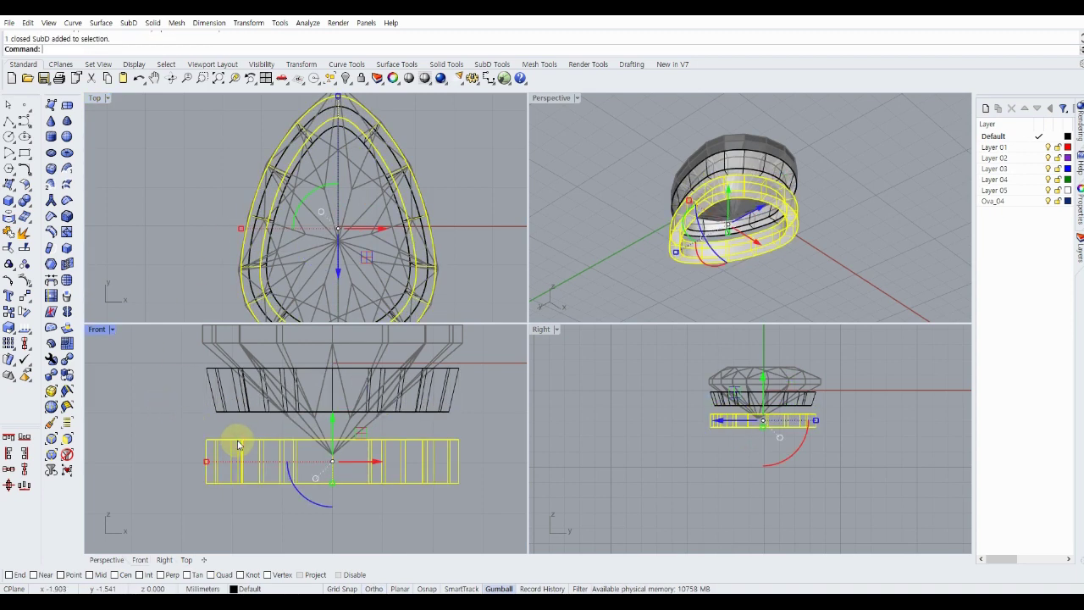
key("Delete")
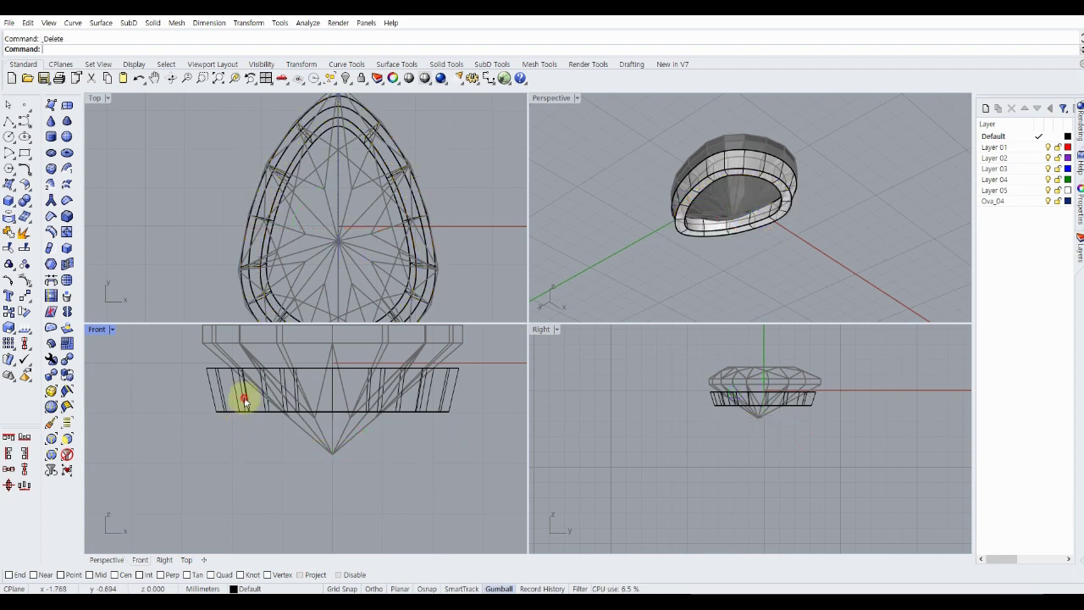
left_click(243, 399)
Duplicate the tapered band's bottom edge loop downward into a new flat ring.
left_click(193, 413)
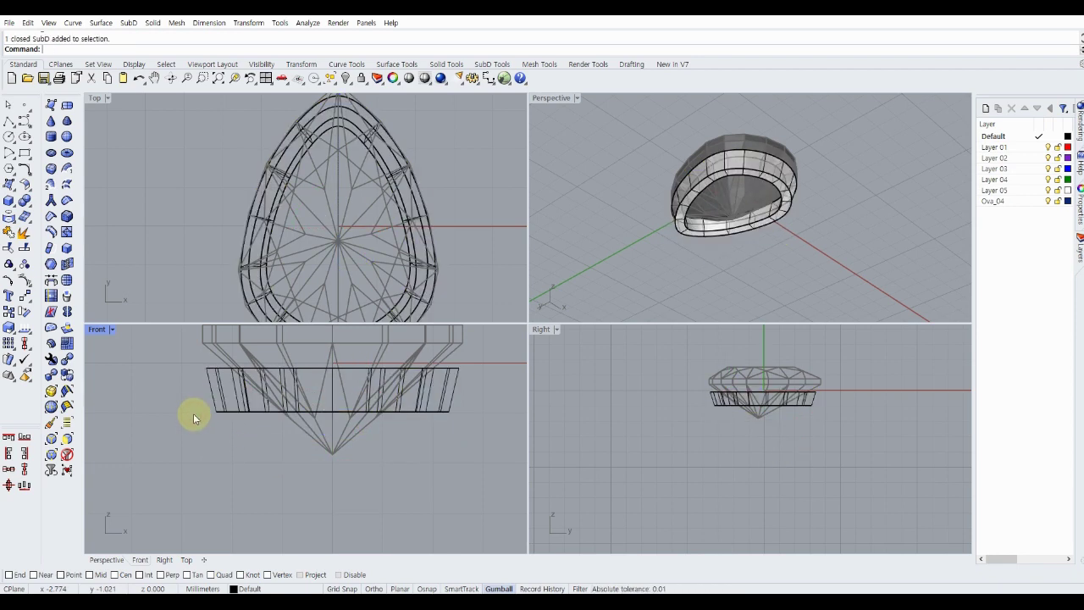
left_click(218, 396)
left_click(194, 409)
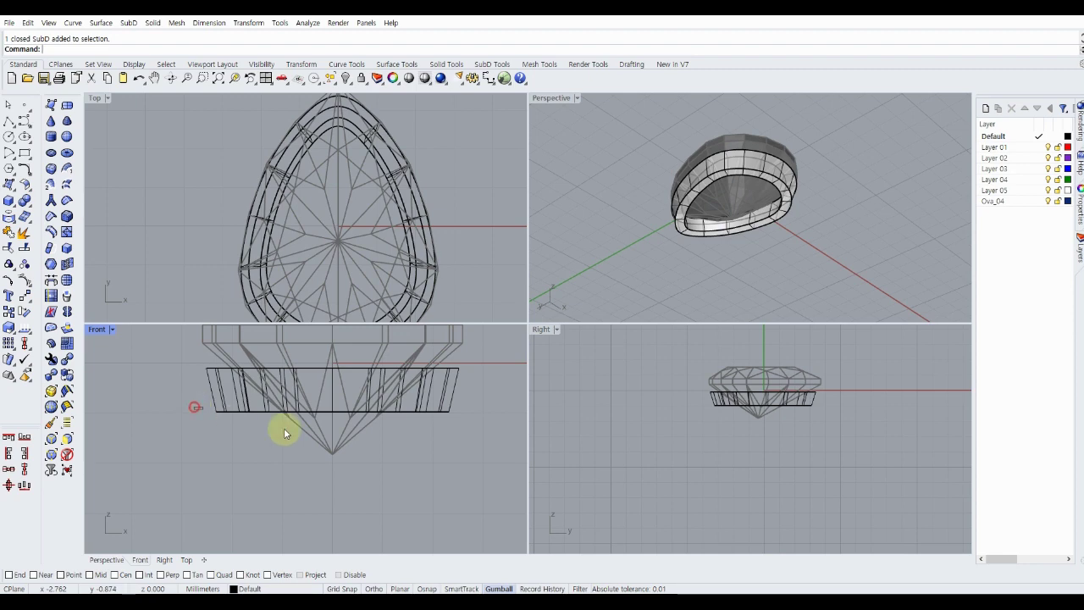
left_click_drag(470, 432, 468, 428)
scroll(644, 242, "up", 2)
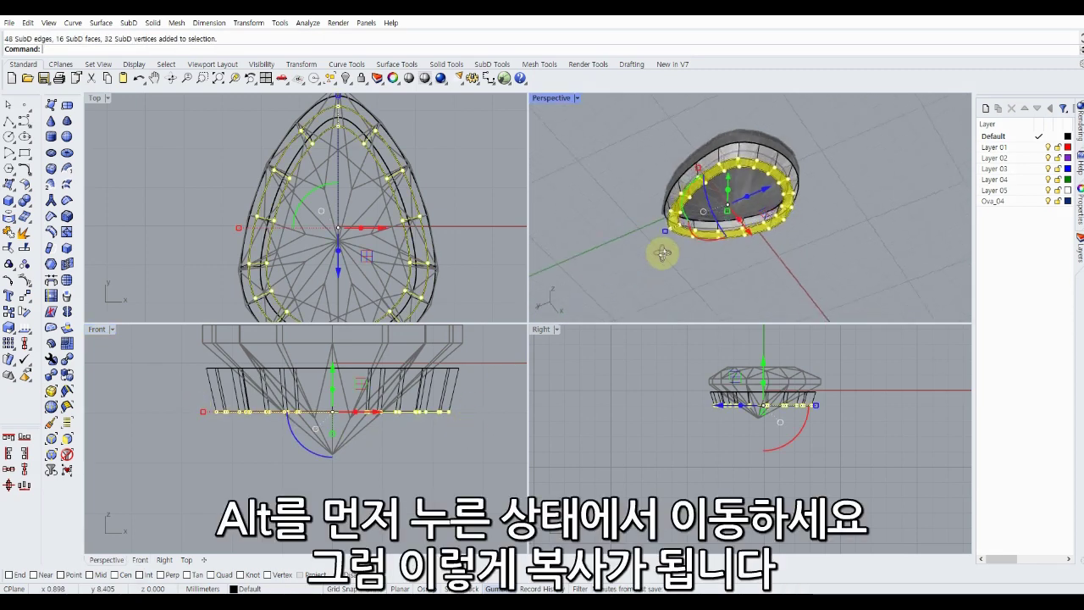
scroll(677, 195, "up", 3)
scroll(680, 202, "up", 2)
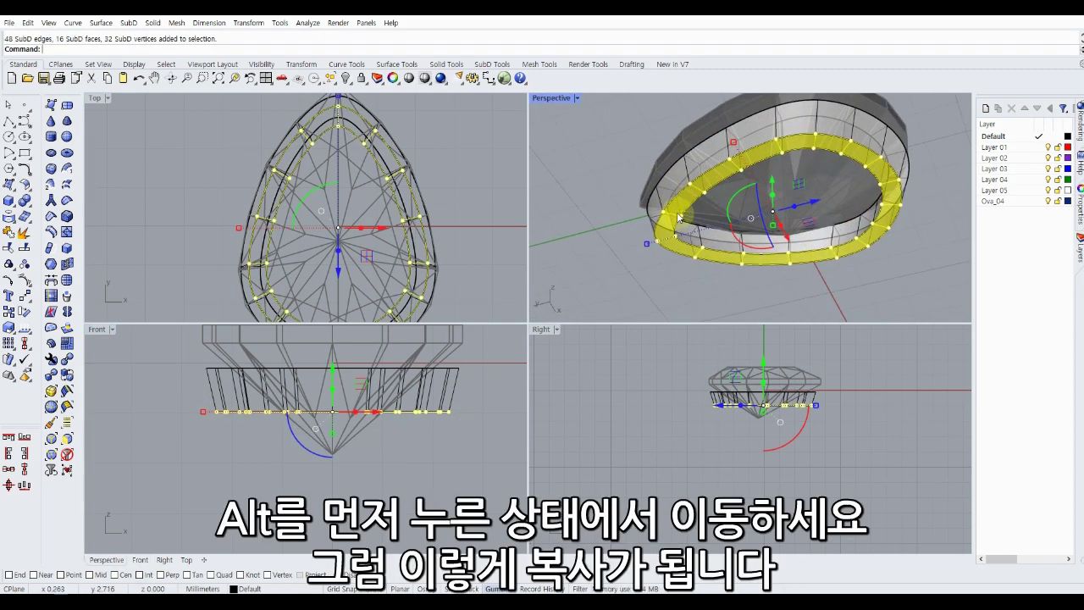
left_click_drag(360, 389, 361, 426, "alt")
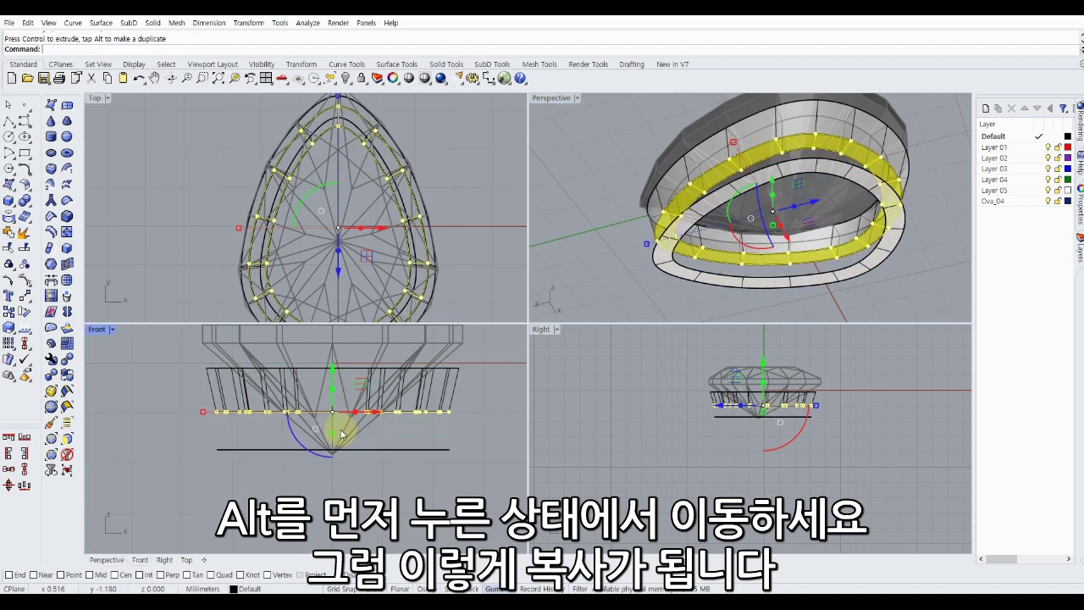
Raise the flat ring slightly and place a copy of it further down.
left_click(209, 441)
left_click_drag(475, 470, 474, 471)
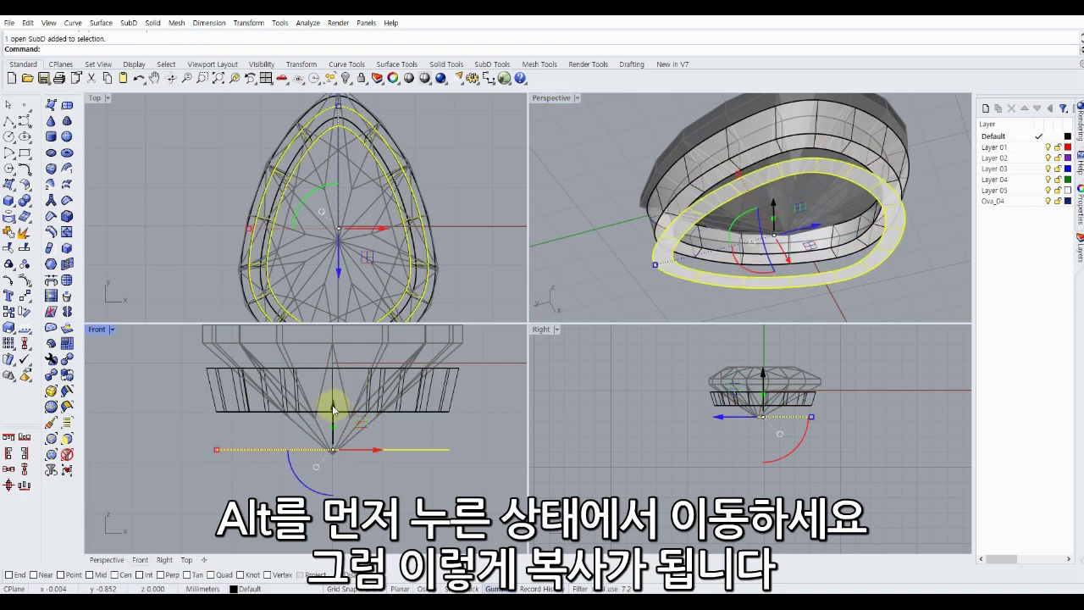
left_click_drag(332, 410, 333, 398, "alt")
left_click(9, 311)
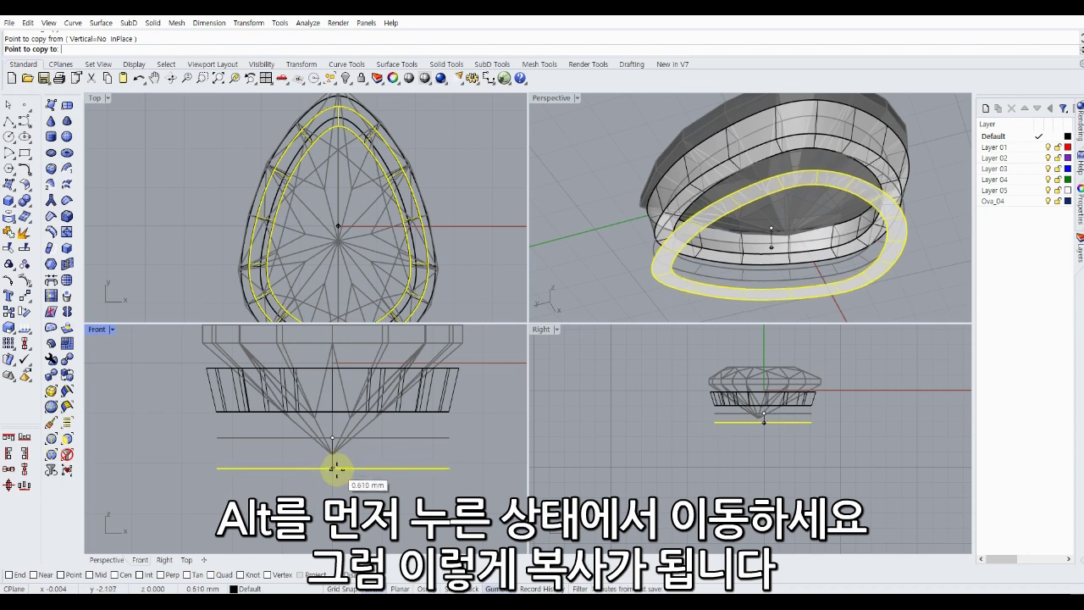
left_click(336, 470)
key("Return")
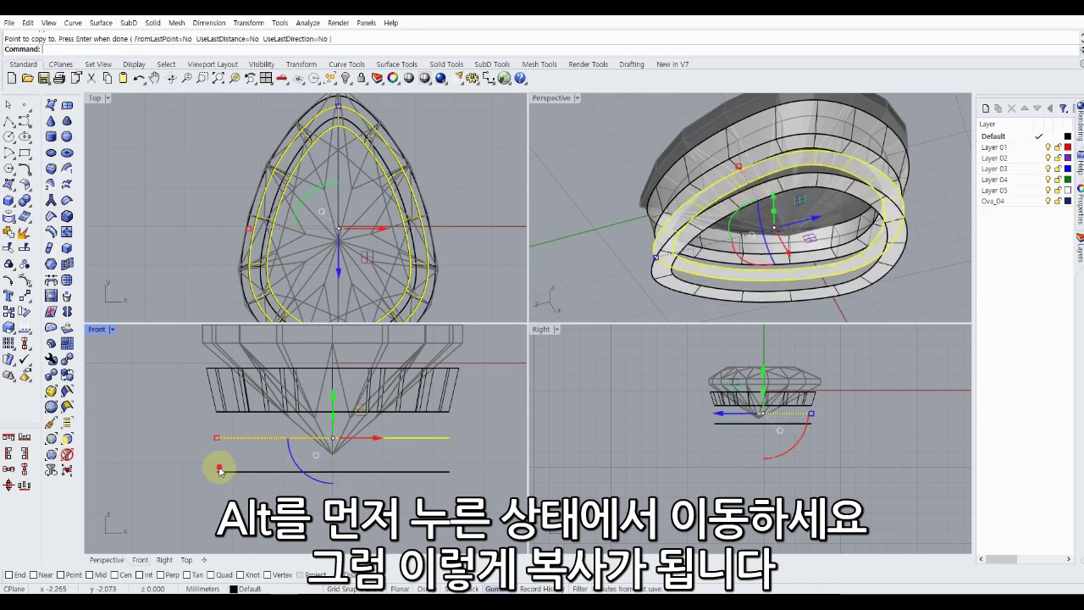
Scale the lowest ring copy smaller with the gumball.
left_click(188, 458)
left_click_drag(487, 503, 488, 504)
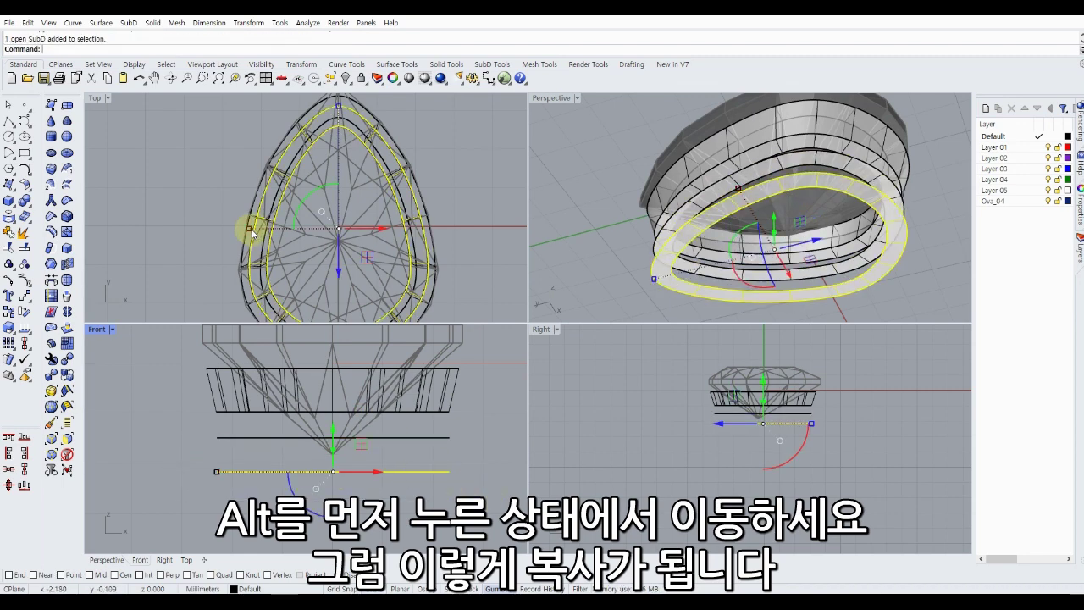
left_click_drag(251, 230, 258, 231)
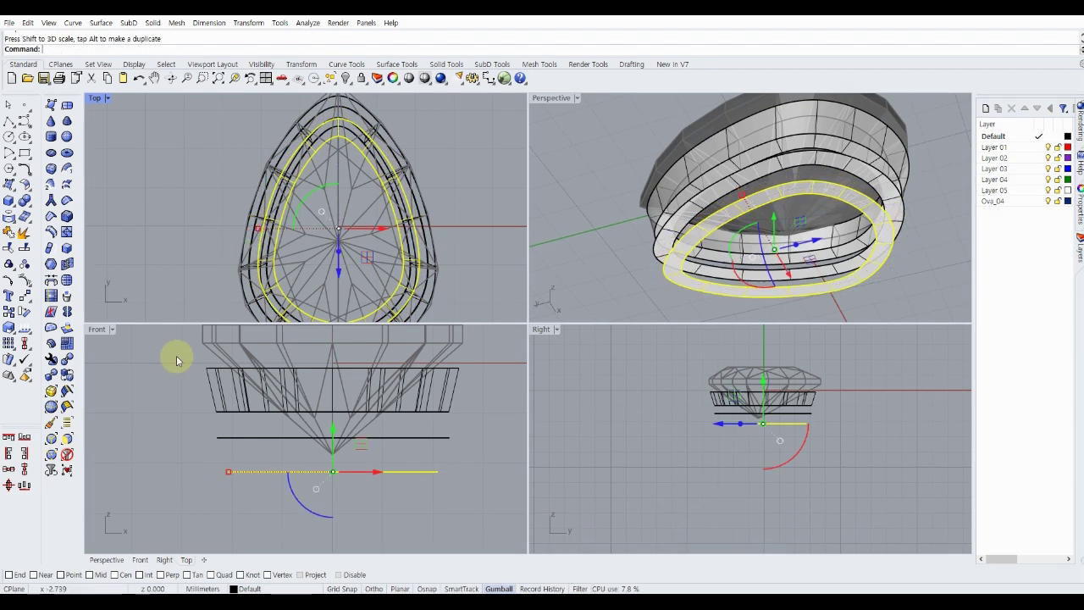
left_click(145, 409)
mouse_move(613, 242)
right_mouse_down()
mouse_move(604, 174)
mouse_move(629, 223)
mouse_move(527, 216)
right_mouse_up()
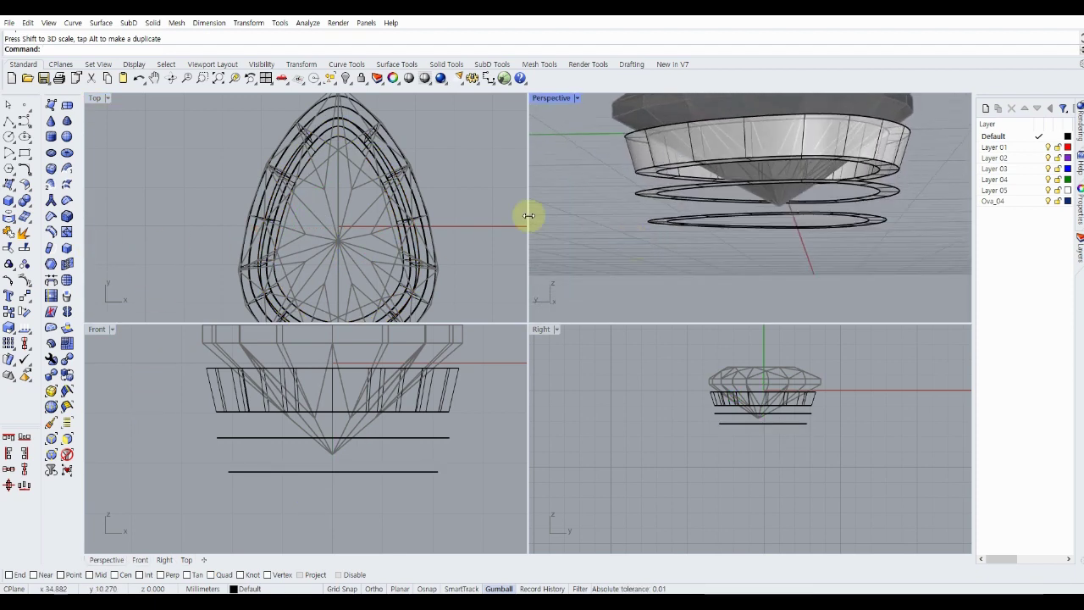
Bridge the upper flat ring's edge loop to the lower ring's edge loop.
left_click(50, 288)
scroll(649, 189, "up", 2)
scroll(634, 217, "up", 2)
scroll(654, 213, "up", 2)
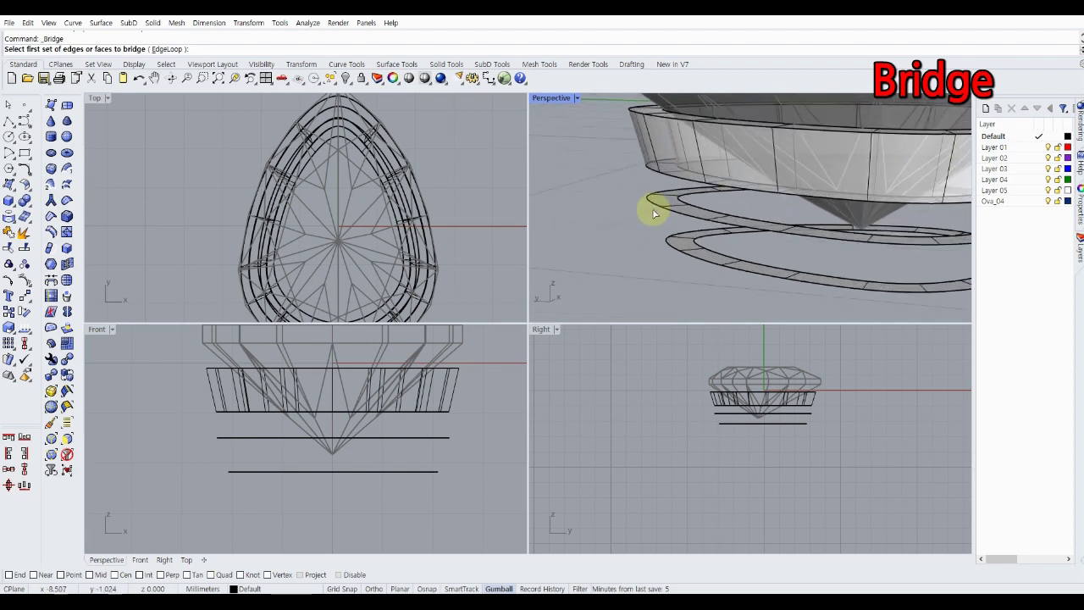
left_click(655, 206)
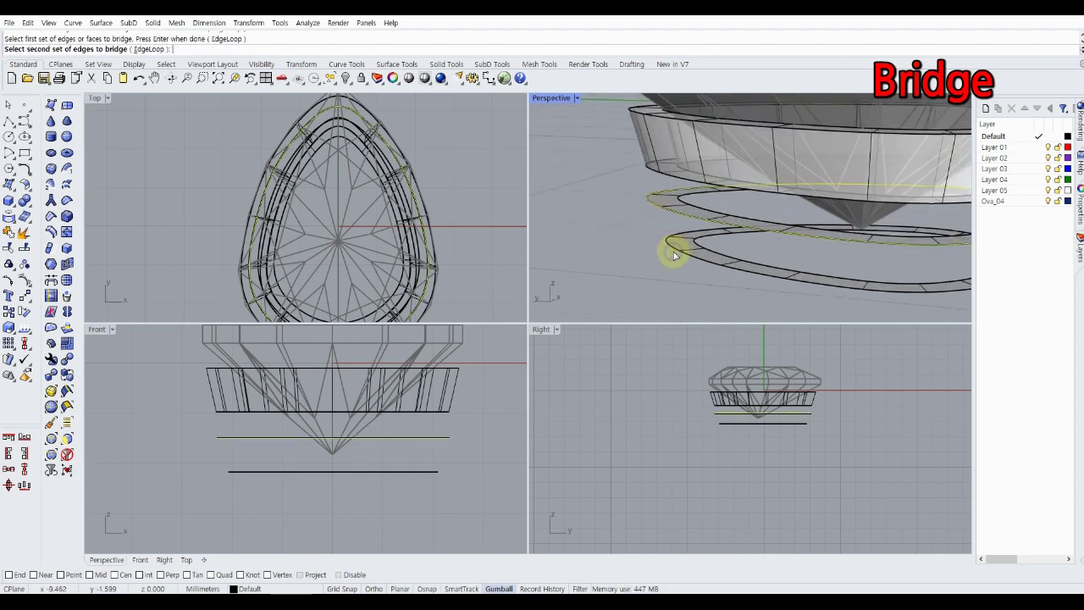
left_click(673, 248)
key("Return")
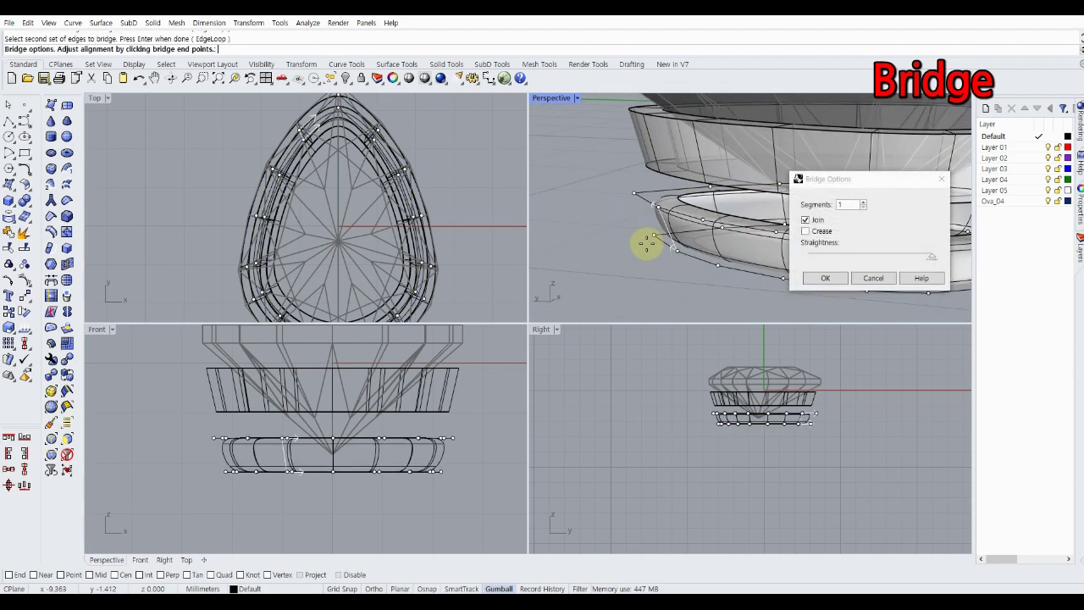
left_click(826, 279)
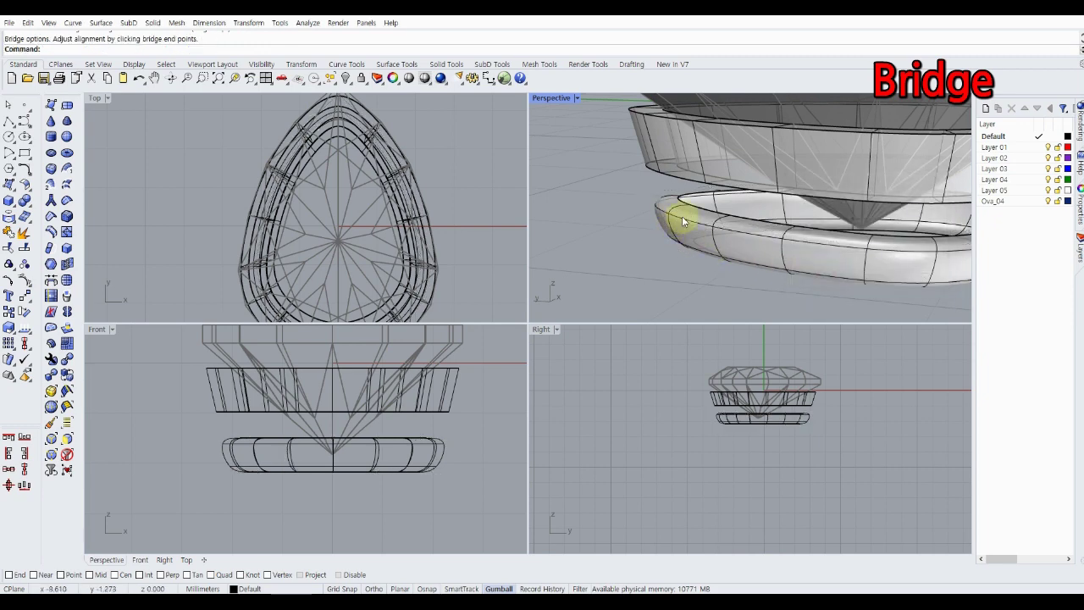
Nudge the lower ring's edge loop downward and crease it.
double_click(681, 220)
scroll(713, 257, "up", 1)
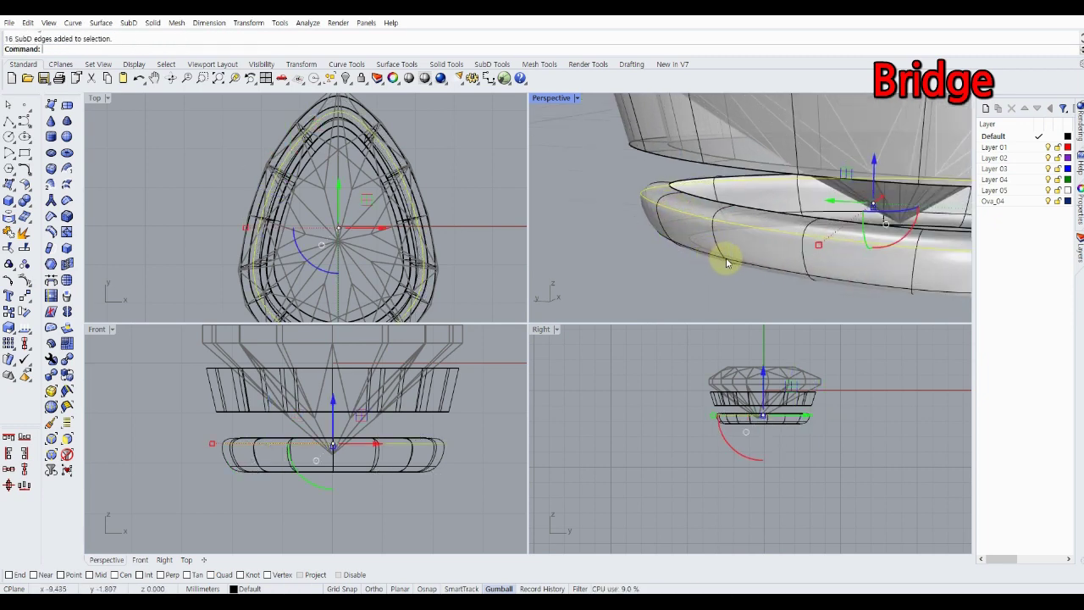
key("alt+Page_Down")
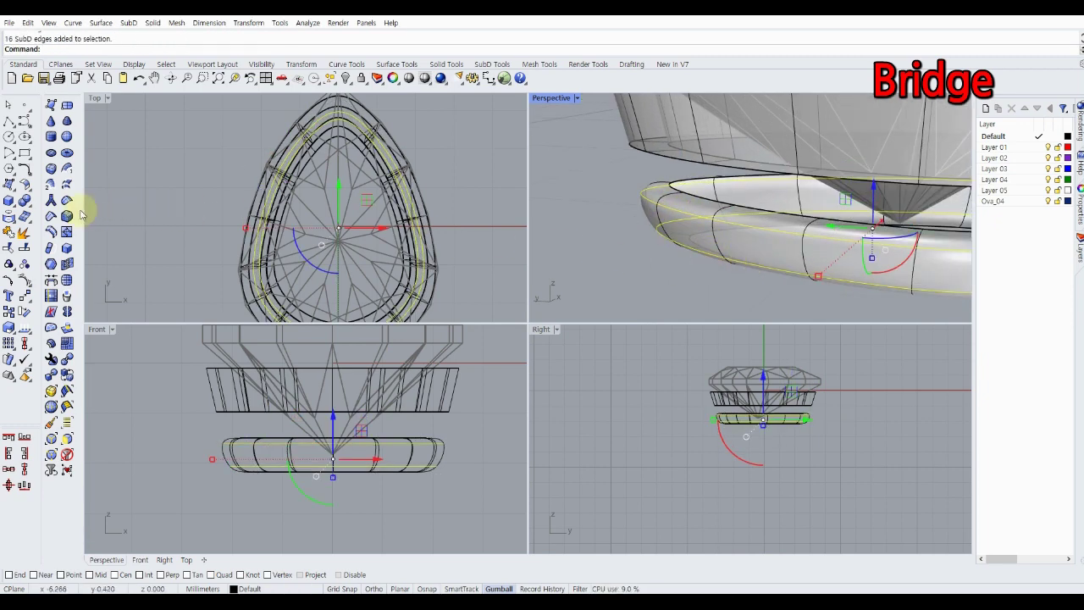
left_click(51, 217)
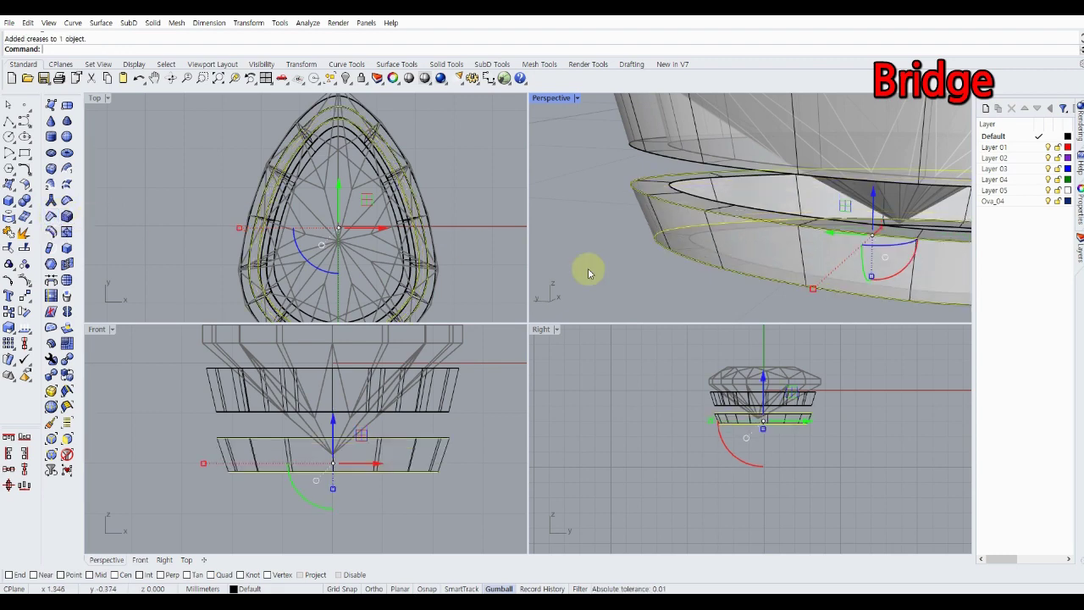
right_click_drag(690, 248, 731, 252)
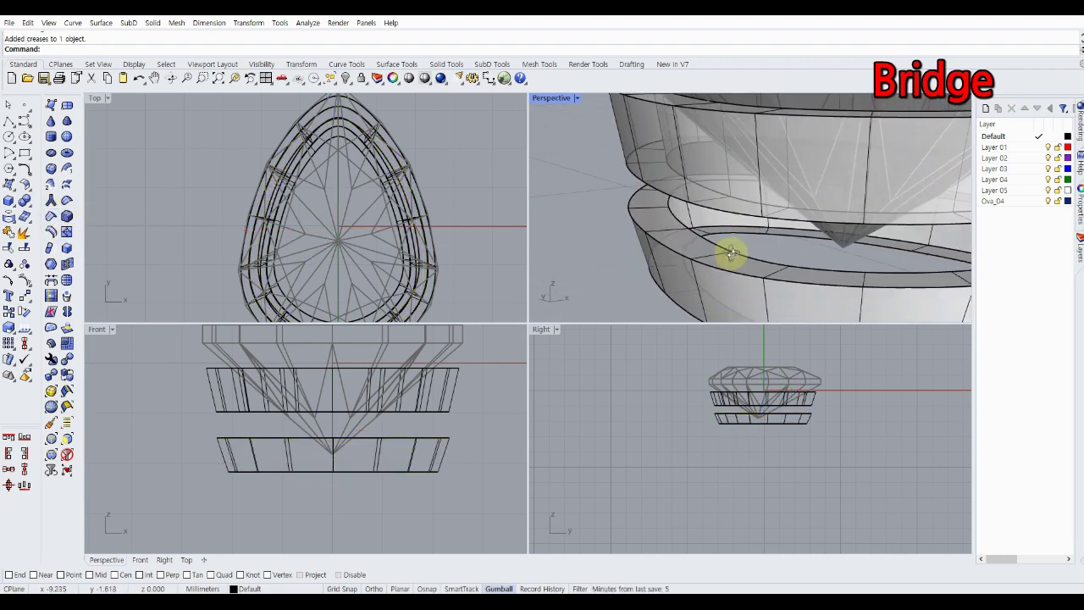
scroll(732, 245, "up", 3)
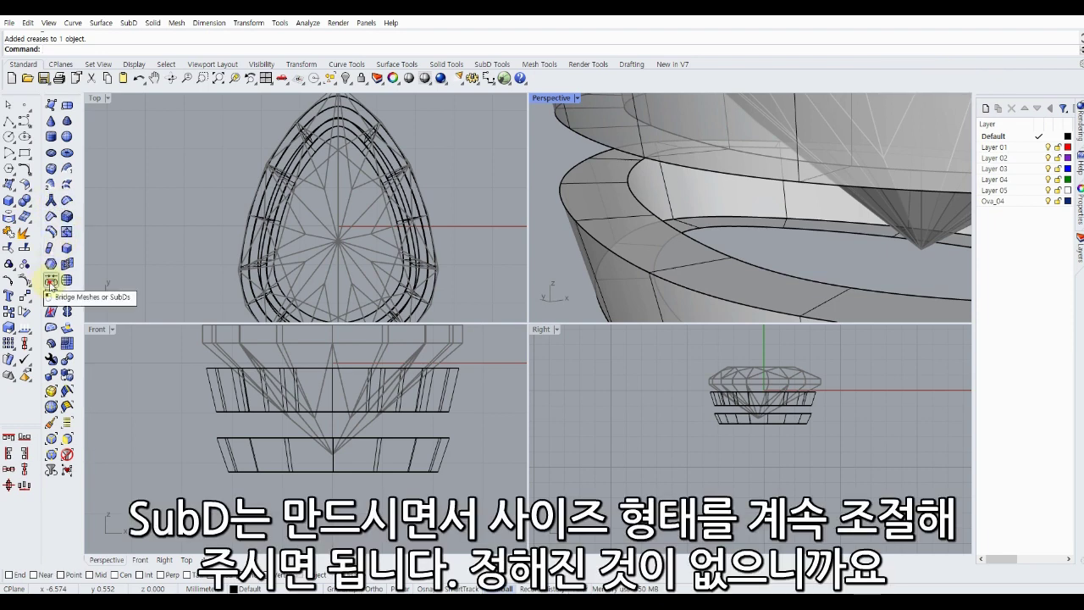
Bridge the lower ring's two inner edge loops into a closed band.
left_click(50, 283)
left_click(635, 170)
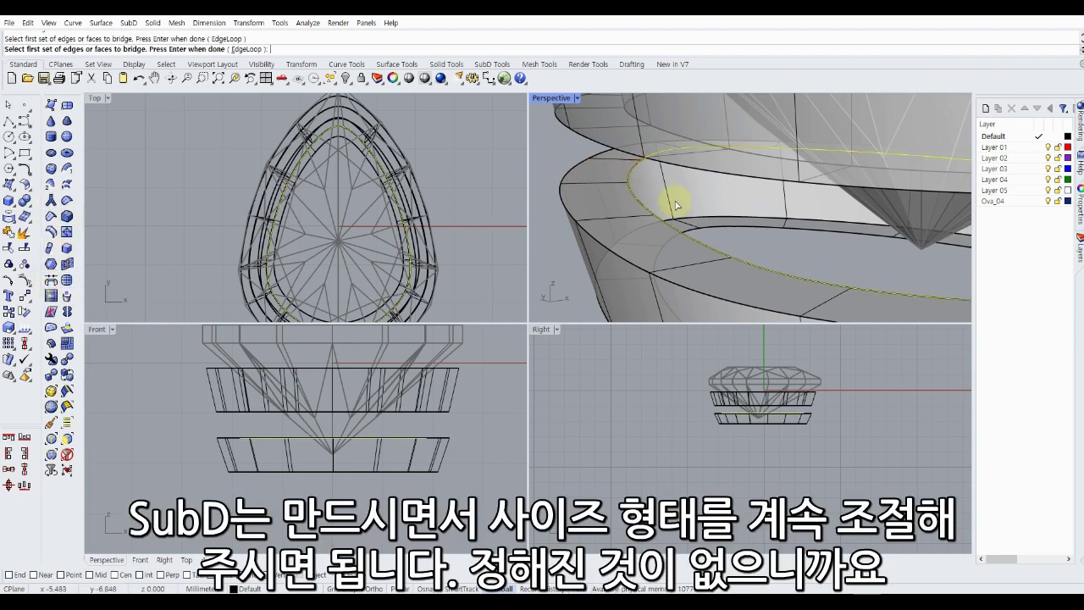
left_click(718, 232)
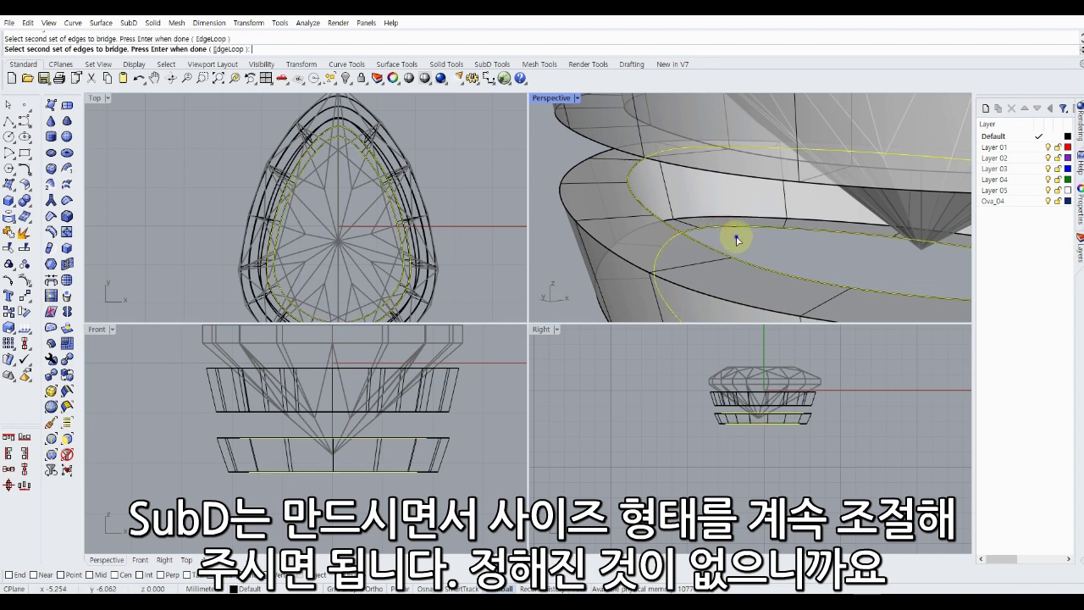
key("Return")
left_click(820, 278)
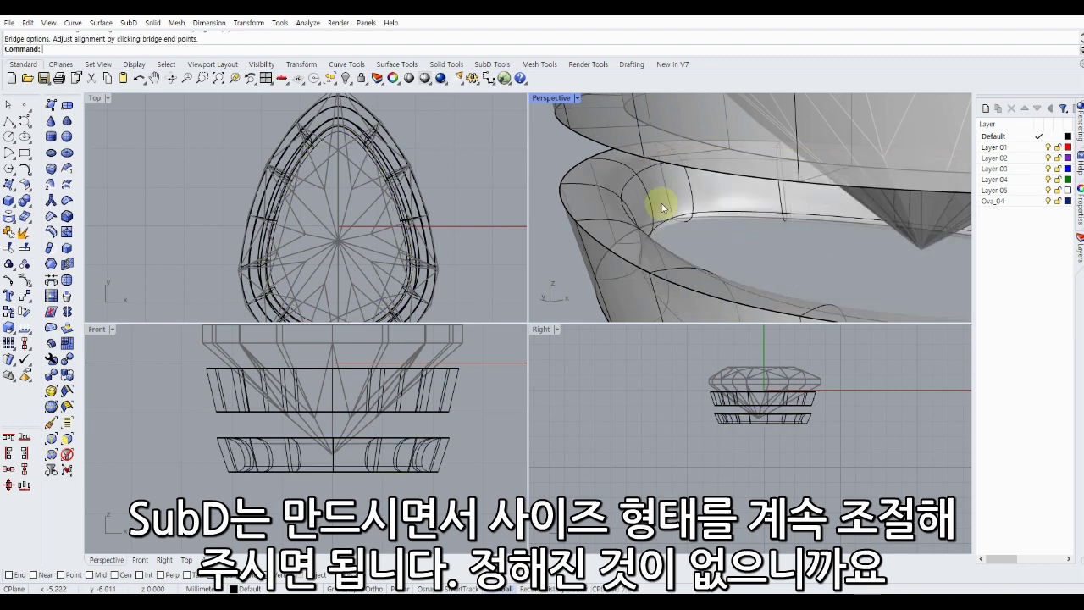
Crease a lower edge loop of the new band.
double_click(673, 220)
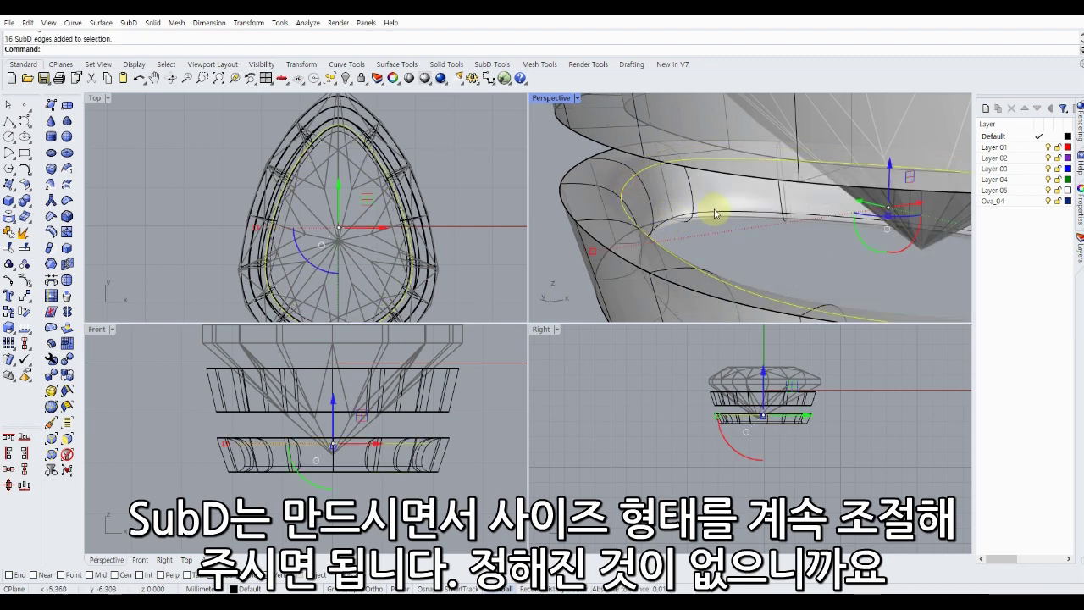
double_click(715, 215)
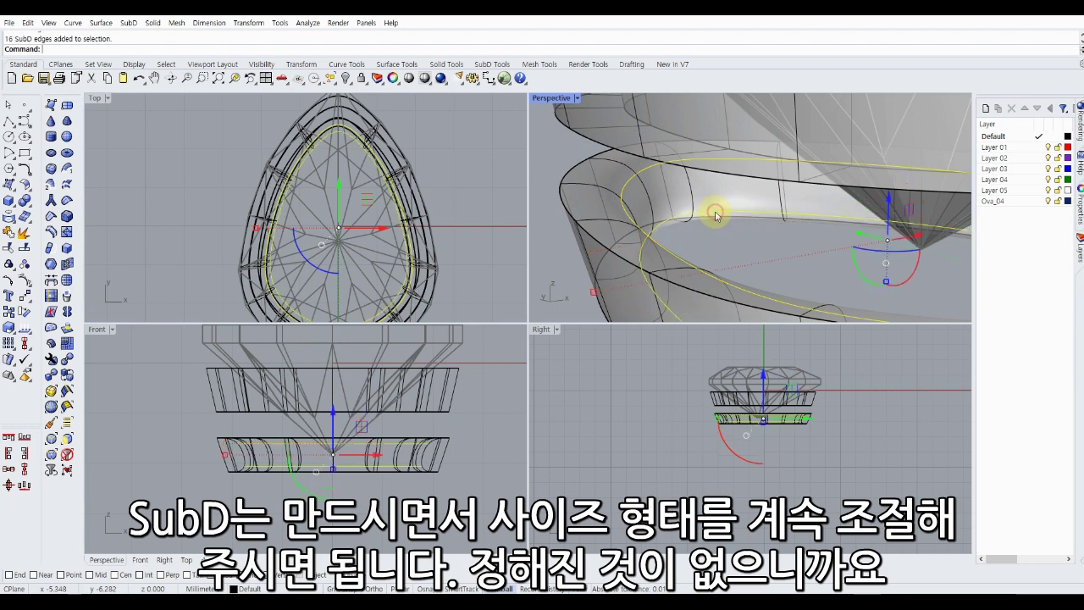
left_click(51, 217)
key("Escape")
scroll(570, 270, "down", 3)
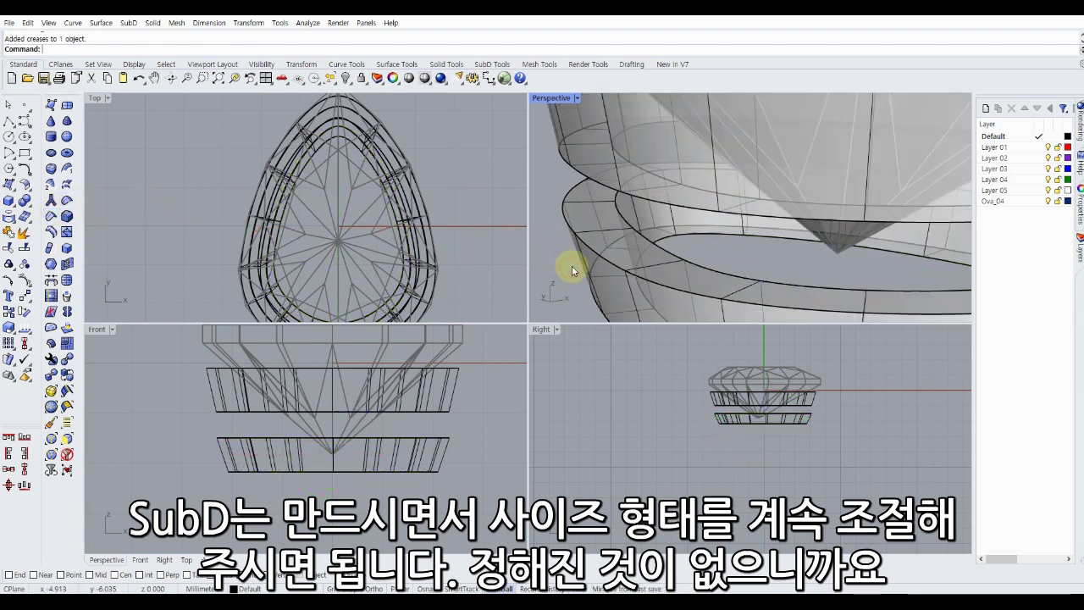
mouse_move(571, 265)
right_mouse_down()
mouse_move(585, 223)
mouse_move(706, 213)
mouse_move(822, 245)
mouse_move(745, 262)
mouse_move(709, 223)
mouse_move(644, 243)
mouse_move(629, 261)
mouse_move(618, 249)
mouse_move(554, 321)
right_mouse_up()
Scale the lower ring's loop of top faces outward by about 2.284 mm.
scroll(225, 440, "up", 5)
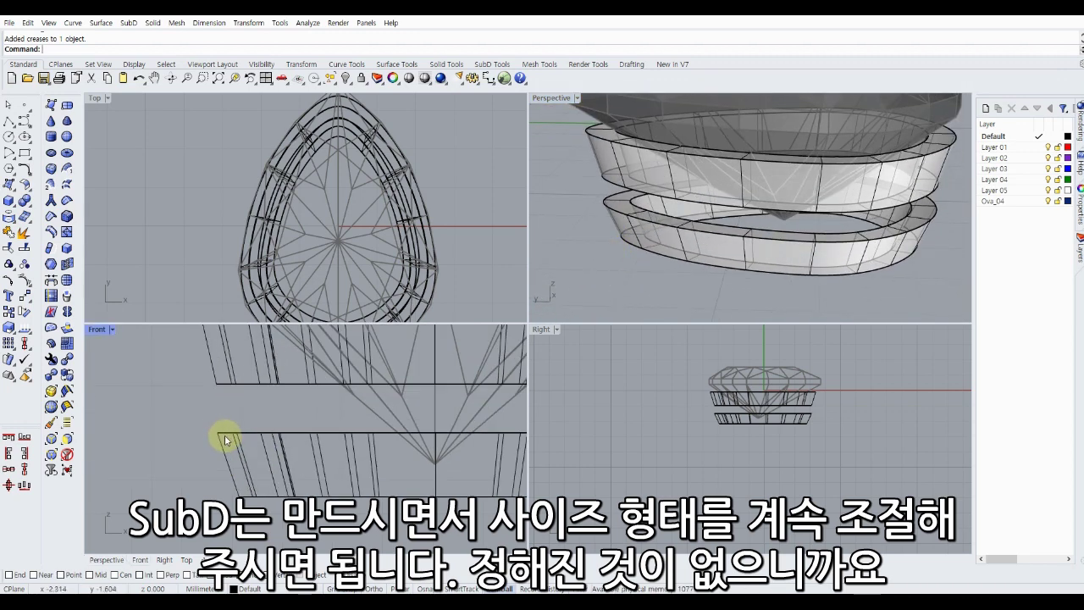
scroll(617, 203, "up", 3)
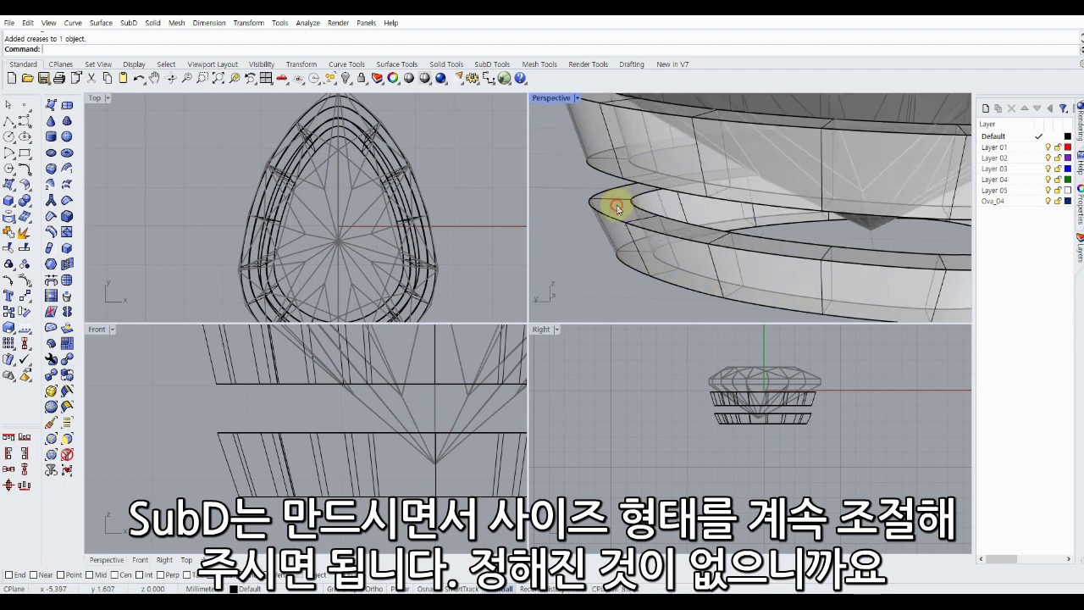
left_click(618, 204, "ctrl+shift")
left_click(572, 270)
right_click_drag(572, 269, 626, 209)
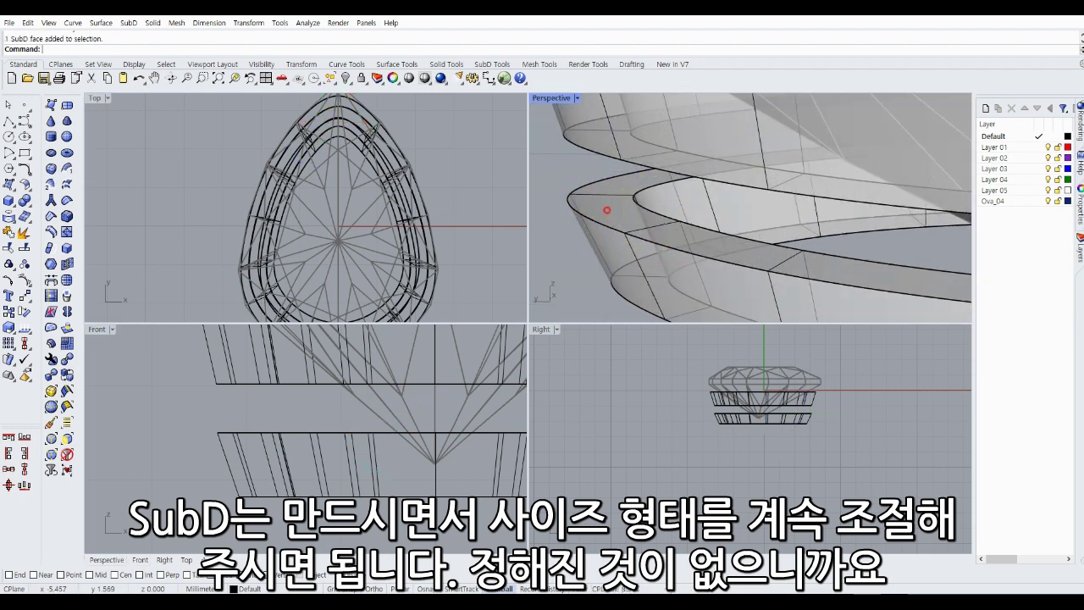
left_click(607, 210, "ctrl+shift")
double_click(829, 272, "ctrl+shift")
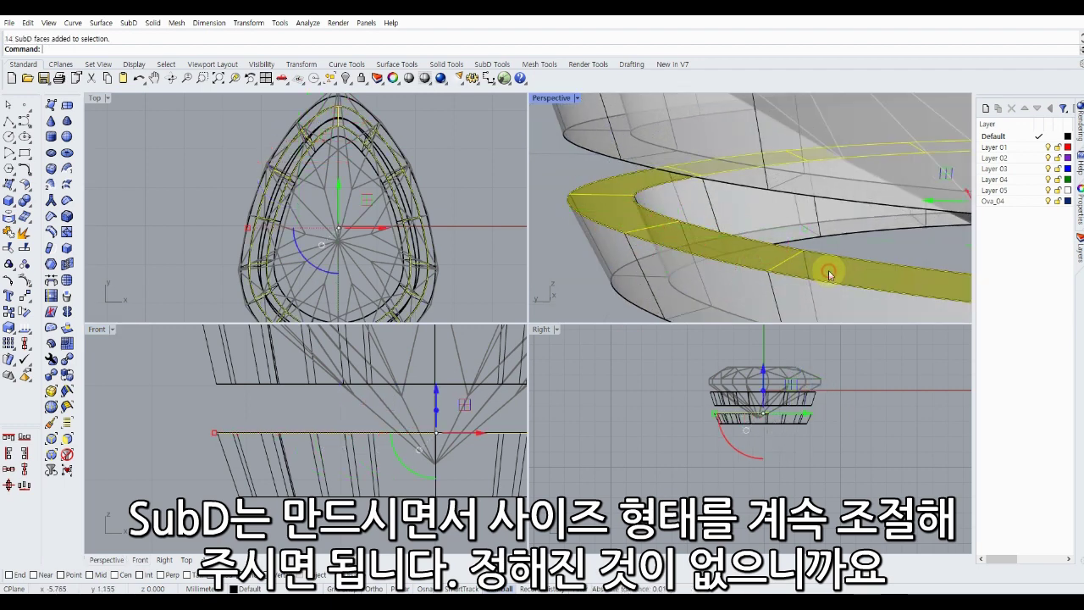
scroll(222, 458, "down", 1)
scroll(239, 443, "down", 1)
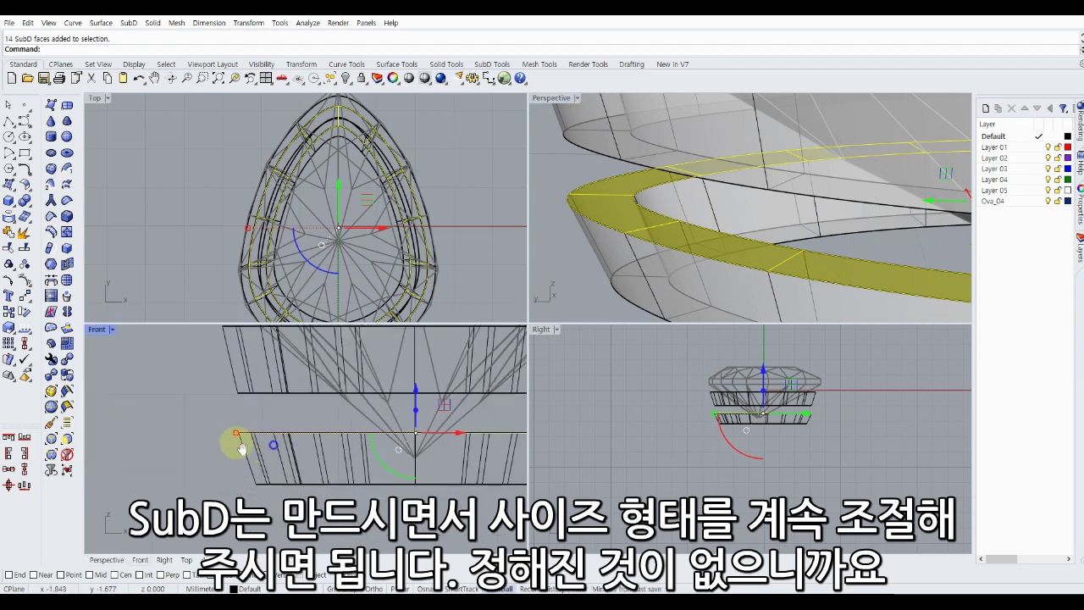
scroll(212, 436, "down", 1)
left_click_drag(188, 426, 192, 425)
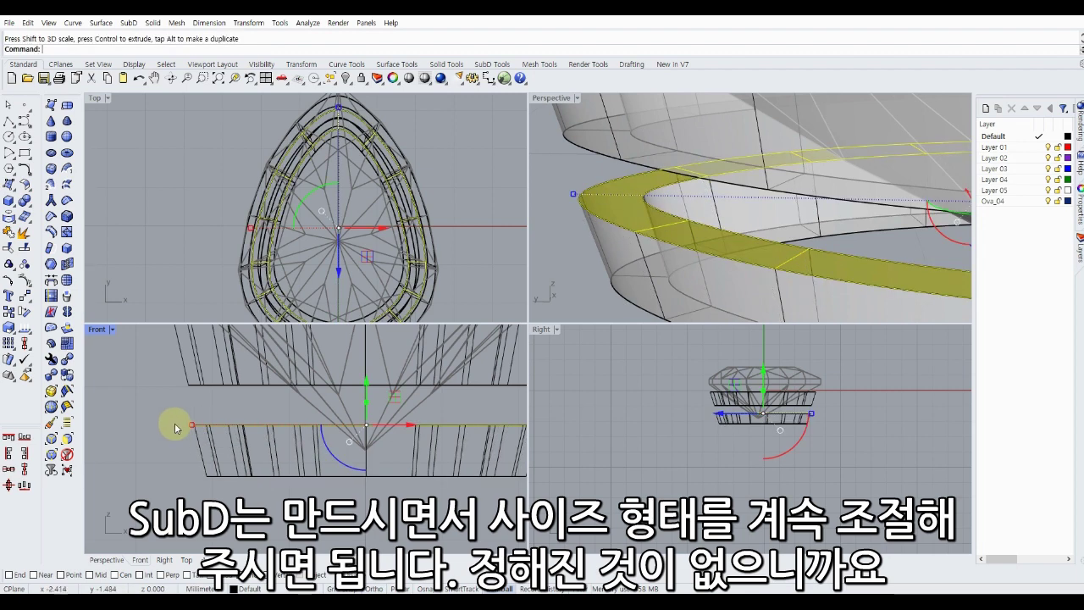
key("Escape")
Orbit and pan to inspect the gap between the two bands near the pear's rounded end.
scroll(169, 422, "down", 1)
scroll(197, 415, "down", 1)
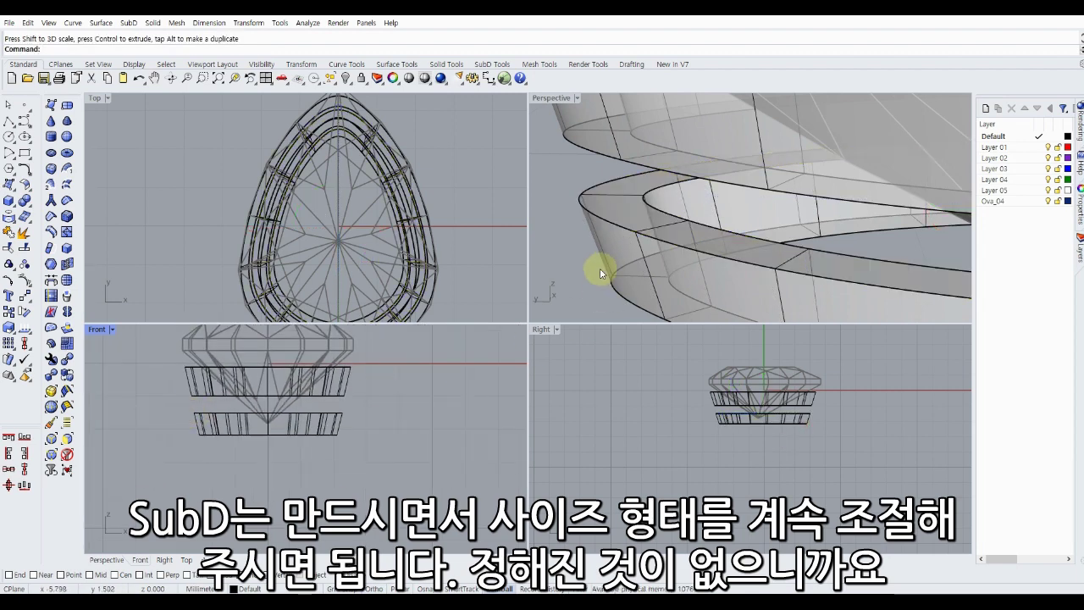
scroll(600, 254, "down", 2)
mouse_move(600, 223)
right_mouse_down()
mouse_move(766, 176)
mouse_move(759, 164)
mouse_move(721, 164)
mouse_move(707, 225)
mouse_move(611, 233)
mouse_move(576, 212)
right_mouse_up()
mouse_move(714, 206)
right_mouse_down()
mouse_move(689, 212)
mouse_move(702, 157)
mouse_move(674, 235)
mouse_move(684, 242)
mouse_move(685, 215)
mouse_move(714, 219)
right_mouse_up()
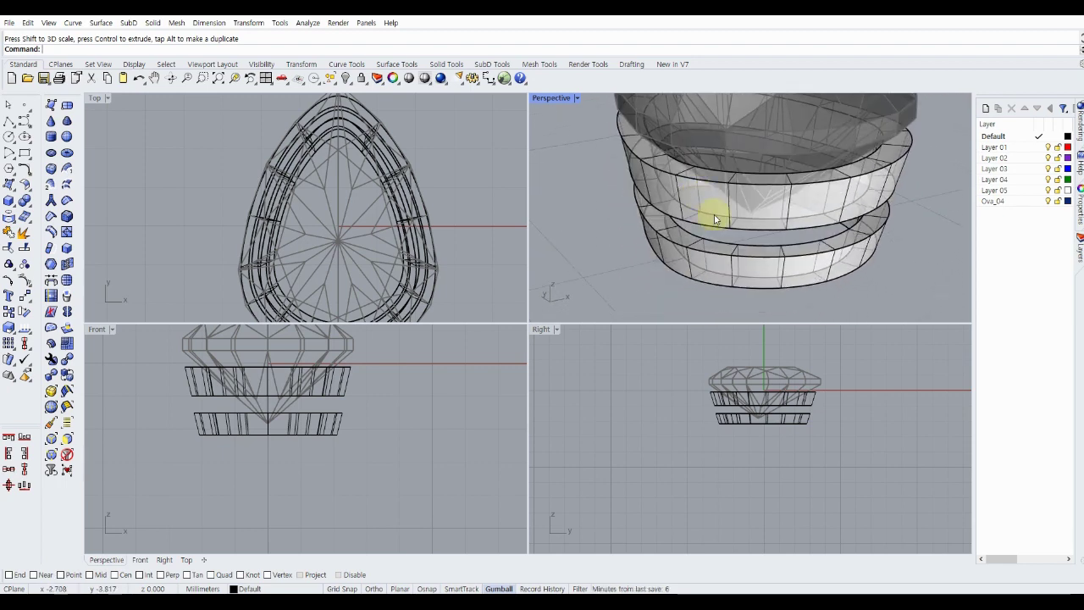
left_click(714, 206, "ctrl+shift")
mouse_move(333, 204)
right_mouse_down()
mouse_move(314, 188)
mouse_move(295, 229)
right_mouse_up()
left_click(641, 285)
mouse_move(689, 278)
right_mouse_down()
mouse_move(672, 222)
mouse_move(657, 263)
mouse_move(649, 160)
mouse_move(624, 184)
mouse_move(615, 216)
mouse_move(624, 150)
mouse_move(648, 138)
mouse_move(593, 161)
right_mouse_up()
Bridge upper-ring faces to matching lower-ring faces, forming a rounded post.
left_click(50, 282)
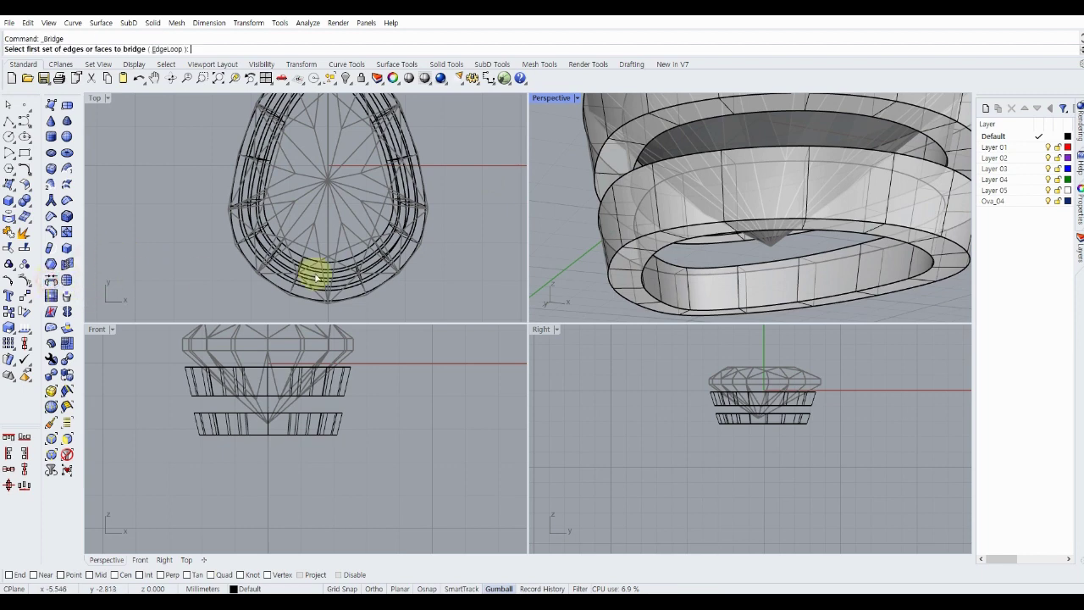
left_click(688, 114)
mouse_move(690, 111)
right_mouse_down()
mouse_move(641, 167)
mouse_move(576, 305)
right_mouse_up()
right_click(552, 290)
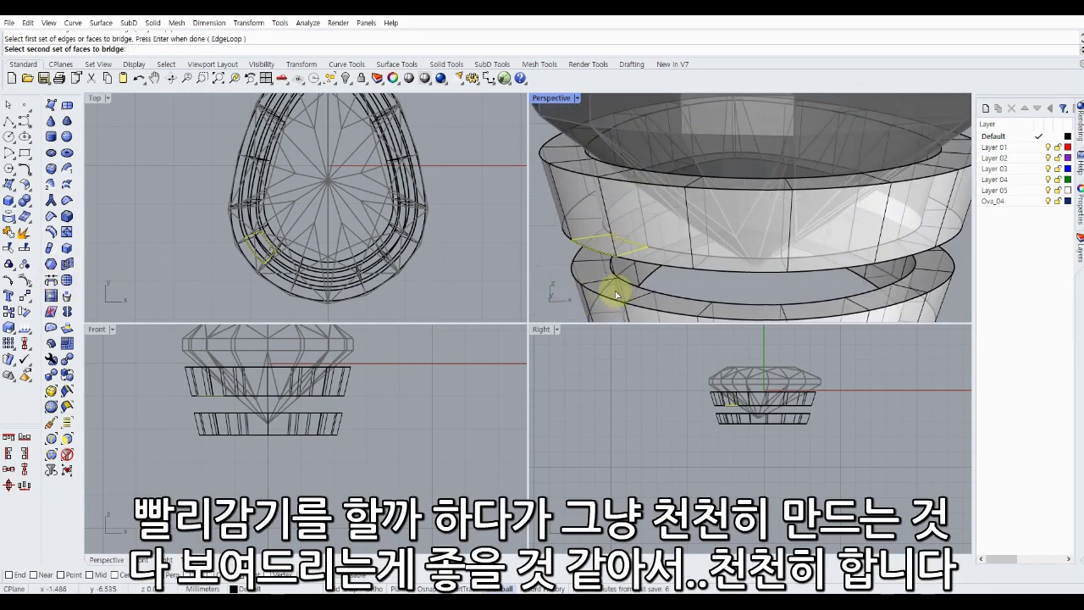
left_click(564, 274)
right_click(559, 273)
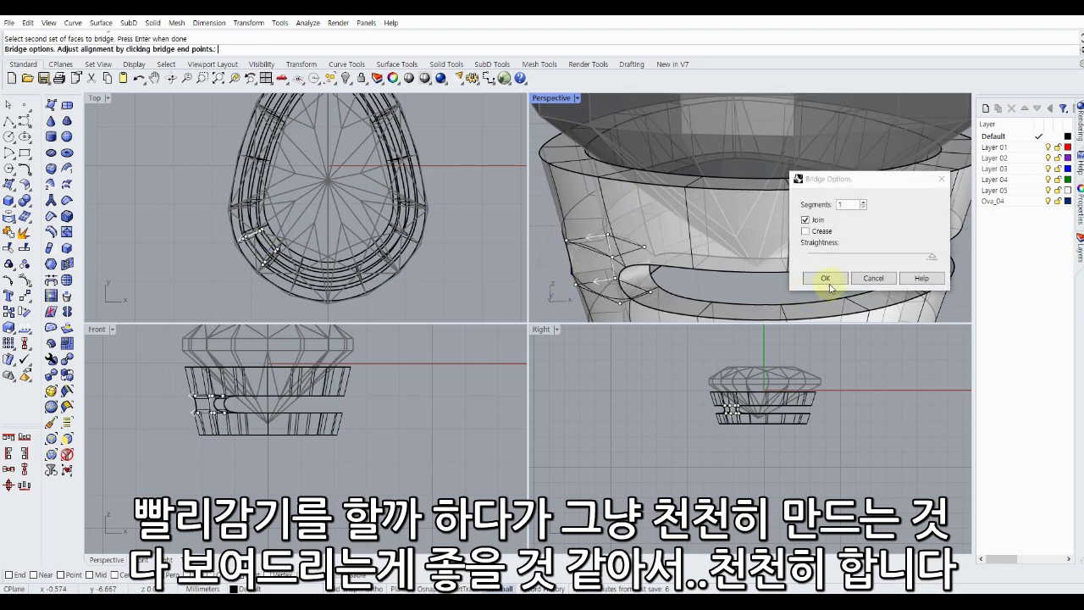
left_click(824, 277)
Orbit around the new post and select one of its edges.
mouse_move(653, 229)
right_mouse_down()
mouse_move(658, 271)
mouse_move(720, 237)
mouse_move(865, 226)
right_mouse_up()
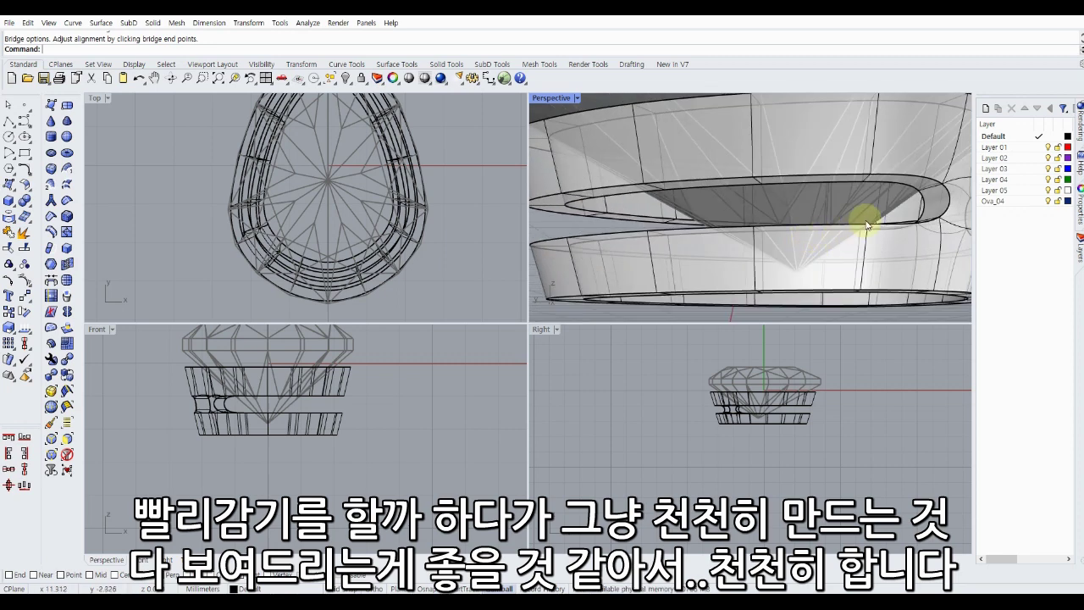
scroll(714, 217, "up", 2)
scroll(779, 213, "up", 1)
scroll(833, 184, "up", 2)
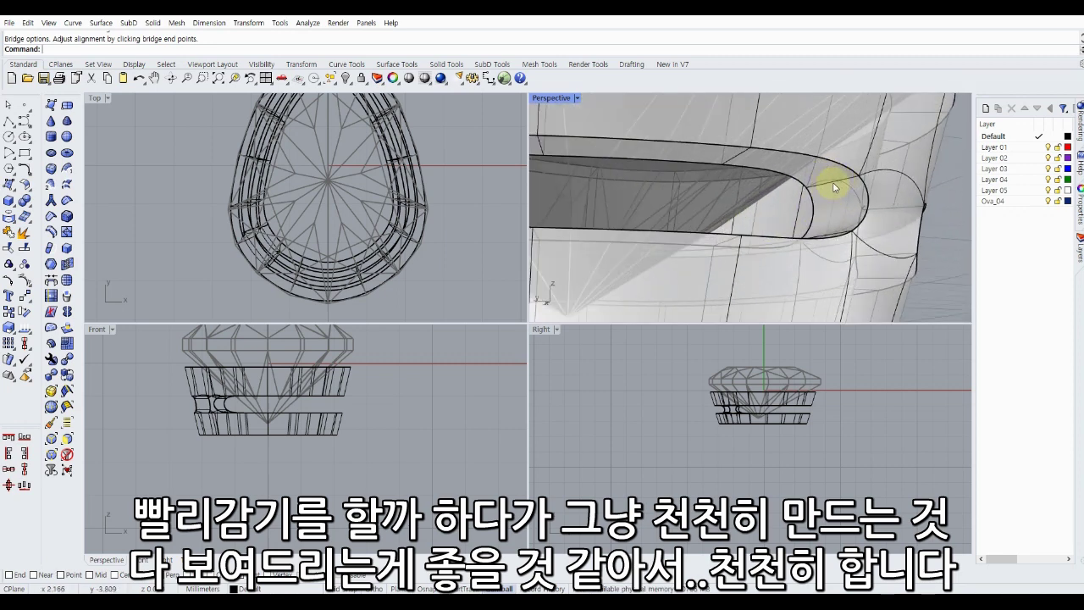
left_click(834, 187, "ctrl+shift")
mouse_move(834, 187)
right_mouse_down()
mouse_move(788, 245)
mouse_move(787, 269)
mouse_move(583, 224)
mouse_move(578, 177)
right_mouse_up()
Crease one edge of the post.
left_click(582, 226, "ctrl+shift")
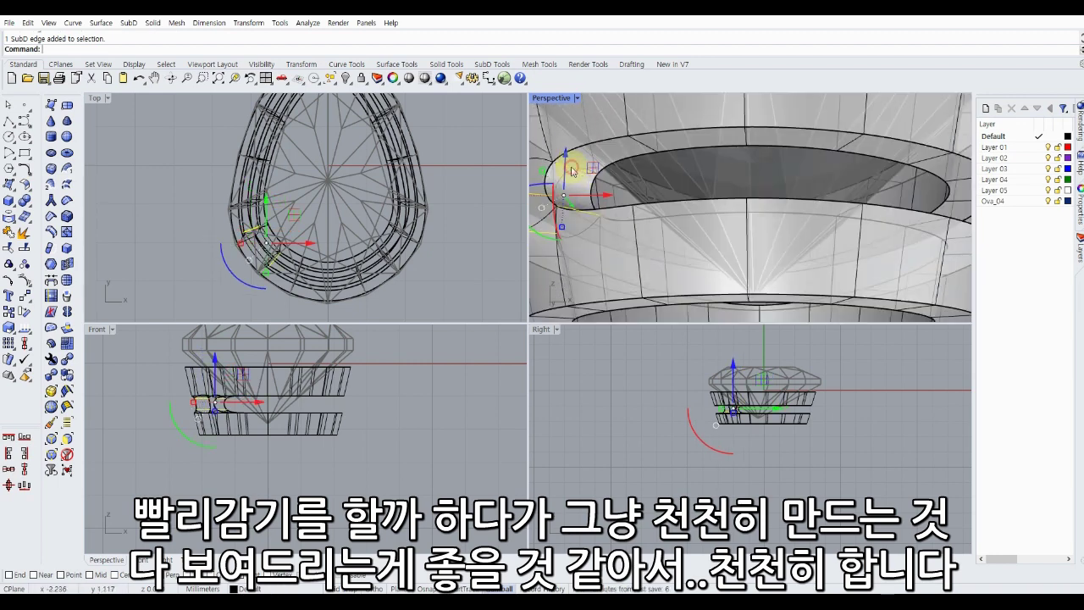
left_click(50, 216)
mouse_move(641, 194)
right_mouse_down()
mouse_move(881, 238)
mouse_move(878, 212)
mouse_move(907, 189)
mouse_move(835, 211)
mouse_move(645, 204)
mouse_move(624, 230)
mouse_move(634, 213)
mouse_move(649, 234)
mouse_move(679, 226)
right_mouse_up()
left_click(883, 208)
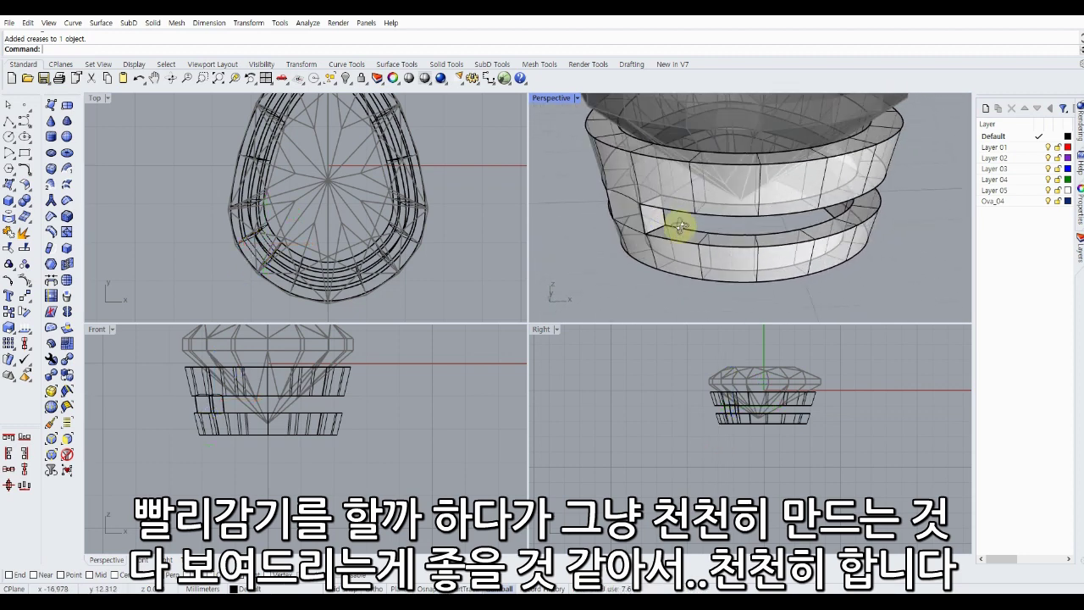
scroll(643, 196, "up", 2)
scroll(626, 196, "up", 2)
Crease two more post edges, then select a face on the post.
left_click(626, 195, "ctrl+shift")
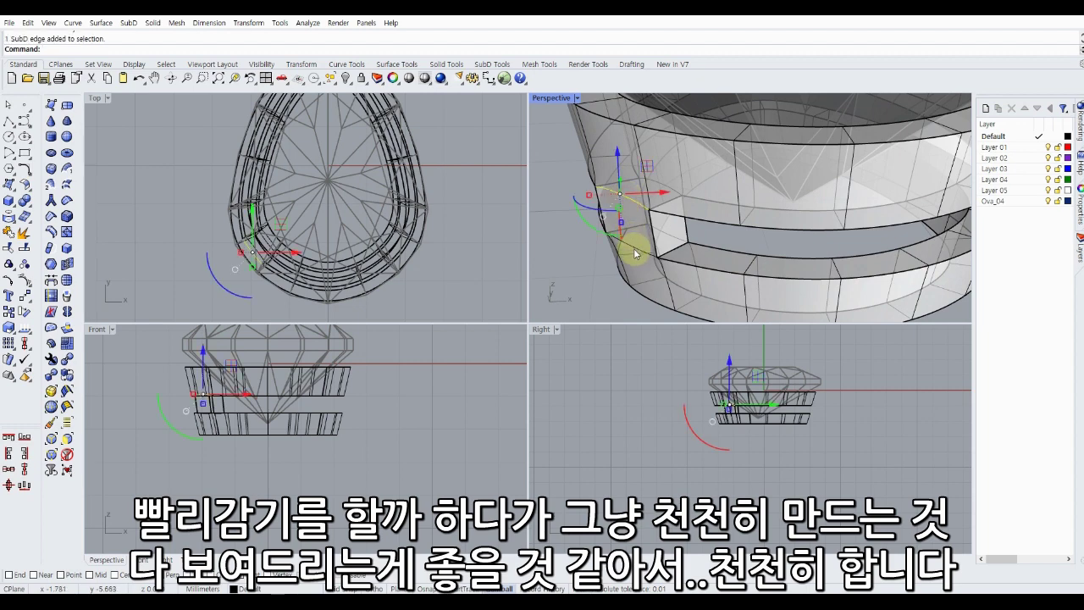
left_click(633, 251, "ctrl+shift")
left_click(51, 217)
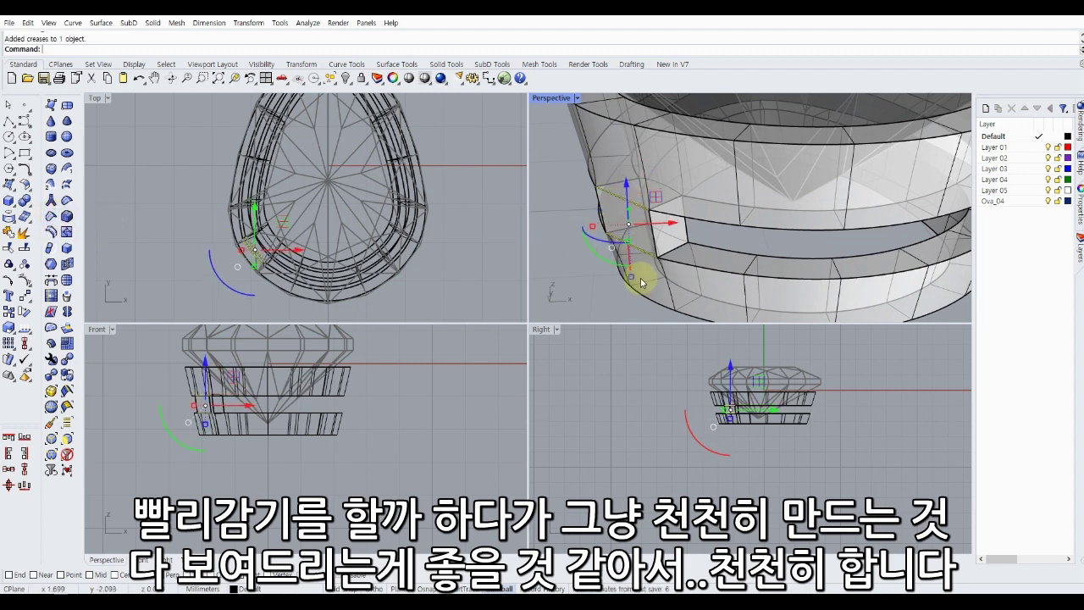
mouse_move(581, 242)
right_mouse_down()
mouse_move(835, 206)
mouse_move(732, 220)
right_mouse_up()
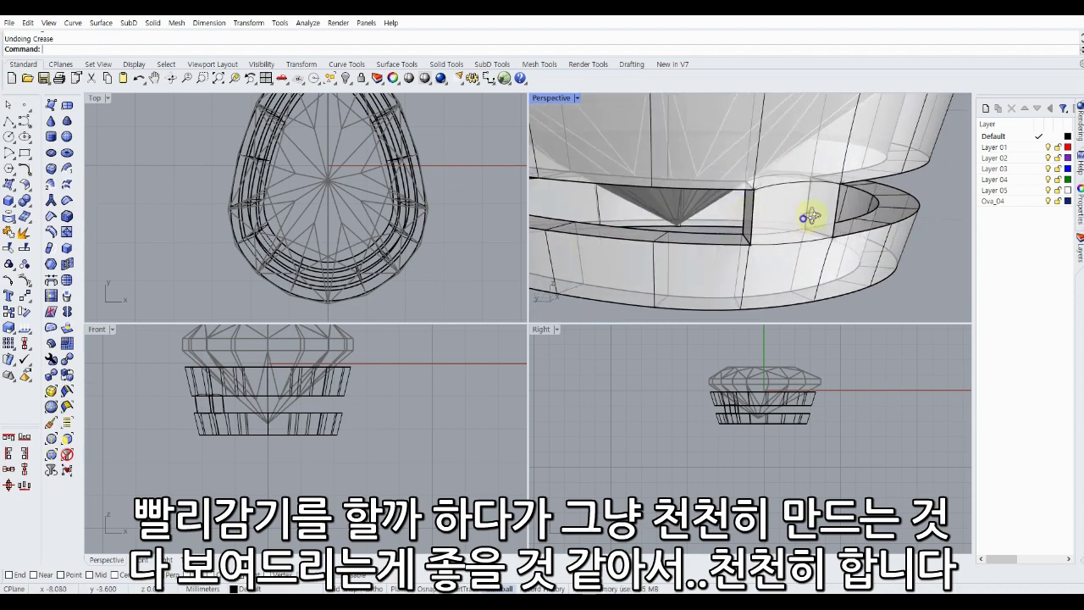
mouse_move(811, 216)
right_mouse_down()
mouse_move(919, 211)
mouse_move(907, 198)
mouse_move(863, 229)
mouse_move(603, 212)
mouse_move(656, 225)
mouse_move(595, 230)
mouse_move(761, 228)
mouse_move(743, 242)
mouse_move(647, 227)
mouse_move(660, 232)
mouse_move(655, 223)
right_mouse_up()
scroll(779, 225, "down", 3)
scroll(774, 220, "down", 3)
scroll(677, 230, "up", 5)
scroll(683, 237, "up", 2)
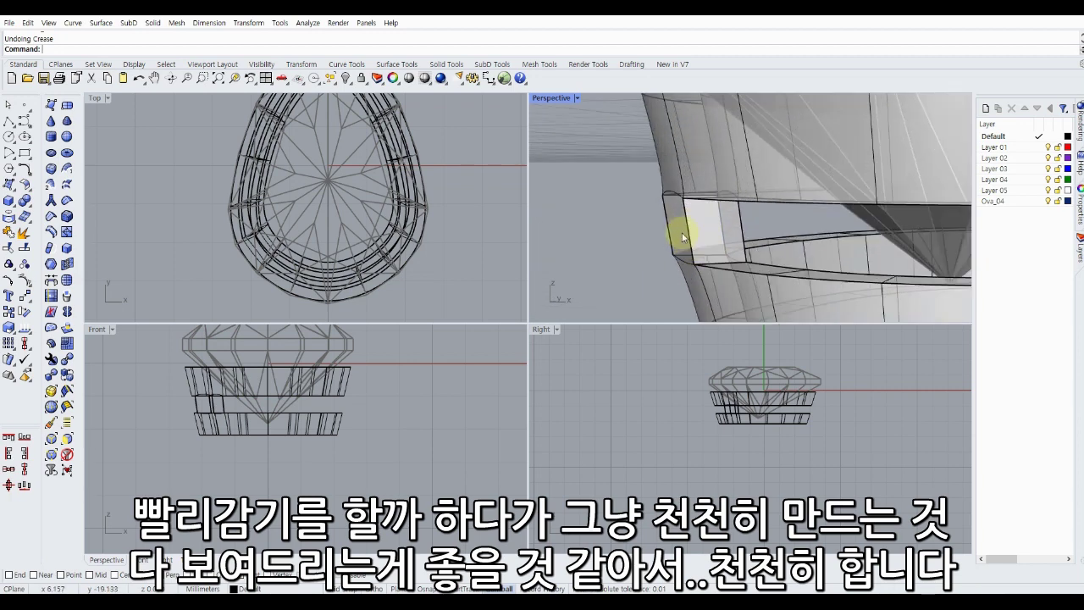
left_click(682, 237, "ctrl+shift")
scroll(276, 237, "up", 3)
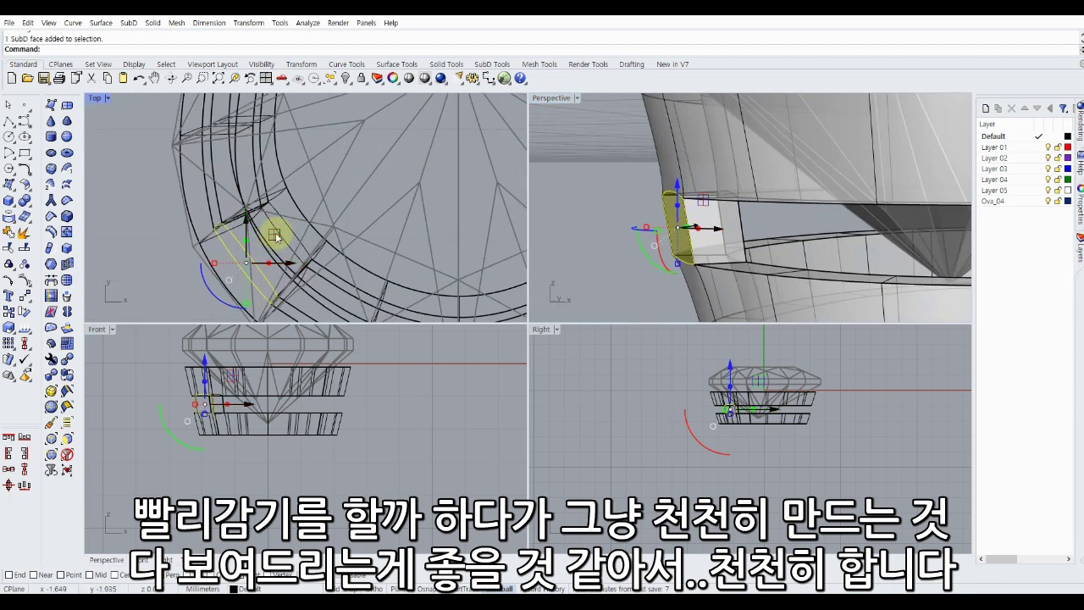
Nudge the selected post face about 0.060 mm.
left_click_drag(276, 235, 285, 232)
key("Escape")
right_click_drag(617, 266, 604, 212)
scroll(661, 223, "down", 3)
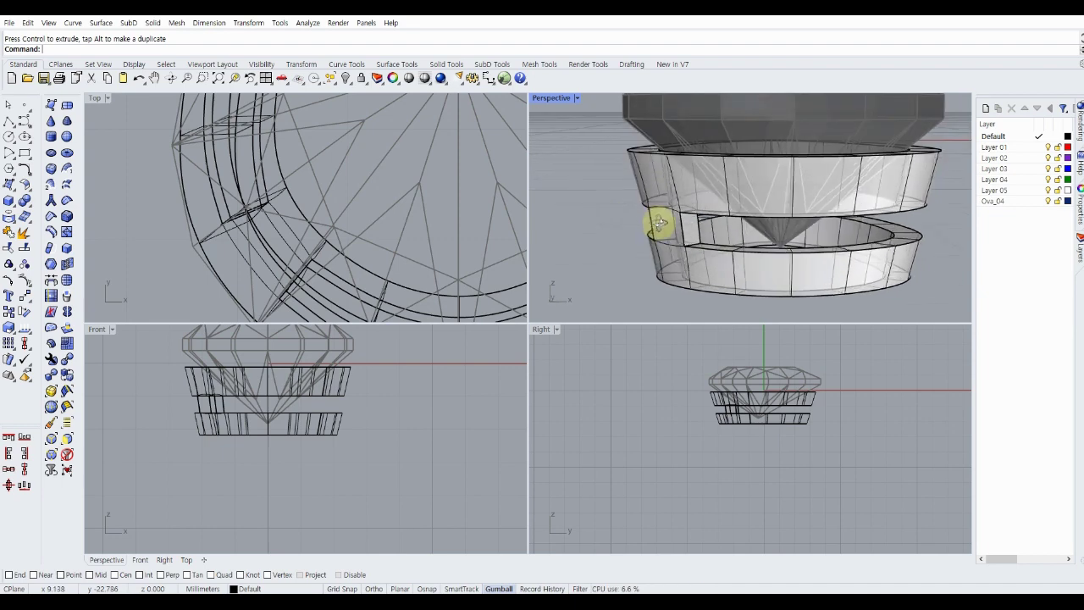
scroll(673, 223, "up", 1)
scroll(684, 211, "up", 2)
scroll(687, 193, "down", 2)
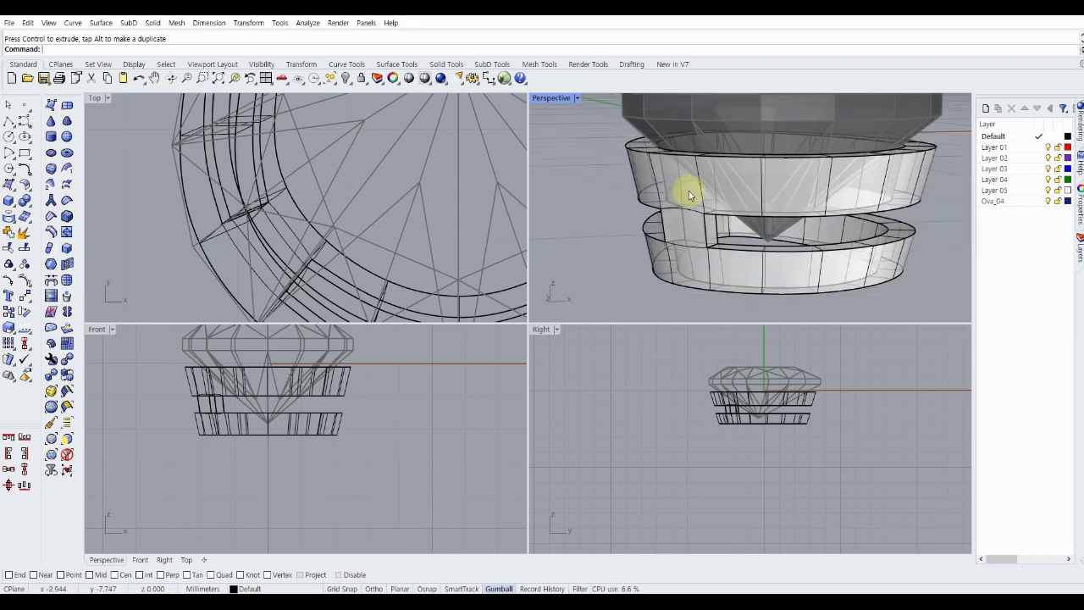
Extrude the upper and lower ring faces beside the post outward.
left_click(689, 191, "ctrl+shift")
scroll(692, 228, "up", 2)
left_click(692, 230, "ctrl+shift")
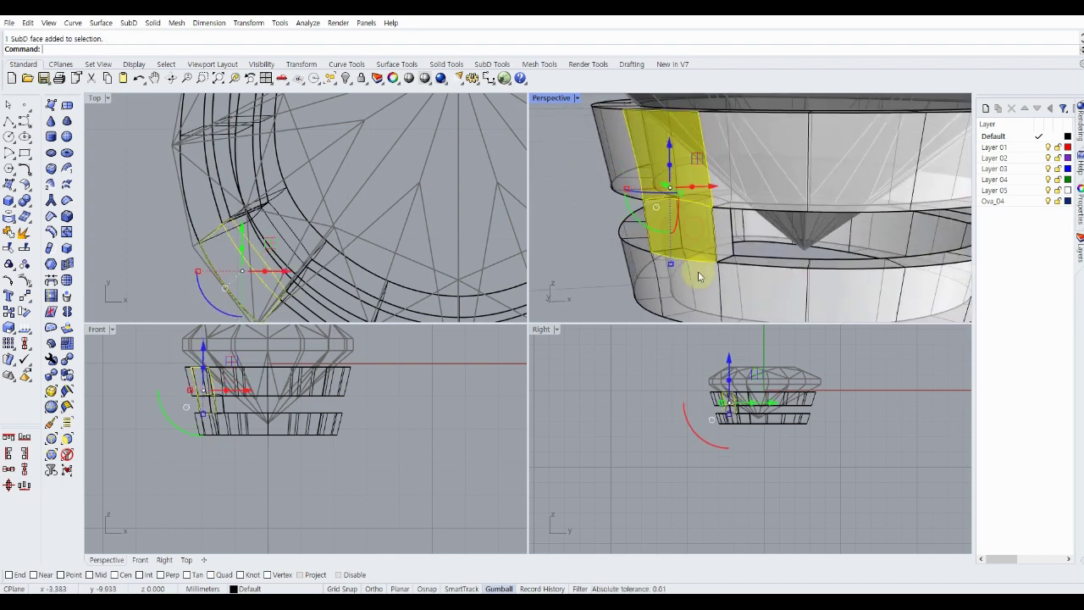
left_click(701, 290, "ctrl+shift")
right_click_drag(298, 217, 314, 181)
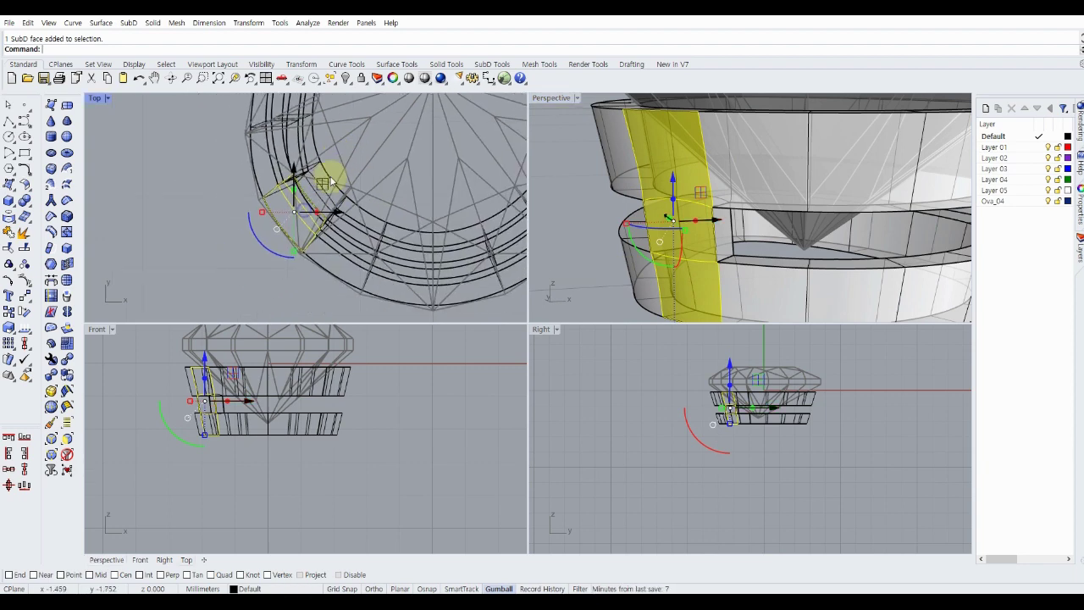
left_click_drag(322, 185, 294, 205)
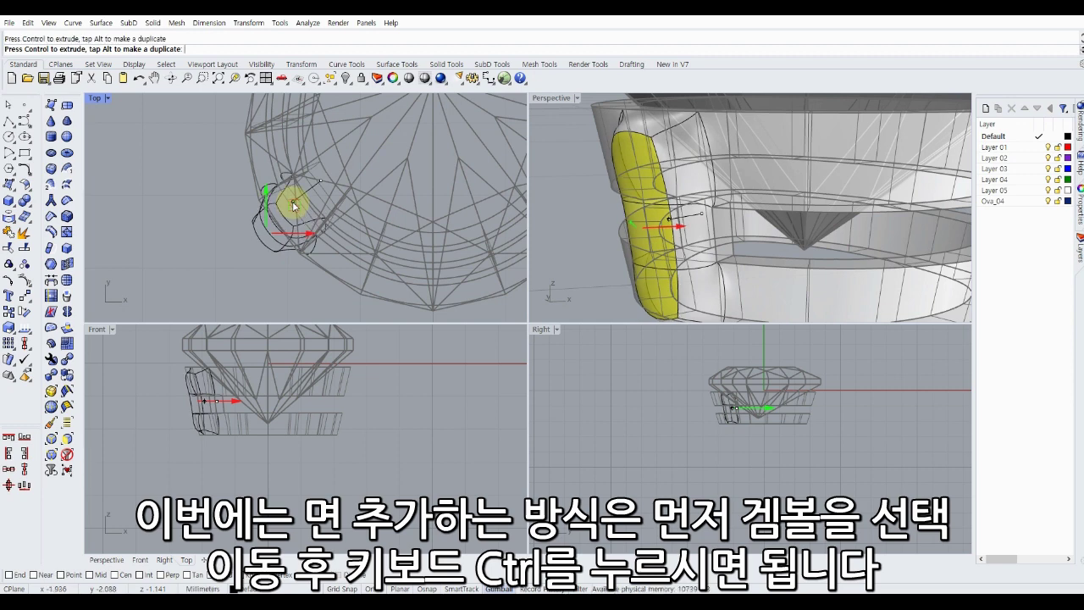
left_click(565, 230)
Extrude the bulge's top face upward into a prong rising past the gem.
right_click_drag(583, 207, 696, 169)
mouse_move(706, 164)
right_mouse_down()
mouse_move(787, 213)
mouse_move(625, 204)
right_mouse_up()
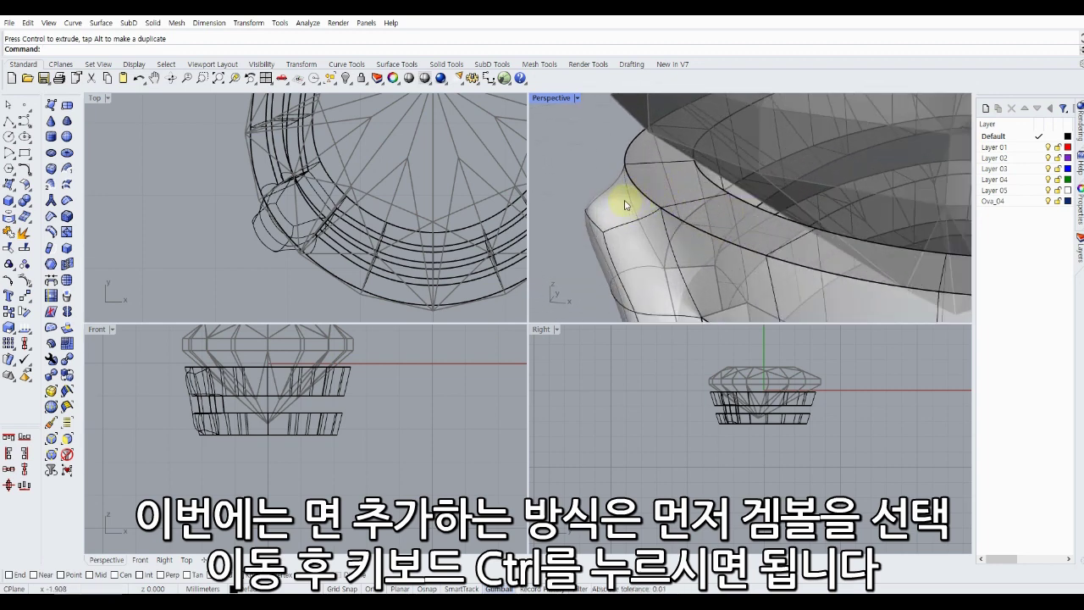
left_click(614, 207, "ctrl+shift")
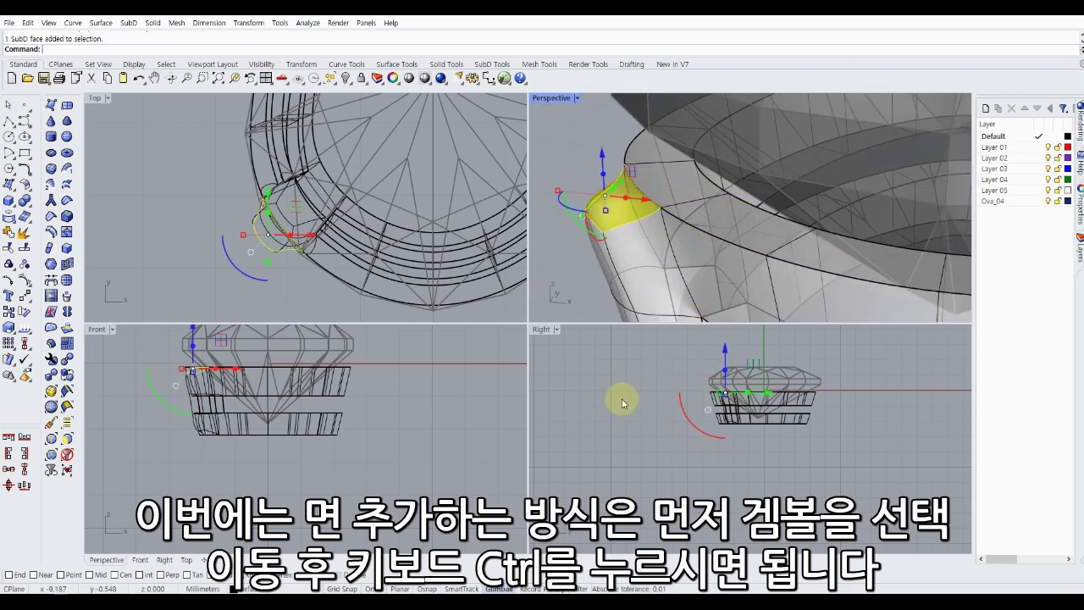
right_click_drag(206, 364, 219, 416)
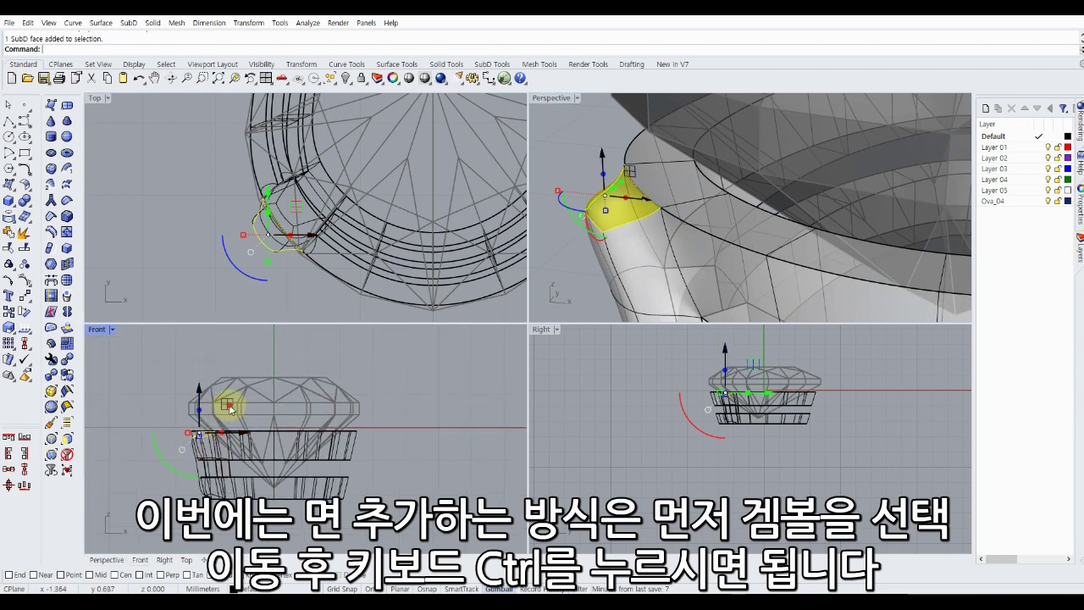
left_click_drag(226, 404, 230, 382)
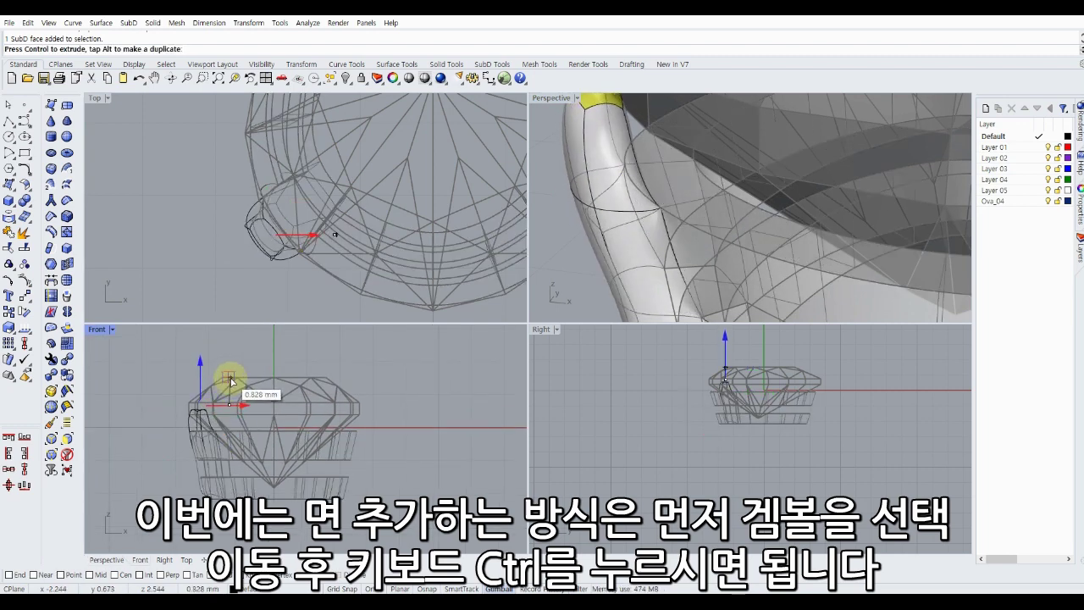
left_click_drag(230, 383, 225, 358, "ctrl")
mouse_move(580, 248)
right_mouse_down()
mouse_move(639, 288)
mouse_move(623, 277)
mouse_move(549, 136)
right_mouse_up()
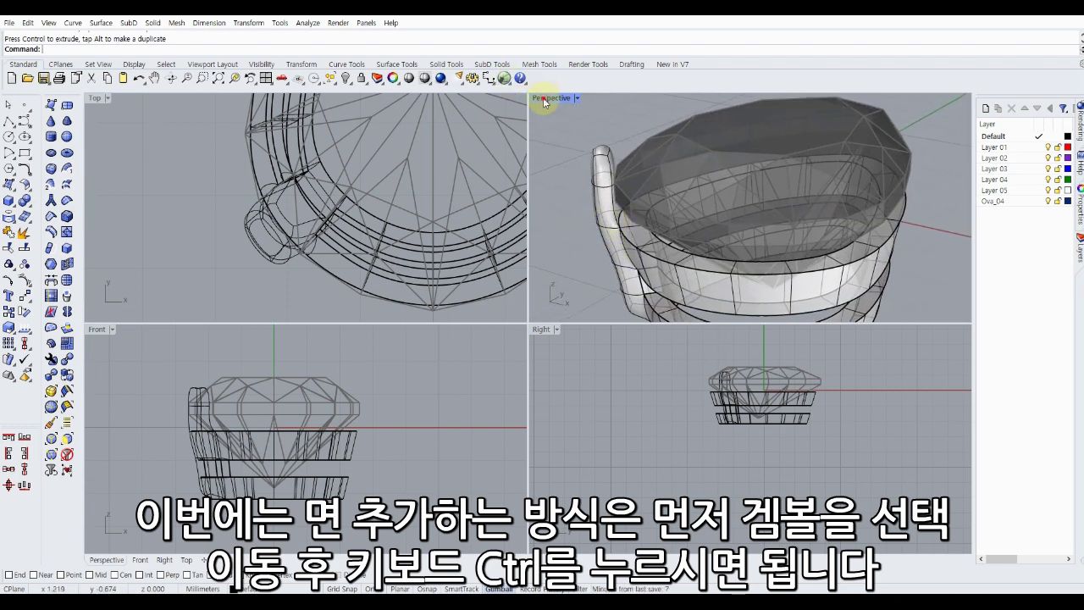
Maximize the Perspective view and shift an edge on the post slightly with the gumball.
double_click(544, 99)
mouse_move(395, 225)
right_mouse_down()
mouse_move(482, 218)
mouse_move(417, 385)
mouse_move(390, 422)
mouse_move(407, 356)
mouse_move(386, 357)
right_mouse_up()
scroll(425, 384, "up", 3)
left_click(425, 383, "ctrl+shift")
scroll(425, 384, "down", 3)
left_click_drag(383, 356, 373, 362)
scroll(302, 363, "down", 2)
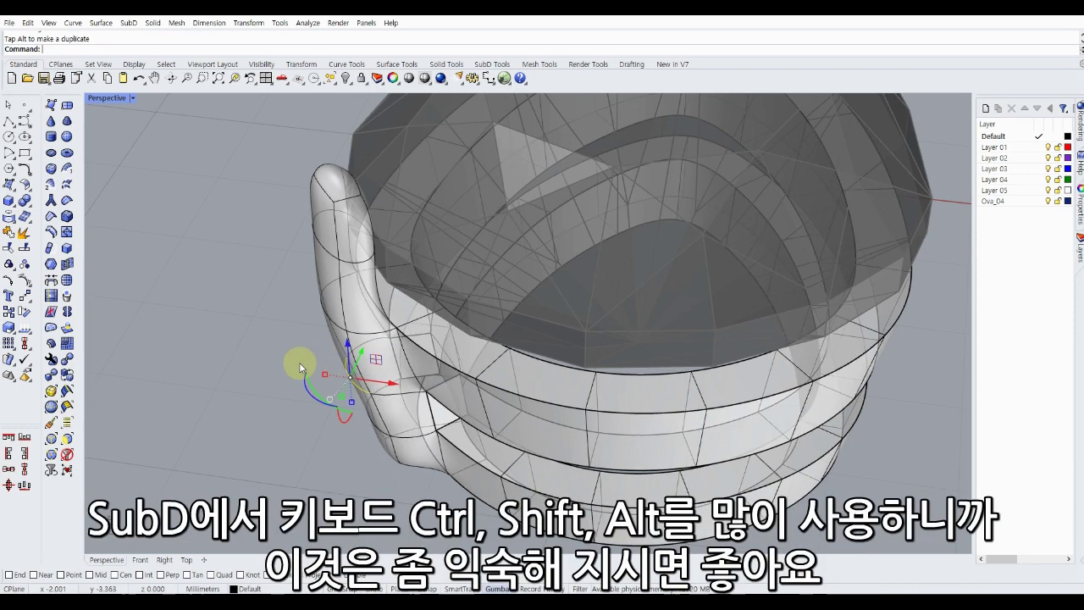
key("Escape")
scroll(291, 358, "down", 2)
Select a face on the post's inner side and nudge it slightly.
mouse_move(291, 358)
right_mouse_down()
mouse_move(359, 346)
mouse_move(283, 358)
right_mouse_up()
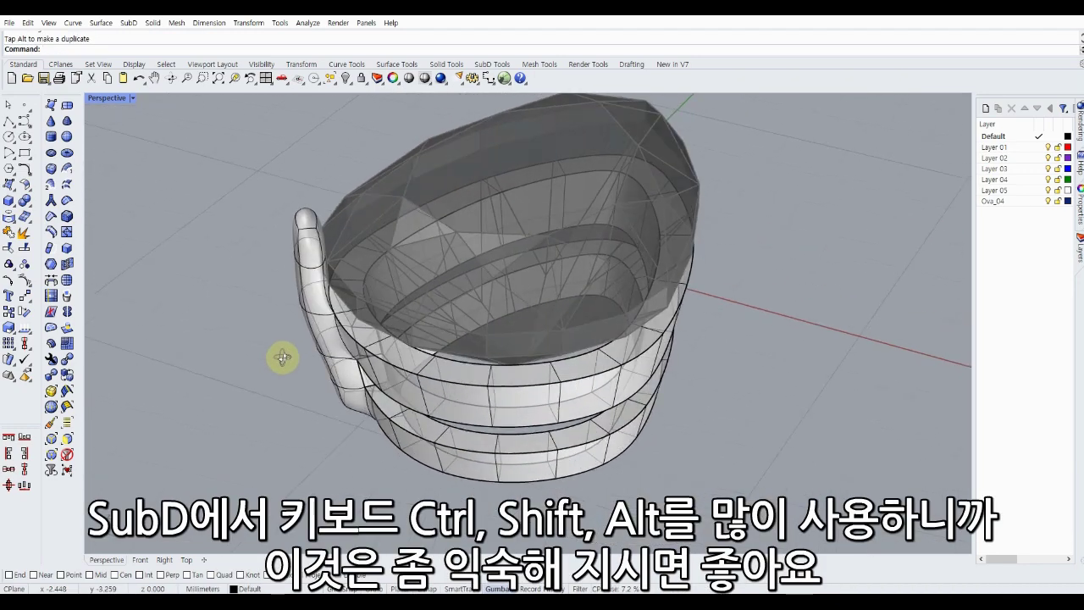
scroll(327, 296, "up", 3)
scroll(314, 279, "up", 3)
left_click(308, 270, "ctrl+shift")
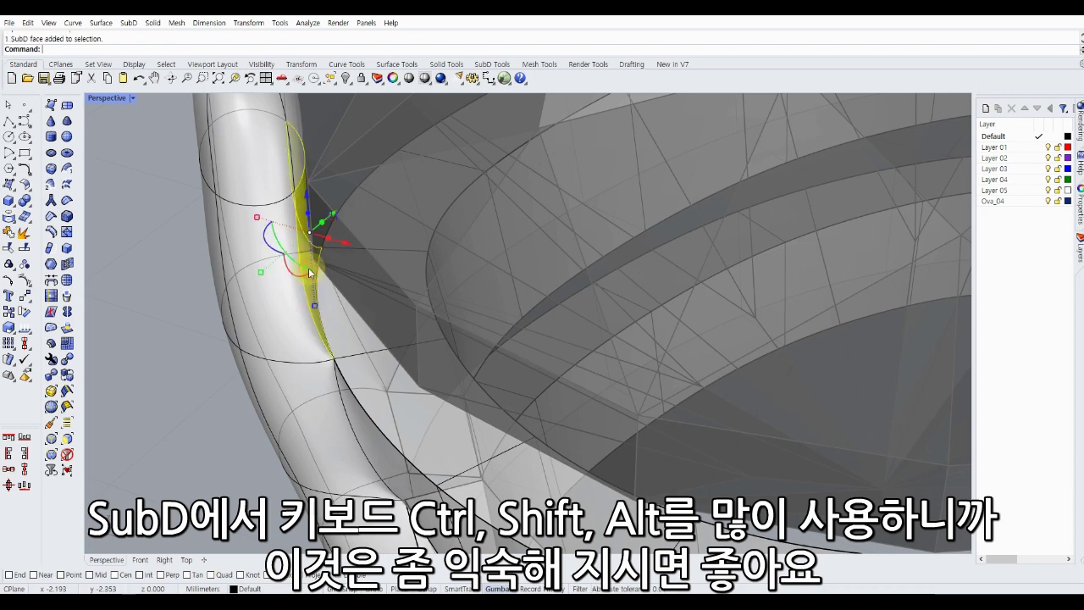
scroll(307, 270, "down", 3)
right_click_drag(318, 271, 358, 303)
scroll(395, 365, "up", 2)
mouse_move(396, 365)
right_mouse_down()
mouse_move(370, 392)
mouse_move(380, 402)
right_mouse_up()
left_click_drag(390, 403, 386, 401)
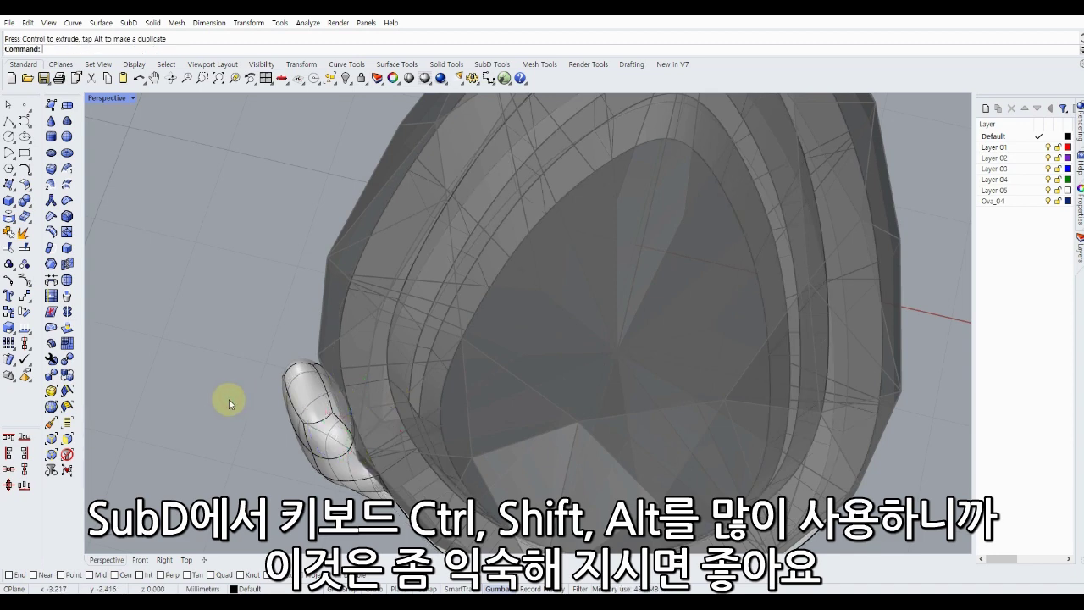
Select the post's top edge and top face, then move a side face of the post slightly.
mouse_move(229, 399)
right_mouse_down()
mouse_move(375, 331)
mouse_move(416, 285)
mouse_move(409, 277)
right_mouse_up()
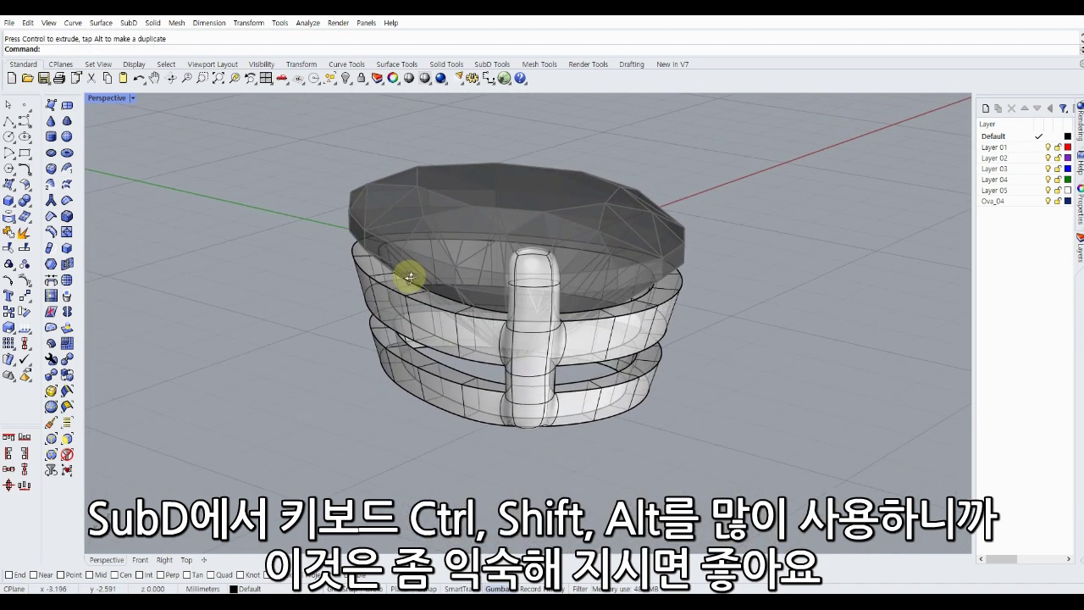
scroll(520, 254, "up", 3)
left_click(542, 241, "ctrl+shift")
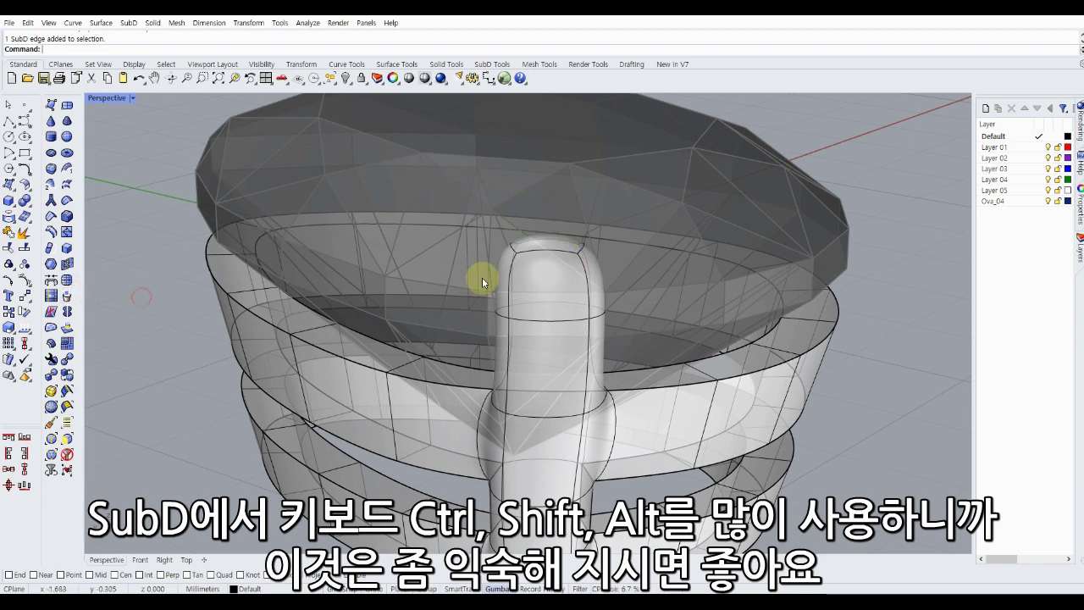
scroll(564, 236, "up", 3)
left_click(581, 225, "ctrl+shift")
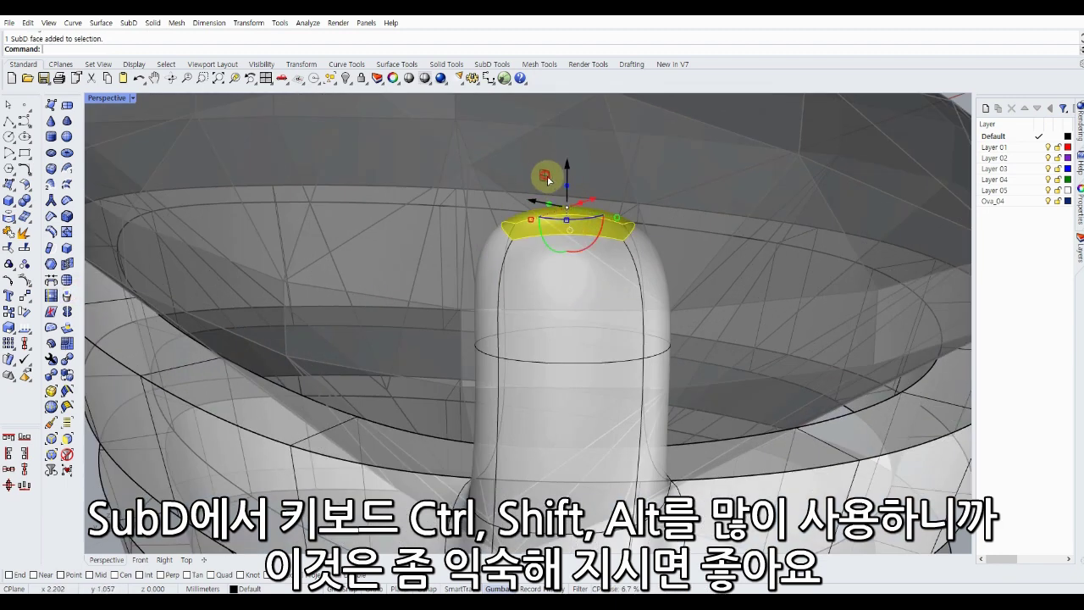
scroll(532, 315, "down", 5)
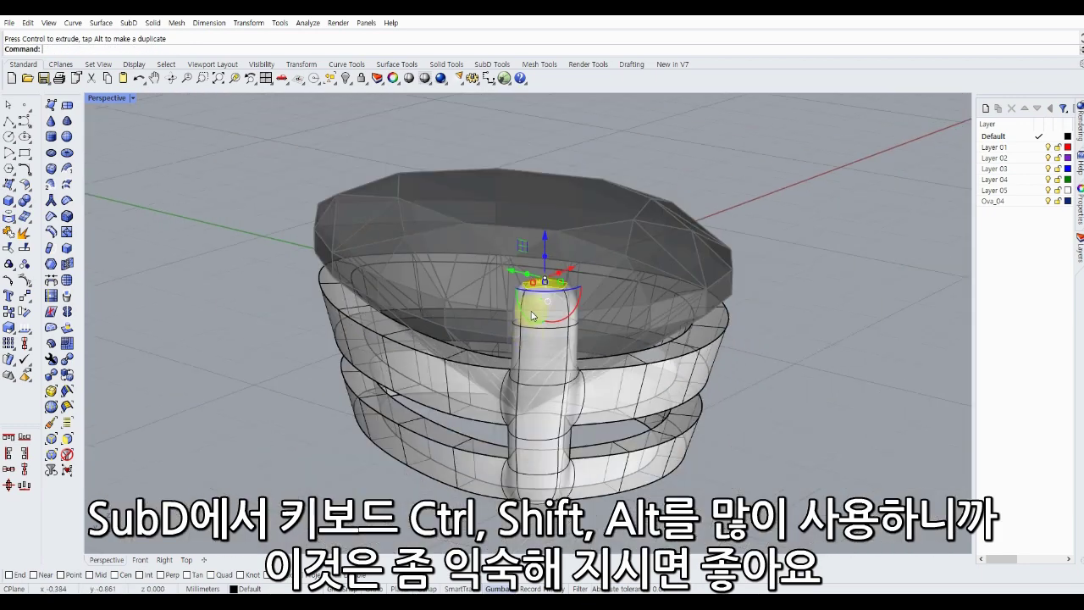
mouse_move(532, 315)
right_mouse_down()
mouse_move(247, 213)
mouse_move(496, 213)
right_mouse_up()
scroll(487, 276, "up", 3)
left_click(483, 291, "ctrl+shift")
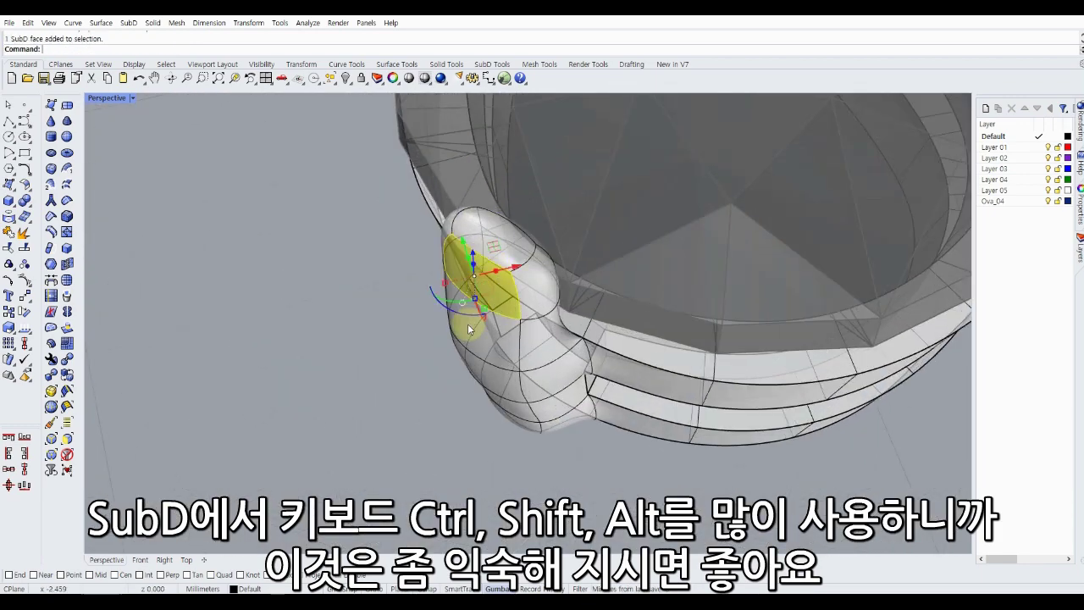
mouse_move(451, 307)
right_mouse_down()
mouse_move(355, 254)
mouse_move(359, 266)
mouse_move(368, 257)
mouse_move(514, 317)
right_mouse_up()
left_click_drag(519, 317, 510, 332)
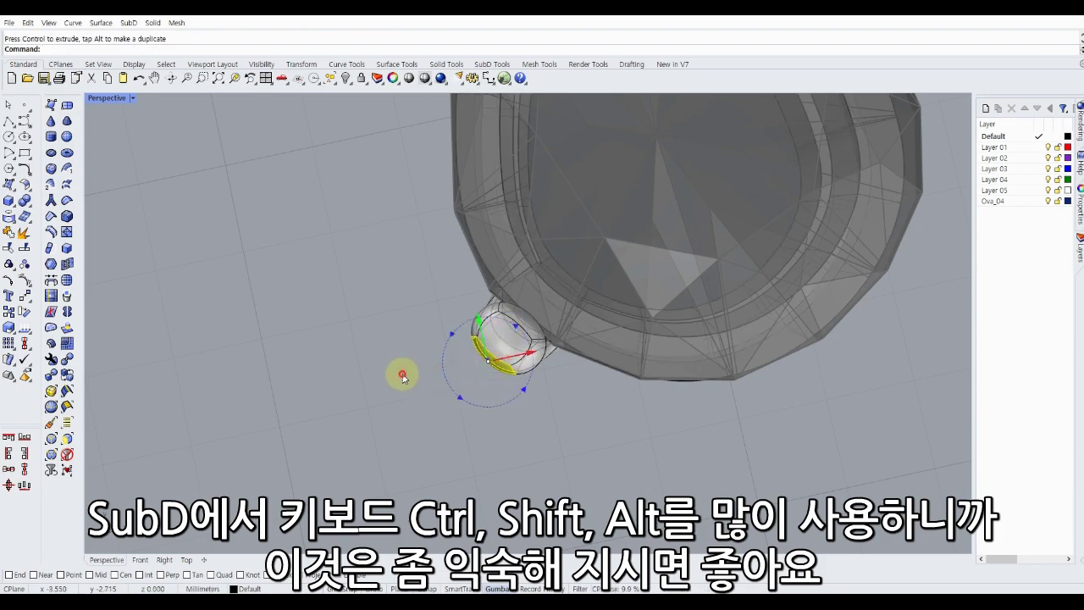
Check the ring from below and give the selected post face a final small nudge.
left_click_drag(510, 332, 396, 385)
mouse_move(401, 423)
right_mouse_down()
mouse_move(415, 352)
mouse_move(339, 298)
mouse_move(423, 367)
mouse_move(411, 314)
mouse_move(437, 333)
right_mouse_up()
scroll(437, 333, "up", 3)
scroll(482, 312, "up", 1)
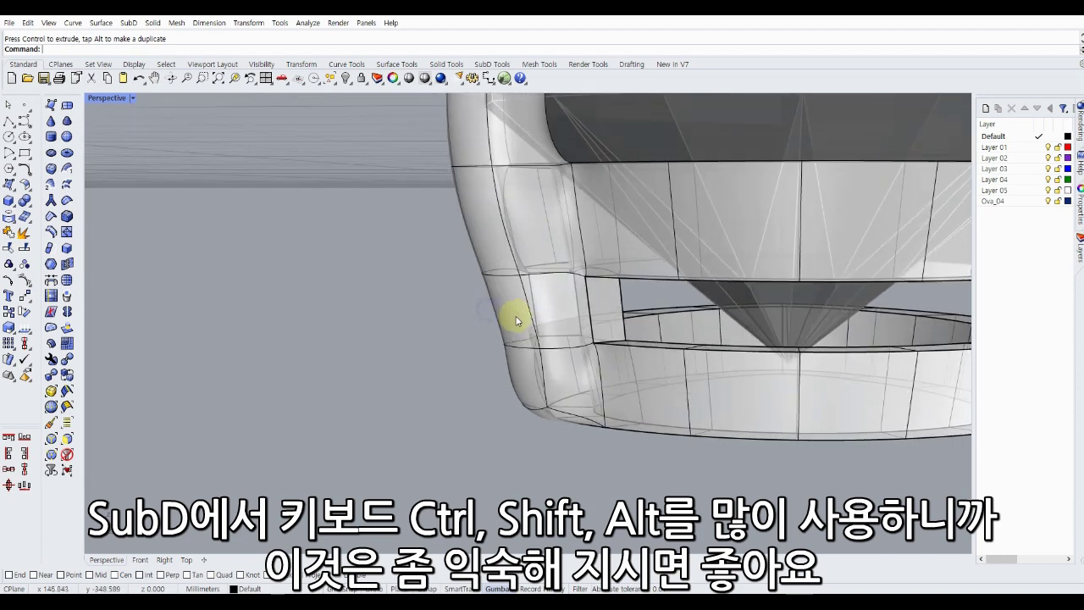
mouse_move(513, 314)
right_mouse_down()
mouse_move(496, 339)
mouse_move(516, 449)
mouse_move(558, 411)
mouse_move(556, 347)
right_mouse_up()
left_click_drag(552, 339, 551, 351)
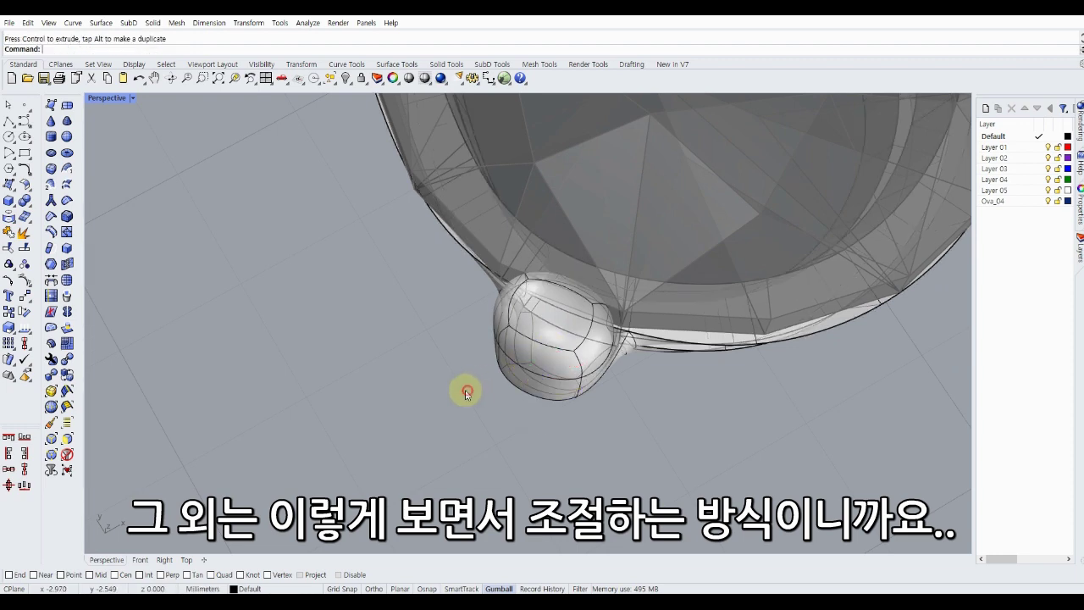
Nudge two lower faces of the post to smooth its curve.
mouse_move(459, 387)
right_mouse_down()
mouse_move(415, 333)
mouse_move(356, 302)
mouse_move(484, 323)
mouse_move(487, 288)
mouse_move(497, 283)
right_mouse_up()
left_click(492, 317, "ctrl+shift")
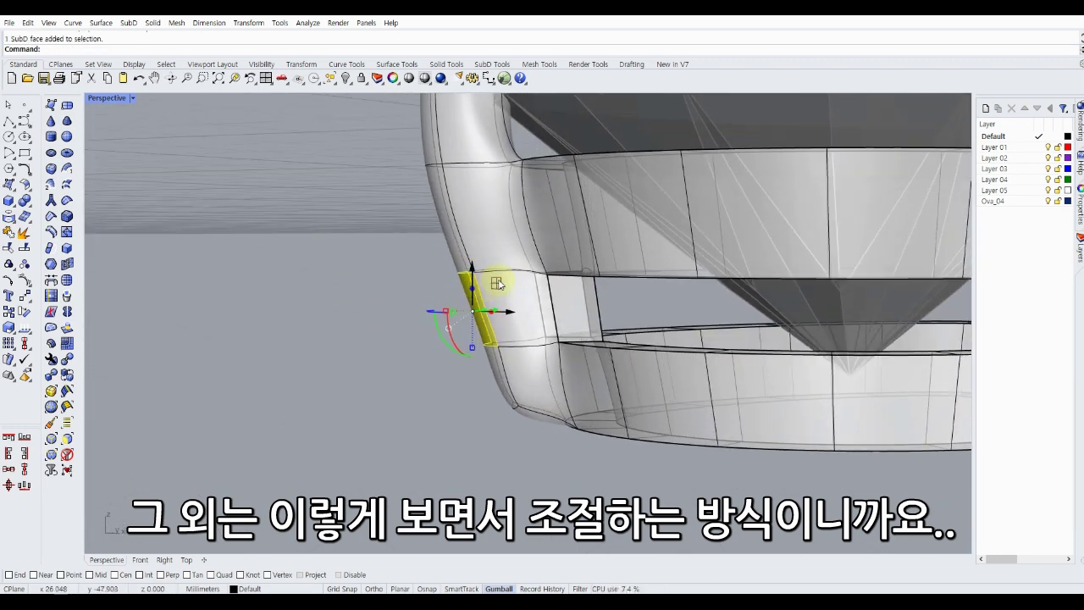
left_click_drag(496, 286, 489, 288)
left_click(391, 291)
left_click(491, 363, "ctrl+shift")
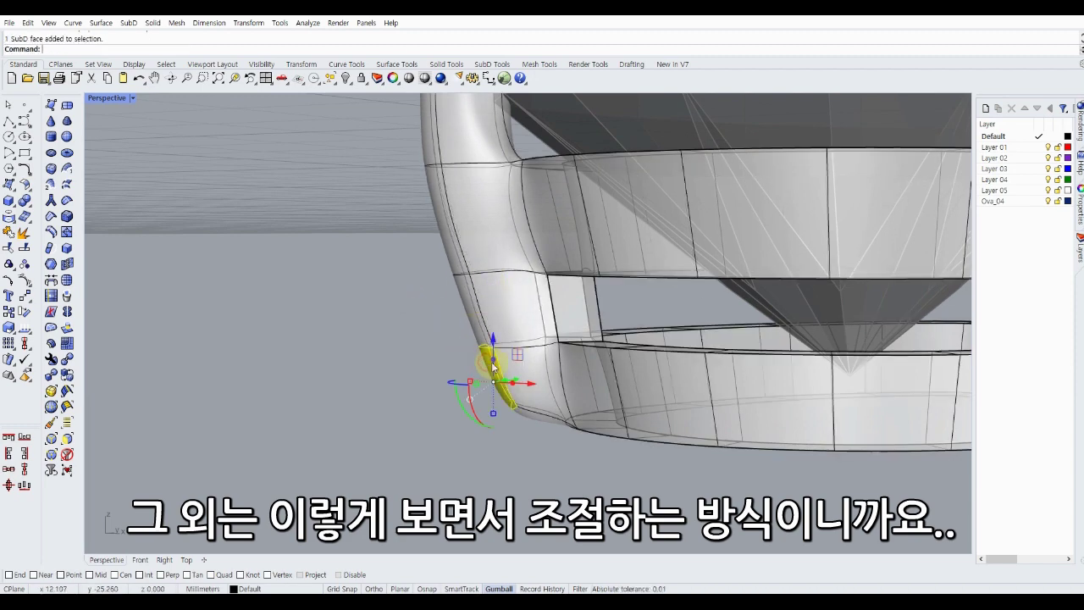
left_click_drag(517, 354, 465, 341)
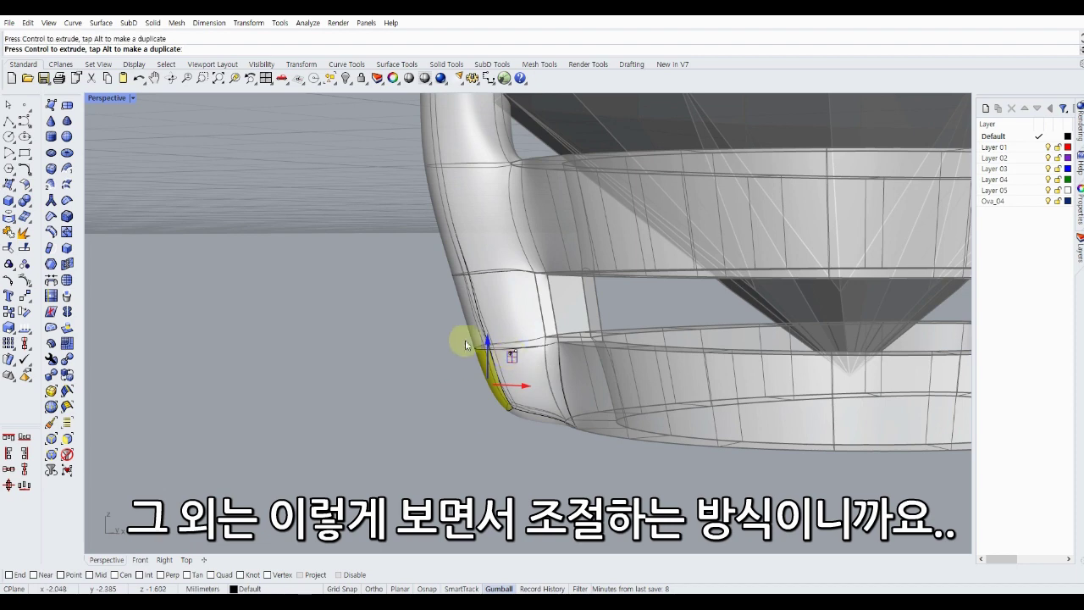
left_click(392, 315)
Adjust an edge near the post's top and nudge the inner top face.
scroll(392, 315, "down", 3)
mouse_move(392, 315)
right_mouse_down()
mouse_move(394, 273)
mouse_move(413, 265)
right_mouse_up()
left_click(413, 265, "ctrl+shift")
scroll(424, 254, "up", 2)
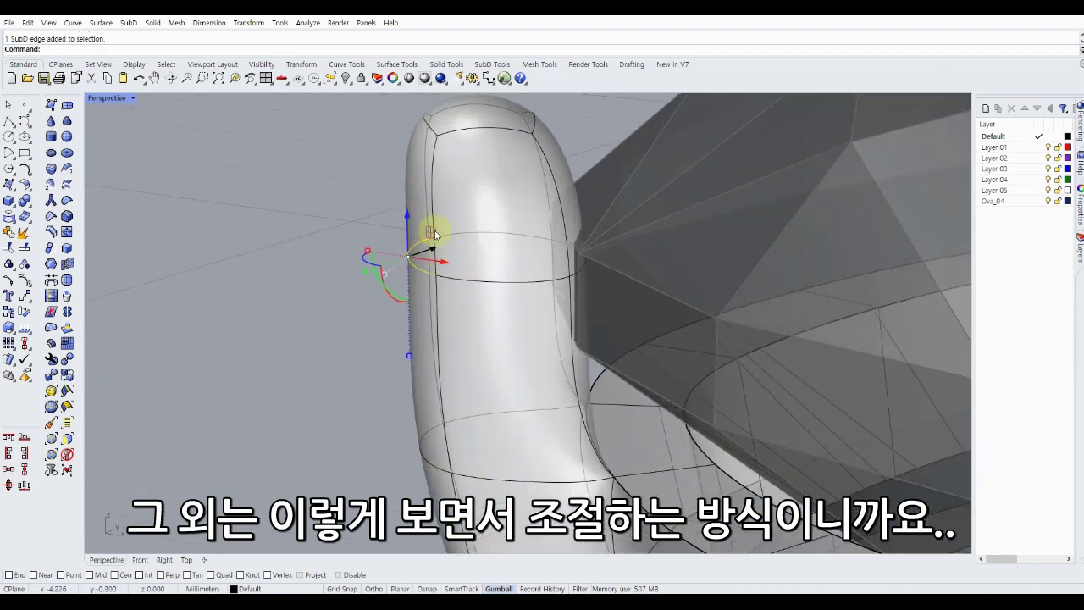
left_click_drag(432, 231, 428, 233)
mouse_move(350, 234)
right_mouse_down()
mouse_move(329, 287)
mouse_move(362, 254)
mouse_move(458, 247)
right_mouse_up()
left_click(458, 247, "ctrl+shift")
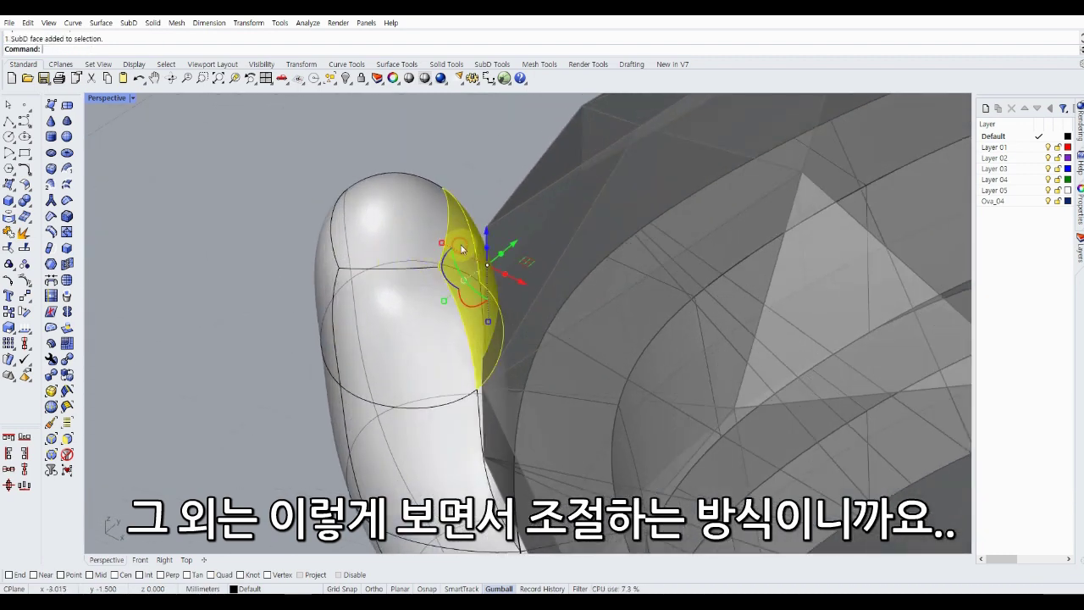
left_click_drag(525, 261, 532, 261)
left_click(254, 162)
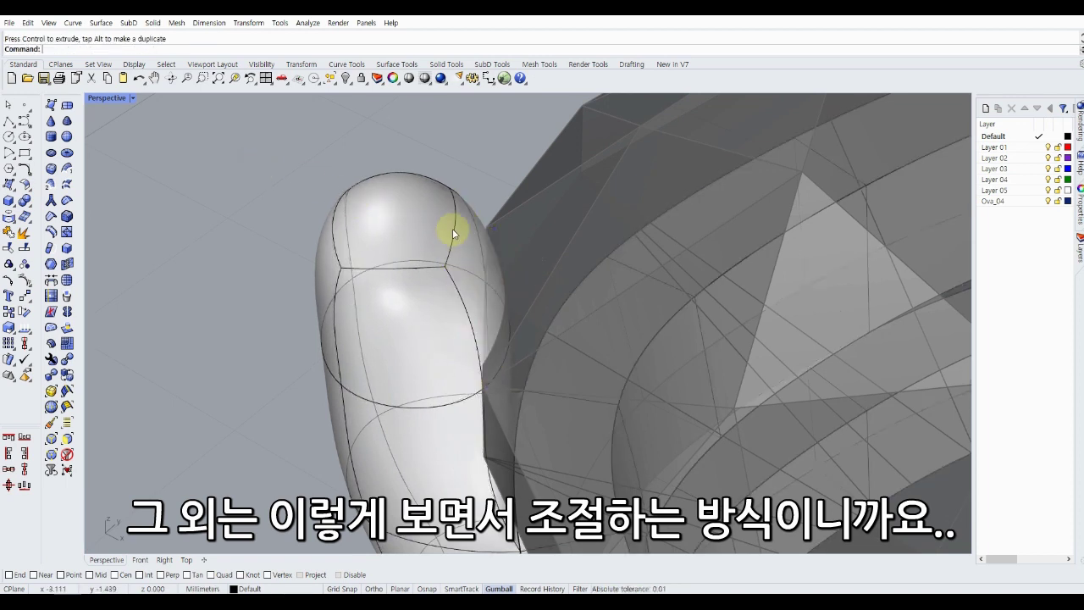
Scale an edge on the post's cap slightly.
left_click(452, 227, "ctrl+shift")
left_click_drag(495, 219, 520, 219)
scroll(219, 226, "down", 5)
mouse_move(259, 234)
right_mouse_down()
mouse_move(290, 206)
mouse_move(432, 169)
mouse_move(424, 157)
mouse_move(516, 211)
right_mouse_up()
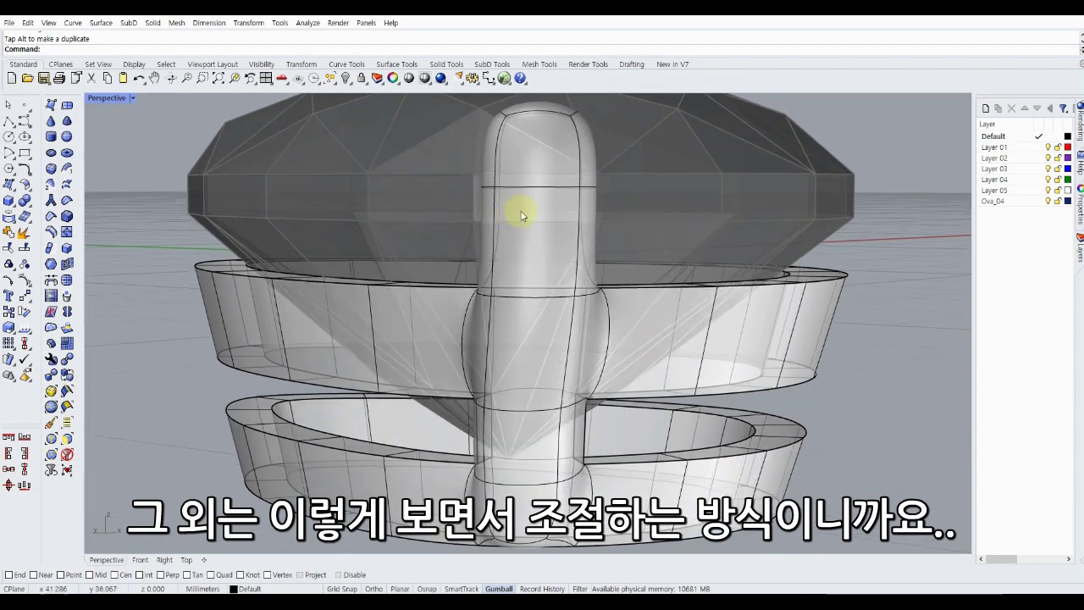
Move the post's top face about 0.033 mm to fine-tune the tip, then clear the selection.
scroll(532, 185, "up", 3)
double_click(532, 185)
scroll(533, 184, "down", 2)
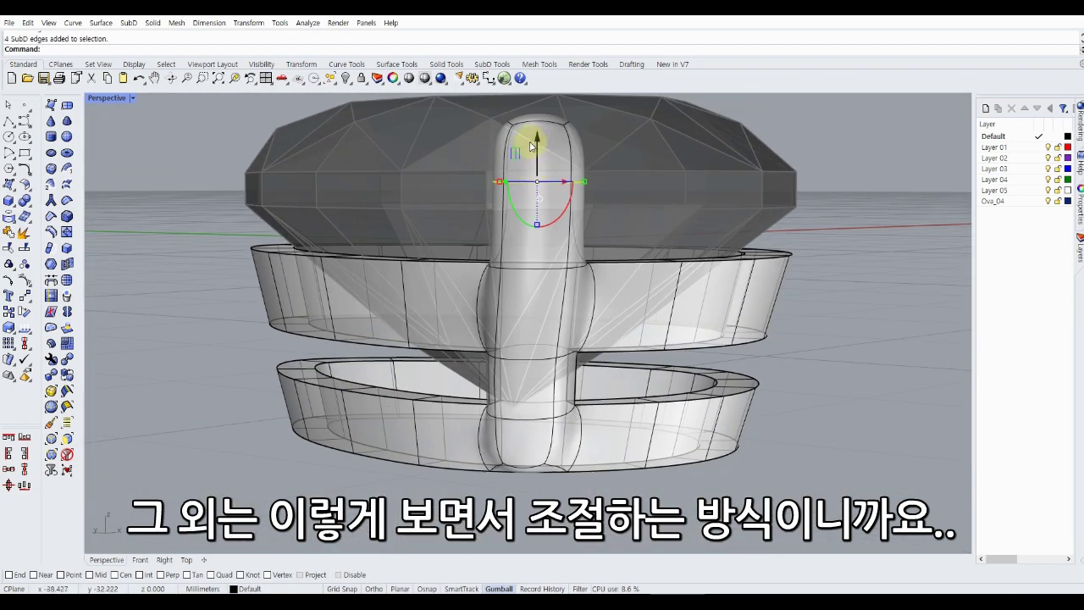
right_click_drag(531, 146, 517, 242)
scroll(508, 277, "up", 3)
left_click(522, 299)
right_click_drag(522, 299, 533, 203)
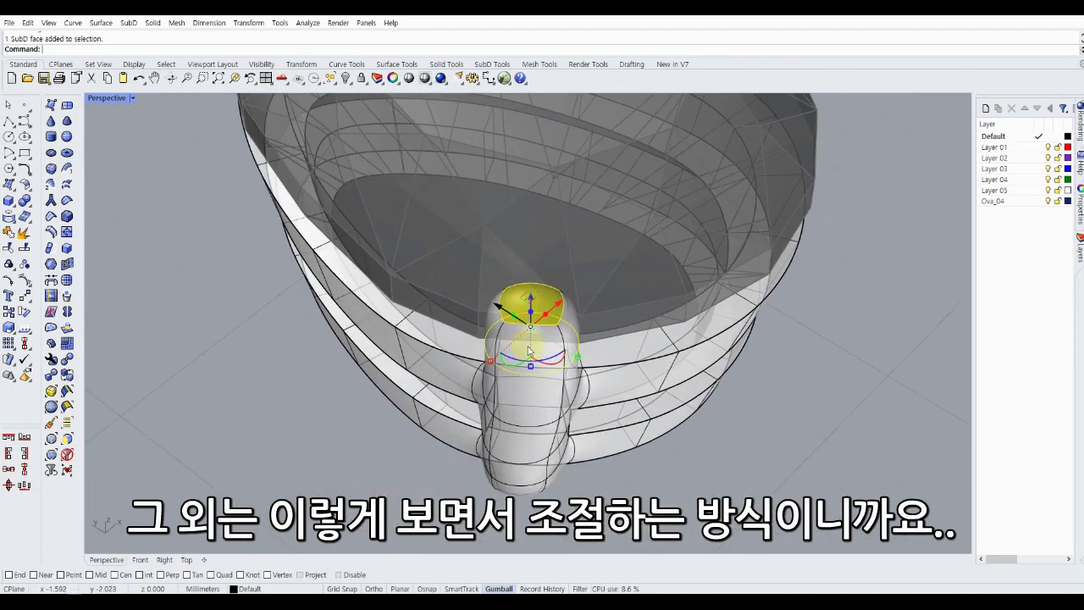
right_click_drag(535, 302, 565, 261)
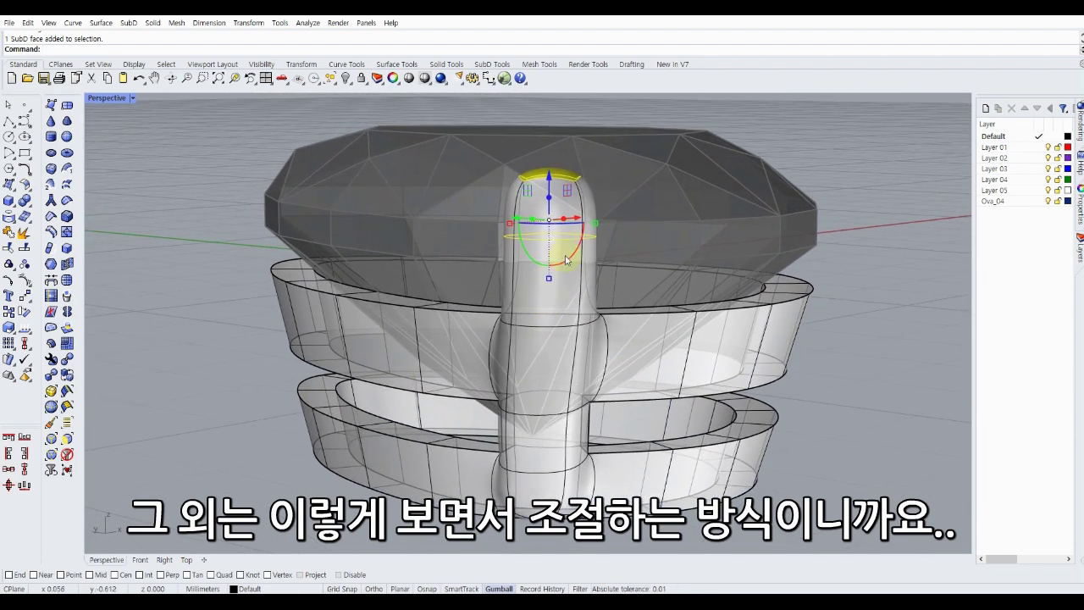
left_click_drag(567, 197, 565, 197)
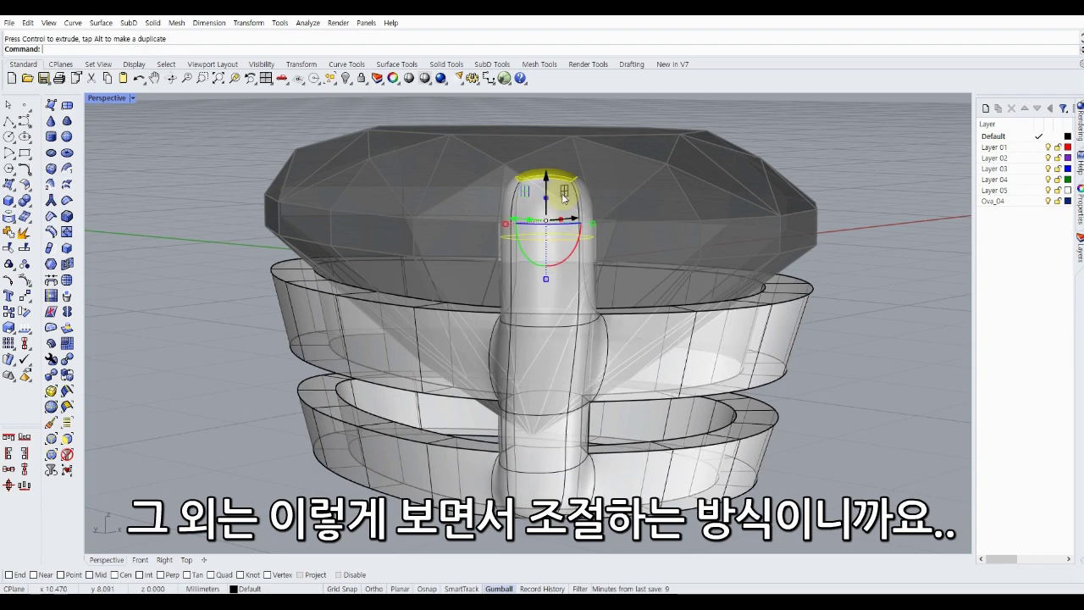
key("Escape")
mouse_move(212, 320)
right_mouse_down()
mouse_move(254, 262)
mouse_move(217, 314)
mouse_move(204, 388)
mouse_move(217, 404)
mouse_move(331, 399)
mouse_move(290, 357)
mouse_move(266, 380)
mouse_move(225, 358)
mouse_move(223, 344)
mouse_move(349, 334)
mouse_move(435, 259)
mouse_move(368, 212)
mouse_move(486, 206)
mouse_move(416, 206)
mouse_move(423, 179)
mouse_move(416, 194)
right_mouse_up()
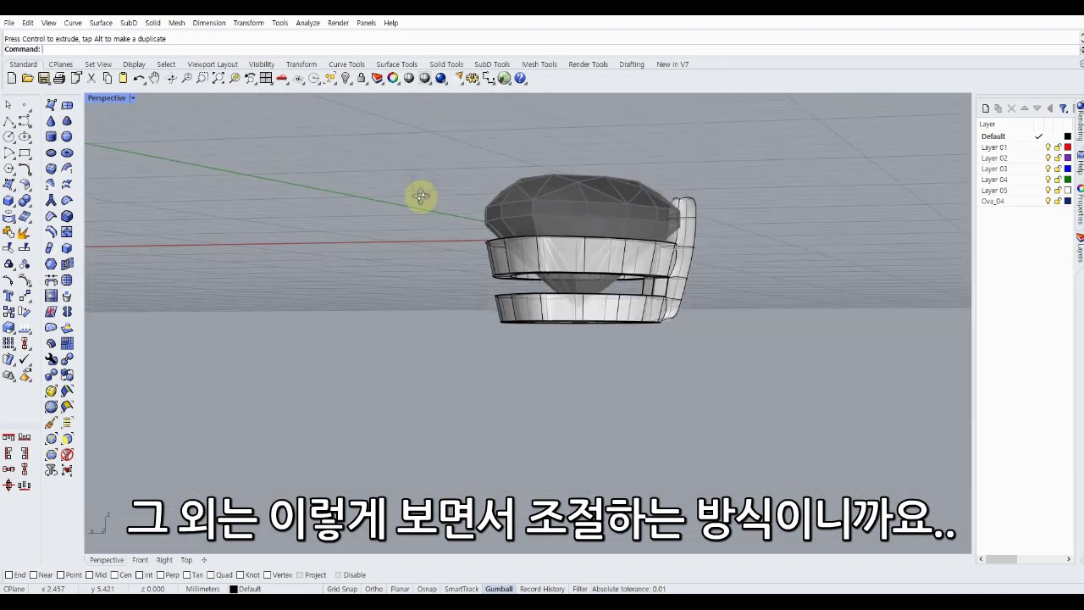
Insert SubD edge loops with BothSides=Yes beside a vertical loop on the upper ring.
scroll(577, 261, "up", 3)
scroll(577, 260, "up", 2)
mouse_move(564, 252)
right_mouse_down()
mouse_move(496, 225)
mouse_move(449, 242)
right_mouse_up()
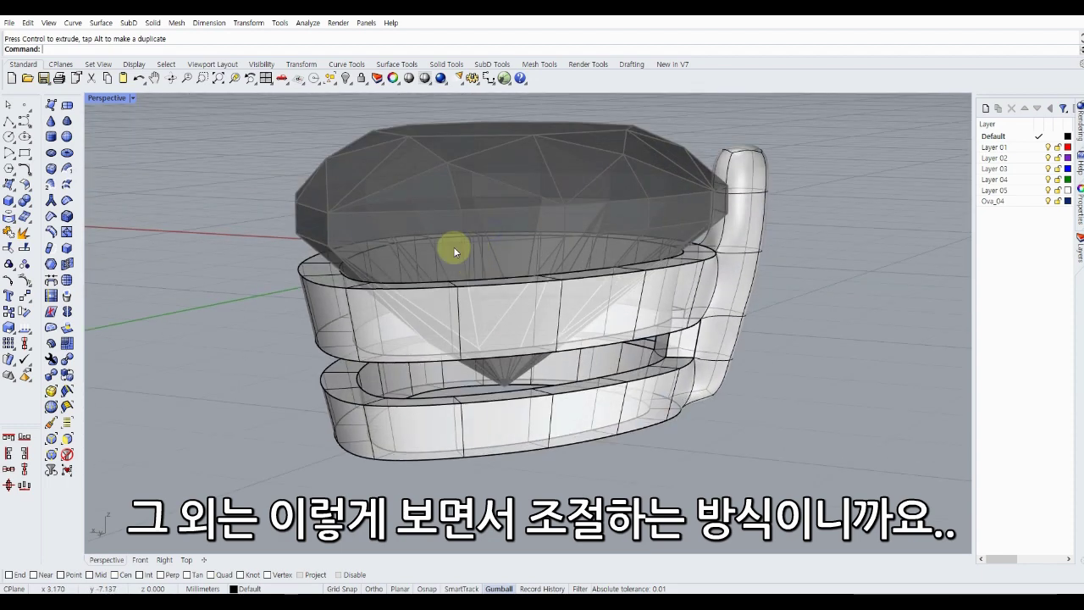
scroll(351, 325, "up", 3)
right_click_drag(350, 325, 346, 282, "shift")
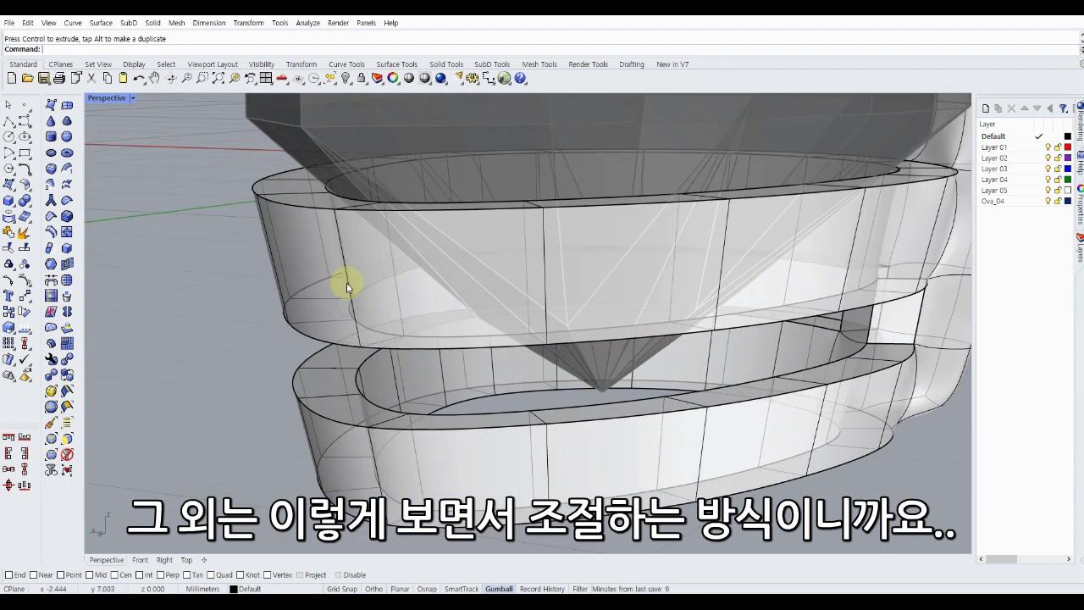
double_click(354, 327)
scroll(235, 265, "down", 3)
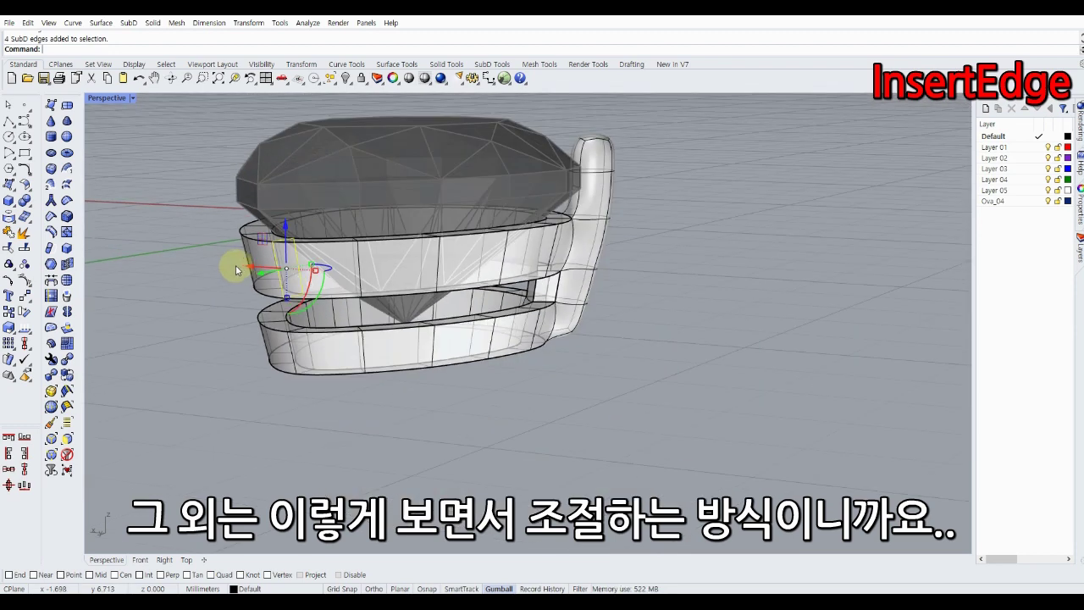
mouse_move(235, 265)
right_mouse_down()
mouse_move(303, 308)
mouse_move(266, 271)
mouse_move(260, 278)
right_mouse_up()
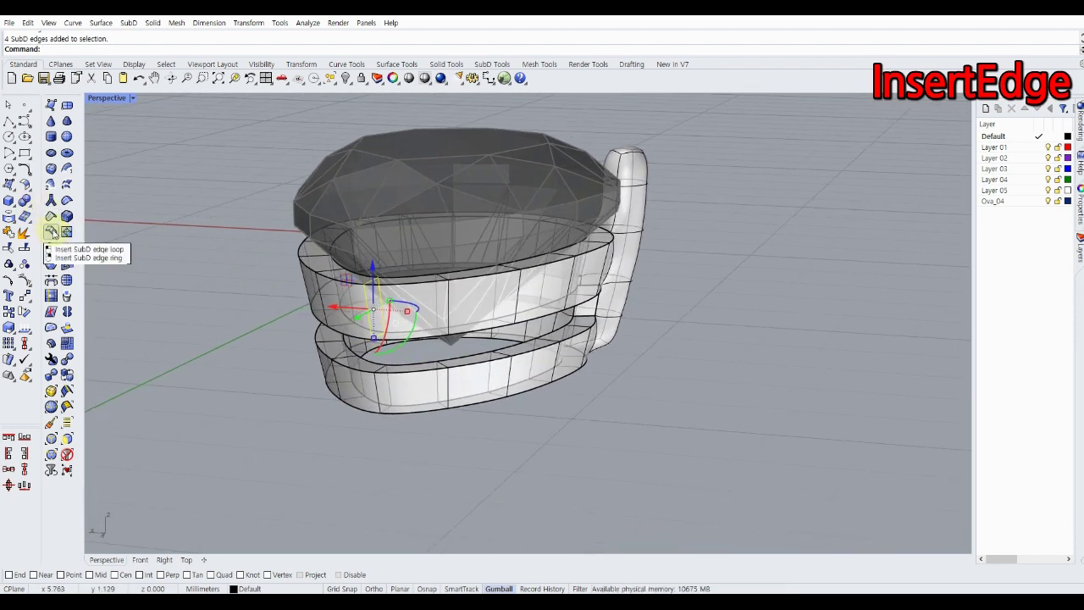
left_click(53, 232)
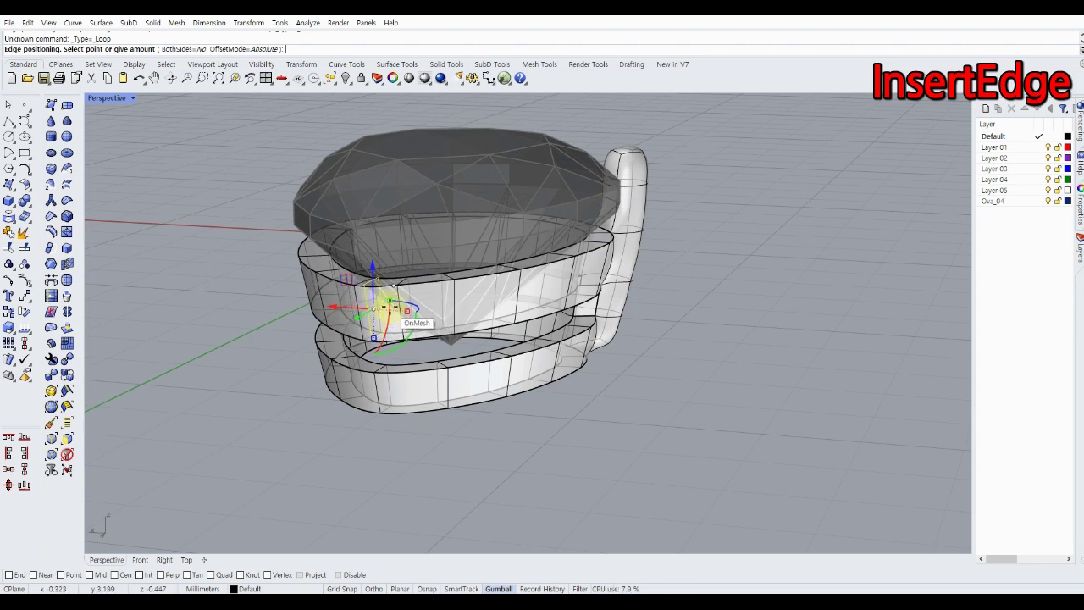
left_click(181, 51)
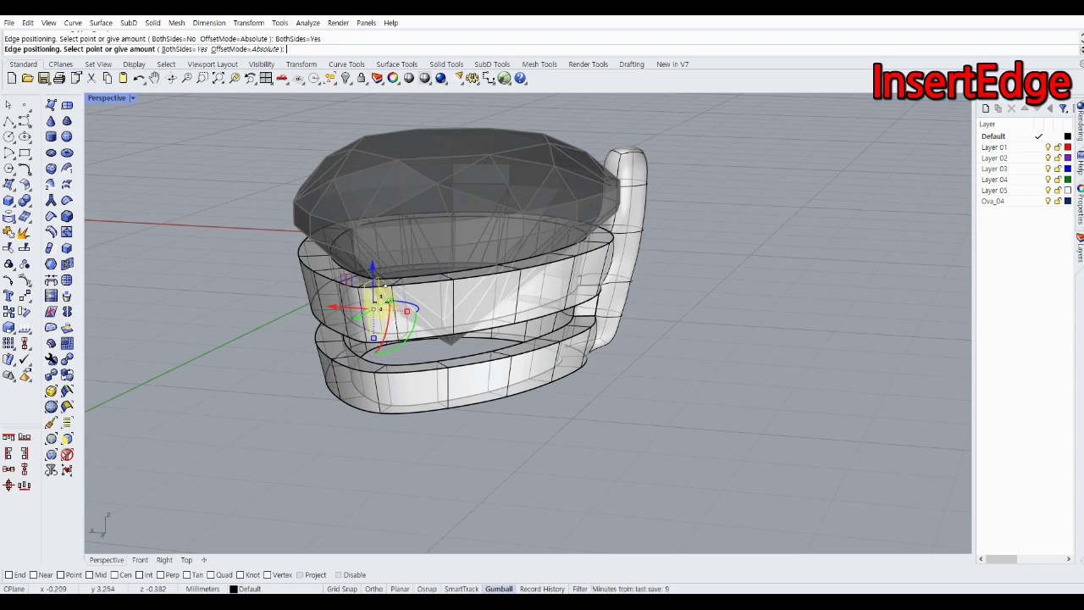
left_click(383, 298)
Delete a stray edge loop on the upper ring.
right_click_drag(242, 290, 452, 310)
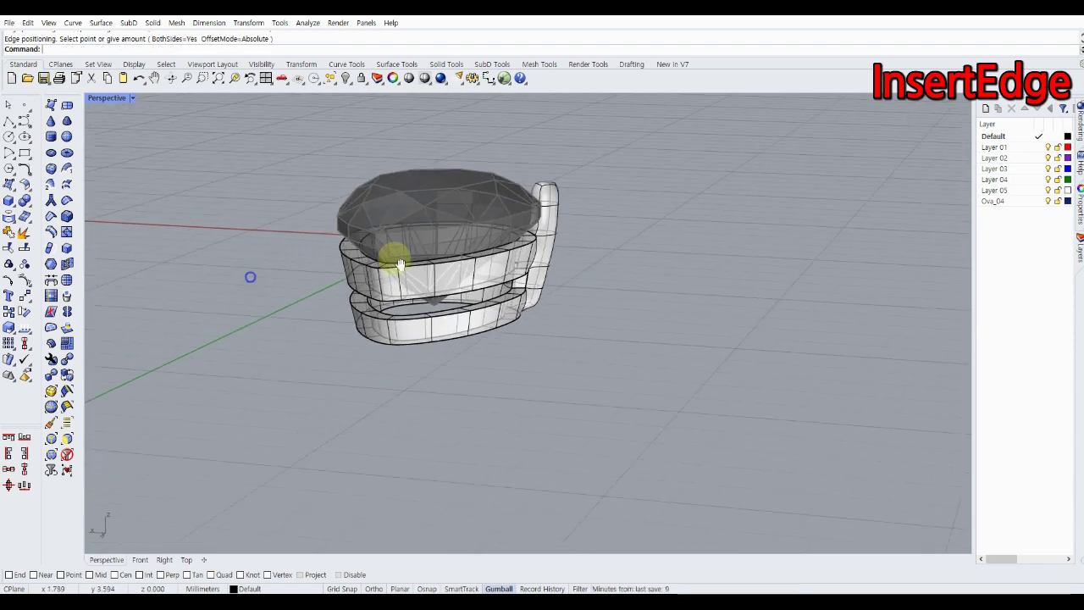
scroll(475, 308, "up", 5)
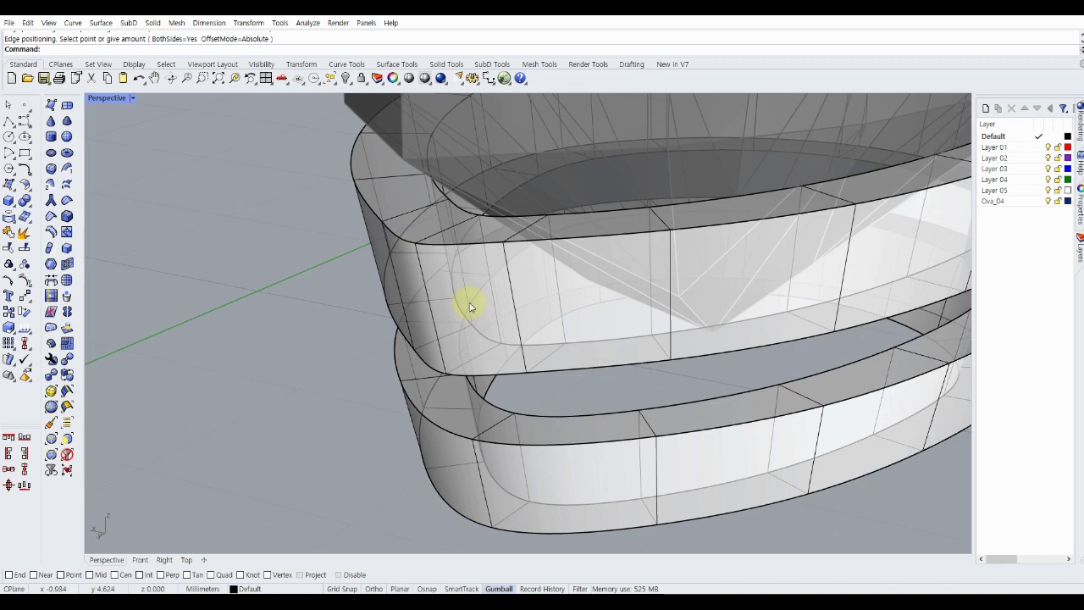
scroll(471, 306, "down", 3)
double_click(587, 152)
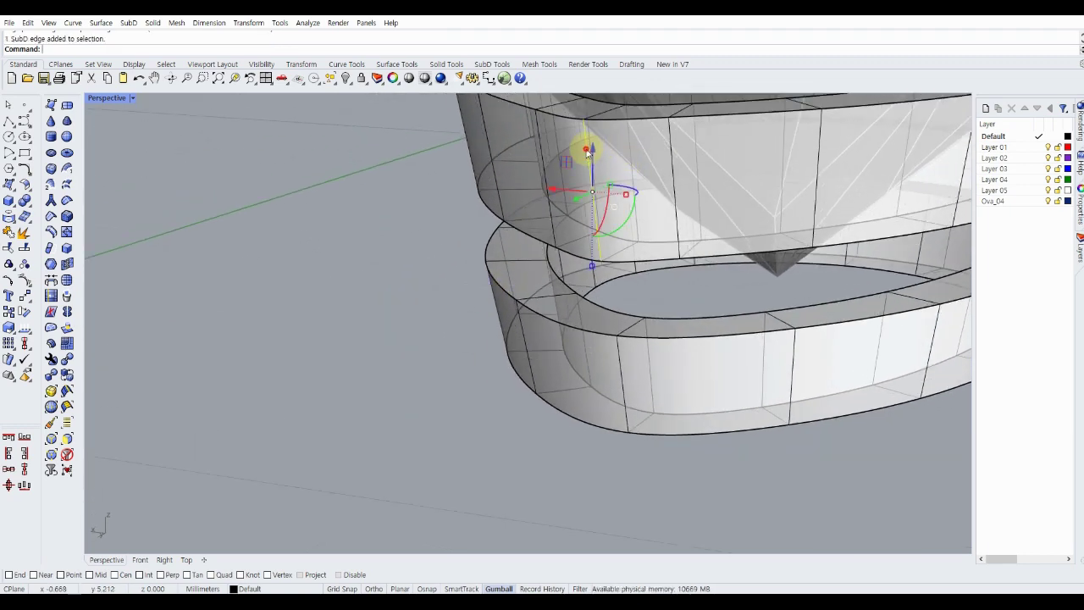
key("Delete")
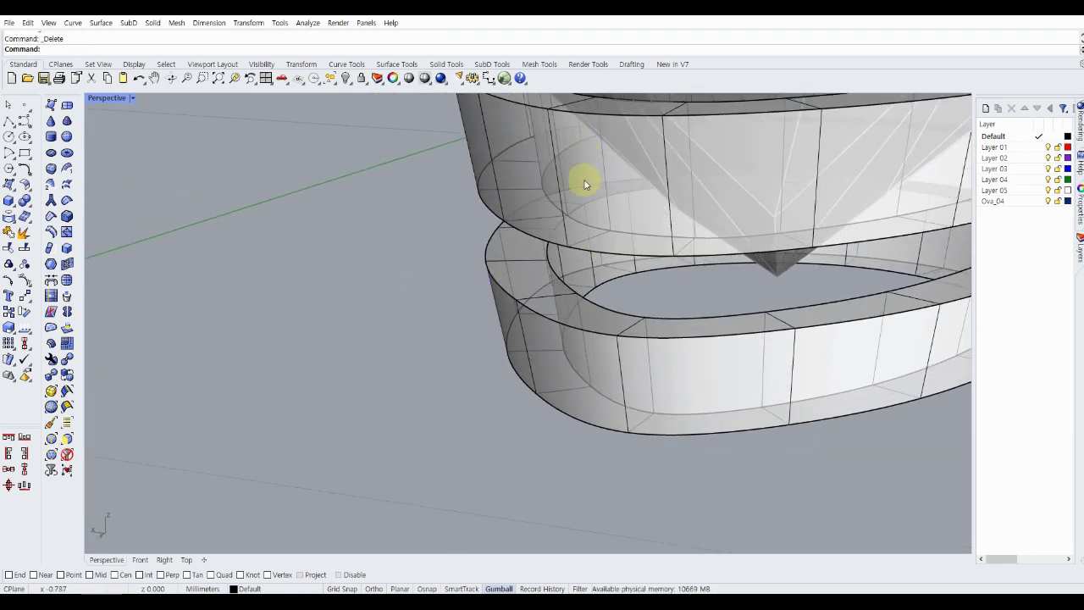
Insert an edge loop on the lower ring, then start Append to SubD on the ring model.
double_click(619, 364)
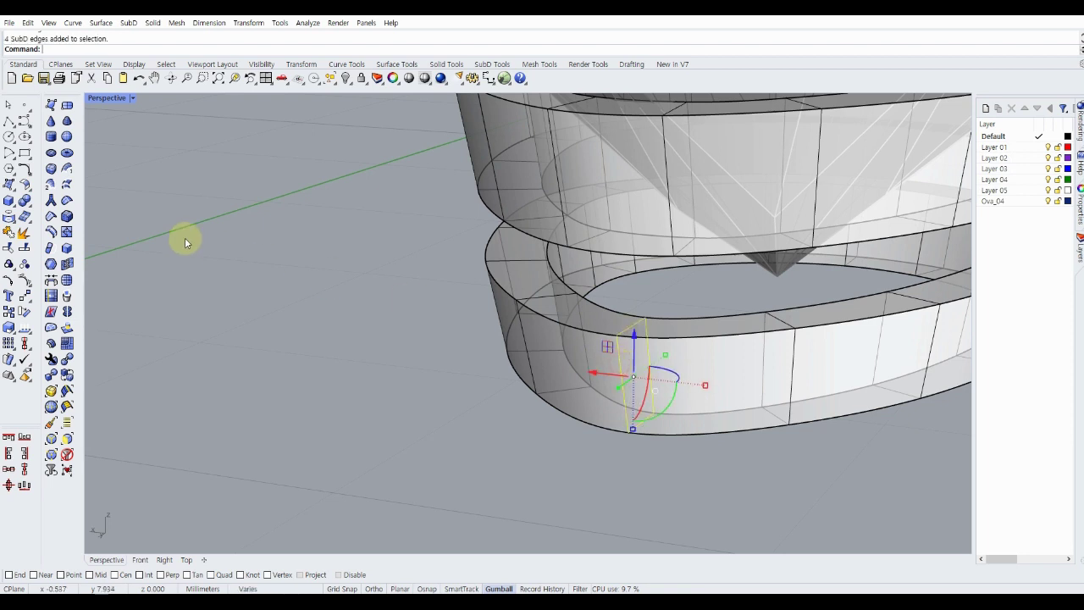
left_click(51, 231)
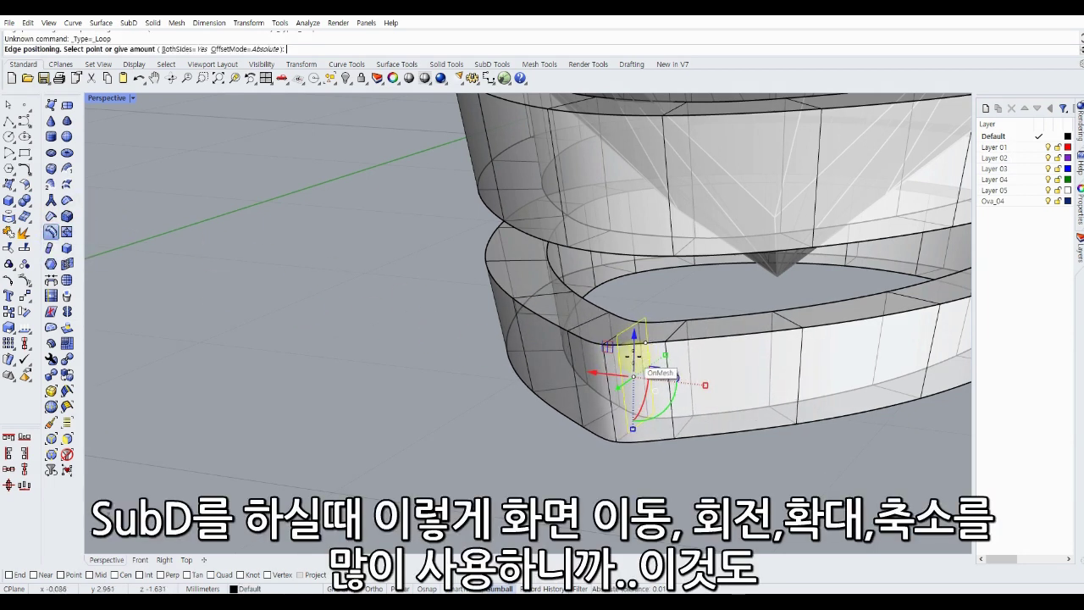
left_click(609, 359)
left_click(606, 363)
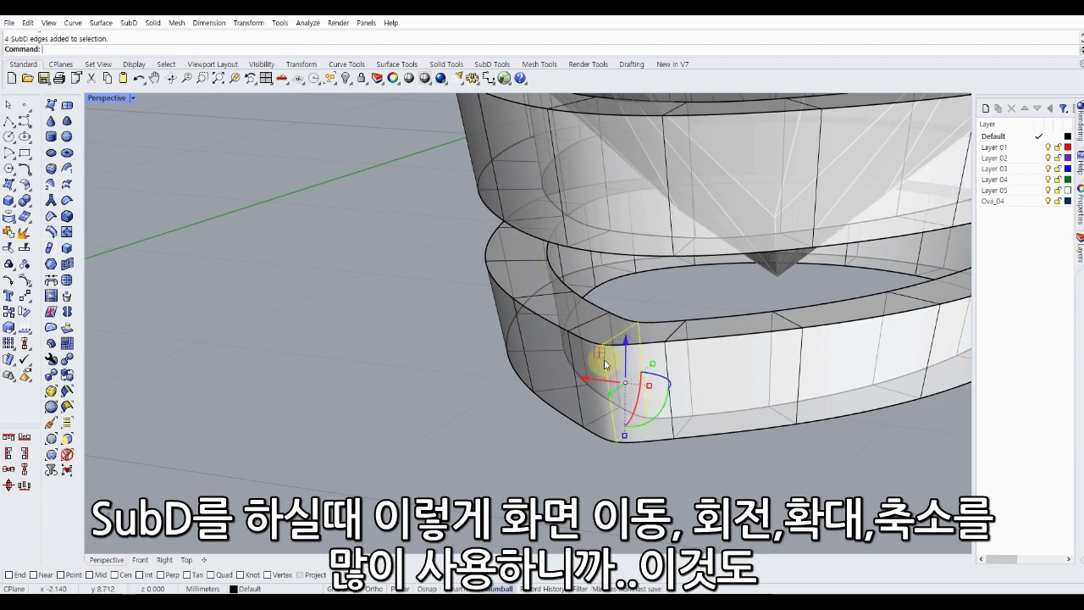
left_click(612, 193, "ctrl+shift")
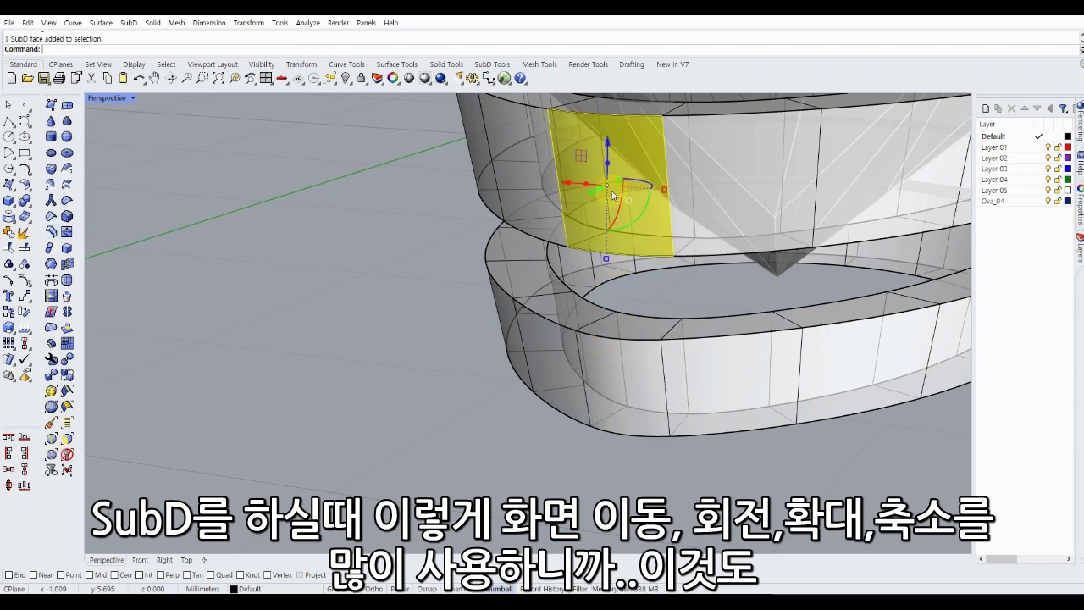
left_click(450, 296)
mouse_move(416, 314)
right_mouse_down()
mouse_move(383, 385)
mouse_move(435, 423)
mouse_move(467, 411)
mouse_move(460, 387)
mouse_move(375, 395)
mouse_move(313, 356)
right_mouse_up()
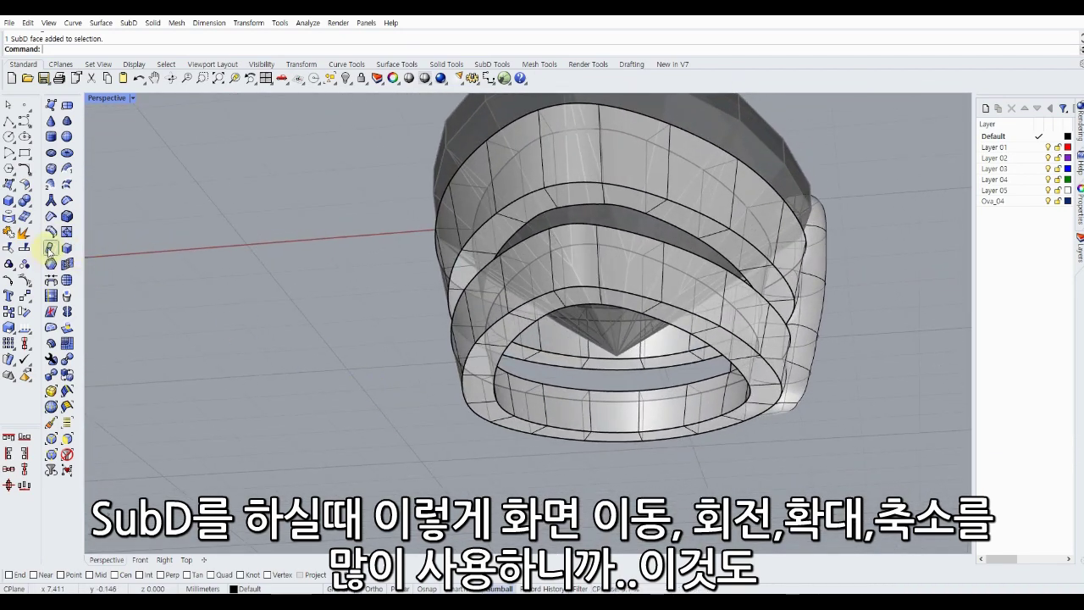
left_click(48, 249)
left_click(584, 197)
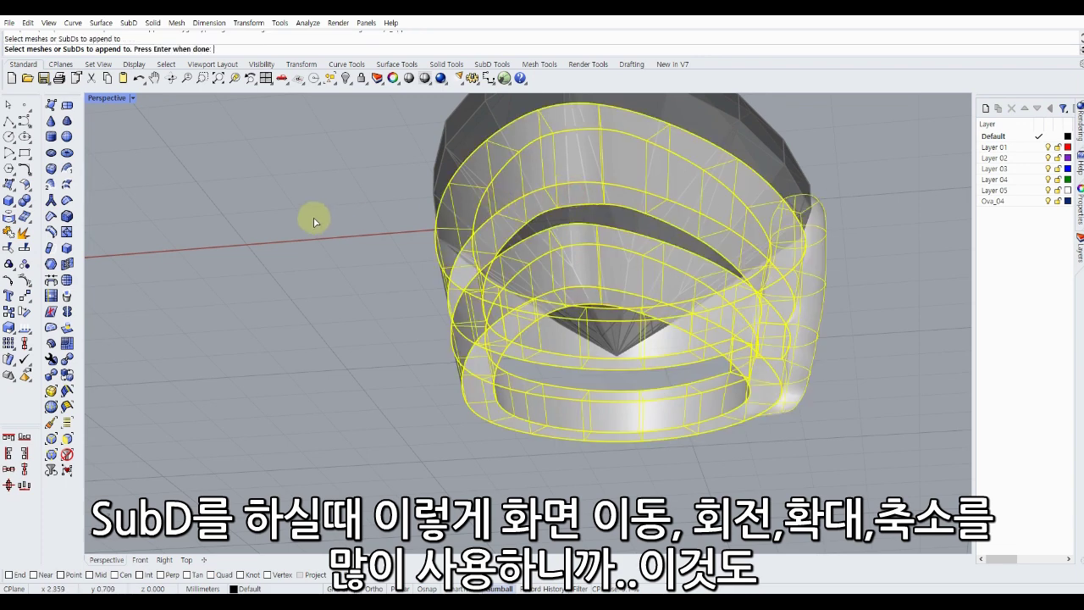
Cancel Append and SubD Bridge the upper ring's end face to the lower ring's face.
key("Return")
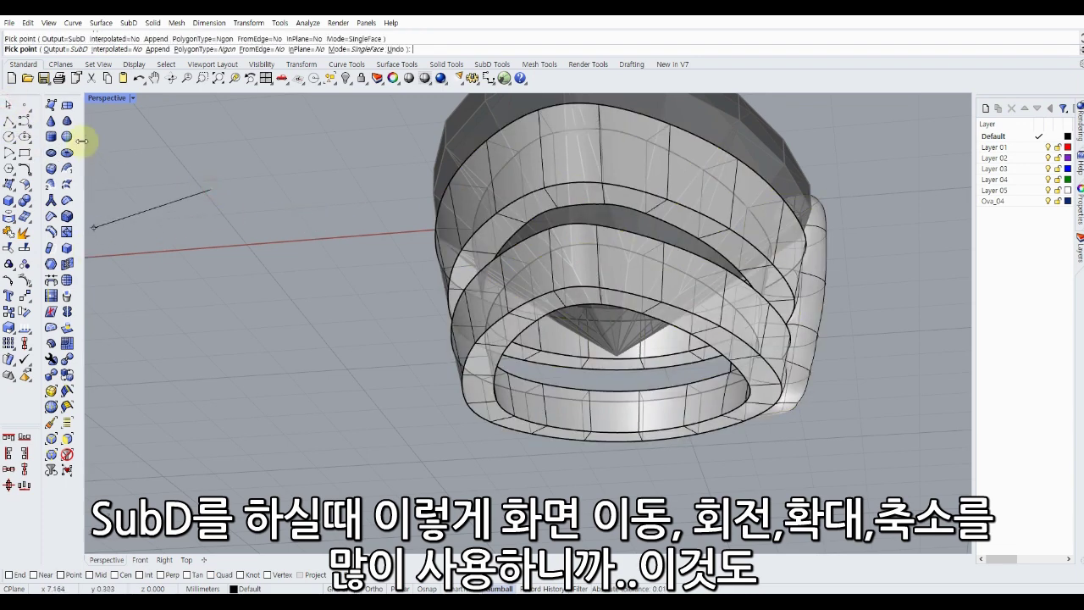
left_click(98, 136)
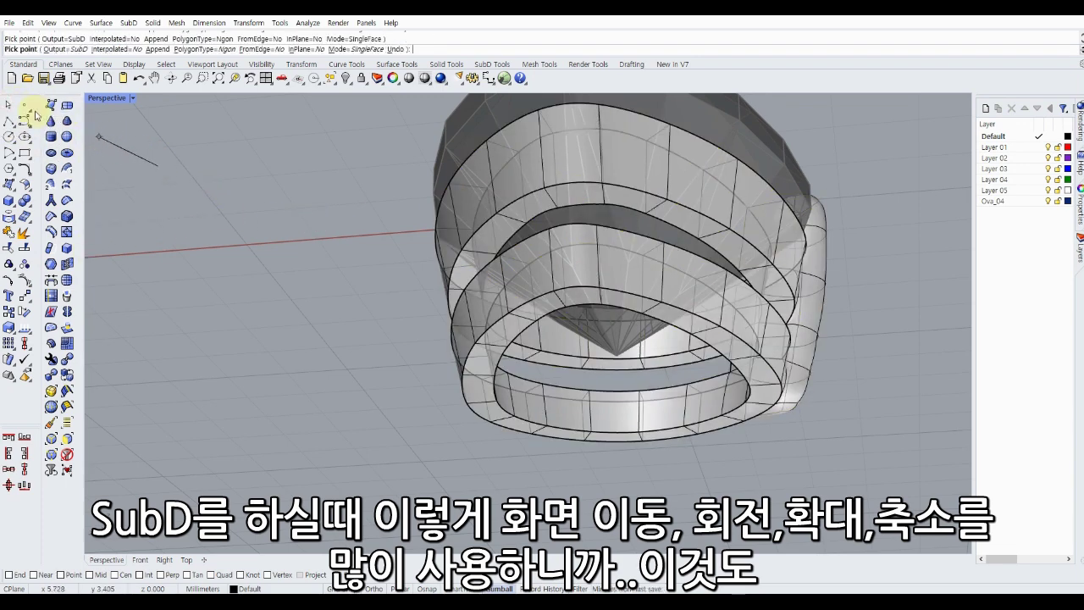
left_click(7, 105)
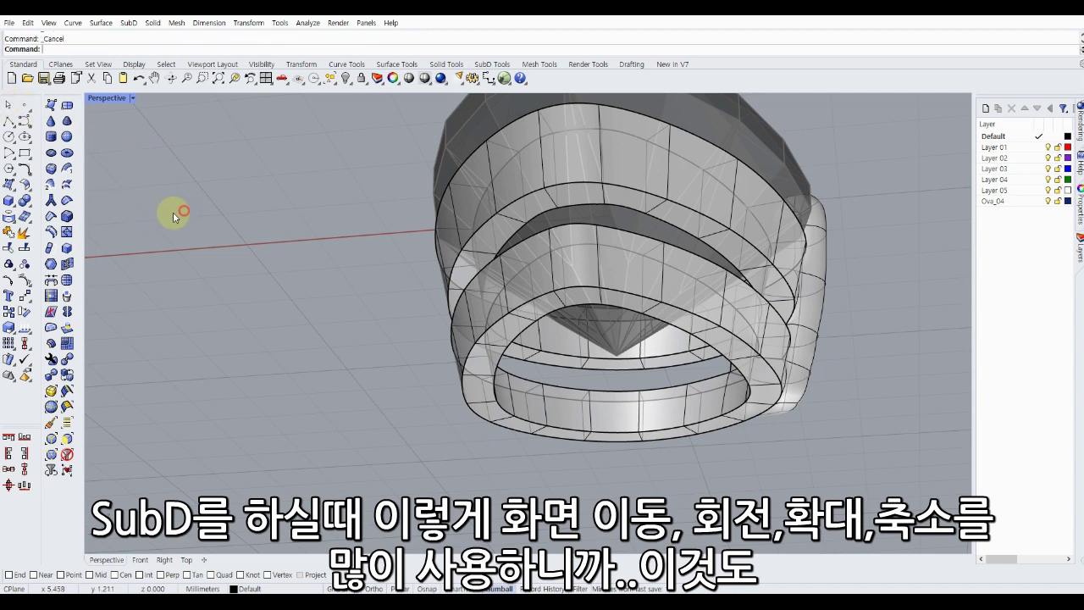
left_click(50, 281)
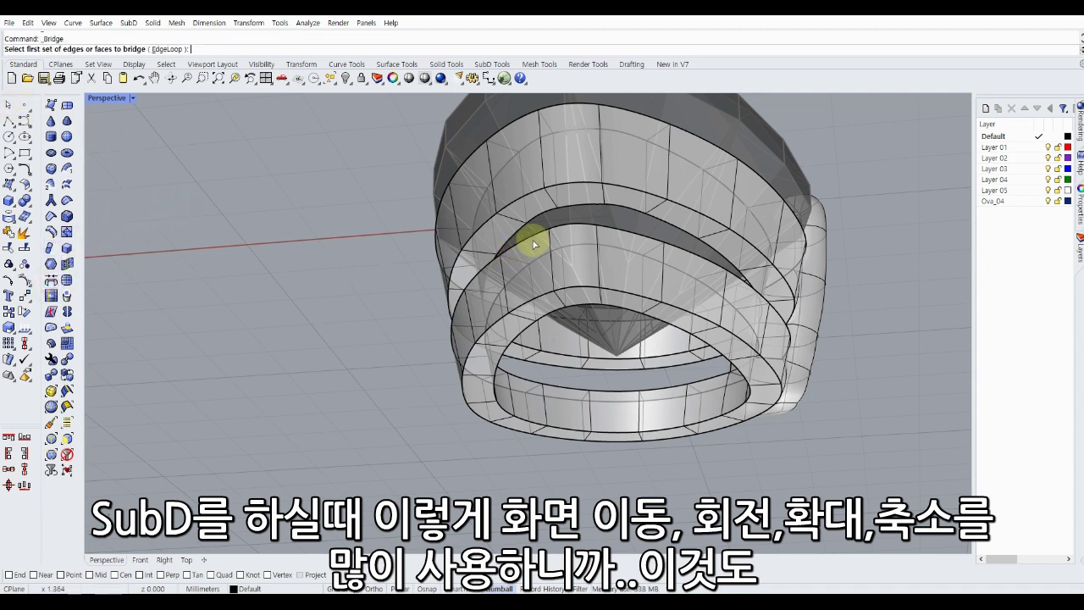
left_click(575, 197)
right_click_drag(575, 196, 456, 212)
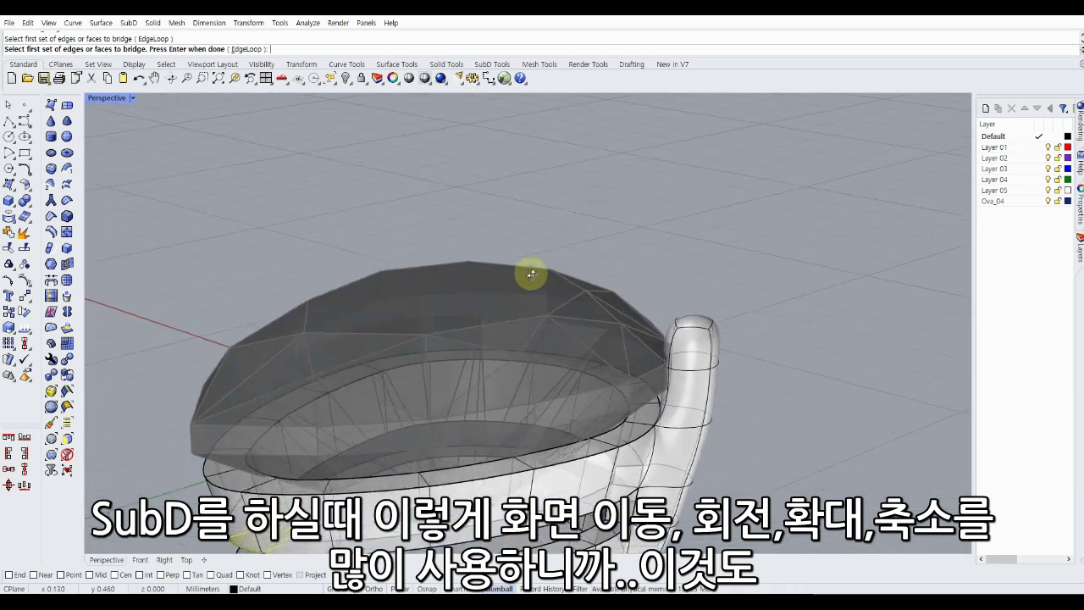
left_click(285, 396)
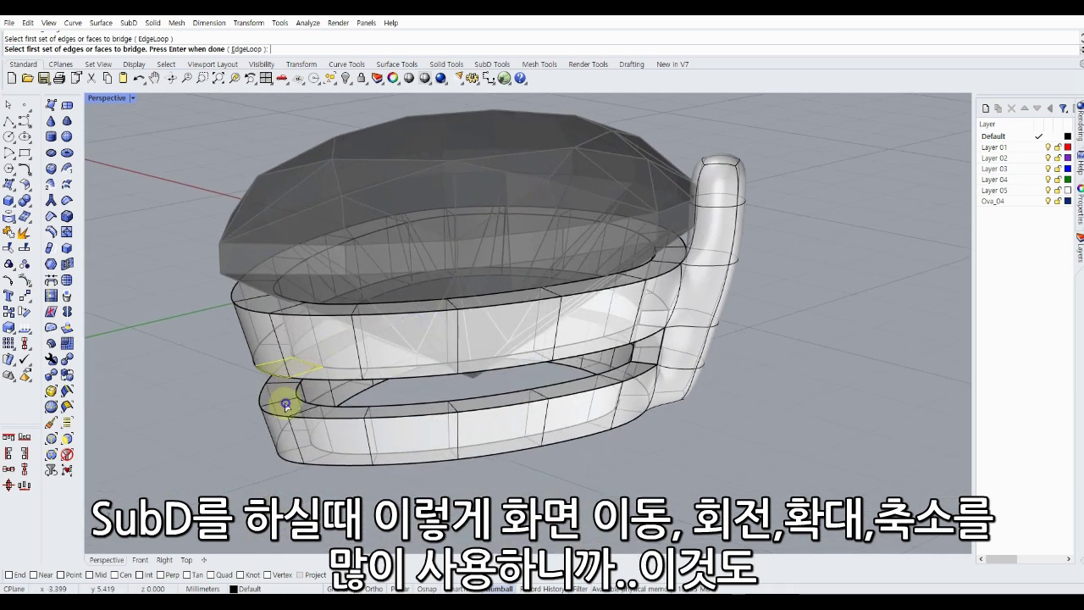
key("Return")
left_click(285, 412)
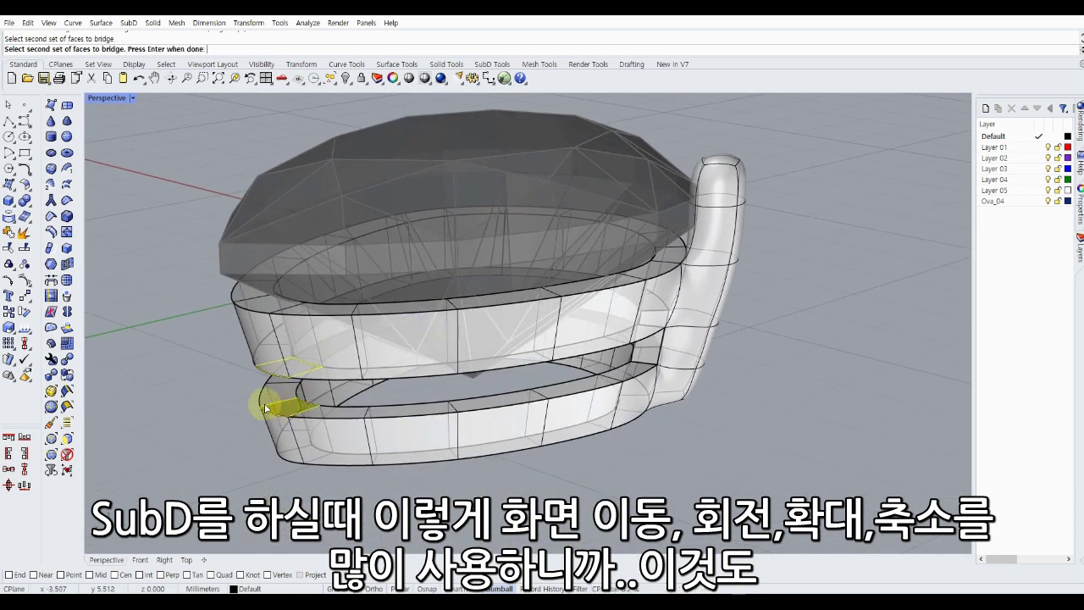
key("Return")
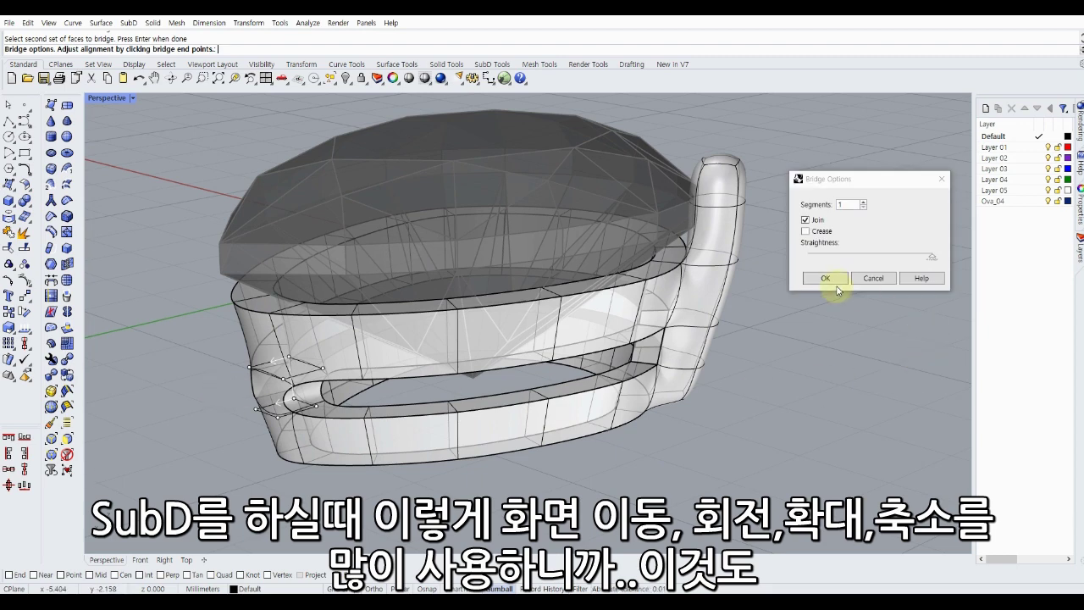
left_click(825, 278)
Inspect the new bridge and select an edge beside it.
right_click_drag(346, 379, 358, 332)
scroll(358, 332, "up", 4)
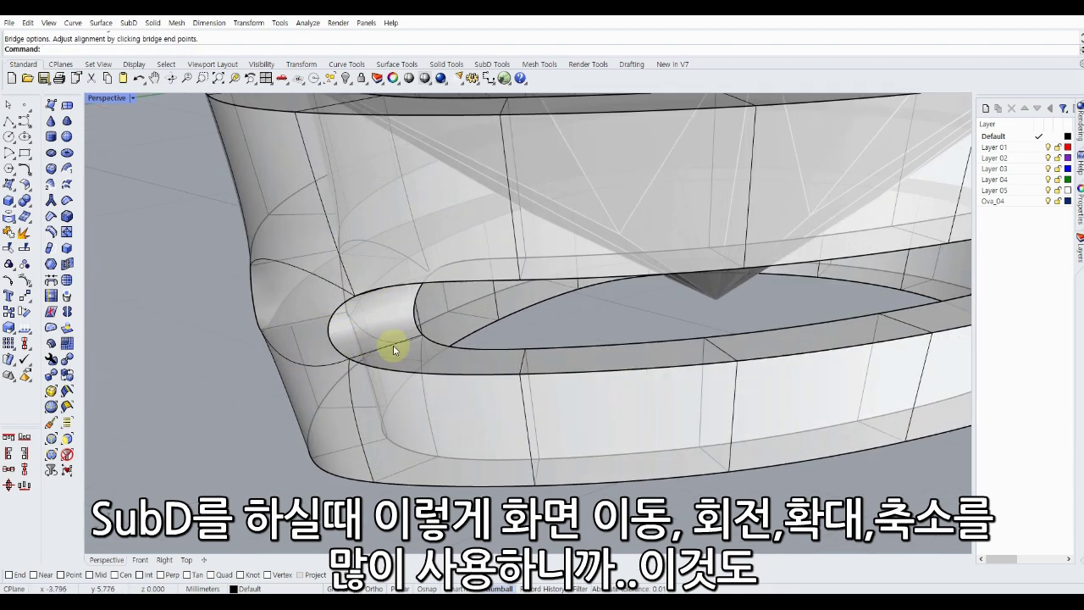
left_click(386, 350)
scroll(375, 291, "down", 5)
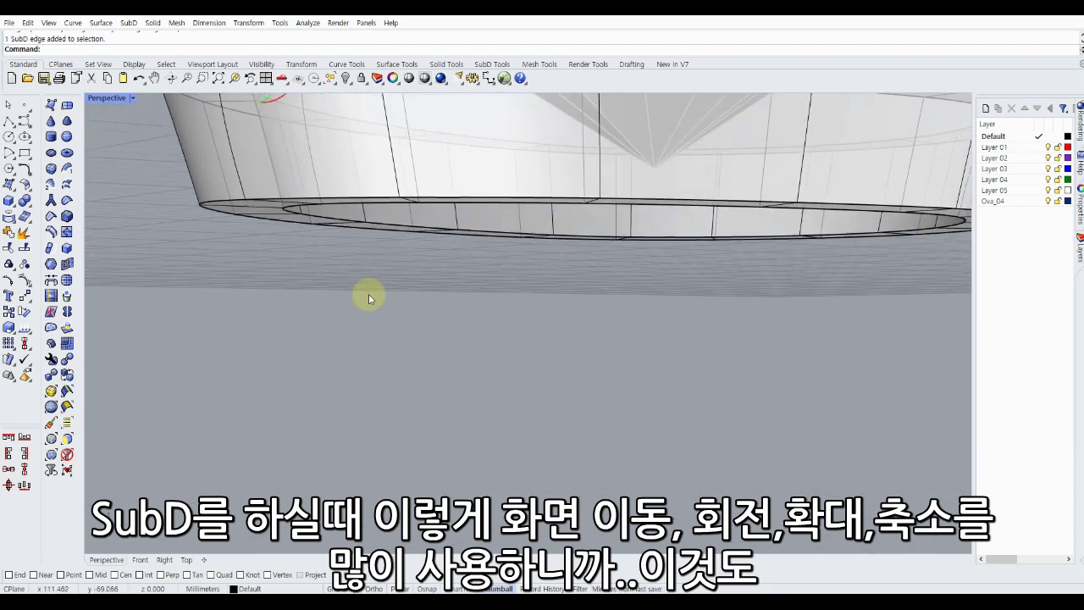
In flat display, nudge an edge near the bridge 0.103 mm sideways.
mouse_move(368, 294)
right_mouse_down()
mouse_move(412, 383)
mouse_move(399, 353)
mouse_move(540, 353)
mouse_move(227, 303)
mouse_move(436, 308)
right_mouse_up()
key("Tab")
scroll(394, 312, "up", 5)
left_click(389, 306)
scroll(395, 322, "down", 5)
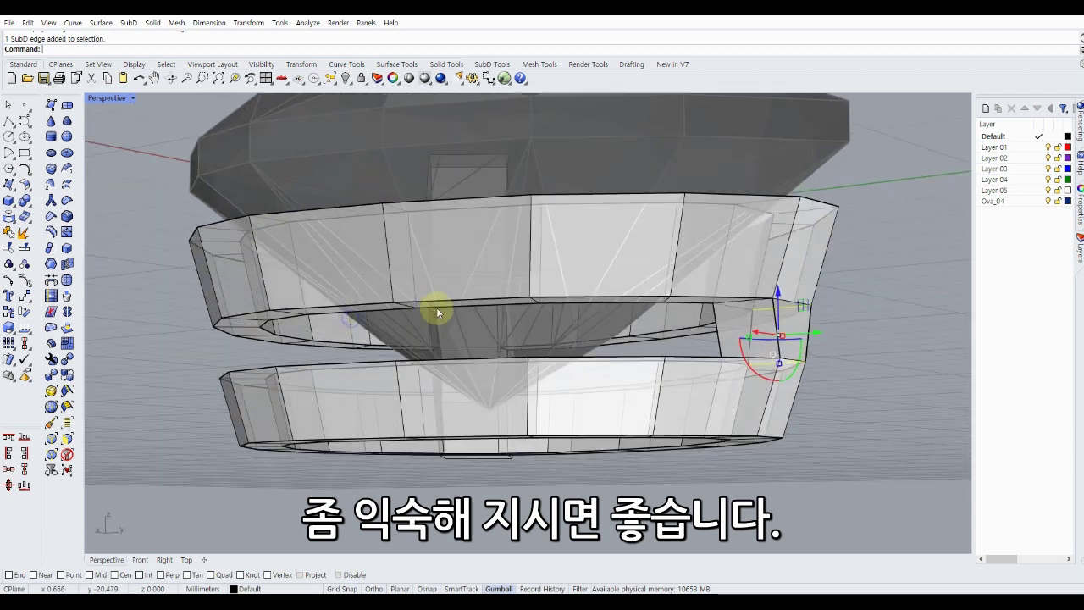
scroll(754, 304, "up", 5)
mouse_move(725, 271)
right_mouse_down()
mouse_move(721, 302)
mouse_move(689, 320)
mouse_move(715, 406)
right_mouse_up()
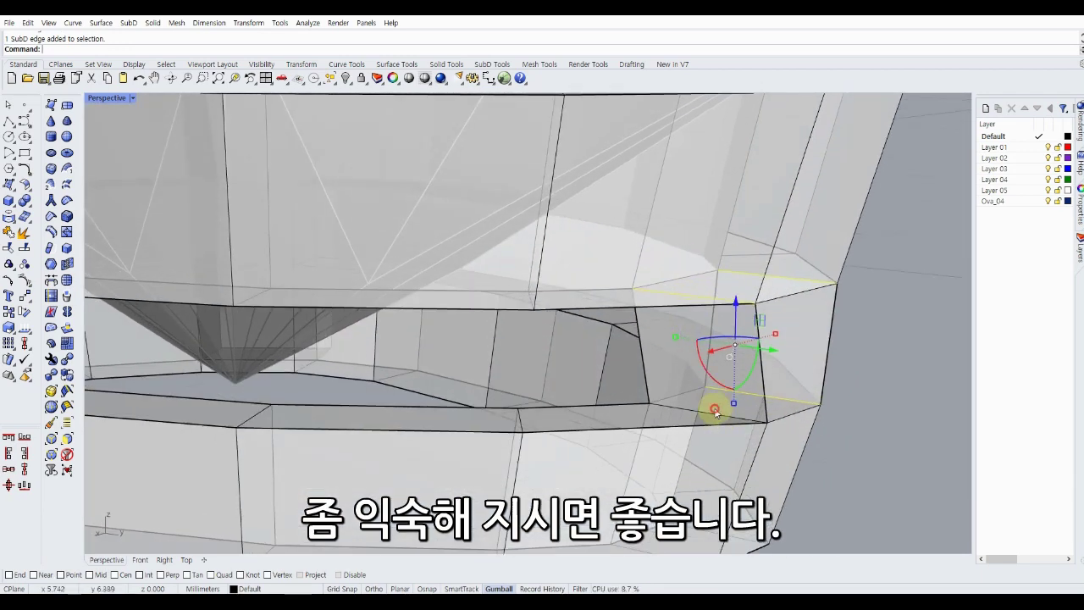
left_click(661, 398, "ctrl+shift")
left_click(664, 357, "ctrl")
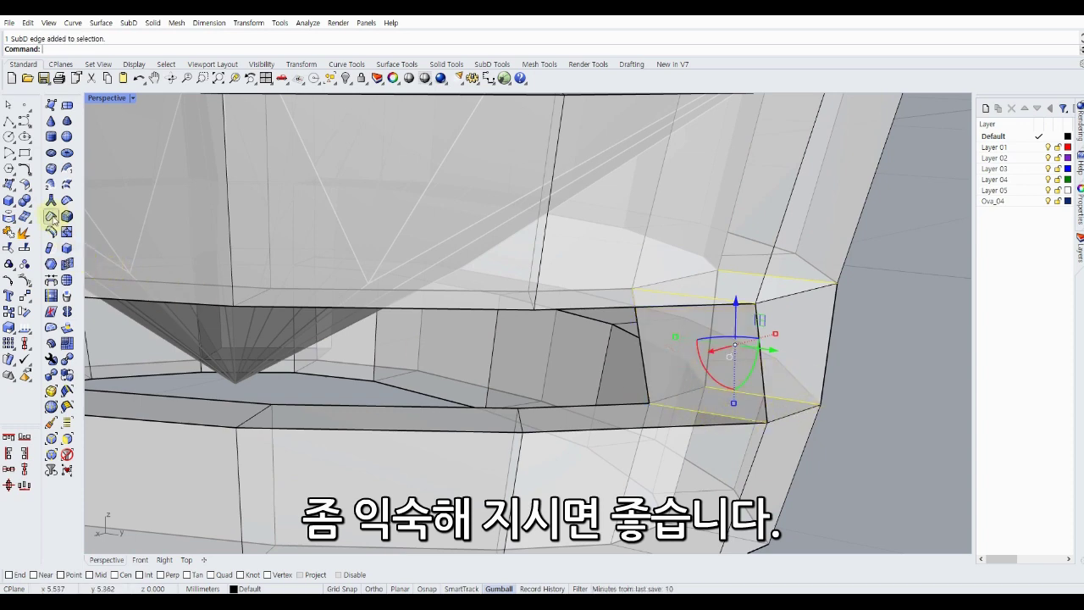
scroll(876, 359, "down", 2)
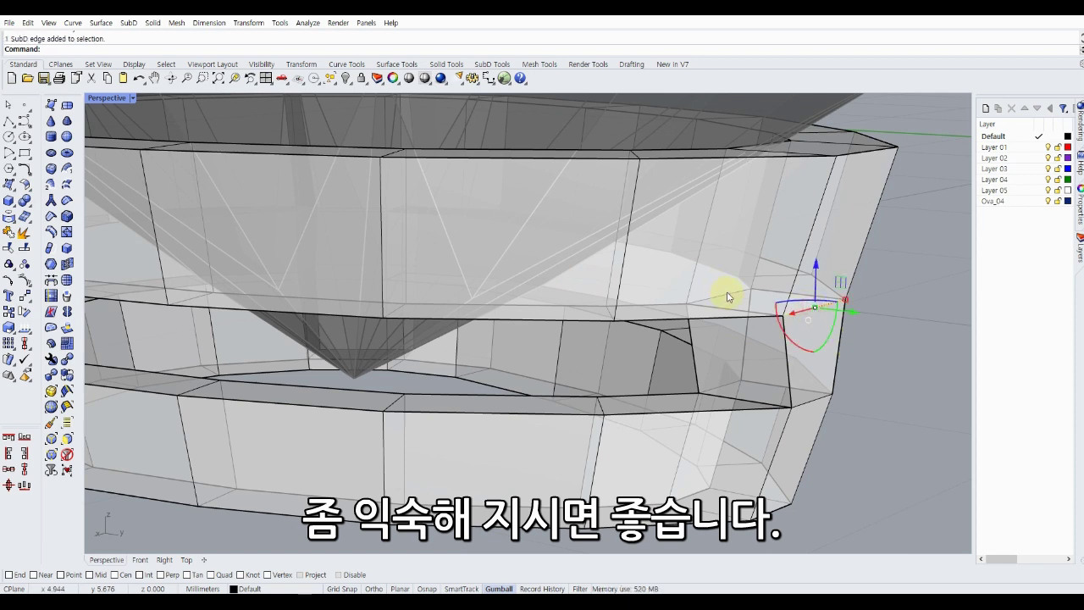
left_click(726, 296)
left_click(881, 328)
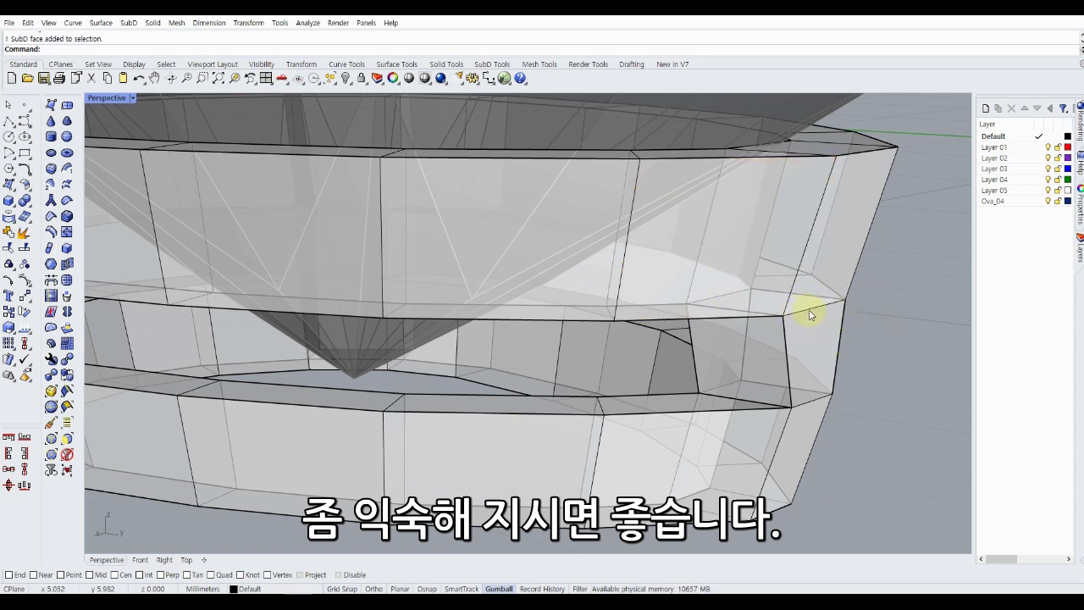
left_click_drag(855, 318, 872, 320)
Shift the gap edge outward to the left and return the SubD to smooth display.
scroll(895, 390, "down", 3)
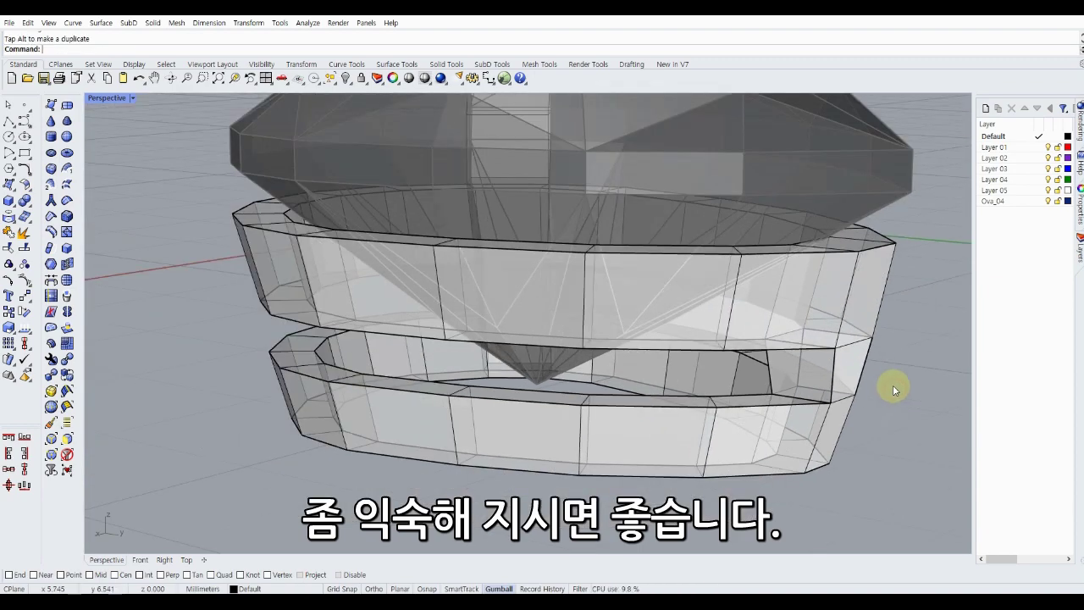
right_click_drag(895, 382, 640, 342)
scroll(551, 347, "up", 1)
scroll(211, 293, "up", 3)
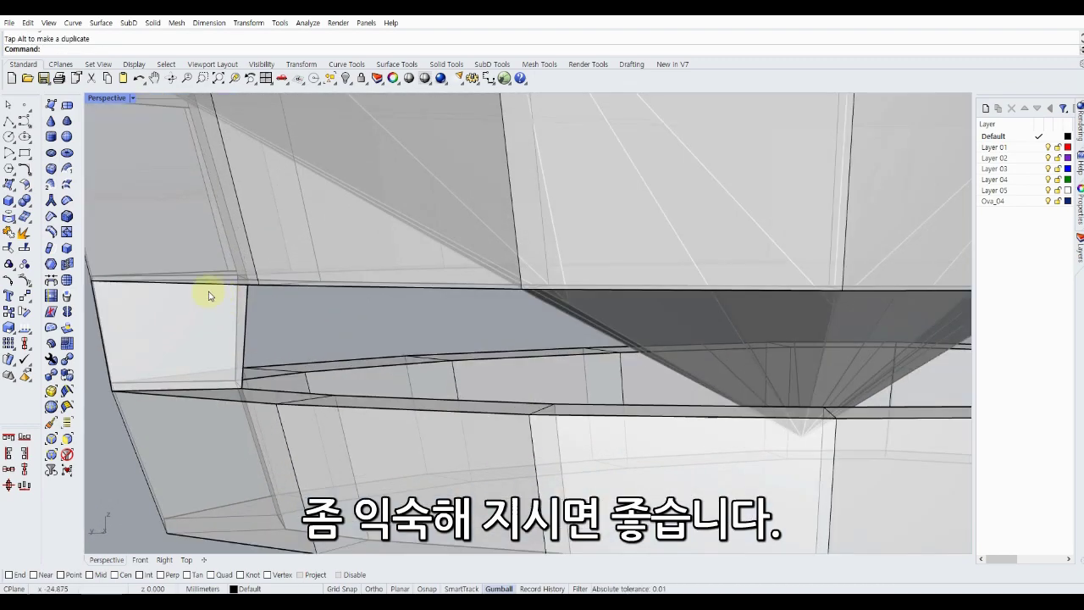
scroll(254, 281, "up", 1)
scroll(232, 266, "up", 2)
scroll(232, 266, "up", 1)
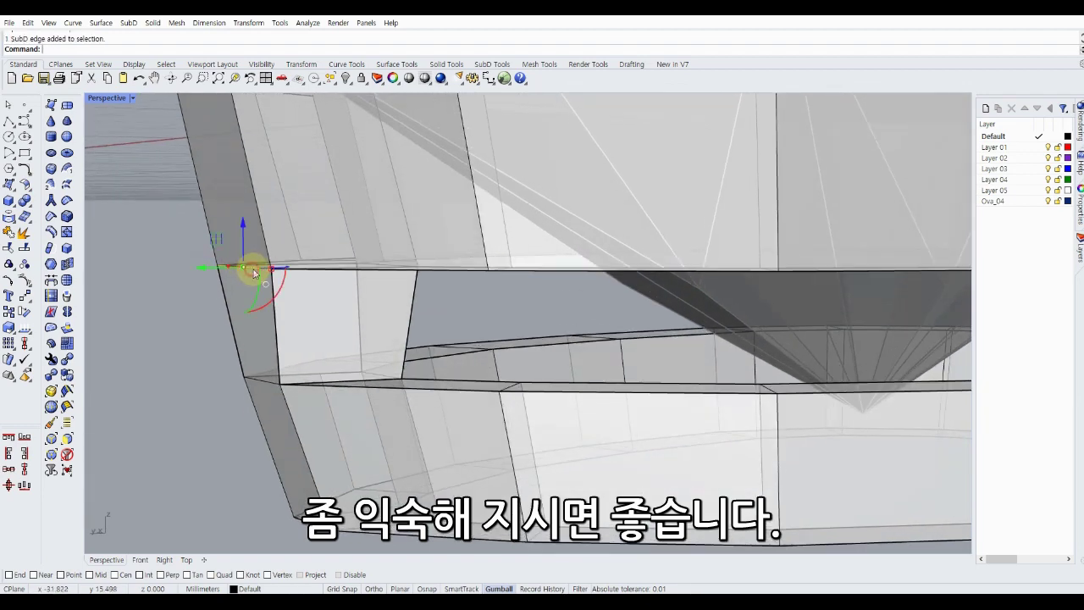
right_click_drag(254, 273, 208, 261)
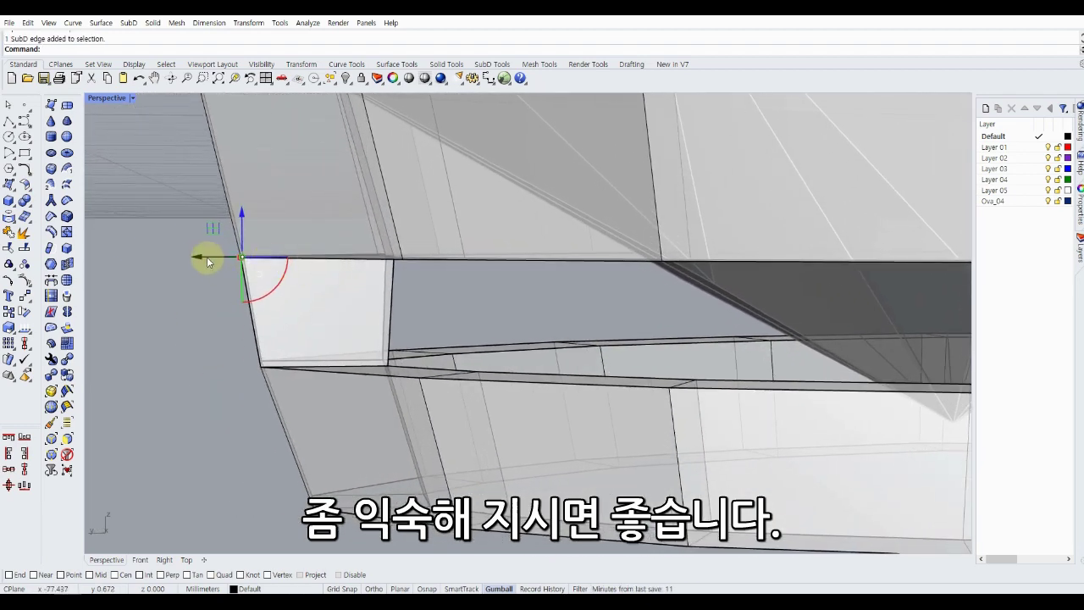
left_click_drag(199, 259, 204, 356)
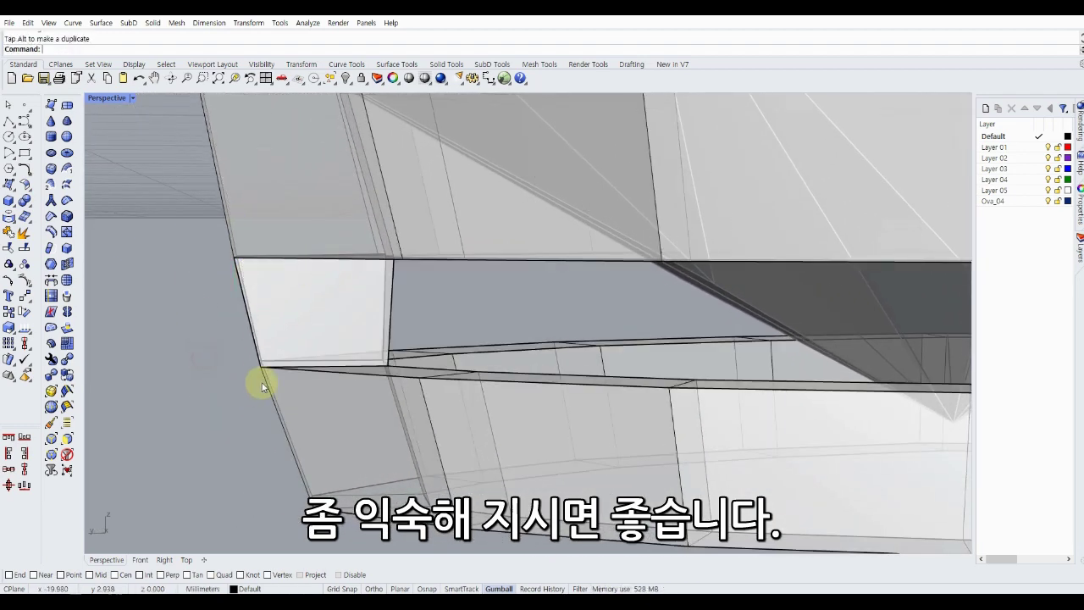
right_click_drag(262, 386, 286, 373)
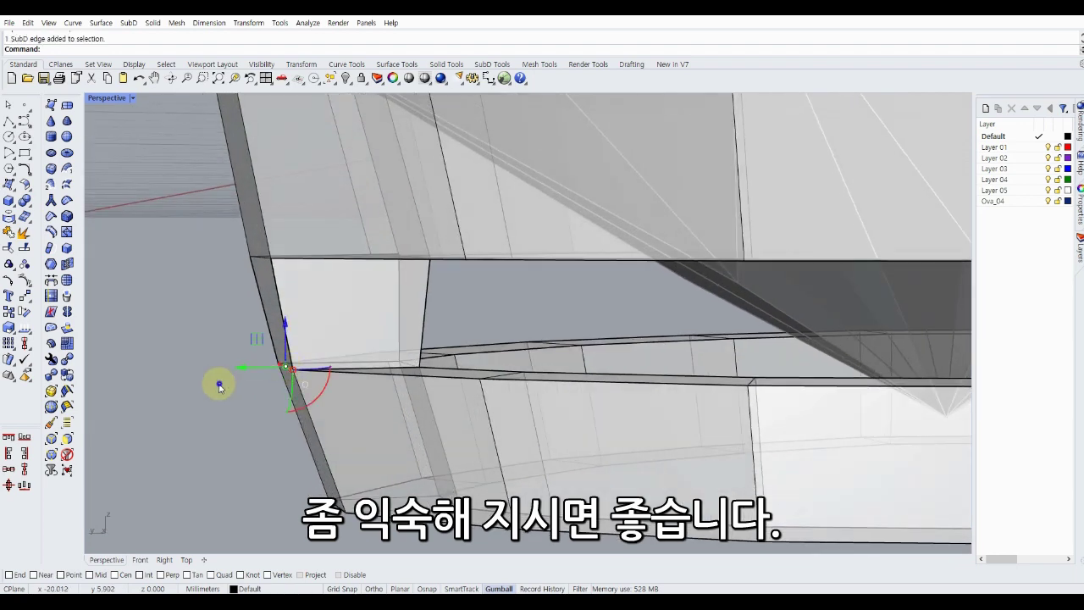
mouse_move(219, 387)
right_mouse_down()
mouse_move(193, 375)
mouse_move(212, 373)
mouse_move(187, 331)
mouse_move(322, 363)
mouse_move(266, 358)
mouse_move(322, 309)
mouse_move(438, 350)
mouse_move(375, 350)
right_mouse_up()
key("Tab")
Nudge the SubD edge at the ring opening about 0.094 mm with the gumball.
scroll(438, 350, "up", 2)
scroll(392, 310, "up", 2)
scroll(411, 322, "up", 3)
scroll(496, 375, "up", 2)
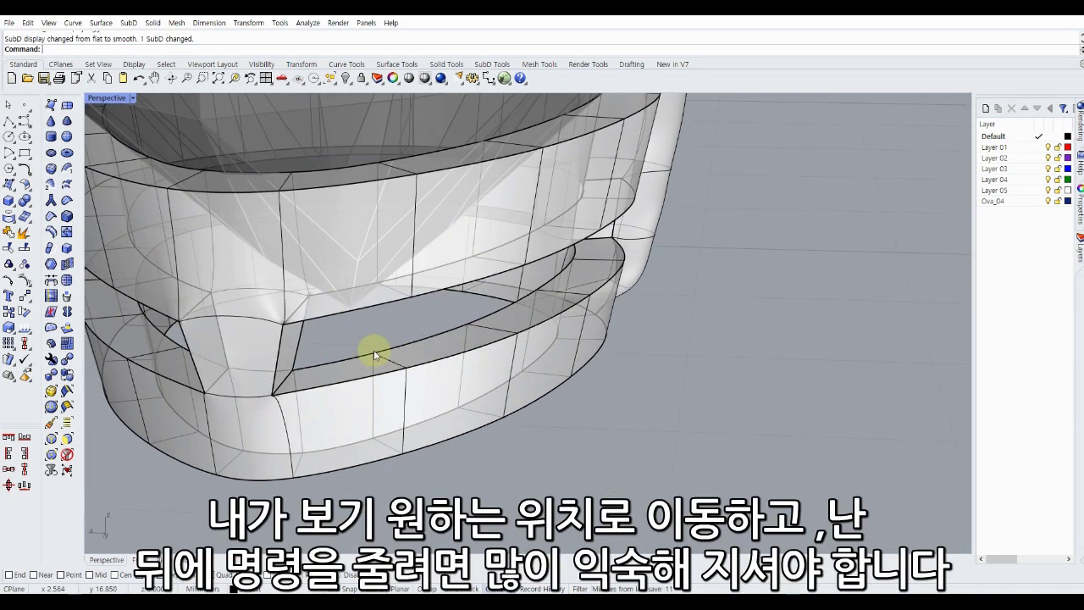
scroll(281, 393, "up", 3)
scroll(267, 397, "down", 3)
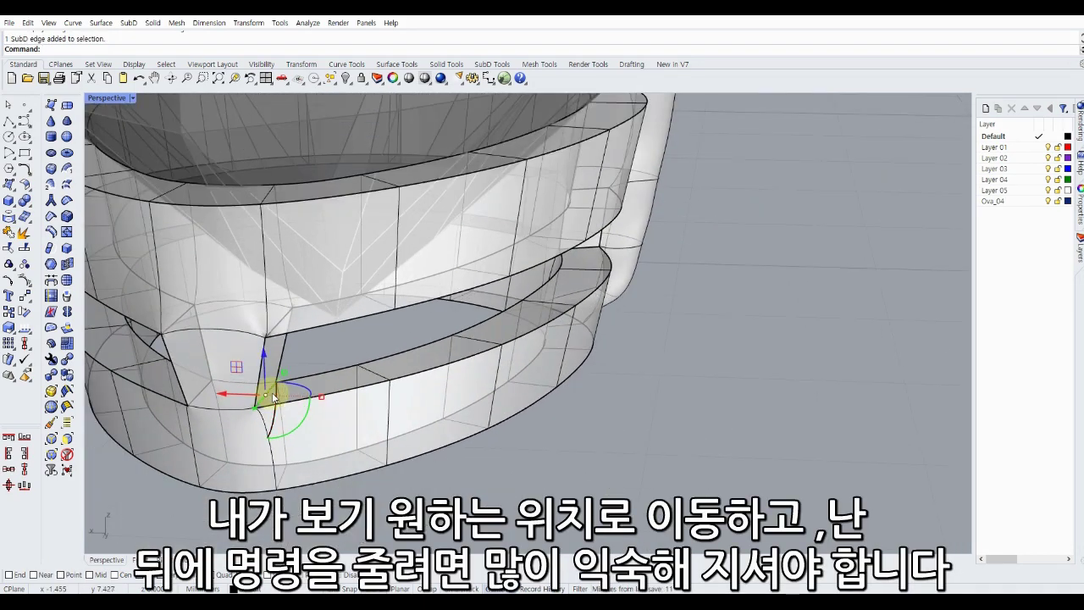
scroll(280, 395, "up", 2)
left_click_drag(272, 379, 285, 379)
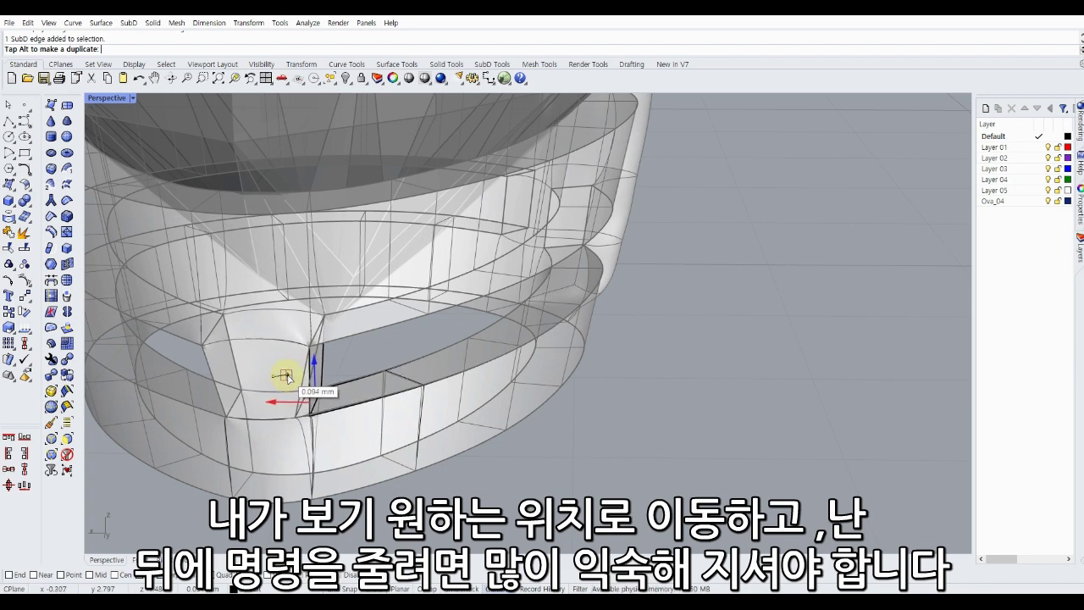
left_click_drag(287, 377, 287, 378)
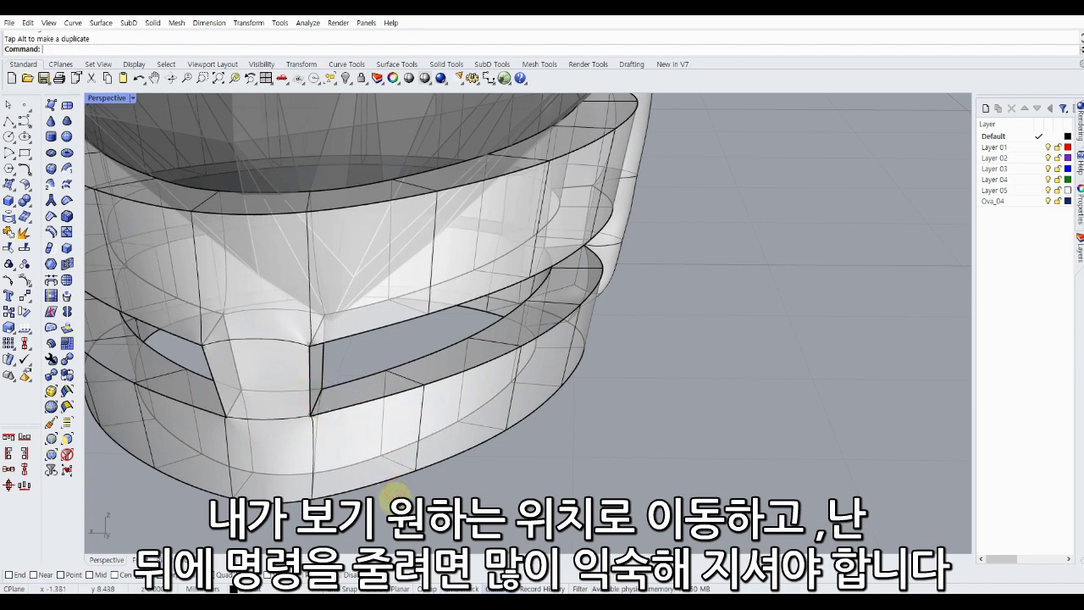
Stretch a side face of the bezel downward with the gumball.
scroll(449, 454, "down", 3)
mouse_move(450, 455)
right_mouse_down()
mouse_move(454, 440)
mouse_move(430, 455)
mouse_move(348, 371)
right_mouse_up()
left_click(341, 363, "ctrl+shift")
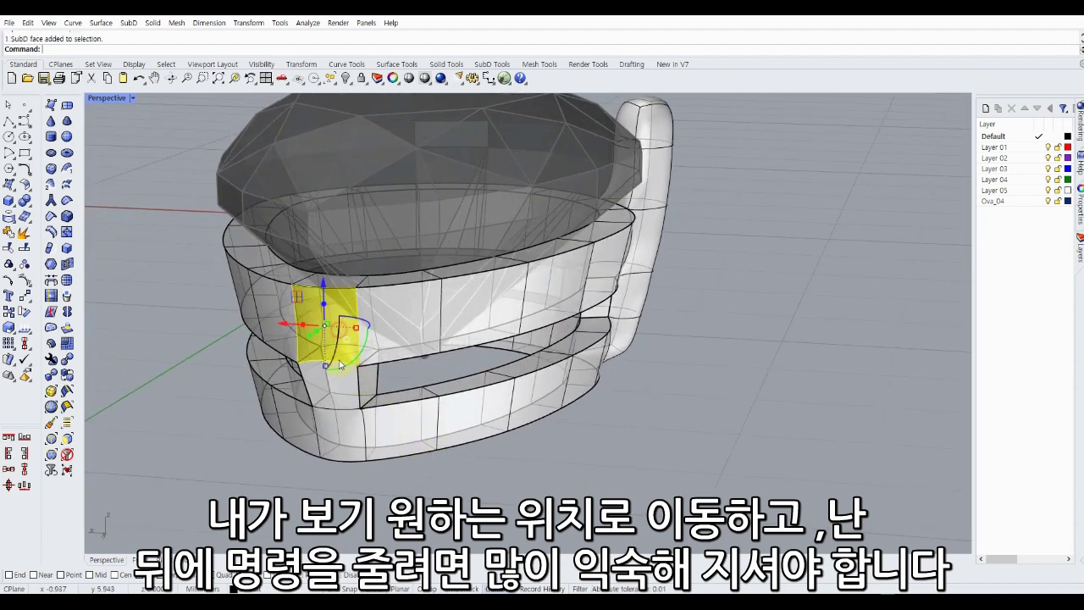
left_click_drag(337, 385, 335, 436)
mouse_move(342, 433)
right_mouse_down()
mouse_move(380, 394)
mouse_move(341, 431)
right_mouse_up()
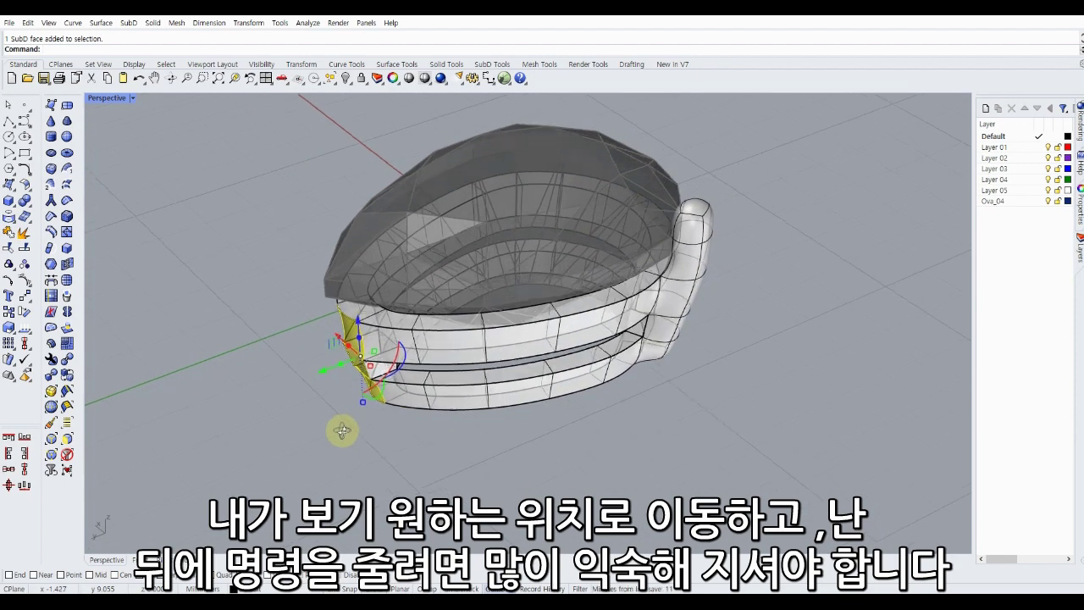
Restore four viewports and pull the pear-tip face outward about 0.6 mm in Top view.
double_click(111, 99)
scroll(417, 237, "down", 3)
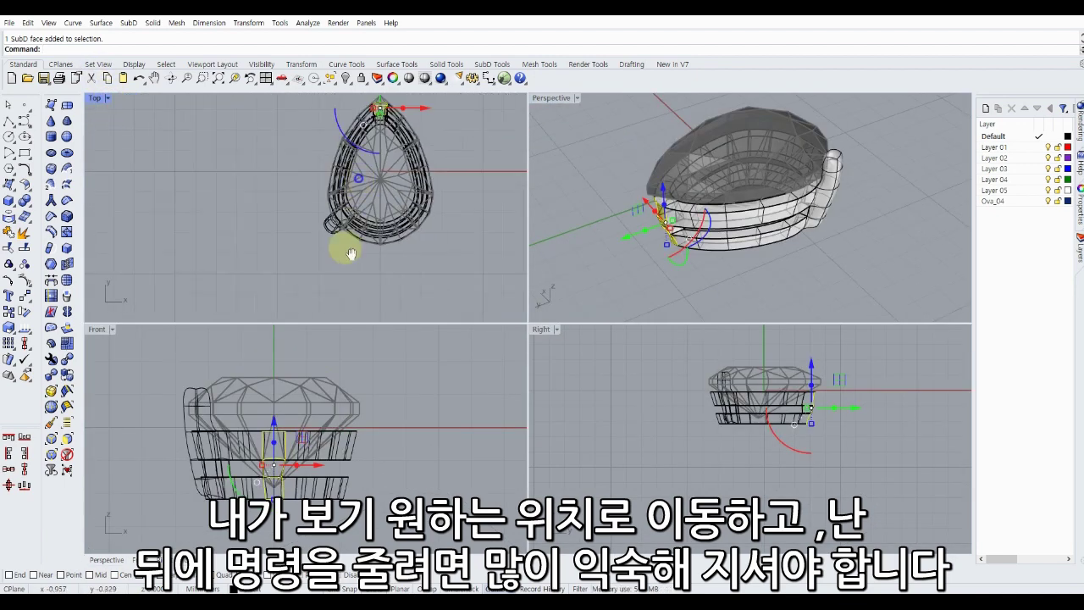
scroll(381, 182, "up", 3)
scroll(360, 184, "up", 3)
right_click_drag(359, 185, 392, 229)
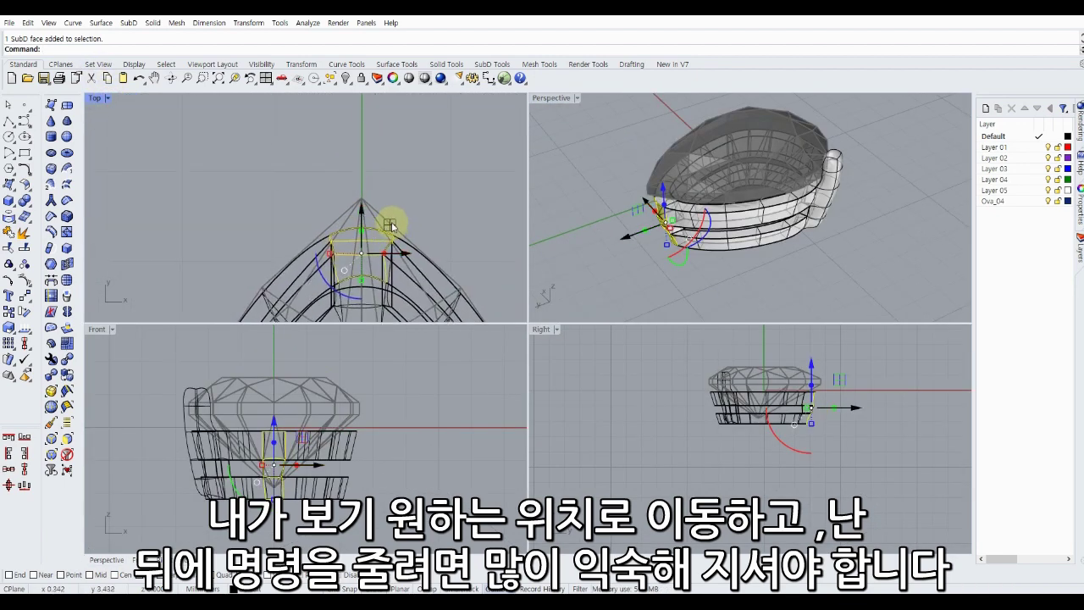
left_click_drag(392, 227, 391, 169)
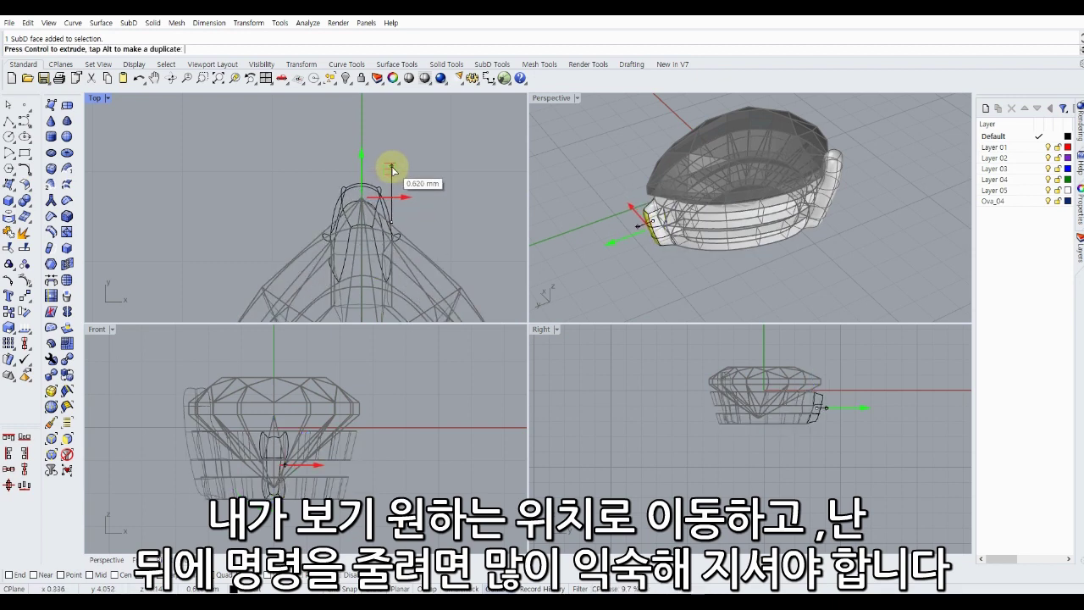
left_click_drag(390, 170, 391, 168)
left_click(594, 210)
Raise the tip face upward into a new post with the gumball.
right_click_drag(595, 211, 623, 212)
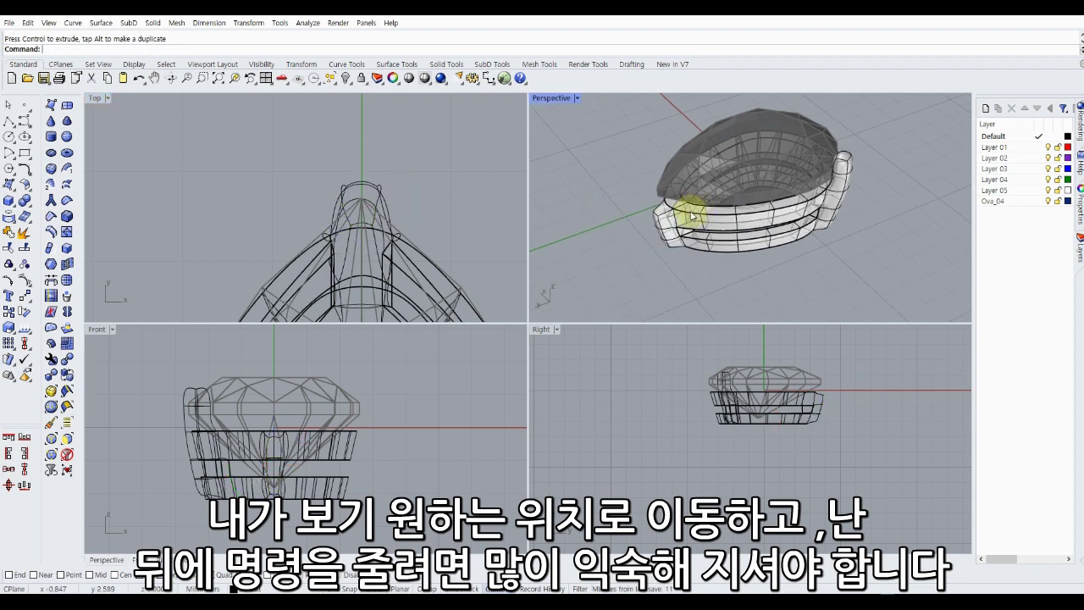
scroll(624, 211, "up", 5)
left_click(617, 211, "ctrl+shift")
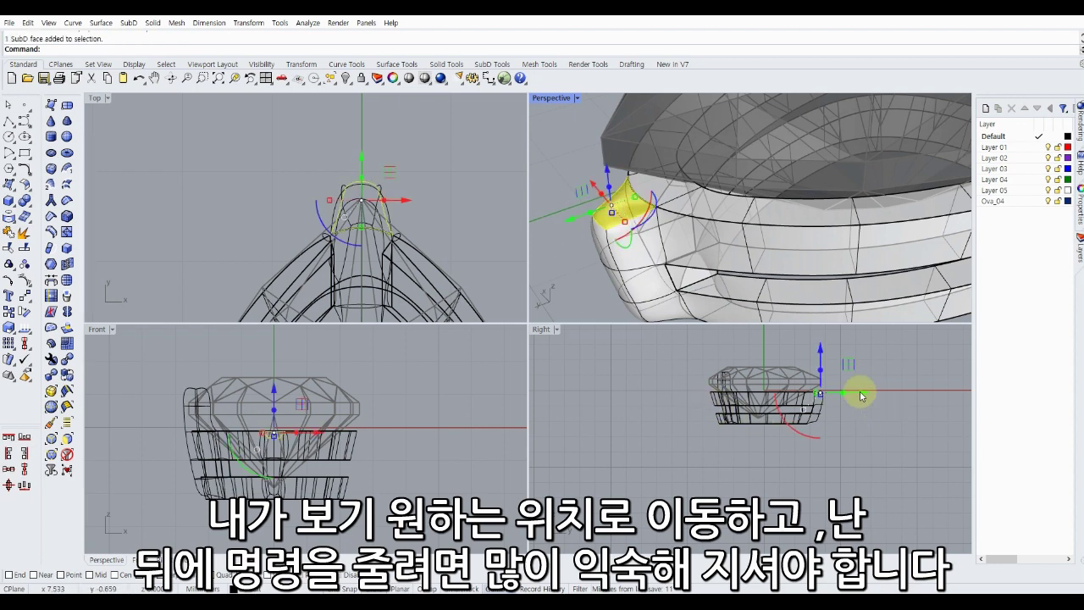
scroll(861, 396, "up", 2)
scroll(825, 439, "up", 3)
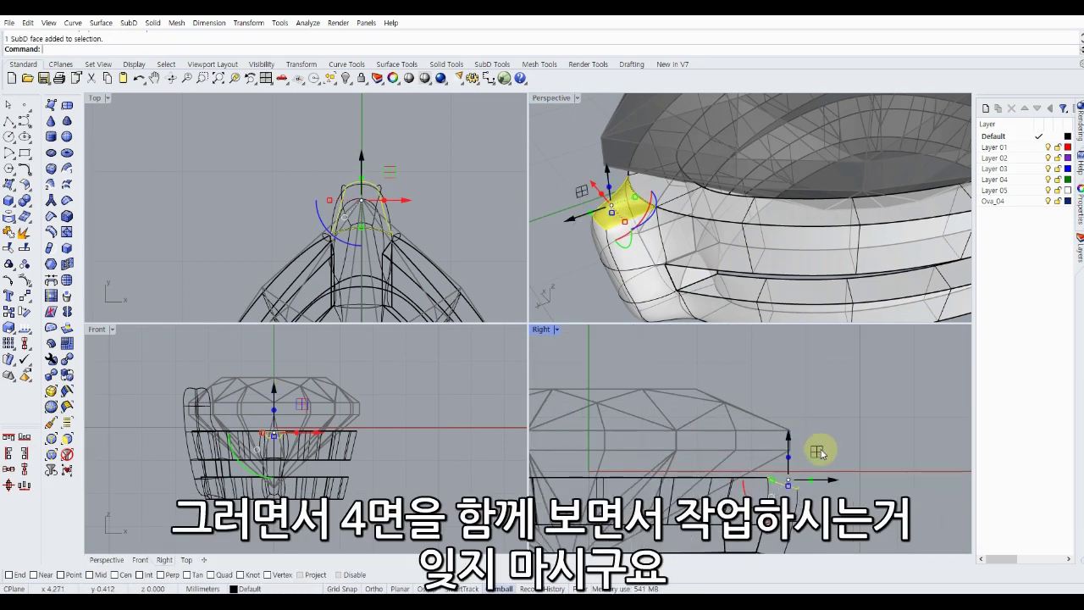
left_click_drag(821, 454, 818, 385)
Complete the post raise and clear the selection to view the whole bezel.
left_click(625, 315)
left_click(581, 297)
scroll(575, 292, "down", 5)
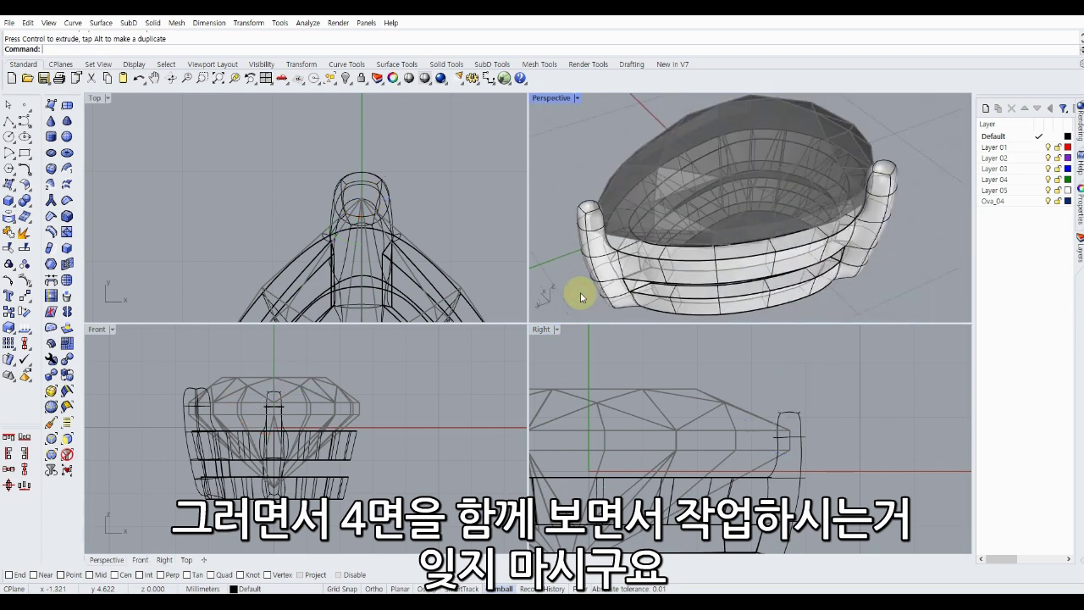
right_click_drag(573, 290, 649, 274)
scroll(445, 231, "down", 2)
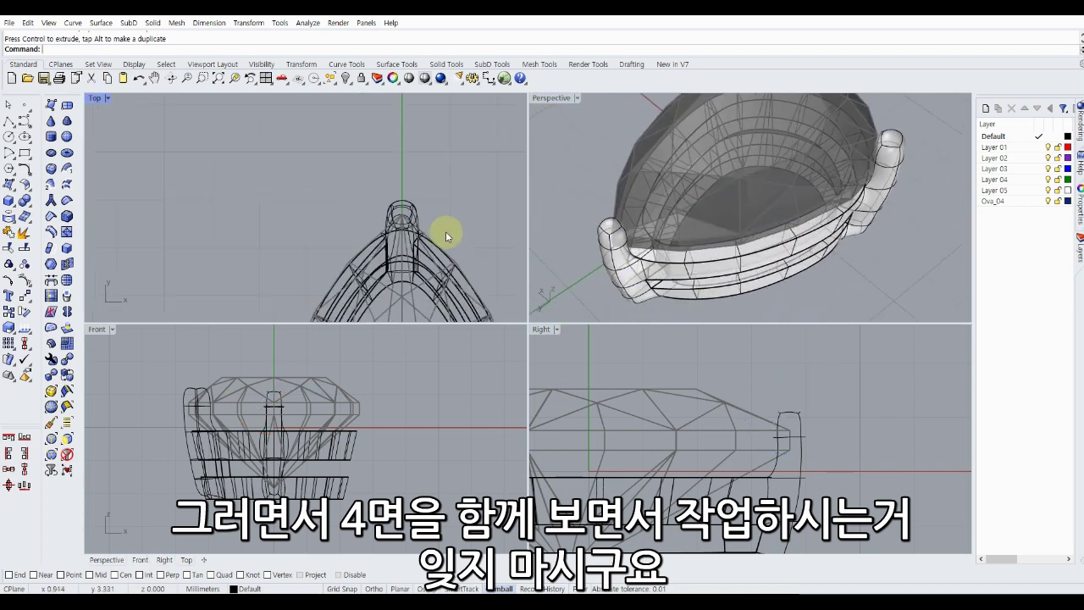
scroll(395, 145, "down", 3)
scroll(394, 145, "up", 2)
scroll(398, 163, "up", 3)
scroll(398, 163, "up", 2)
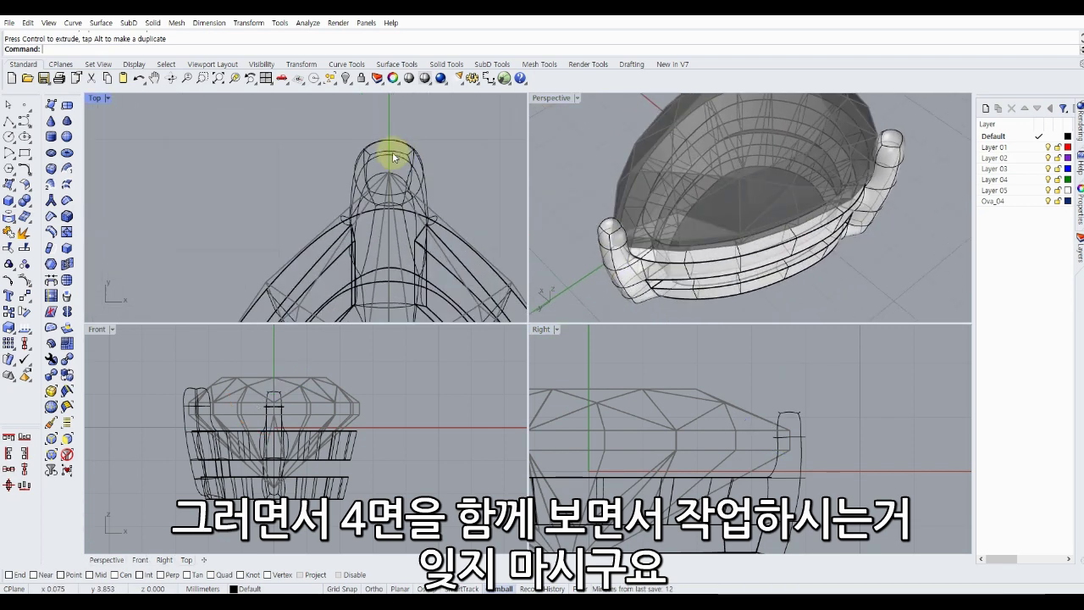
scroll(373, 144, "up", 2)
Window-select the post's two top edges in Top view and nudge them slightly.
mouse_move(409, 124)
left_mouse_down()
mouse_move(374, 144)
mouse_move(340, 140)
left_mouse_up()
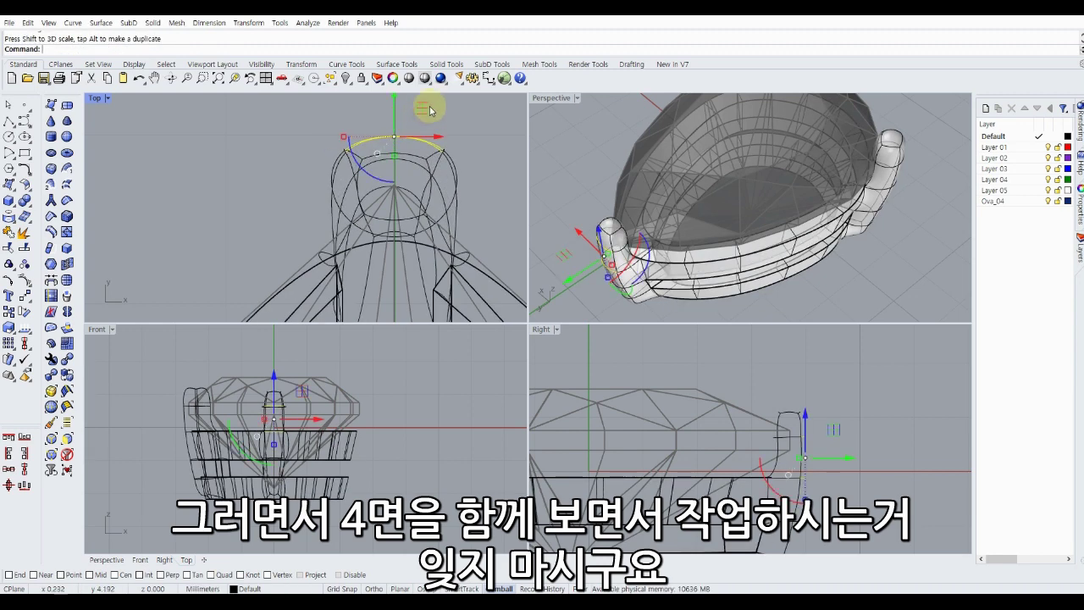
left_click(461, 152)
right_click_drag(398, 123, 392, 185)
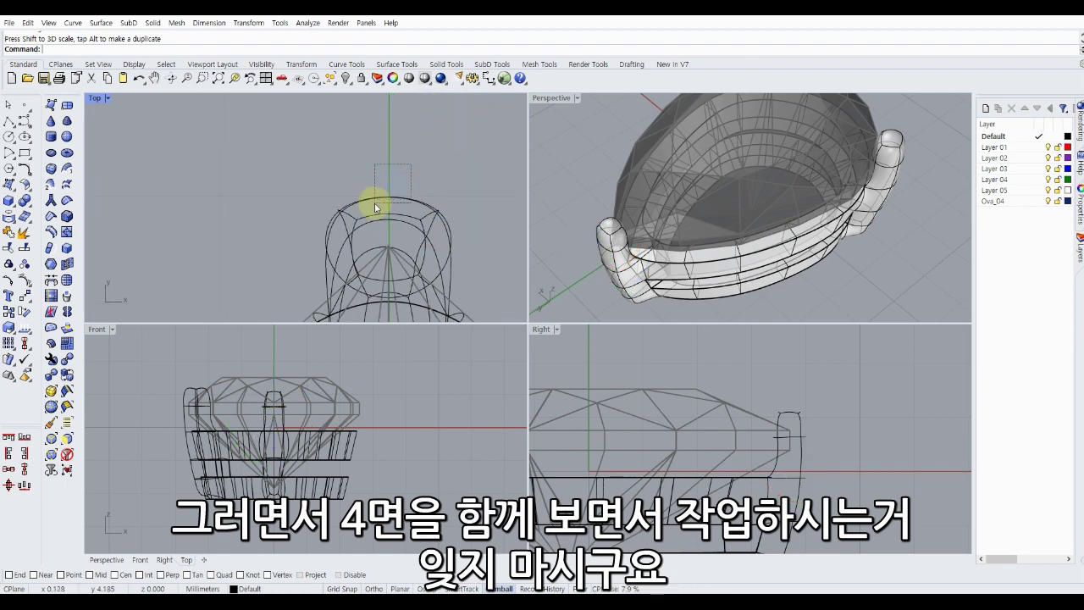
left_click_drag(375, 207, 377, 203)
left_click_drag(389, 155, 390, 146)
left_click(476, 176)
right_click_drag(587, 212, 551, 158)
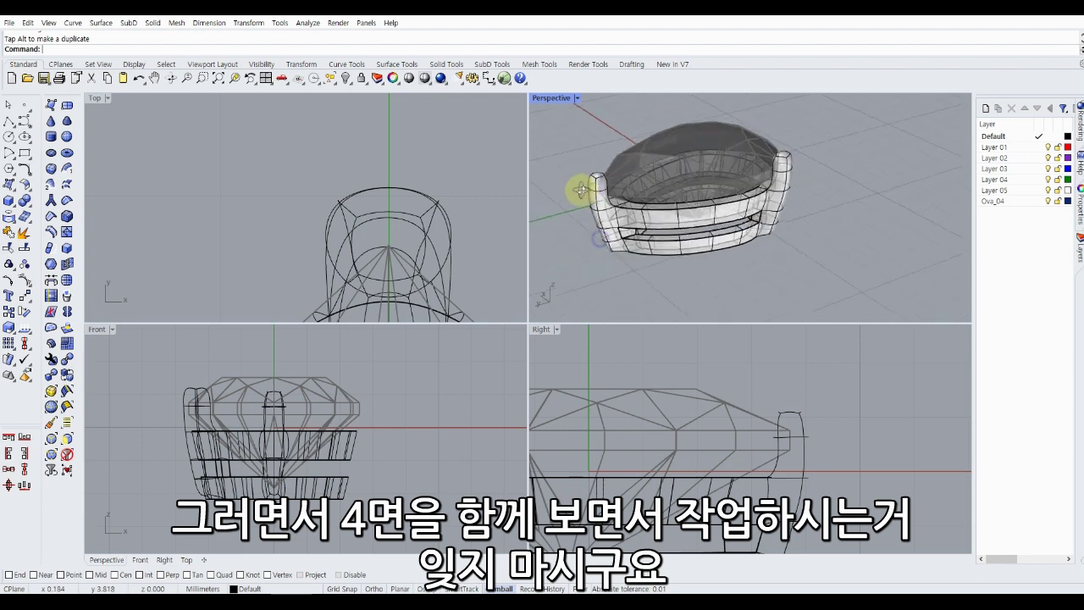
scroll(602, 222, "up", 4)
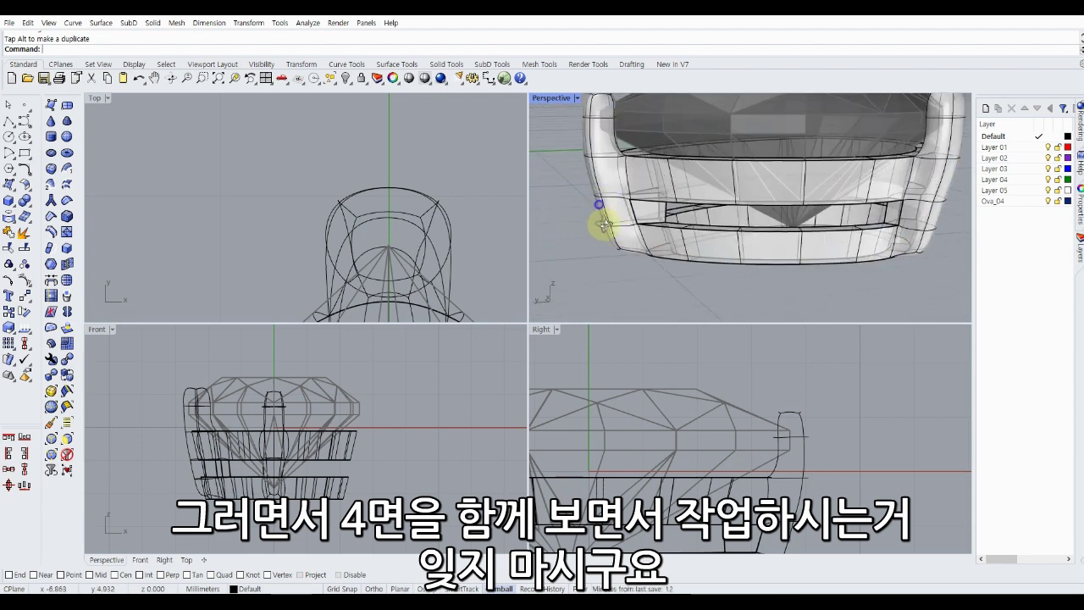
mouse_move(604, 225)
right_mouse_down()
mouse_move(580, 225)
mouse_move(688, 193)
right_mouse_up()
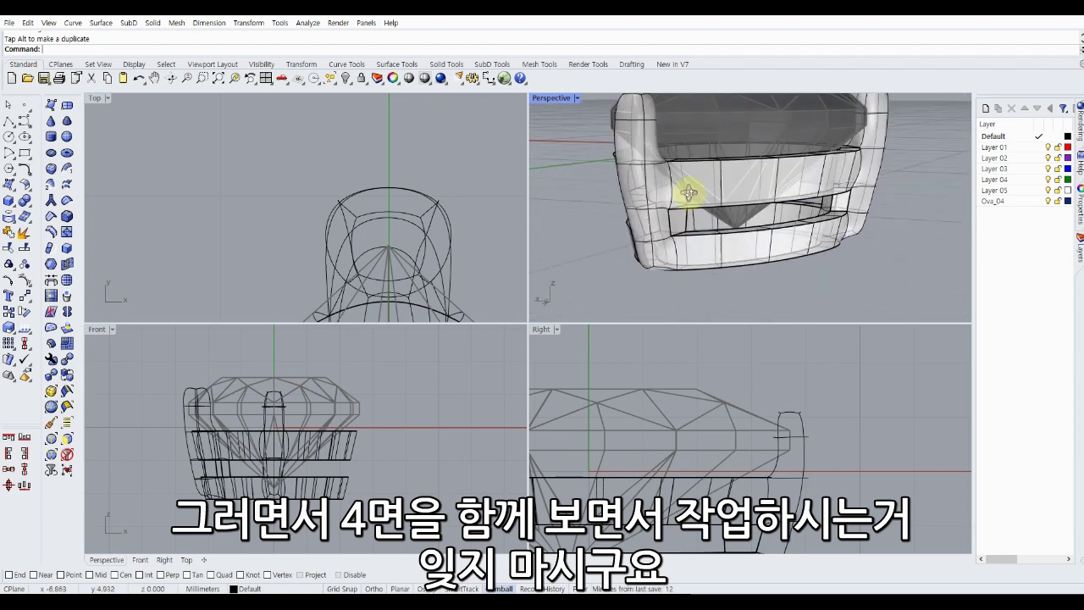
Add more post edges to the selection and crease them.
scroll(649, 230, "up", 2)
scroll(658, 242, "up", 2)
scroll(658, 230, "up", 2)
scroll(660, 212, "up", 1)
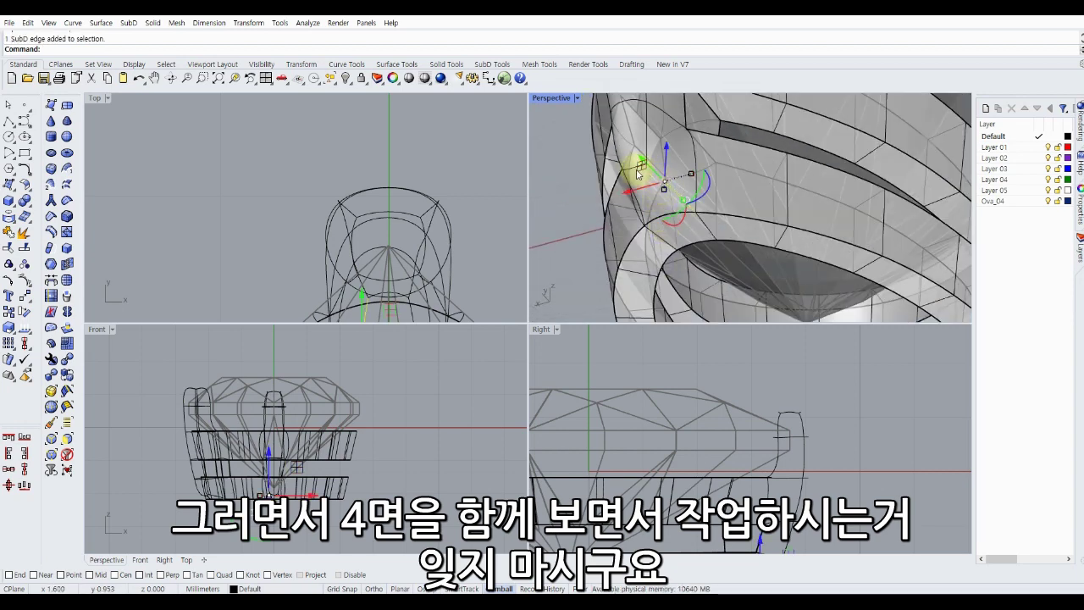
scroll(628, 183, "up", 2)
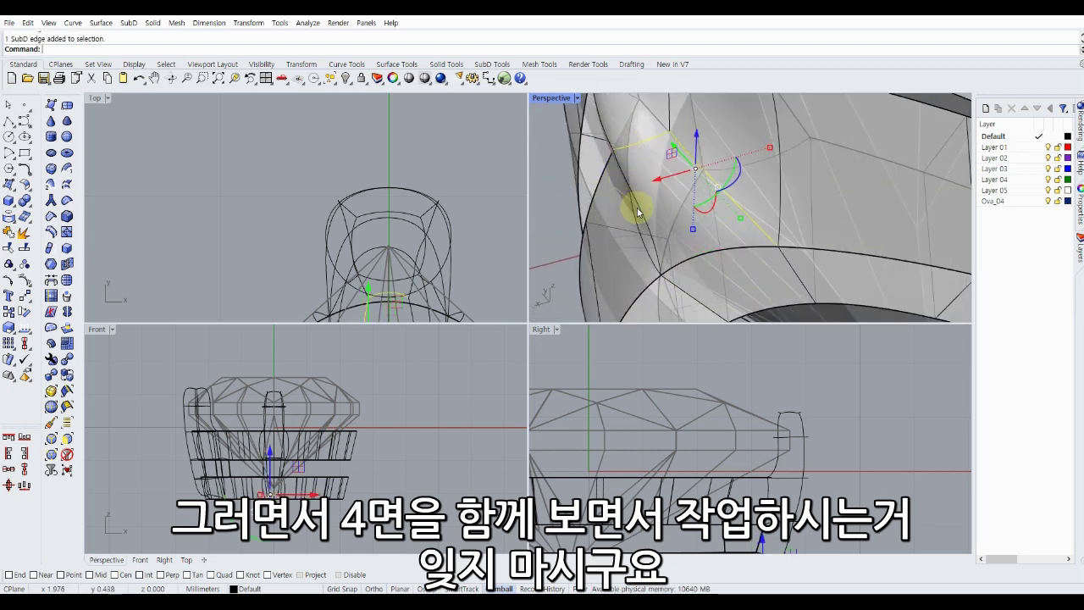
left_click(638, 210, "shift")
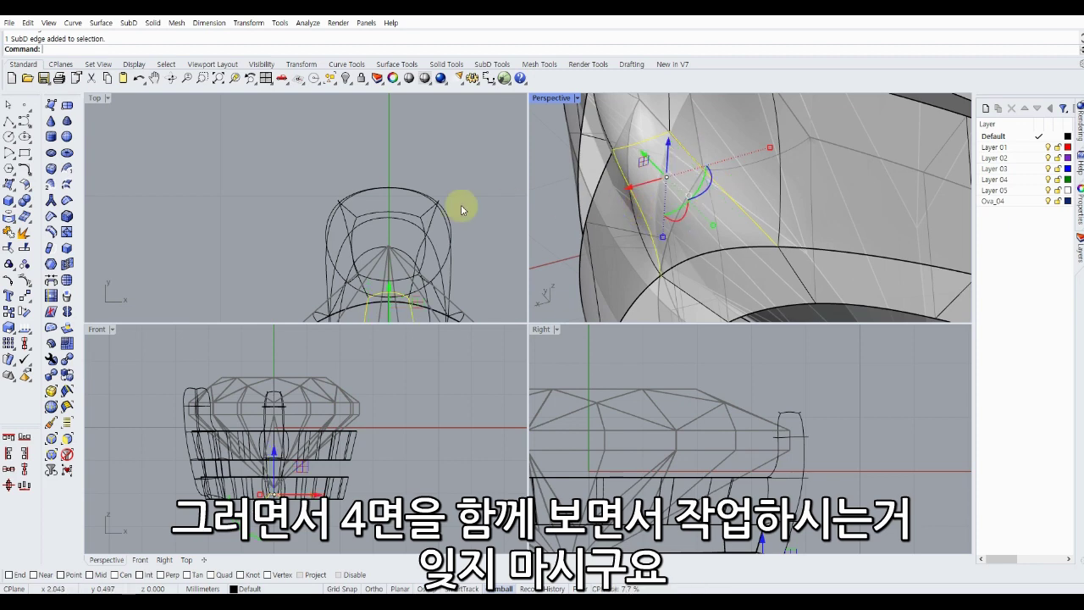
left_click(49, 218)
Crease a further edge loop after orbiting out to the whole ring.
scroll(702, 249, "down", 3)
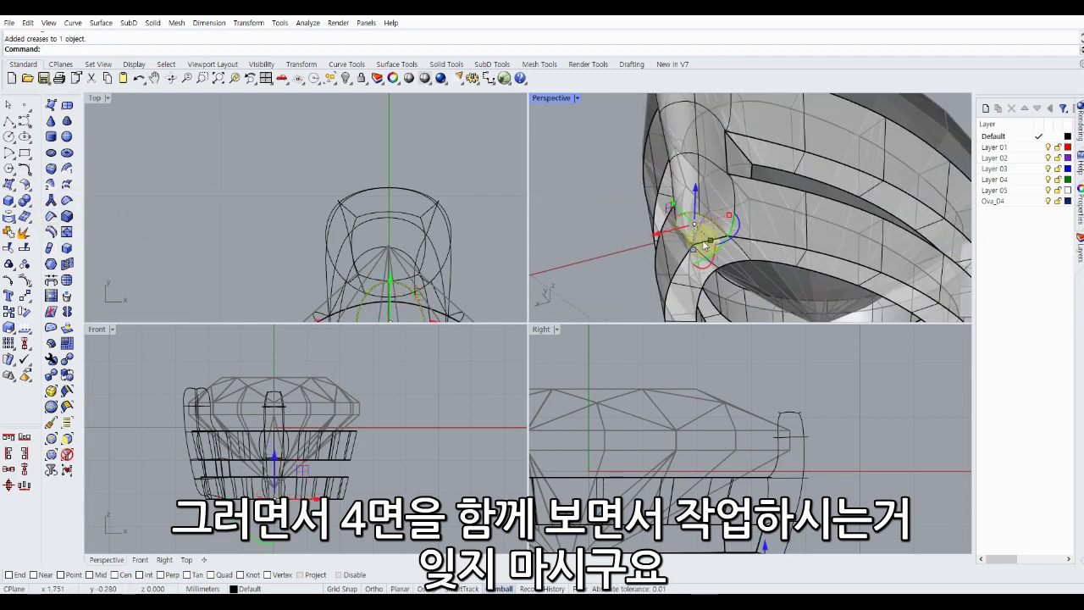
mouse_move(621, 257)
right_mouse_down("shift")
mouse_move(769, 213)
mouse_move(871, 212)
right_mouse_up("shift")
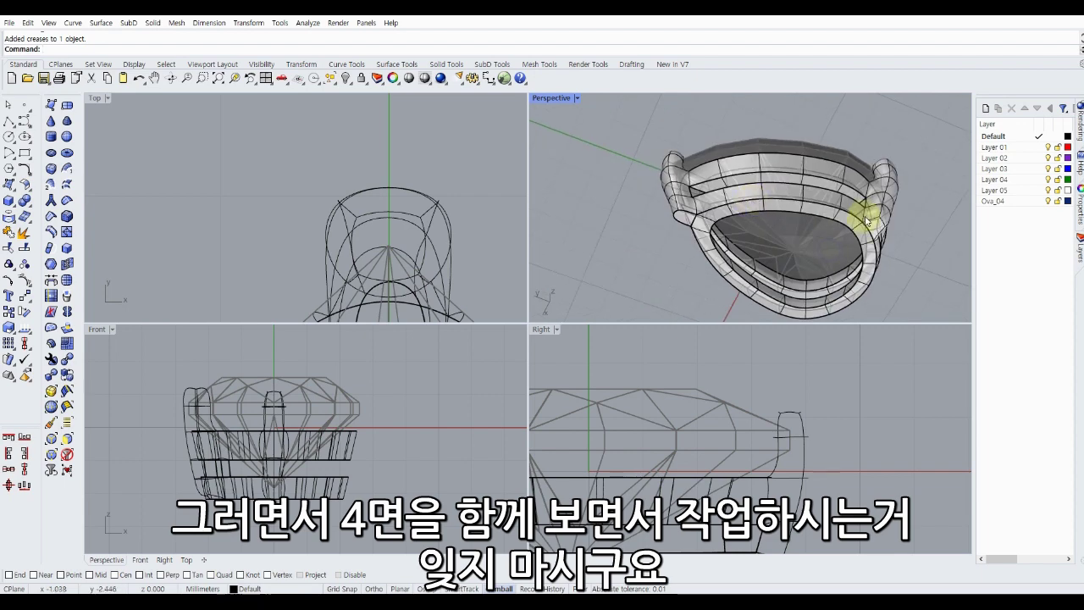
scroll(822, 212, "up", 2)
scroll(728, 201, "up", 3)
scroll(729, 201, "up", 2)
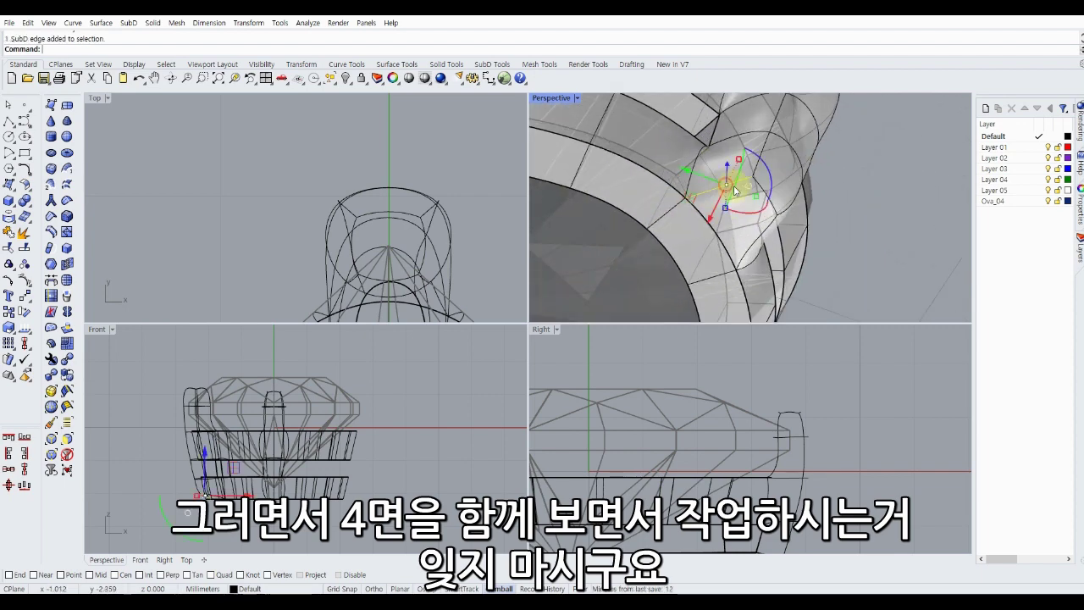
left_click_drag(752, 245, 749, 248)
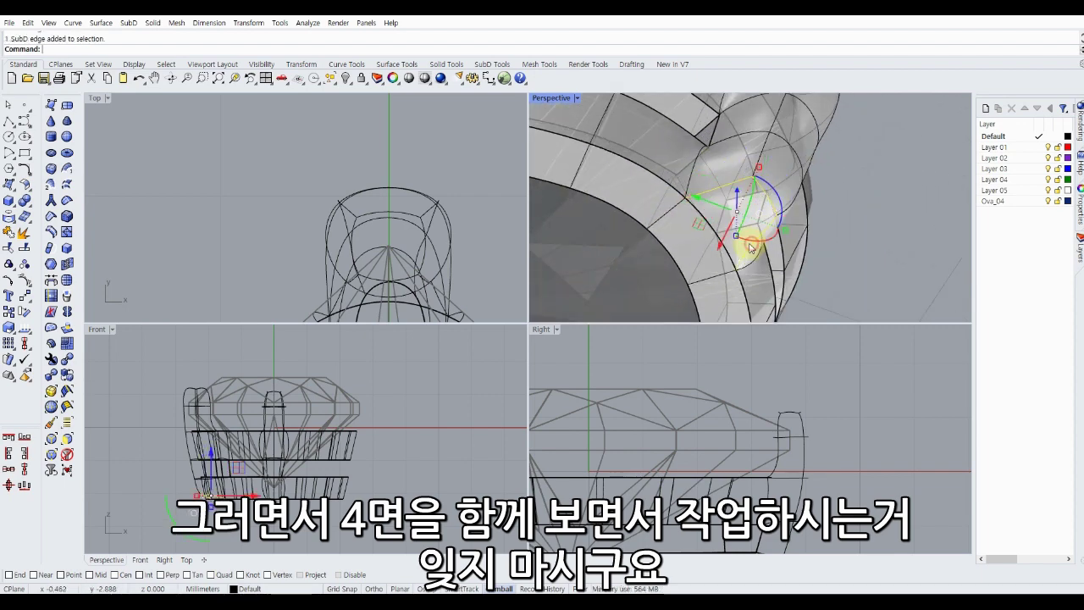
left_click(51, 217)
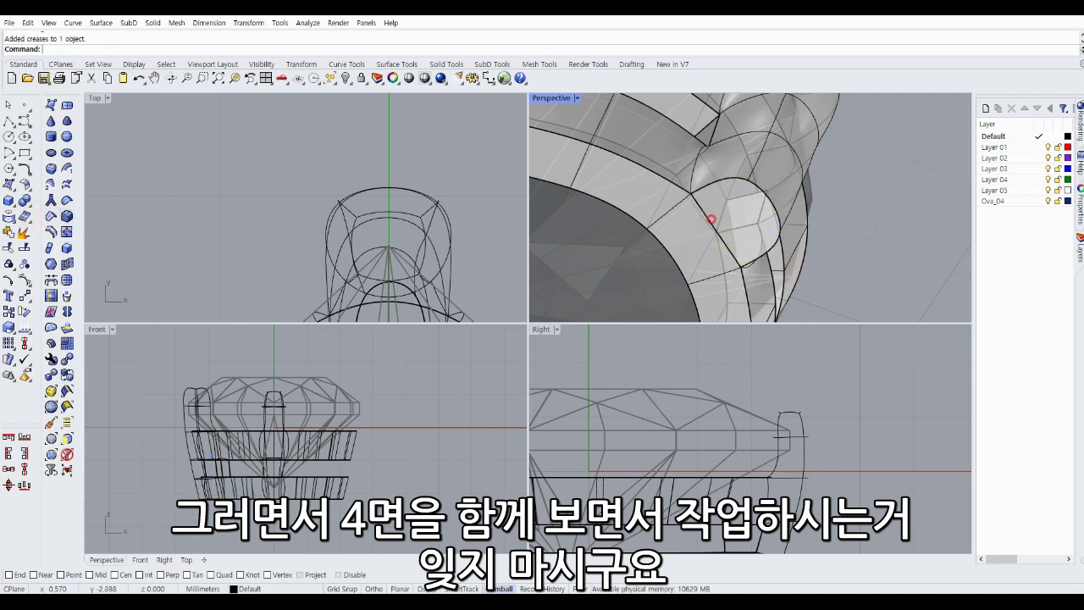
Remove the crease from another bezel edge so it smooths out.
left_click(711, 219, "ctrl+shift")
left_click(67, 200)
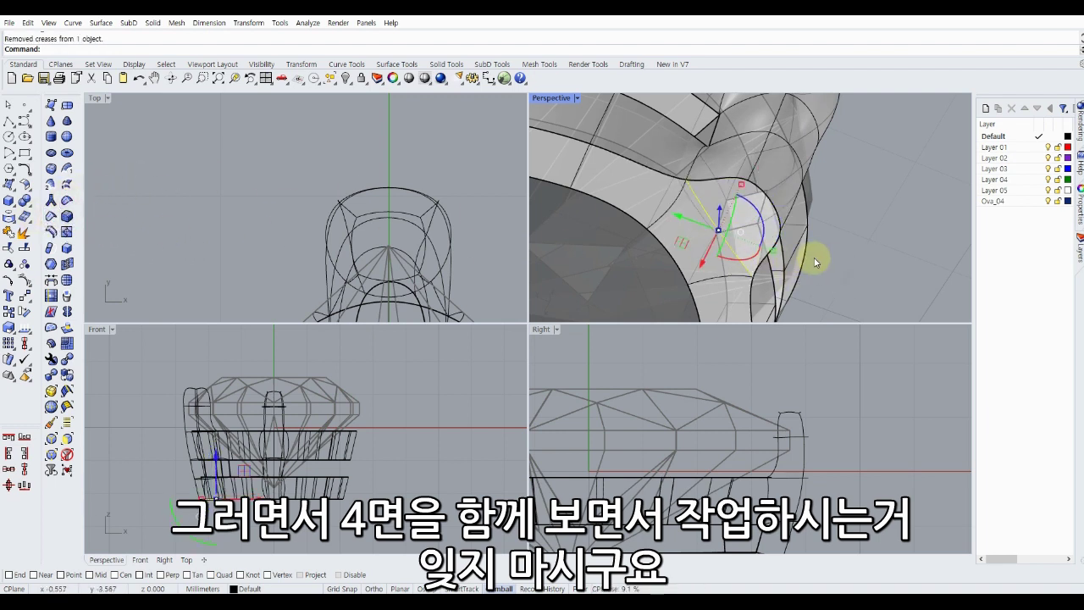
left_click(851, 260)
mouse_move(851, 260)
right_mouse_down()
mouse_move(754, 217)
mouse_move(660, 243)
mouse_move(726, 254)
mouse_move(702, 223)
mouse_move(653, 259)
mouse_move(658, 213)
mouse_move(726, 225)
right_mouse_up()
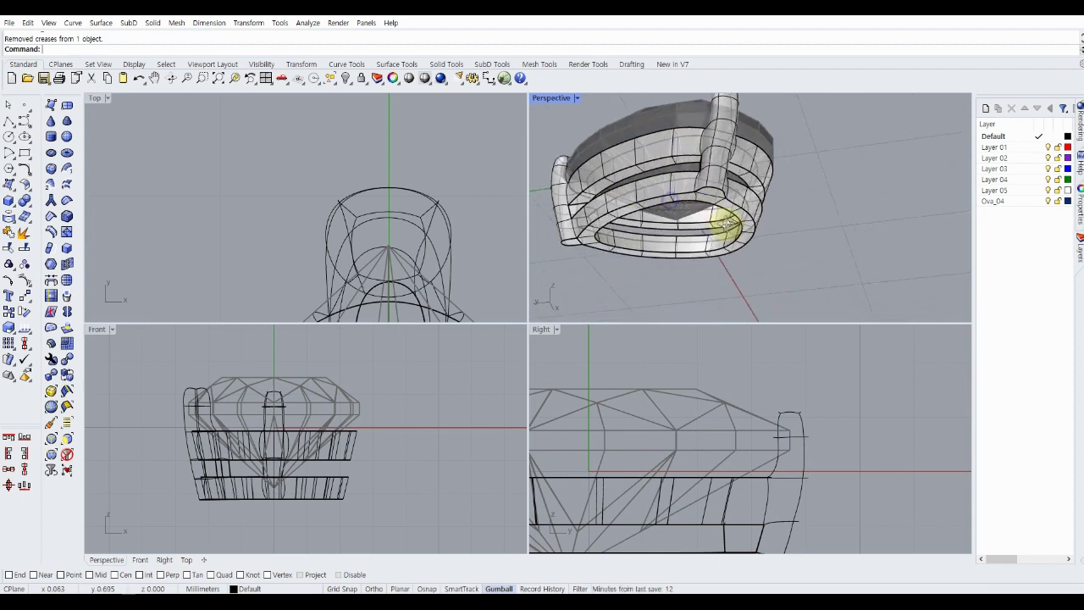
Crease an edge where the post meets the band.
scroll(726, 216, "up", 3)
scroll(723, 186, "up", 2)
scroll(726, 198, "up", 3)
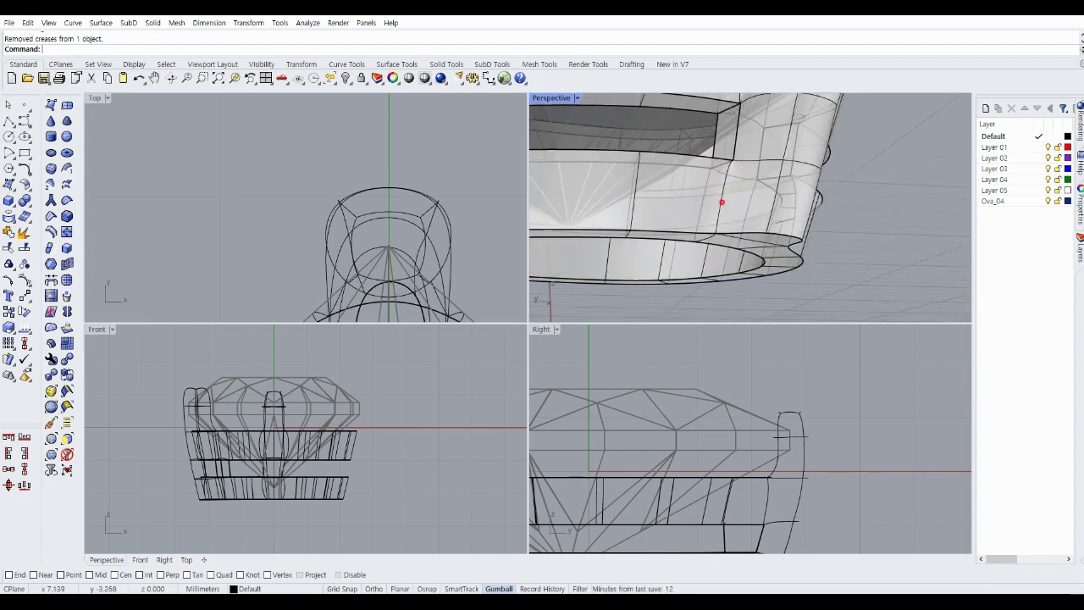
left_click(721, 201, "ctrl+shift")
mouse_move(722, 201)
right_mouse_down()
mouse_move(689, 241)
mouse_move(701, 205)
mouse_move(715, 204)
mouse_move(702, 217)
mouse_move(718, 211)
mouse_move(672, 257)
right_mouse_up()
scroll(712, 233, "down", 3)
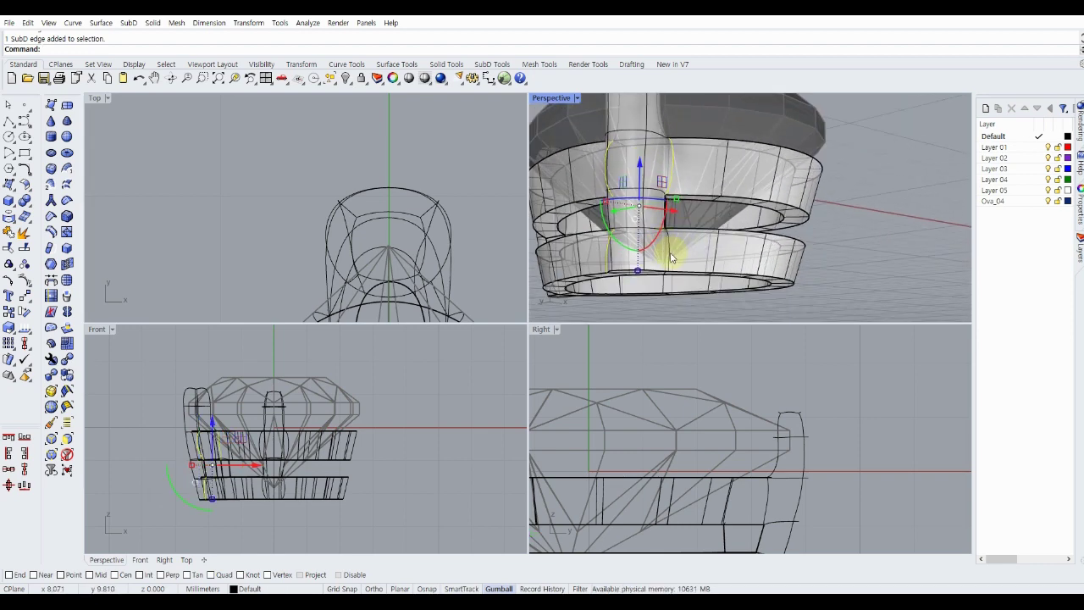
scroll(670, 258, "up", 4)
left_click(671, 245, "shift")
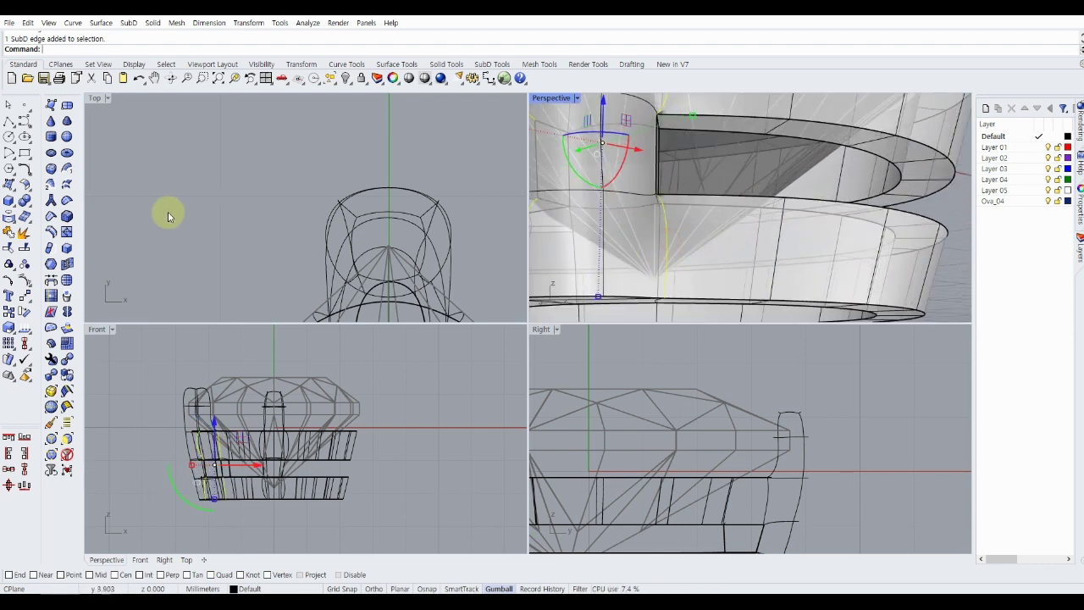
left_click(52, 216)
Select three edges at the post's base and crease them all.
mouse_move(750, 243)
right_mouse_down()
mouse_move(737, 249)
mouse_move(806, 264)
mouse_move(784, 165)
mouse_move(825, 213)
right_mouse_up()
left_click(867, 276)
scroll(867, 277, "down", 5)
mouse_move(867, 277)
right_mouse_down()
mouse_move(612, 212)
mouse_move(657, 230)
mouse_move(596, 167)
right_mouse_up()
scroll(596, 166, "up", 5)
left_click(600, 175, "ctrl+shift")
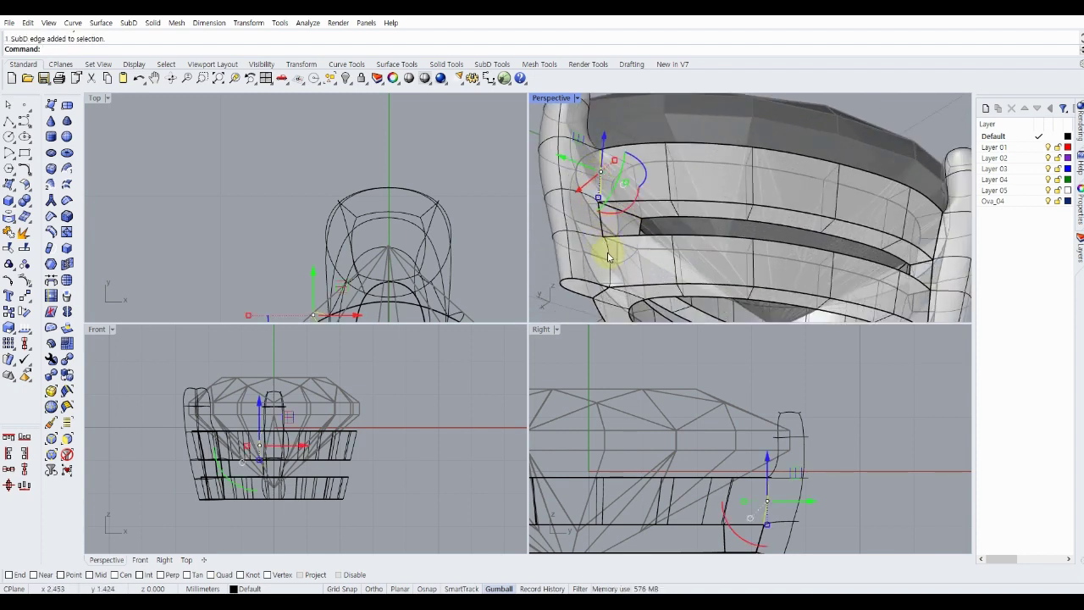
left_click(594, 267, "ctrl+shift")
scroll(581, 249, "down", 5)
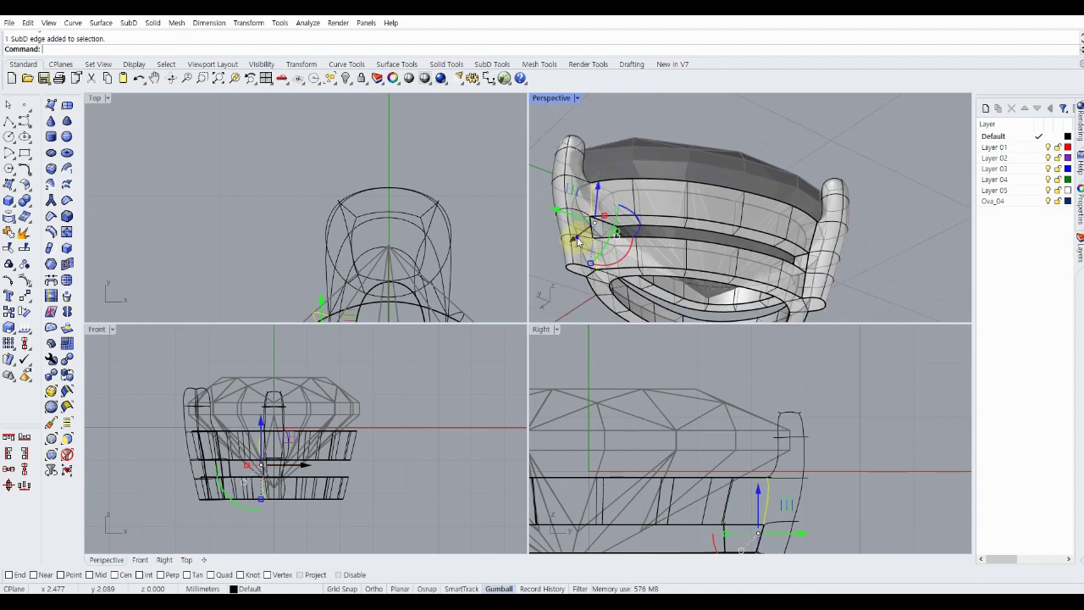
mouse_move(576, 242)
right_mouse_down()
mouse_move(768, 279)
mouse_move(835, 206)
right_mouse_up()
scroll(805, 180, "up", 5)
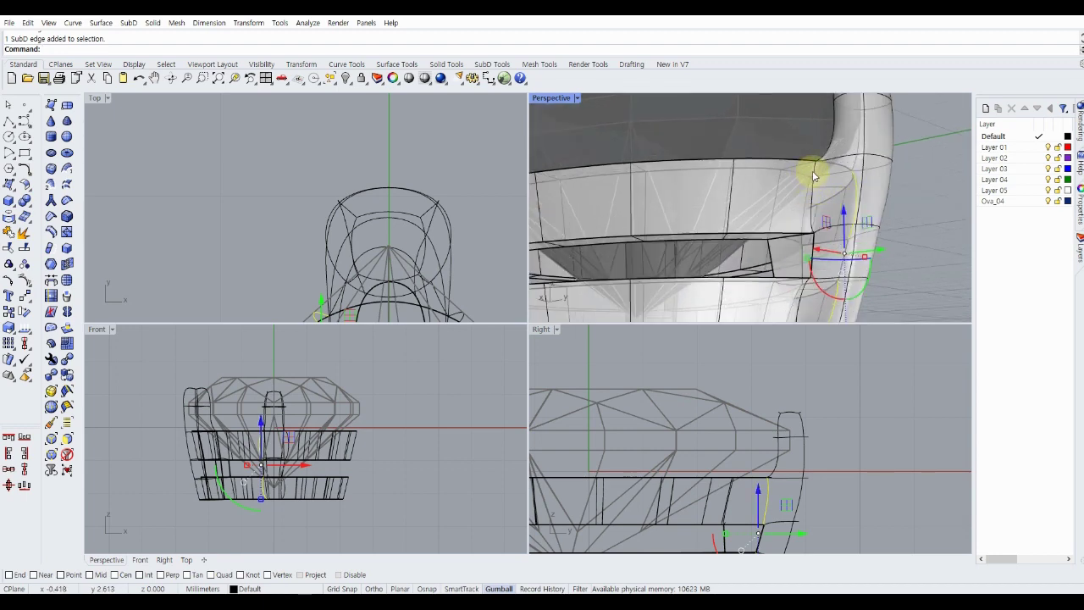
left_click(814, 175, "ctrl+shift")
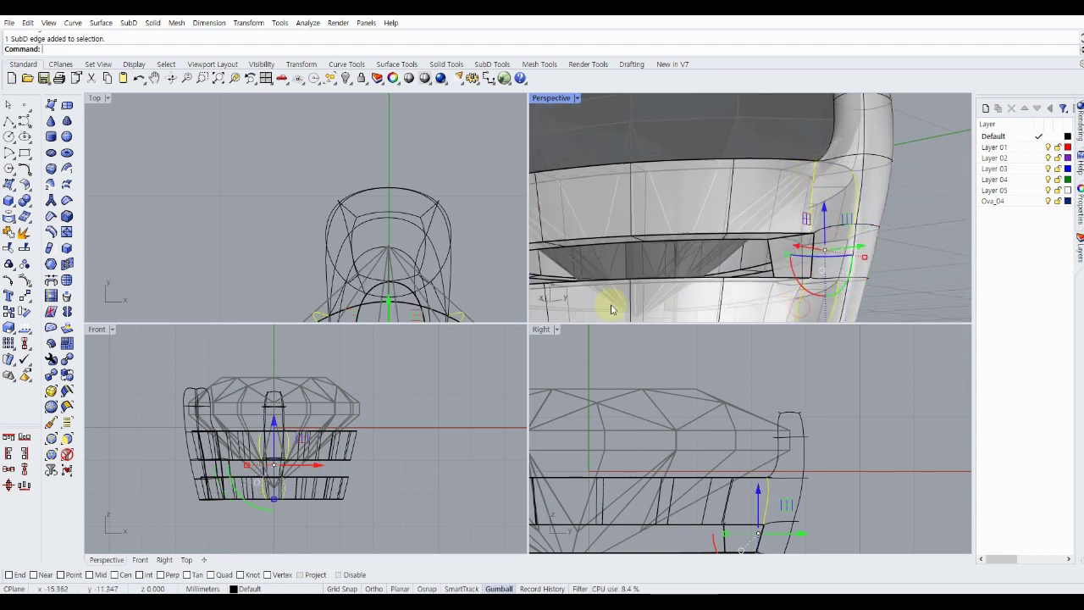
left_click(50, 217)
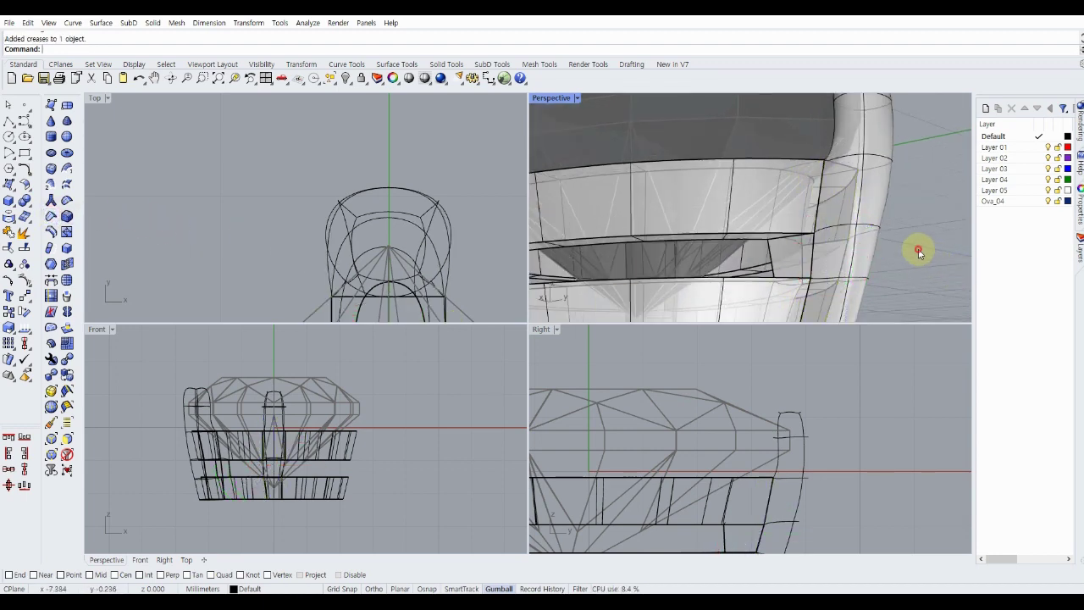
Select the whole bezel ring.
scroll(919, 229, "down", 5)
scroll(914, 218, "down", 2)
scroll(913, 217, "up", 3)
scroll(895, 206, "up", 3)
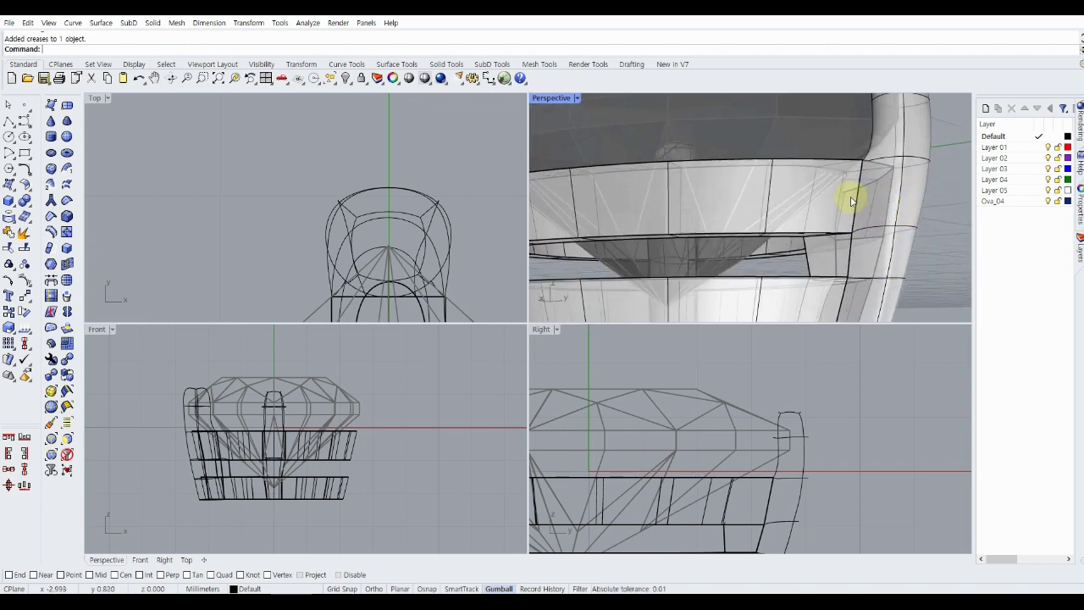
right_click_drag(852, 194, 718, 228)
scroll(703, 212, "down", 3)
scroll(677, 195, "down", 1)
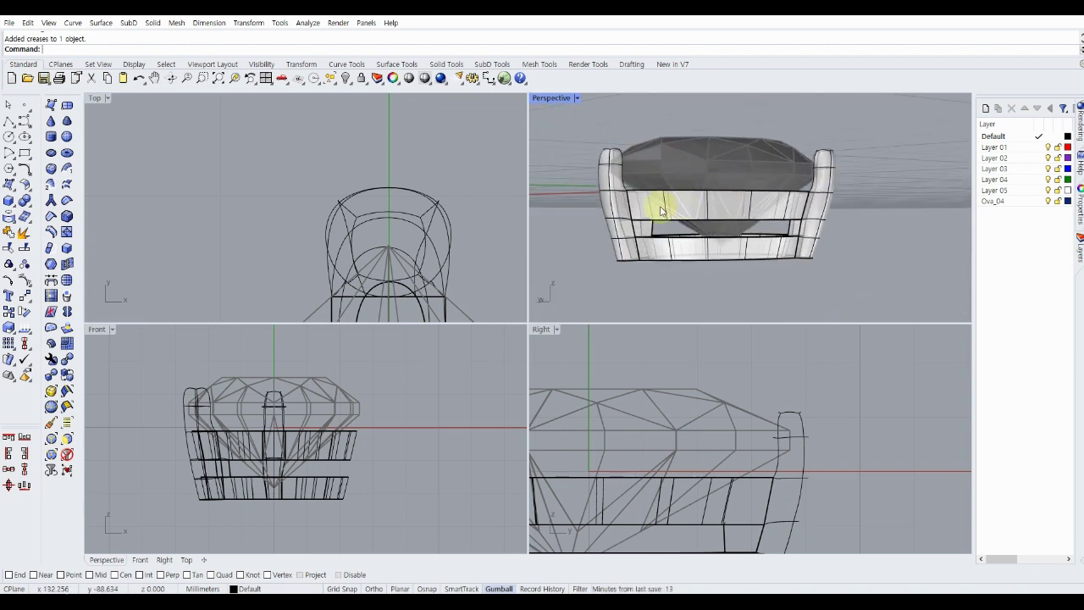
left_click(649, 213)
Reflect the ring across the Y axis in Top view using Grid Snap, keeping one side.
scroll(239, 177, "down", 3)
scroll(212, 201, "down", 3)
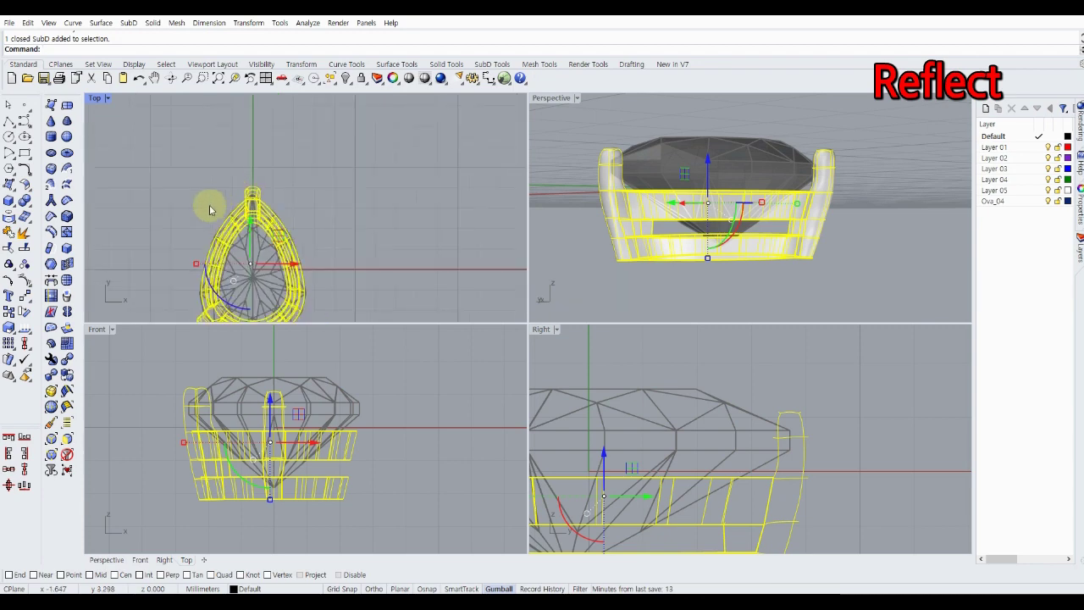
scroll(94, 257, "up", 2)
left_click(68, 312)
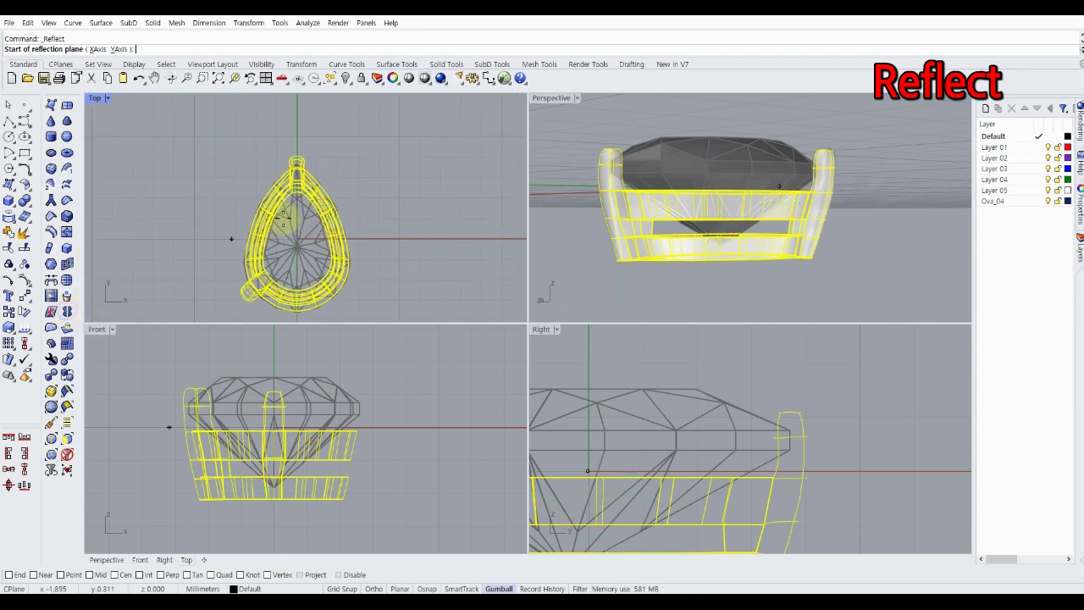
left_click(342, 588)
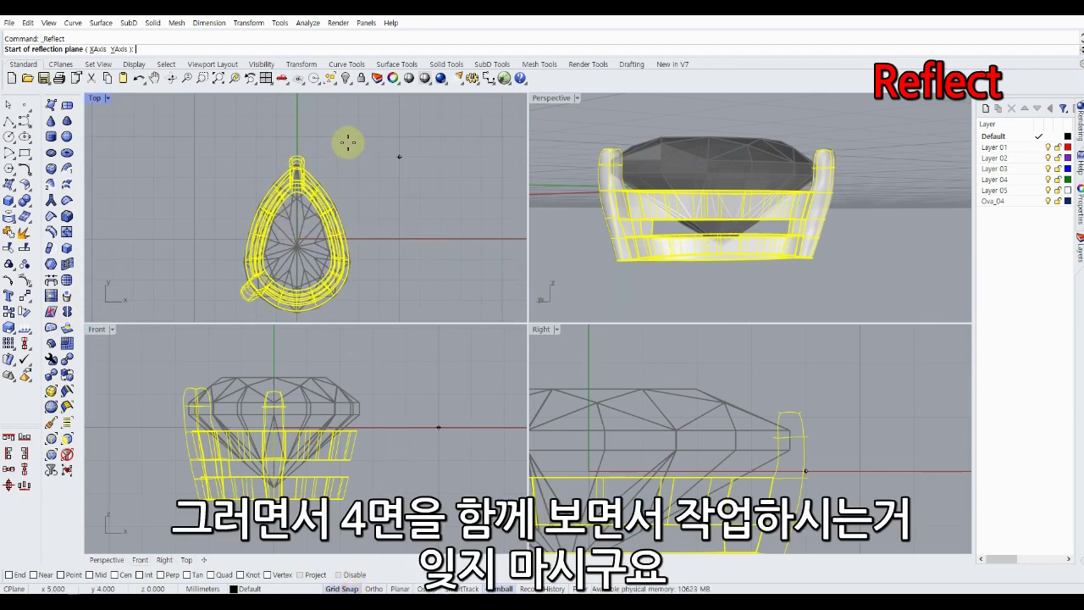
left_click(297, 140)
right_click_drag(295, 218, 305, 147)
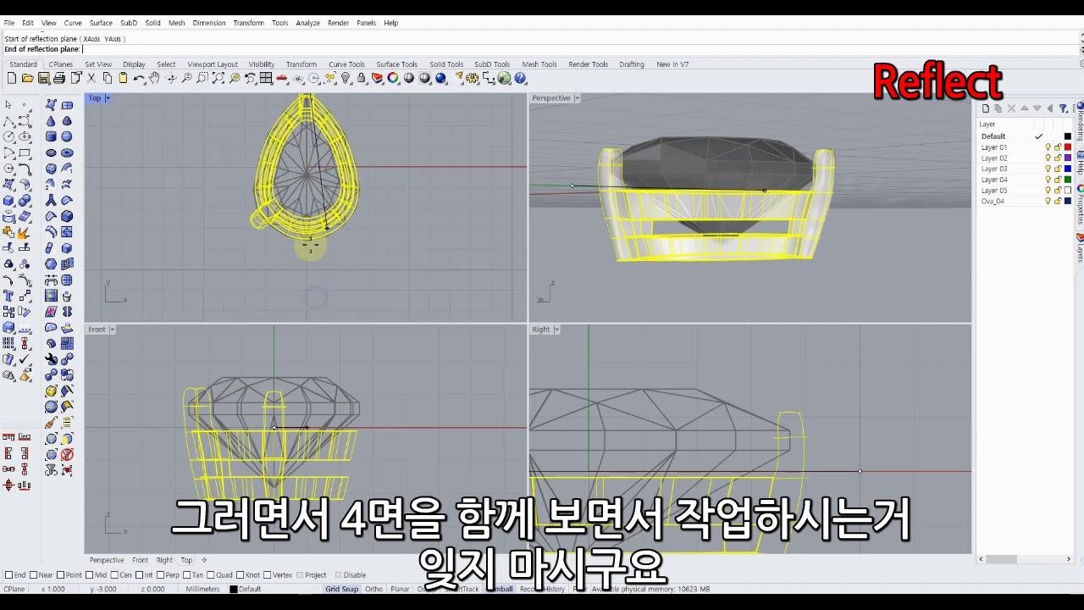
left_click(307, 284)
left_click(243, 186)
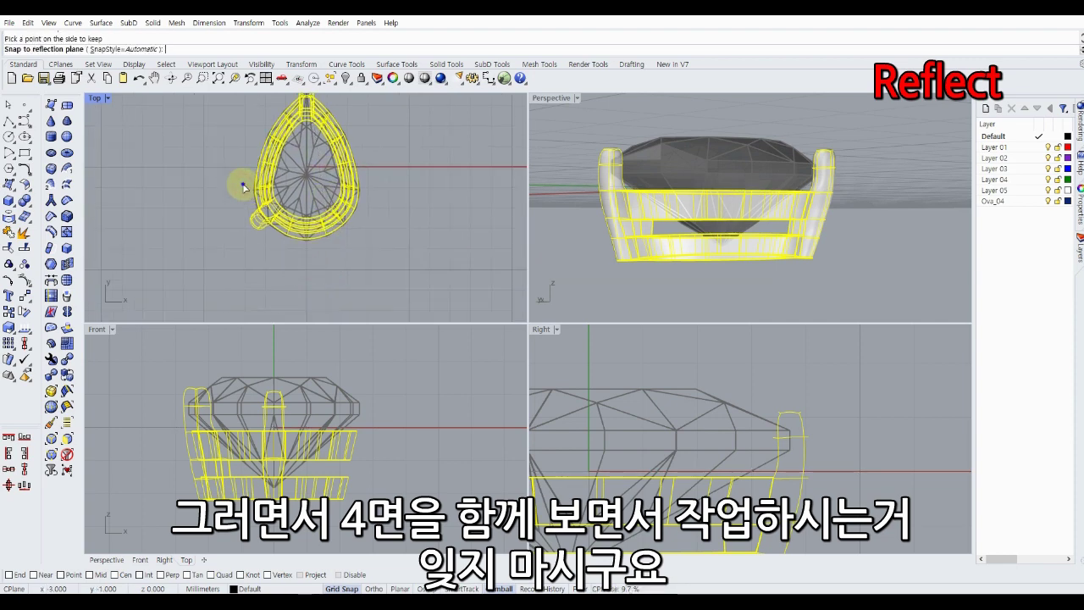
left_click(585, 218)
mouse_move(593, 194)
right_mouse_down()
mouse_move(773, 229)
mouse_move(645, 242)
mouse_move(770, 213)
mouse_move(653, 229)
mouse_move(830, 222)
mouse_move(646, 223)
mouse_move(619, 234)
mouse_move(612, 261)
mouse_move(653, 242)
mouse_move(669, 209)
mouse_move(665, 242)
mouse_move(686, 226)
mouse_move(769, 212)
mouse_move(708, 209)
right_mouse_up()
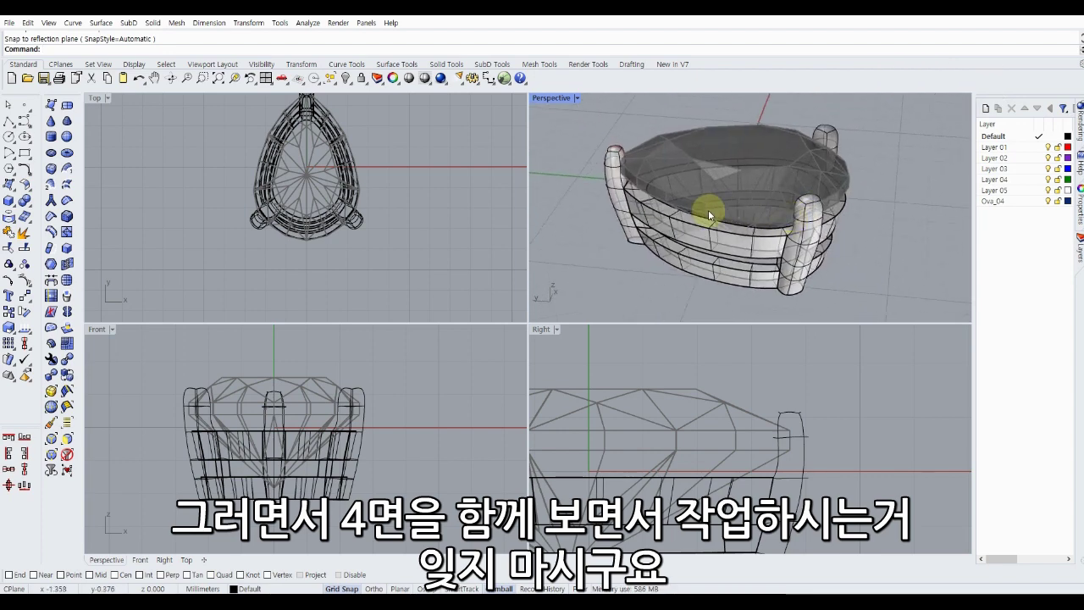
Delete the two neighbouring band faces beside the post.
mouse_move(662, 237)
right_mouse_down()
mouse_move(725, 229)
mouse_move(799, 189)
mouse_move(723, 181)
mouse_move(738, 170)
right_mouse_up()
scroll(721, 216, "up", 5)
scroll(711, 227, "up", 2)
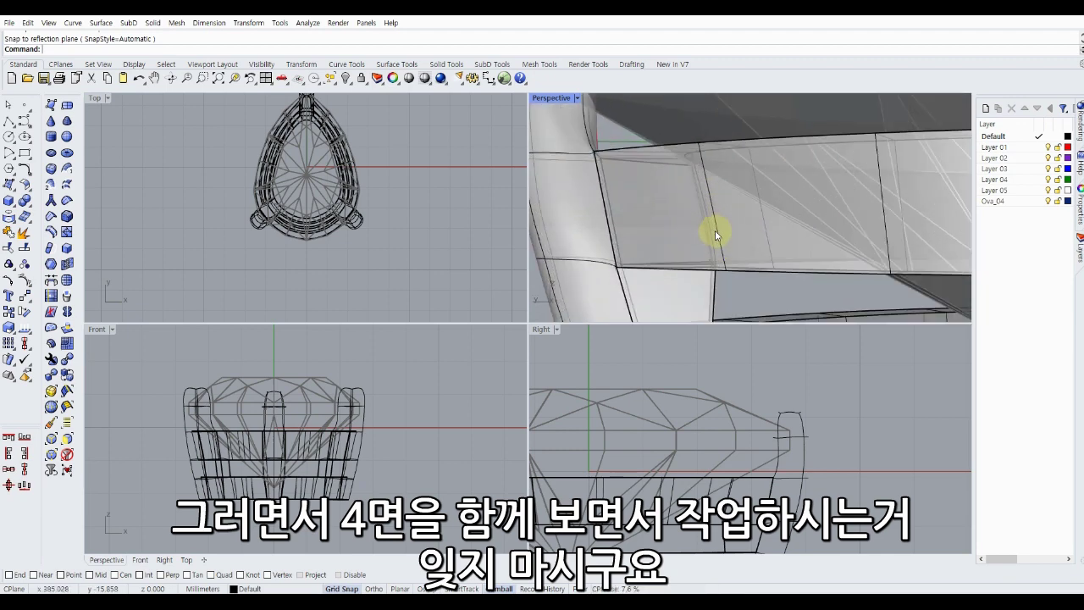
mouse_move(715, 231)
right_mouse_down()
mouse_move(779, 175)
mouse_move(721, 186)
mouse_move(694, 174)
mouse_move(771, 220)
mouse_move(774, 194)
mouse_move(757, 242)
mouse_move(757, 181)
mouse_move(719, 194)
mouse_move(791, 194)
right_mouse_up()
left_click(849, 191, "ctrl+shift")
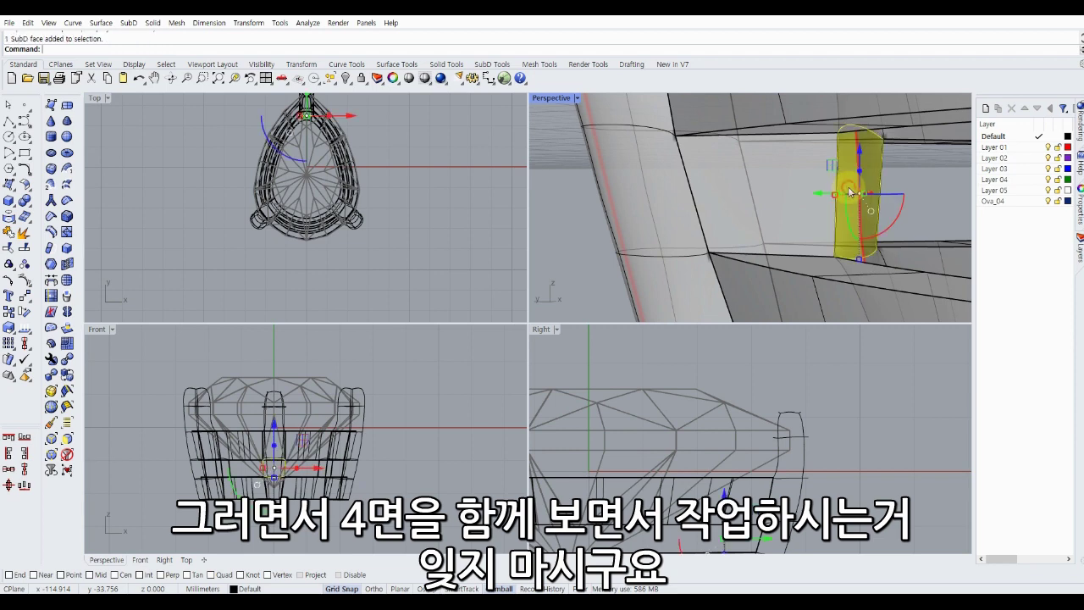
key("Delete")
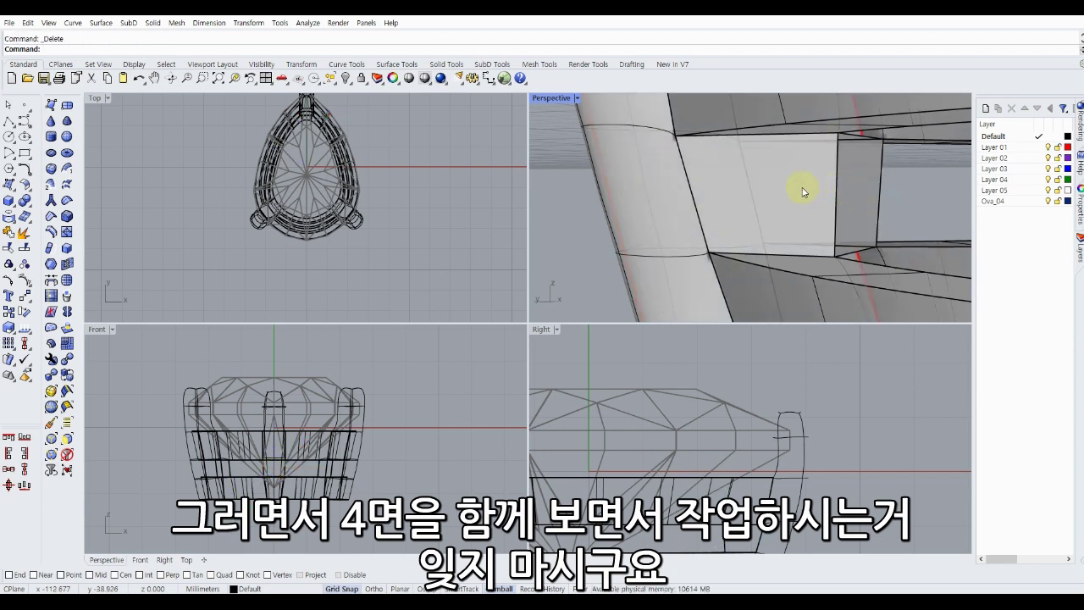
left_click(803, 191, "ctrl+shift")
key("Delete")
Maximize the Perspective view and zoom in on the band opening.
mouse_move(798, 184)
right_mouse_down()
mouse_move(718, 197)
mouse_move(900, 230)
mouse_move(856, 230)
mouse_move(842, 206)
right_mouse_up()
scroll(842, 206, "up", 3)
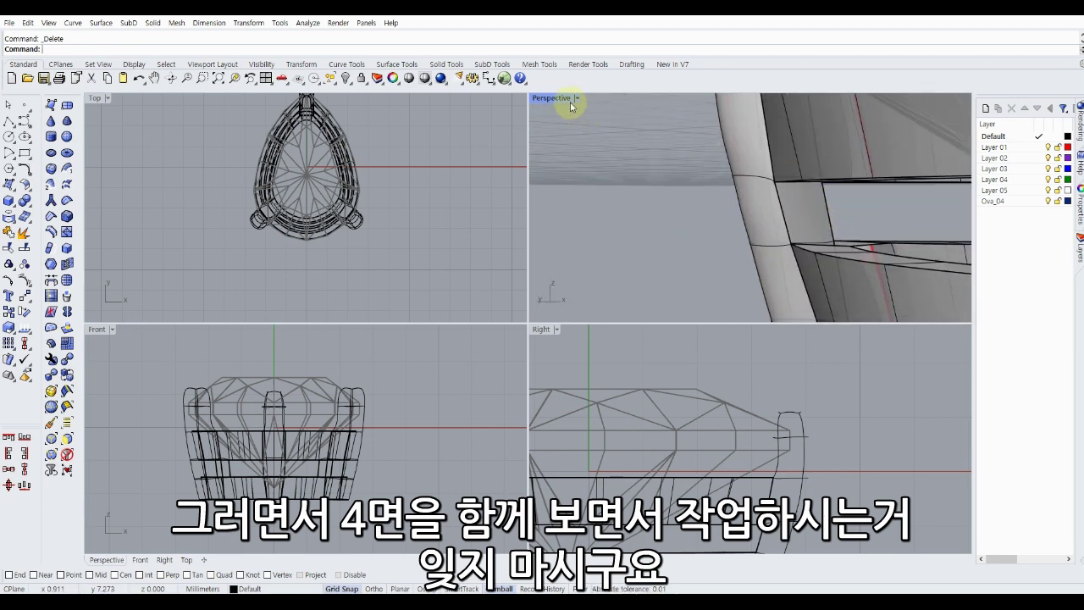
double_click(563, 101)
mouse_move(459, 283)
right_mouse_down()
mouse_move(395, 249)
mouse_move(375, 259)
mouse_move(406, 249)
mouse_move(467, 283)
right_mouse_up()
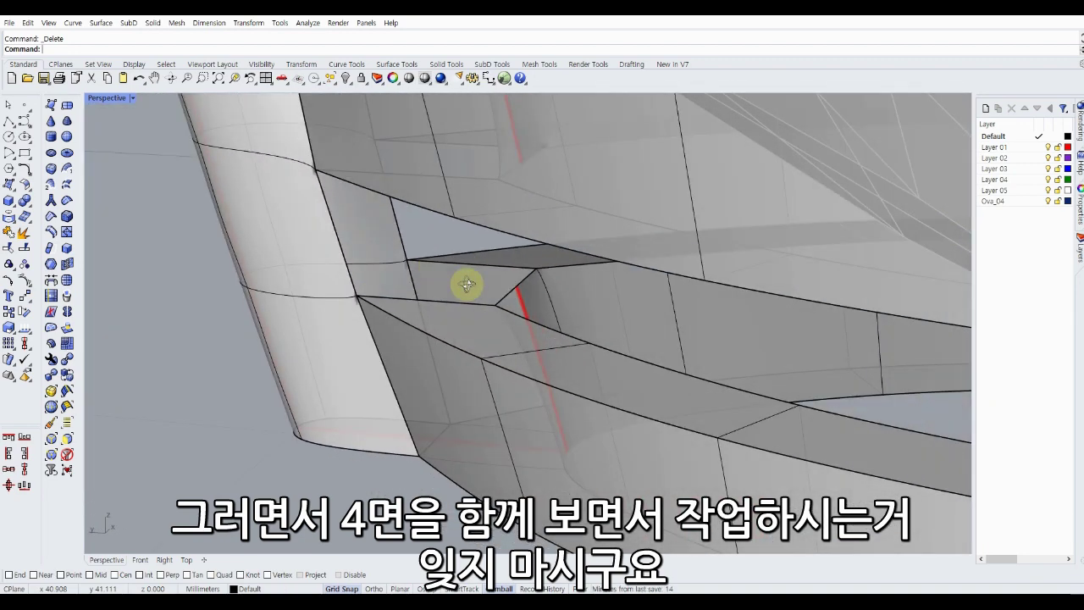
scroll(431, 268, "up", 2)
scroll(412, 291, "up", 3)
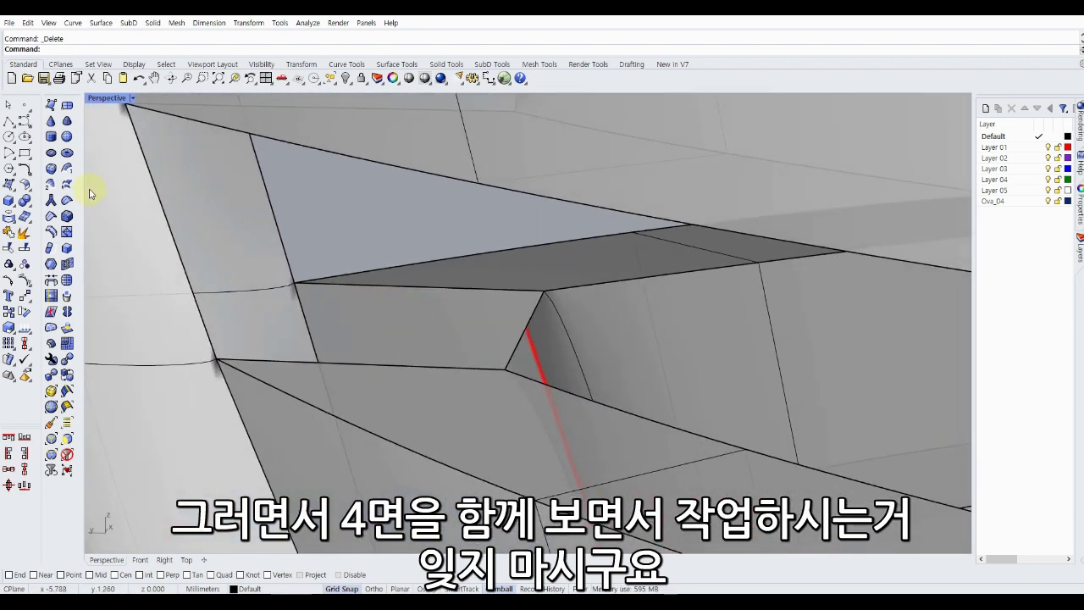
Bridge the band gap between its opposite edges and crease the new corner edge sharp.
left_click(51, 288)
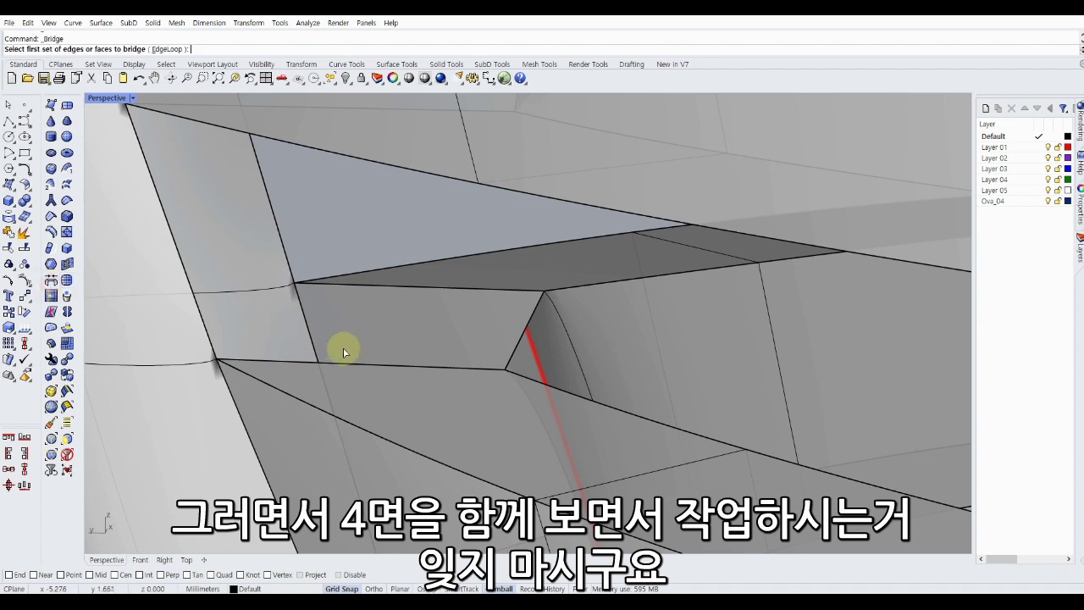
left_click(353, 365)
key("Return")
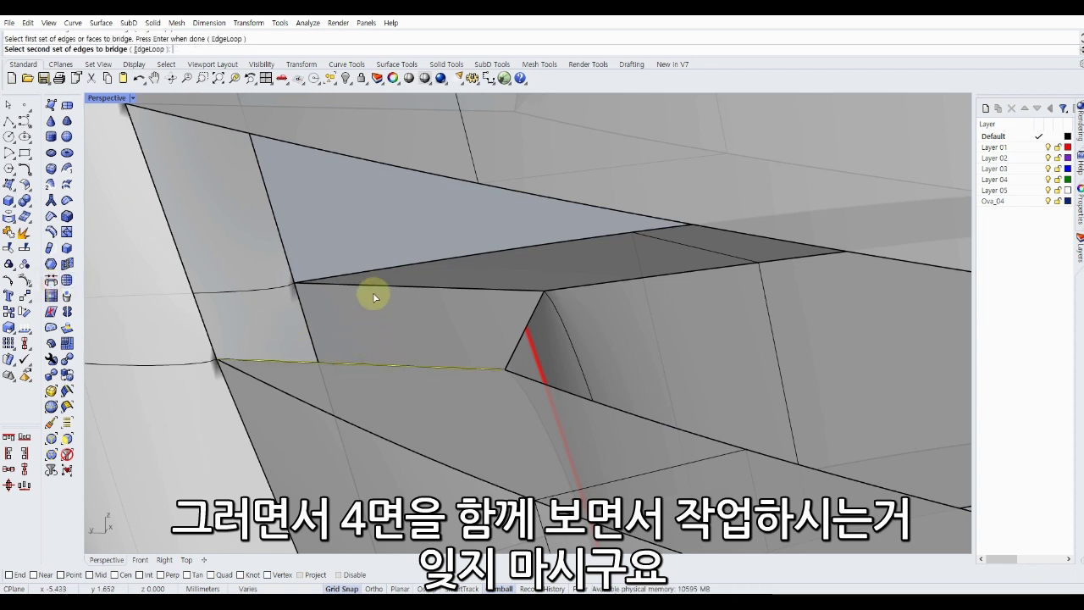
left_click(373, 289)
key("Return")
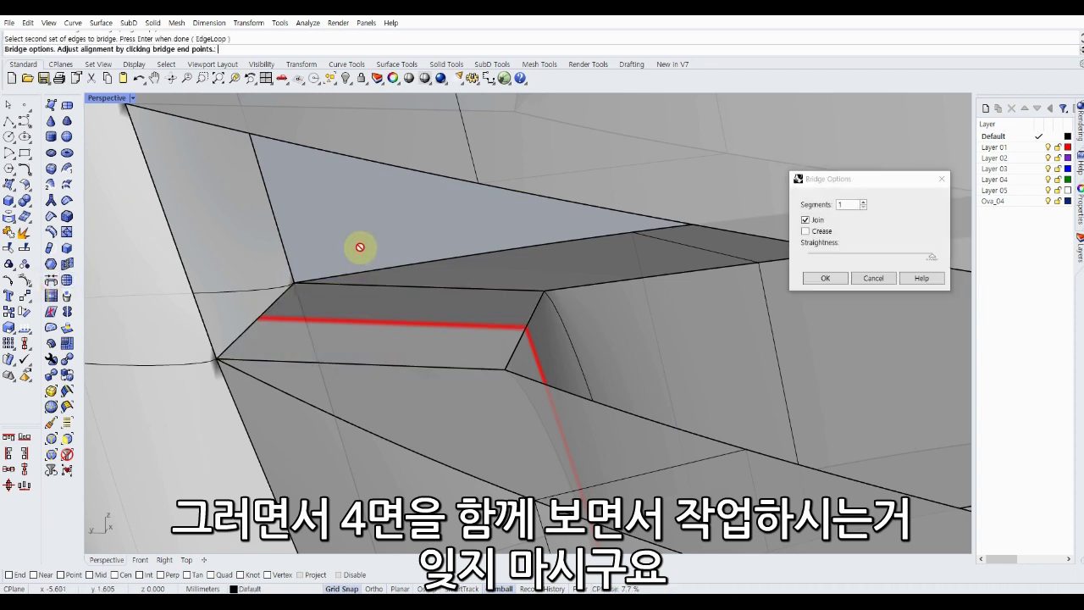
key("Return")
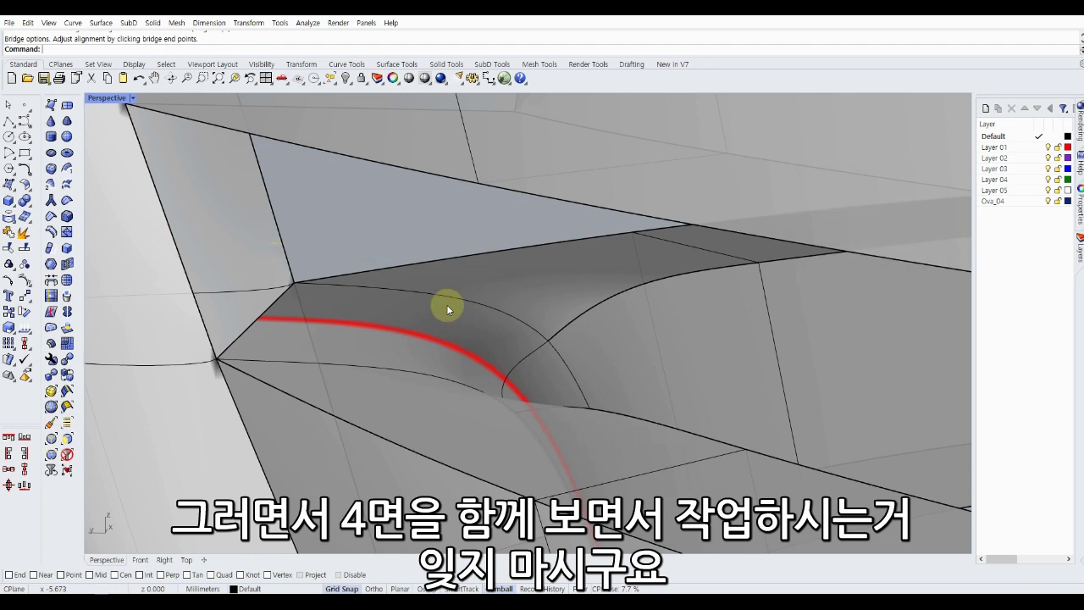
left_click(522, 357)
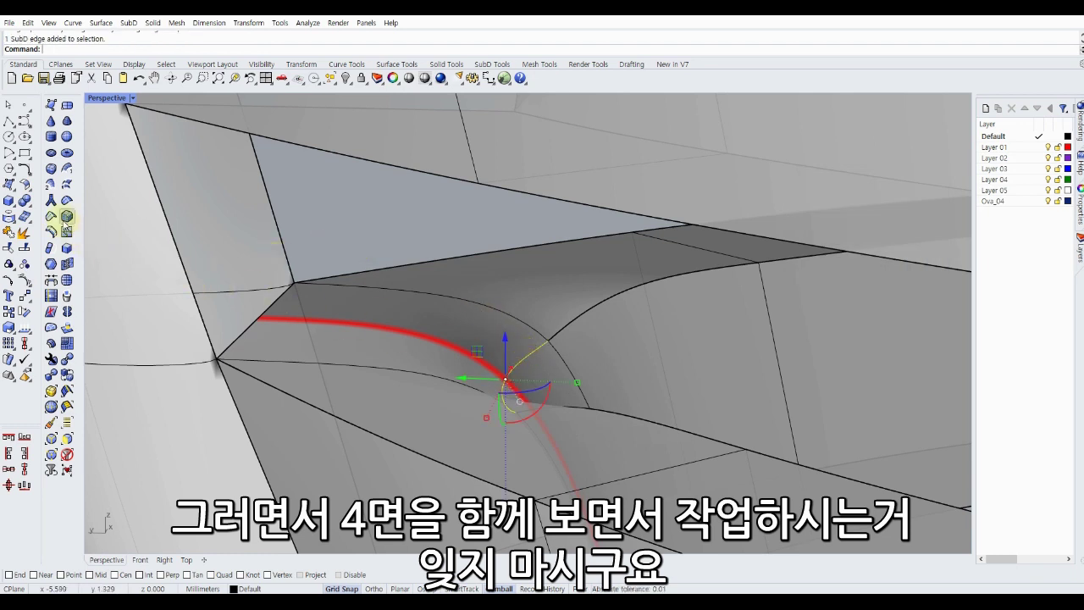
left_click(52, 217)
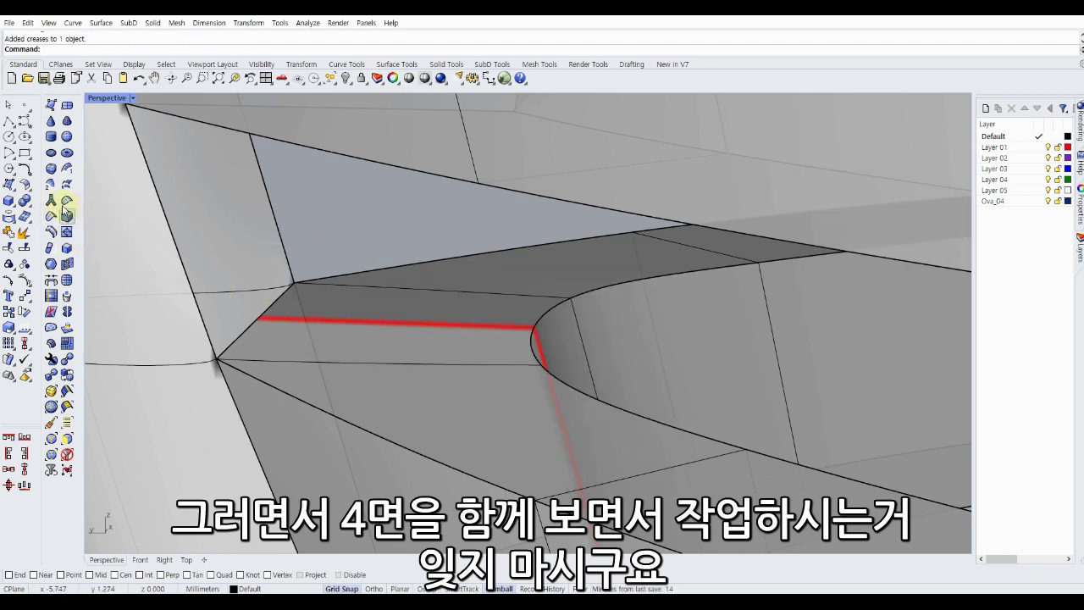
Bridge the two SubD edge sets across the gap with a SubD bridge.
left_click(52, 279)
left_click(278, 235)
right_click(312, 232)
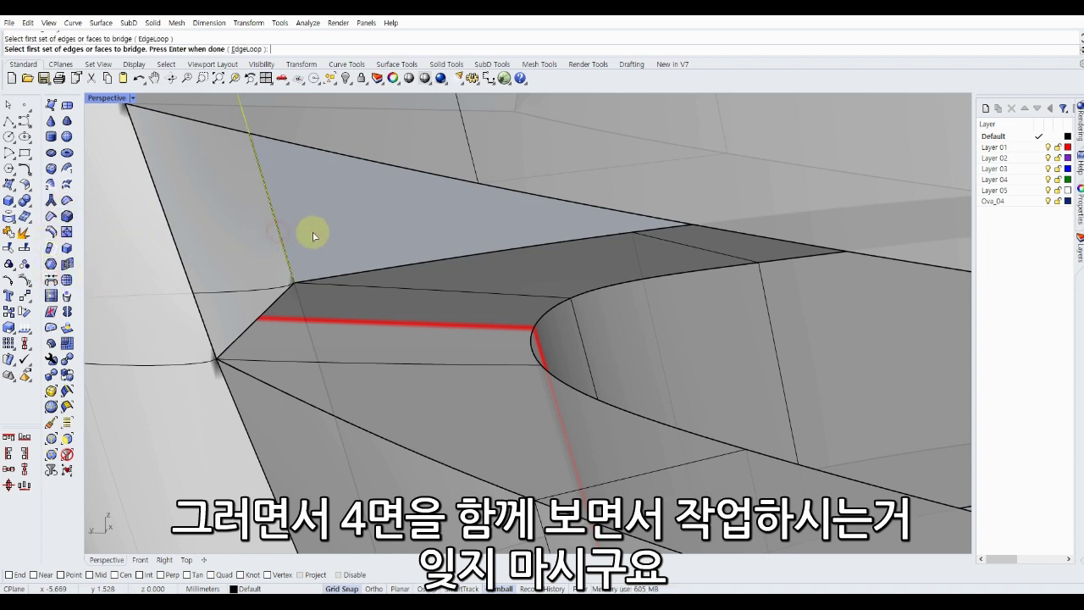
left_click(205, 323)
right_click(315, 241)
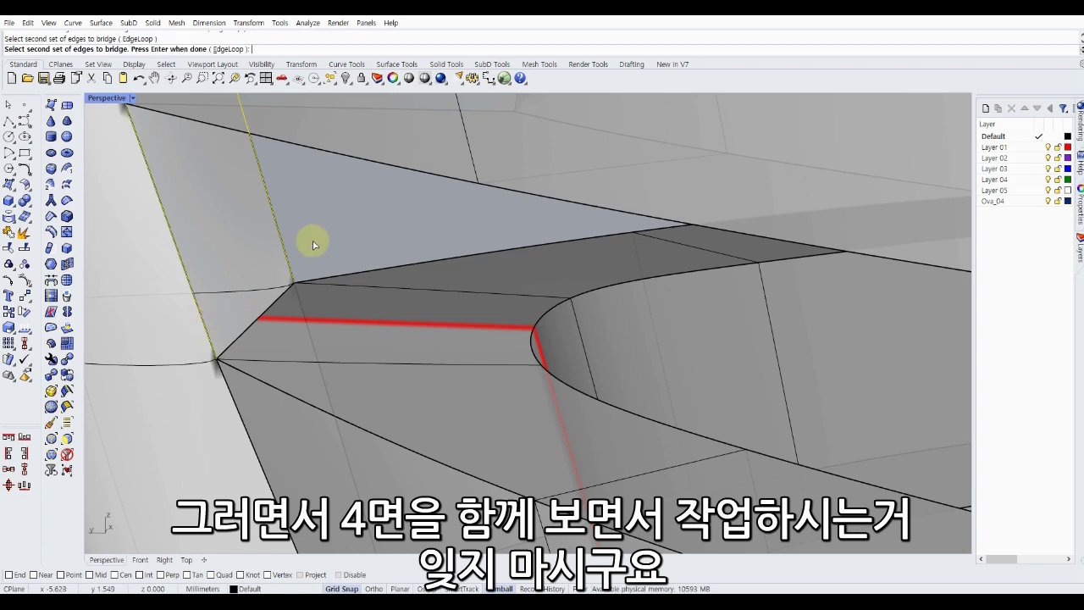
mouse_move(321, 240)
right_mouse_down()
mouse_move(331, 321)
mouse_move(314, 319)
right_mouse_up()
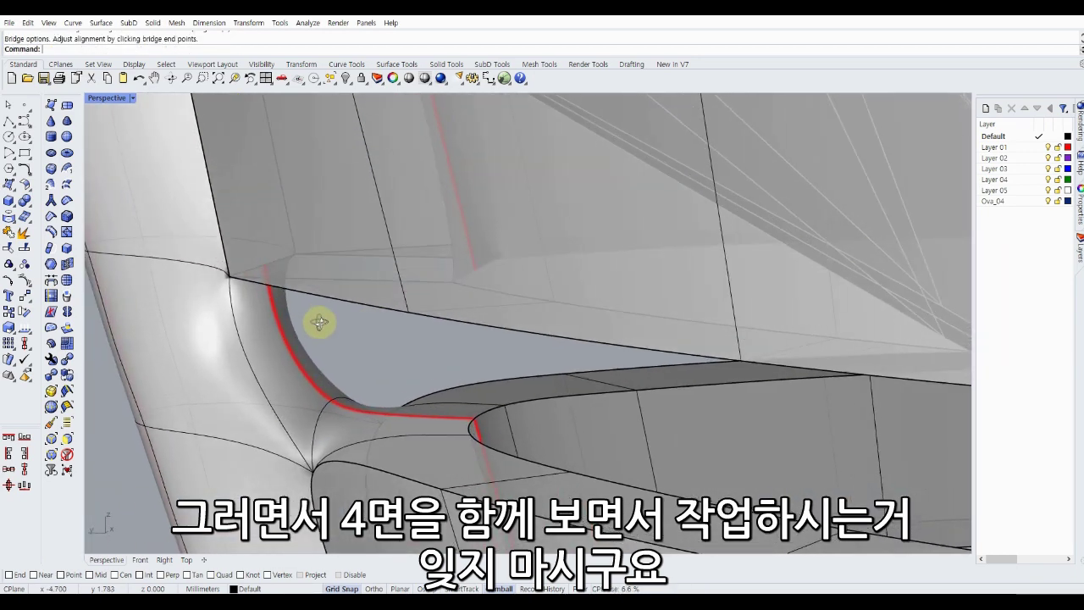
Crease both side edges of the new bridge sharp.
left_click(253, 365, "ctrl+shift")
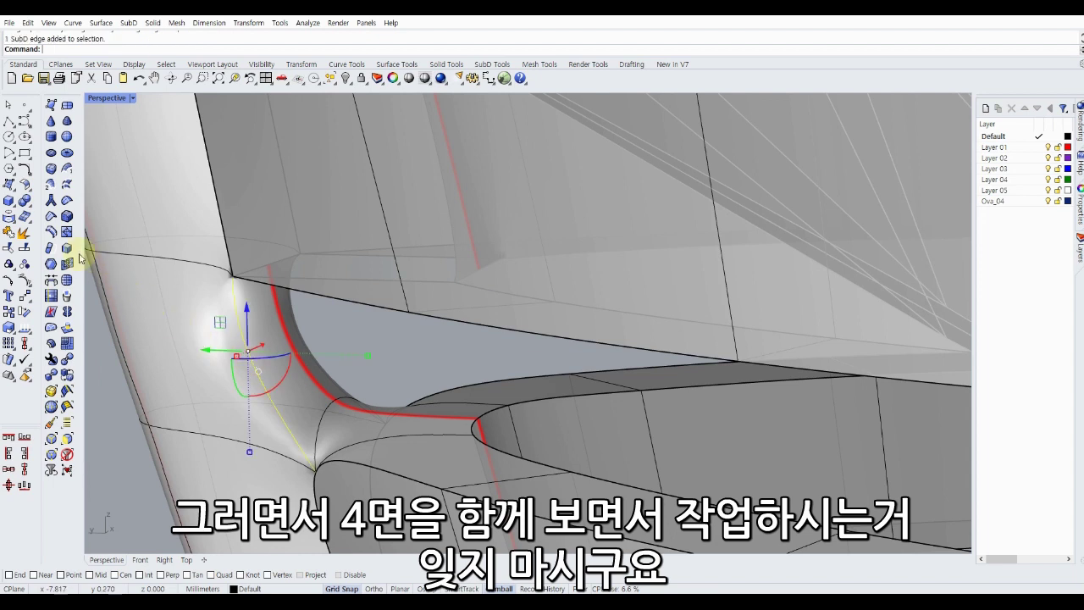
left_click(51, 217)
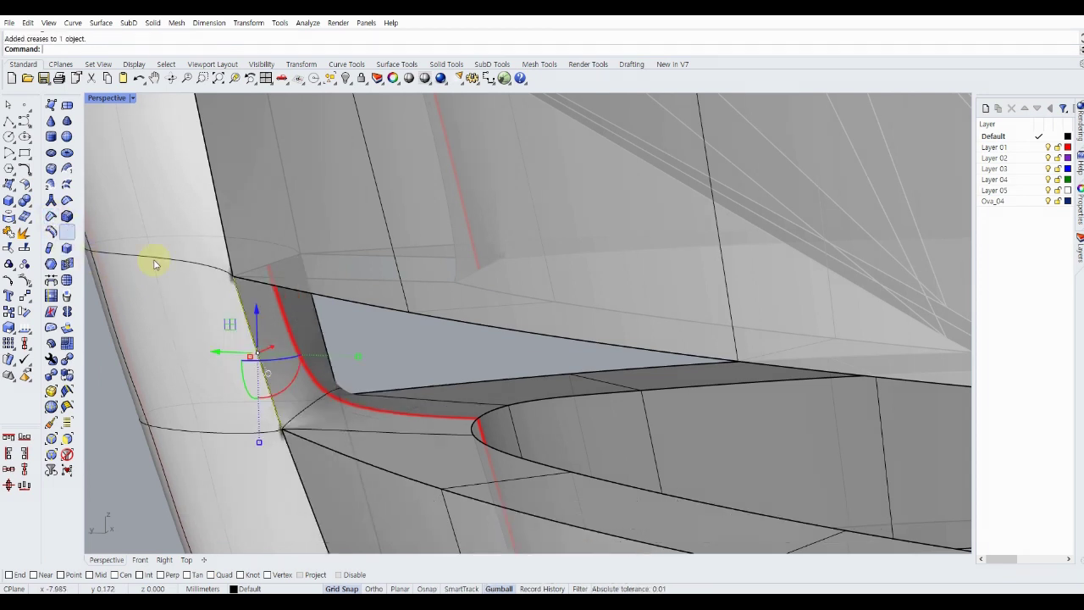
left_click(308, 412, "ctrl+shift")
left_click(51, 217)
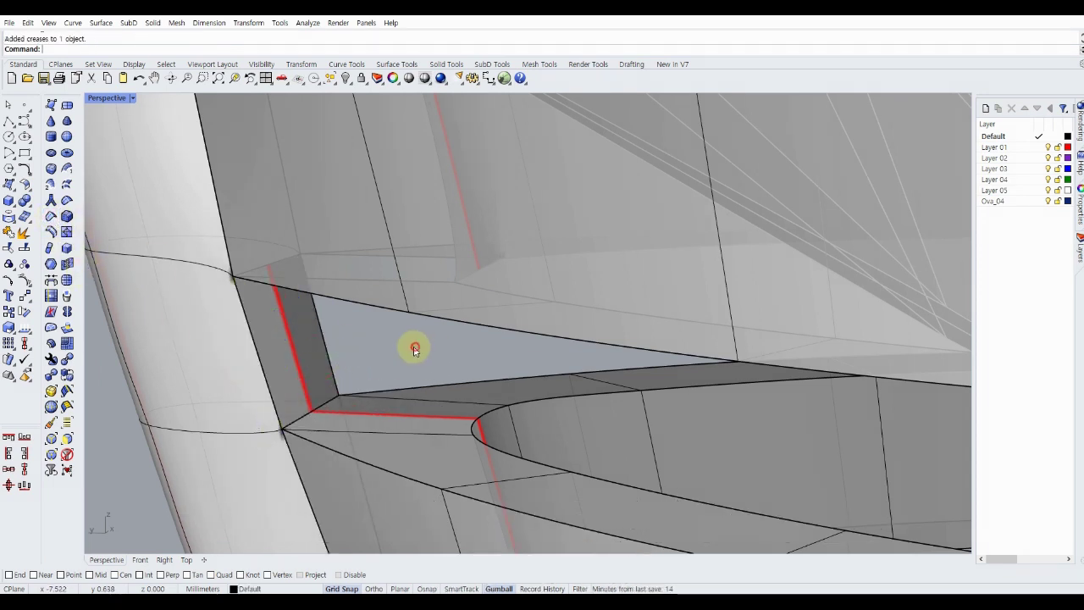
scroll(387, 398, "up", 3)
mouse_move(387, 379)
right_mouse_down()
mouse_move(402, 325)
mouse_move(450, 286)
mouse_move(471, 324)
right_mouse_up()
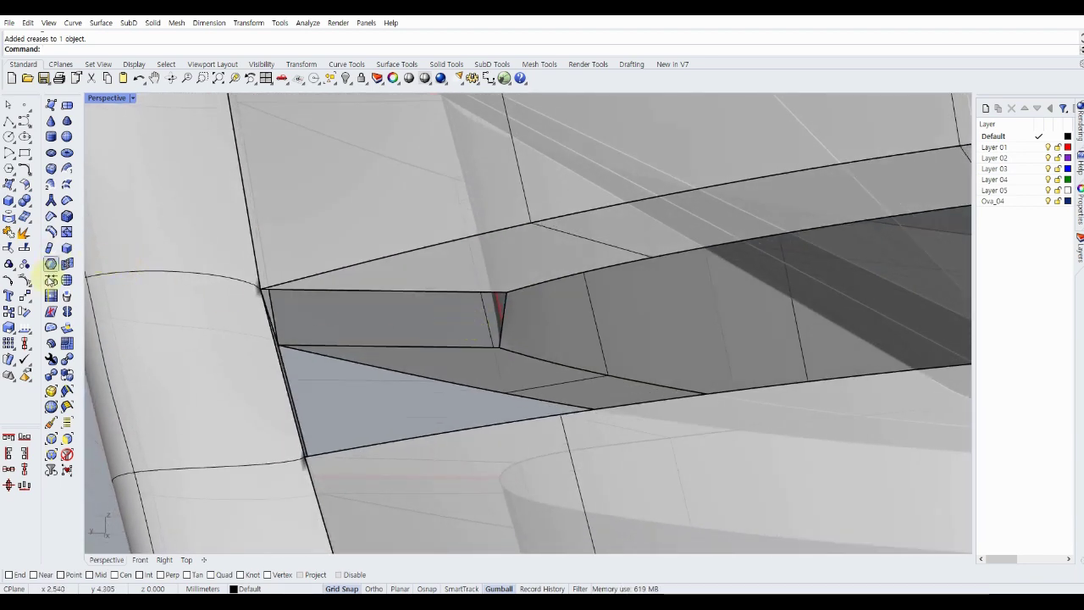
Bridge the upper and lower edges of the remaining opening.
left_click(51, 263)
left_click(346, 293)
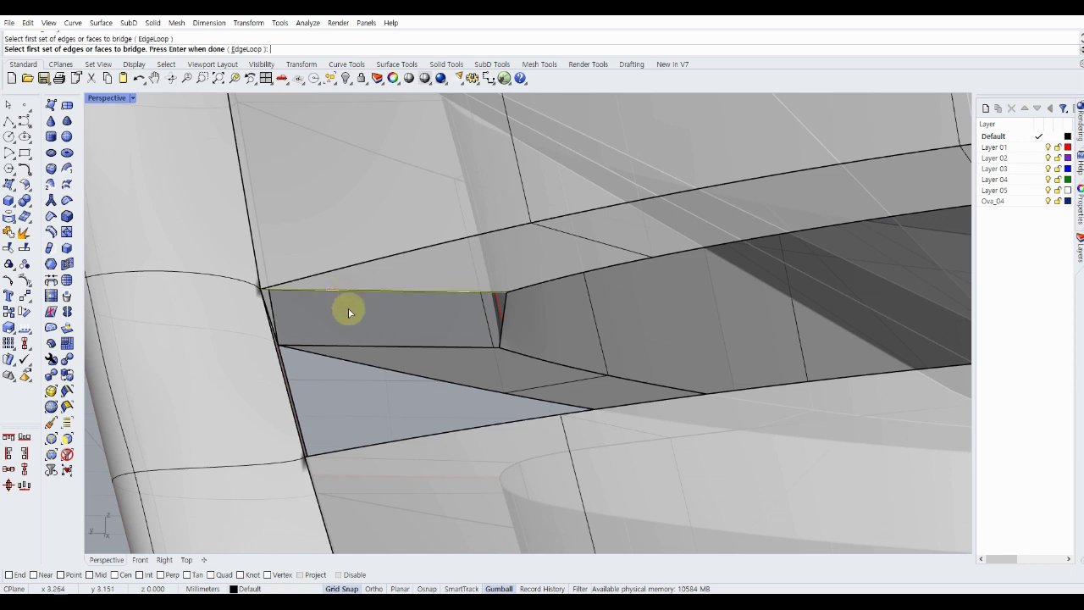
right_click(342, 344)
left_click(338, 348)
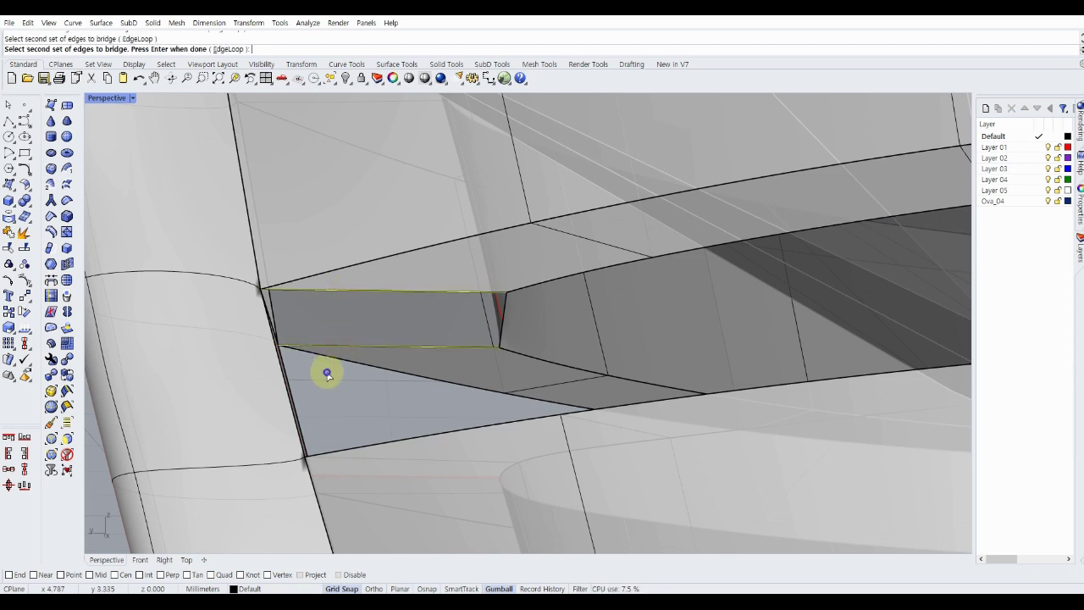
right_click(327, 373)
left_click(826, 278)
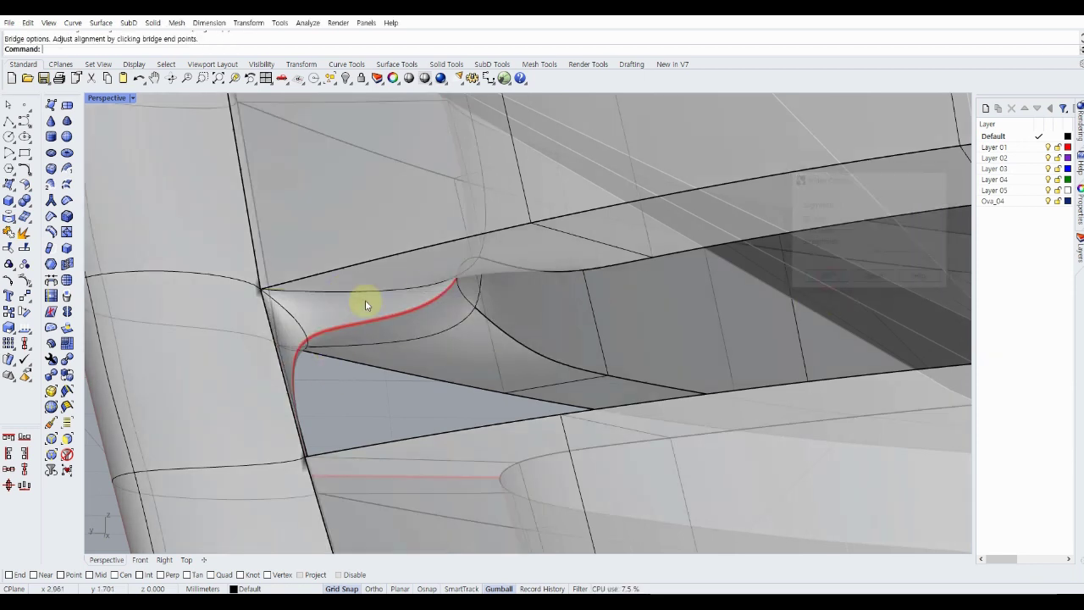
Crease the left and right end edges of the second bridge sharp.
left_click(259, 311)
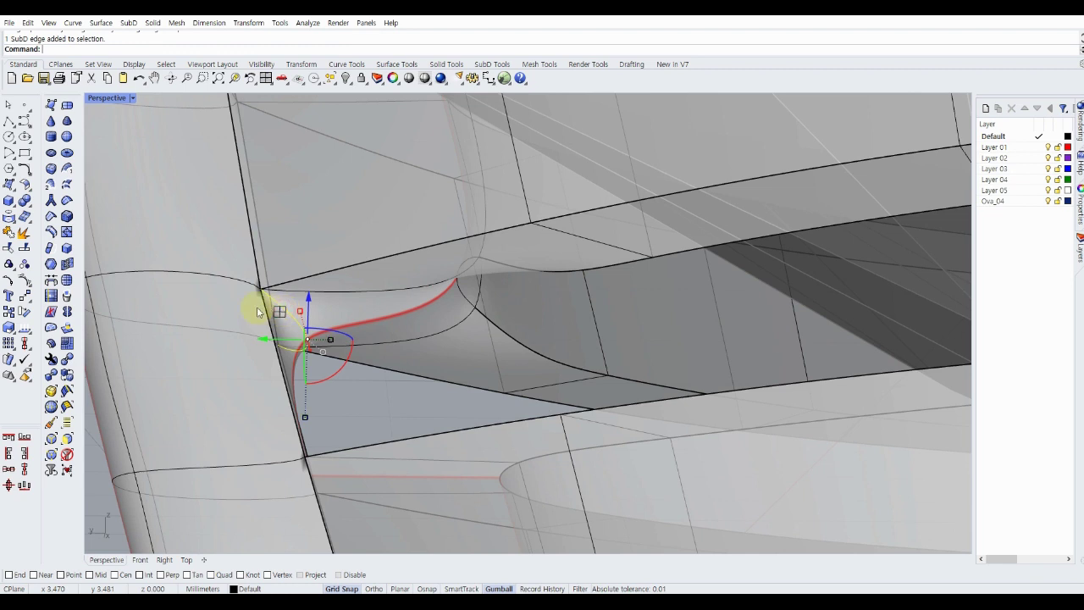
left_click(51, 232)
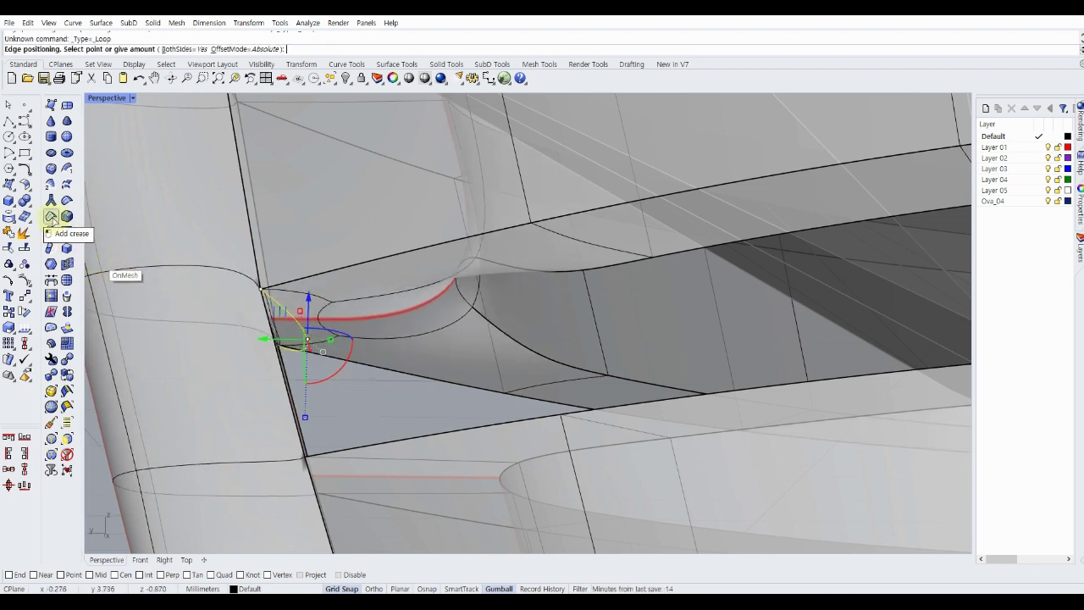
key("Return")
left_click(289, 318, "ctrl+shift")
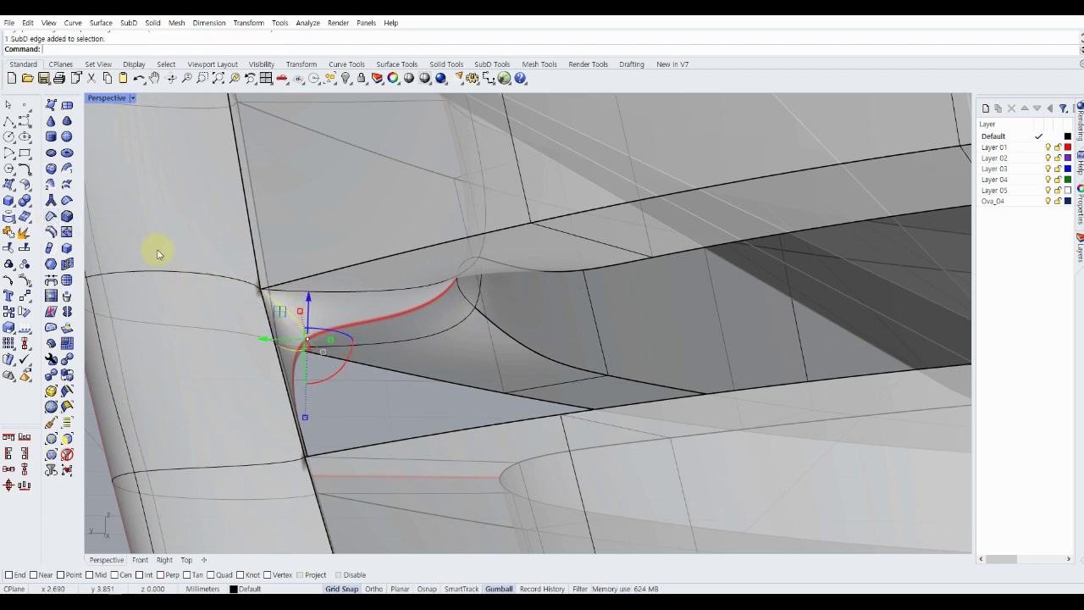
left_click(52, 217)
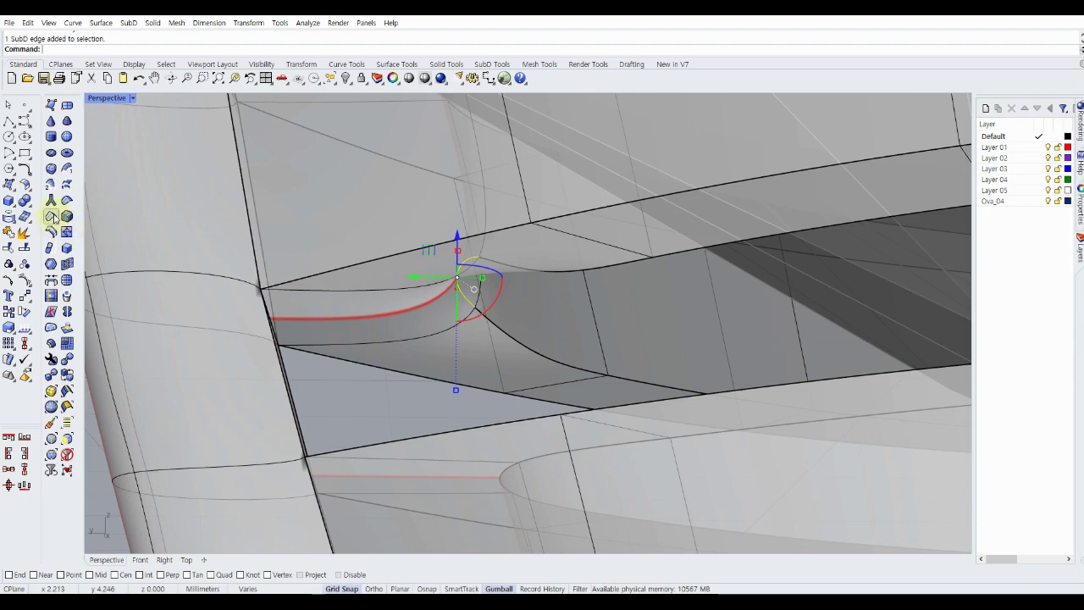
left_click(367, 420)
Pull the prong ball tip's lower face slightly downward.
scroll(460, 279, "down", 5)
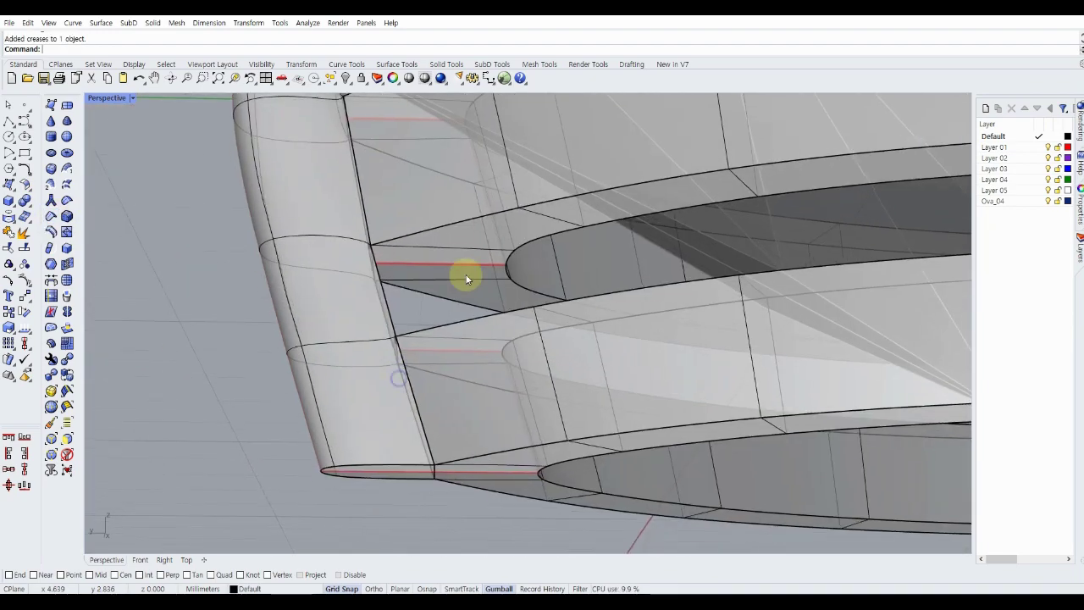
mouse_move(460, 279)
right_mouse_down()
mouse_move(368, 317)
mouse_move(379, 316)
mouse_move(356, 339)
mouse_move(387, 326)
mouse_move(280, 314)
mouse_move(254, 317)
mouse_move(256, 335)
mouse_move(290, 375)
mouse_move(387, 423)
mouse_move(443, 412)
mouse_move(457, 367)
mouse_move(460, 375)
mouse_move(535, 307)
mouse_move(534, 317)
right_mouse_up()
scroll(378, 315, "down", 5)
scroll(426, 283, "up", 5)
scroll(426, 282, "up", 2)
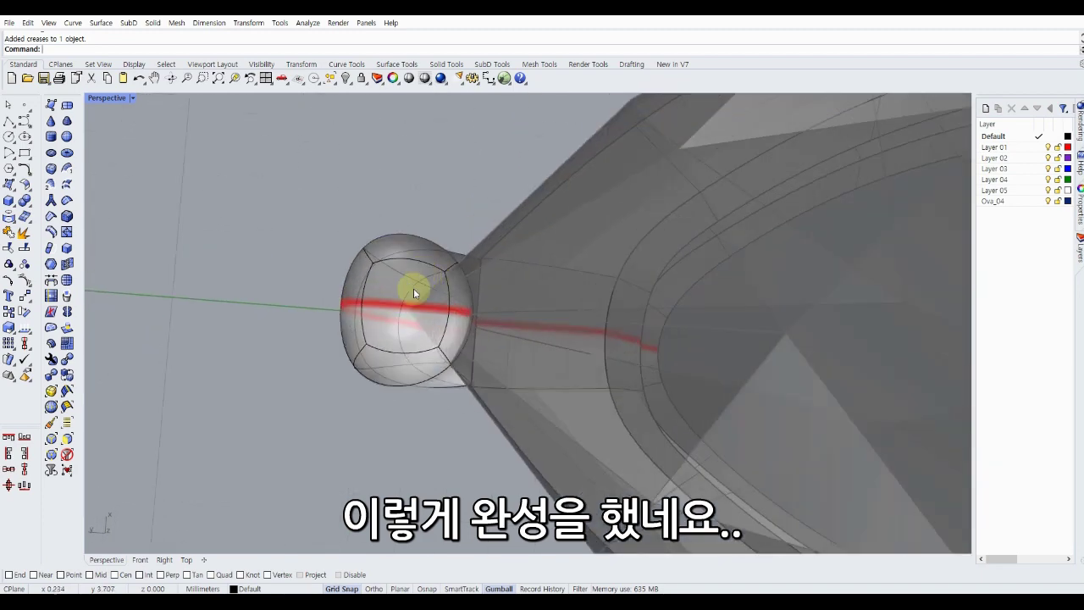
left_click(394, 368, "ctrl+shift")
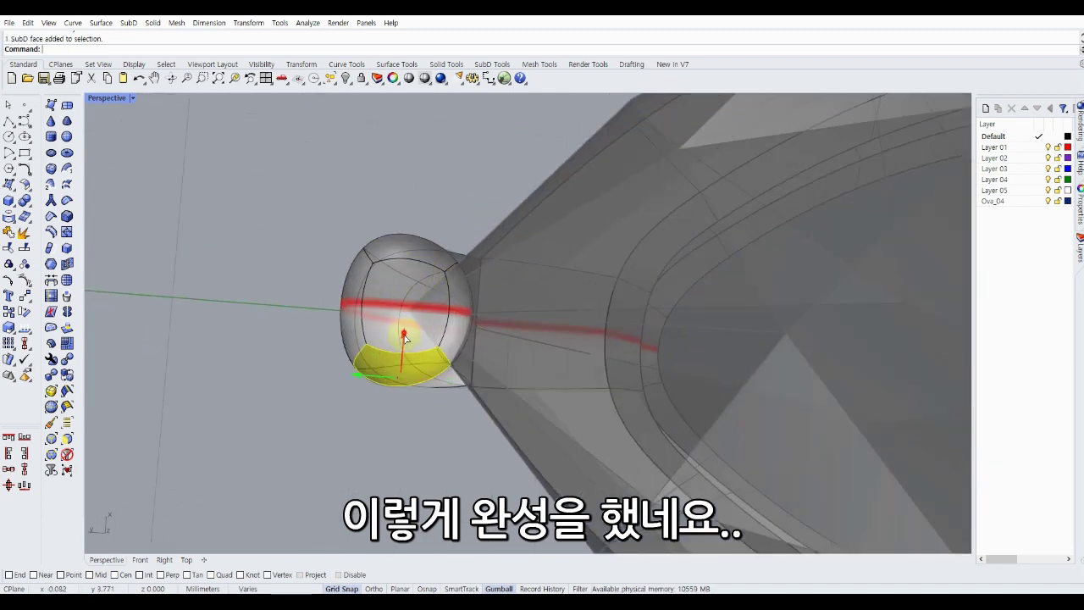
mouse_move(404, 351)
left_mouse_down()
mouse_move(398, 364)
mouse_move(403, 347)
left_mouse_up()
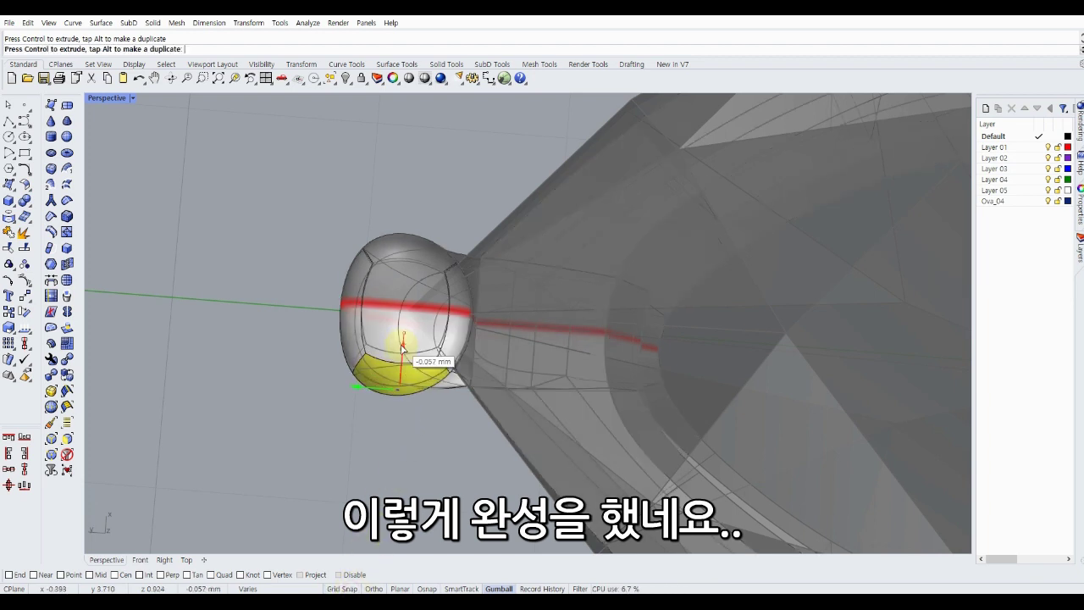
Push the ball tip's left face slightly outward and review the setting.
left_click(296, 339)
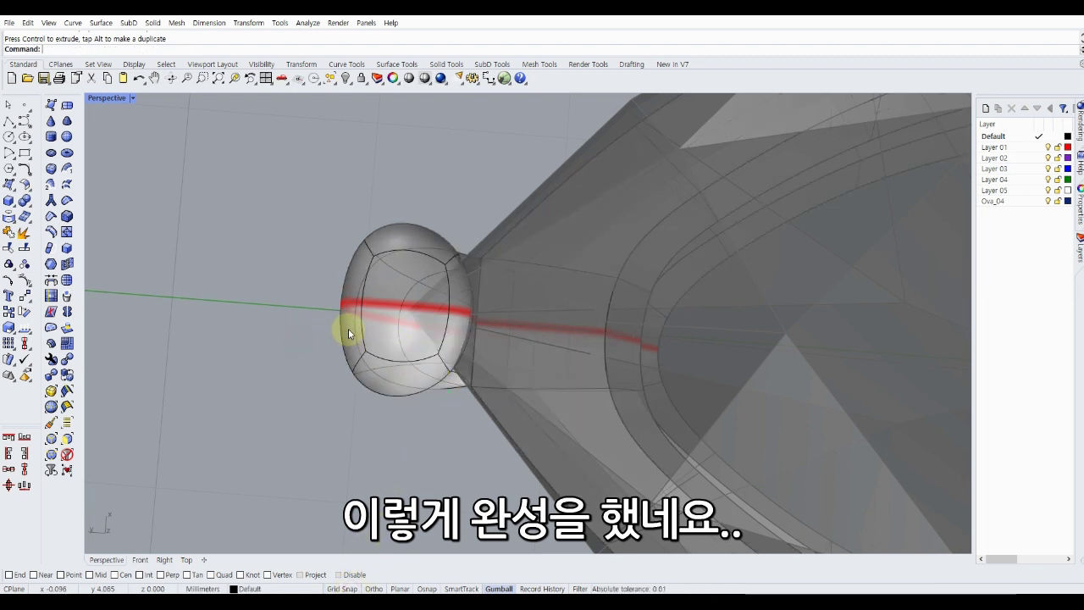
left_click(347, 330, "ctrl+shift")
left_click_drag(303, 302, 254, 285)
left_click(254, 284)
mouse_move(254, 284)
right_mouse_down()
mouse_move(431, 245)
mouse_move(491, 198)
mouse_move(514, 259)
mouse_move(446, 228)
mouse_move(392, 223)
mouse_move(346, 242)
mouse_move(375, 249)
mouse_move(384, 340)
mouse_move(315, 376)
right_mouse_up()
scroll(384, 339, "down", 5)
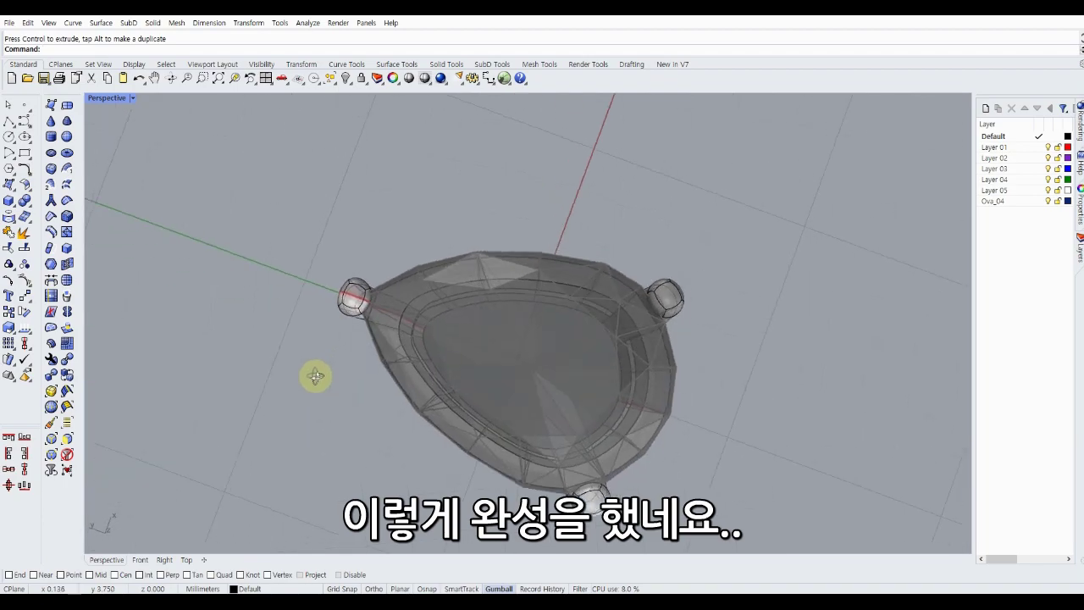
scroll(350, 333, "up", 5)
mouse_move(358, 302)
right_mouse_down()
mouse_move(431, 295)
mouse_move(547, 235)
mouse_move(595, 223)
mouse_move(503, 293)
mouse_move(544, 314)
mouse_move(520, 261)
mouse_move(441, 232)
mouse_move(419, 240)
right_mouse_up()
scroll(418, 239, "down", 3)
mouse_move(398, 285)
right_mouse_down()
mouse_move(406, 302)
mouse_move(232, 314)
mouse_move(239, 375)
mouse_move(322, 406)
mouse_move(457, 355)
right_mouse_up()
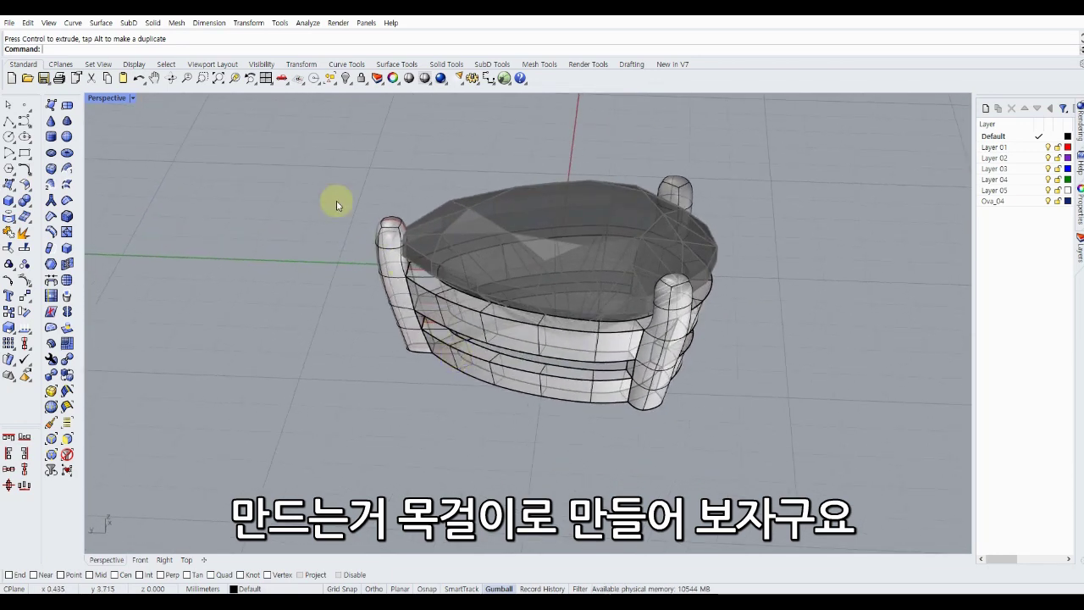
Restore the four-viewport layout and orbit the Perspective view side-on.
mouse_move(113, 99)
right_mouse_down("shift")
mouse_move(298, 212)
mouse_move(121, 98)
right_mouse_up("shift")
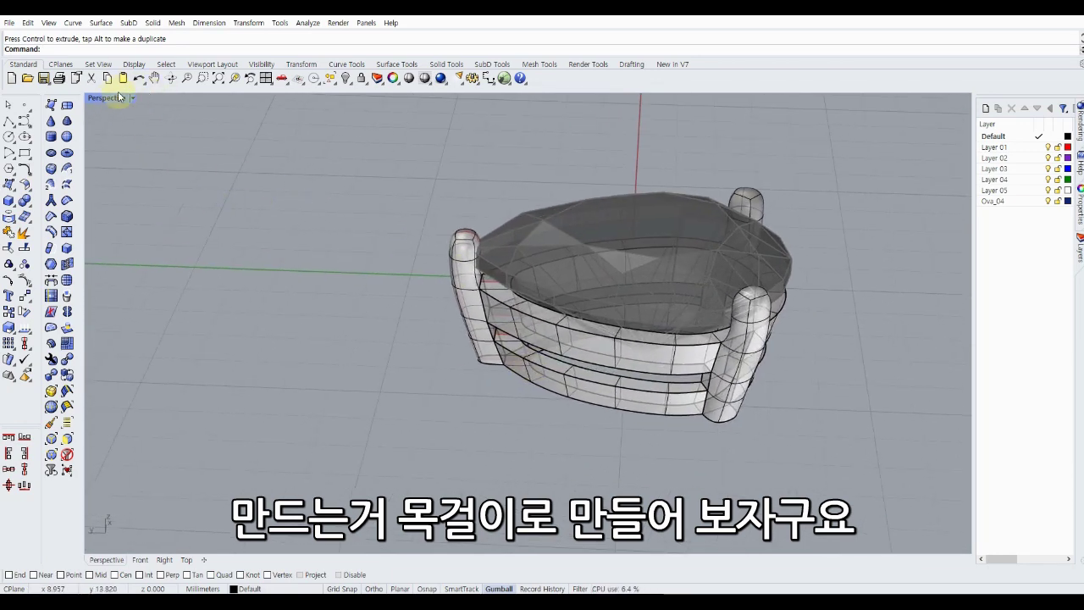
double_click(116, 100)
scroll(669, 408, "down", 2)
scroll(691, 414, "down", 2)
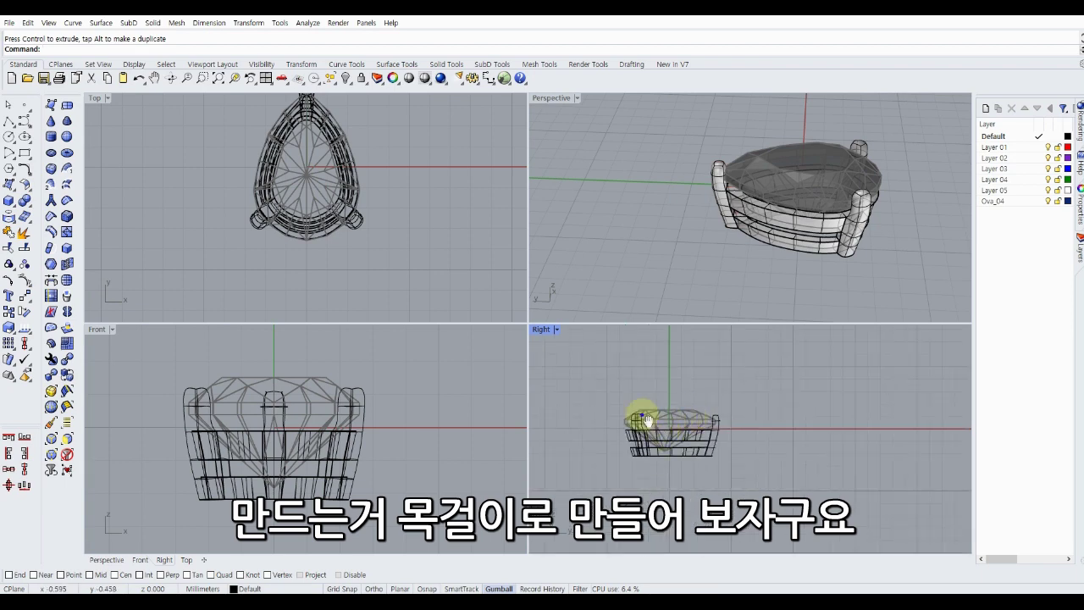
scroll(696, 407, "down", 2)
scroll(696, 406, "up", 5)
mouse_move(648, 261)
right_mouse_down()
mouse_move(702, 212)
mouse_move(762, 188)
right_mouse_up()
scroll(678, 191, "up", 3)
mouse_move(678, 193)
right_mouse_down()
mouse_move(678, 175)
mouse_move(665, 175)
right_mouse_up()
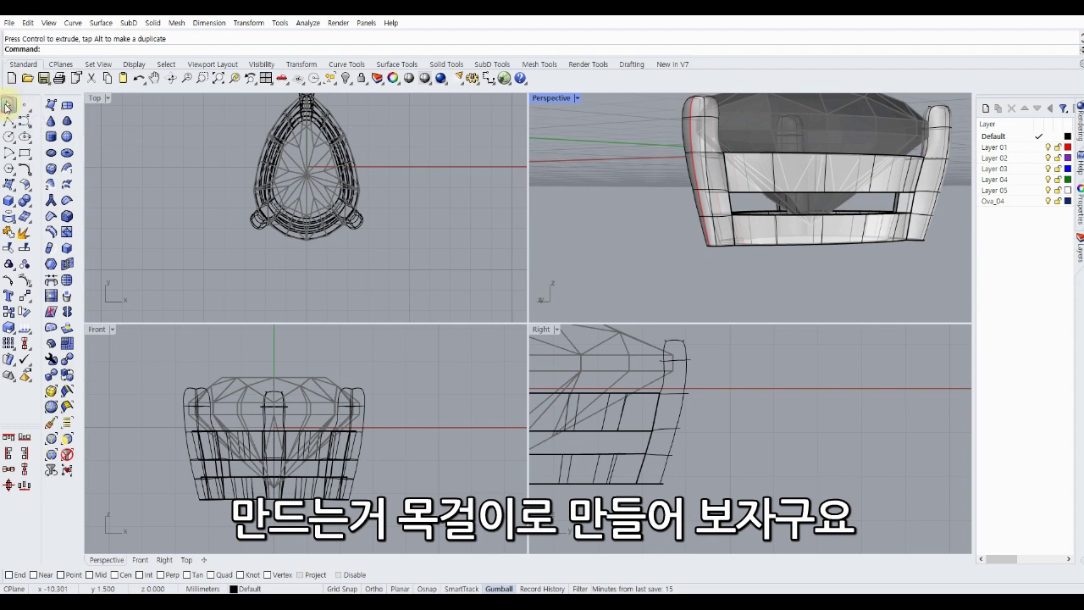
Start Reflect symmetry with the SubD setting chosen.
left_click(67, 311)
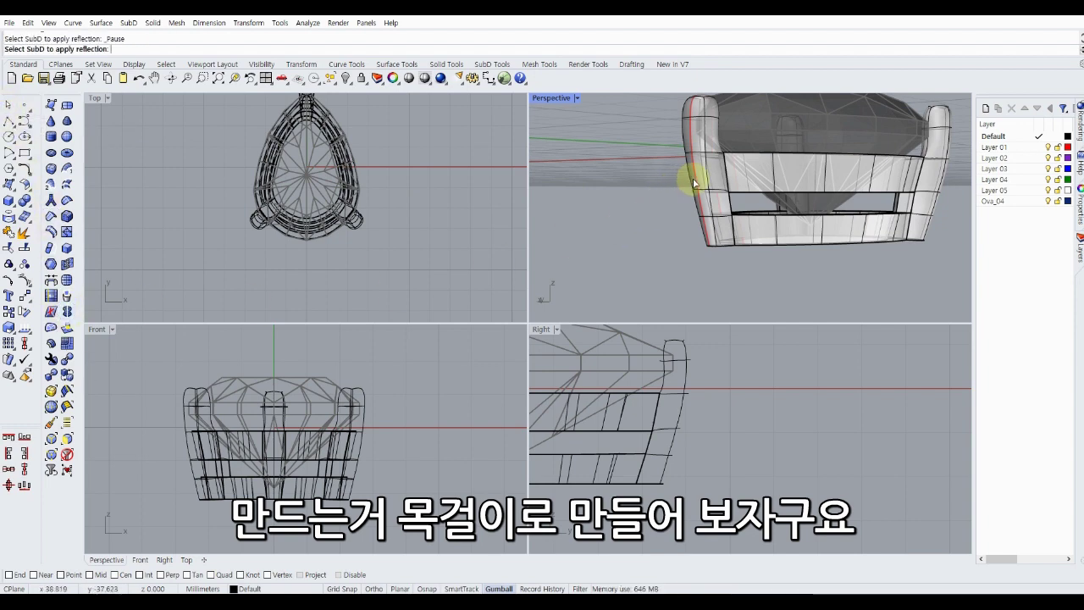
left_click(693, 182)
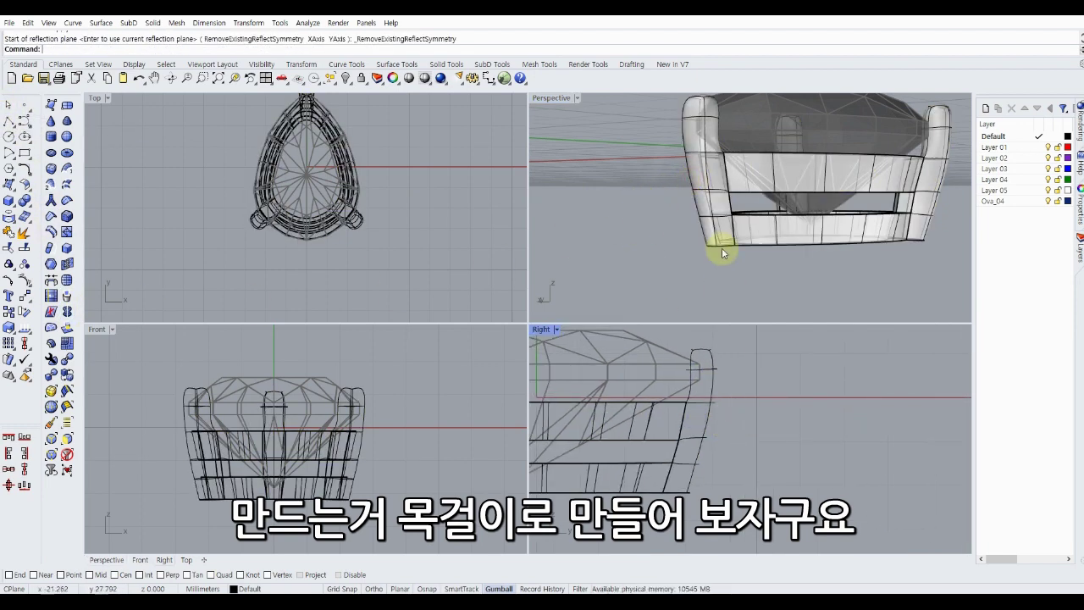
mouse_move(719, 247)
right_mouse_down()
mouse_move(690, 248)
mouse_move(678, 216)
right_mouse_up()
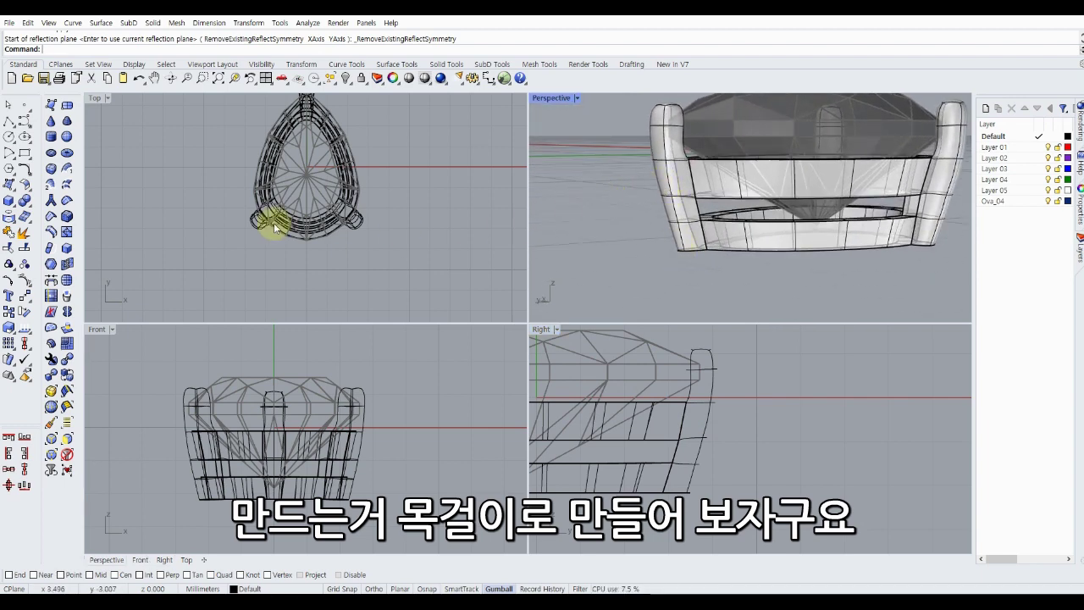
Create a torus jump ring in the Right view and move it beside the setting.
left_click(15, 207)
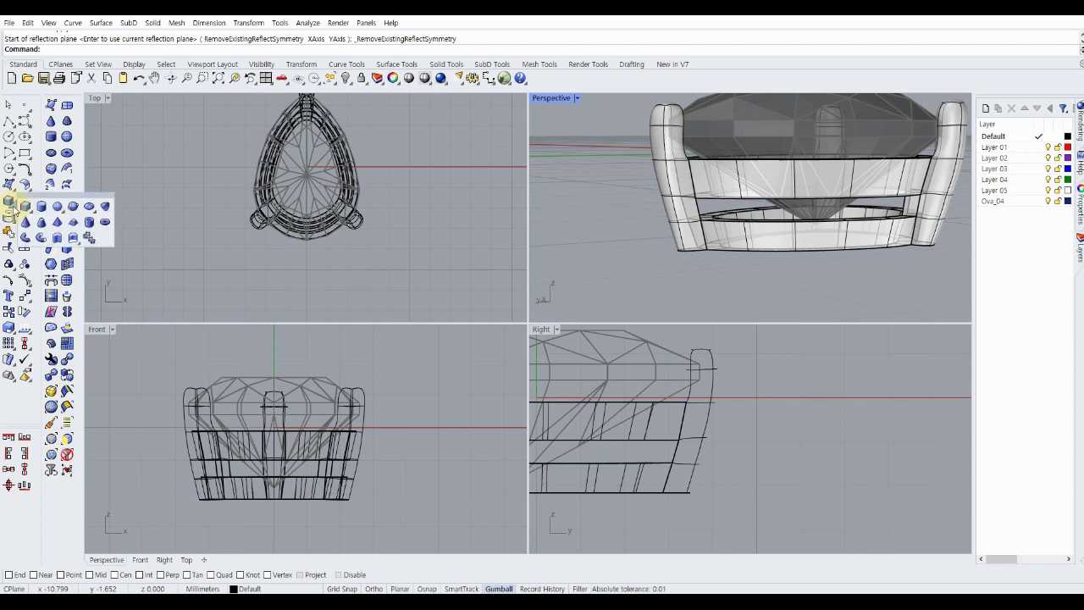
left_click(105, 223)
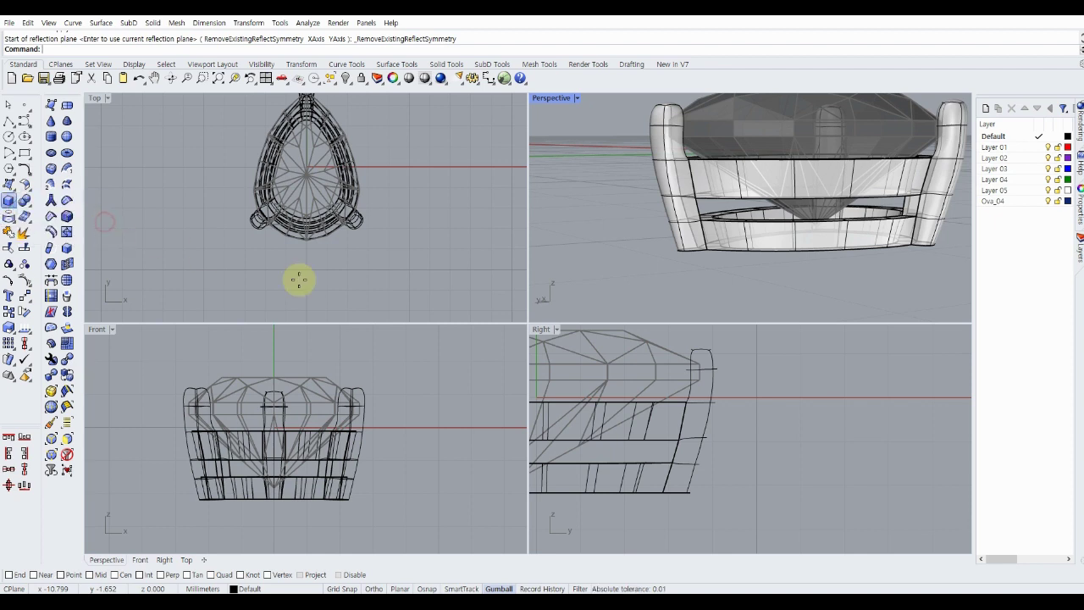
left_click(801, 439)
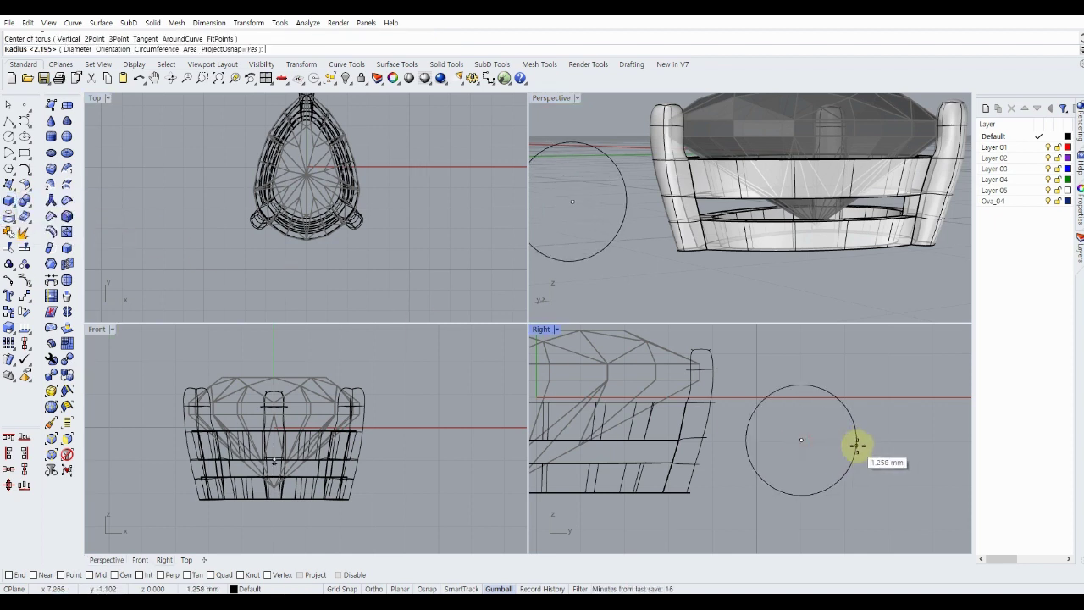
left_click(855, 443)
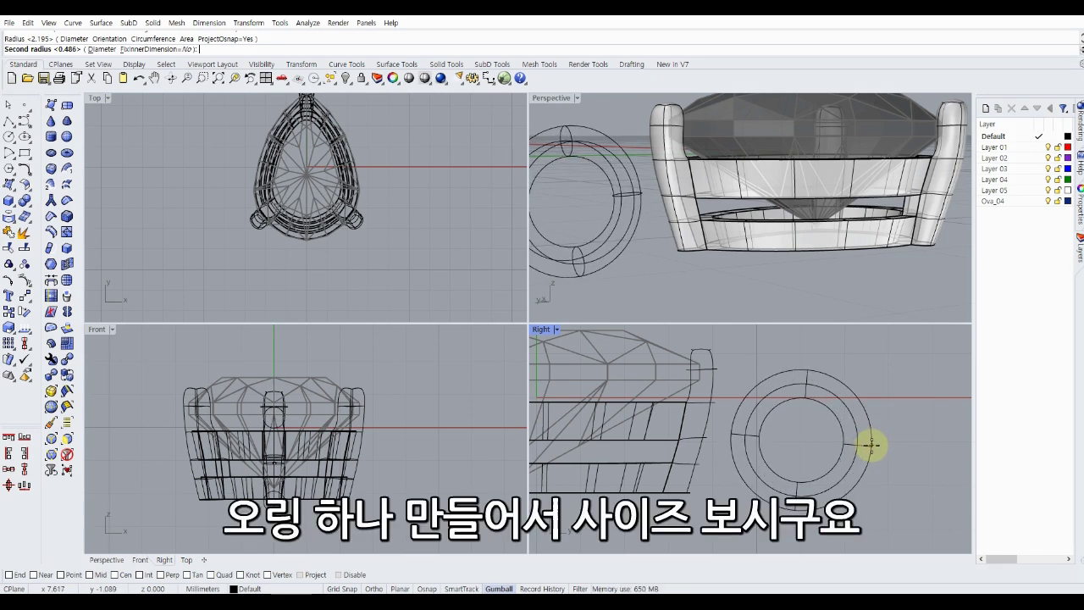
left_click(869, 444)
left_click_drag(755, 432, 714, 447)
Maximize the Right view to fill the modelling area.
left_click(709, 290)
mouse_move(709, 290)
right_mouse_down()
mouse_move(810, 291)
mouse_move(740, 284)
mouse_move(689, 255)
mouse_move(653, 273)
mouse_move(687, 218)
mouse_move(680, 249)
mouse_move(514, 255)
right_mouse_up()
scroll(746, 283, "down", 3)
scroll(514, 254, "down", 3)
mouse_move(417, 230)
right_mouse_down()
mouse_move(448, 229)
mouse_move(388, 210)
right_mouse_up()
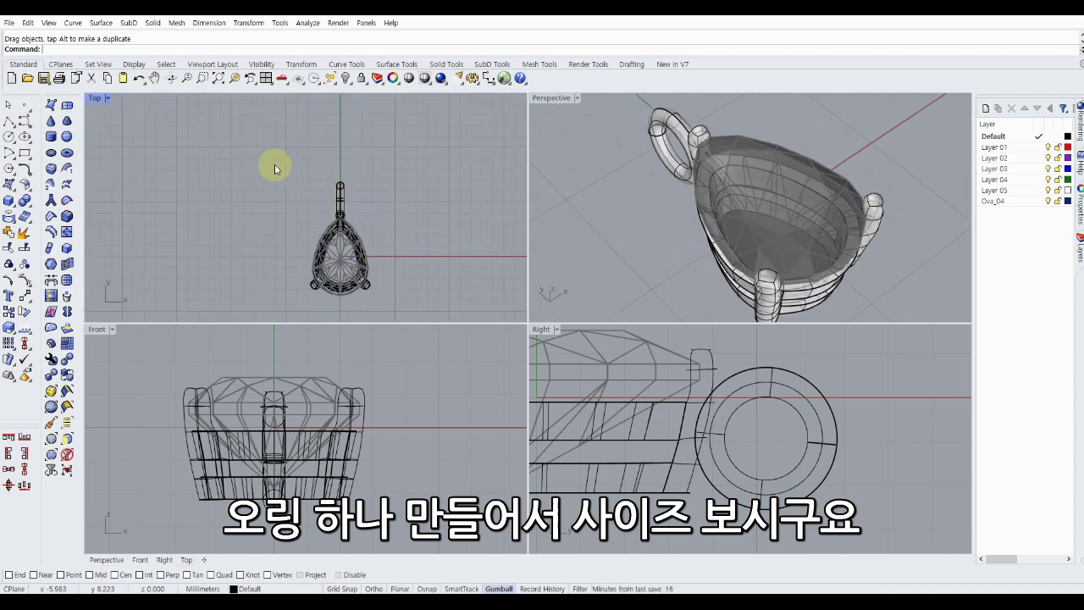
mouse_move(275, 167)
right_mouse_down()
mouse_move(237, 174)
mouse_move(250, 193)
right_mouse_up()
scroll(704, 382, "down", 3)
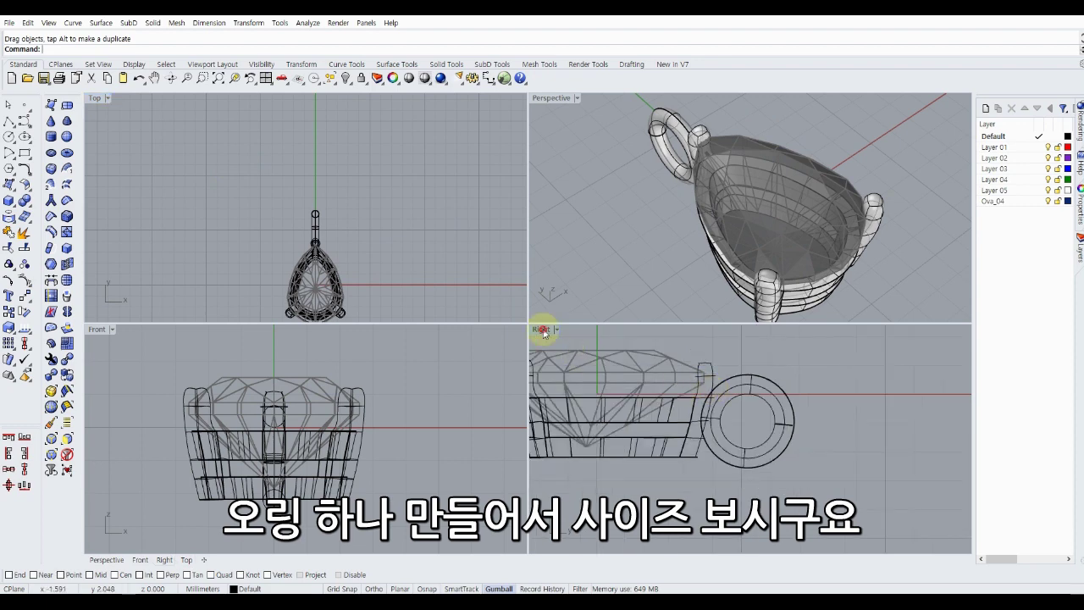
double_click(543, 332)
scroll(484, 314, "down", 2)
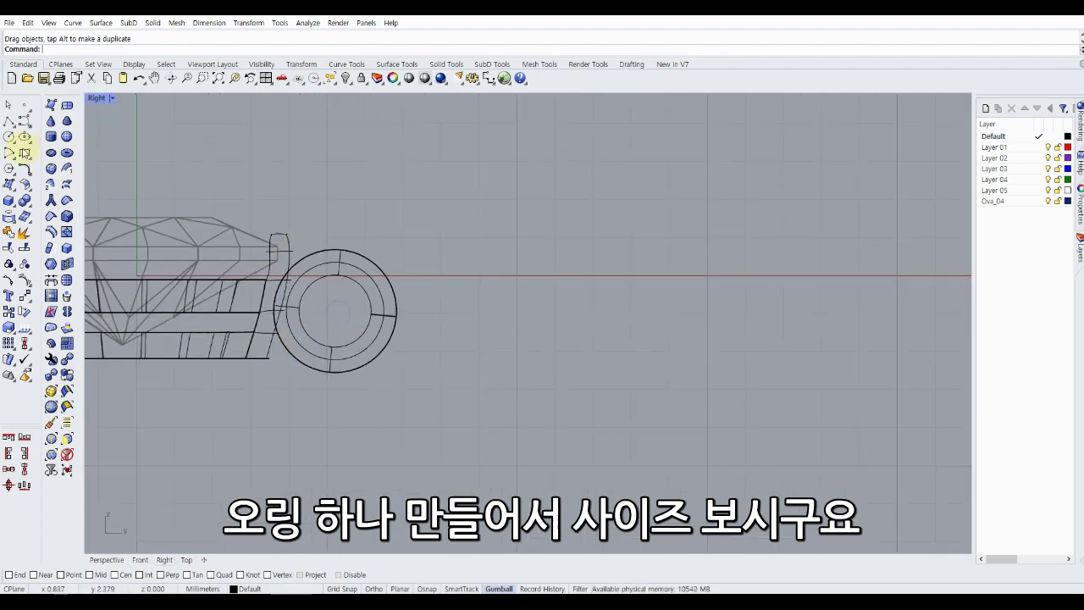
Draw a closed teardrop curve looping right from the ring's centre.
left_click(24, 124)
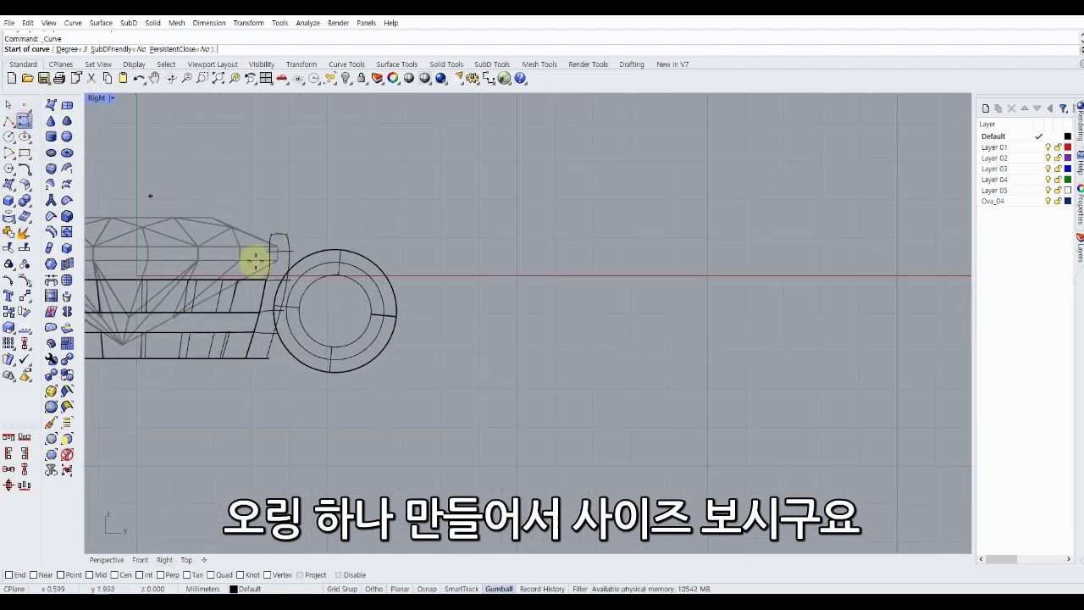
left_click(345, 302)
left_click(401, 228)
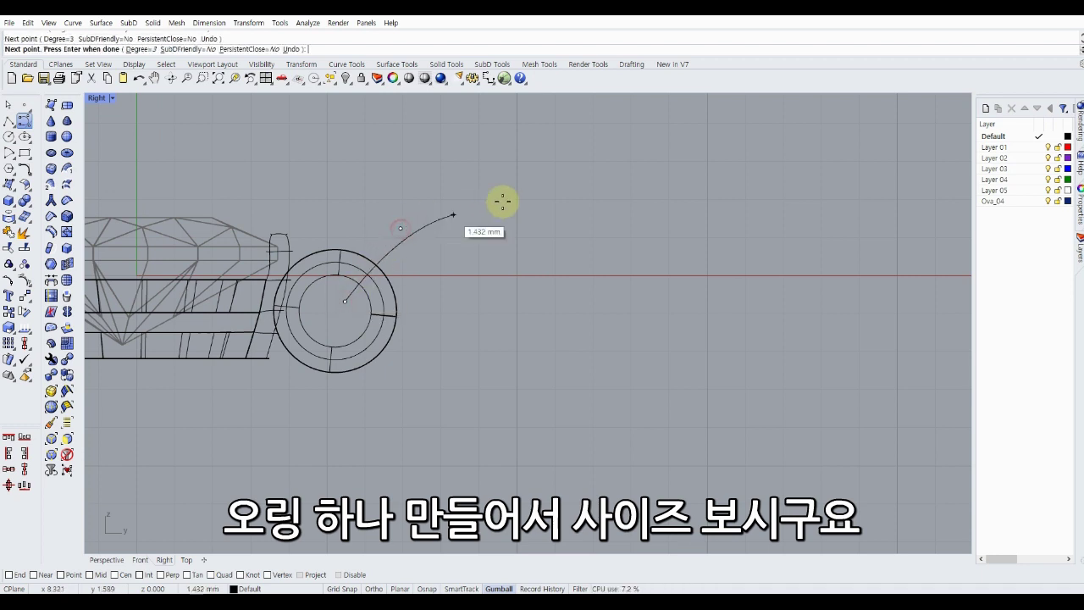
left_click(651, 165)
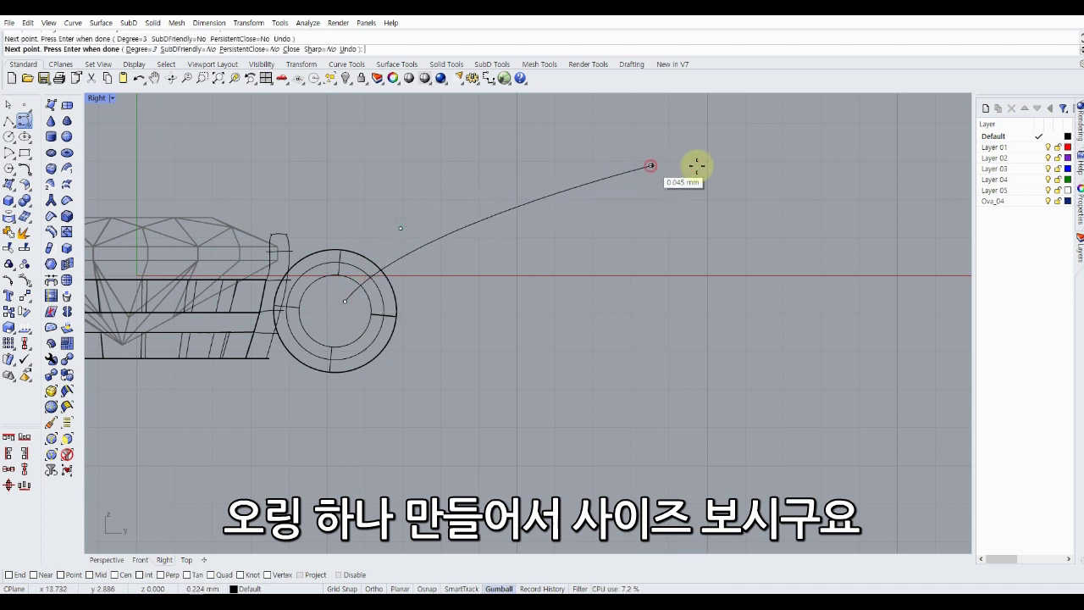
left_click(770, 175)
left_click(855, 264)
left_click(847, 347)
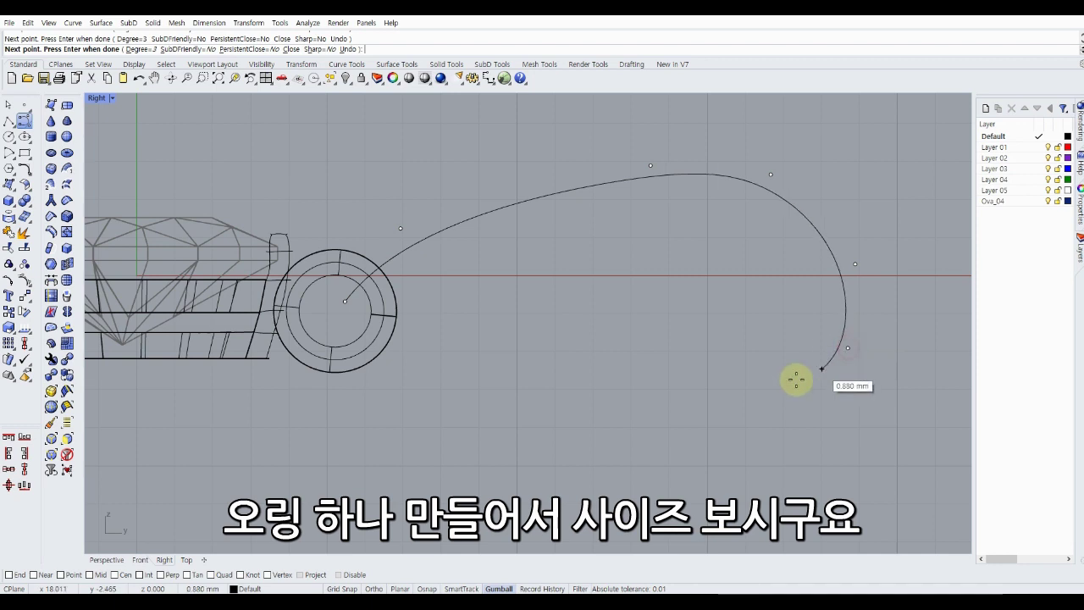
left_click(750, 390)
left_click(582, 390)
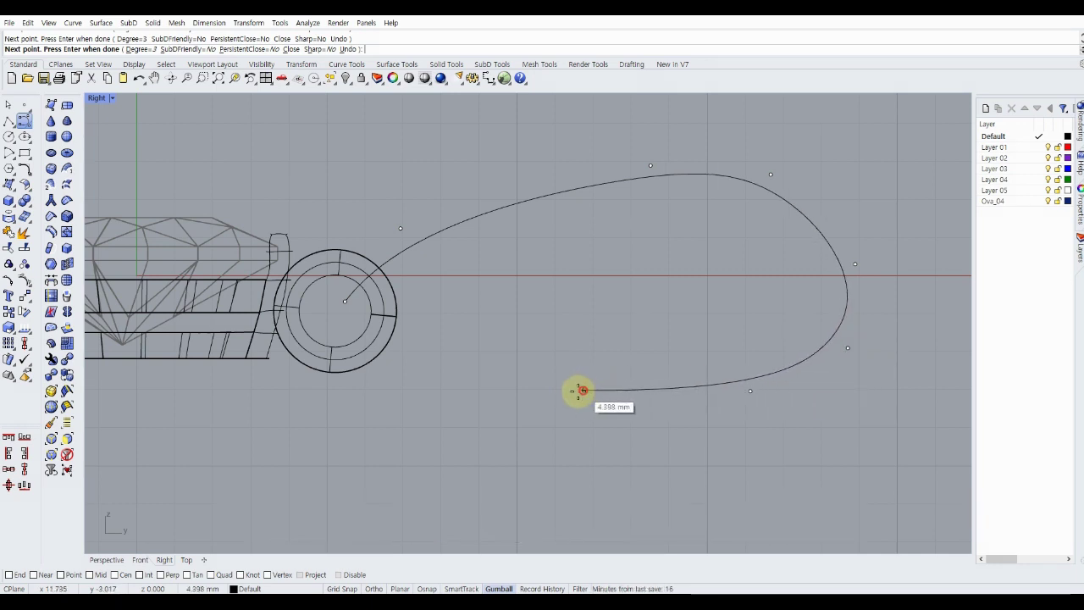
left_click(344, 301)
Reshape the loop's control points near the ring and along the top arc.
left_click(352, 304)
scroll(351, 305, "up", 3)
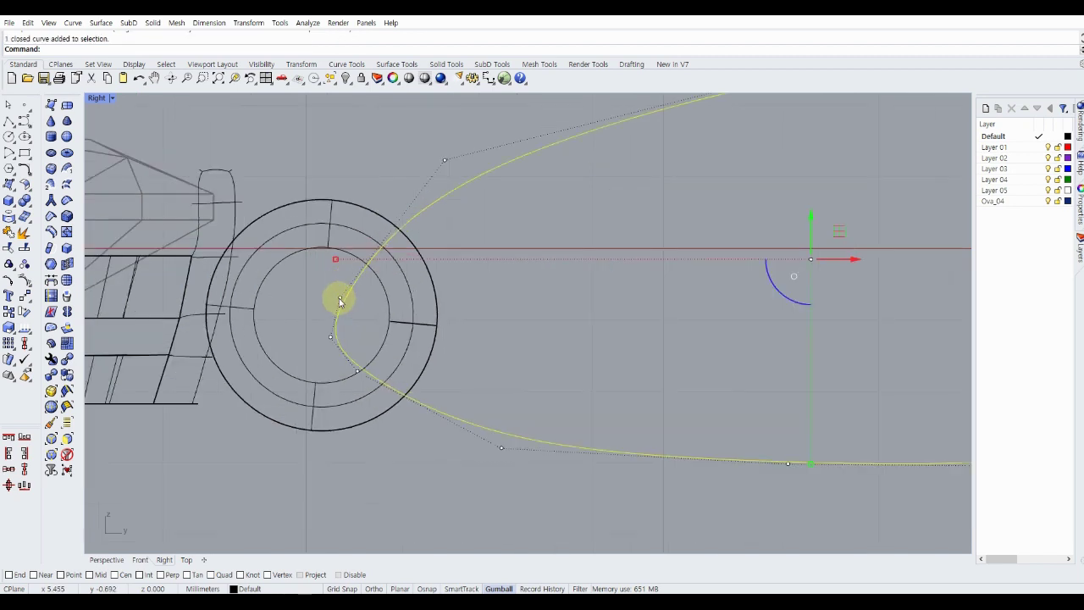
key("F10")
left_click(339, 297)
left_click_drag(368, 269, 351, 262)
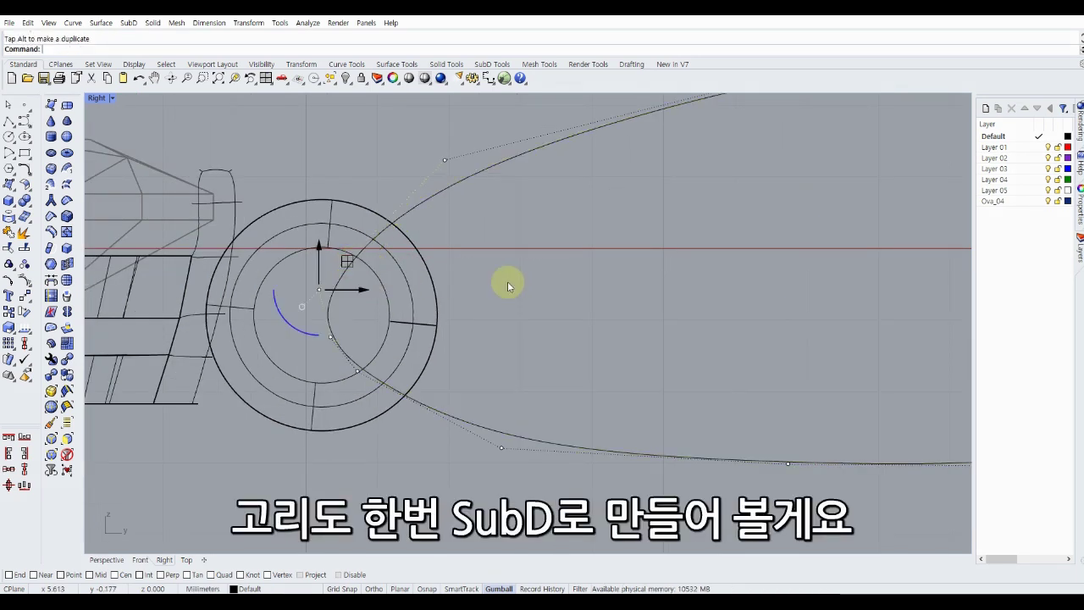
scroll(545, 273, "down", 5)
key("Escape")
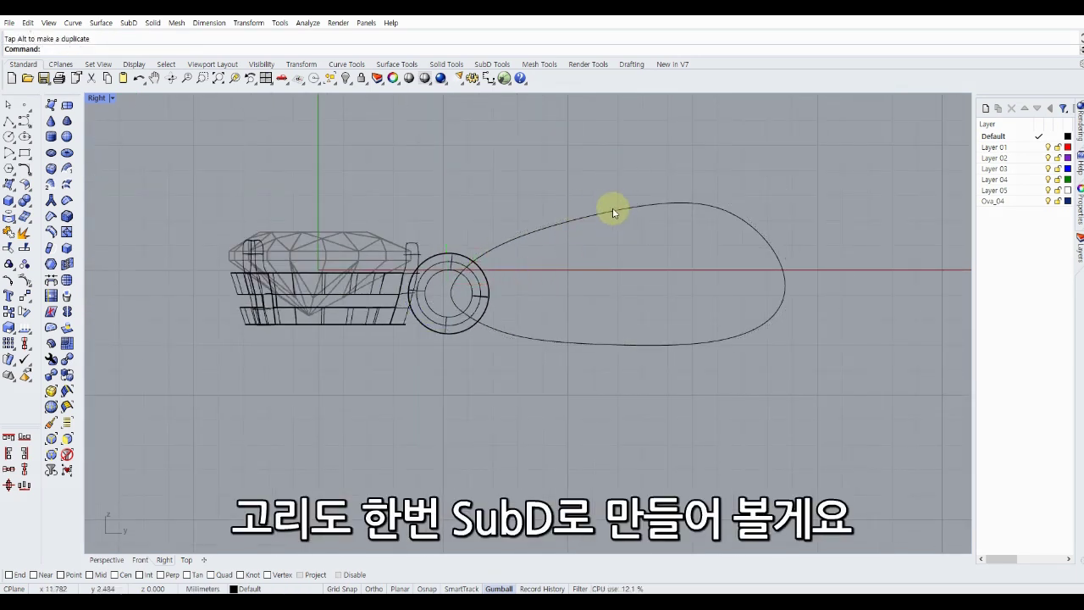
left_click(613, 210)
key("F10")
left_click_drag(649, 176, 664, 216)
left_click_drag(681, 176, 649, 173)
key("Escape")
Adjust the upper-right point, then shift the loop and ring together slightly.
left_click(704, 209)
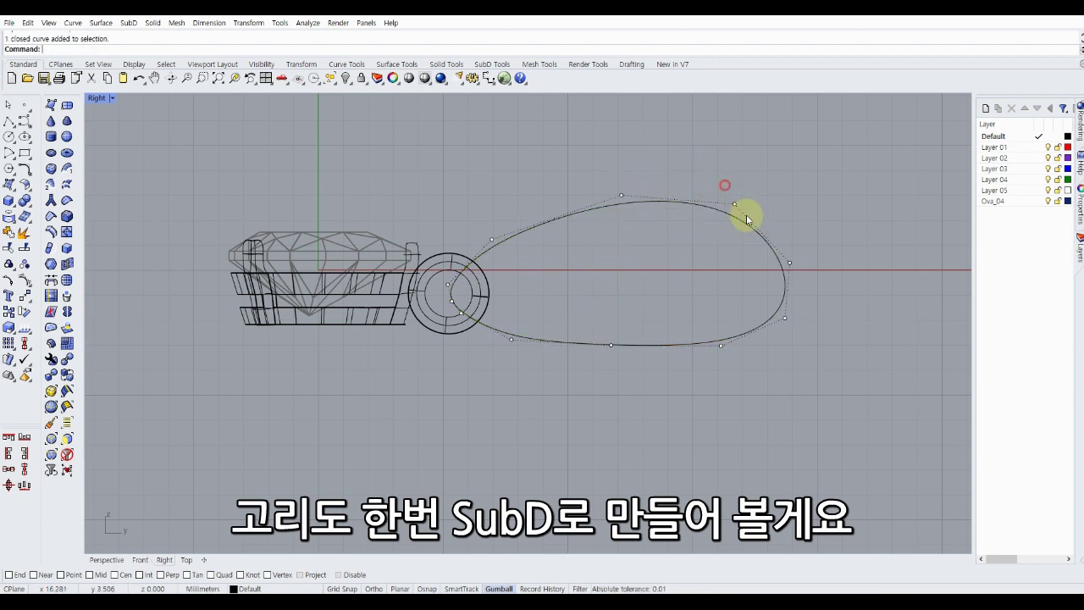
left_click_drag(777, 180, 791, 176)
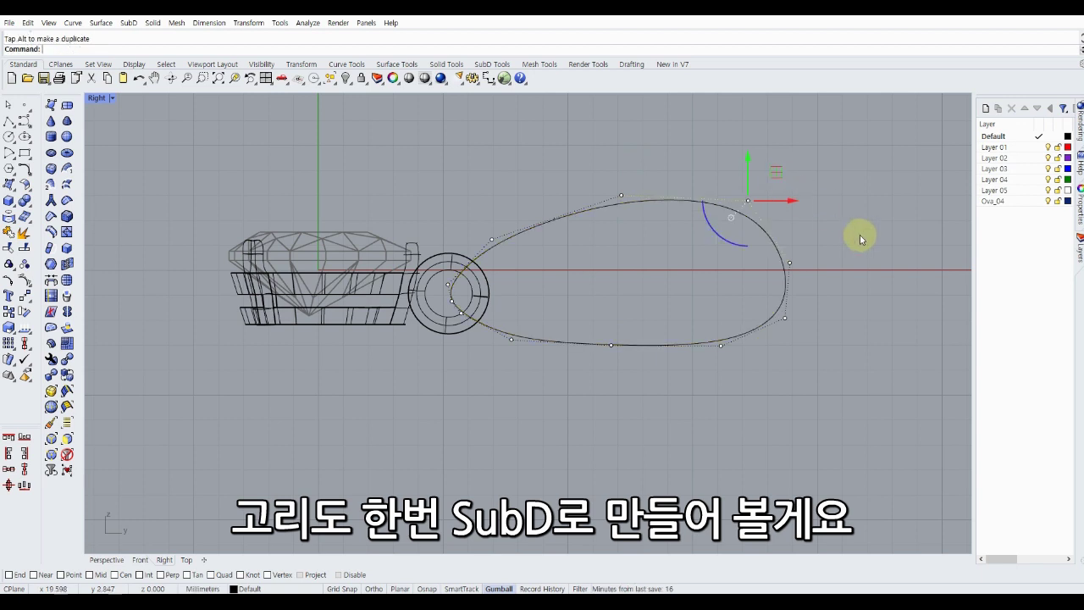
left_click(766, 234)
left_click_drag(769, 225, 767, 226)
left_click(532, 399)
left_click_drag(525, 327, 484, 256)
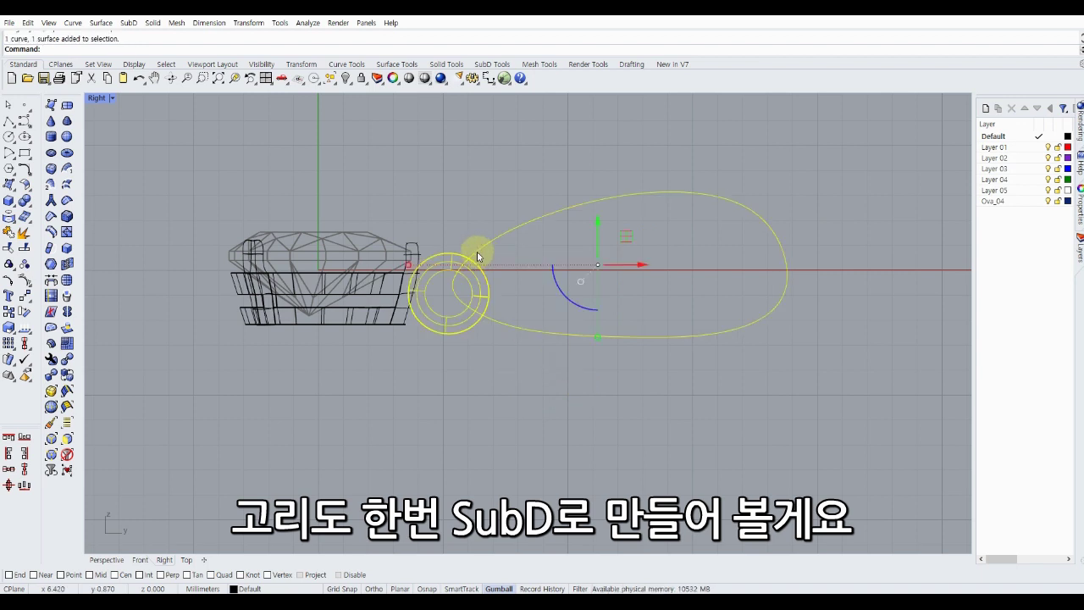
left_click_drag(626, 236, 631, 236)
left_click(533, 184)
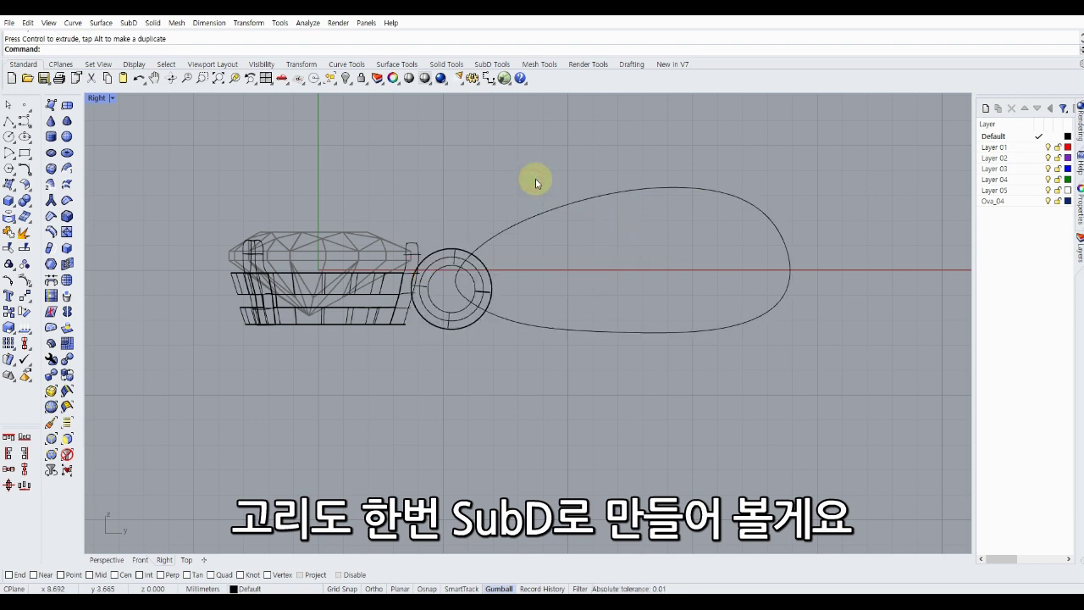
Restore four views and rotate the bail curve about 12° in the Top view.
double_click(102, 99)
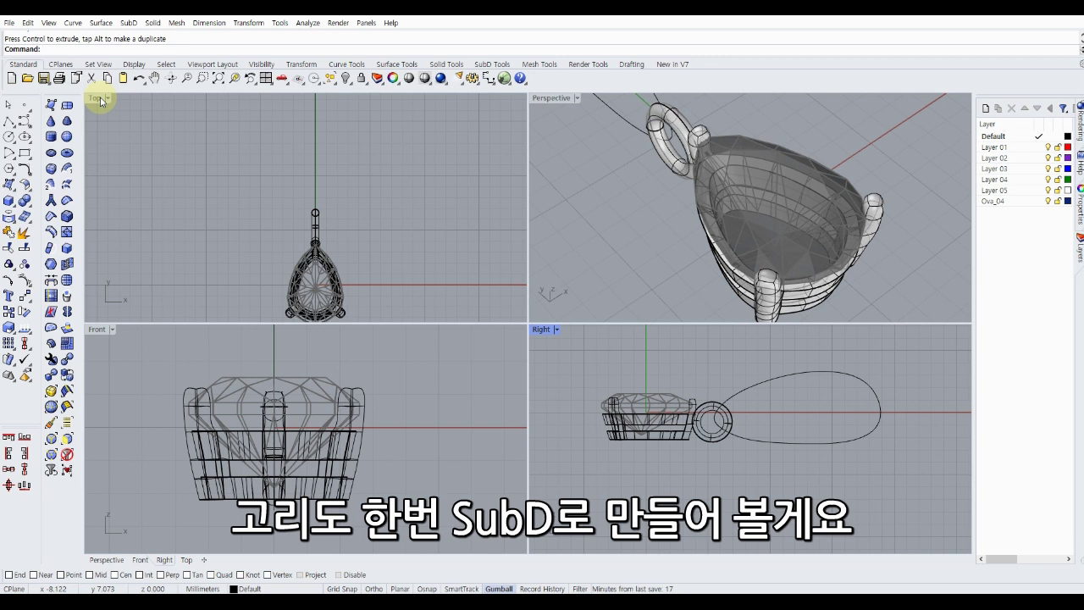
left_click(315, 153)
scroll(181, 211, "down", 2)
scroll(97, 277, "down", 1)
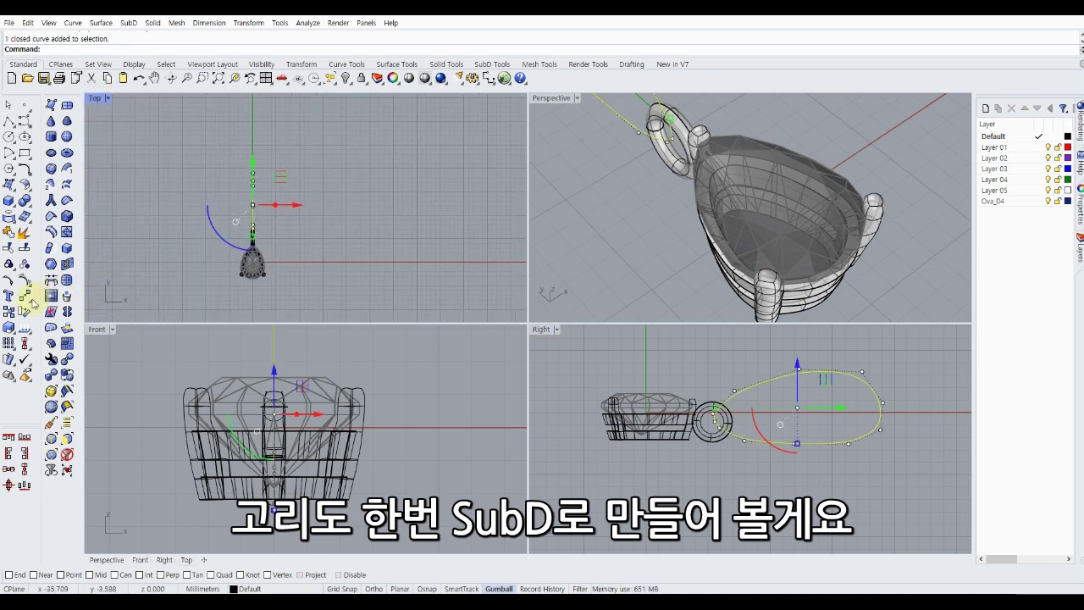
scroll(245, 231, "up", 2)
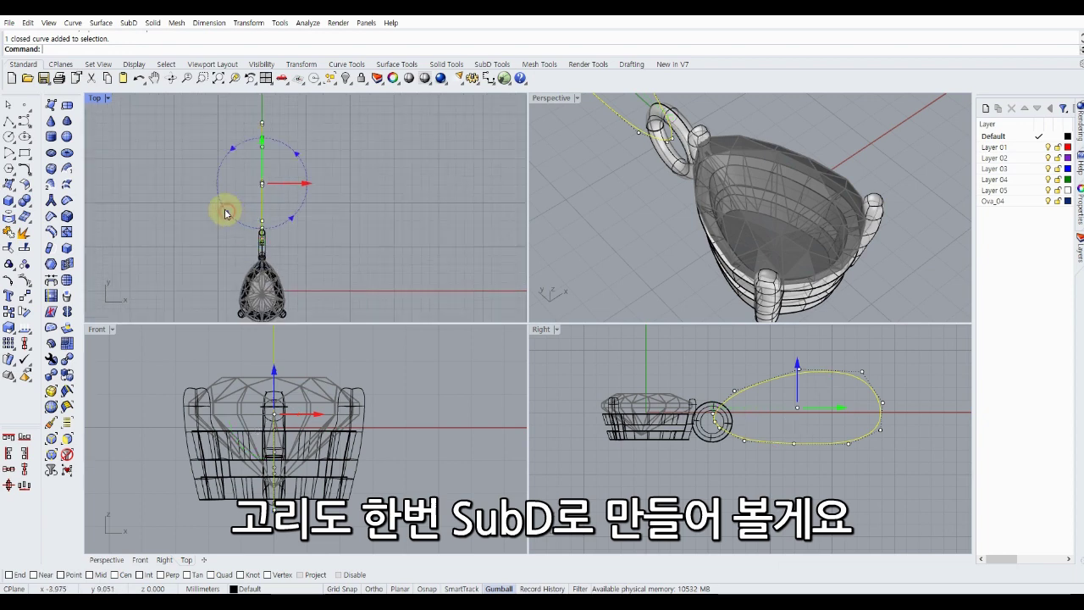
mouse_move(227, 216)
left_mouse_down()
mouse_move(220, 209)
mouse_move(262, 169)
mouse_move(321, 184)
left_mouse_up()
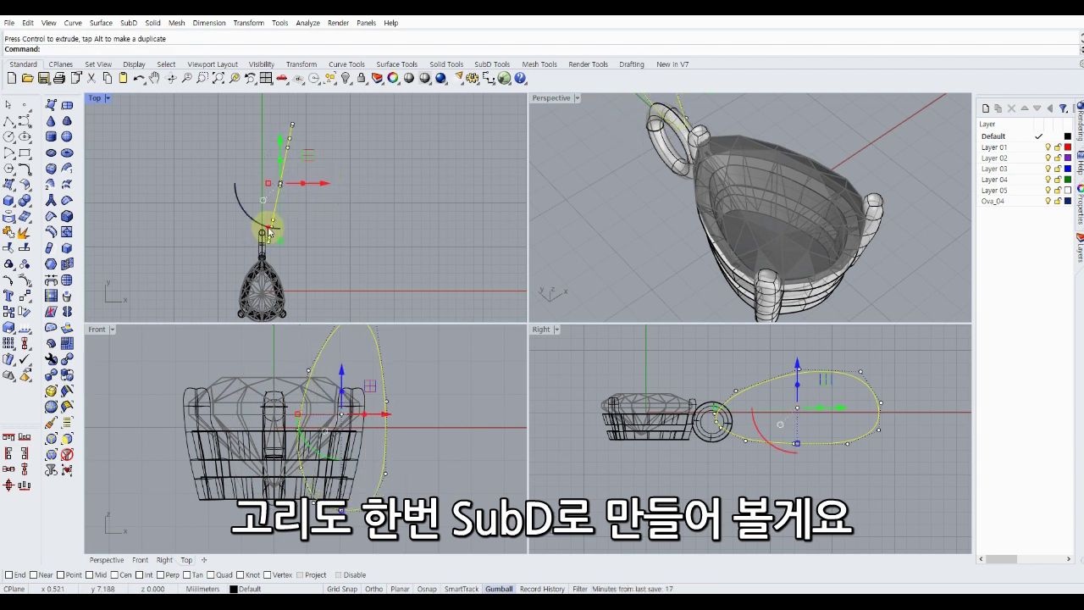
left_click_drag(271, 230, 273, 230)
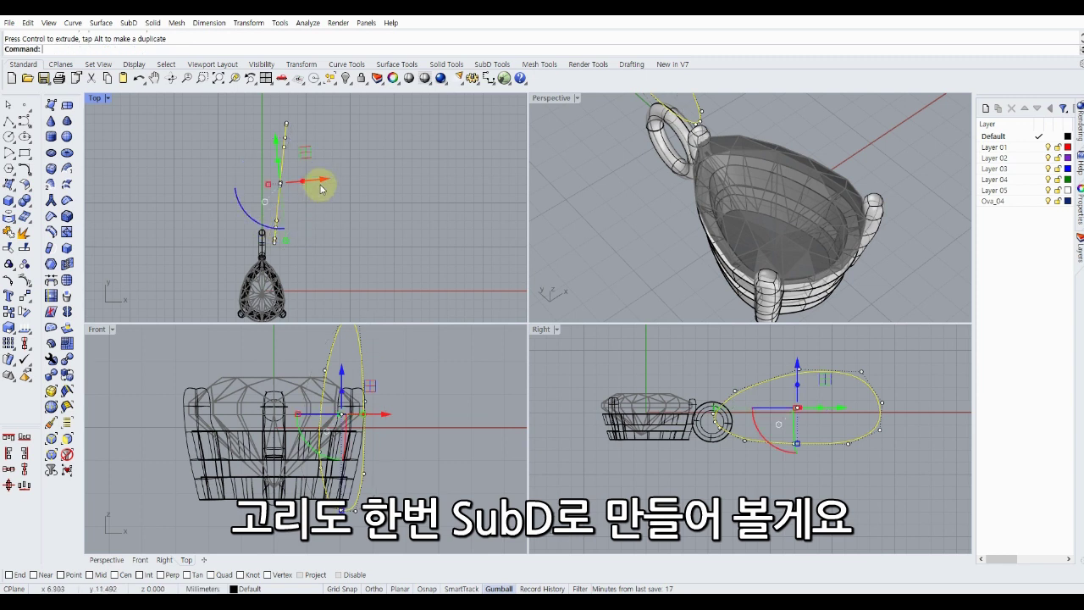
Move the bail curve 0.450 mm sideways and start mirroring it.
left_click(325, 201)
left_click(280, 194)
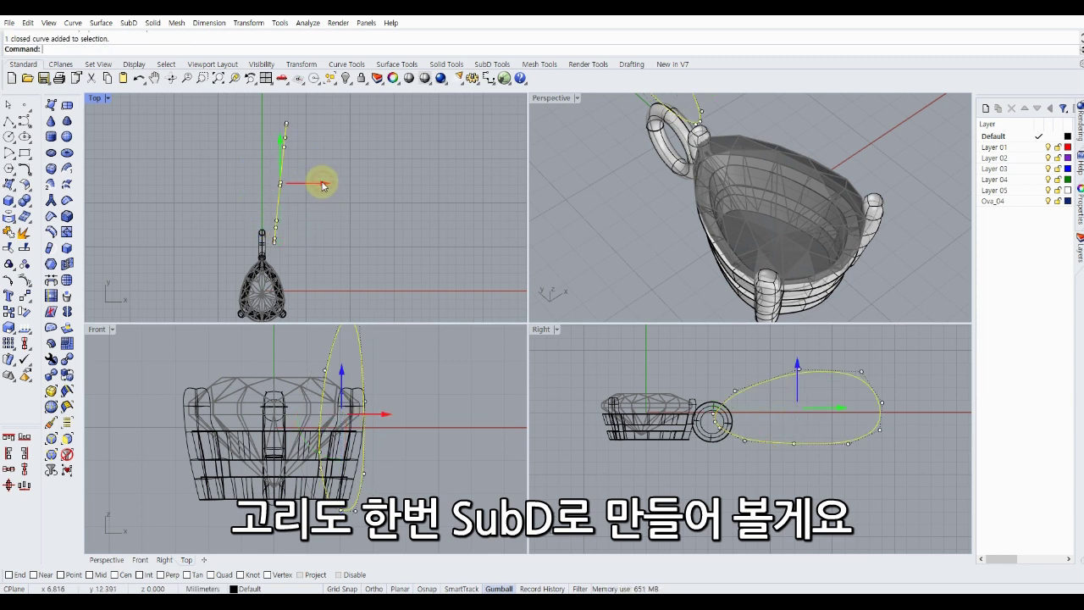
left_click_drag(322, 186, 319, 184)
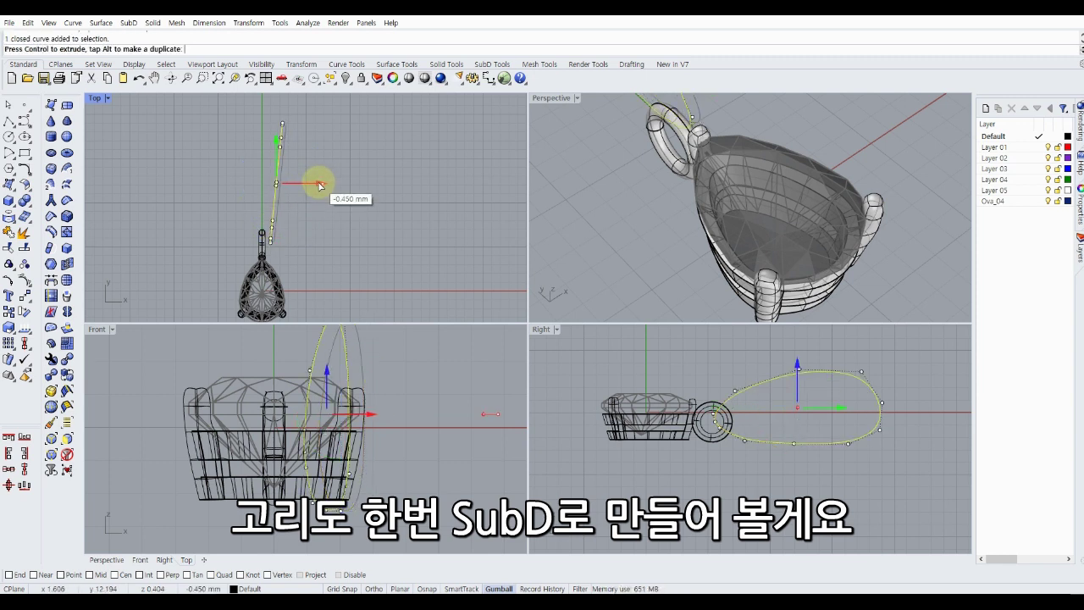
left_click(28, 303)
left_click(40, 316)
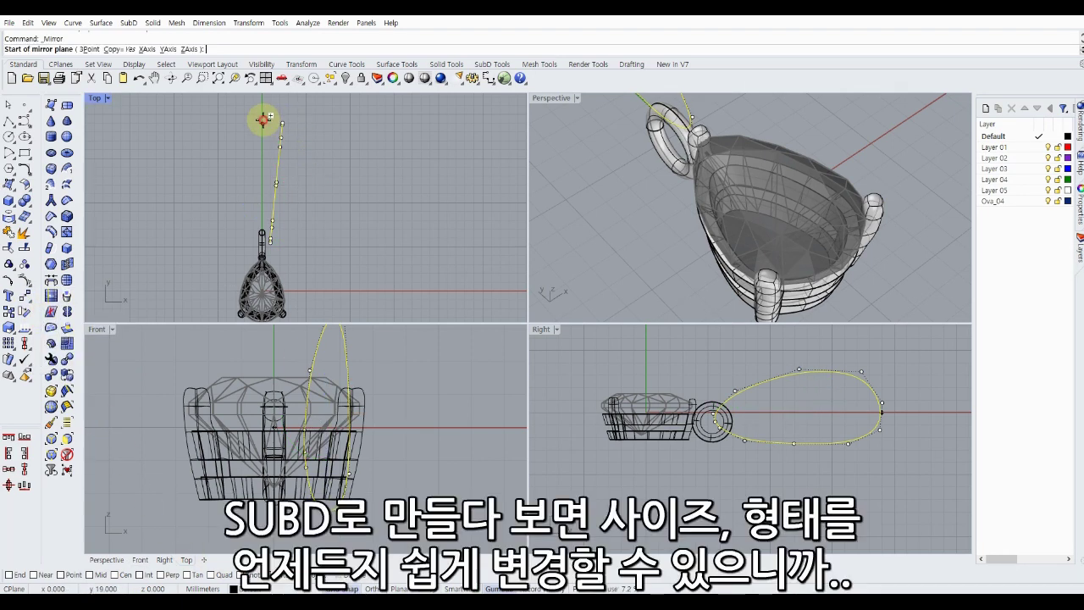
Mirror the bail curve about the centre line and move both curves 2.000 mm from the ring.
left_click(265, 119)
left_click(259, 162)
left_click(616, 220)
mouse_move(615, 220)
right_mouse_down()
mouse_move(634, 198)
mouse_move(643, 252)
mouse_move(736, 223)
mouse_move(783, 191)
mouse_move(769, 177)
mouse_move(693, 210)
right_mouse_up()
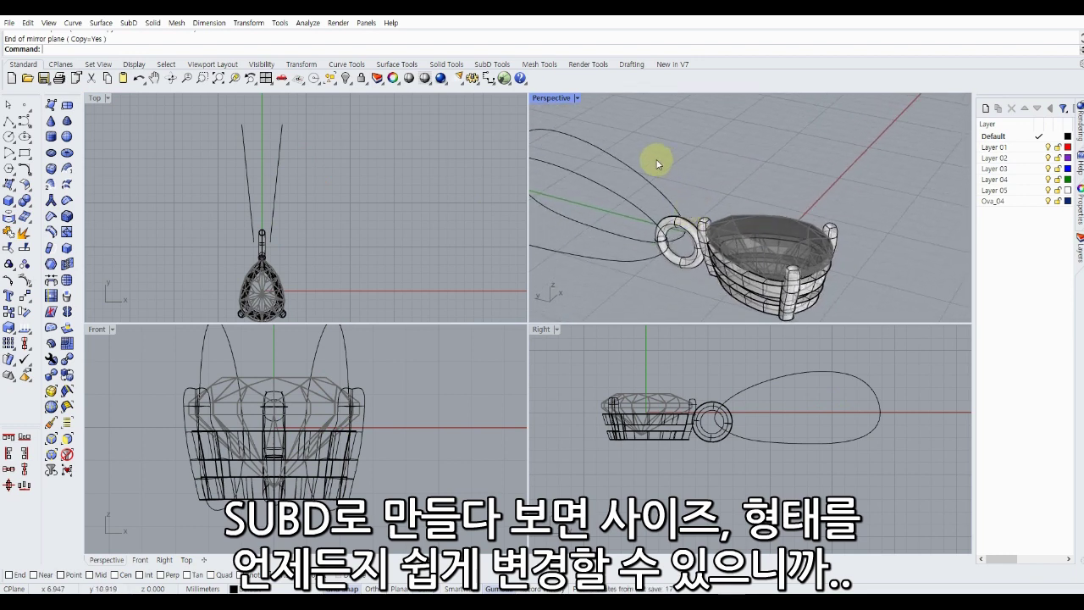
left_click_drag(655, 209, 593, 158)
left_click_drag(840, 407, 872, 409)
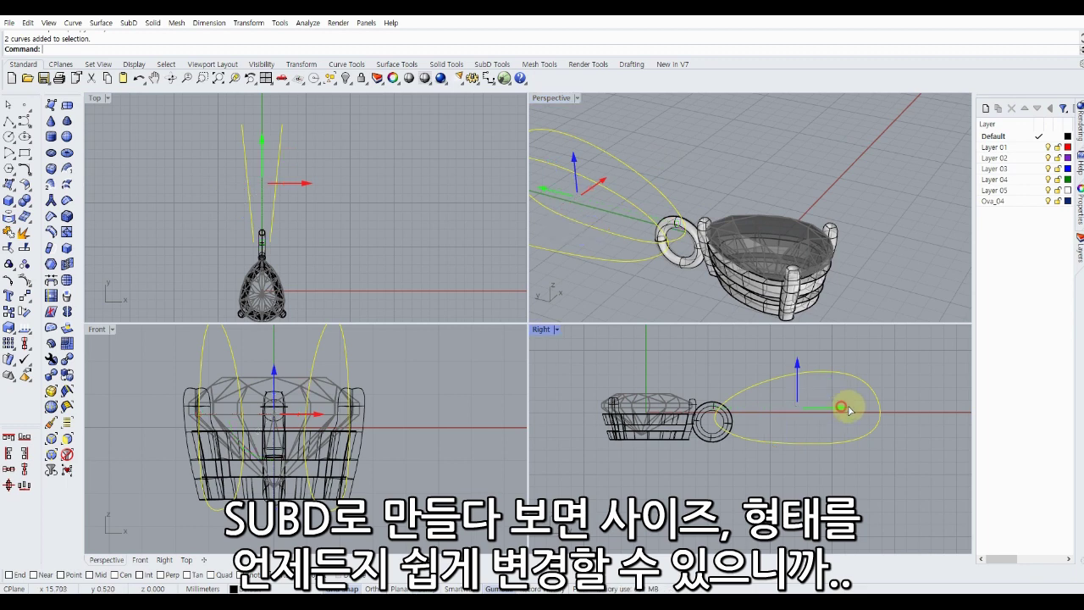
Rotate the torus jump ring 90° so its opening faces the bail loops.
left_click(739, 385)
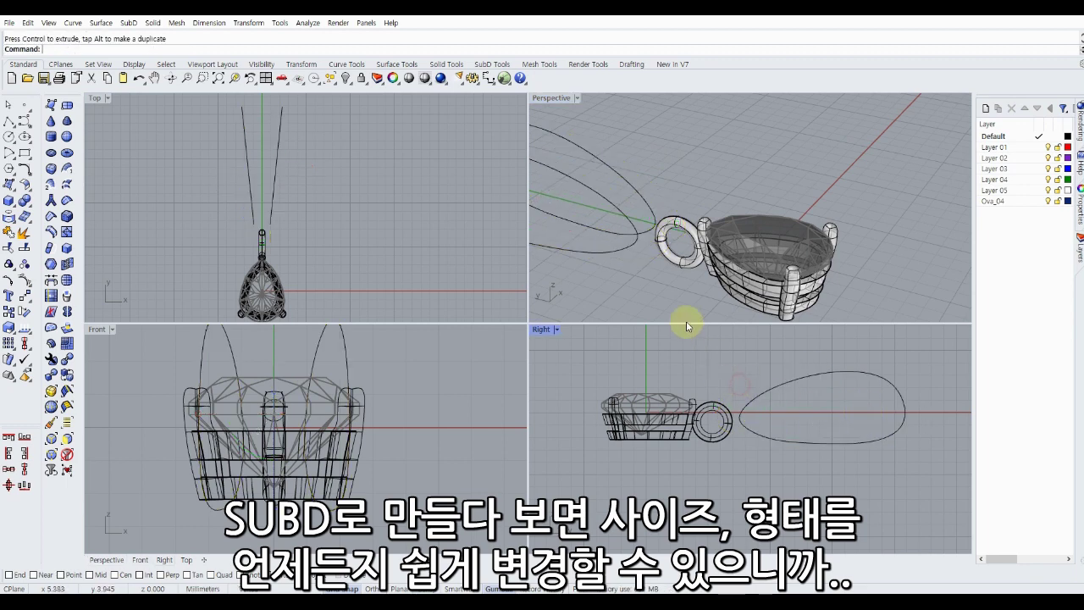
right_click_drag(676, 303, 641, 256)
left_click(654, 224)
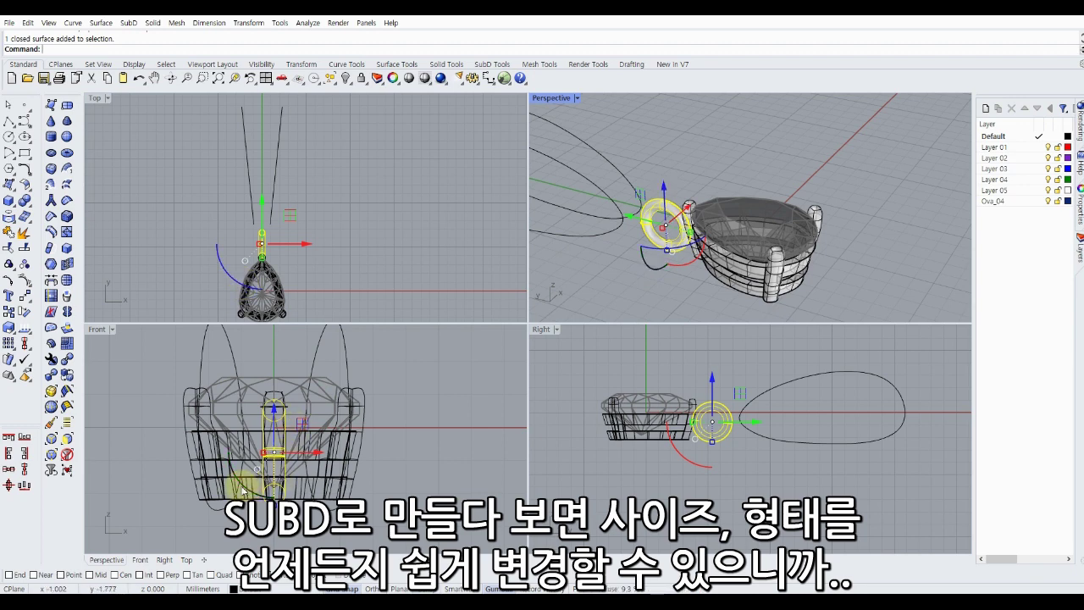
left_click_drag(243, 490, 206, 431)
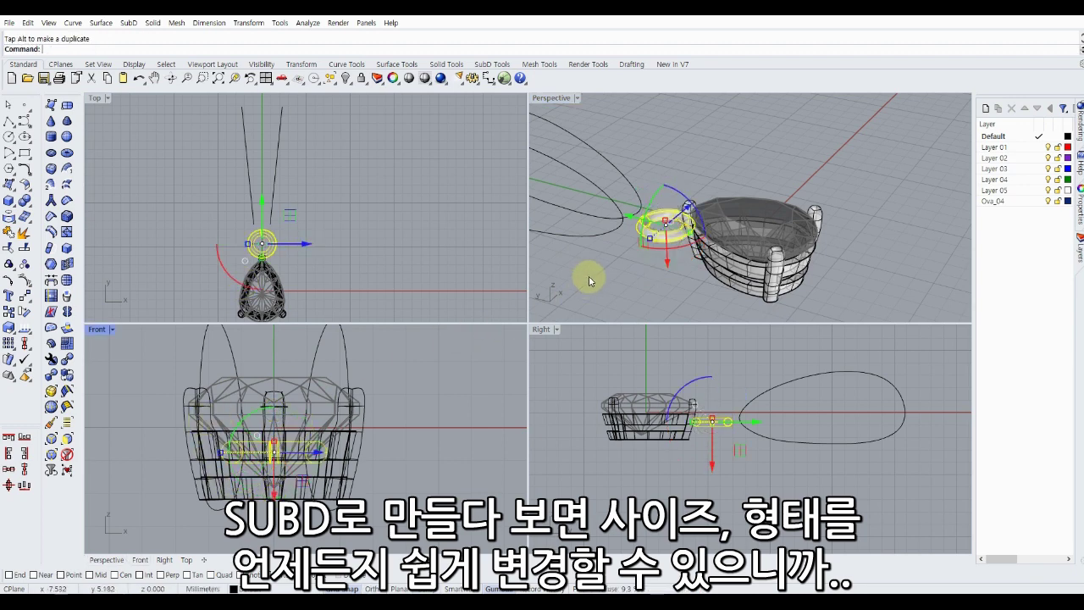
left_click(611, 264)
right_click_drag(611, 264, 617, 280)
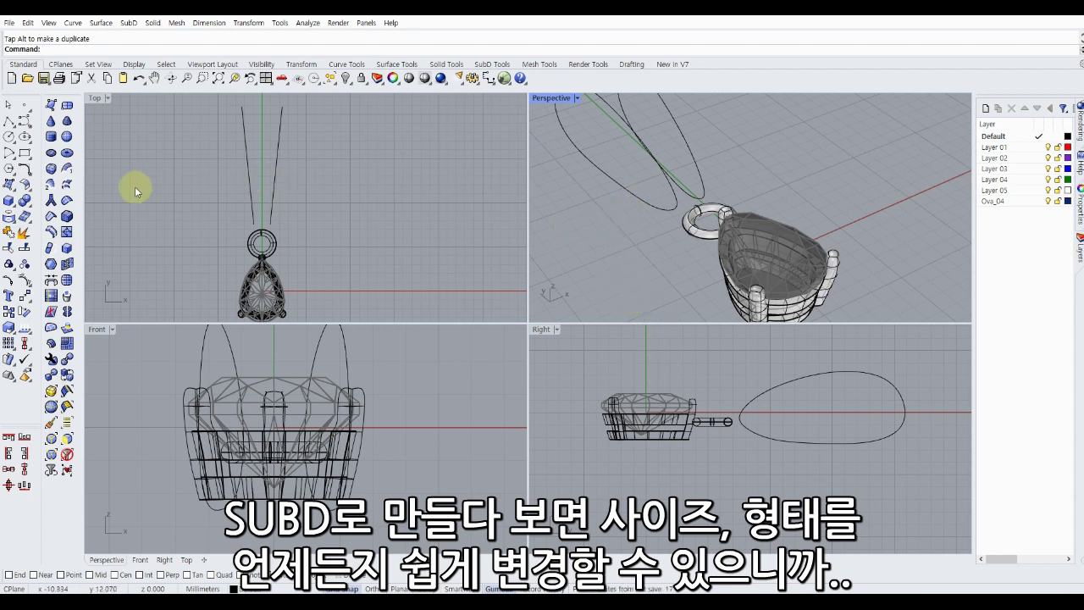
left_click(66, 201)
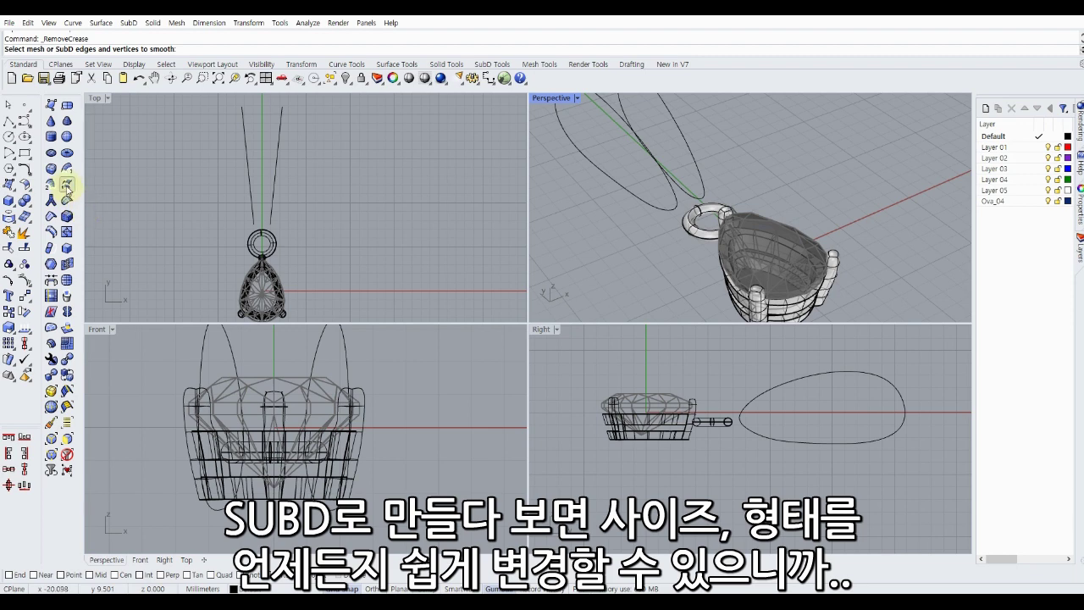
SubD-loft the two oval curves into a band and maximize the Perspective view.
left_click(66, 186)
left_click(243, 111)
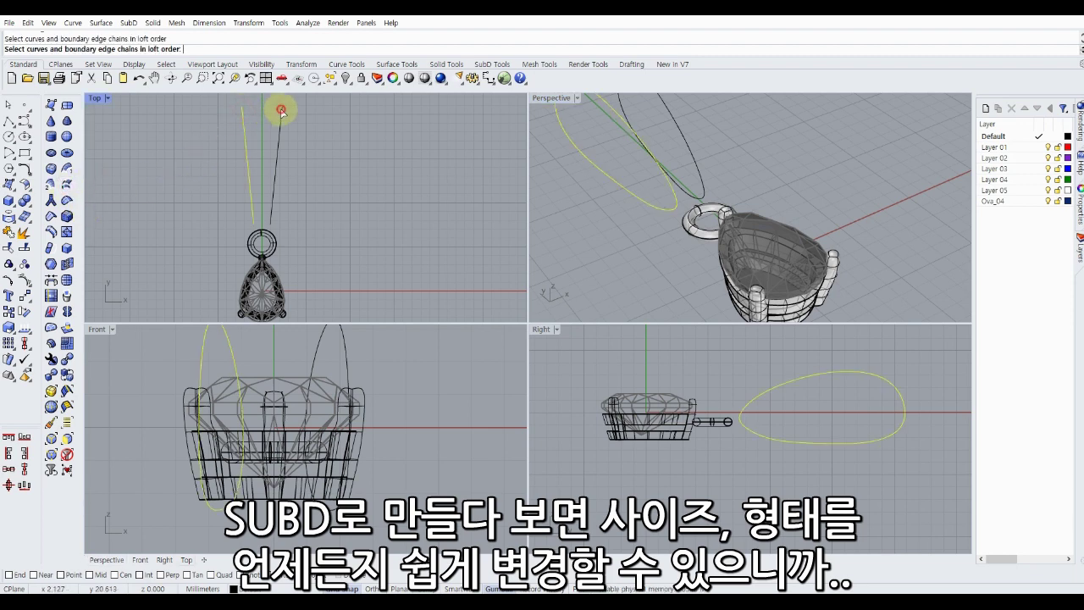
left_click(281, 110)
key("Return")
key("Return")
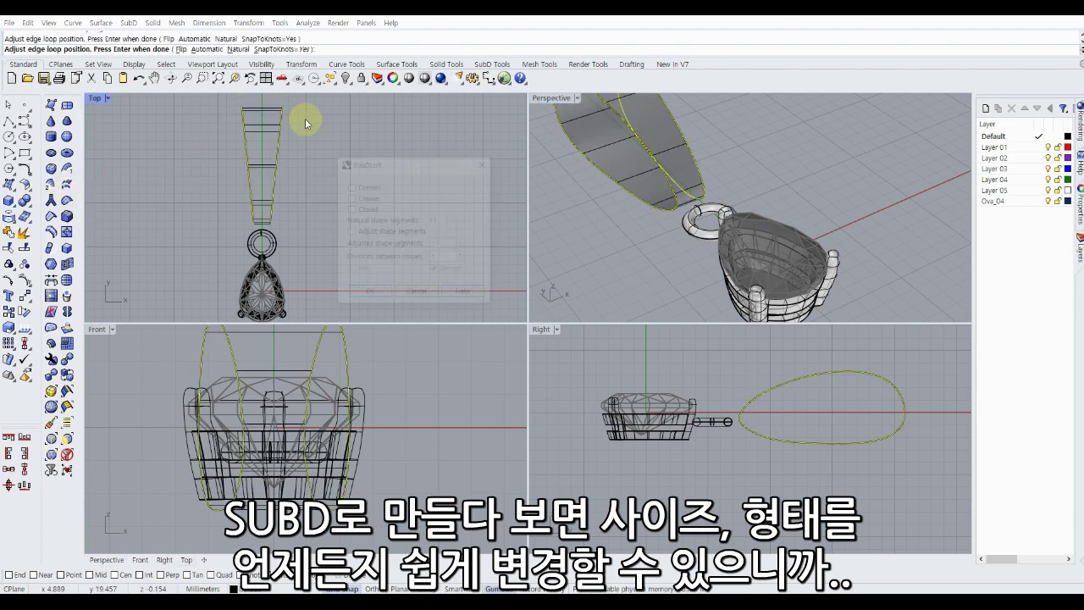
left_click(369, 294)
scroll(626, 228, "down", 3)
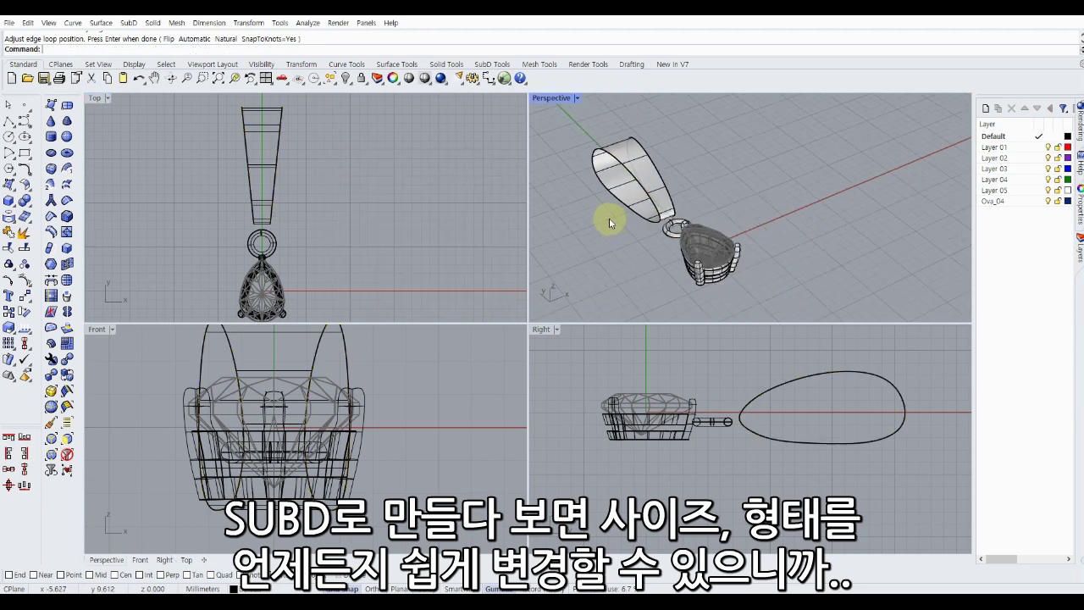
right_click_drag(609, 218, 611, 221)
double_click(539, 98)
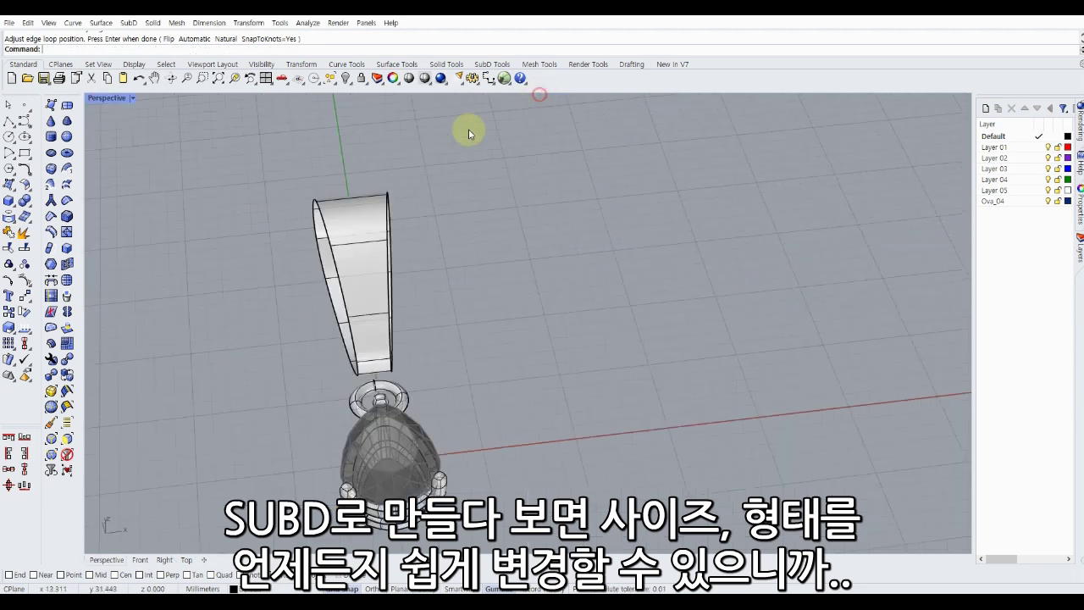
scroll(346, 212, "up", 2)
scroll(375, 201, "up", 3)
Undo and rebuild the loft with Adjusted shape segments 11 and Divisions 2.
key("ctrl+z")
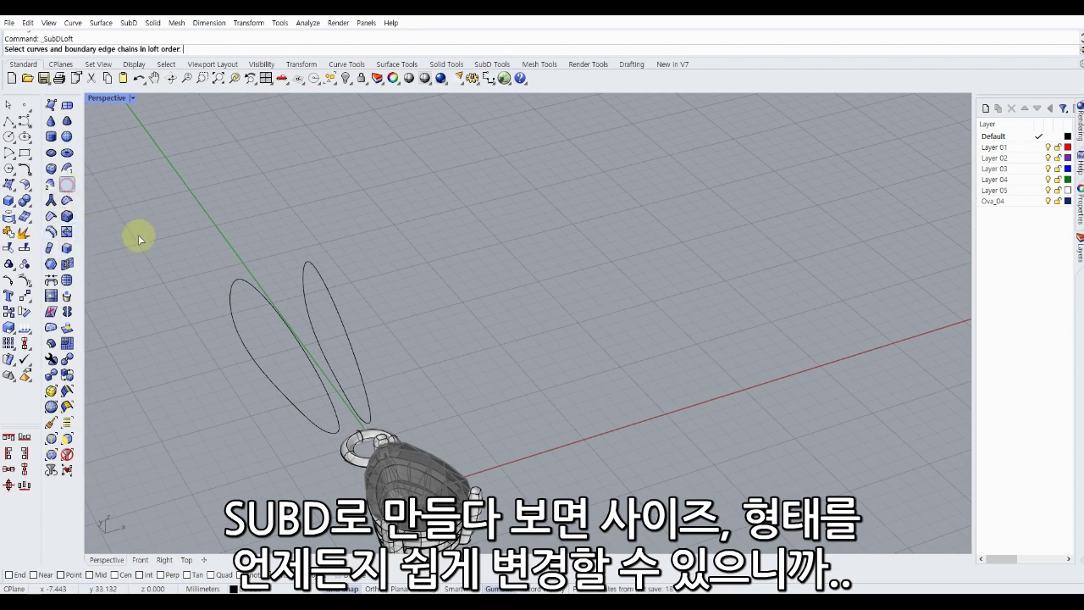
left_click(245, 287)
right_click(251, 221)
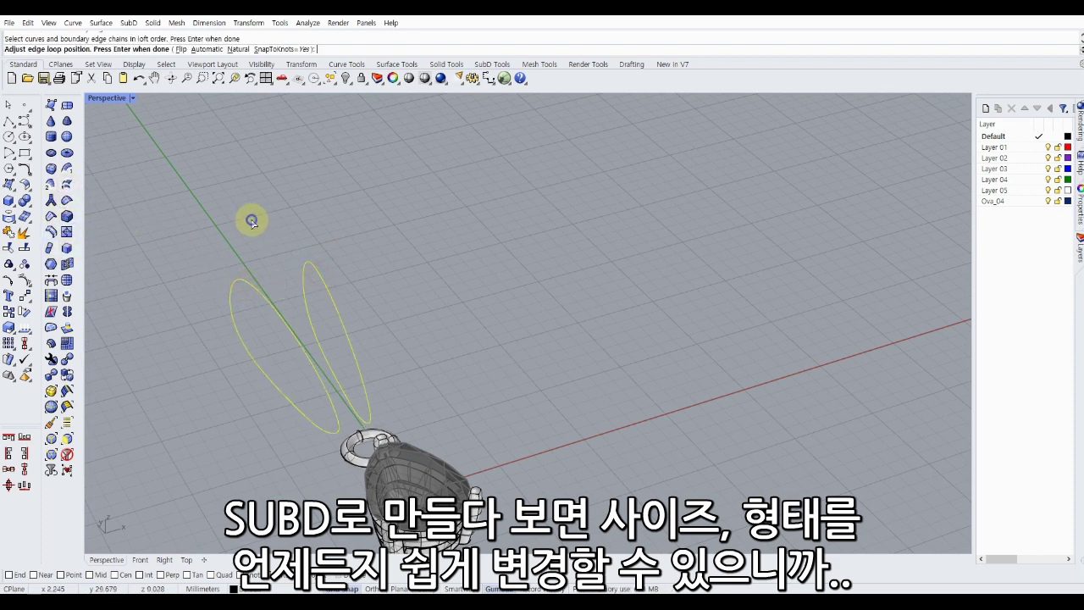
right_click(251, 221)
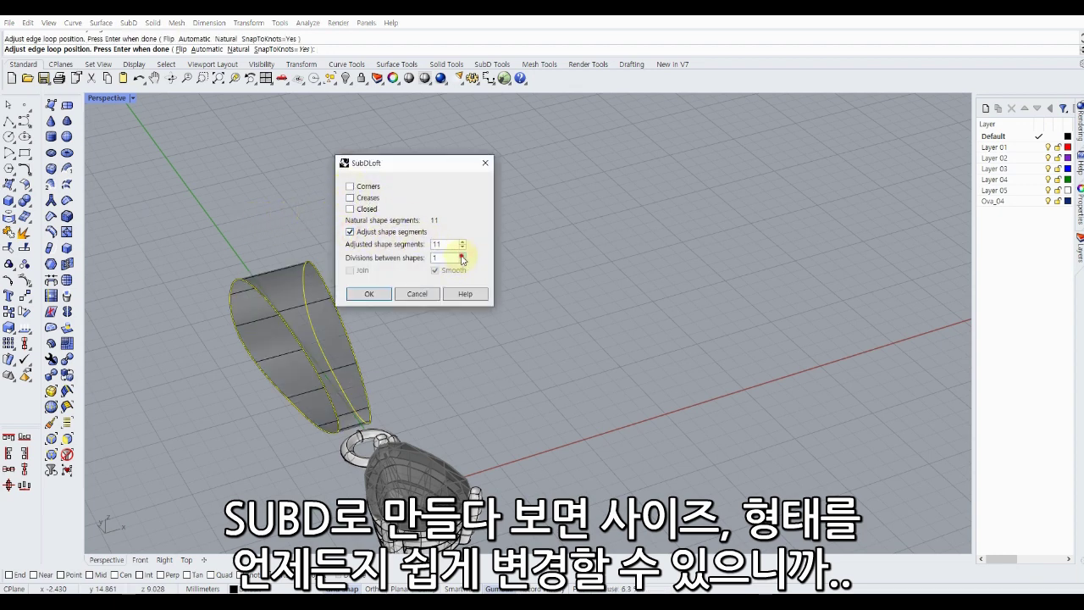
left_click(367, 295)
mouse_move(251, 251)
right_mouse_down()
mouse_move(278, 217)
mouse_move(290, 232)
right_mouse_up()
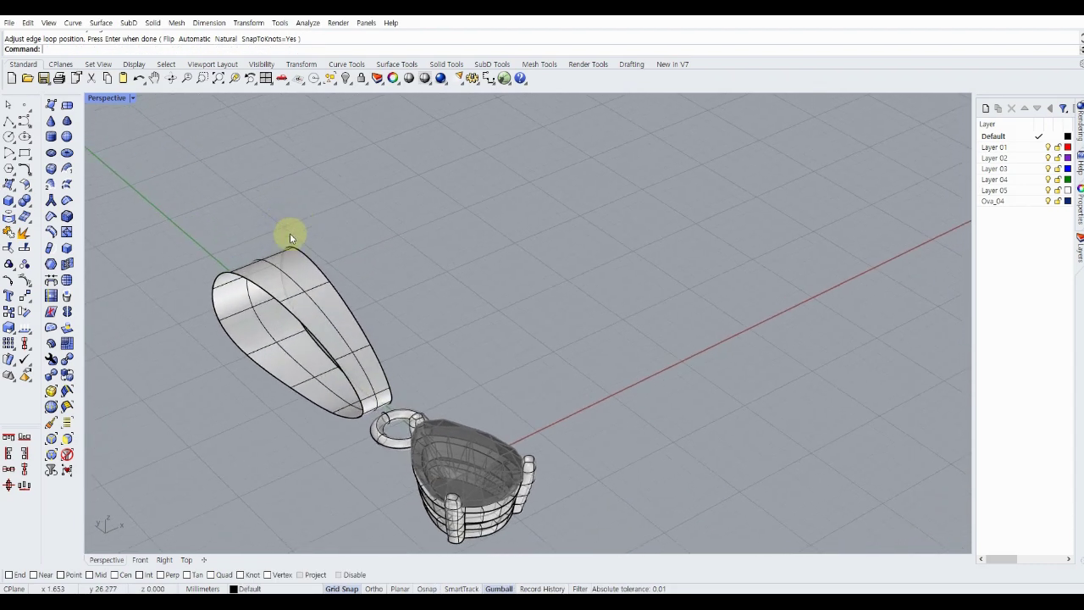
scroll(267, 268, "up", 3)
Scale up the bail's middle edge loop with the Gumball in the Right view, then shift it slightly.
left_click(266, 264)
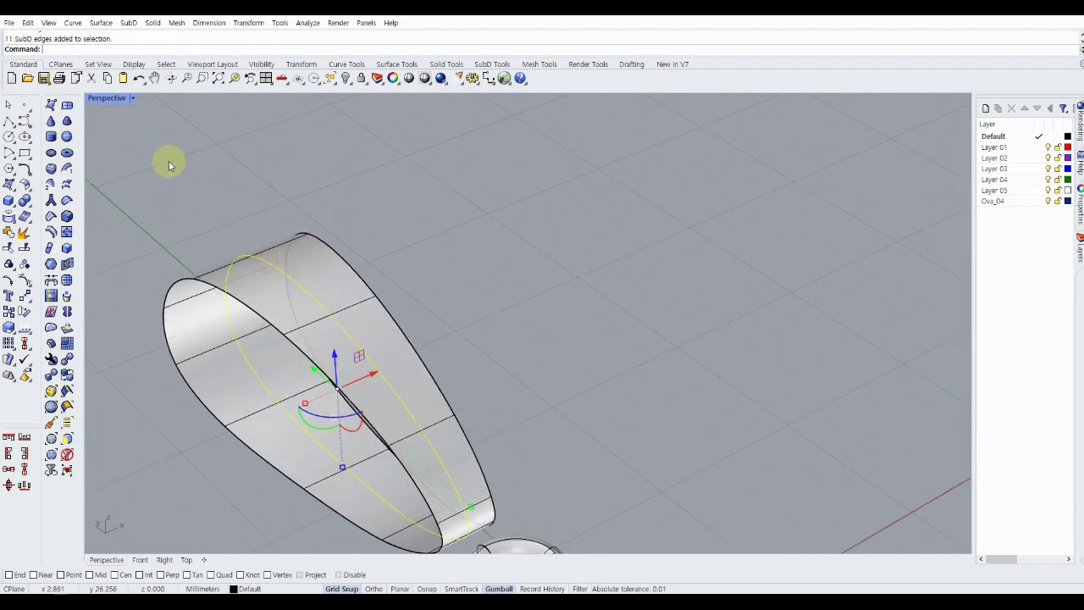
double_click(115, 100)
mouse_move(834, 423)
right_mouse_down()
mouse_move(782, 399)
mouse_move(619, 414)
right_mouse_up()
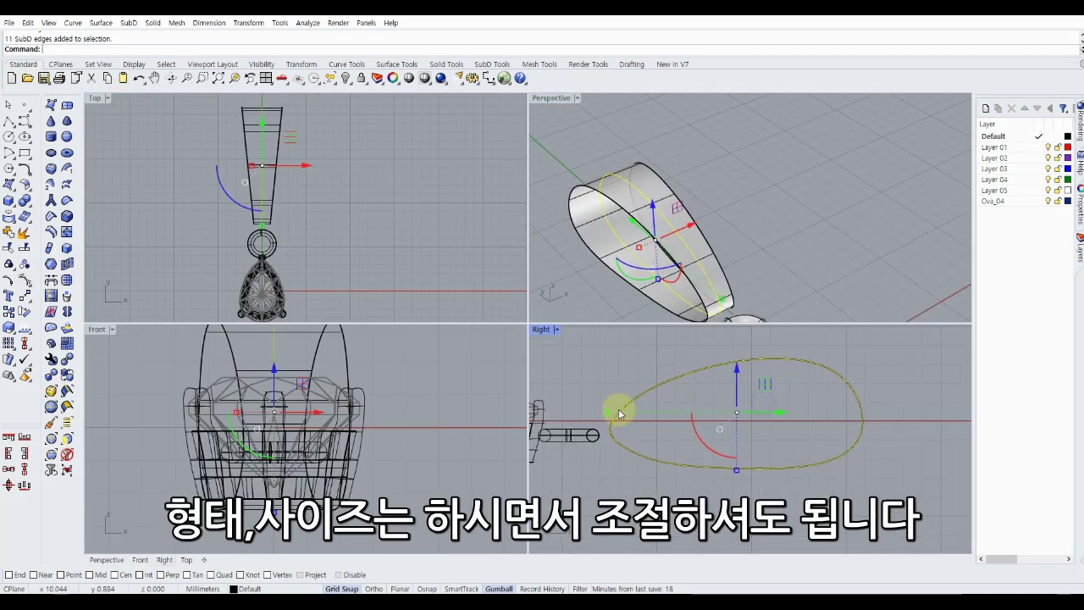
left_click_drag(606, 416, 577, 415)
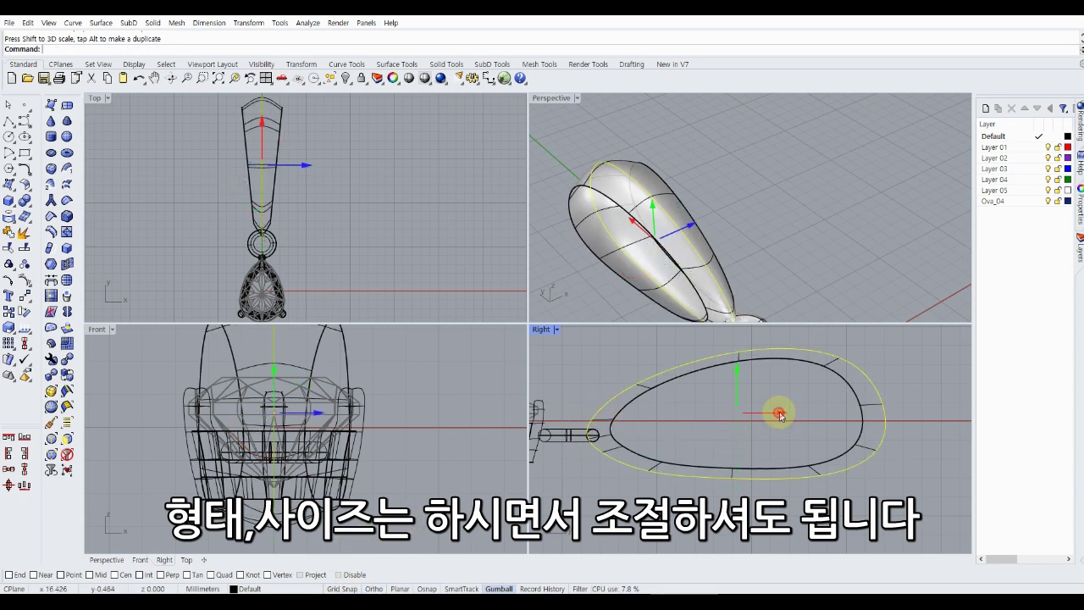
left_click_drag(777, 412, 792, 412)
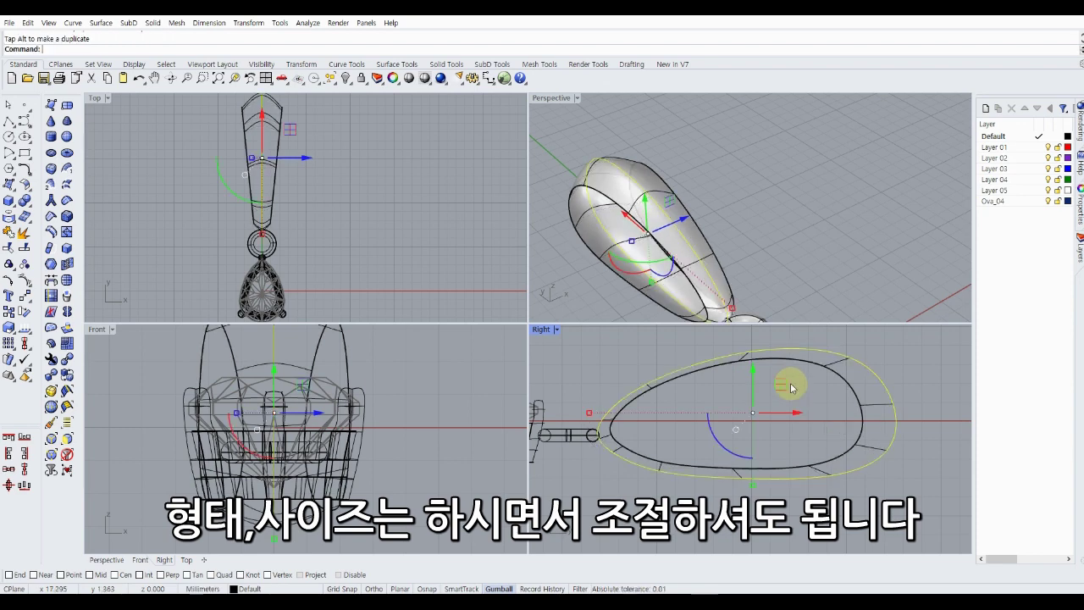
left_click_drag(755, 373, 754, 370)
Raise one outline vertex of the bail and move another to smooth its curve.
left_click(690, 356)
scroll(586, 344, "up", 2)
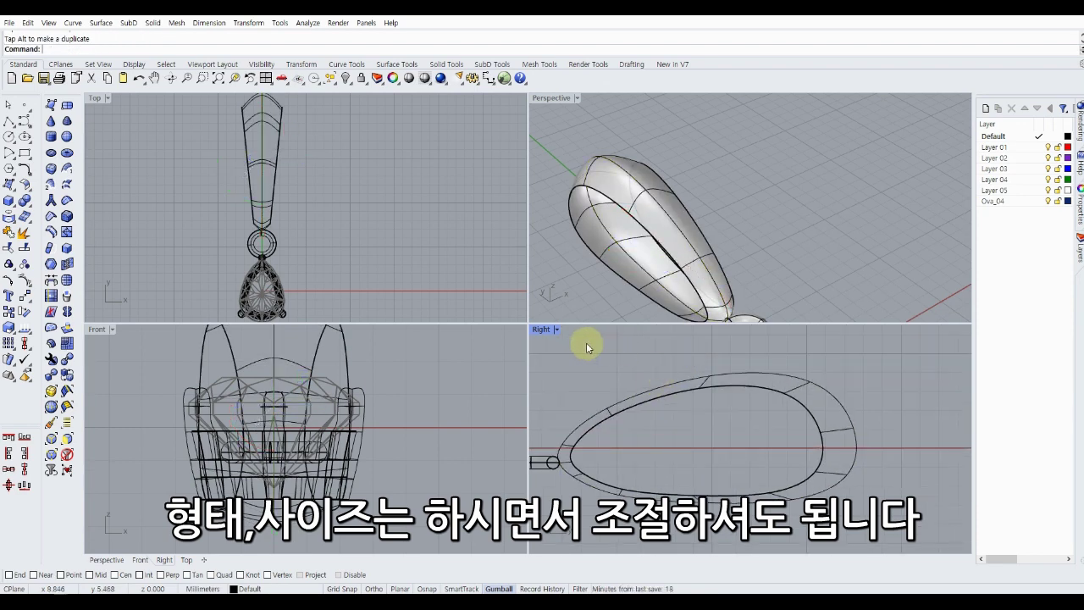
scroll(678, 370, "up", 3)
left_click(716, 396, "ctrl+shift")
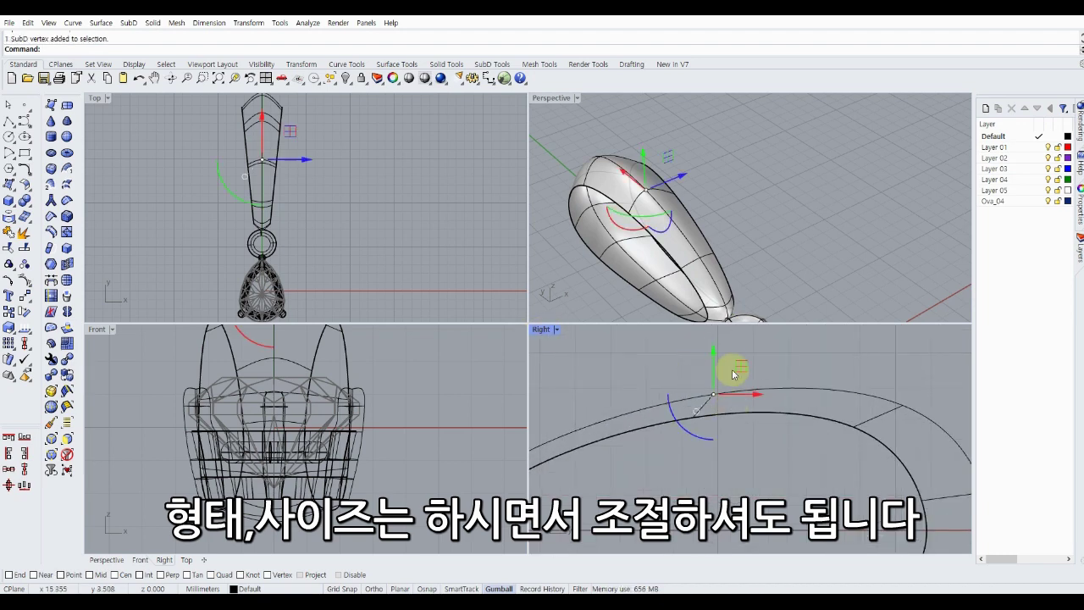
left_click_drag(728, 370, 714, 358)
scroll(733, 454, "down", 2)
key("Escape")
scroll(721, 450, "down", 2)
scroll(639, 398, "down", 2)
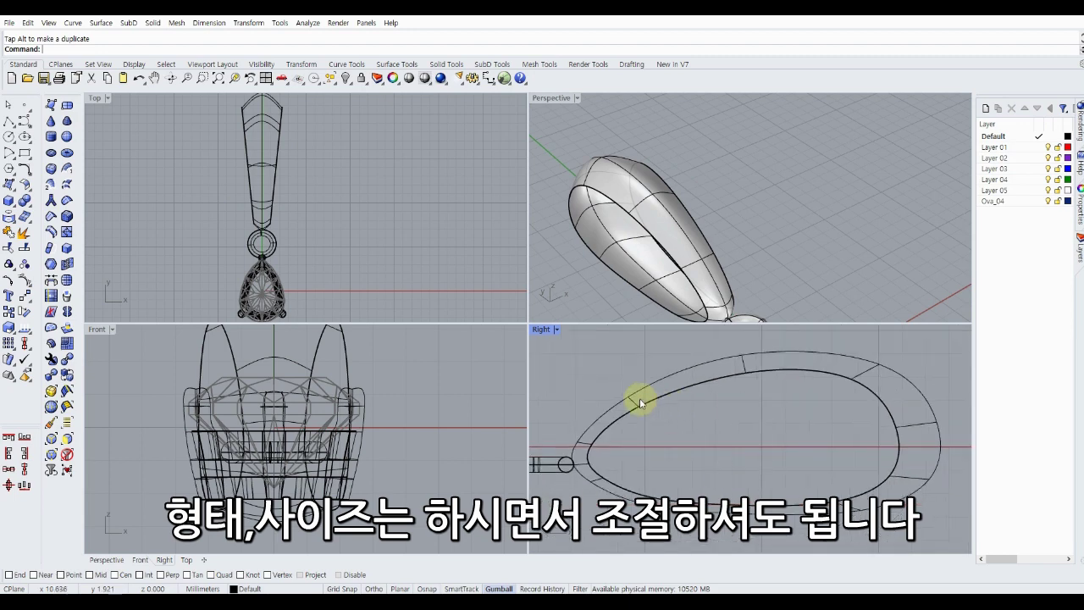
left_click(631, 395, "ctrl+shift")
left_click_drag(640, 375, 669, 383)
Reshape another outline vertex and pull a vertex to widen the bail's rounded end, undoing a lower-edge move.
scroll(787, 372, "up", 2)
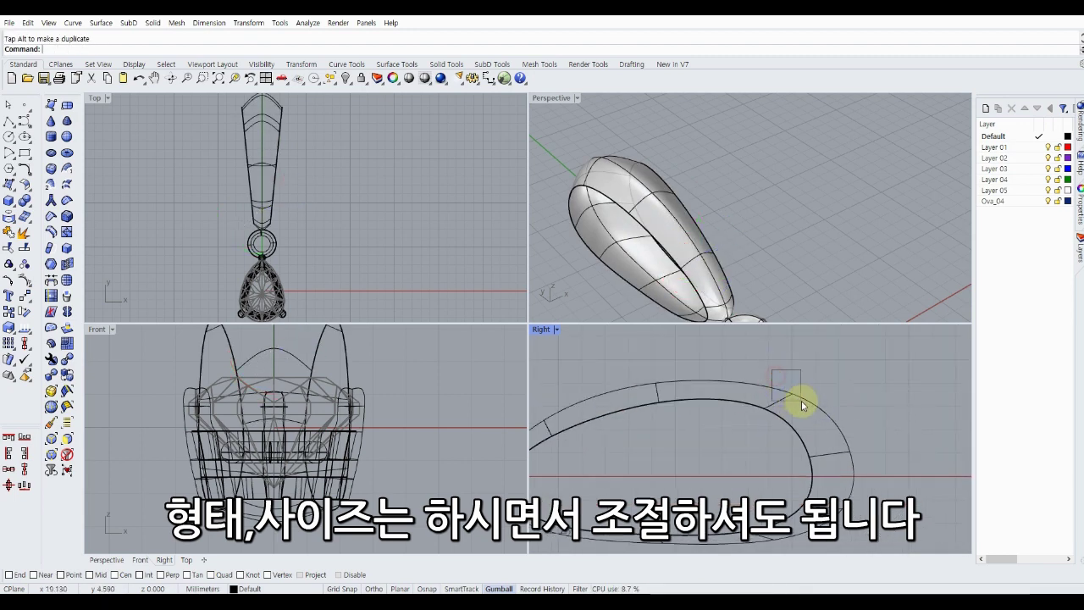
left_click(792, 393, "ctrl+shift")
mouse_move(820, 372)
left_mouse_down()
mouse_move(818, 364)
mouse_move(890, 424)
left_mouse_up()
key("Escape")
scroll(822, 448, "down", 3)
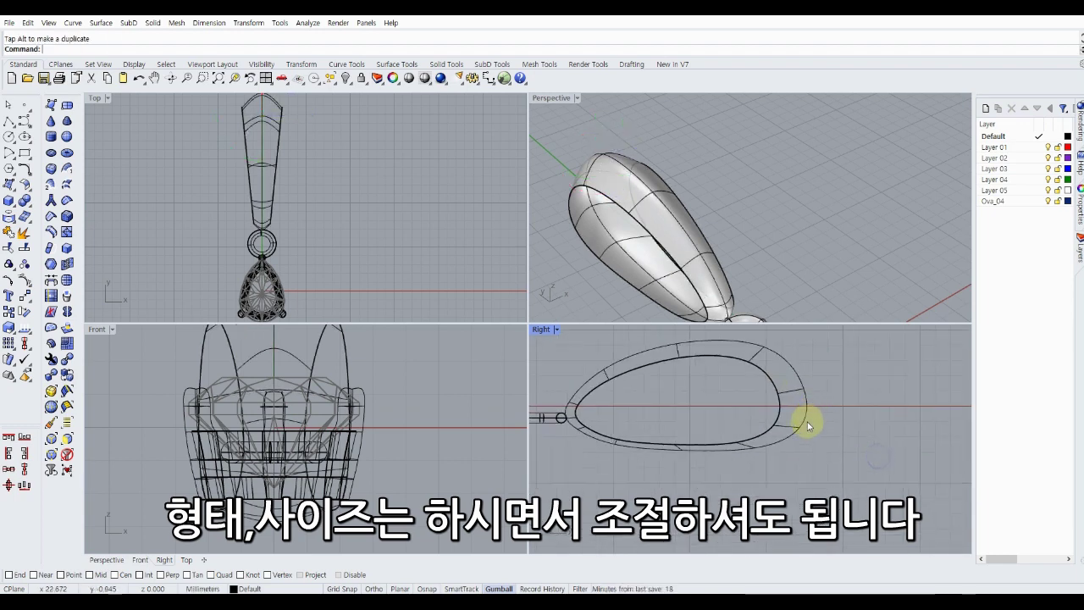
scroll(788, 438, "up", 4)
left_click(788, 437, "ctrl+shift")
left_click_drag(816, 416, 738, 499)
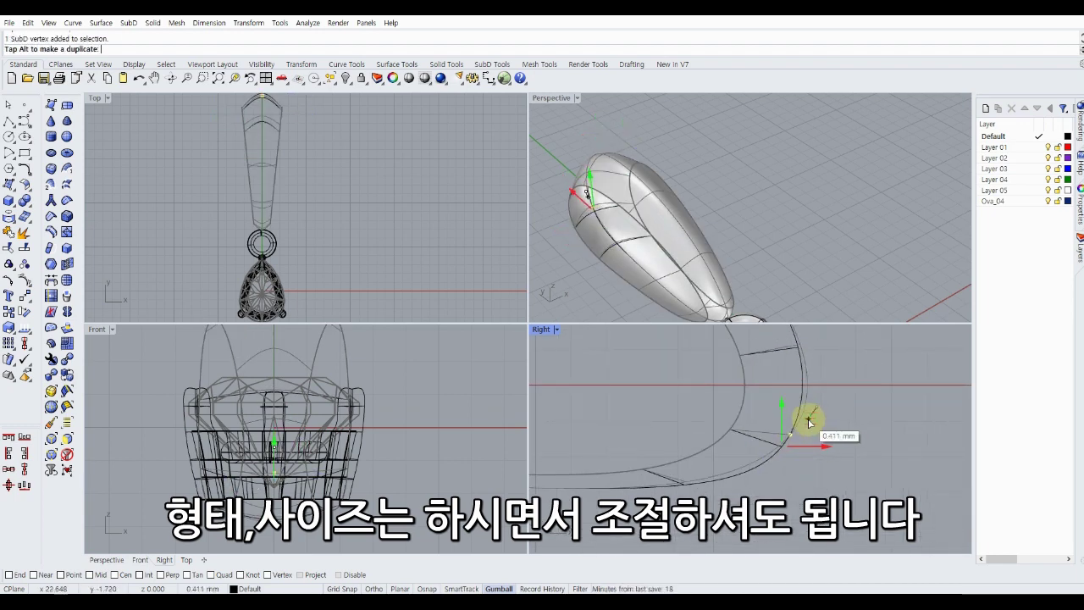
scroll(728, 474, "up", 3)
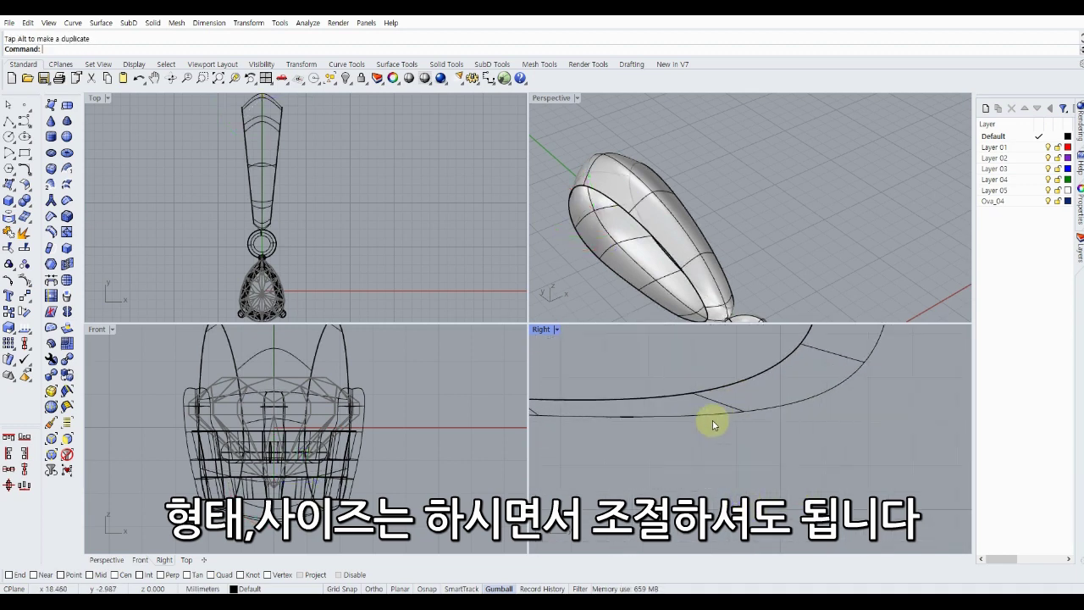
left_click(771, 399, "ctrl+shift")
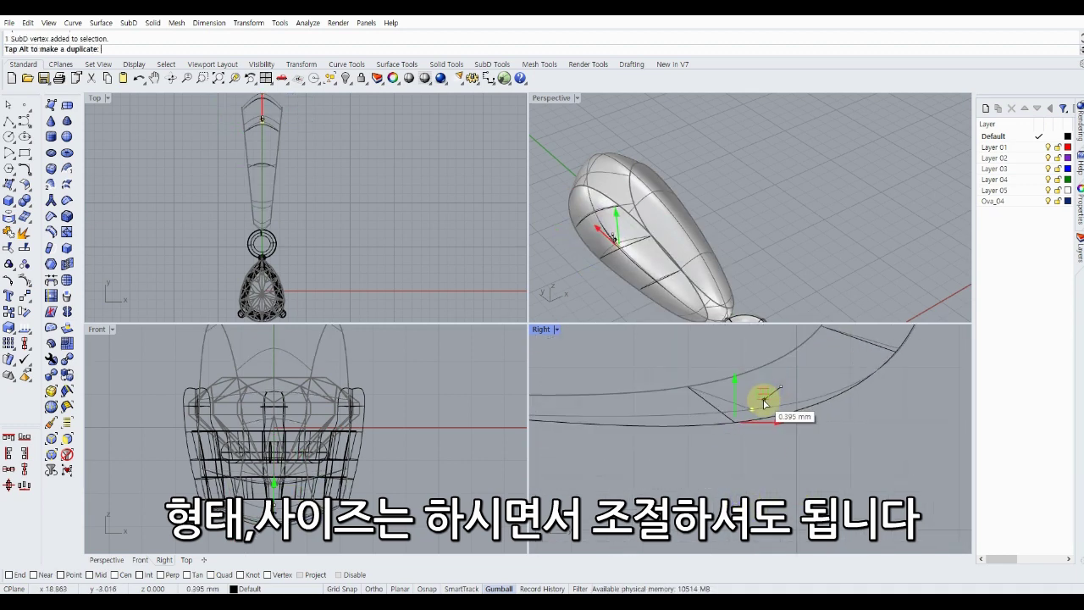
mouse_move(770, 400)
left_mouse_down()
mouse_move(747, 437)
mouse_move(746, 422)
left_mouse_up()
left_click(677, 495)
key("ctrl+z")
key("ctrl+z")
key("Escape")
Nudge a lower-edge vertex and a narrow-end vertex, then orbit the Perspective view to check the bail.
scroll(600, 413, "up", 3)
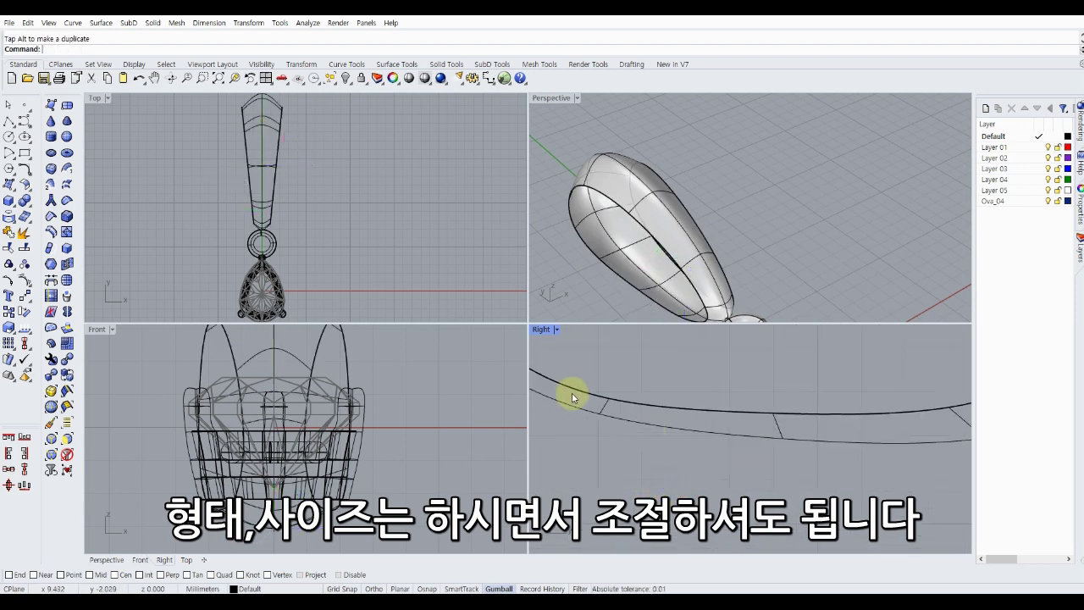
left_click(602, 416)
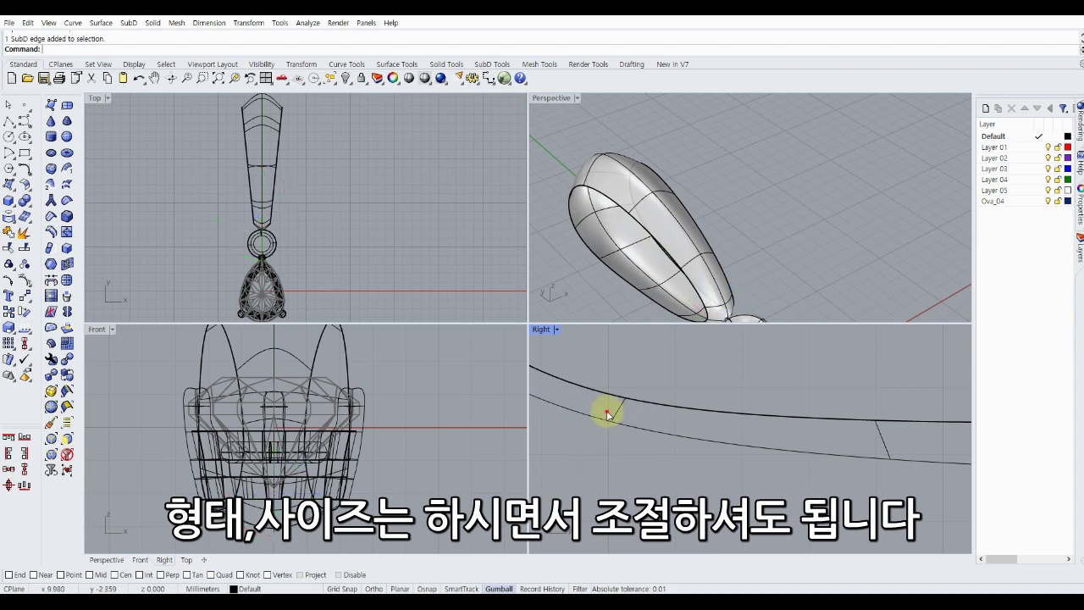
left_click_drag(635, 396, 636, 402)
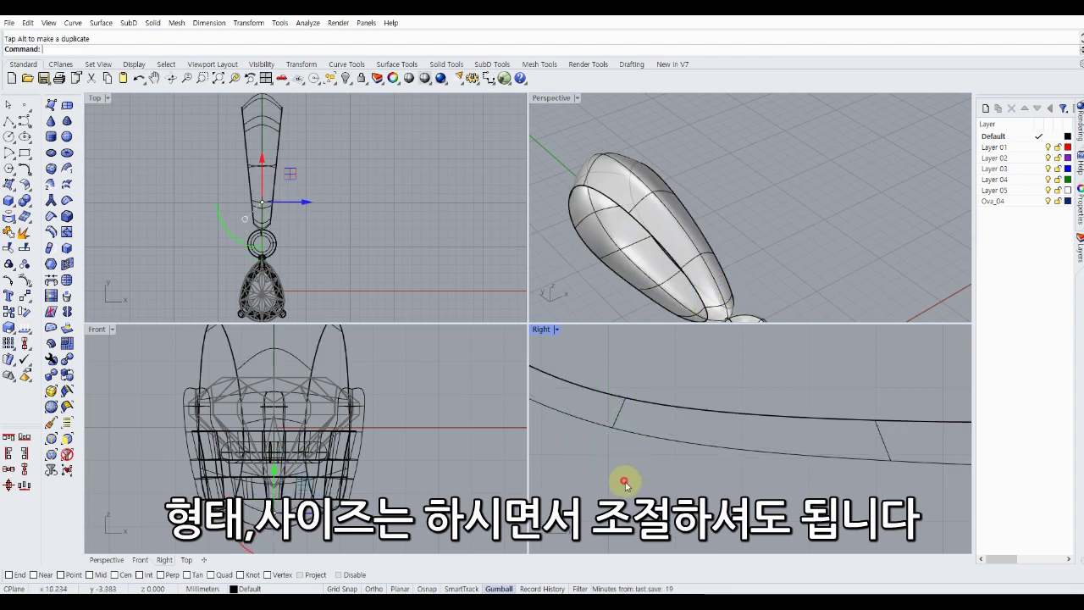
scroll(653, 476, "down", 3)
scroll(658, 440, "down", 2)
scroll(652, 427, "up", 4)
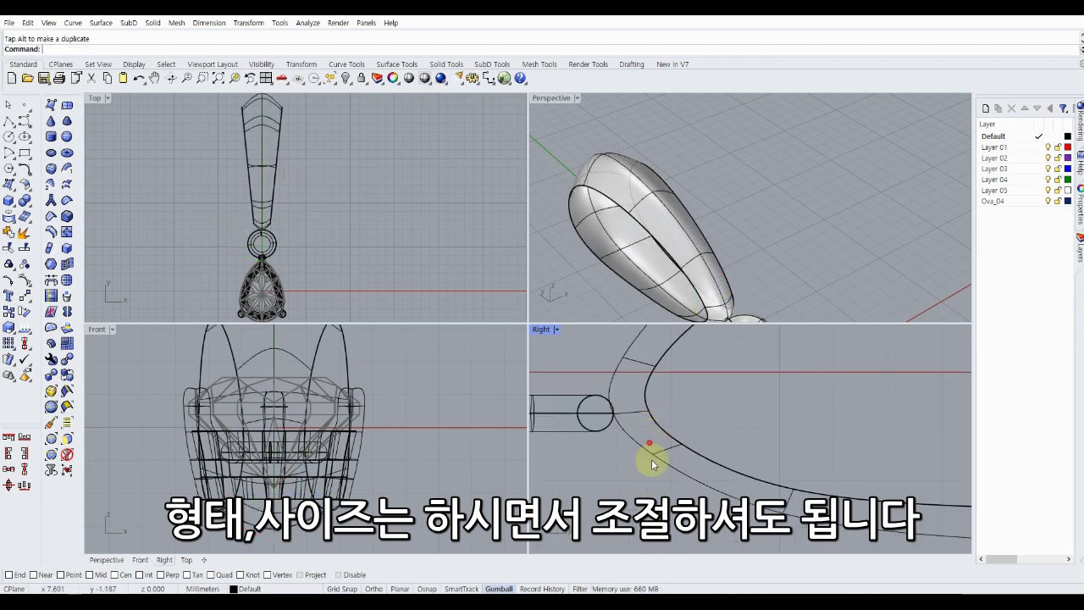
left_click(651, 459)
left_click_drag(682, 429, 680, 437)
key("Escape")
mouse_move(726, 261)
right_mouse_down()
mouse_move(790, 230)
mouse_move(728, 223)
right_mouse_up()
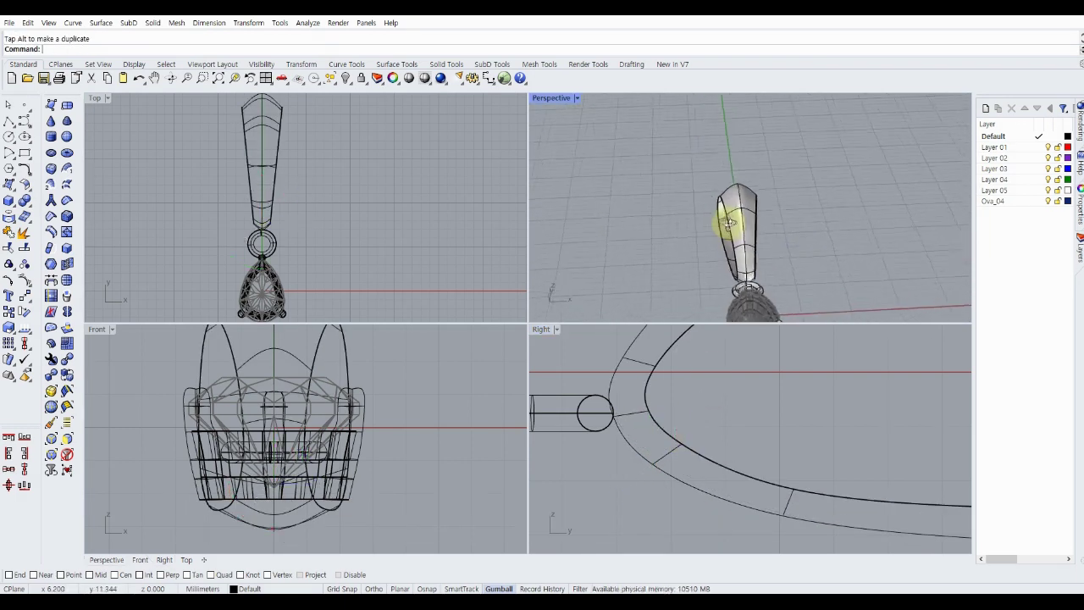
scroll(735, 210, "up", 3)
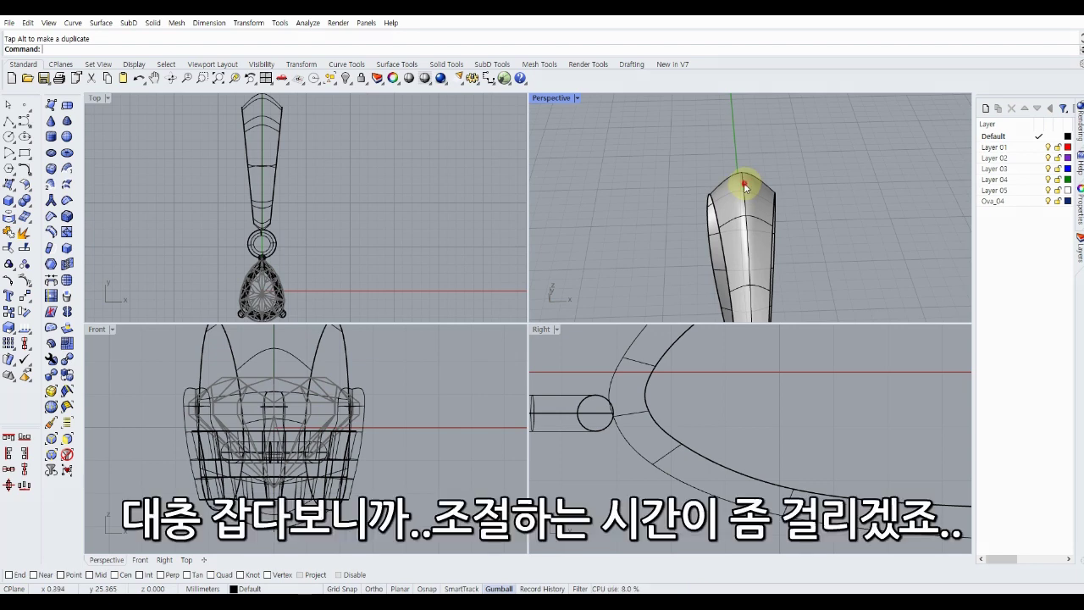
Insert a new edge loop along the bail's crest.
double_click(742, 179)
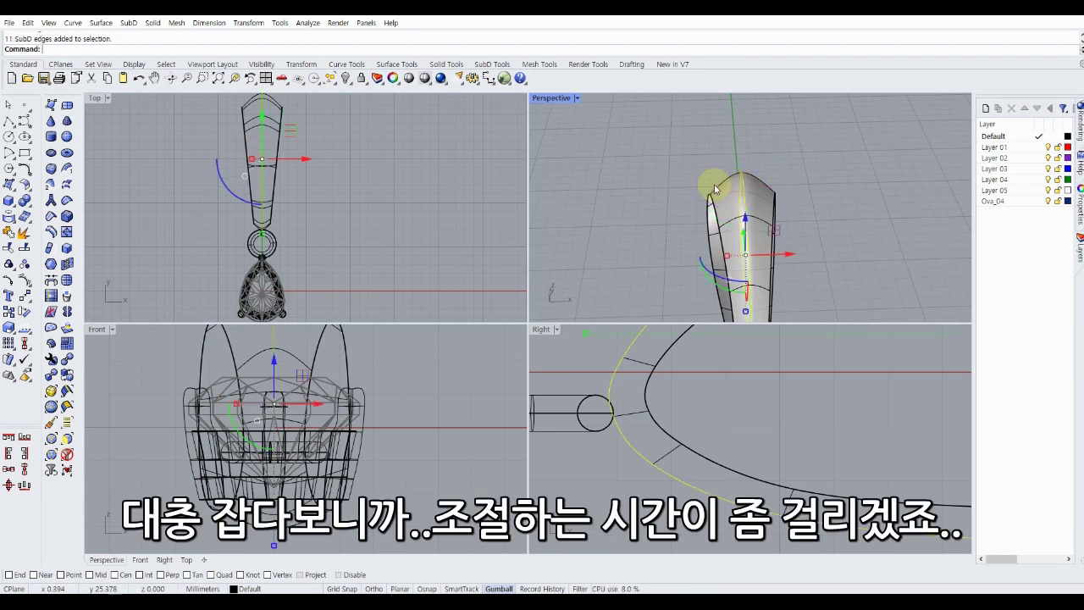
left_click(52, 232)
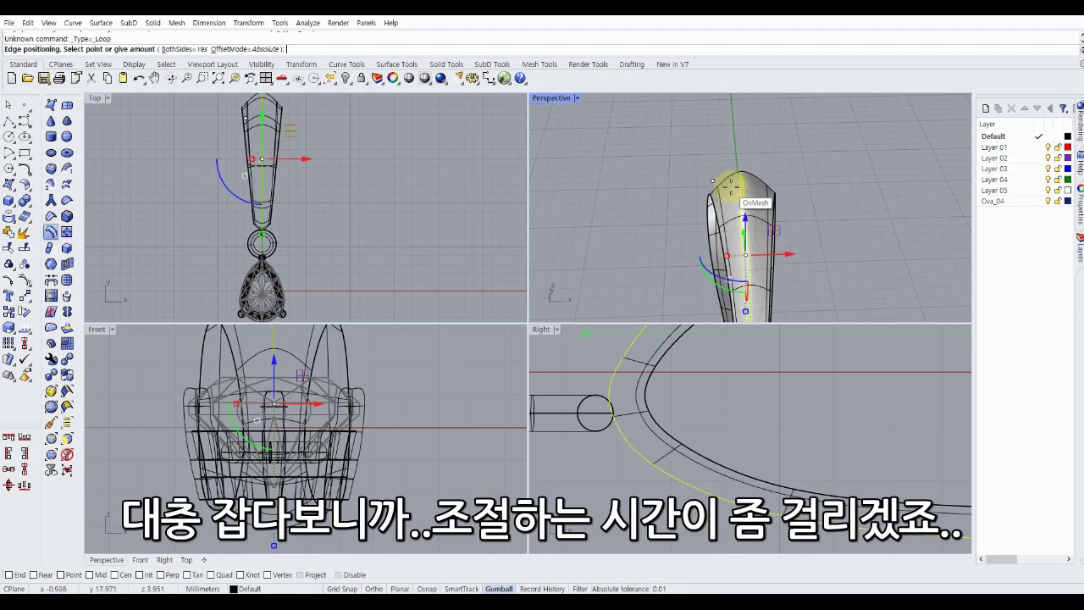
left_click(744, 172)
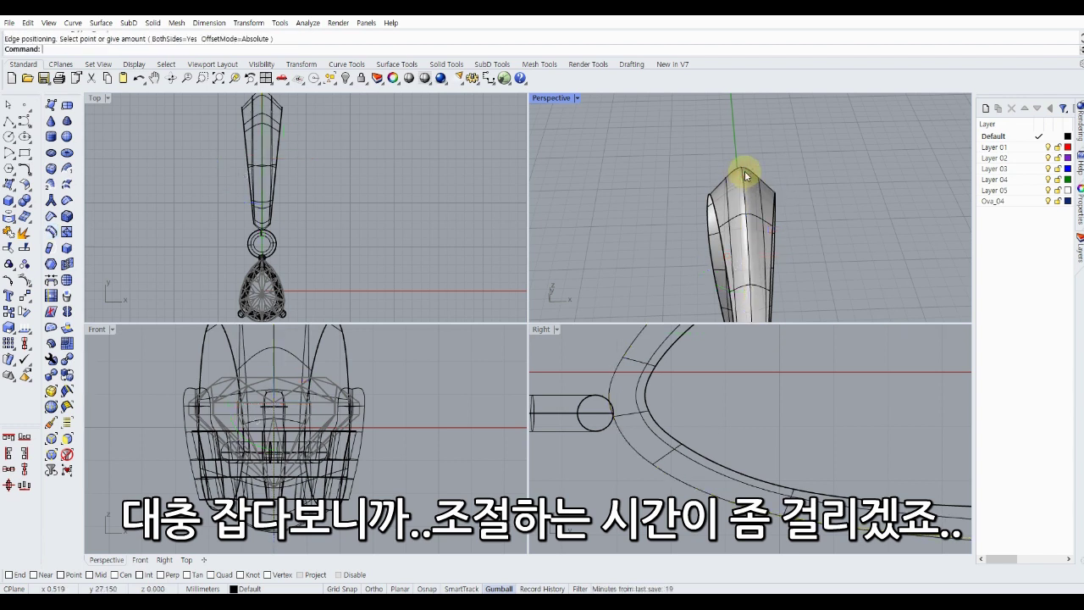
Delete the bail's centre edge loop and reframe the Perspective view.
double_click(743, 178)
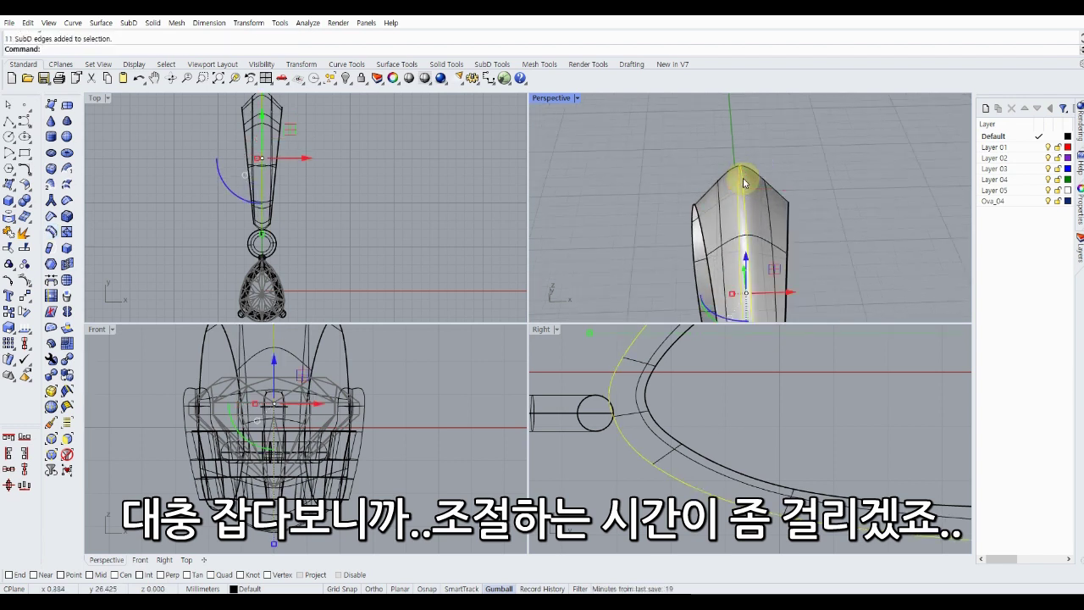
key("Delete")
scroll(737, 181, "up", 2)
scroll(737, 180, "up", 2)
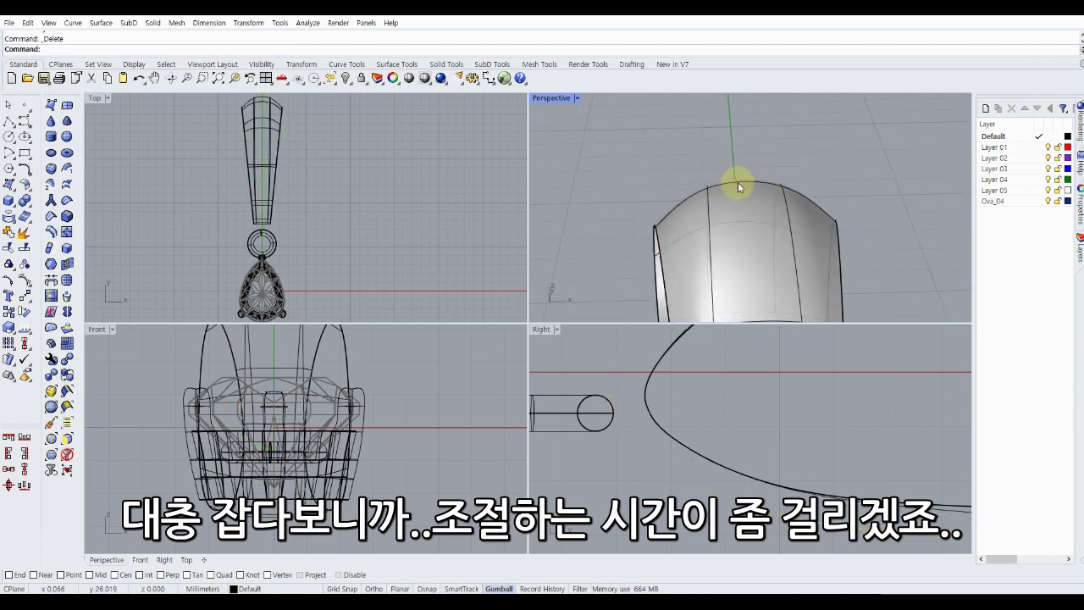
scroll(741, 339, "down", 2)
scroll(711, 153, "down", 3)
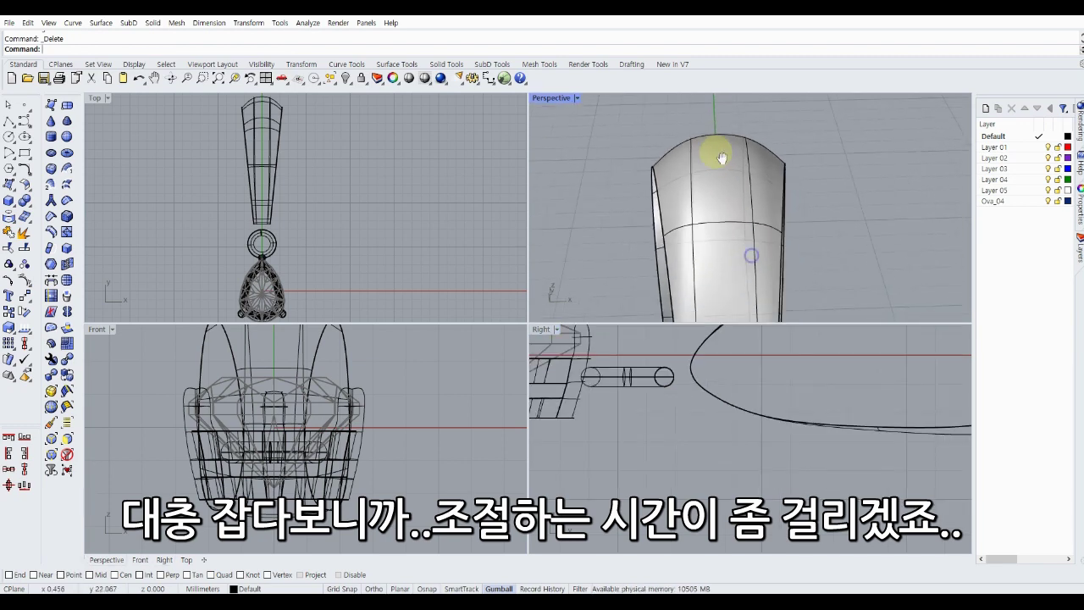
scroll(717, 165, "down", 2)
mouse_move(727, 186)
right_mouse_down()
mouse_move(700, 162)
mouse_move(703, 218)
right_mouse_up()
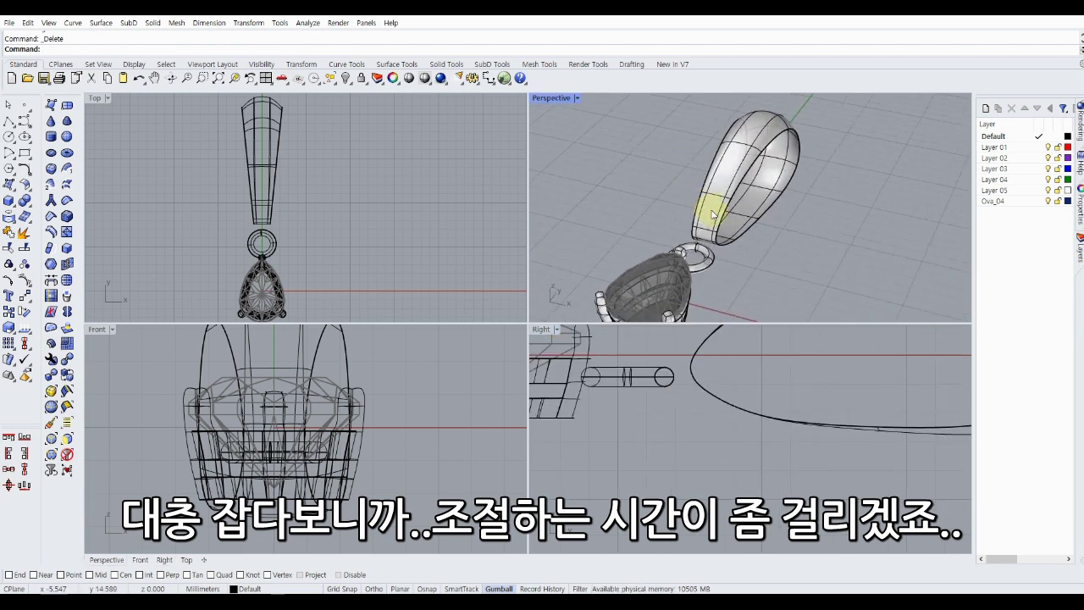
Zoom and orbit the Perspective view to see the bail loop from the side.
scroll(703, 223, "up", 2)
scroll(689, 258, "up", 2)
scroll(682, 246, "down", 2)
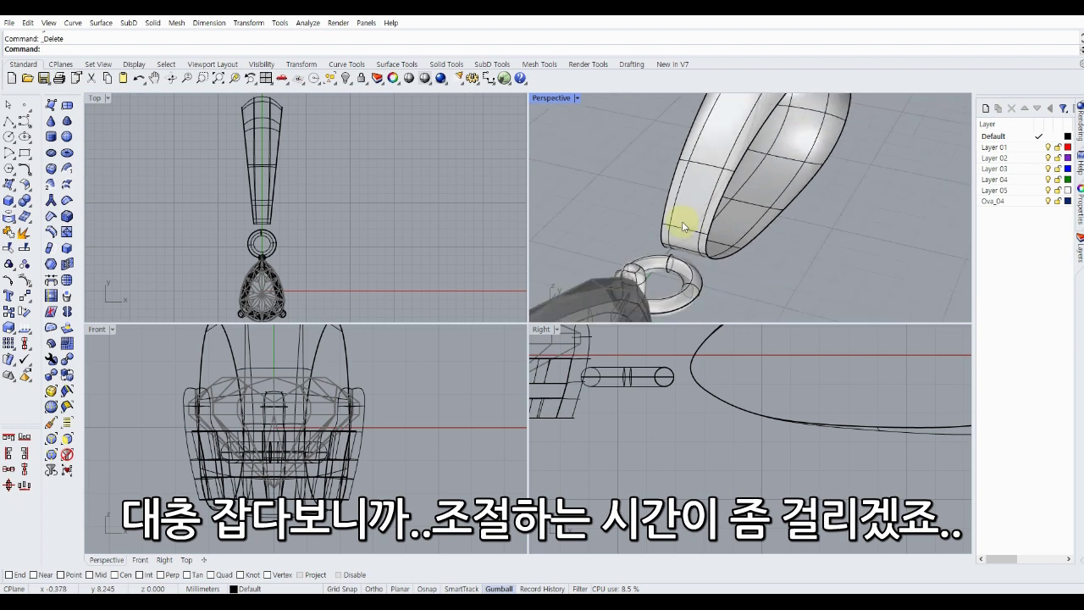
mouse_move(686, 218)
right_mouse_down()
mouse_move(634, 213)
mouse_move(658, 158)
mouse_move(851, 174)
mouse_move(741, 222)
mouse_move(634, 194)
mouse_move(697, 213)
mouse_move(573, 213)
mouse_move(699, 218)
mouse_move(682, 242)
mouse_move(747, 184)
mouse_move(839, 206)
mouse_move(738, 181)
right_mouse_up()
scroll(710, 191, "up", 2)
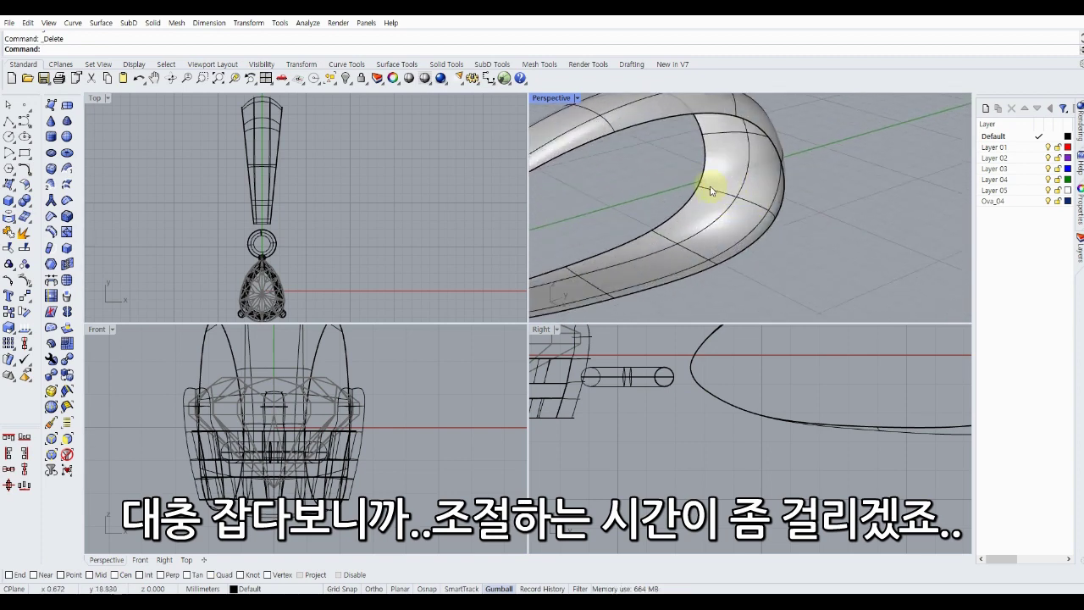
left_click(694, 200)
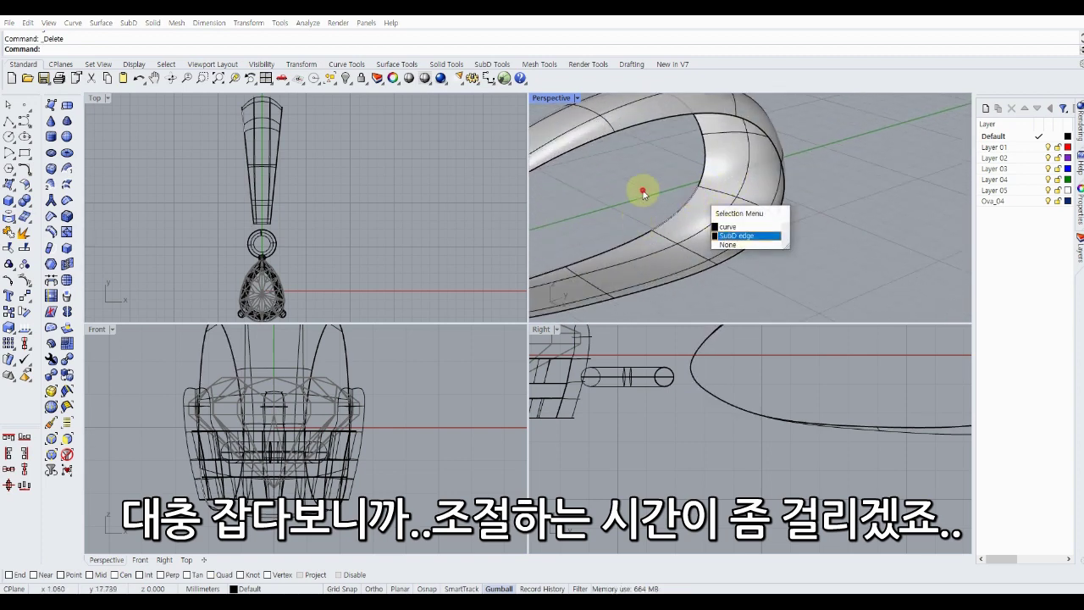
scroll(657, 195, "down", 2)
scroll(656, 193, "down", 2)
Maximize the Perspective view and orbit so the bail stands upright over the jump ring.
double_click(551, 98)
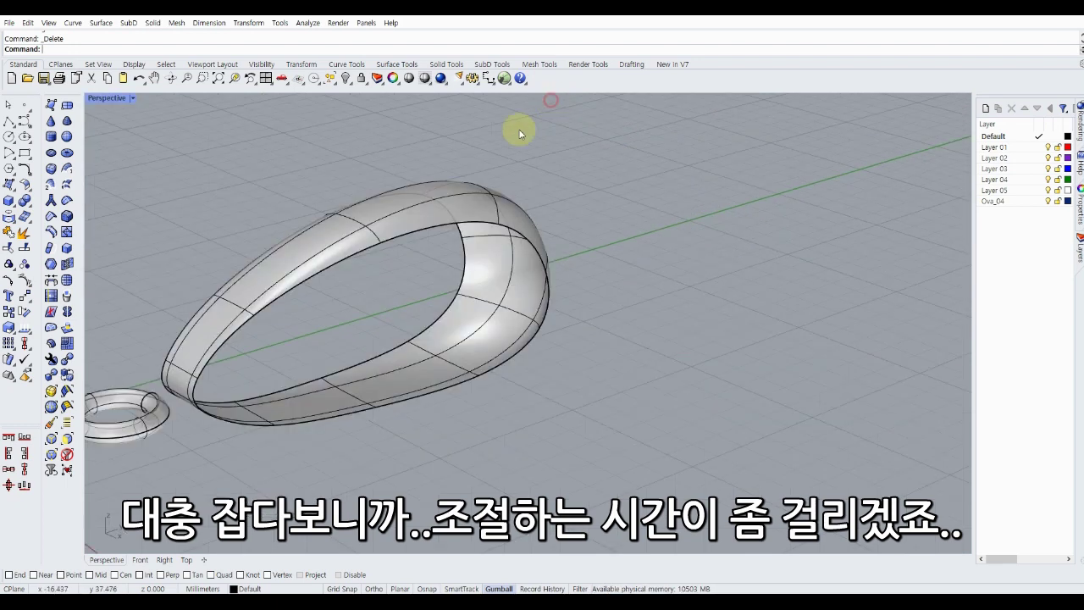
scroll(474, 144, "up", 2)
scroll(428, 182, "up", 2)
scroll(428, 202, "up", 2)
scroll(326, 326, "up", 2)
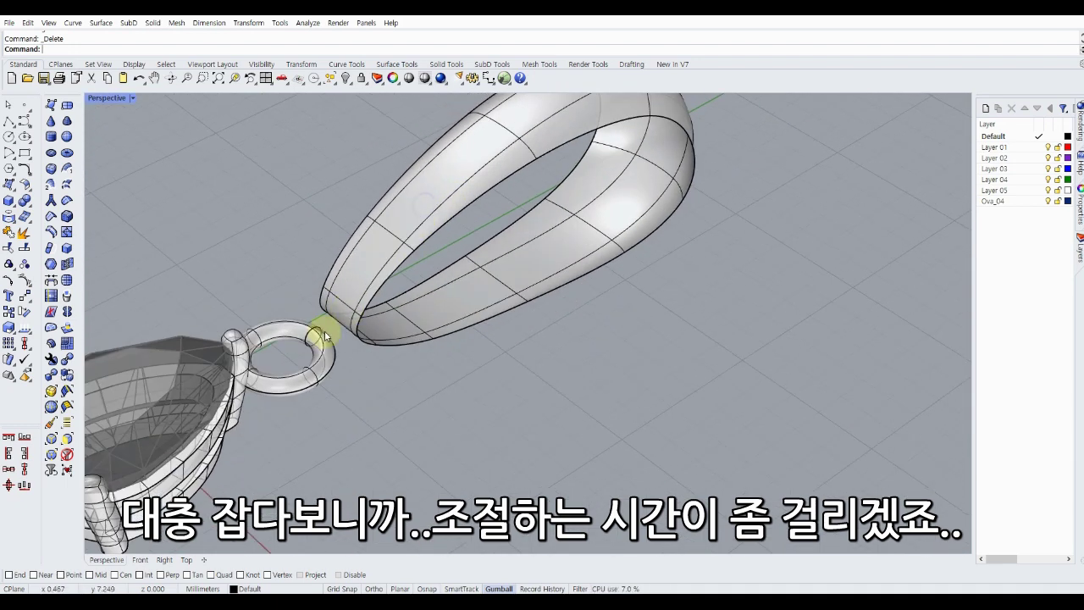
scroll(343, 315, "up", 2)
scroll(373, 242, "down", 2)
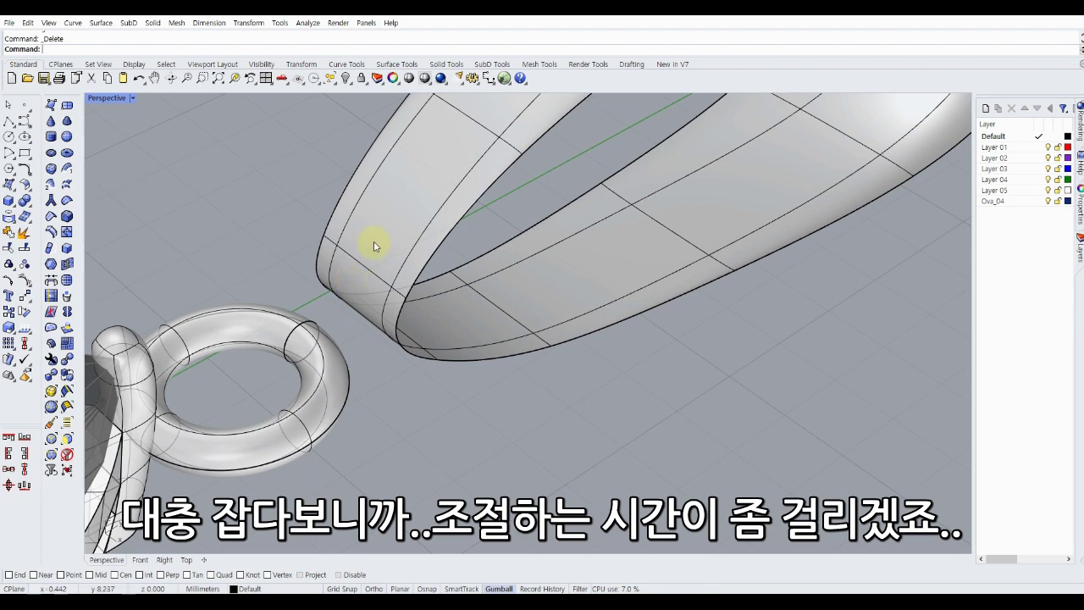
scroll(370, 242, "down", 3)
scroll(423, 218, "down", 3)
mouse_move(465, 240)
right_mouse_down()
mouse_move(459, 249)
mouse_move(515, 213)
right_mouse_up()
scroll(447, 249, "up", 2)
scroll(442, 323, "up", 2)
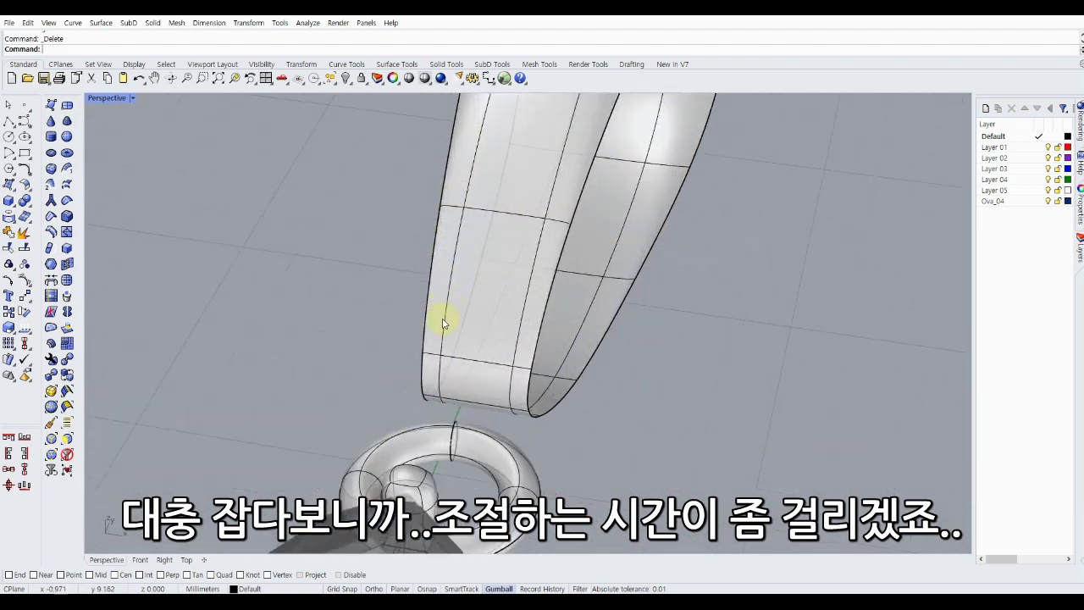
left_click(440, 372, "ctrl+shift")
Select the SubD edge at the bail's lower tip and shift it 0.266 mm along X.
left_click(448, 364, "ctrl+shift")
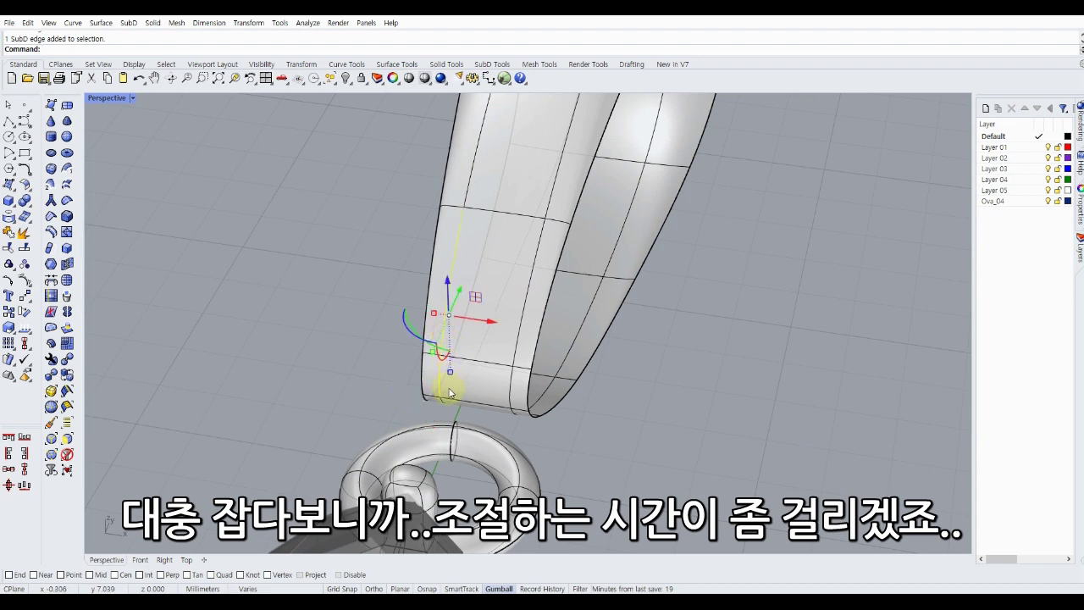
right_click_drag(449, 392, 452, 370)
left_click(452, 301, "ctrl+shift")
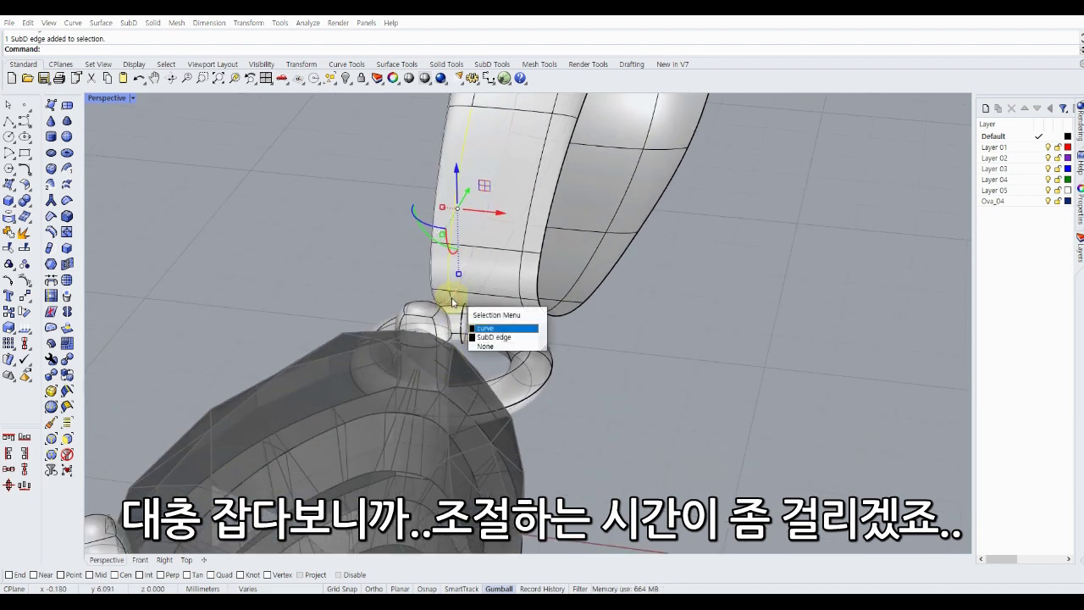
left_click(485, 348)
right_click_drag(478, 339, 455, 298)
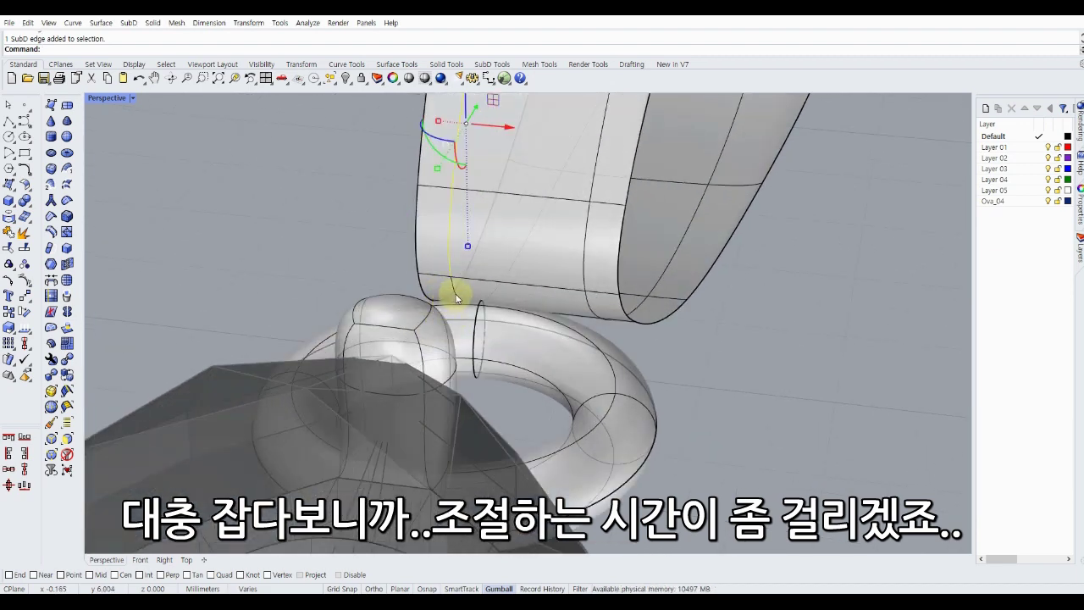
left_click(456, 298, "ctrl+shift")
left_click(488, 333)
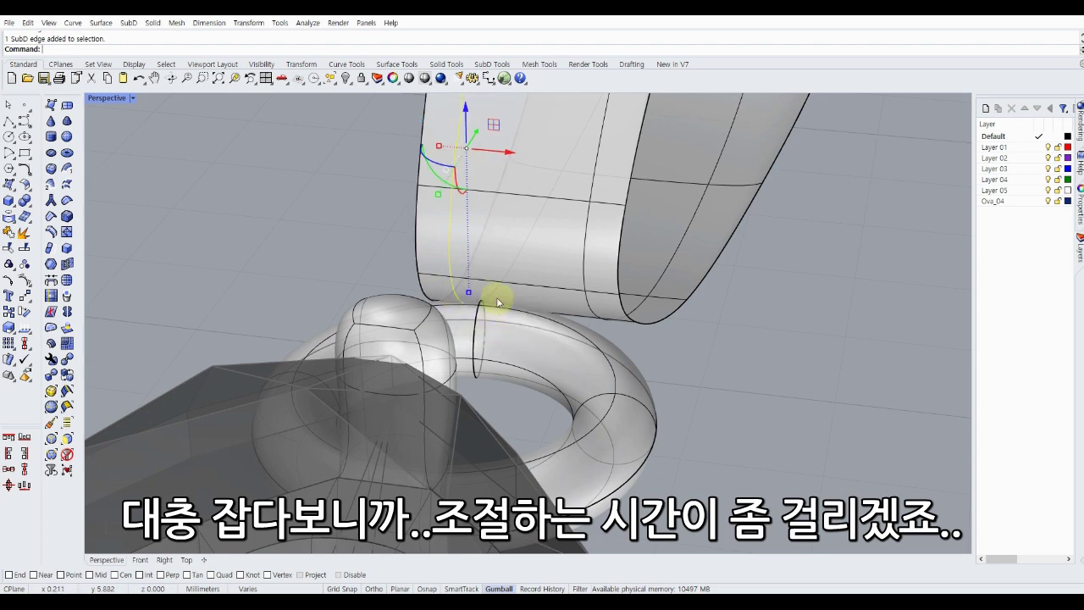
mouse_move(487, 289)
right_mouse_down()
mouse_move(564, 288)
mouse_move(520, 406)
mouse_move(629, 438)
mouse_move(464, 380)
mouse_move(600, 383)
right_mouse_up()
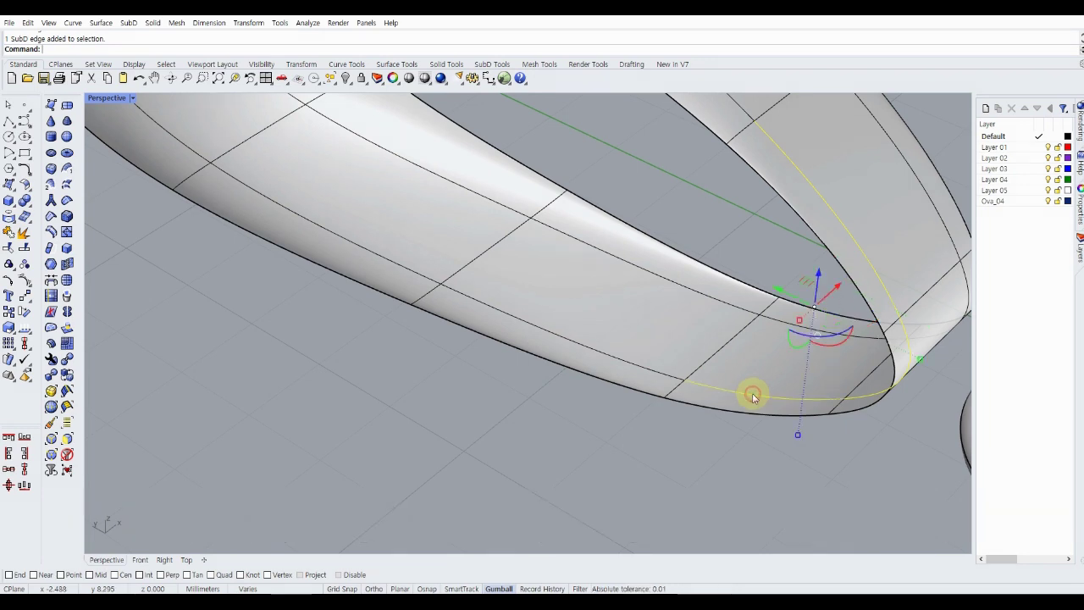
left_click(653, 375)
scroll(653, 375, "down", 5)
mouse_move(502, 376)
right_mouse_down()
mouse_move(325, 377)
mouse_move(324, 307)
right_mouse_up()
left_click_drag(348, 226, 356, 224)
Reflect the bail symmetrically about the Y axis picked in Top view, back in four-view layout.
left_click(223, 257)
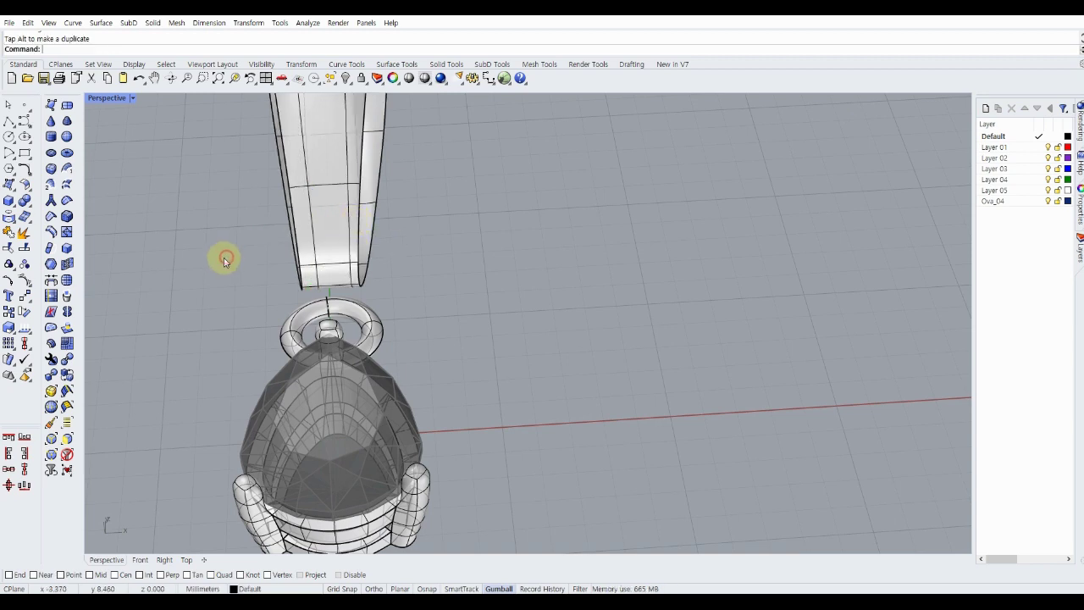
scroll(222, 256, "down", 3)
right_click_drag(210, 213, 300, 269)
left_click(300, 268)
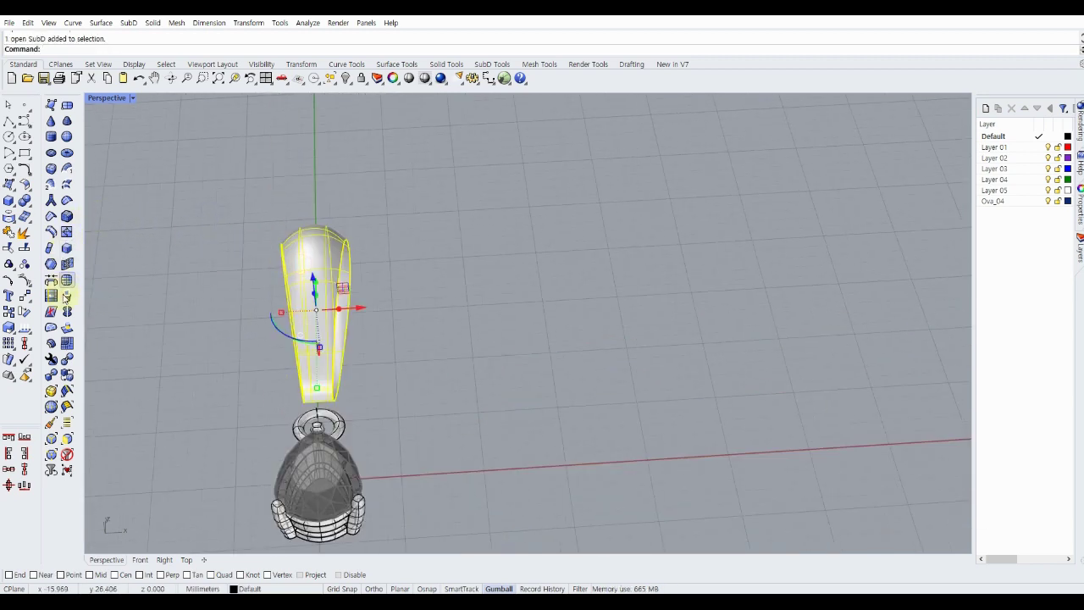
left_click(67, 311)
double_click(115, 100)
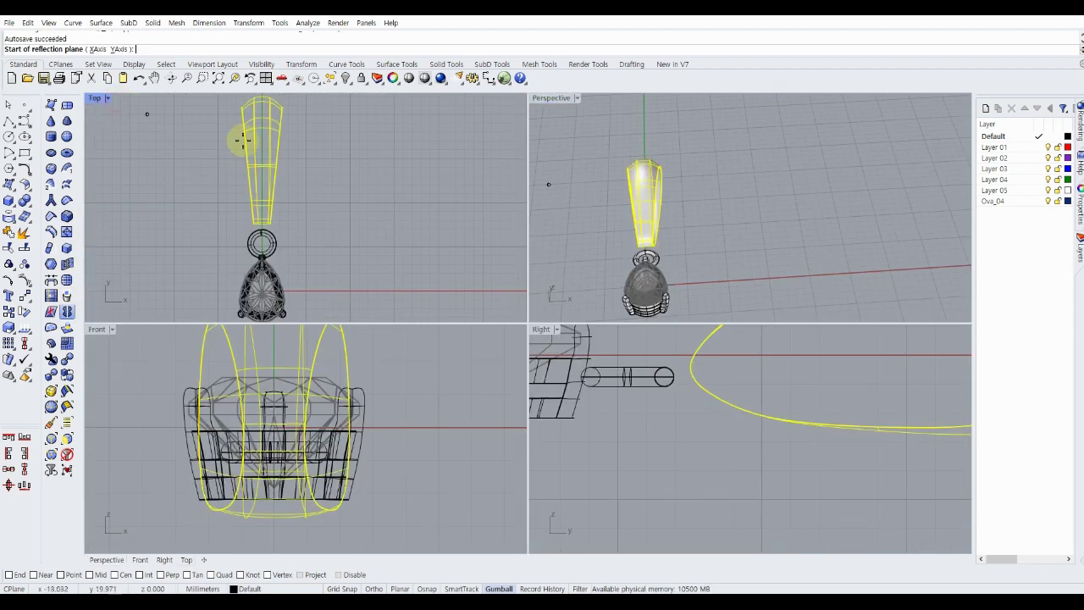
scroll(246, 150, "up", 3)
scroll(246, 150, "up", 2)
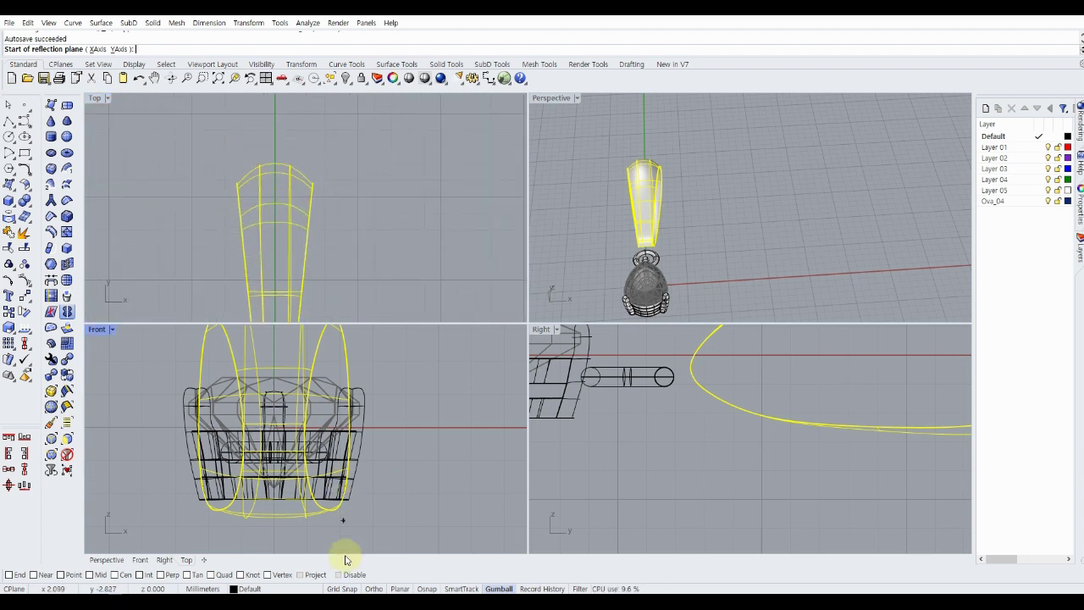
left_click(275, 147)
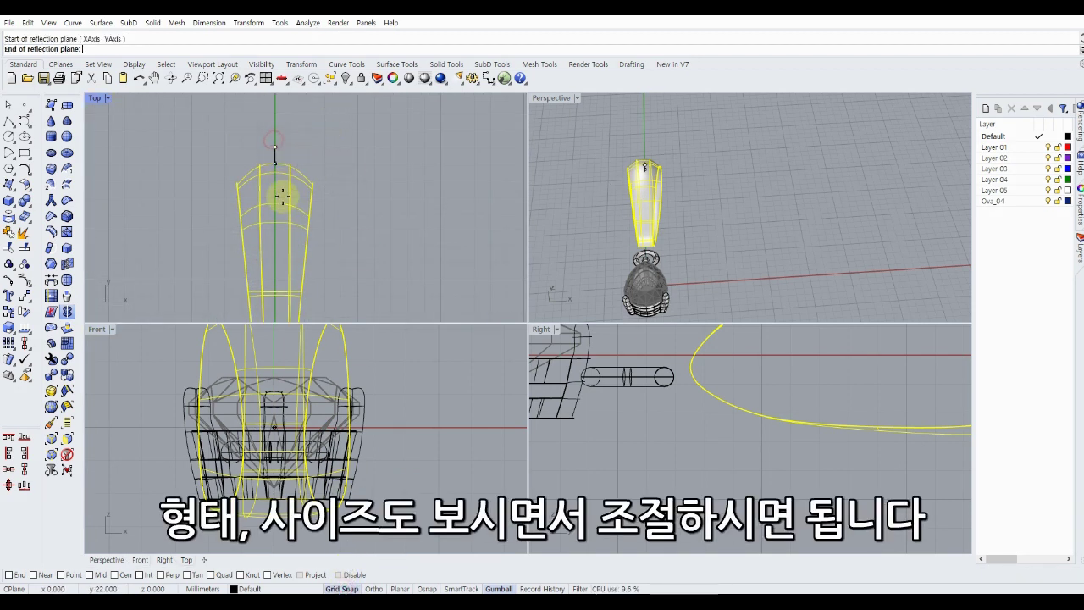
left_click(229, 254)
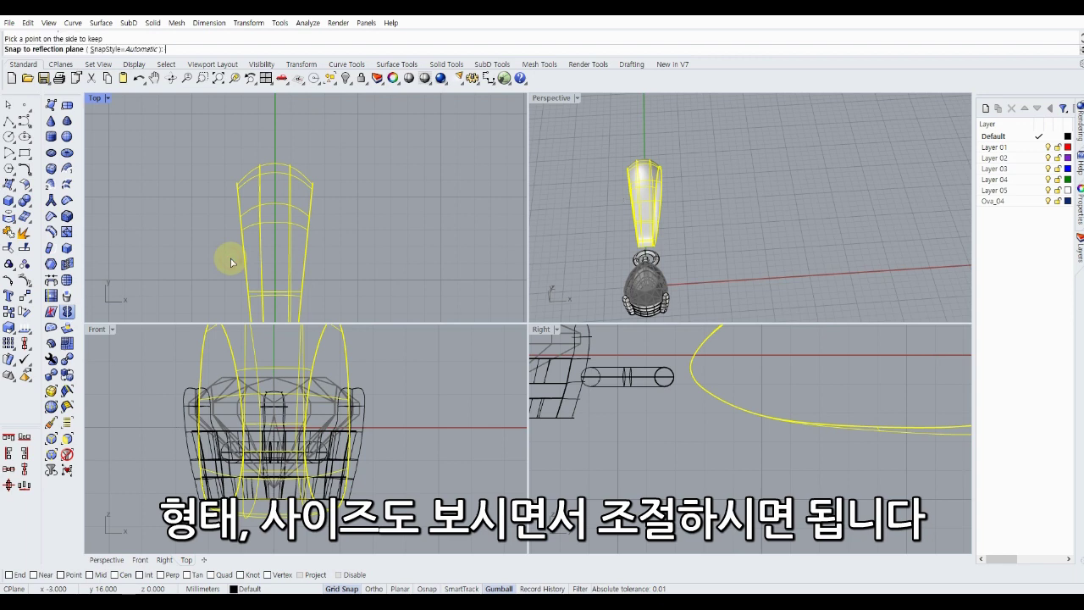
left_click(592, 212)
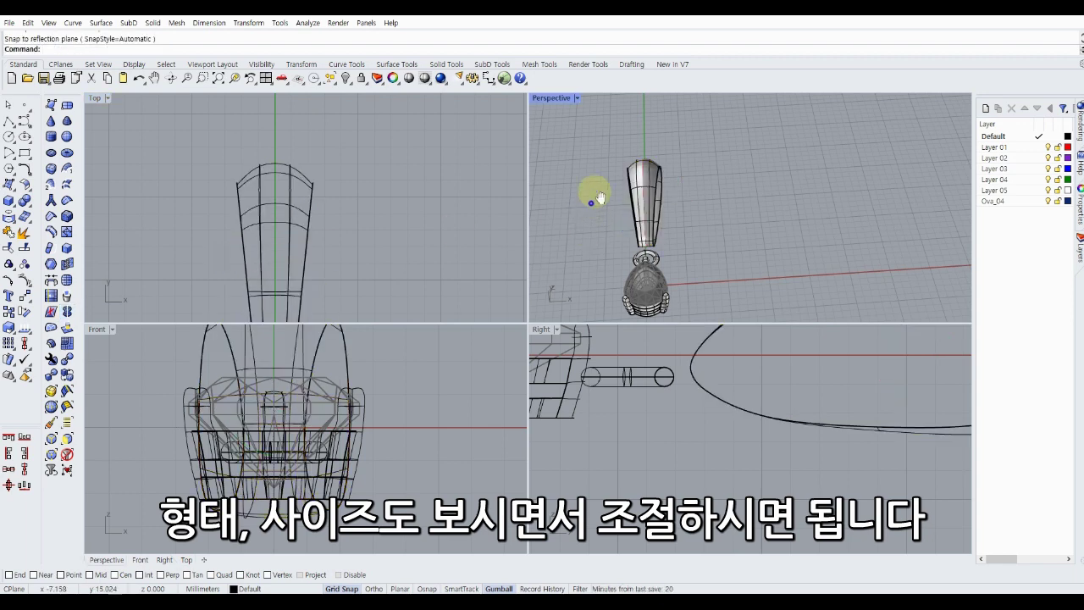
mouse_move(593, 189)
right_mouse_down()
mouse_move(707, 145)
mouse_move(757, 145)
mouse_move(694, 174)
mouse_move(641, 174)
right_mouse_up()
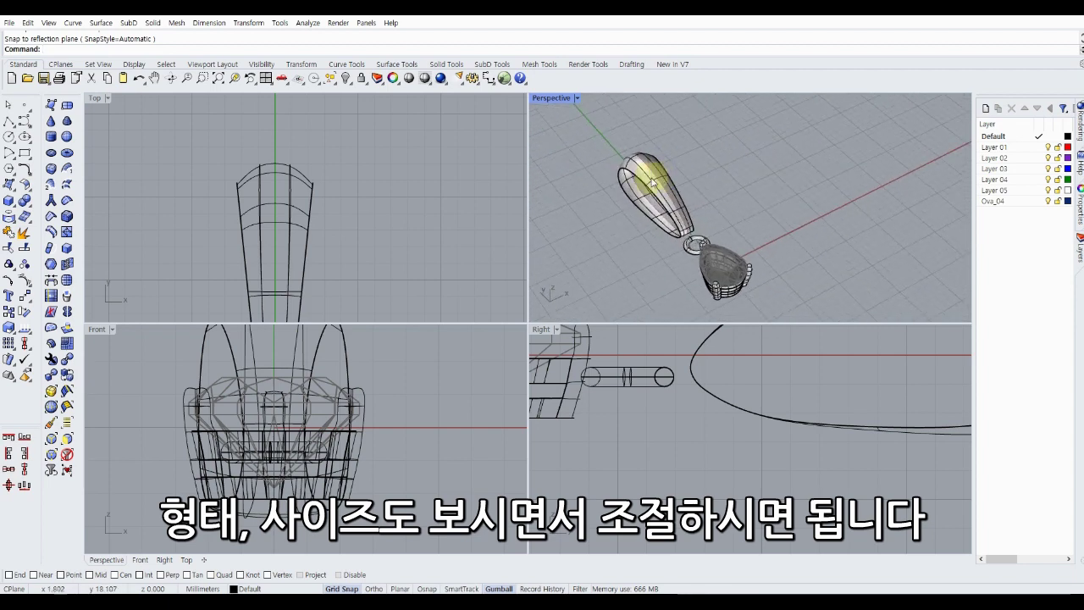
Select the SubD bail and scale it narrower along X with the Gumball.
left_click(657, 182)
key("Down")
key("Return")
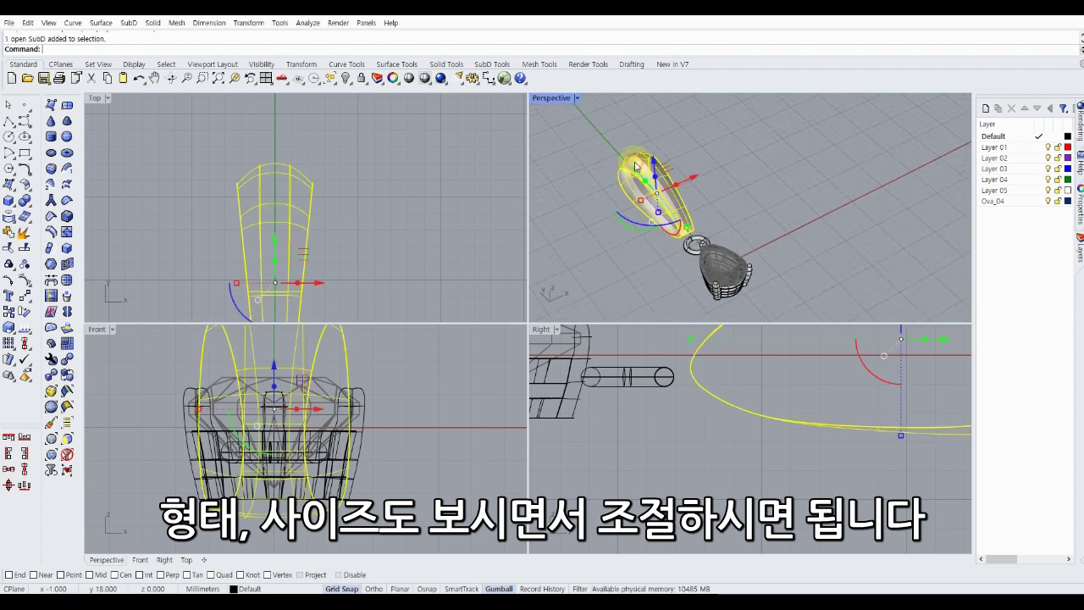
scroll(221, 212, "down", 2)
scroll(207, 195, "down", 2)
left_click_drag(237, 195, 245, 202)
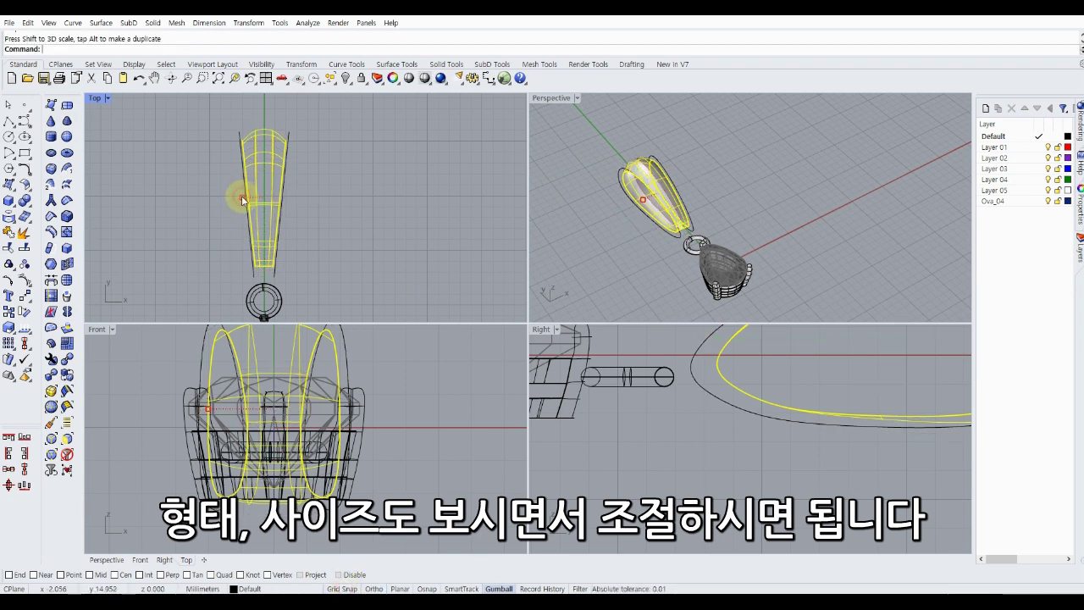
left_click_drag(243, 199, 246, 198)
left_click(206, 161)
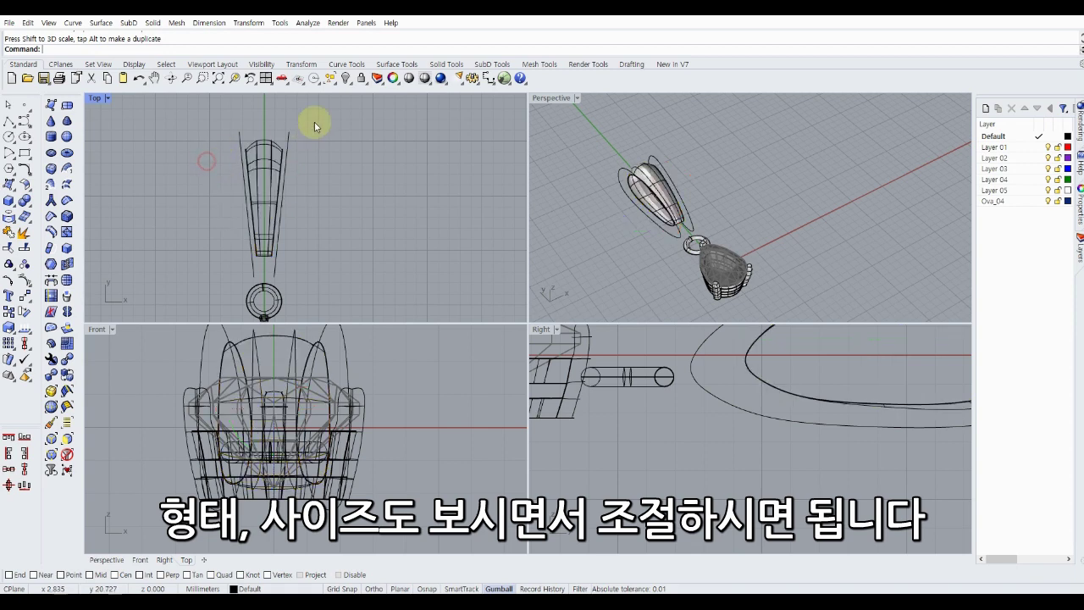
Delete the outer guide curves around the bail and reframe the Perspective view.
left_click_drag(220, 133, 214, 137)
key("Delete")
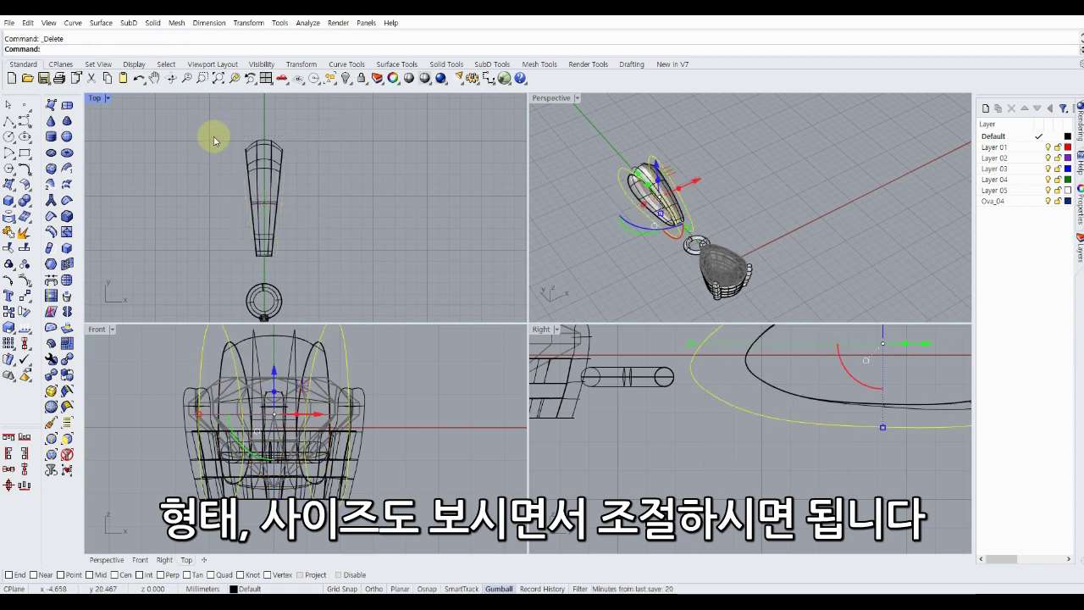
right_click_drag(644, 221, 610, 212)
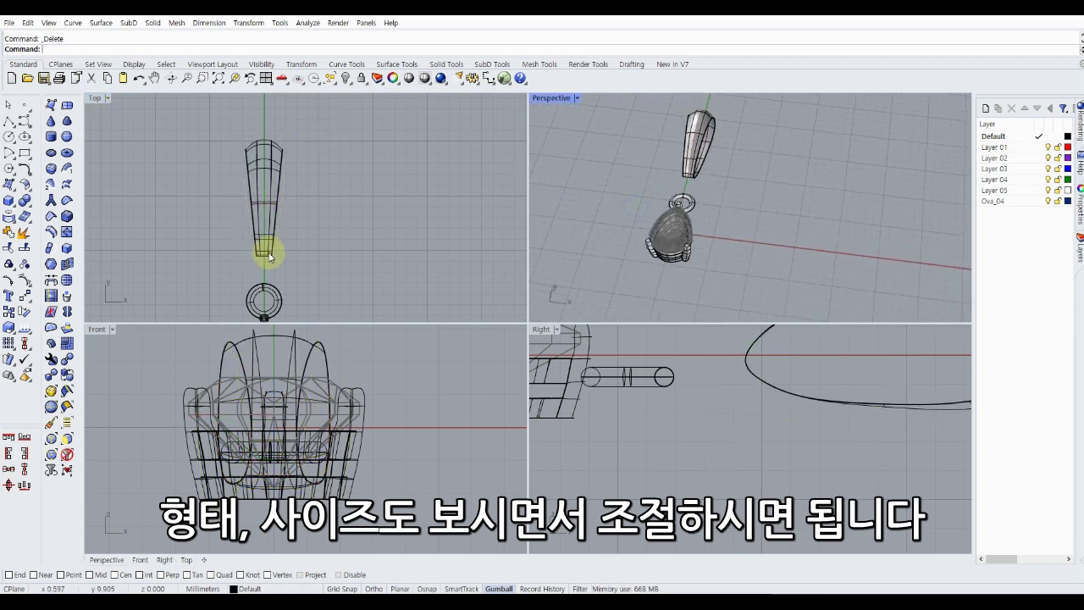
scroll(264, 244, "up", 2)
scroll(254, 249, "up", 2)
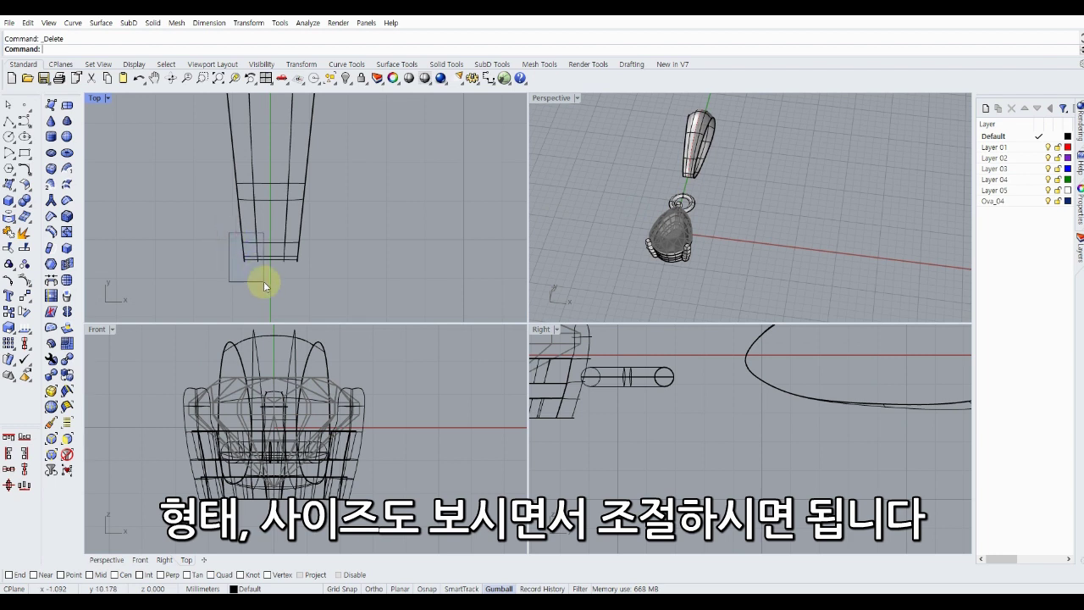
Move the bail's lower loops and the left bottom edge inward to taper its end.
left_click_drag(264, 286, 261, 249)
left_click(157, 245)
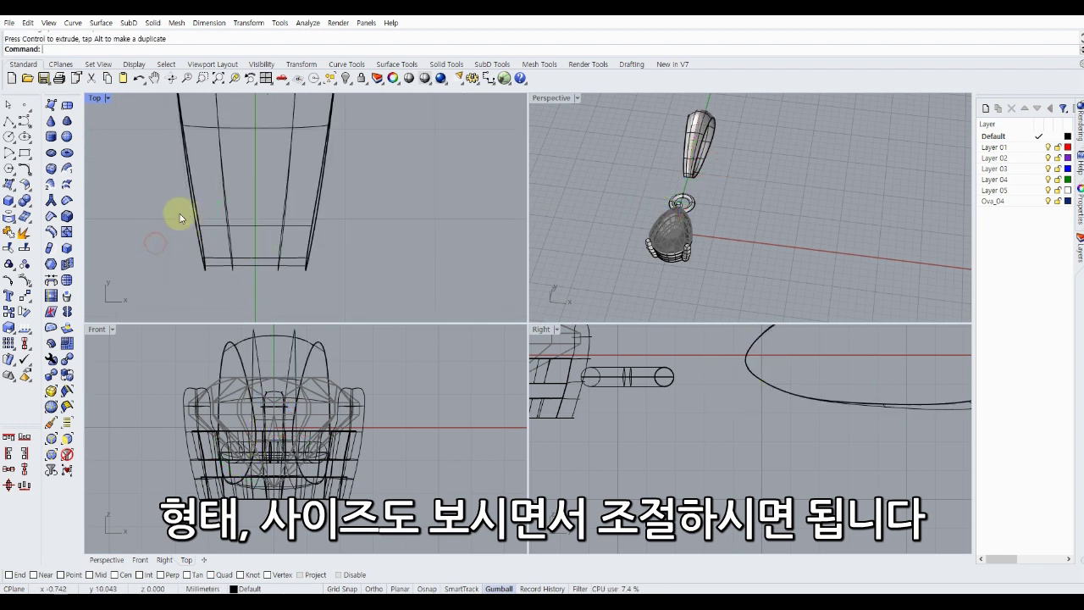
left_click_drag(177, 213, 212, 284)
left_click_drag(250, 254, 228, 250)
left_click(165, 250)
scroll(238, 270, "up", 2)
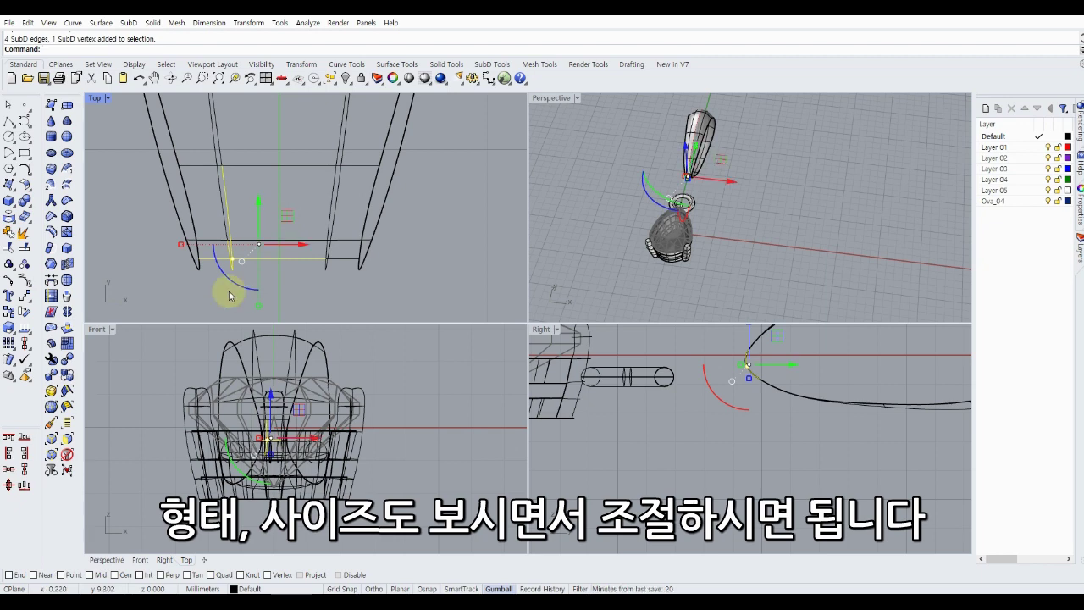
left_click(217, 283)
scroll(218, 254, "up", 2)
Pull a lower-corner vertex down-right to bend the bottom curve, then select an edge loop.
left_click(244, 240)
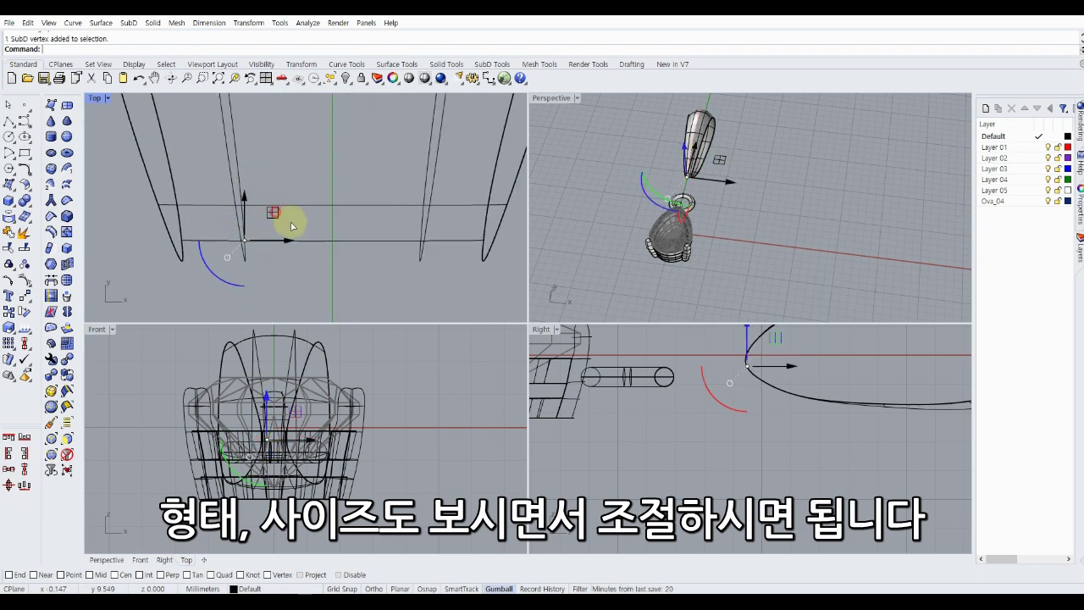
left_click_drag(273, 227, 307, 239)
scroll(303, 239, "down", 3)
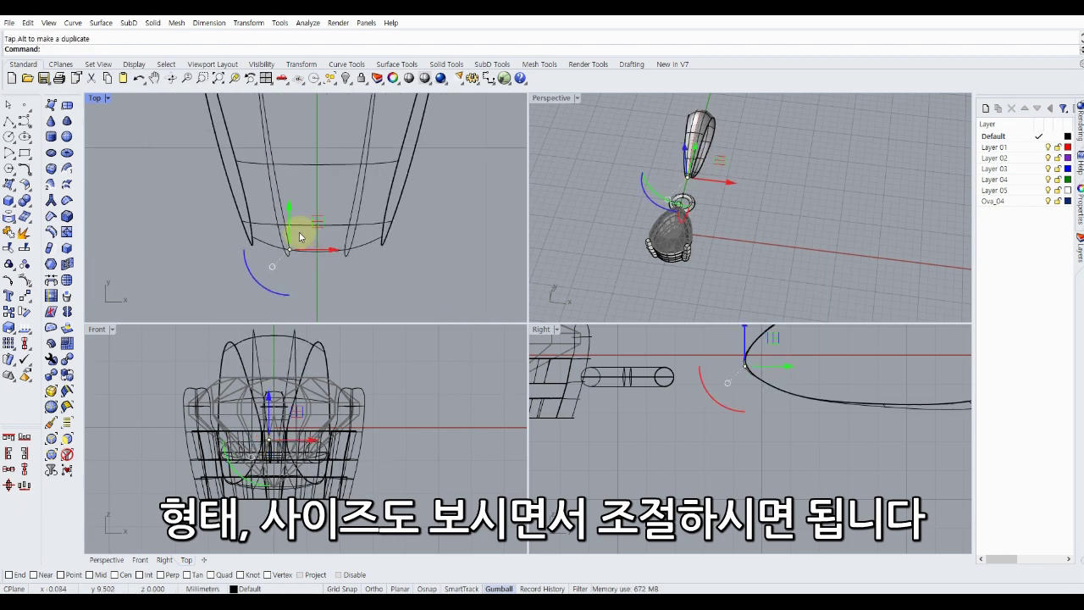
right_click_drag(600, 158, 671, 198)
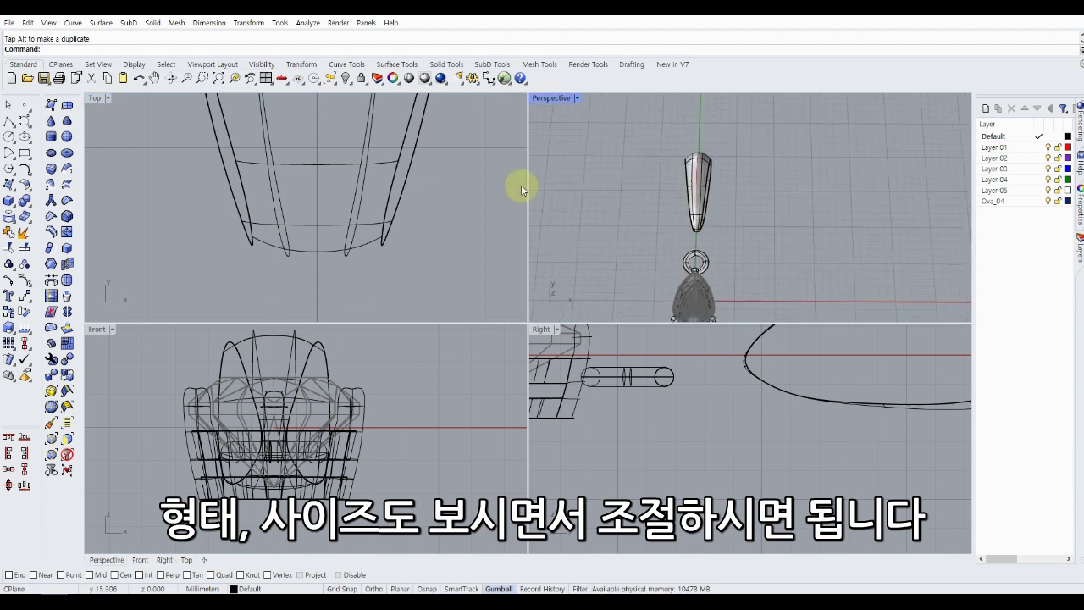
left_click(423, 165)
scroll(420, 161, "down", 2)
scroll(415, 152, "down", 2)
scroll(342, 208, "up", 3)
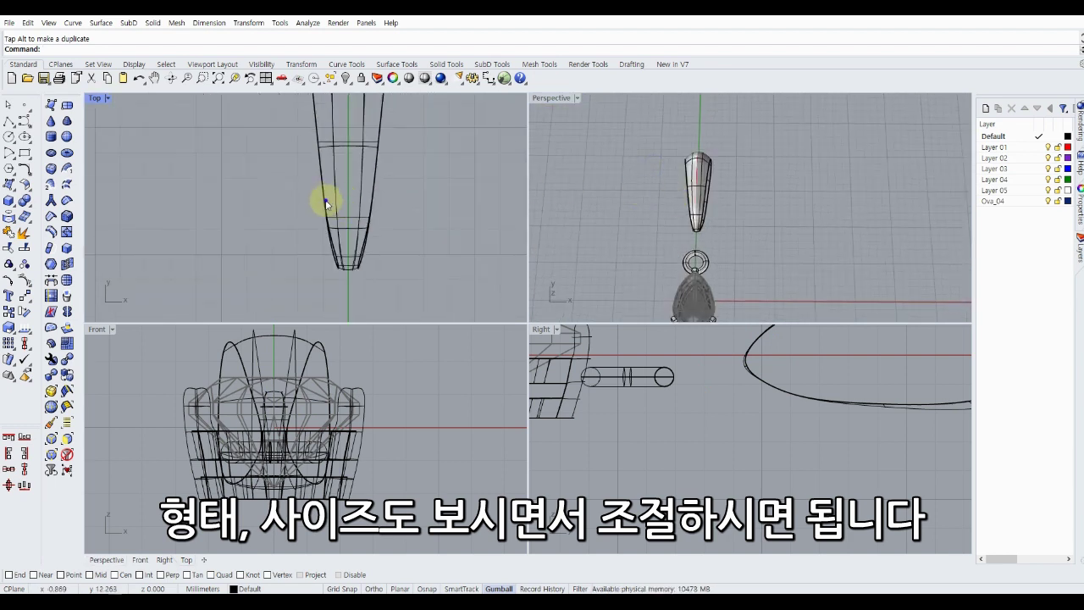
left_click_drag(351, 241, 279, 222)
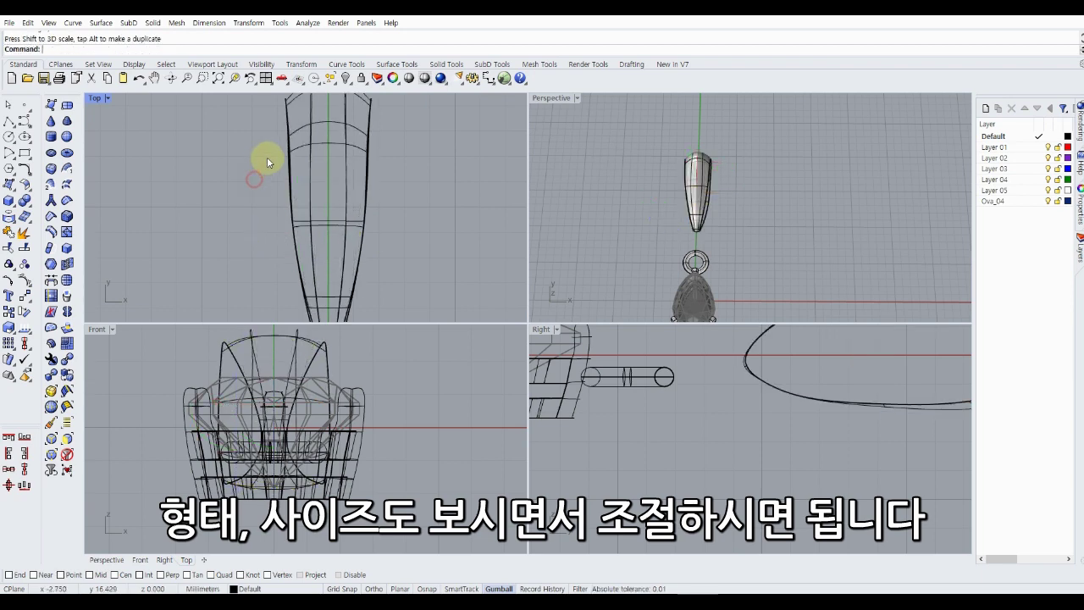
Widen the bail's upper loops and its top edge loop with Gumball scaling.
left_click_drag(247, 146, 434, 261)
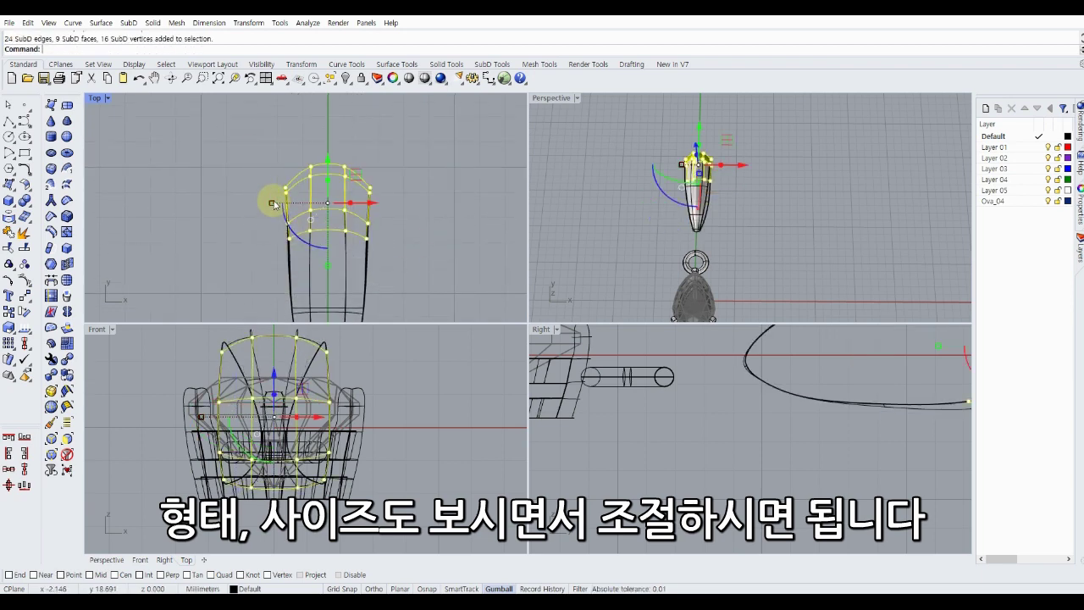
left_click_drag(274, 205, 263, 204)
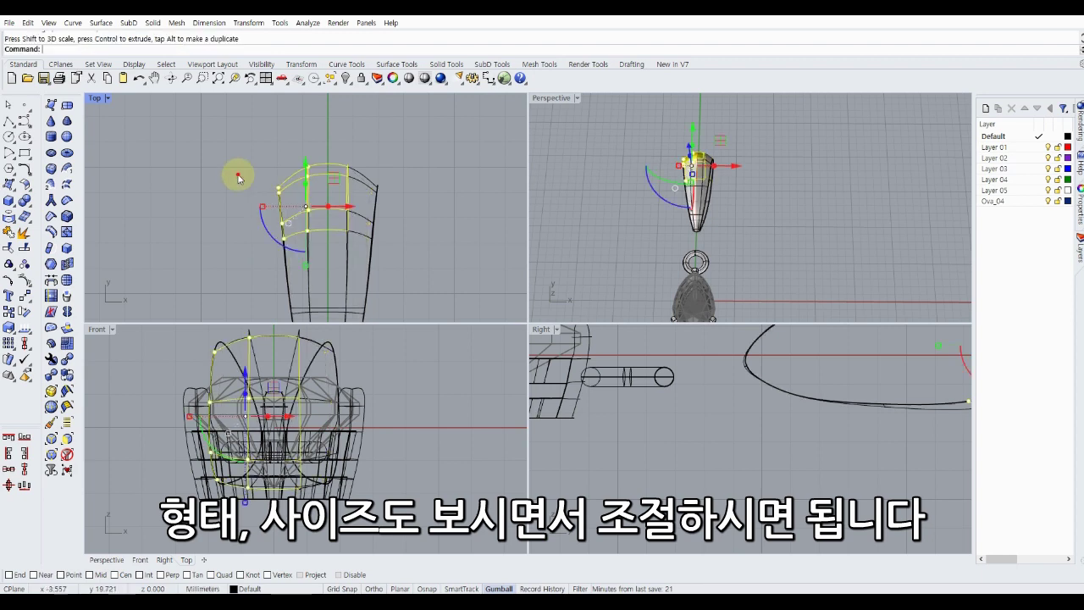
left_click(241, 142)
left_click_drag(393, 194, 395, 196)
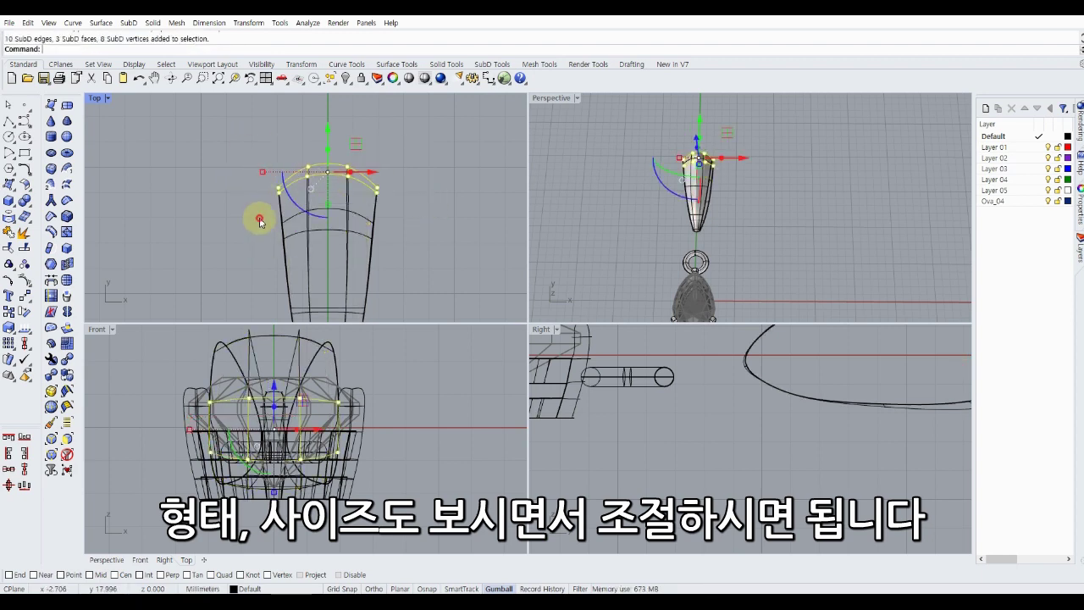
double_click(290, 215)
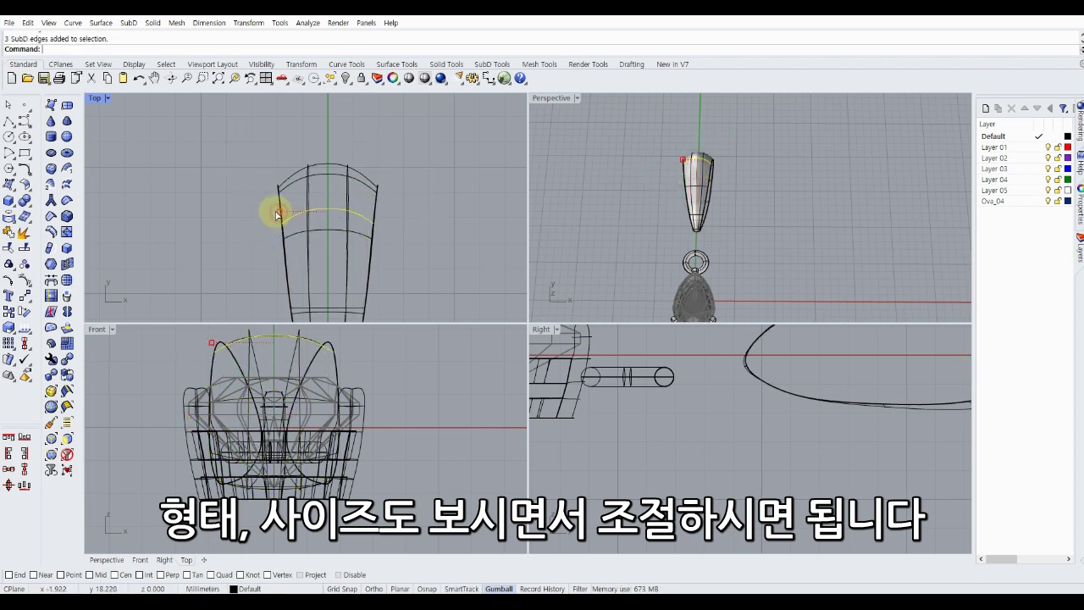
left_click_drag(276, 214, 273, 215)
left_click(248, 189)
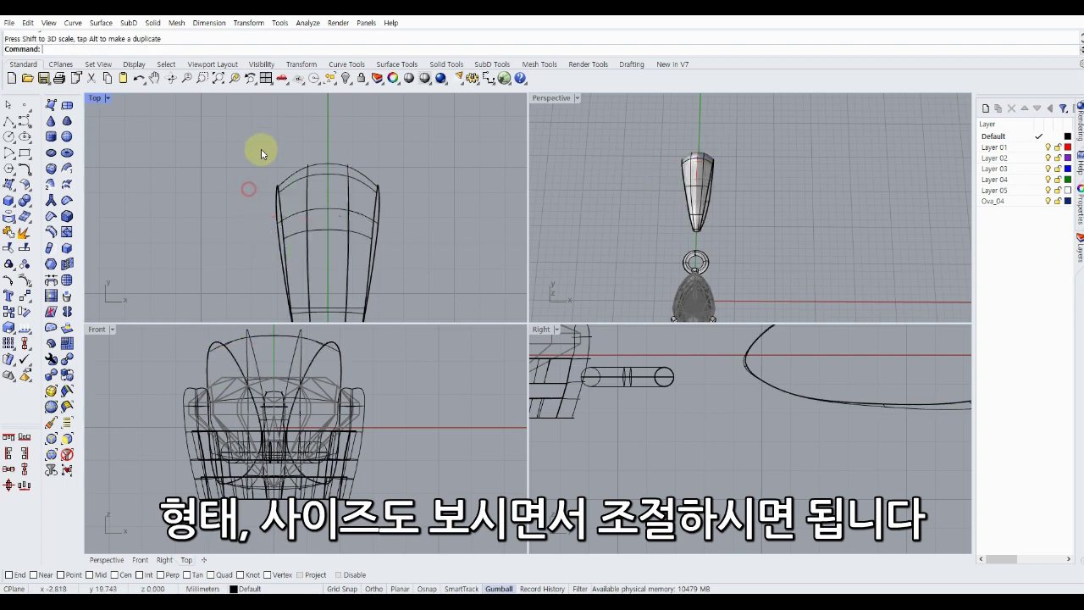
Scale the bail's top portion into a rounder dome and check it in Perspective.
left_click_drag(430, 207, 430, 205)
left_click_drag(263, 174, 259, 169)
left_click(583, 208)
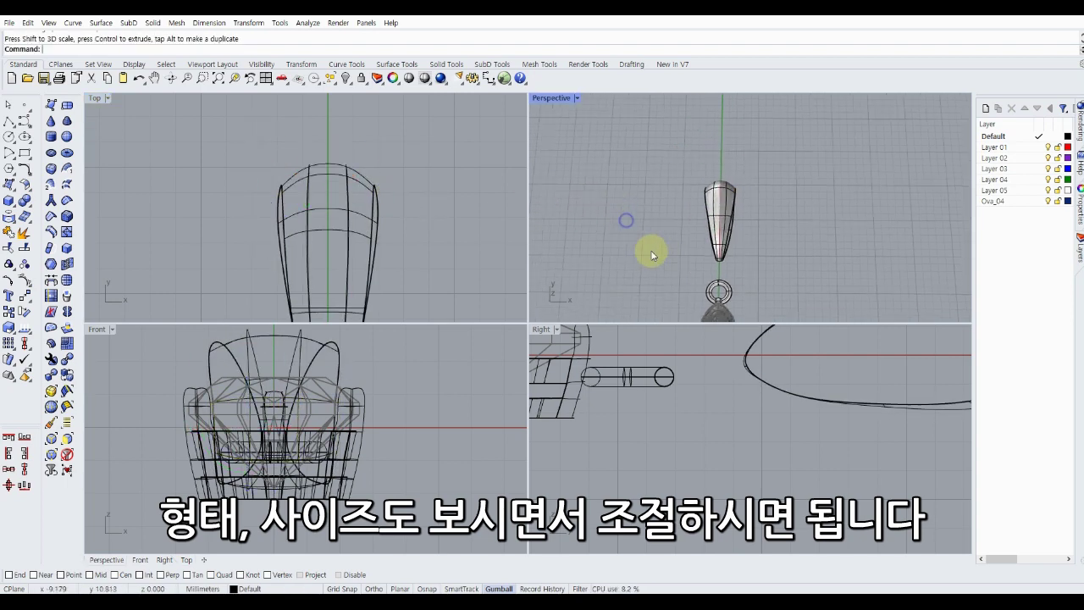
mouse_move(653, 249)
right_mouse_down()
mouse_move(739, 184)
mouse_move(726, 229)
mouse_move(653, 181)
mouse_move(774, 177)
mouse_move(641, 206)
mouse_move(613, 230)
right_mouse_up()
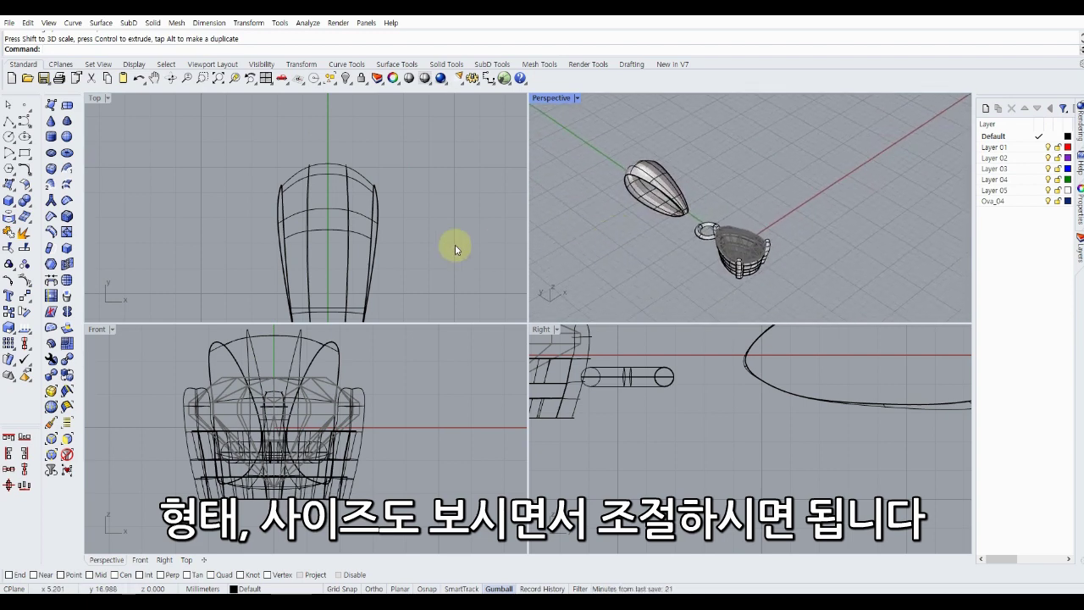
scroll(442, 251, "down", 3)
scroll(443, 250, "up", 2)
mouse_move(442, 251)
right_mouse_down()
mouse_move(317, 155)
mouse_move(300, 169)
right_mouse_up()
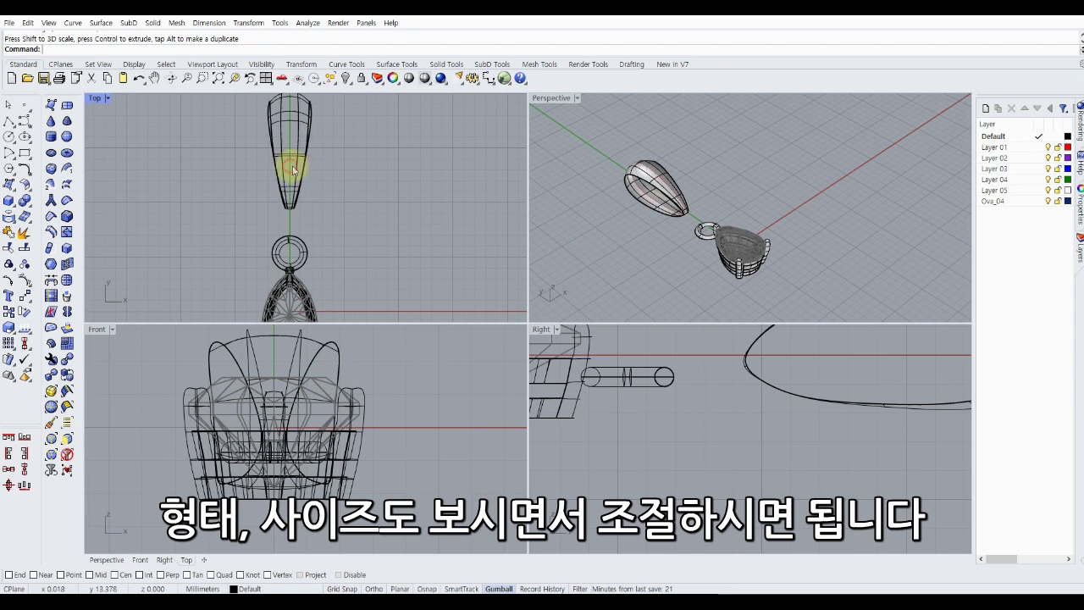
Move the bail -4.11 mm toward the pendant with the Gumball.
left_click(293, 170)
left_click_drag(275, 109, 277, 155)
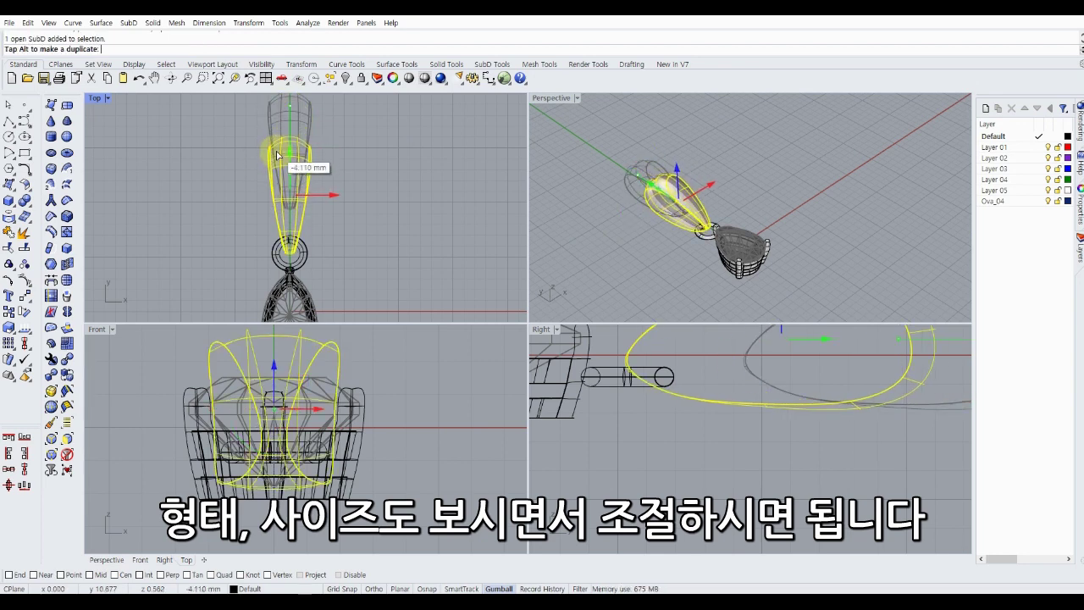
left_click(573, 239)
mouse_move(612, 234)
right_mouse_down()
mouse_move(656, 259)
mouse_move(639, 286)
mouse_move(647, 227)
mouse_move(612, 282)
mouse_move(635, 251)
right_mouse_up()
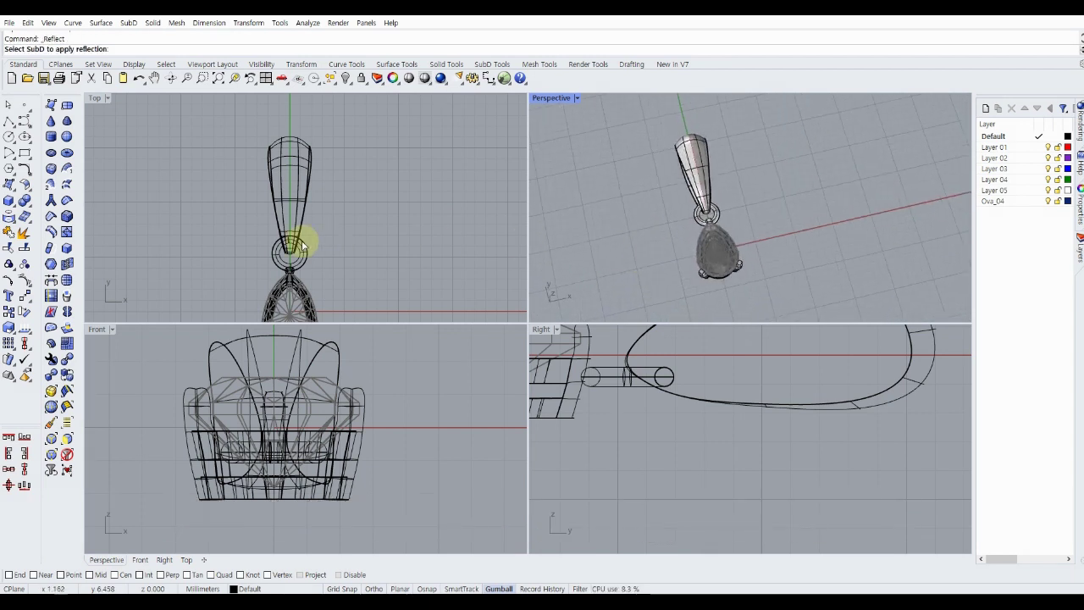
scroll(302, 246, "up", 5)
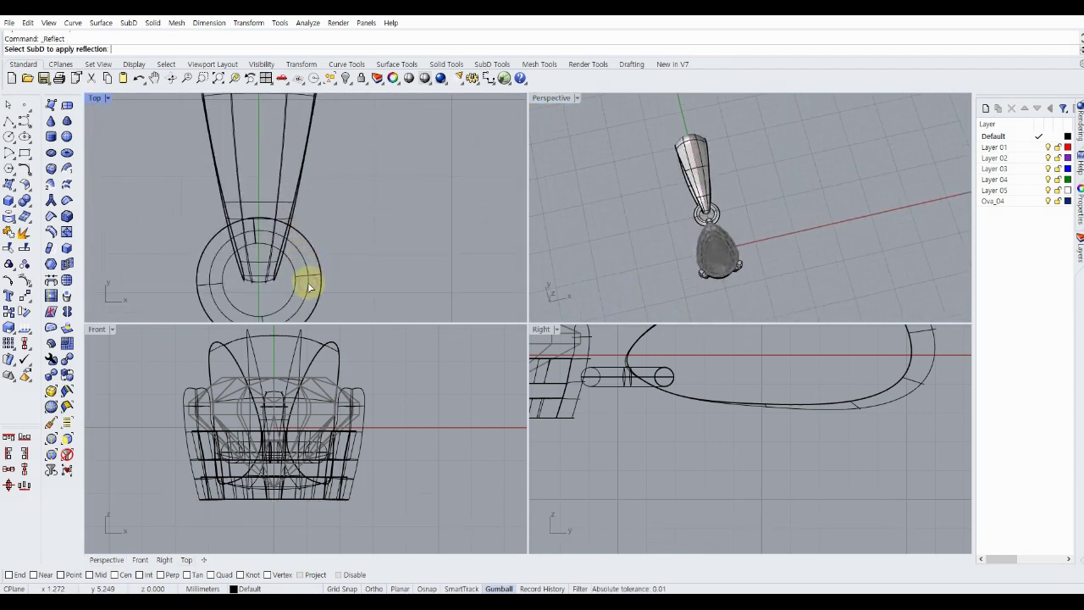
Cancel the Reflect command and delete the old torus jump ring.
key("Escape")
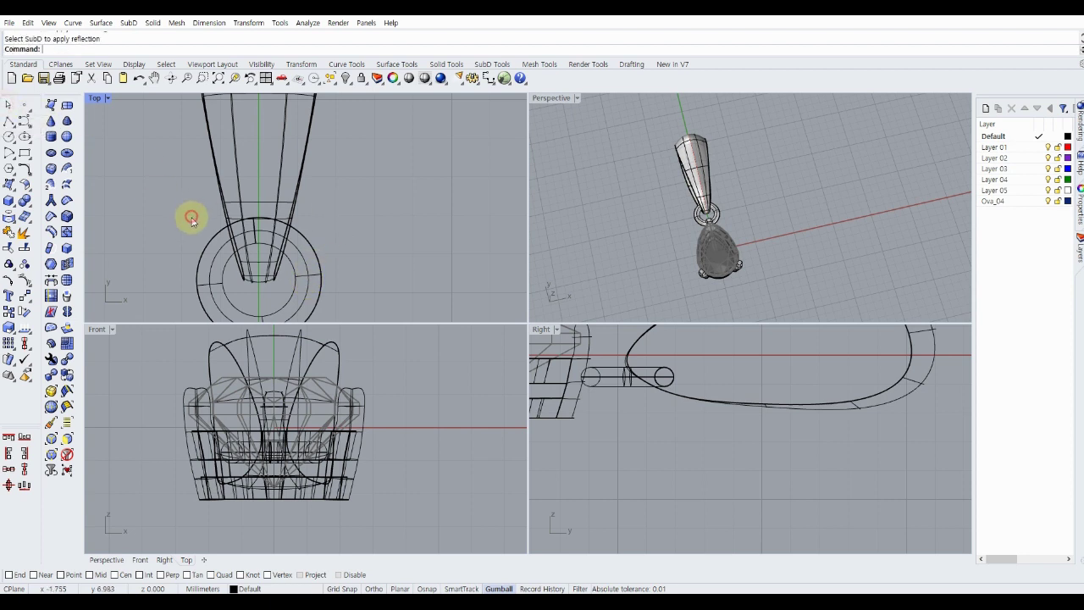
scroll(262, 194, "down", 2)
scroll(335, 222, "down", 1)
left_click(334, 224)
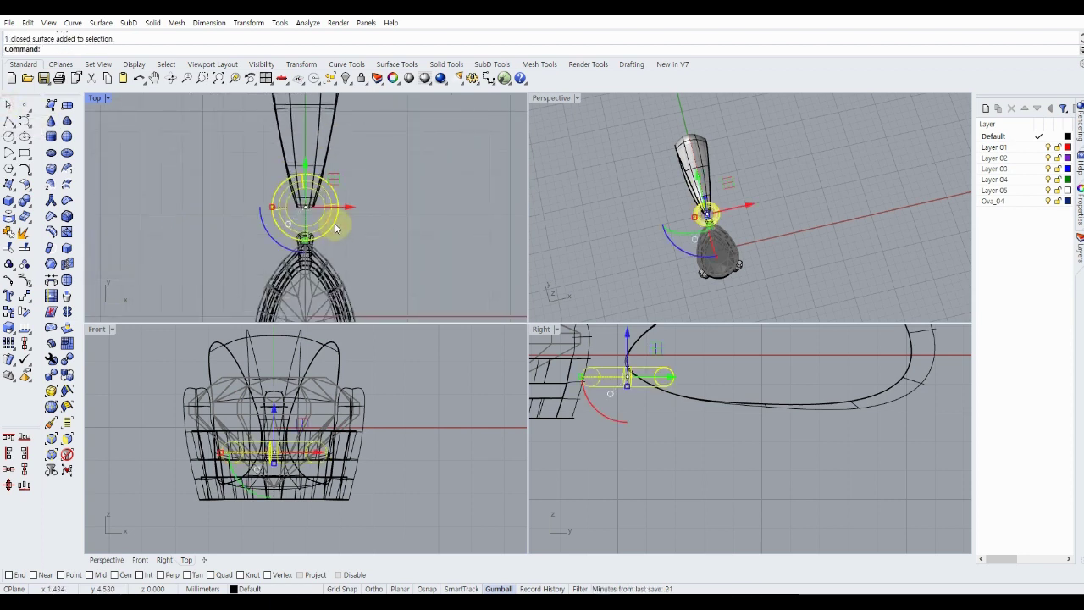
key("Delete")
Create a new torus jump ring centred between the bail and the pendant.
left_click(11, 208)
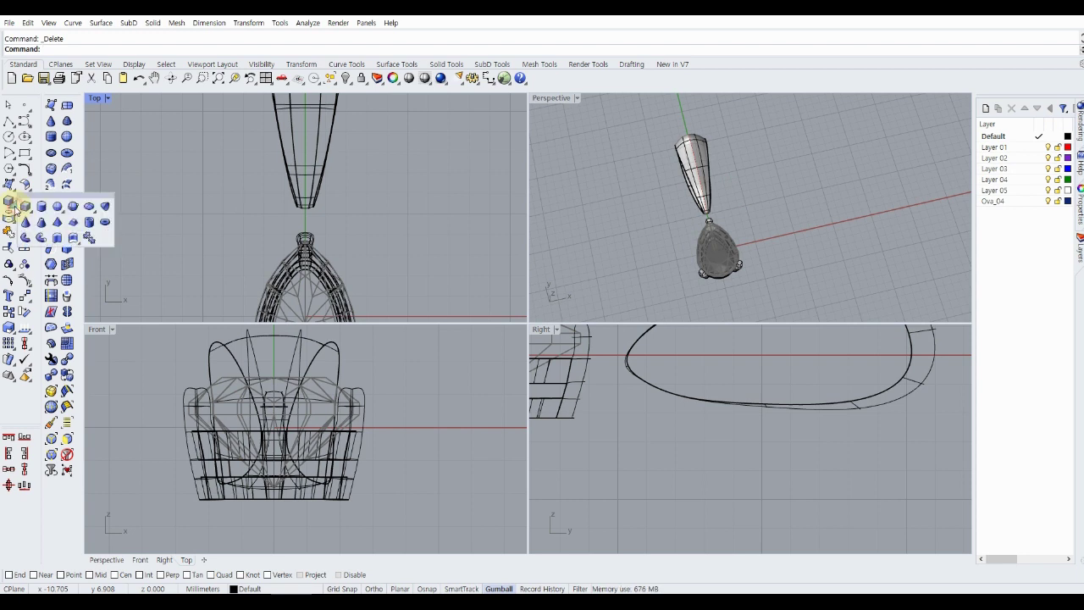
left_click(105, 222)
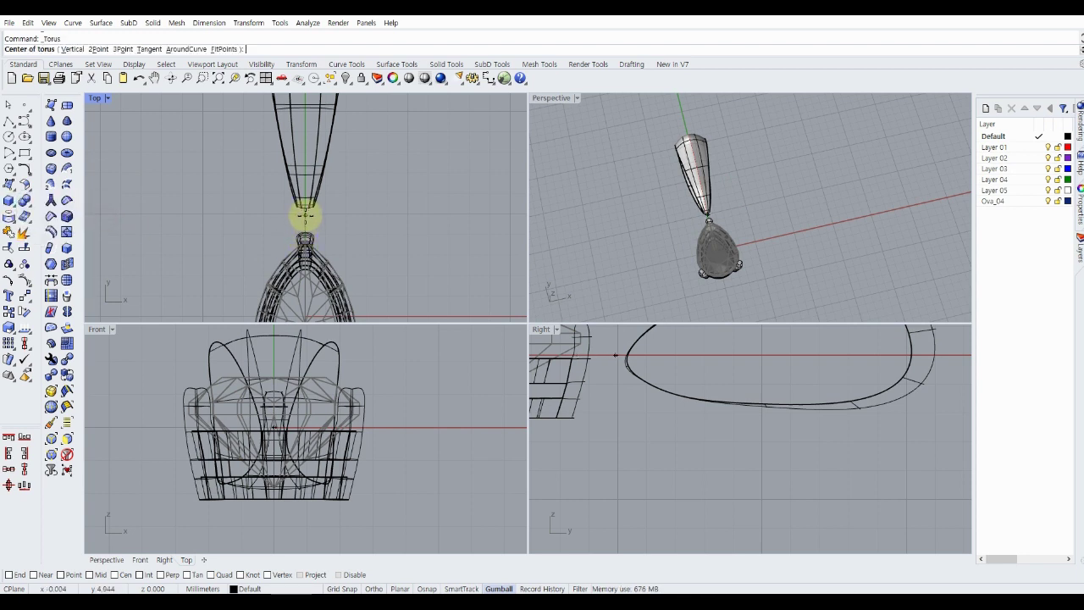
left_click(304, 215)
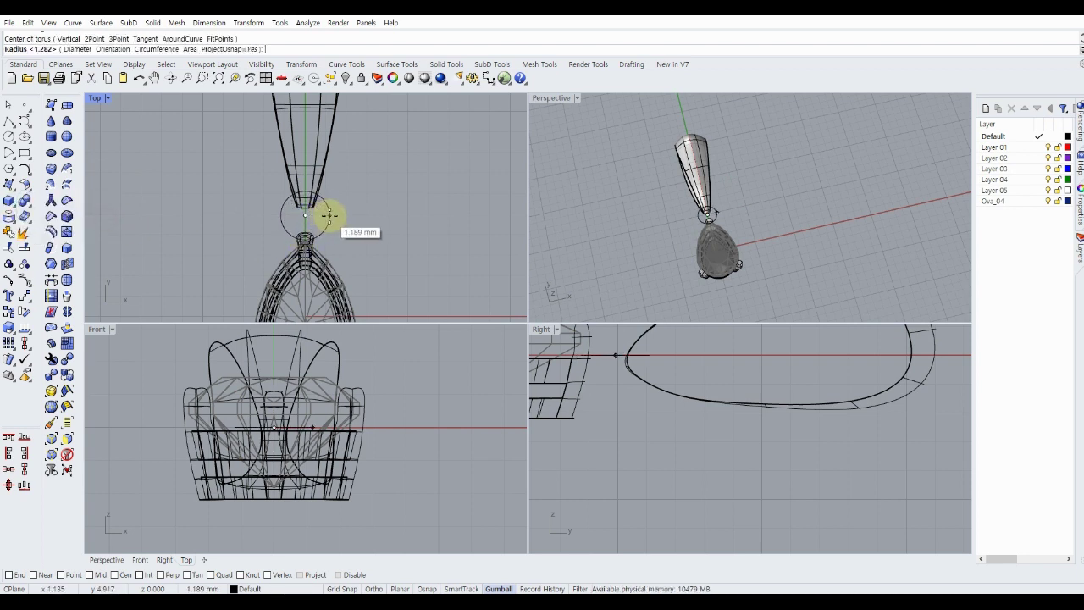
left_click(329, 215)
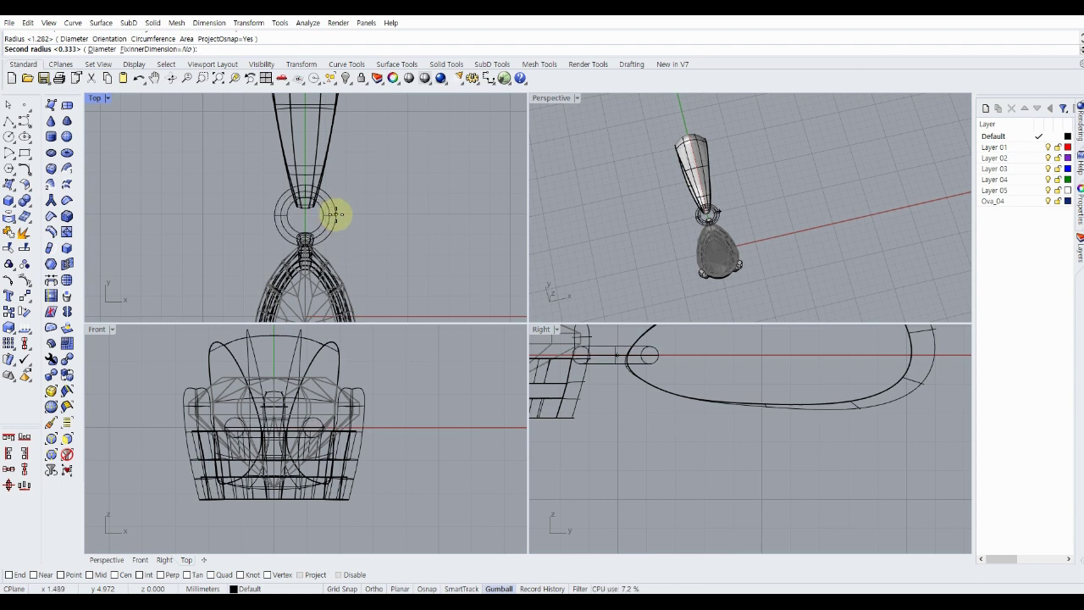
left_click(334, 215)
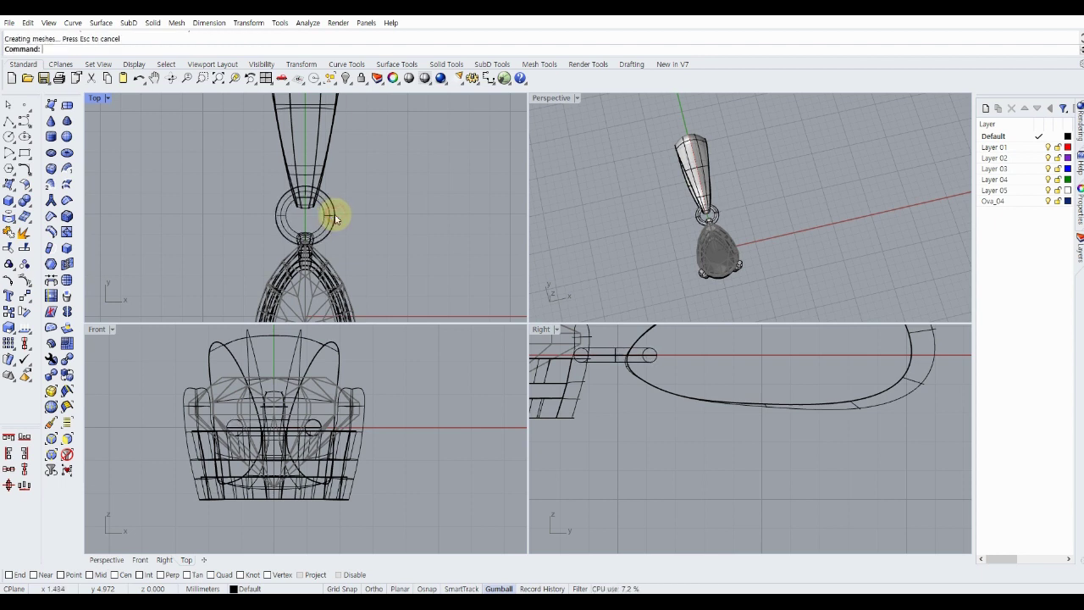
Nudge the bail and ring along Y and in the Right view down onto the setting's tip.
left_click(320, 163)
scroll(306, 127, "up", 2)
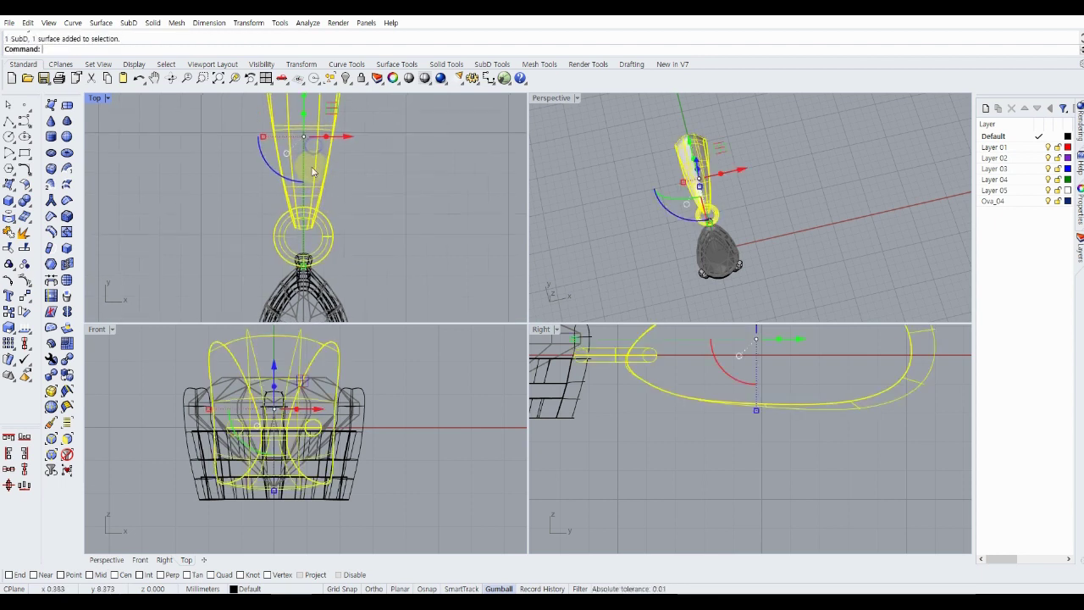
mouse_move(306, 105)
left_mouse_down()
mouse_move(532, 213)
mouse_move(404, 148)
mouse_move(328, 146)
mouse_move(331, 124)
left_mouse_up()
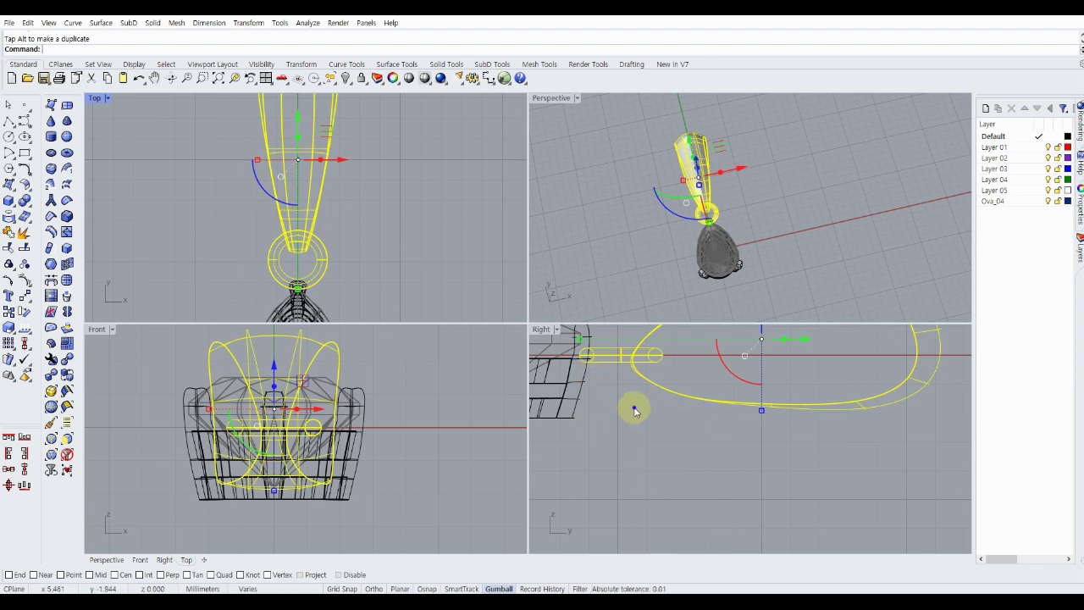
right_click_drag(635, 411, 673, 479)
left_click_drag(662, 419, 657, 447)
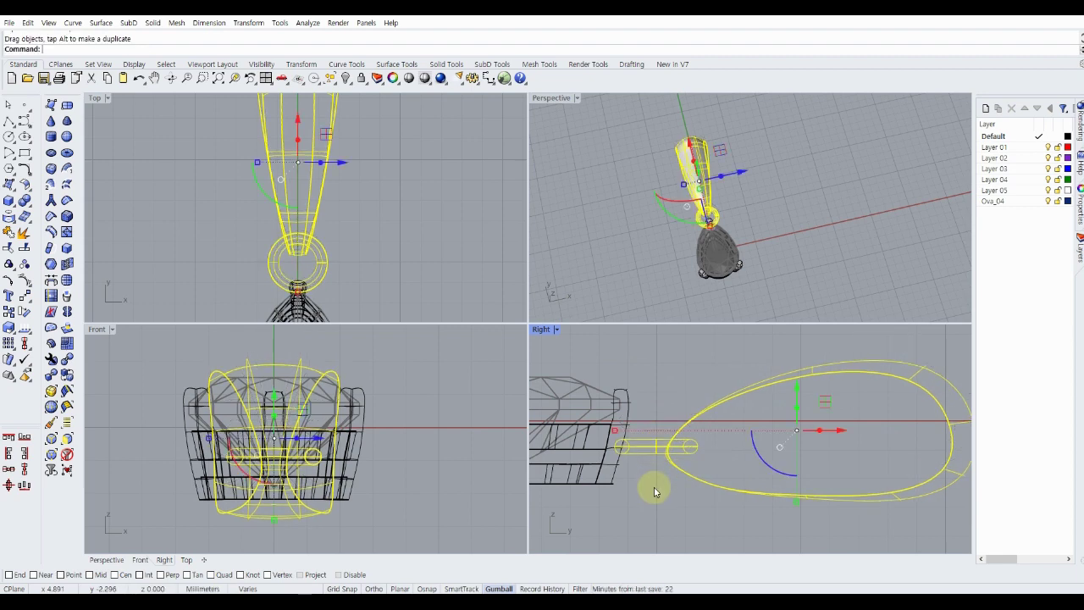
Nudge a bail edge beside the jump ring to start reshaping the loop.
left_click(654, 487)
scroll(665, 416, "down", 2)
scroll(602, 249, "up", 2)
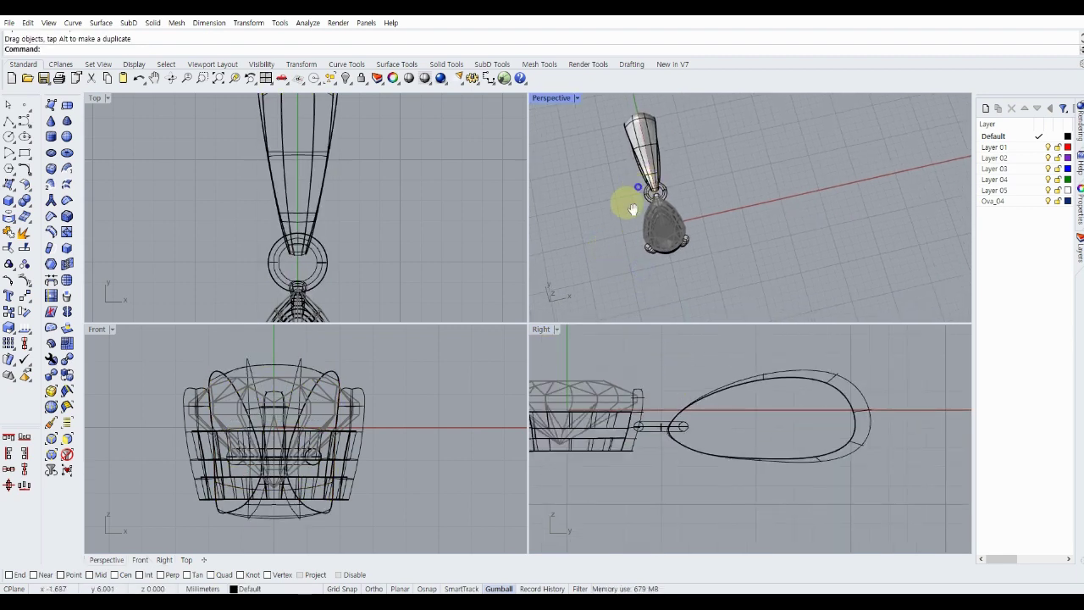
right_click_drag(631, 210, 672, 169)
scroll(670, 224, "up", 2)
scroll(669, 225, "up", 2)
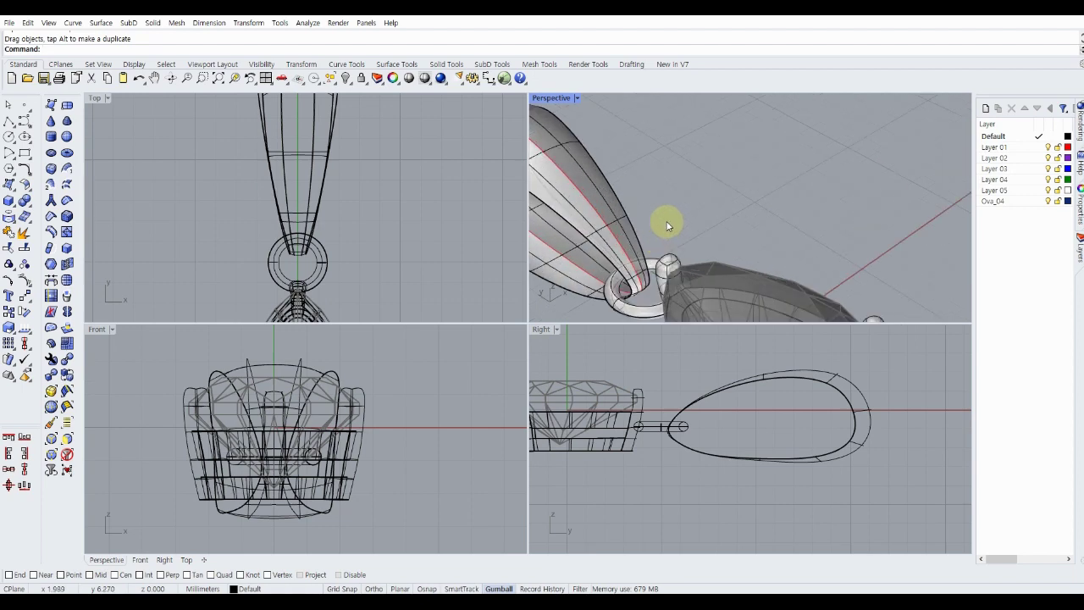
scroll(669, 225, "up", 2)
scroll(676, 235, "up", 2)
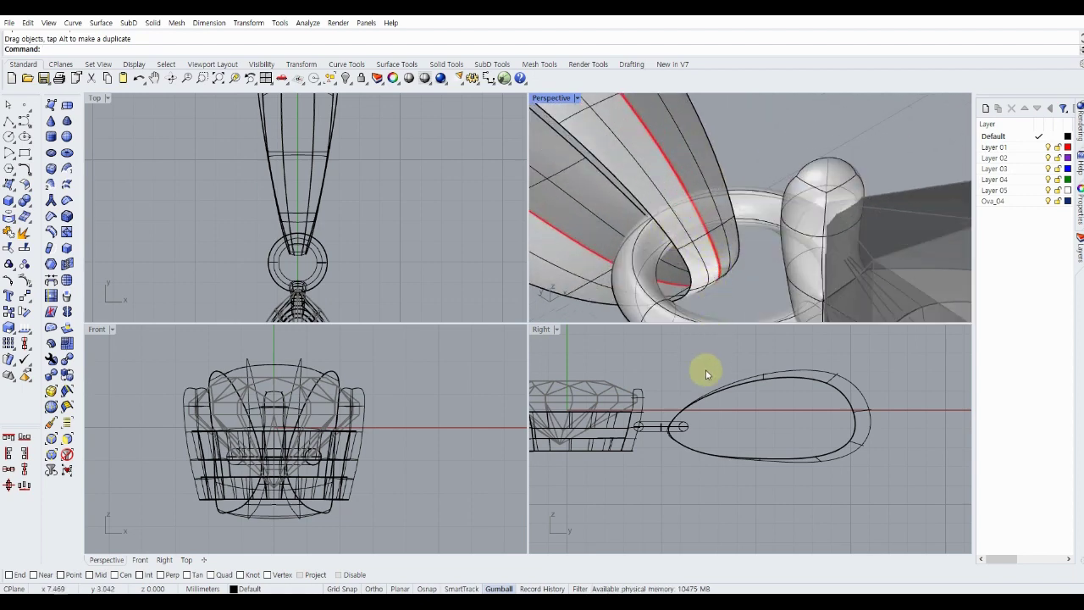
scroll(700, 406, "up", 2)
scroll(729, 199, "up", 2)
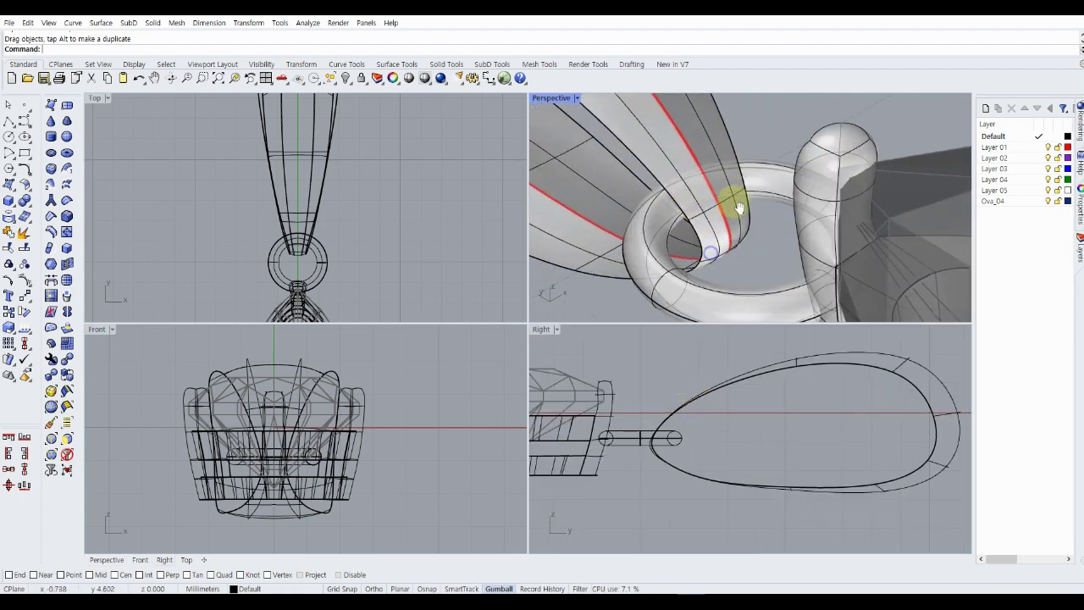
scroll(742, 210, "up", 2)
scroll(813, 247, "up", 3)
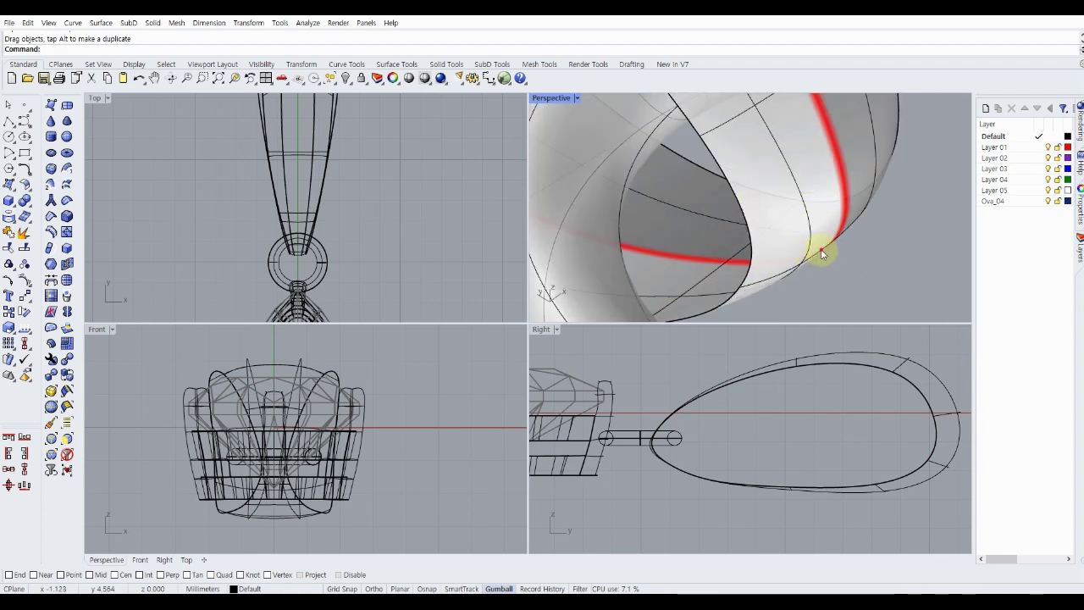
left_click(821, 252)
scroll(302, 210, "up", 2)
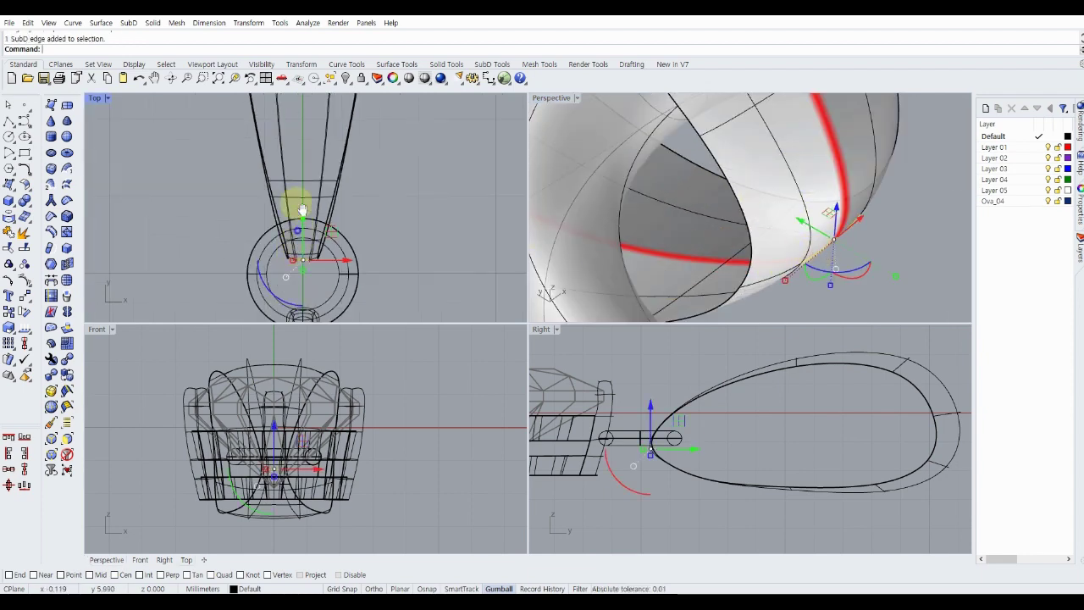
mouse_move(302, 210)
left_mouse_down()
mouse_move(301, 185)
mouse_move(317, 208)
left_mouse_up()
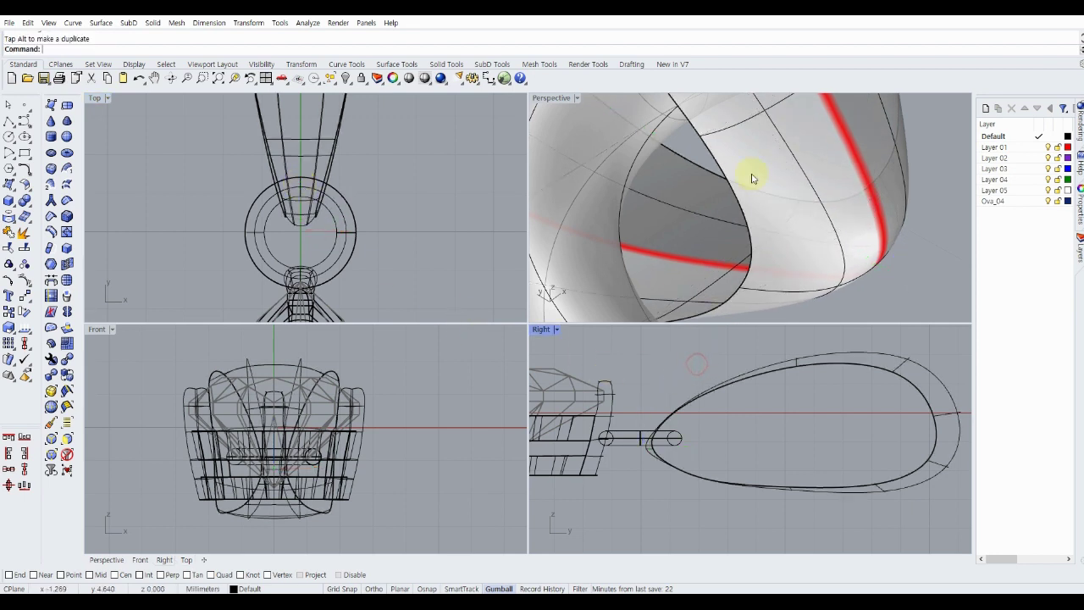
Shift another bail edge inside the ring about 0.3 mm.
left_click(782, 108)
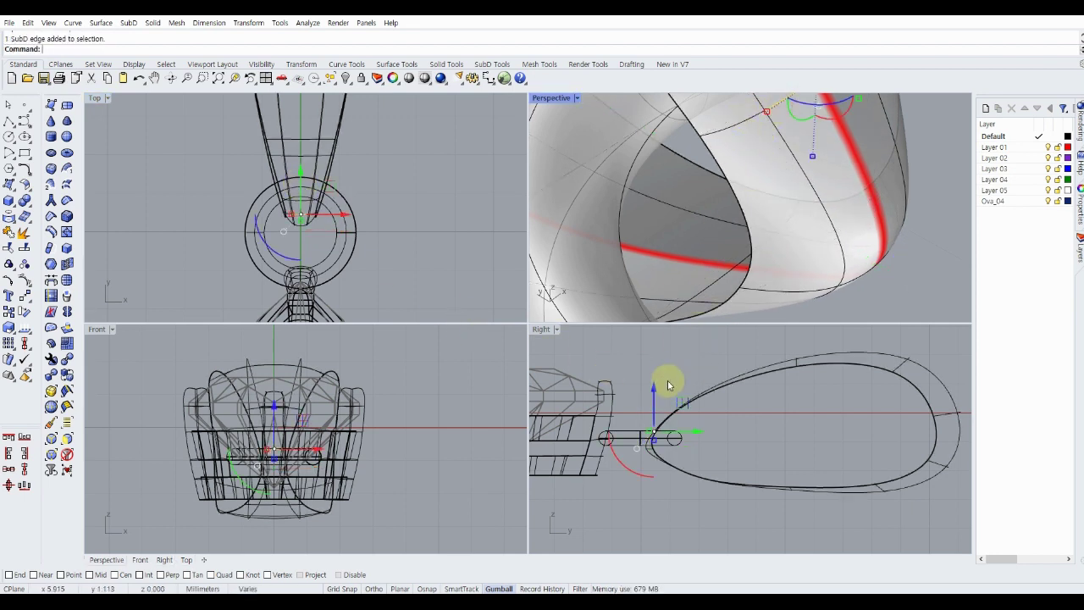
scroll(665, 404, "up", 3)
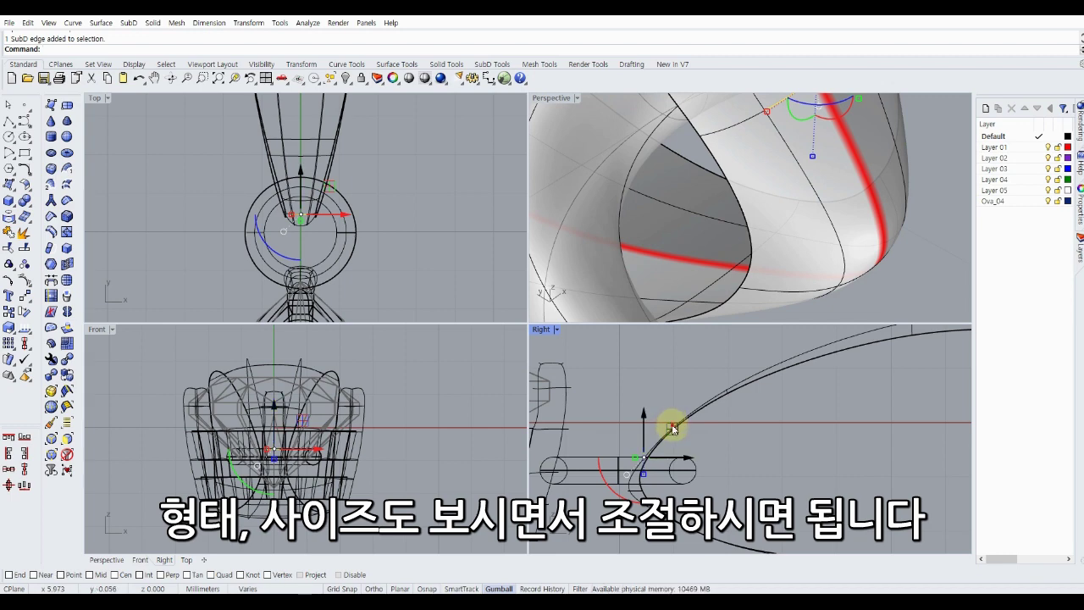
left_click_drag(665, 408, 665, 408)
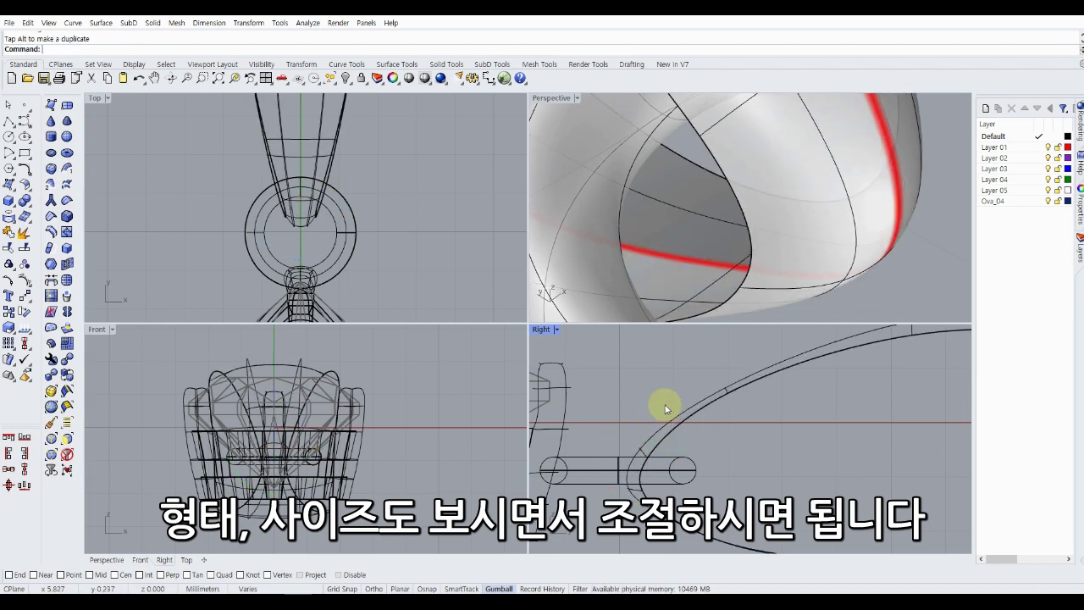
Move an edge on the bail's upper part about 0.29 mm and clear the selection.
right_click_drag(748, 272, 724, 195)
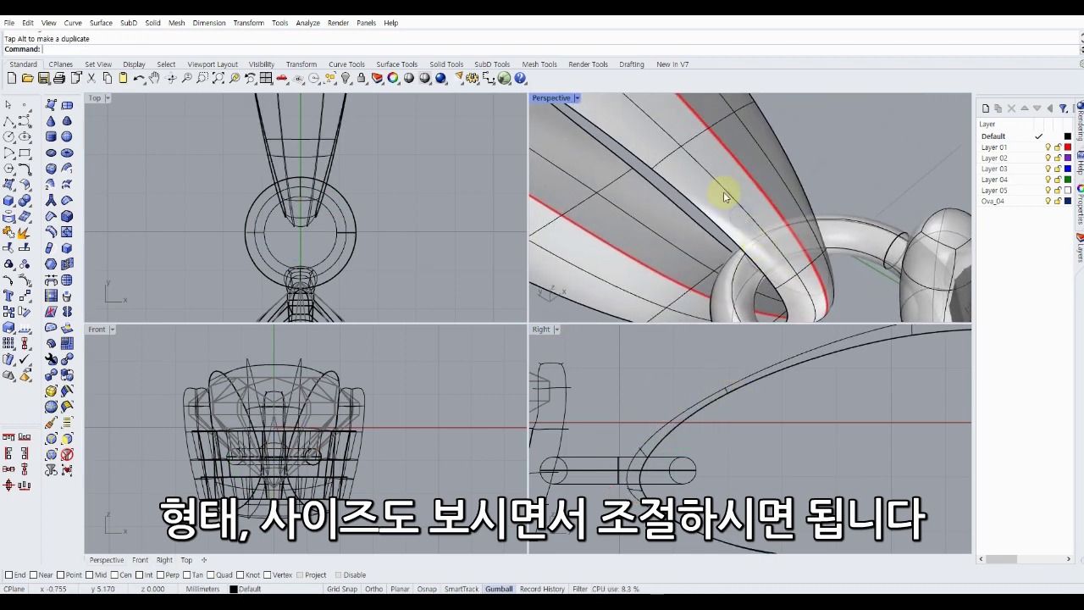
left_click(700, 147, "ctrl+shift")
right_click_drag(693, 356, 716, 423)
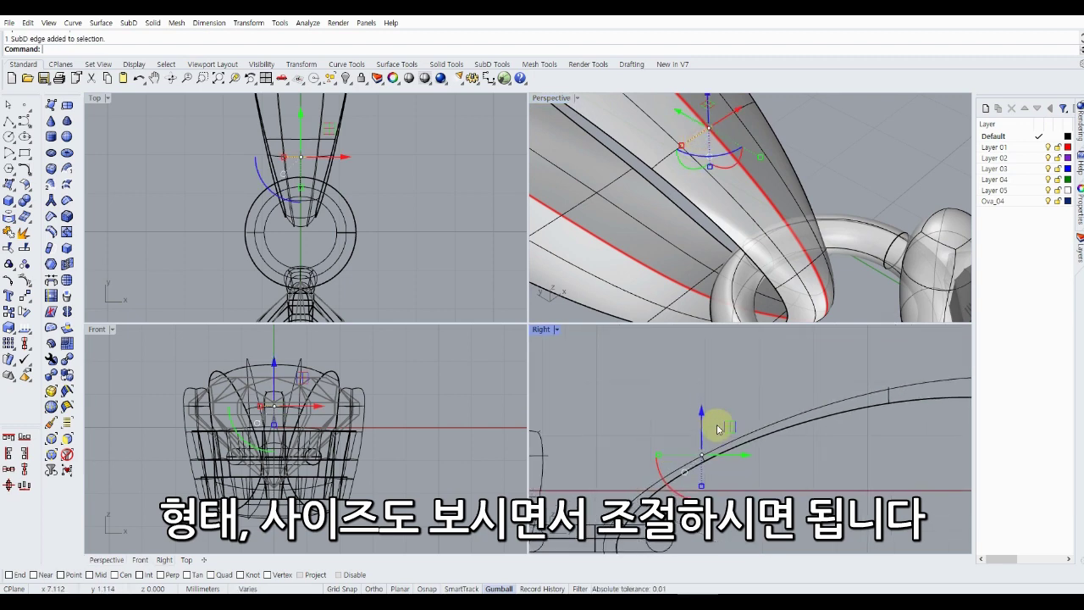
left_click_drag(728, 423, 724, 415)
key("Escape")
scroll(759, 386, "down", 3)
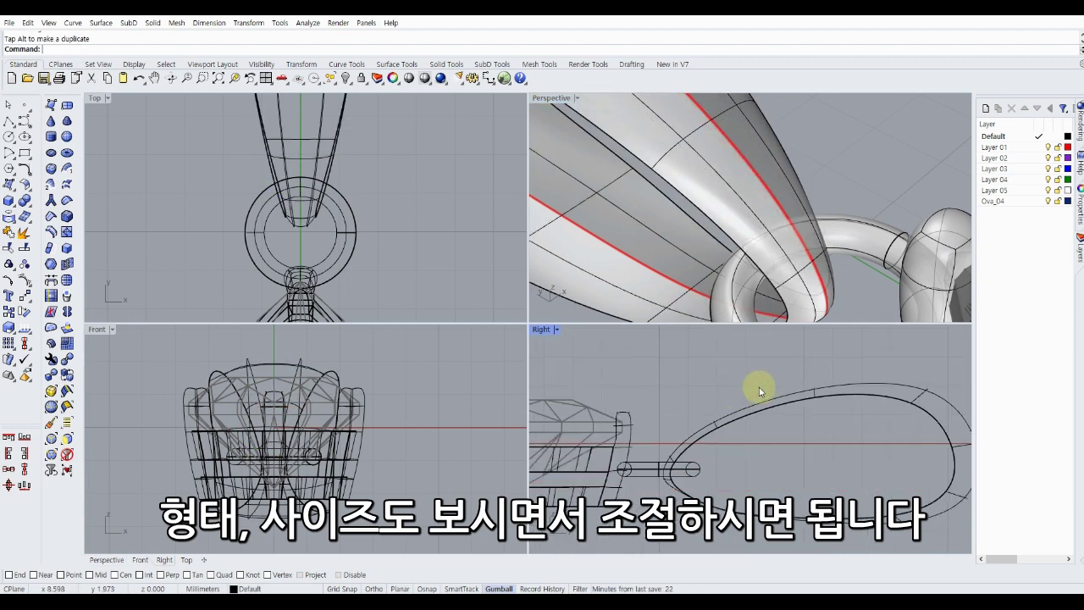
scroll(684, 416, "down", 2)
scroll(726, 235, "down", 3)
scroll(648, 234, "up", 3)
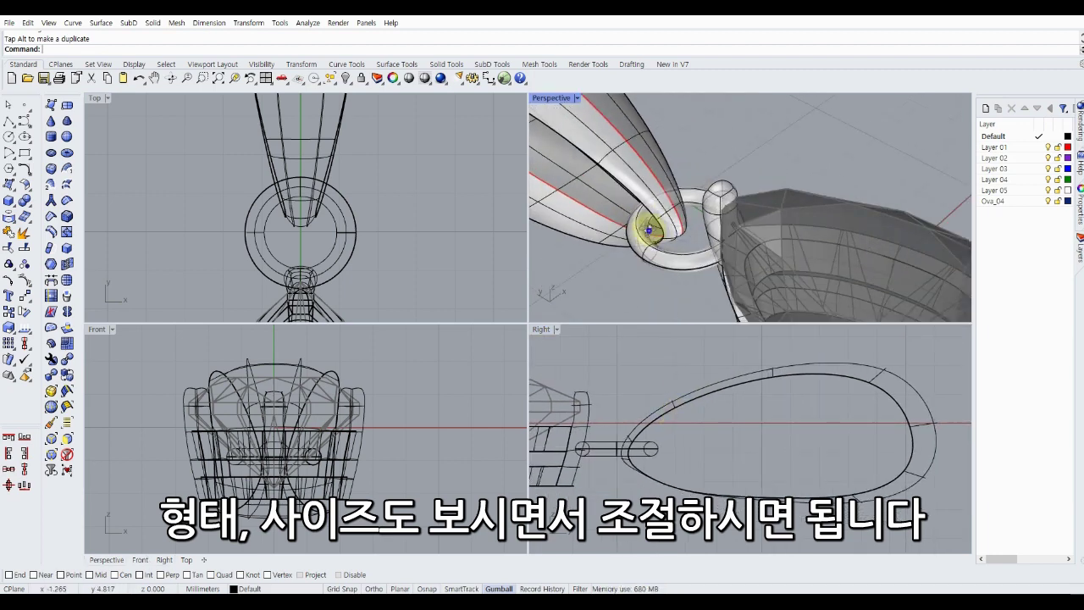
scroll(648, 176, "up", 3)
scroll(648, 176, "down", 3)
scroll(653, 276, "down", 2)
scroll(657, 203, "up", 1)
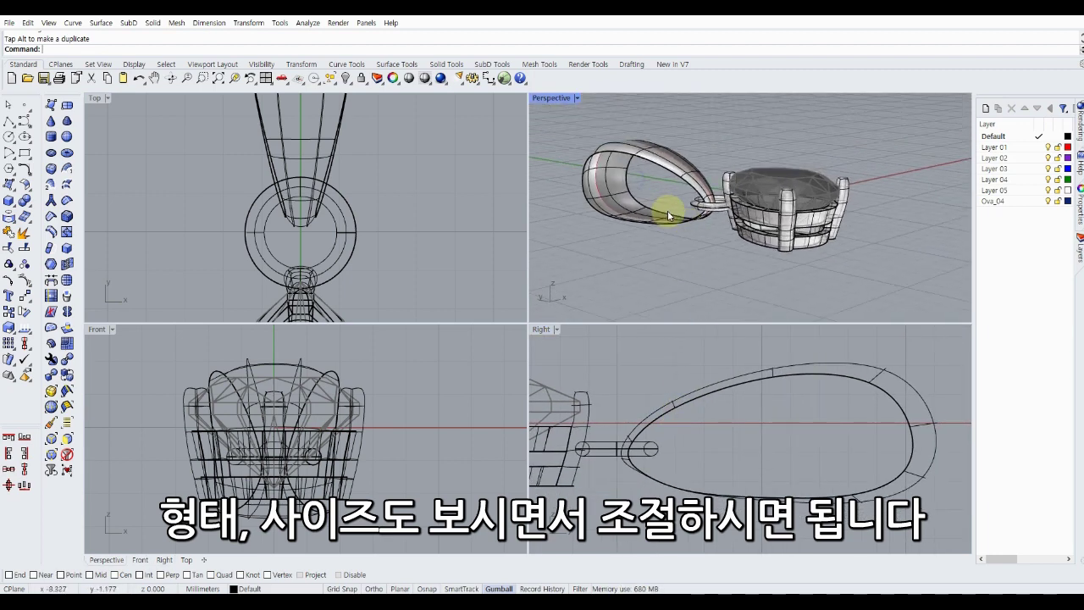
Zoom onto the bail loop and move an edge beside the ring down about 0.34 mm.
left_click(201, 78)
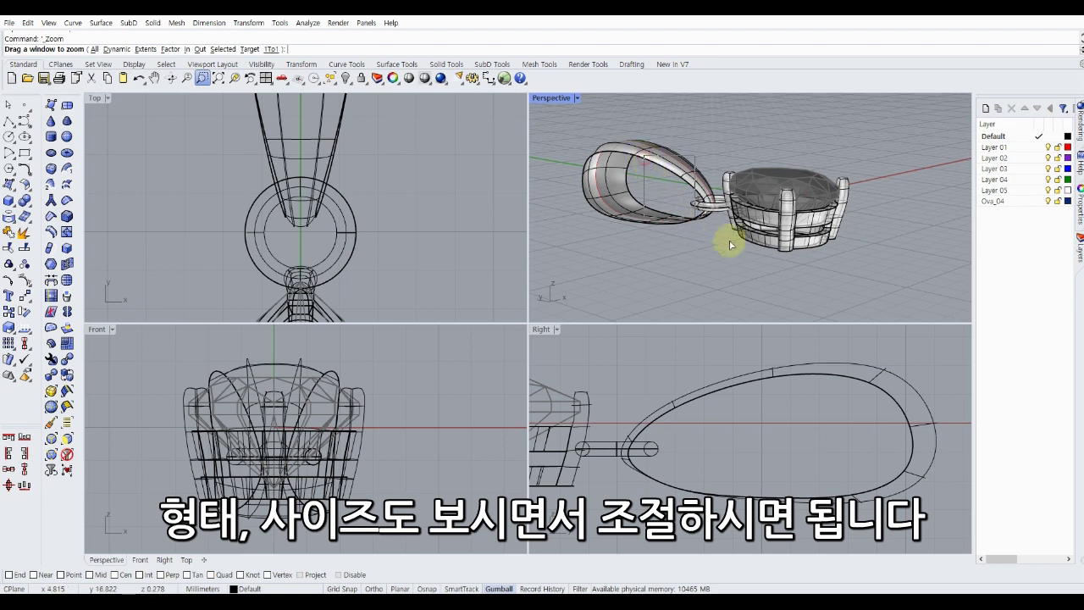
left_click_drag(744, 251, 715, 243)
scroll(716, 243, "up", 1)
scroll(716, 233, "up", 2)
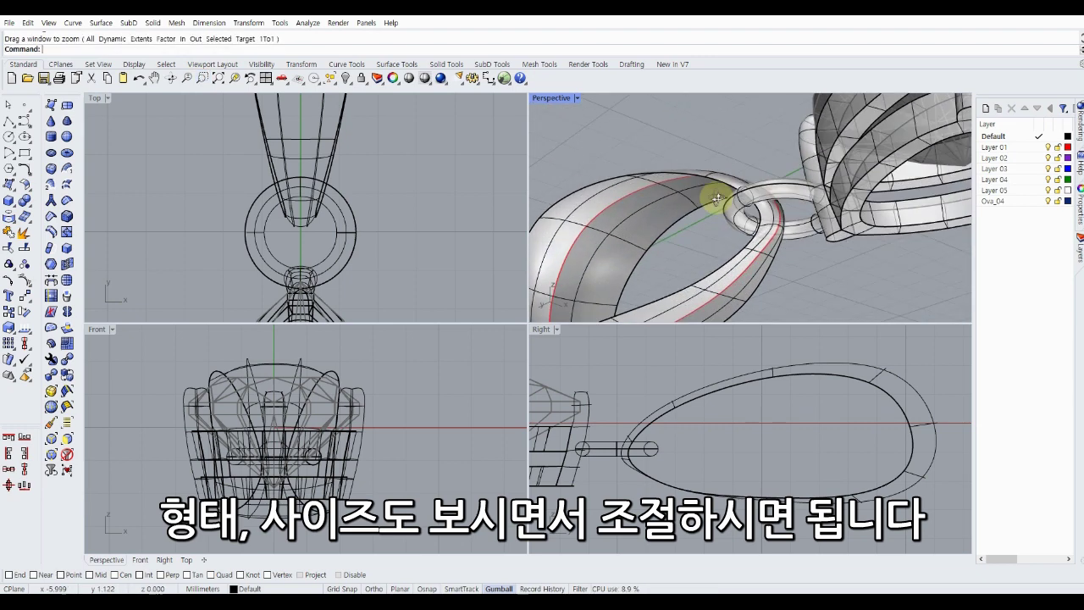
scroll(754, 238, "up", 1)
left_click(772, 258, "ctrl+shift")
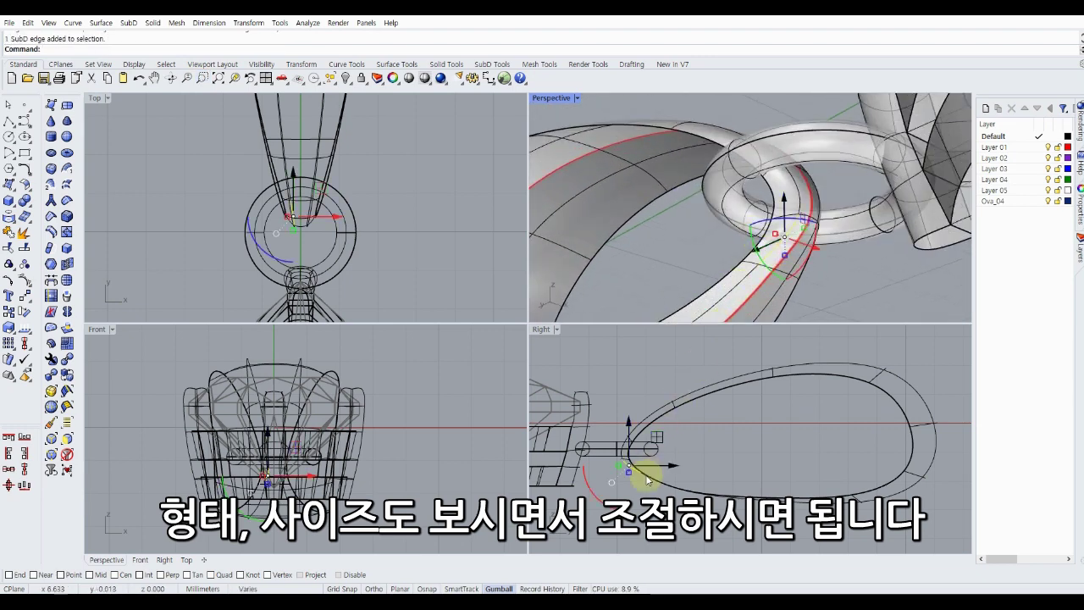
scroll(656, 470, "up", 2)
scroll(656, 470, "up", 1)
left_click(848, 292)
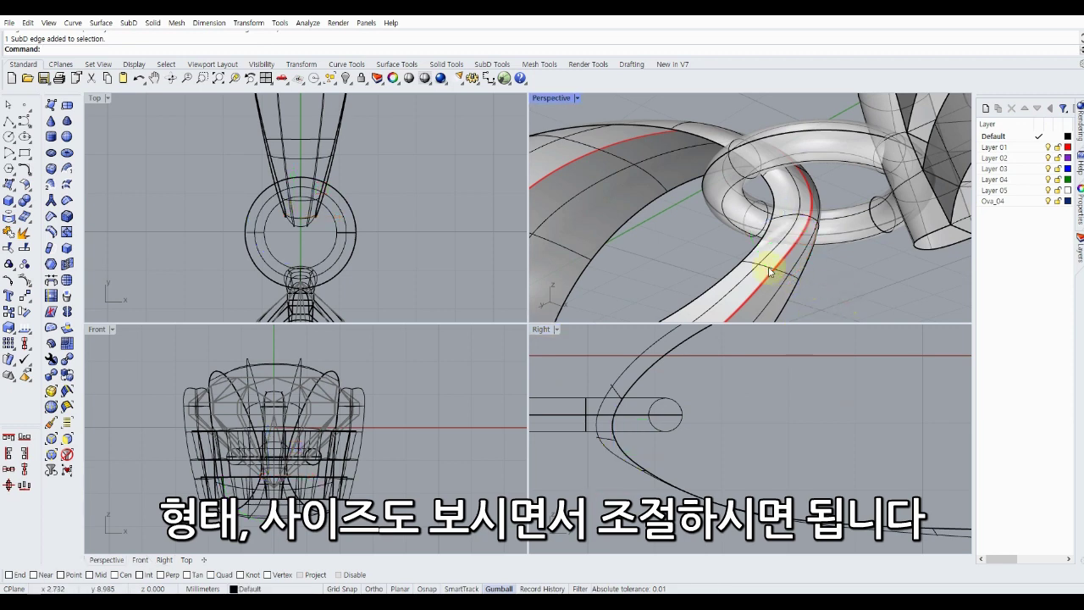
left_click_drag(668, 448, 658, 465)
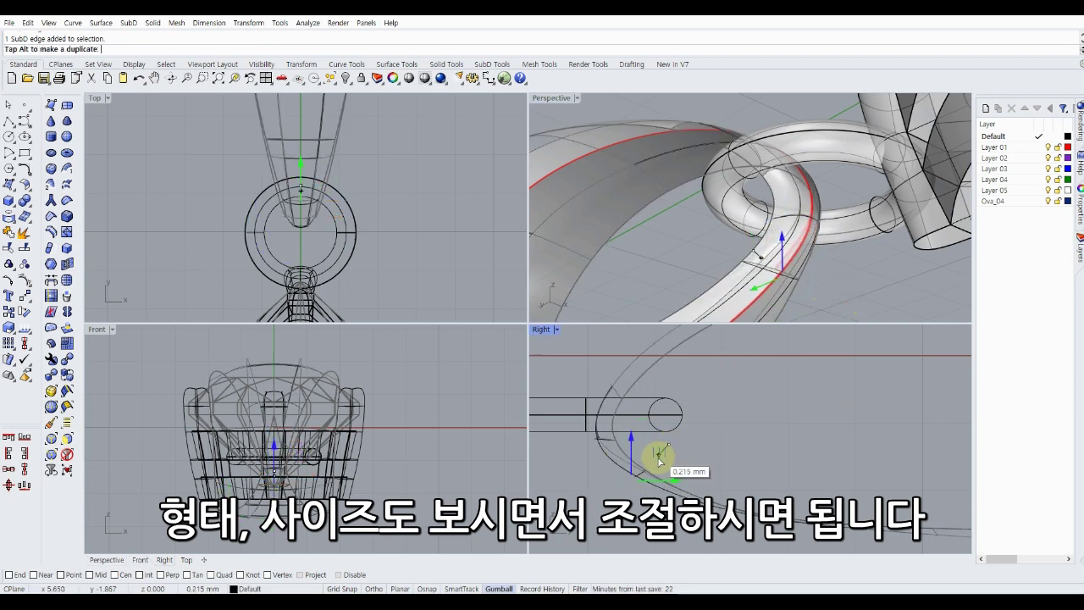
left_click(666, 355)
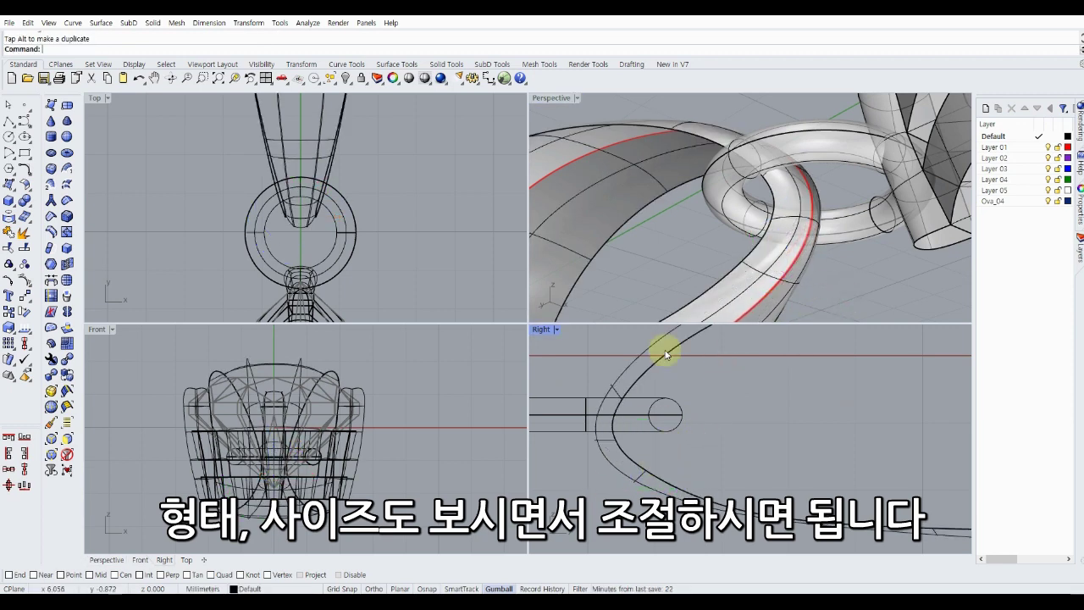
Scale an edge on the bail's lower side to reshape it.
mouse_move(672, 276)
right_mouse_down()
mouse_move(702, 279)
mouse_move(718, 190)
right_mouse_up()
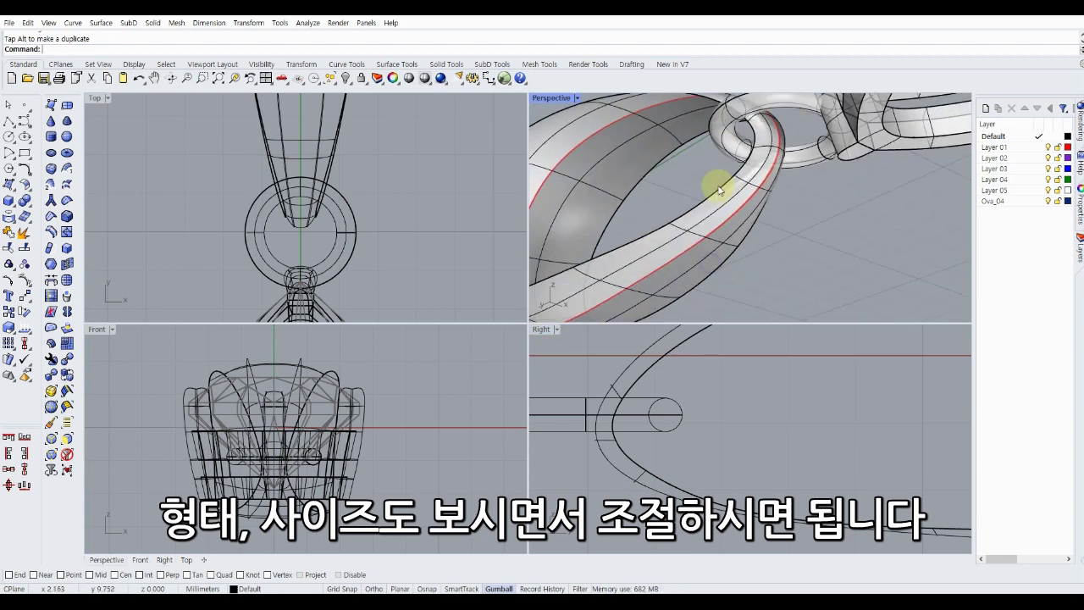
left_click(697, 237)
scroll(769, 435, "down", 2)
right_click_drag(769, 435, 683, 392)
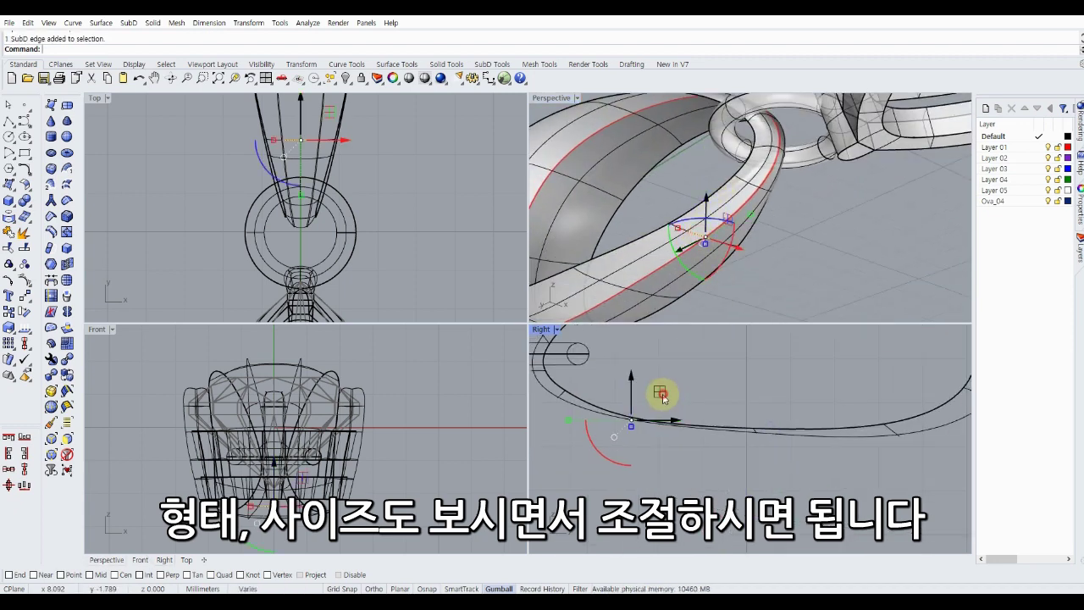
mouse_move(663, 398)
left_mouse_down()
mouse_move(665, 414)
mouse_move(678, 403)
left_mouse_up()
left_click(720, 385)
Shift another bail edge about 0.33 mm and an edge with its two vertices 0.15 mm.
right_click_drag(713, 275, 642, 260)
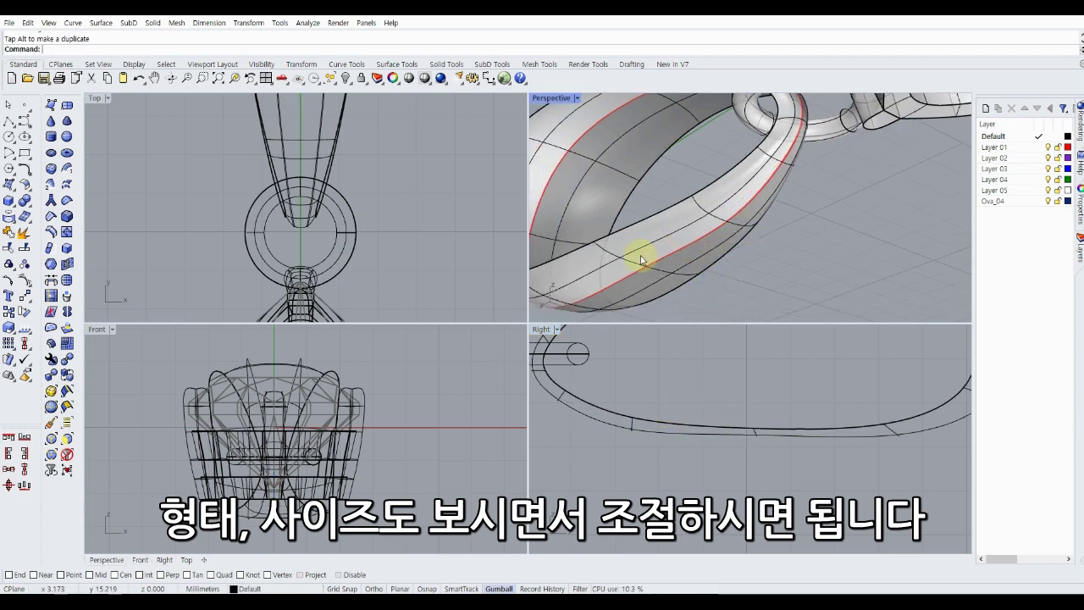
left_click(633, 261)
mouse_move(789, 415)
left_mouse_down()
mouse_move(793, 429)
mouse_move(810, 380)
left_mouse_up()
scroll(805, 407, "up", 3)
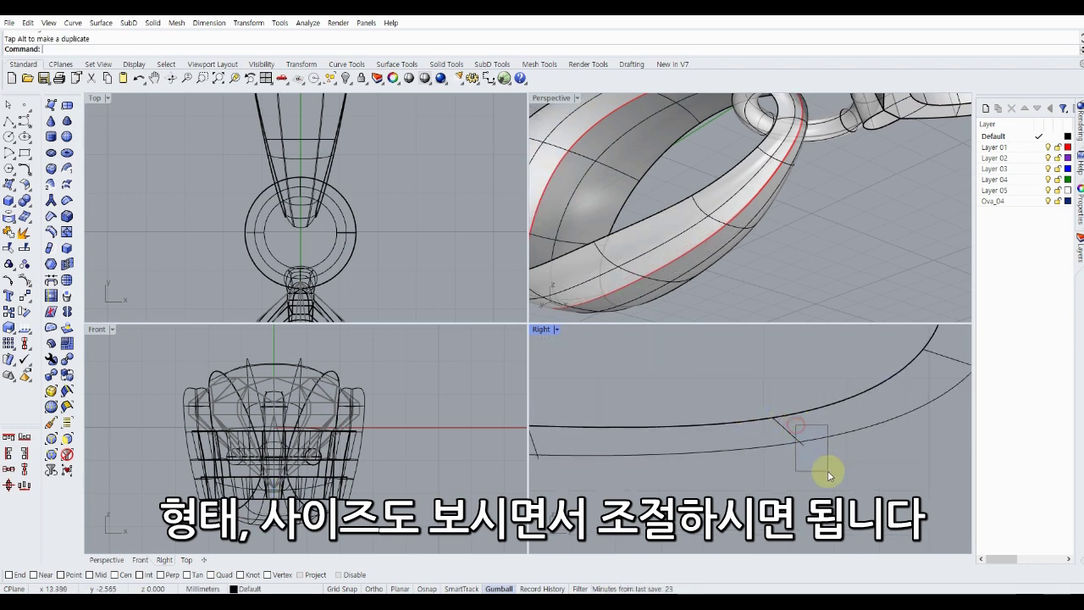
left_click_drag(796, 425, 827, 471)
left_click_drag(833, 418, 840, 429)
key("Escape")
Raise the loop's top edge and shift an upper-curve edge, by 0.217 and 0.065 mm.
scroll(813, 367, "down", 3)
mouse_move(813, 367)
right_mouse_down()
mouse_move(774, 442)
mouse_move(783, 422)
right_mouse_up()
scroll(825, 432, "up", 3)
scroll(838, 417, "down", 3)
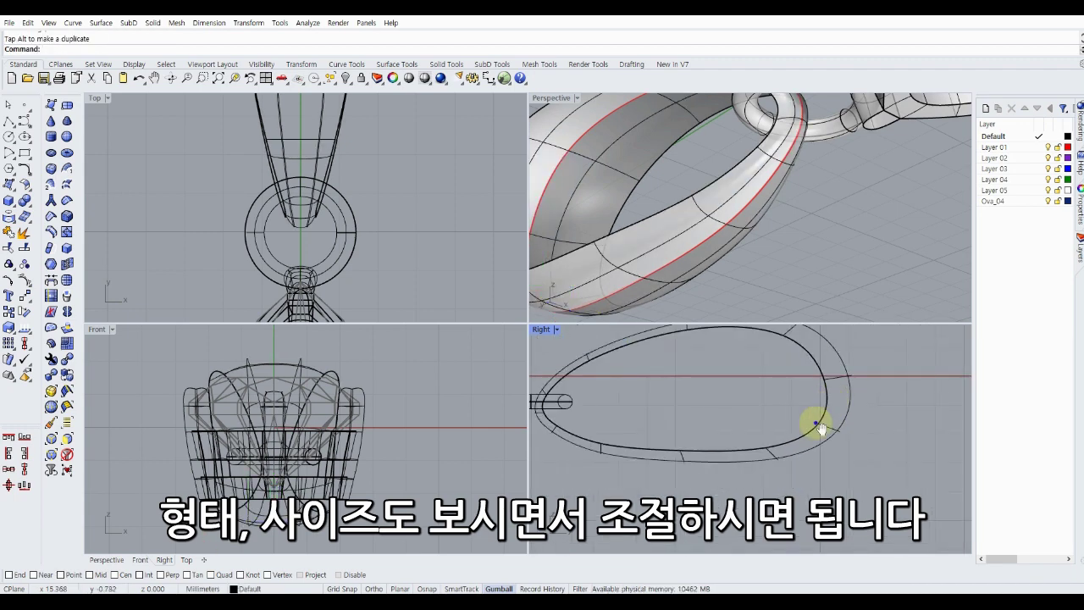
scroll(780, 452, "up", 2)
scroll(628, 375, "up", 2)
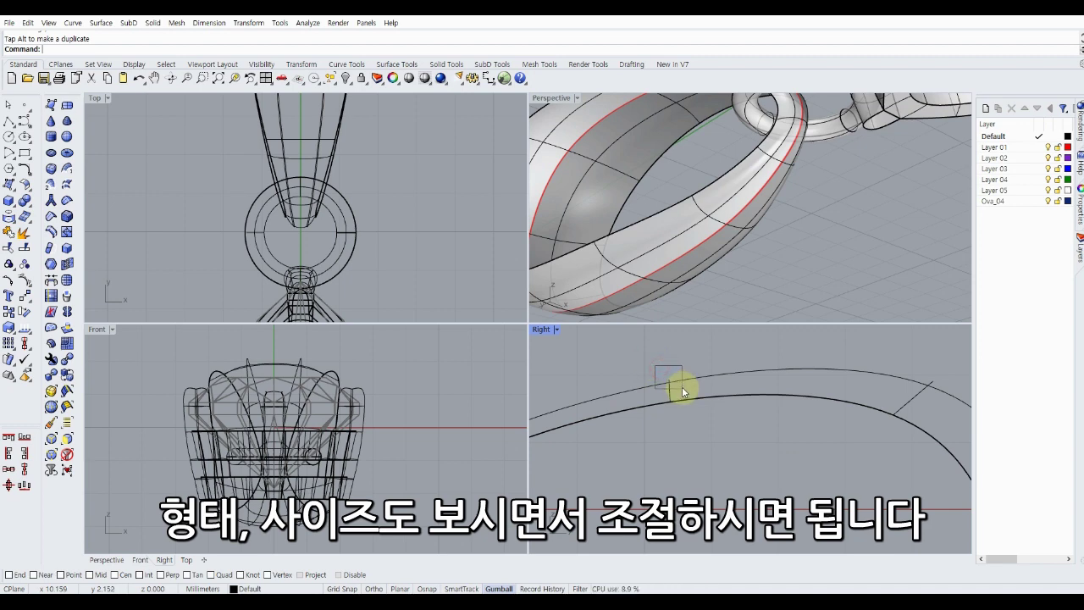
mouse_move(682, 391)
left_mouse_down()
mouse_move(721, 436)
mouse_move(721, 387)
left_mouse_up()
scroll(615, 413, "up", 2)
scroll(786, 412, "up", 1)
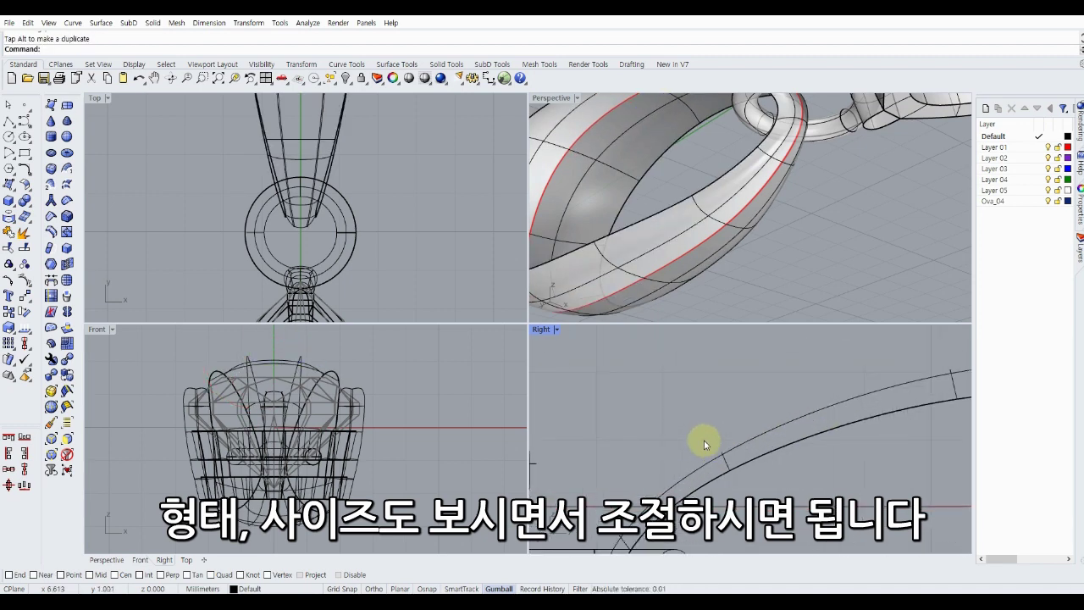
scroll(702, 443, "up", 1)
left_click(718, 462)
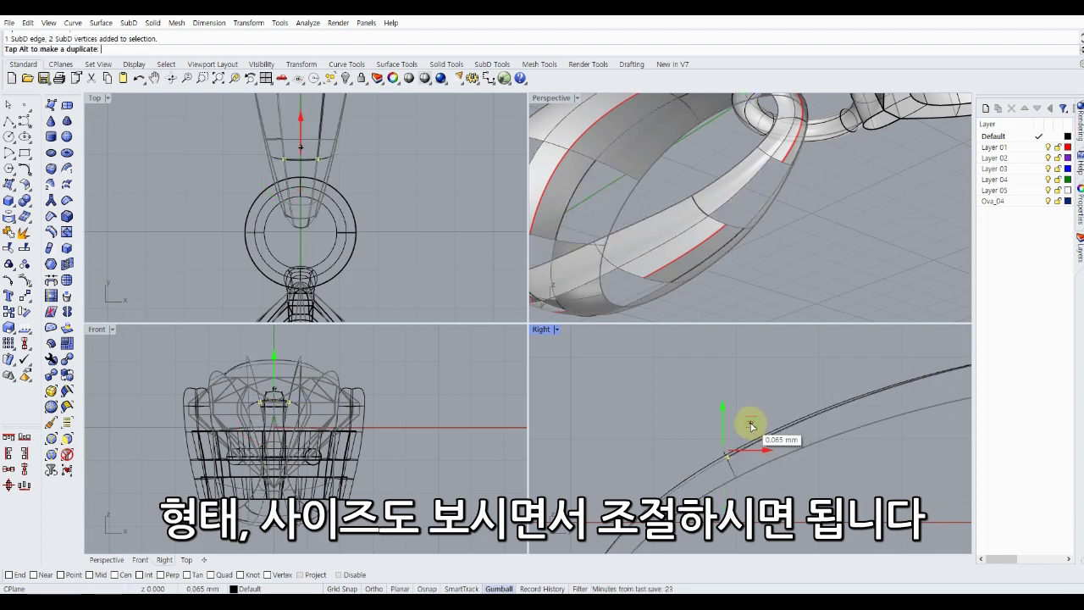
left_click_drag(754, 427, 665, 424)
scroll(665, 410, "down", 2)
scroll(793, 229, "up", 1)
mouse_move(794, 230)
right_mouse_down()
mouse_move(791, 293)
mouse_move(720, 232)
mouse_move(690, 260)
mouse_move(791, 281)
mouse_move(895, 254)
mouse_move(670, 274)
mouse_move(680, 276)
right_mouse_up()
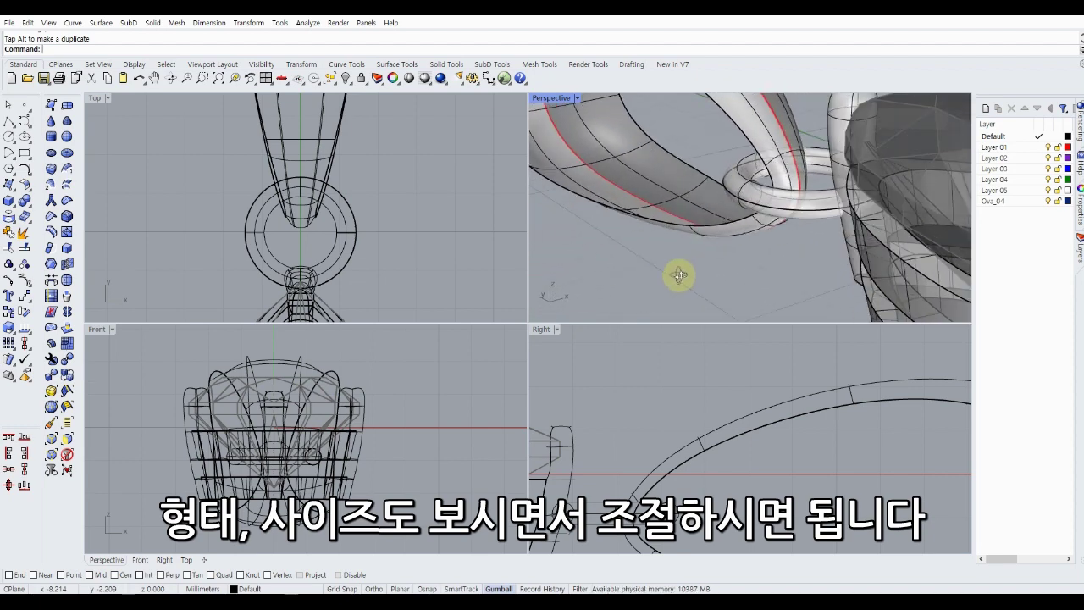
Maximize Perspective and remove the bail's existing reflect symmetry.
double_click(557, 103)
scroll(460, 237, "down", 5)
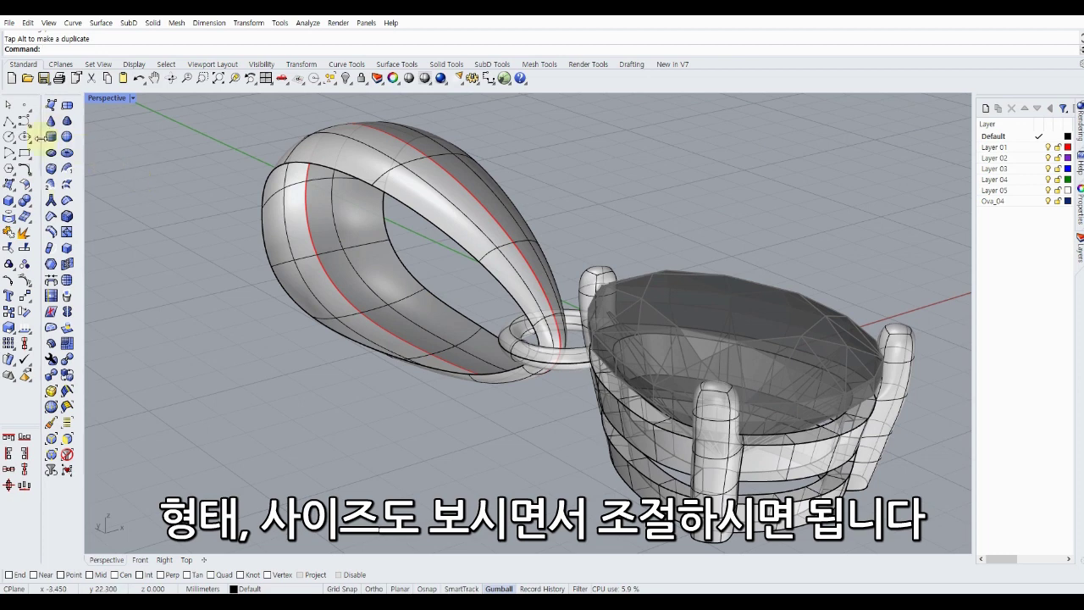
left_click(66, 311)
left_click(364, 169)
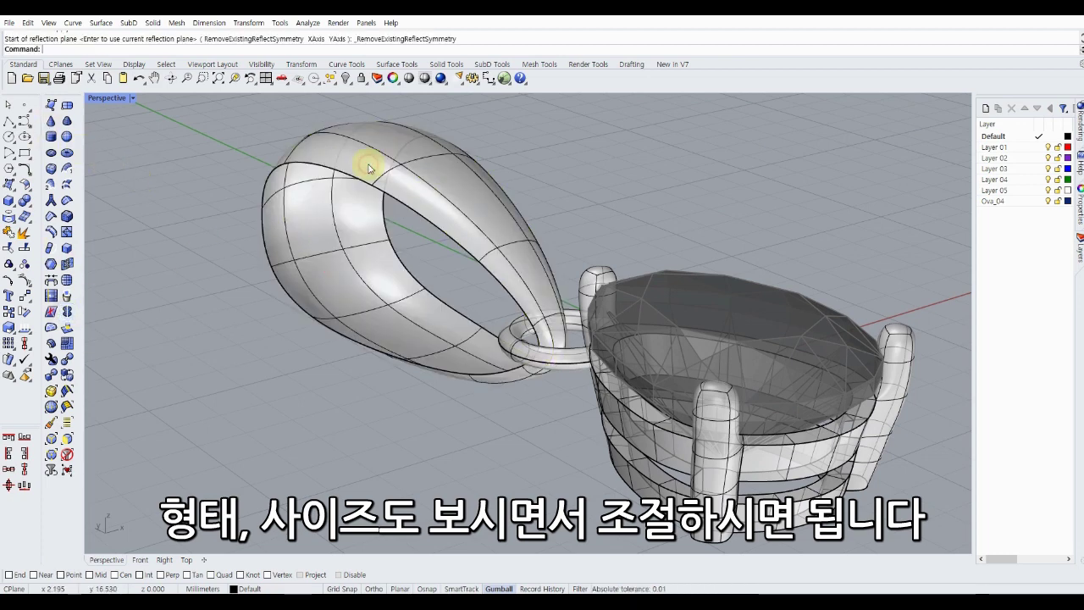
mouse_move(196, 233)
right_mouse_down()
mouse_move(208, 247)
mouse_move(237, 243)
mouse_move(113, 256)
right_mouse_up()
Bridge the bail's outer and inner edge loops with 2 segments.
left_click(51, 279)
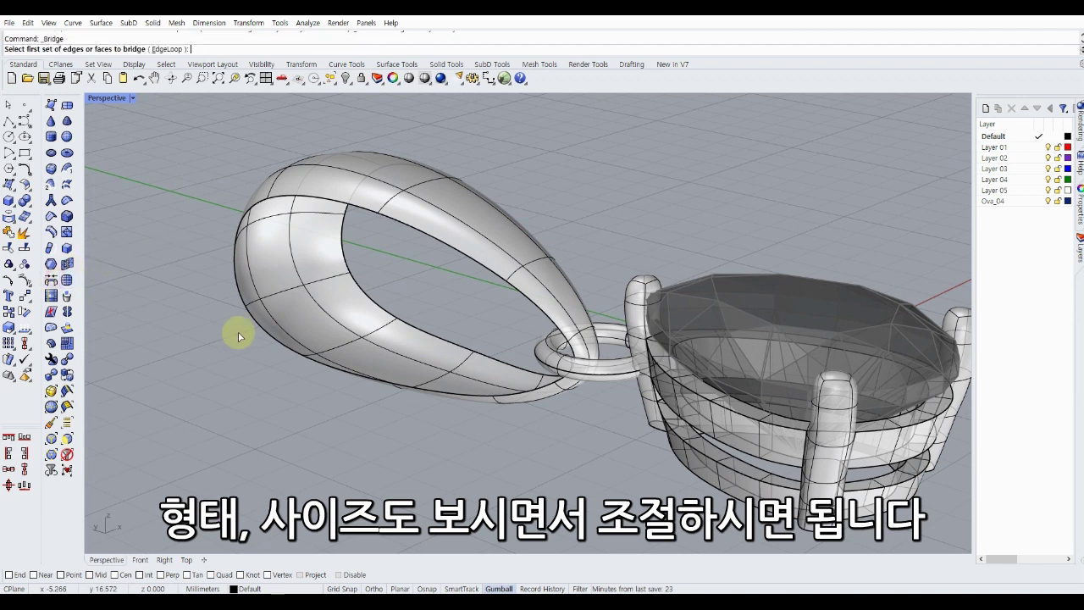
left_click(271, 339)
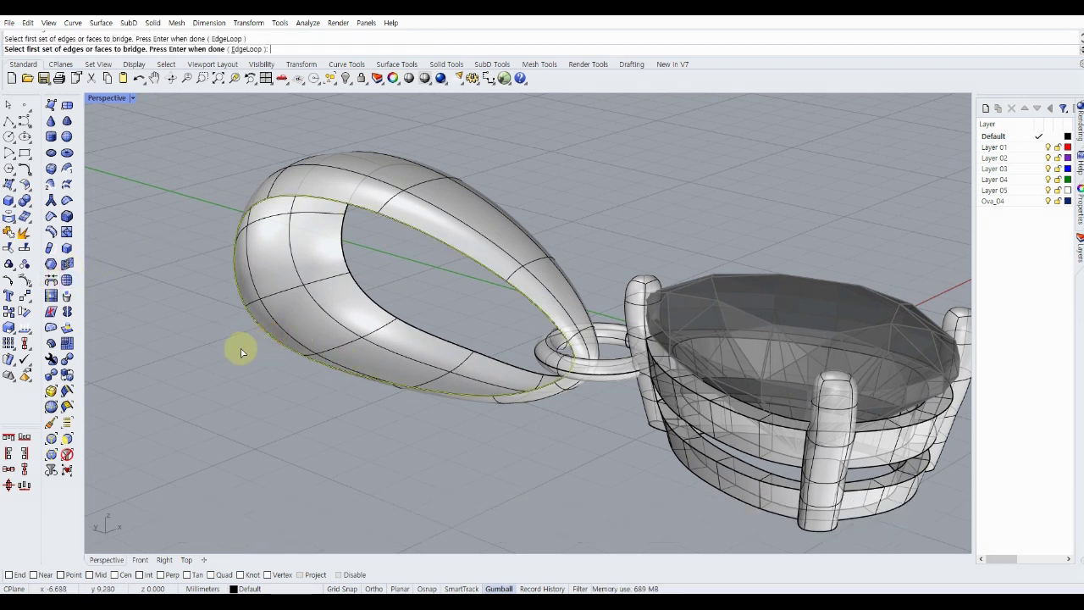
left_click(375, 308)
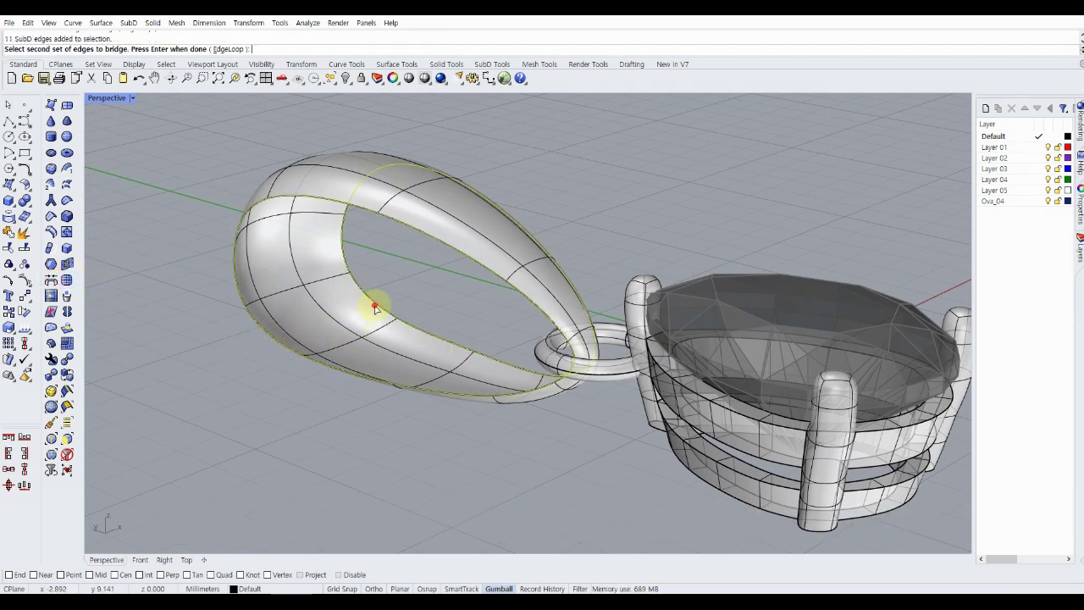
key("Return")
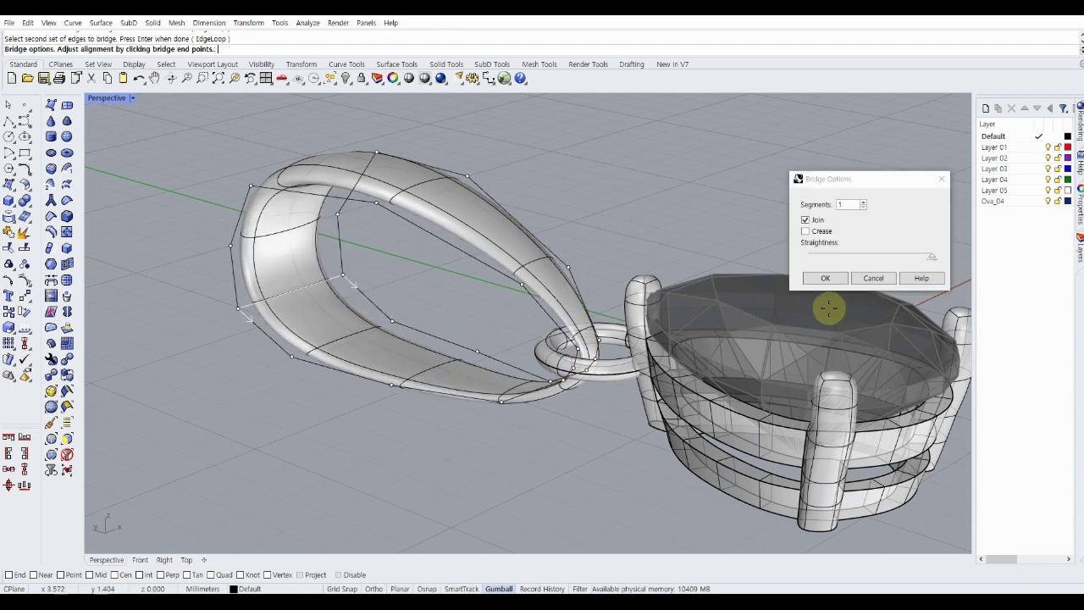
left_click(866, 203)
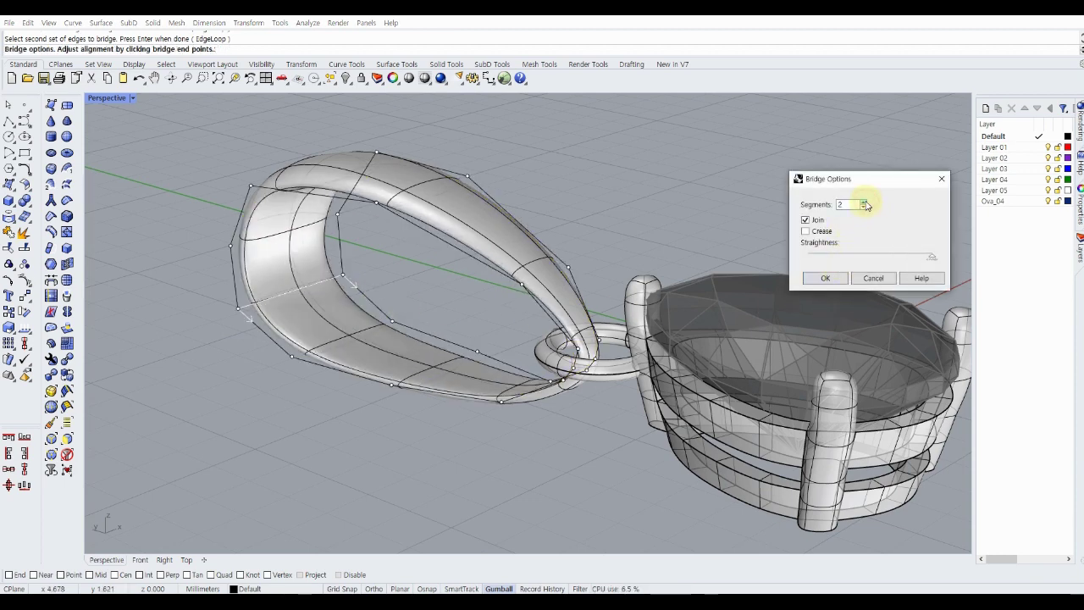
left_click(827, 278)
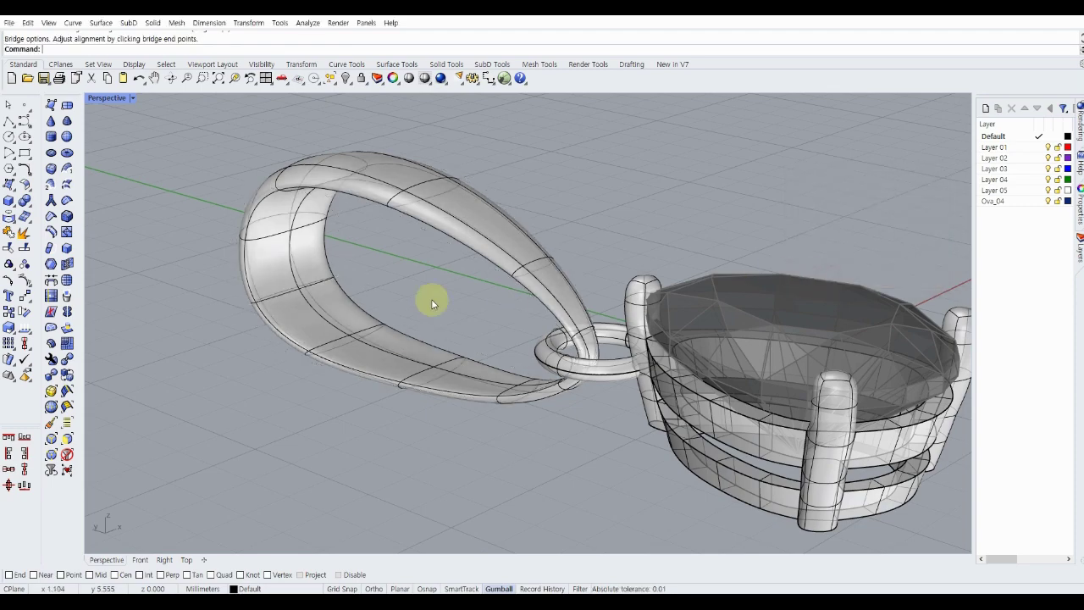
mouse_move(251, 270)
right_mouse_down()
mouse_move(406, 237)
mouse_move(303, 246)
mouse_move(209, 274)
right_mouse_up()
scroll(209, 273, "up", 5)
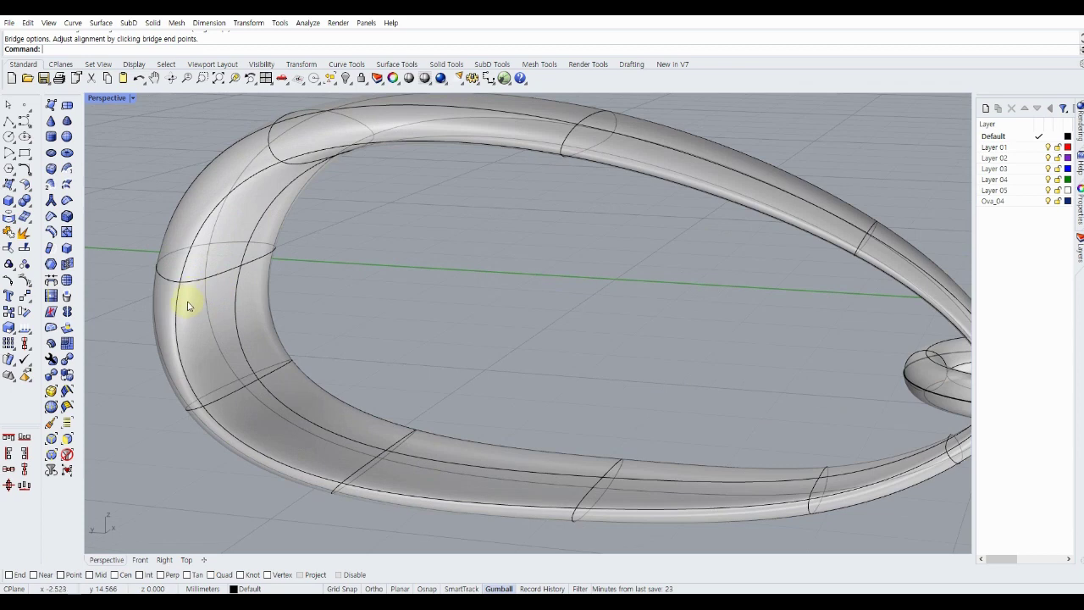
Rescale an edge loop on the bail with the Gumball scale handles.
double_click(239, 307)
scroll(254, 302, "down", 4)
right_click_drag(266, 302, 314, 296)
scroll(634, 314, "up", 4)
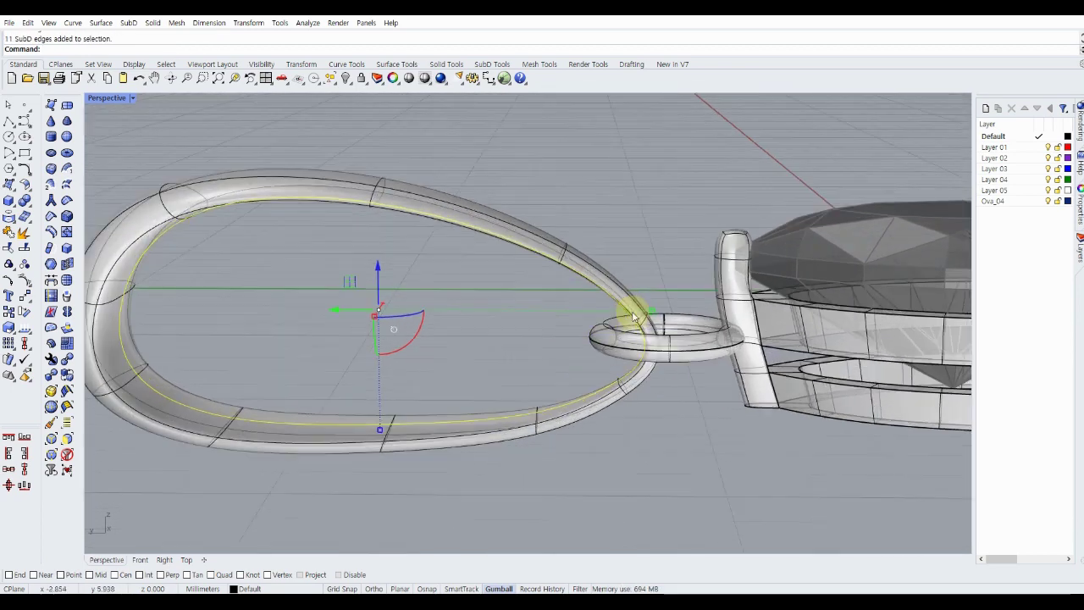
scroll(633, 317, "up", 2)
left_click_drag(662, 313, 684, 313)
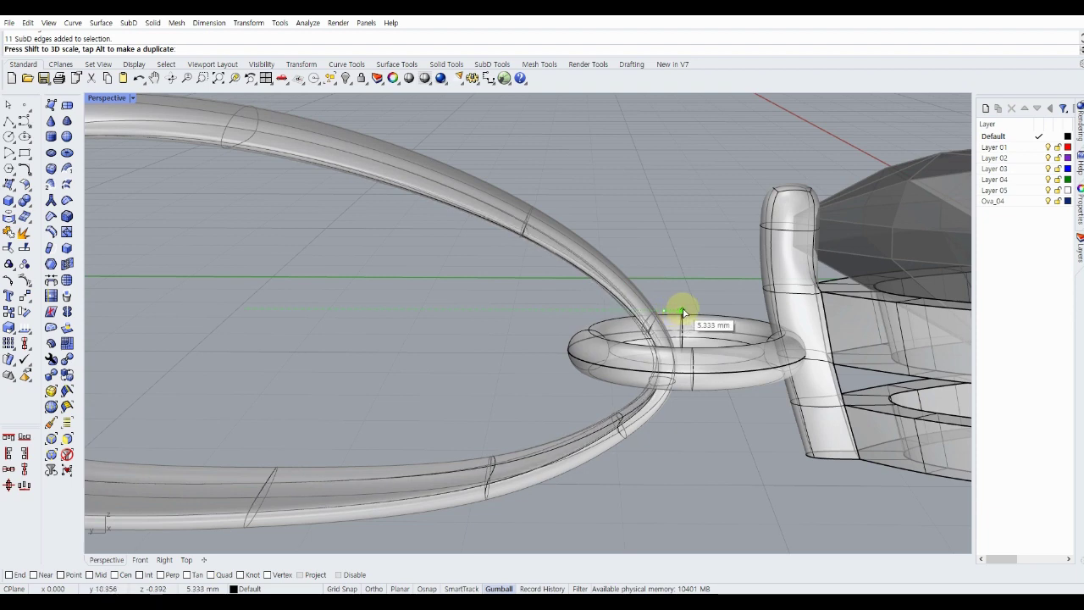
scroll(619, 310, "down", 3)
mouse_move(619, 310)
right_mouse_down()
mouse_move(503, 266)
mouse_move(499, 379)
right_mouse_up()
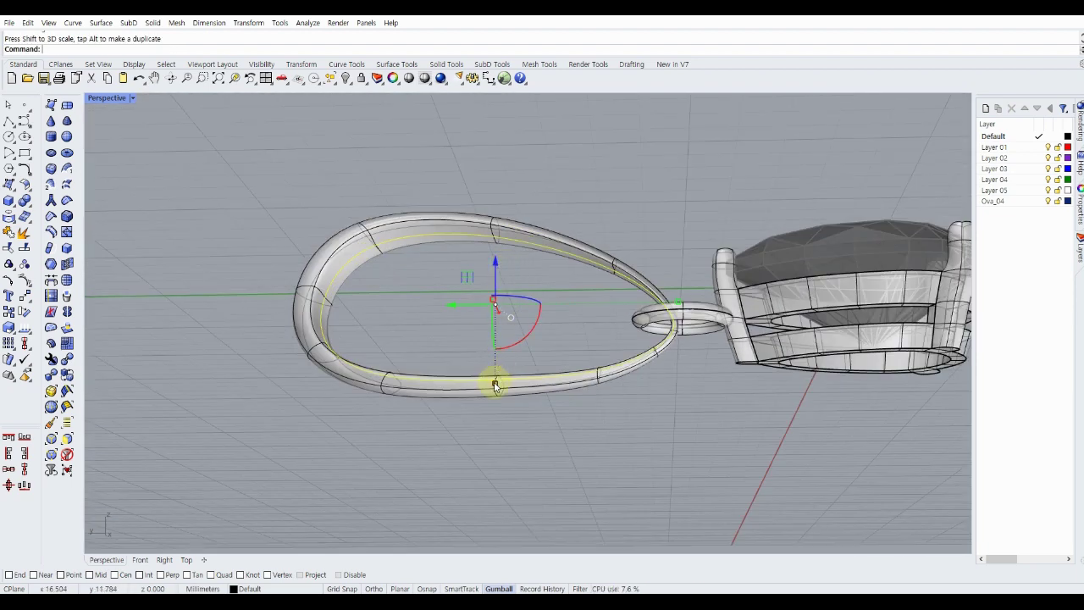
left_click_drag(496, 386, 496, 395)
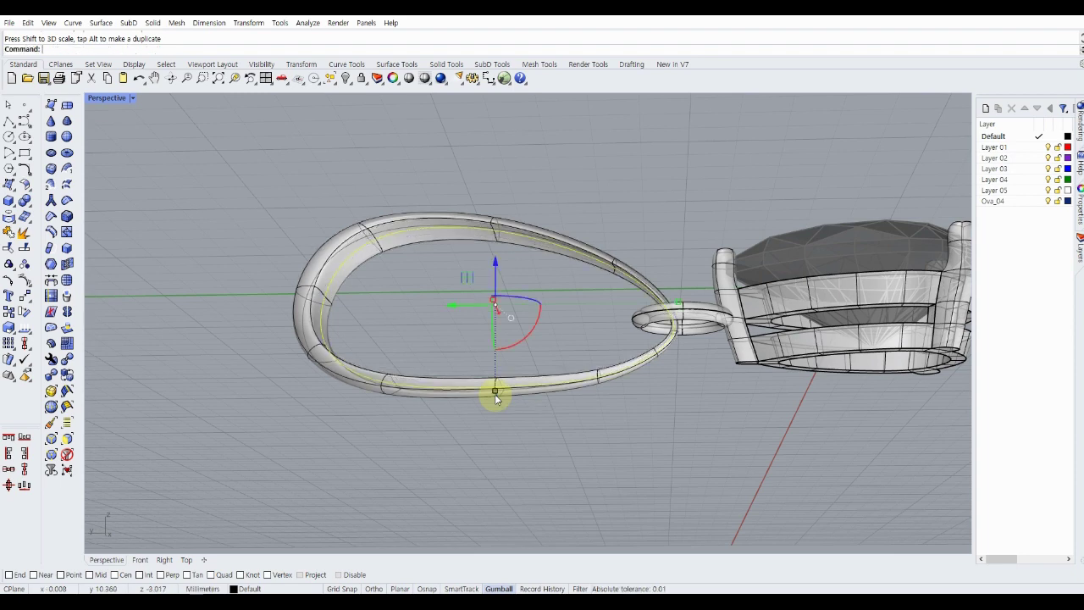
left_click(433, 277)
mouse_move(447, 273)
right_mouse_down()
mouse_move(452, 288)
mouse_move(391, 394)
mouse_move(418, 303)
mouse_move(382, 336)
mouse_move(454, 298)
right_mouse_up()
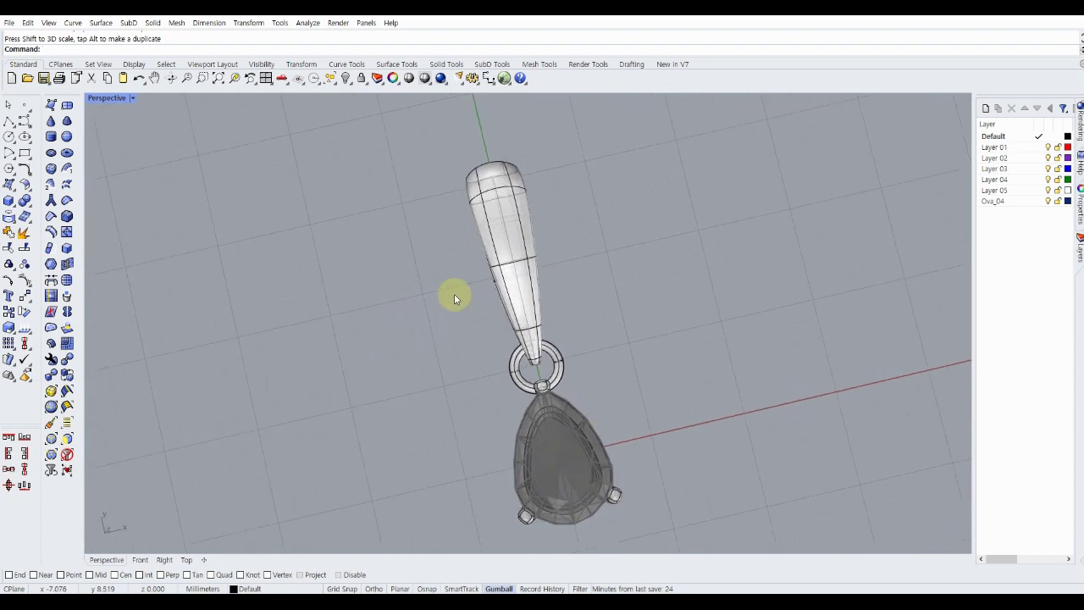
left_click(500, 248)
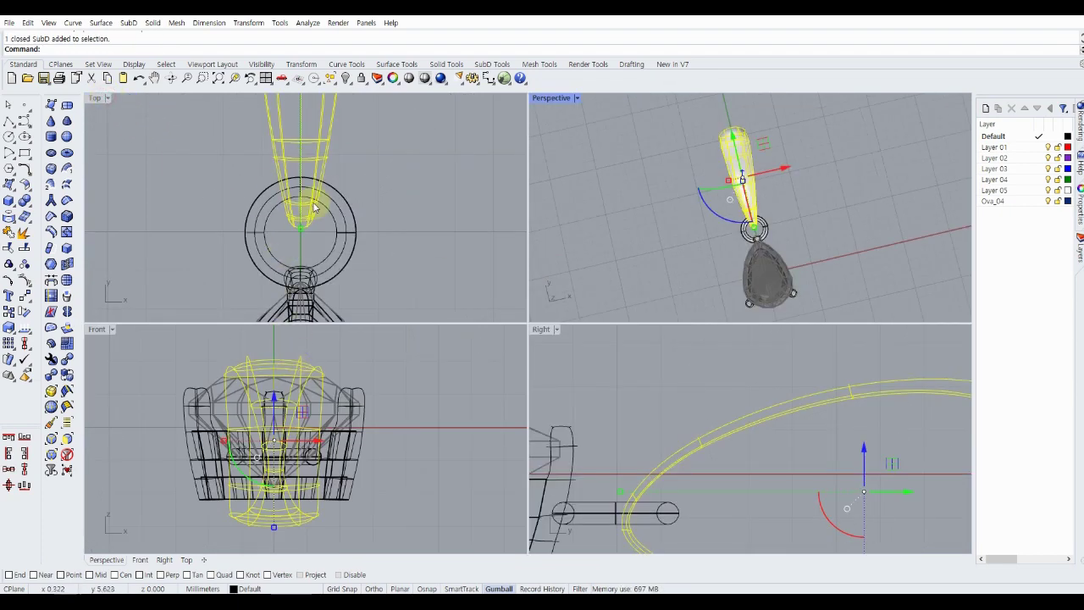
In Top view, pull the bail's top-end vertices down about 1.5 mm.
scroll(314, 207, "down", 3)
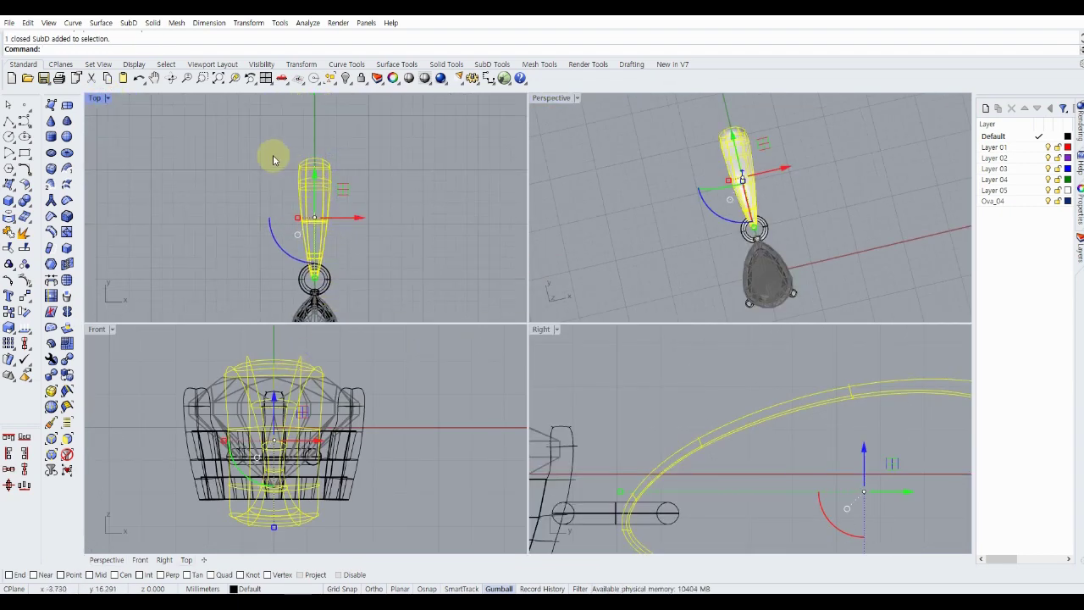
left_click(269, 149)
left_click_drag(376, 199, 376, 200)
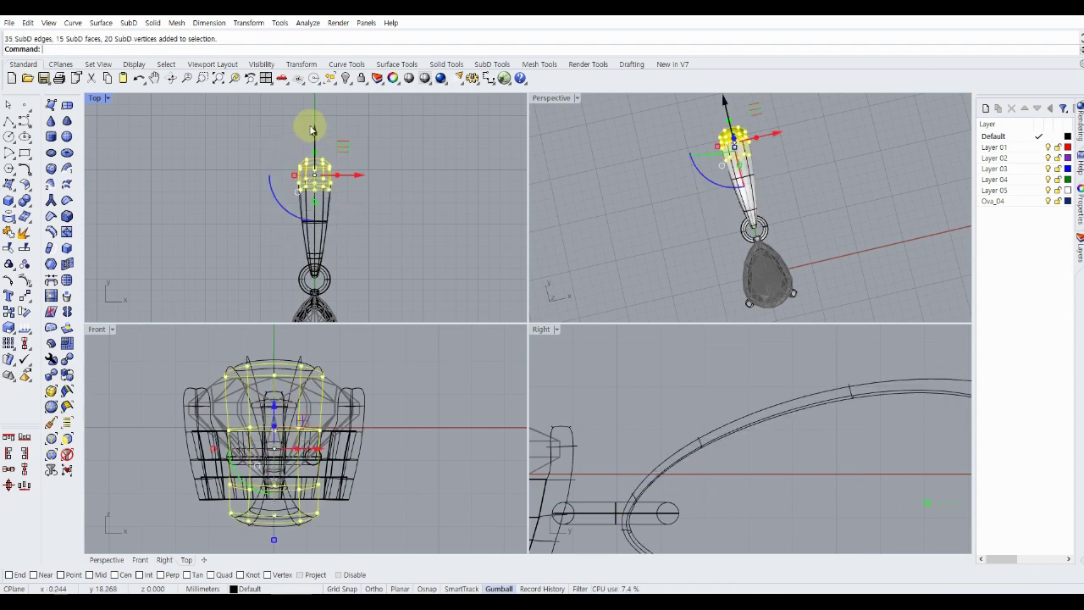
left_click(266, 180)
left_click_drag(269, 121, 383, 234)
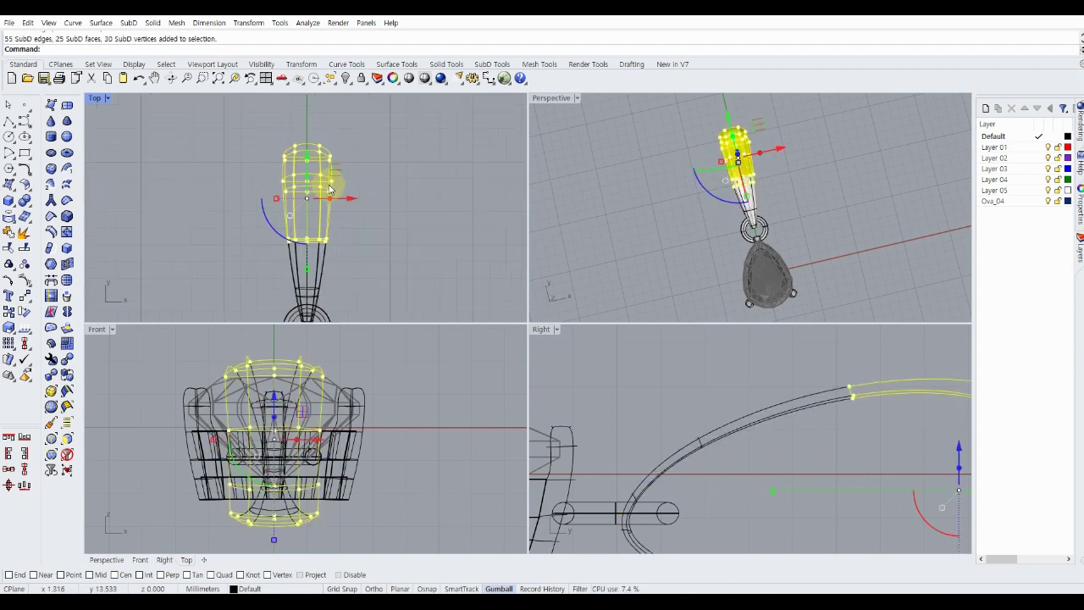
scroll(302, 157, "up", 2)
left_click_drag(301, 156, 298, 208)
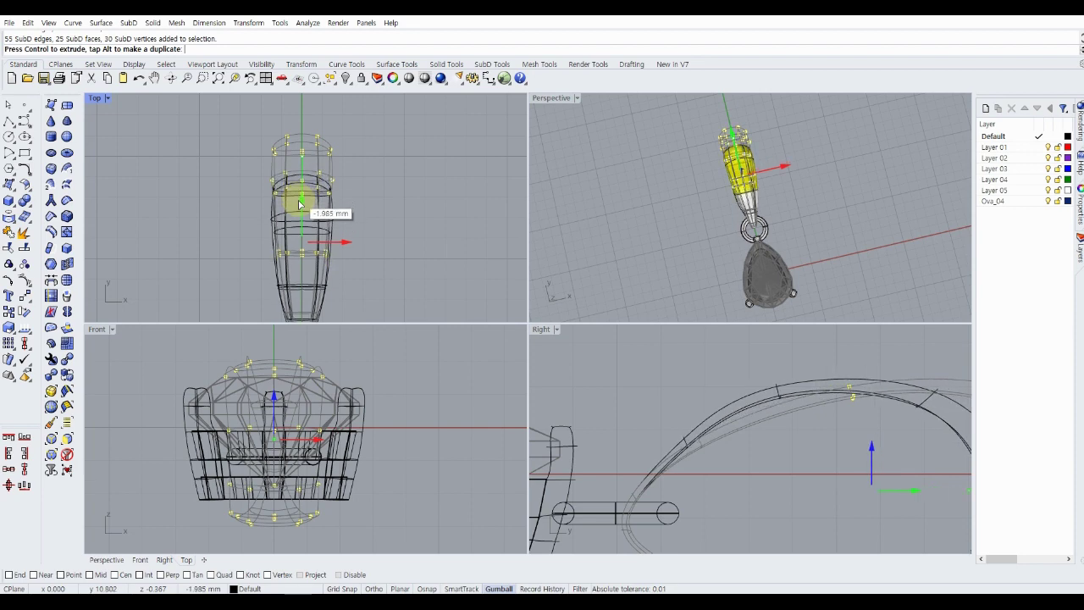
left_click_drag(243, 162, 380, 257)
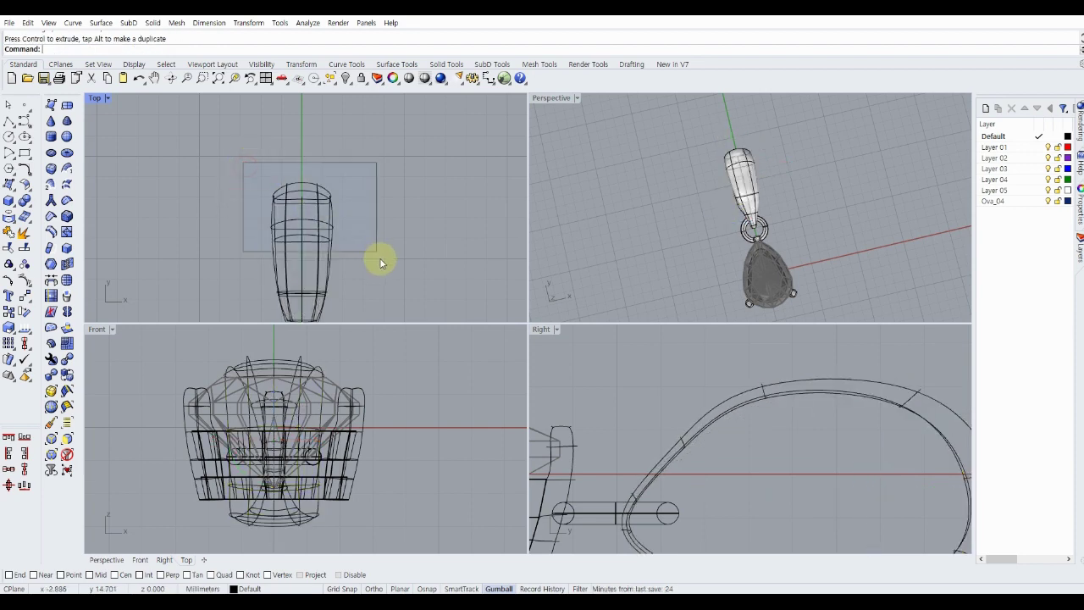
left_click_drag(304, 187, 305, 205)
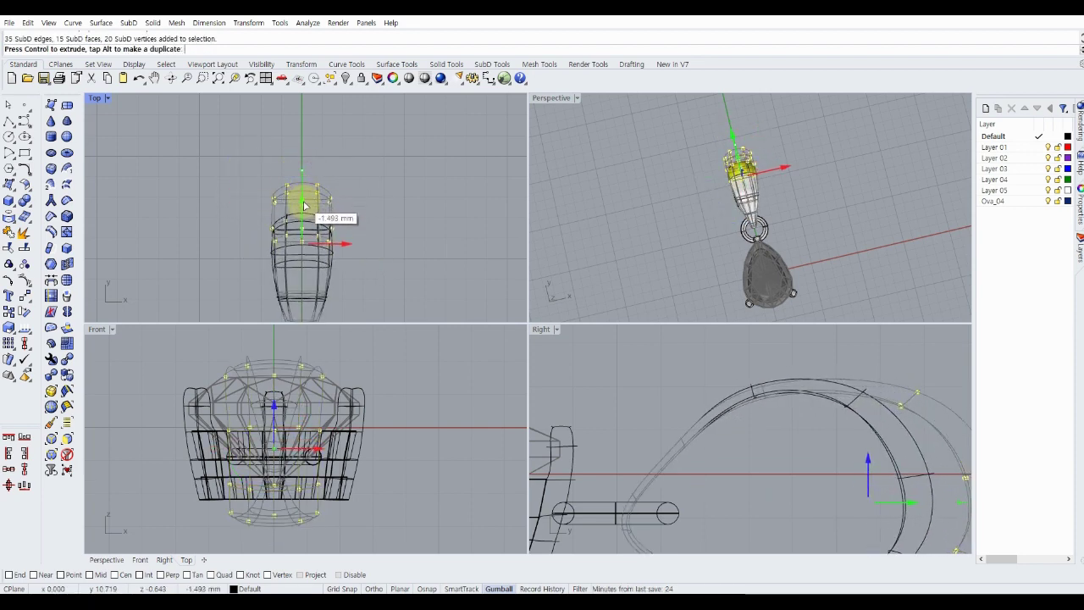
Nudge an edge loop on the bail slightly in the Right view.
left_click(618, 373)
scroll(622, 375, "down", 3)
scroll(627, 381, "down", 3)
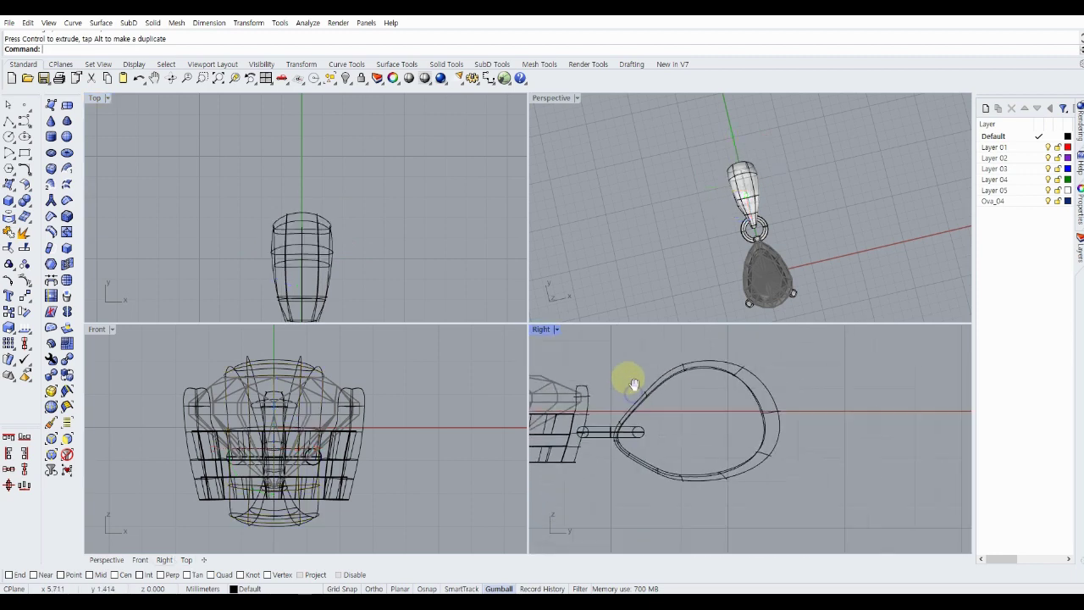
double_click(658, 397)
scroll(665, 406, "up", 3)
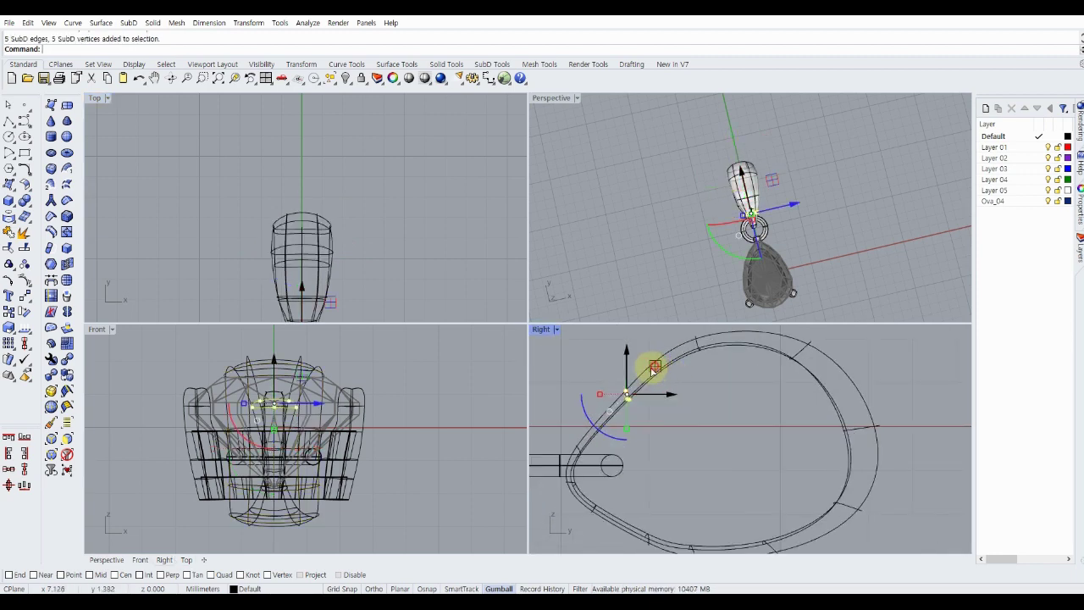
scroll(648, 368, "up", 2)
left_click_drag(646, 366, 642, 371)
scroll(653, 442, "down", 2)
key("Escape")
Raise the vertices along the bail's lower curve about 0.5 mm.
scroll(657, 470, "down", 2)
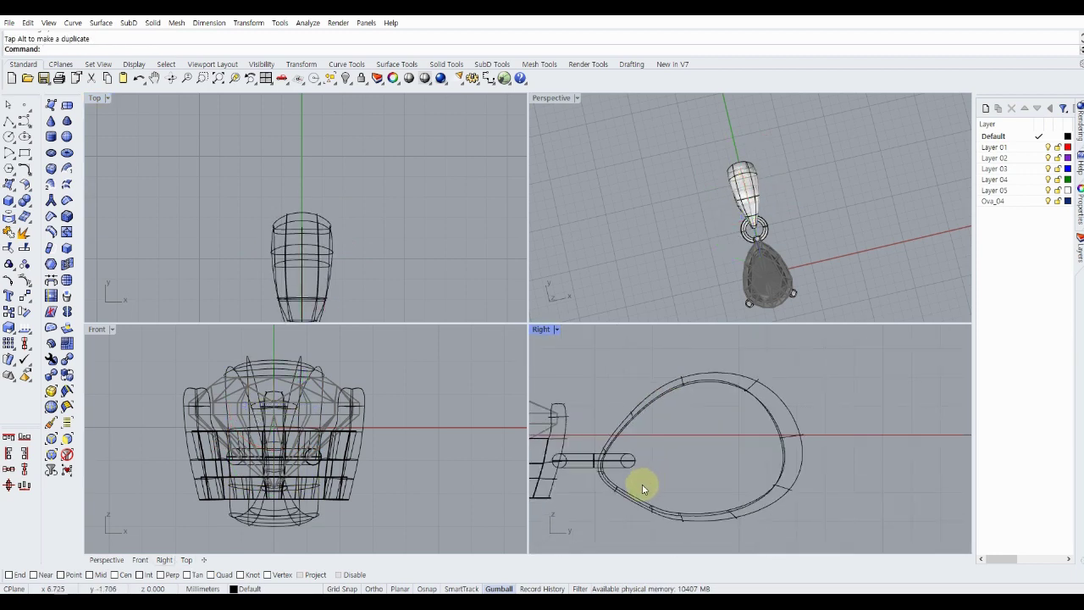
left_click_drag(697, 532, 697, 532)
left_click_drag(702, 488, 696, 479)
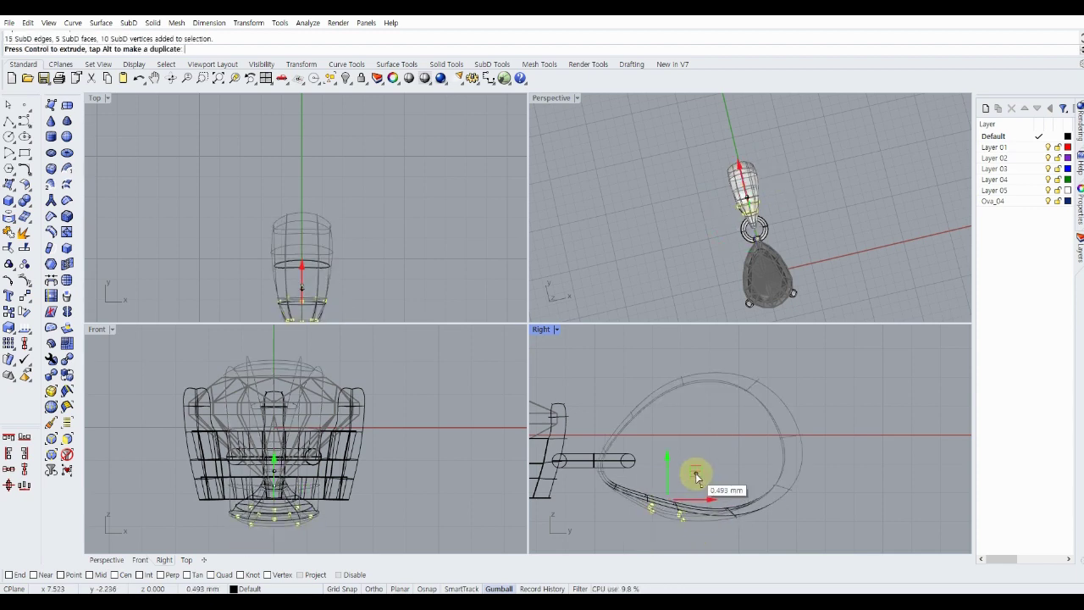
key("Escape")
Window-select the stone setting and gem.
scroll(591, 466, "up", 3)
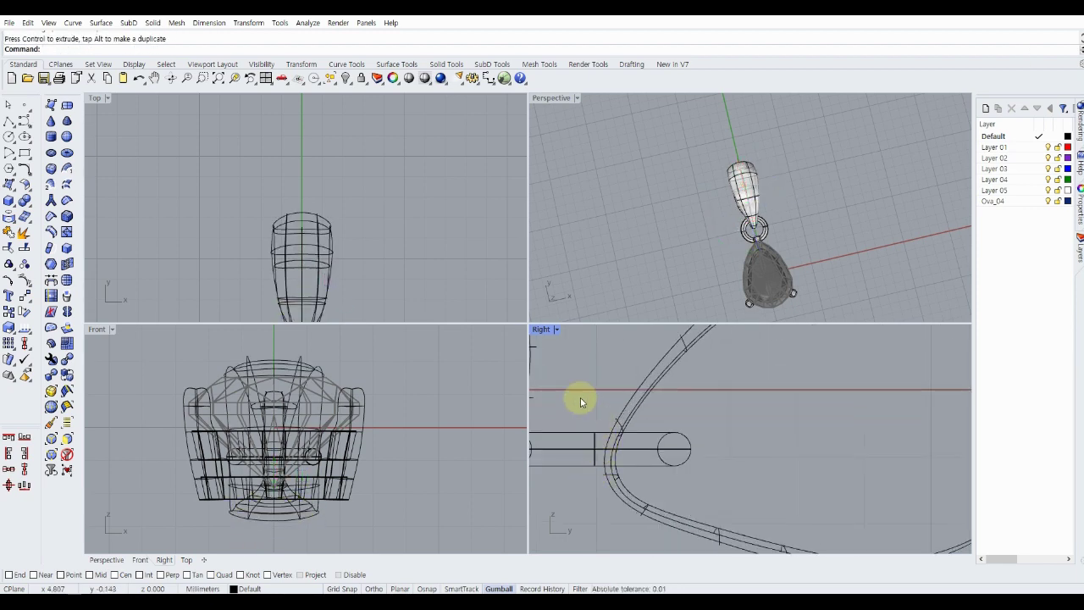
scroll(578, 396, "down", 3)
scroll(572, 377, "up", 3)
left_click_drag(660, 343, 573, 499)
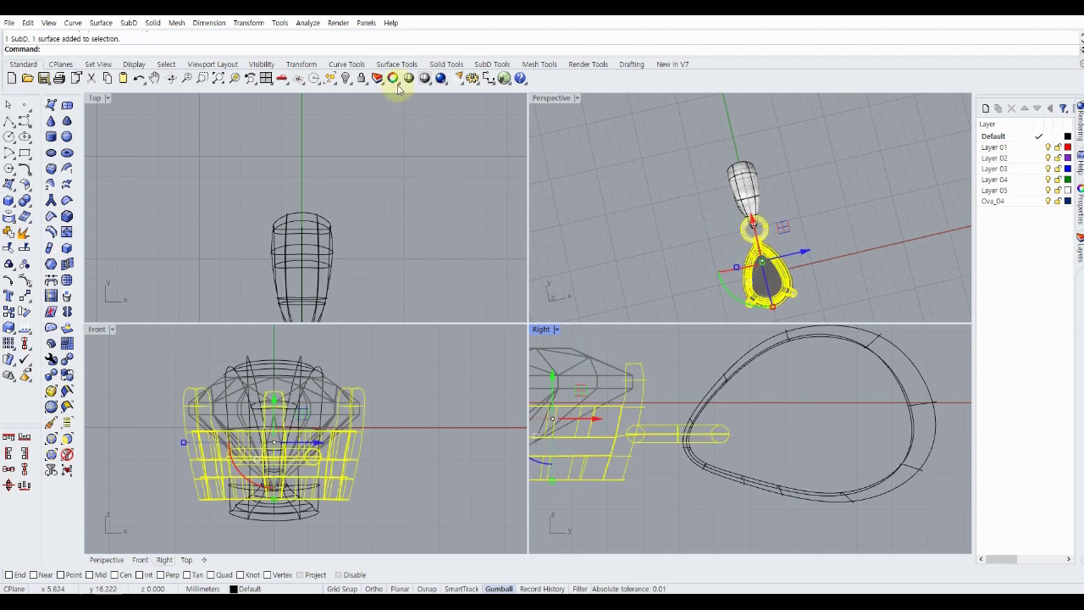
Lock the setting and gem, and nudge a bail edge loop slightly.
left_click(362, 79)
scroll(656, 410, "up", 2)
scroll(630, 388, "up", 2)
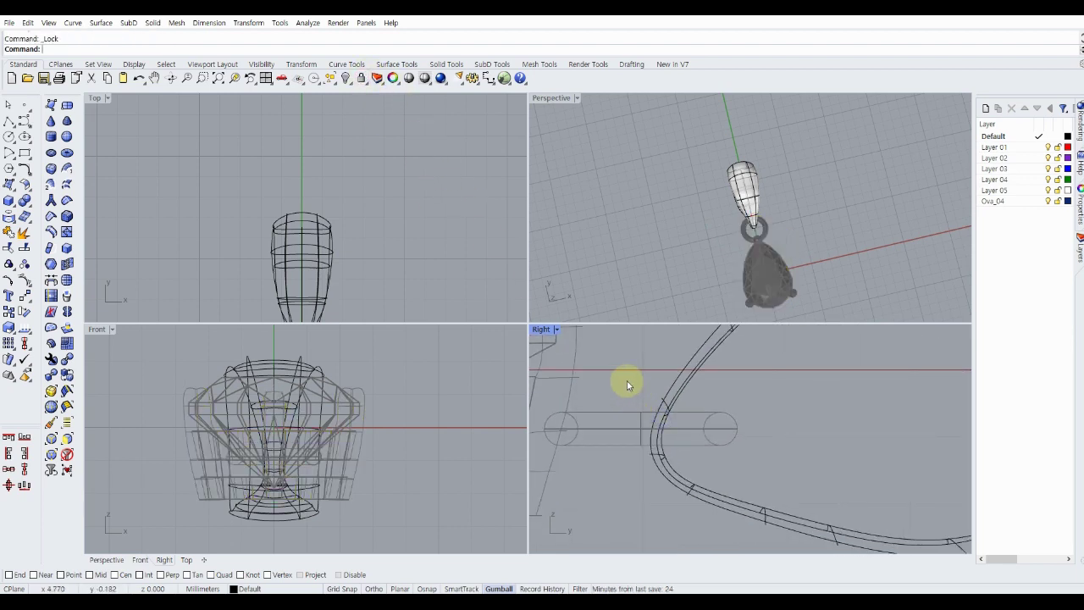
double_click(678, 431)
scroll(707, 412, "down", 3)
scroll(694, 415, "down", 2)
left_click_drag(690, 416, 688, 417)
left_click(748, 412)
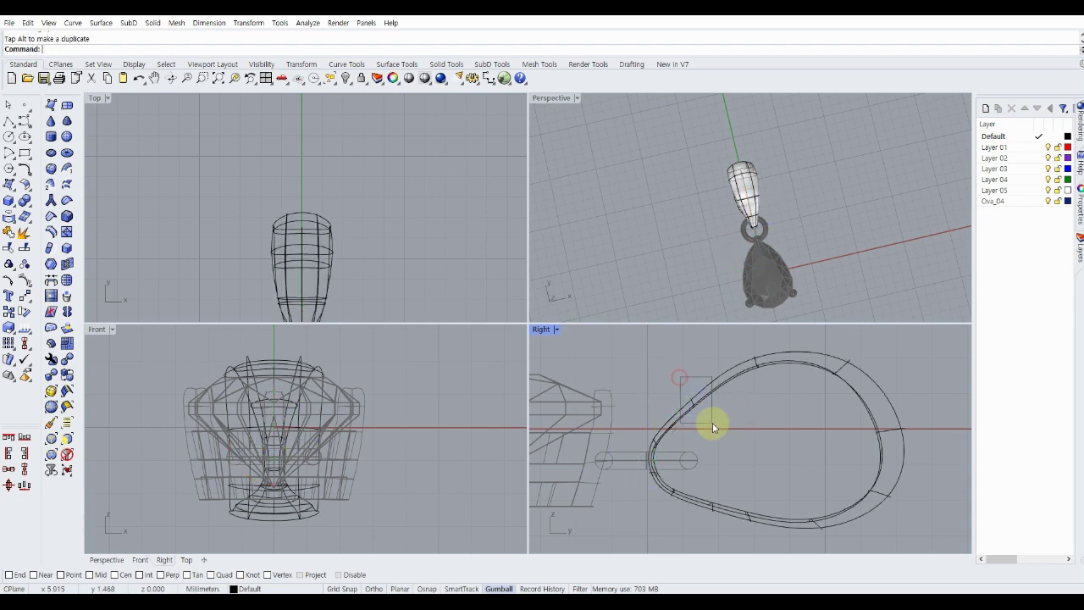
Move the bail's rounded end about 2.7 mm in the side view.
left_click_drag(679, 378, 712, 427)
left_click_drag(718, 378, 718, 378)
left_click(774, 411)
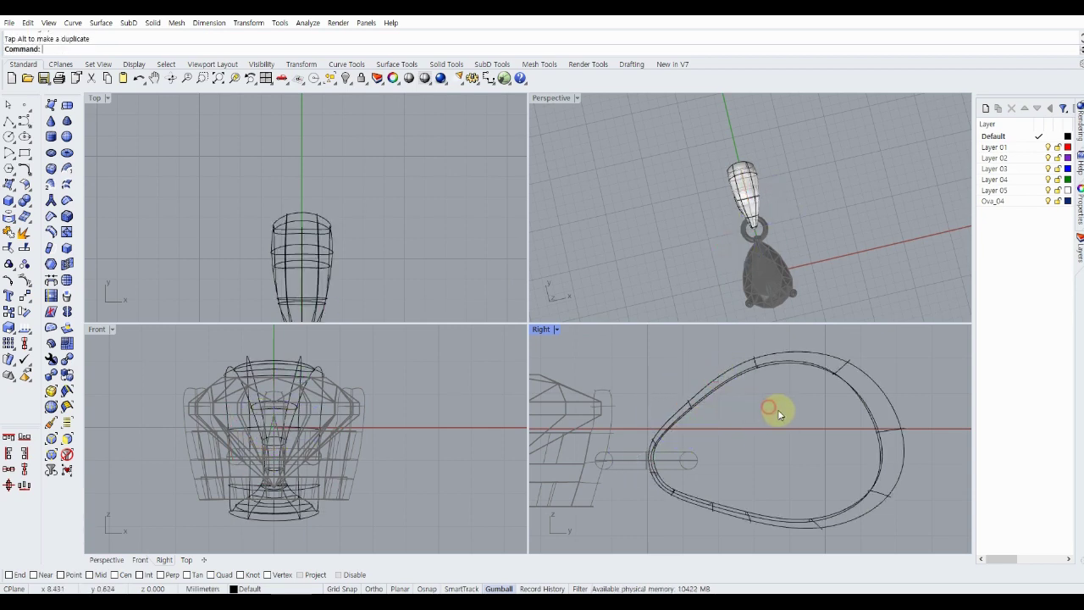
right_click_drag(774, 412, 636, 411)
scroll(604, 344, "down", 1)
left_click_drag(603, 344, 853, 527)
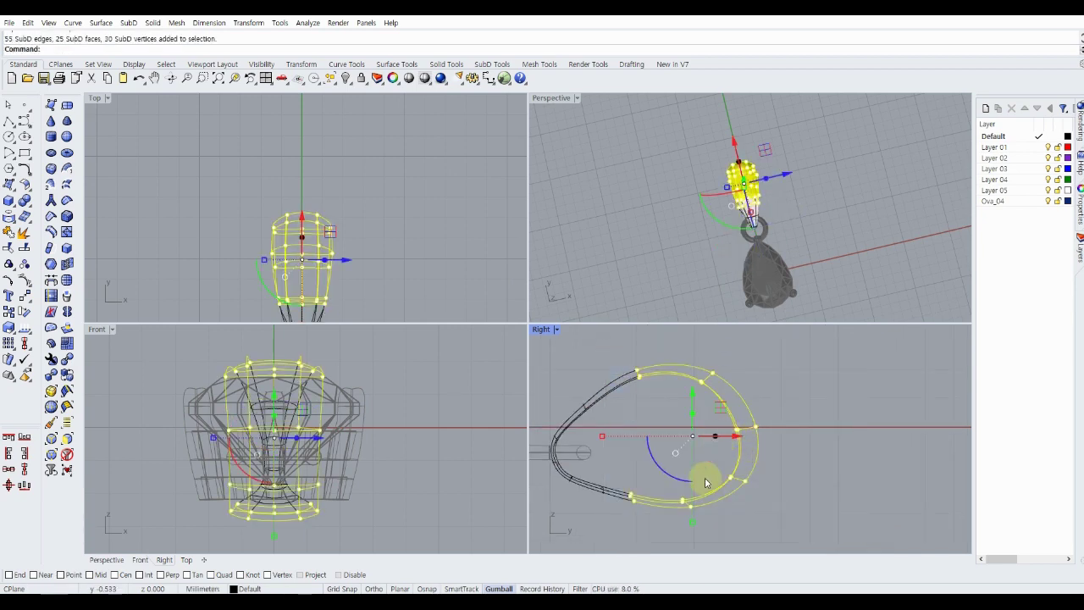
mouse_move(692, 518)
left_mouse_down()
mouse_move(696, 504)
mouse_move(716, 515)
left_mouse_up()
key("Escape")
Raise a few edges of the bail loop slightly.
scroll(593, 504, "up", 3)
scroll(644, 475, "up", 1)
mouse_move(718, 467)
left_mouse_down()
mouse_move(712, 449)
mouse_move(611, 451)
mouse_move(652, 437)
mouse_move(664, 402)
mouse_move(700, 445)
mouse_move(709, 412)
left_mouse_up()
scroll(611, 450, "up", 3)
scroll(764, 446, "down", 3)
scroll(616, 432, "up", 3)
scroll(677, 432, "down", 2)
scroll(660, 423, "down", 2)
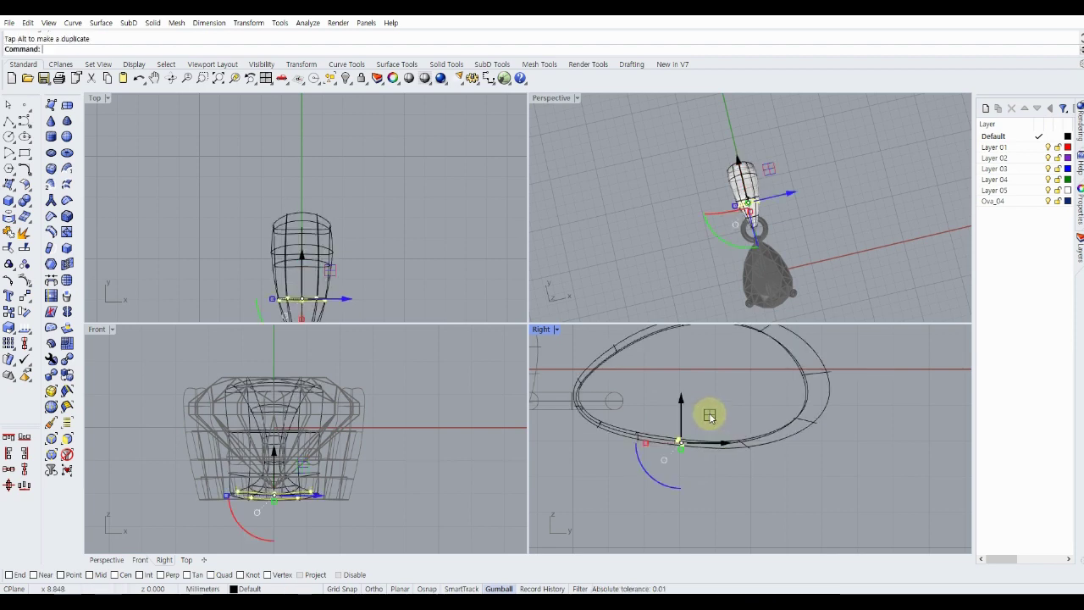
key("Escape")
Nudge an edge on the bail loop's outline slightly outward.
scroll(721, 404, "down", 2)
scroll(707, 394, "down", 2)
scroll(705, 384, "up", 3)
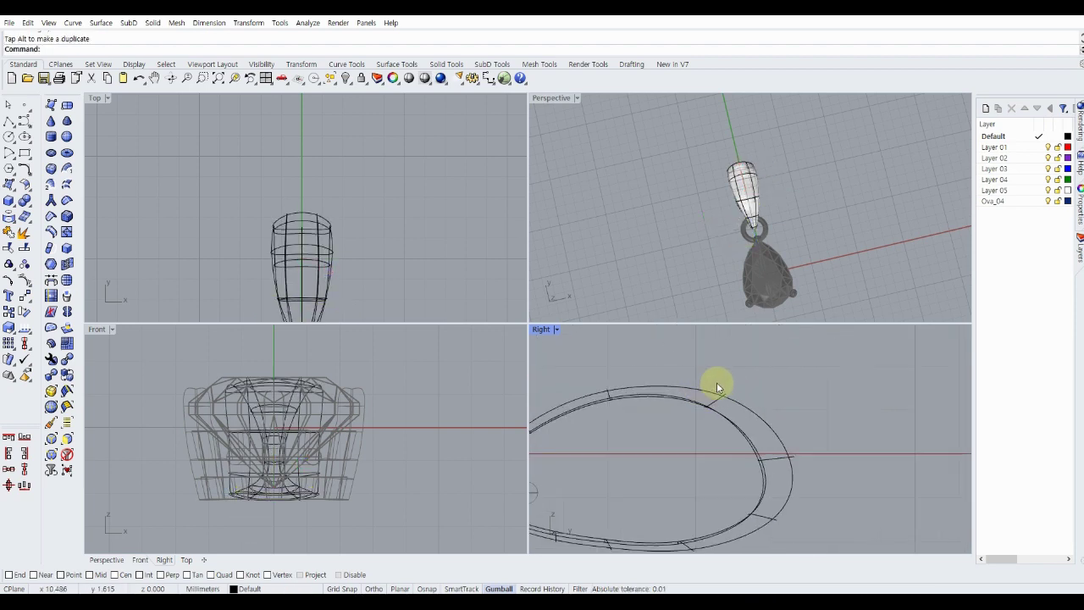
scroll(717, 382, "up", 2)
left_click_drag(710, 366, 738, 405)
left_click_drag(757, 368, 748, 360)
key("Escape")
Nudge an edge on the loop's upper curve a little.
scroll(608, 426, "down", 2)
scroll(665, 431, "up", 2)
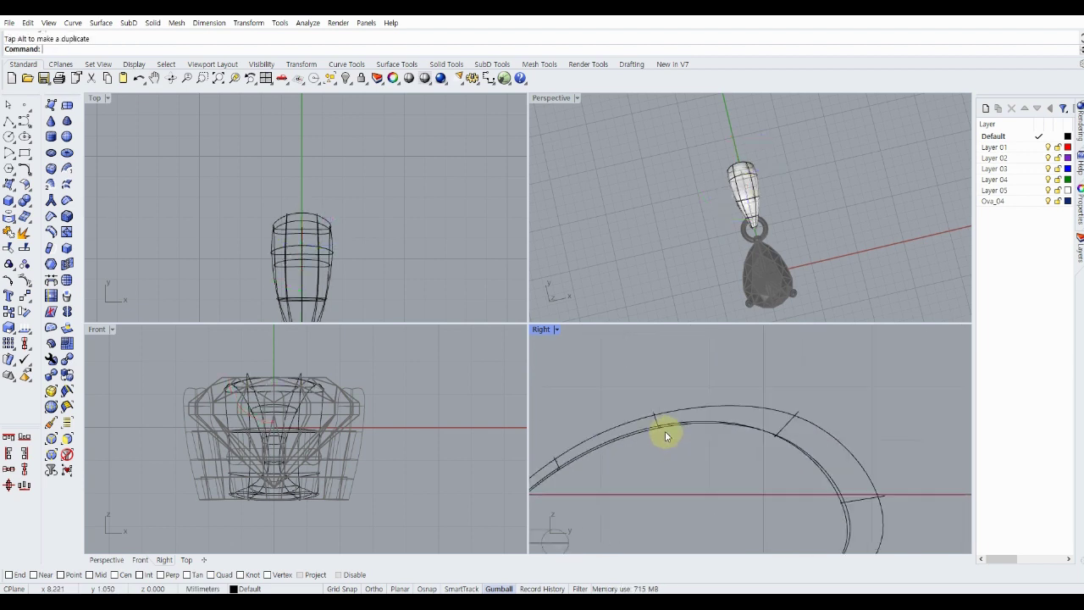
scroll(652, 409, "up", 2)
left_click(652, 410)
right_click_drag(654, 412, 710, 452)
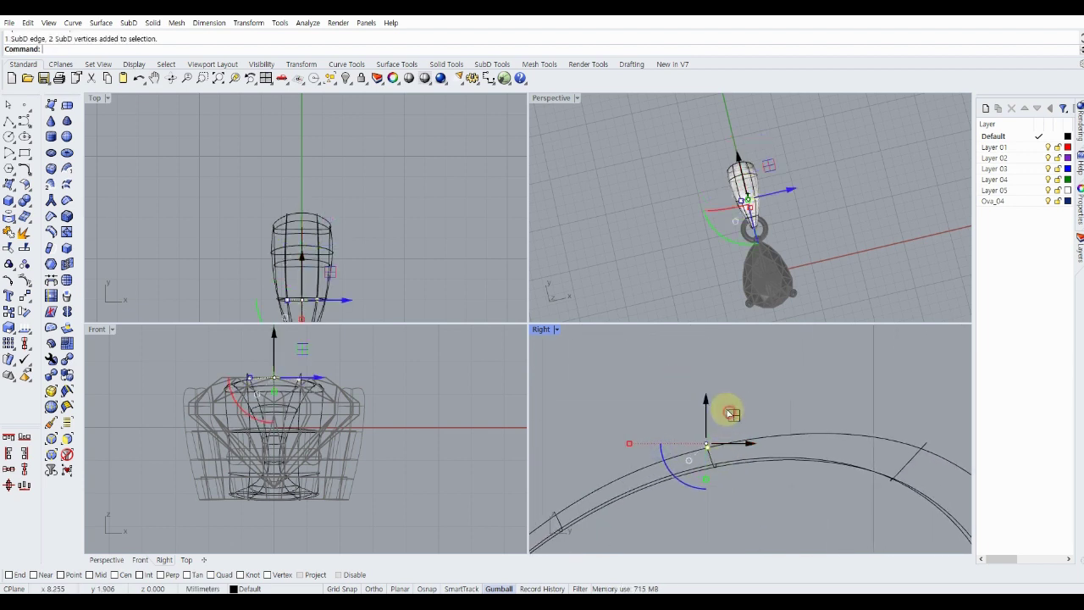
left_click_drag(730, 413, 718, 401)
key("Escape")
Nudge the edge at the loop's right end slightly.
scroll(669, 427, "down", 3)
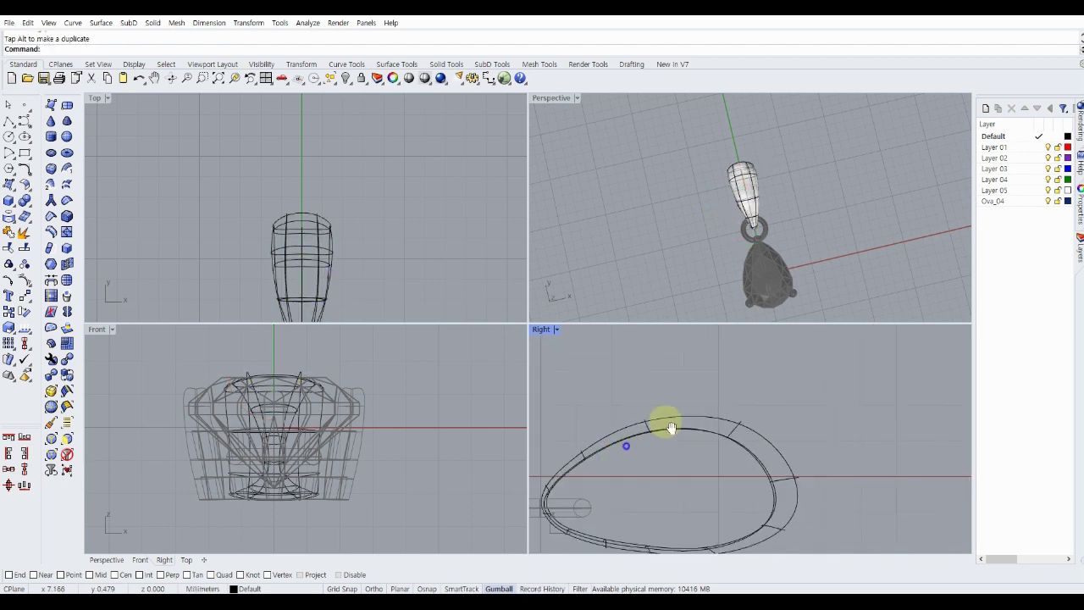
right_click_drag(671, 428, 671, 449)
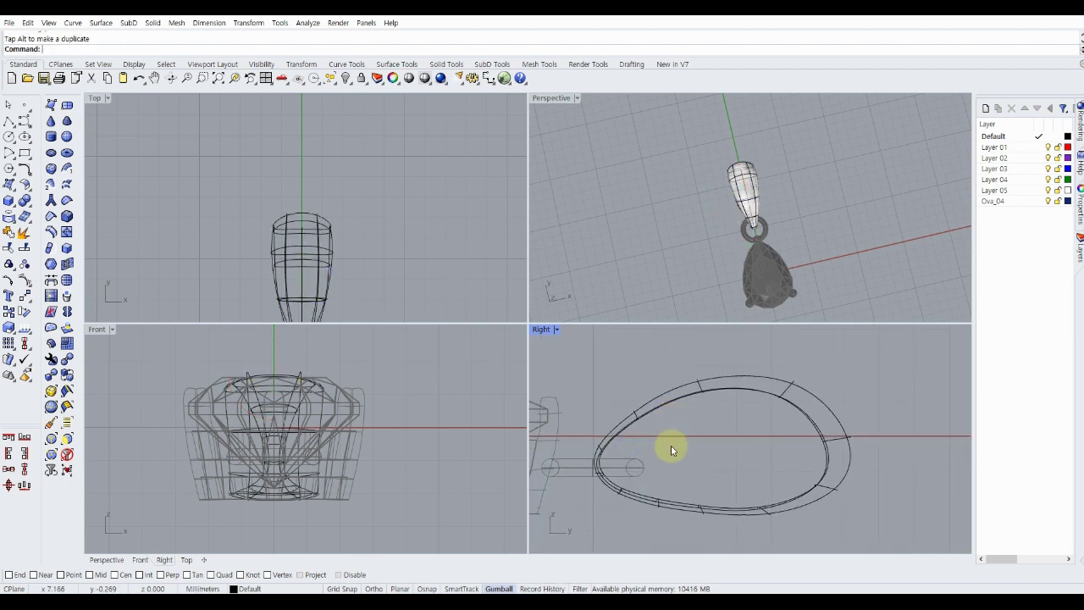
left_click(875, 465)
left_click_drag(878, 412, 880, 405)
key("Escape")
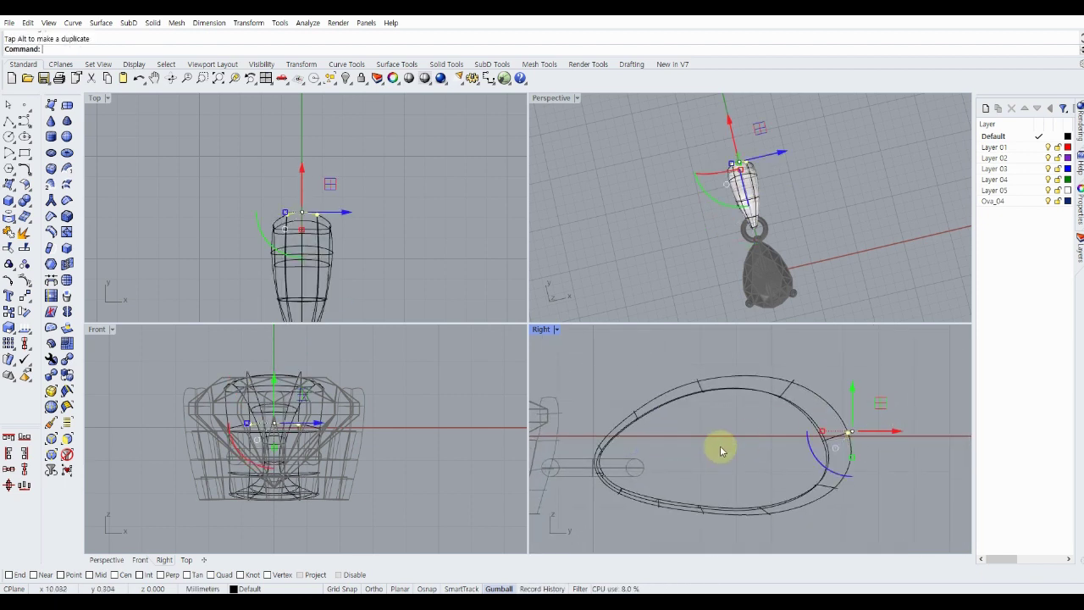
Shift the whole bail loop slightly and check it in Perspective.
left_click(739, 390)
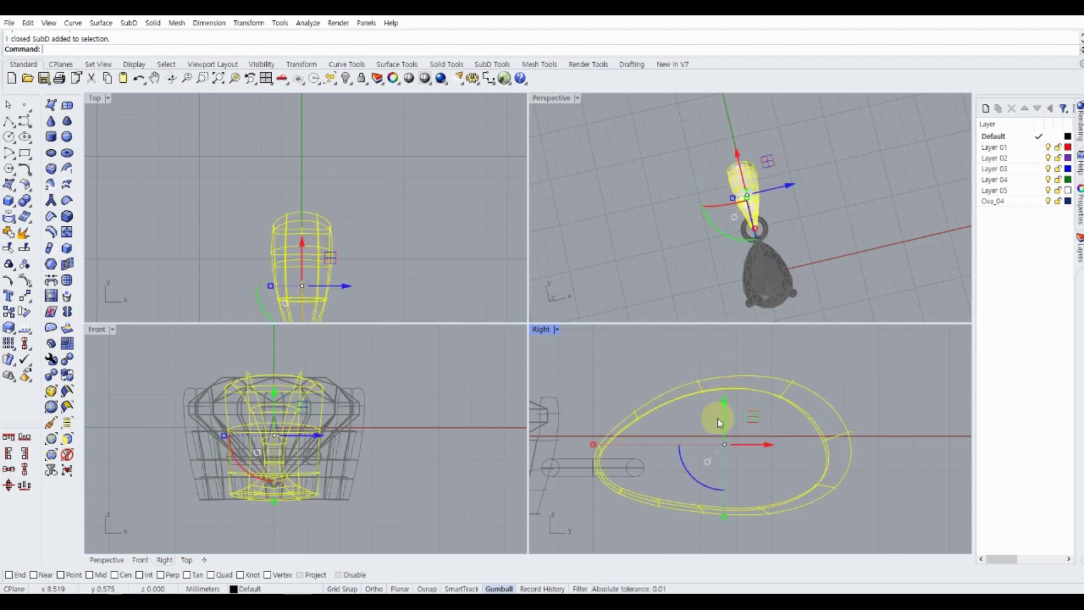
right_click_drag(744, 424, 718, 435)
left_click_drag(716, 423, 733, 428)
left_click(702, 206)
mouse_move(702, 205)
right_mouse_down()
mouse_move(719, 263)
mouse_move(702, 223)
mouse_move(578, 164)
mouse_move(604, 150)
mouse_move(732, 192)
mouse_move(760, 265)
right_mouse_up()
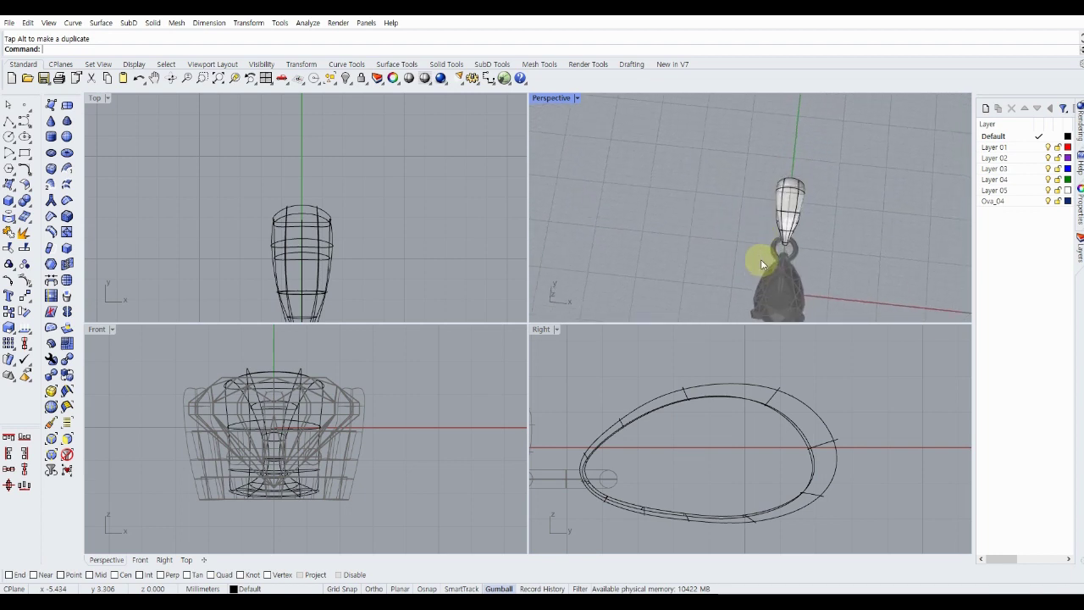
scroll(810, 427, "up", 2)
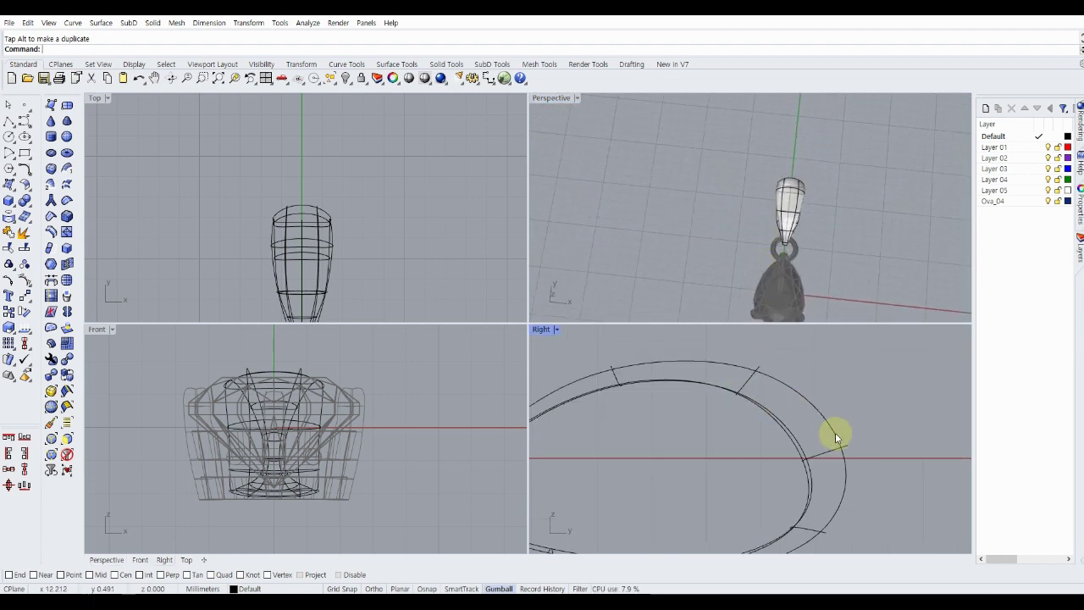
Rescale two edges on the loop to taper it.
left_click(780, 386)
scroll(780, 386, "down", 2)
left_click_drag(751, 417, 757, 412)
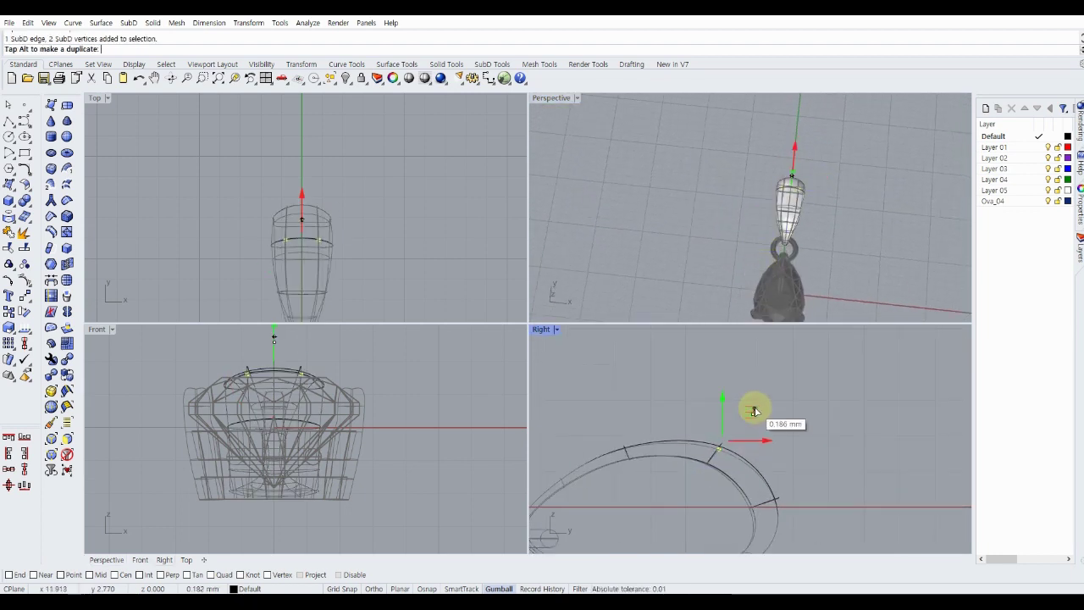
left_click(648, 403)
left_click(636, 452)
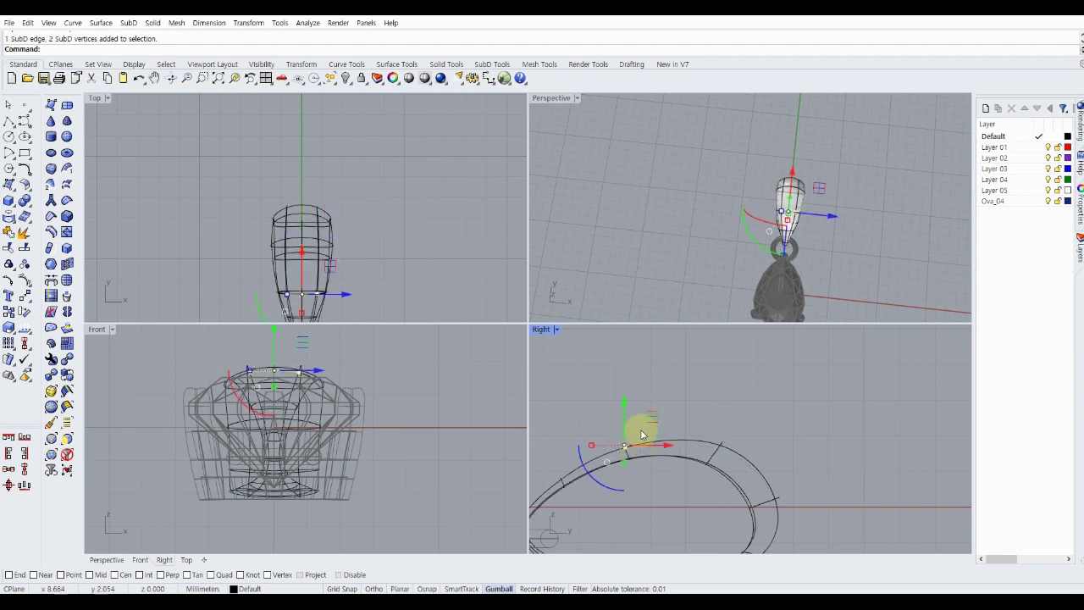
left_click_drag(654, 418, 646, 411)
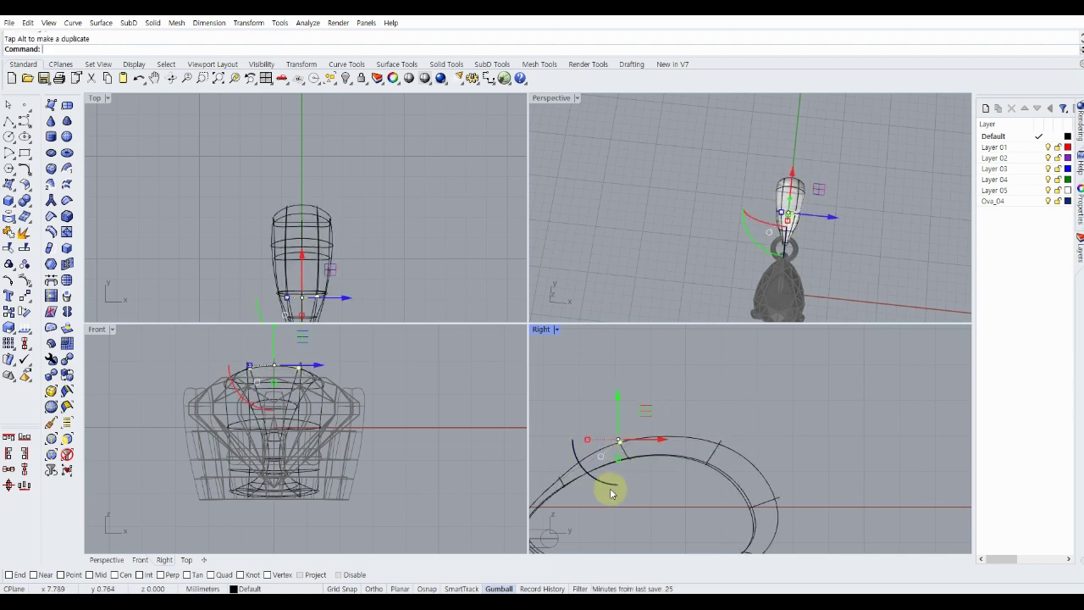
Nudge an edge on the loop's curve slightly.
scroll(693, 444, "up", 3)
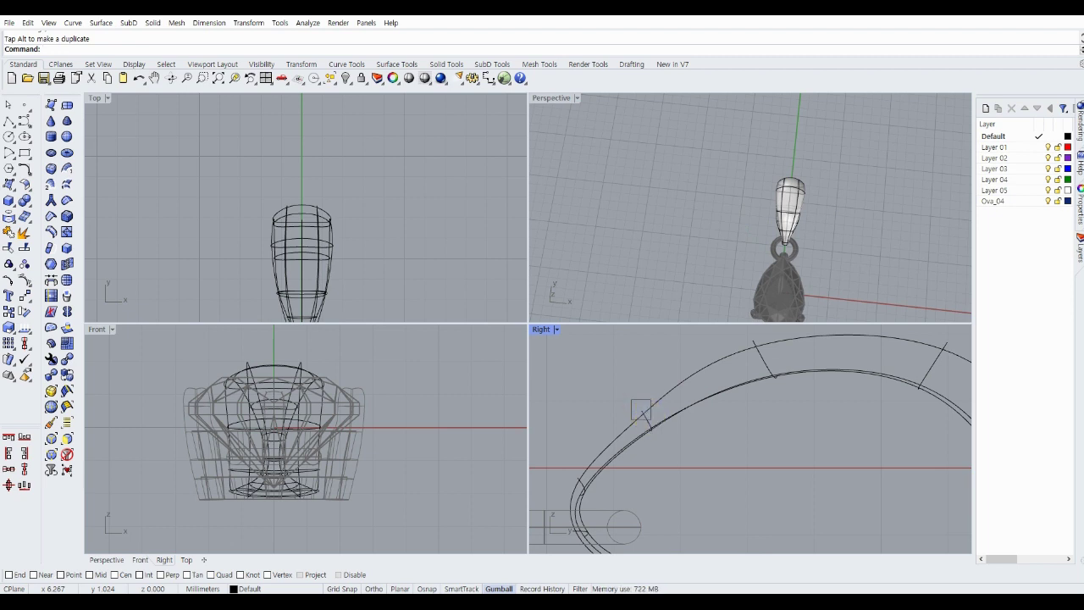
left_click(641, 409)
left_click_drag(666, 381, 652, 386)
key("Escape")
Nudge an edge near the loop's left bend slightly.
scroll(644, 485, "down", 2)
right_click_drag(643, 485, 646, 416)
scroll(595, 391, "up", 3)
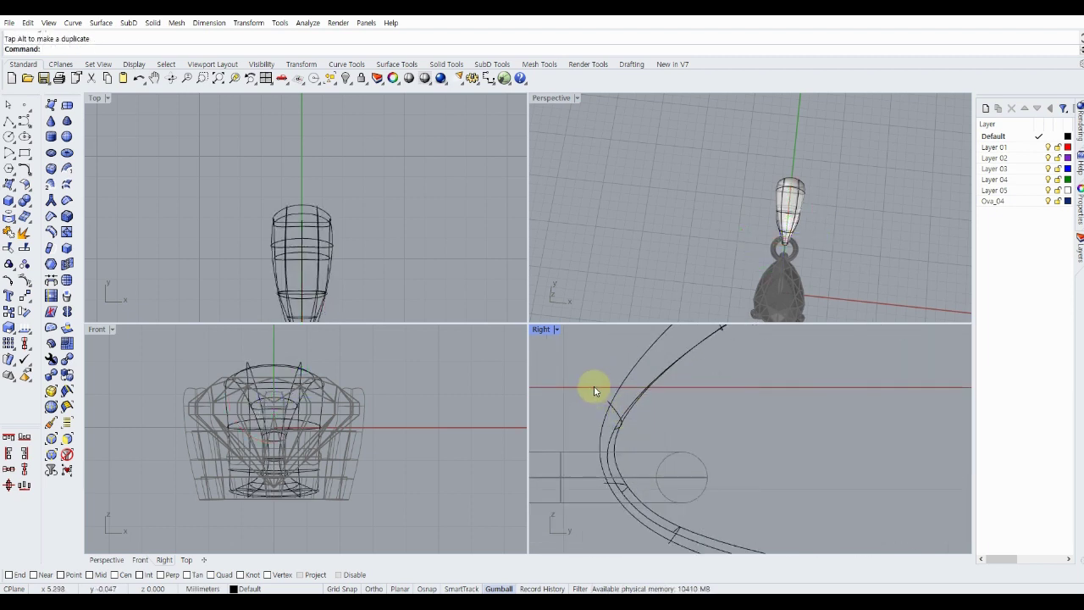
left_click_drag(594, 387, 618, 416)
scroll(649, 412, "down", 2)
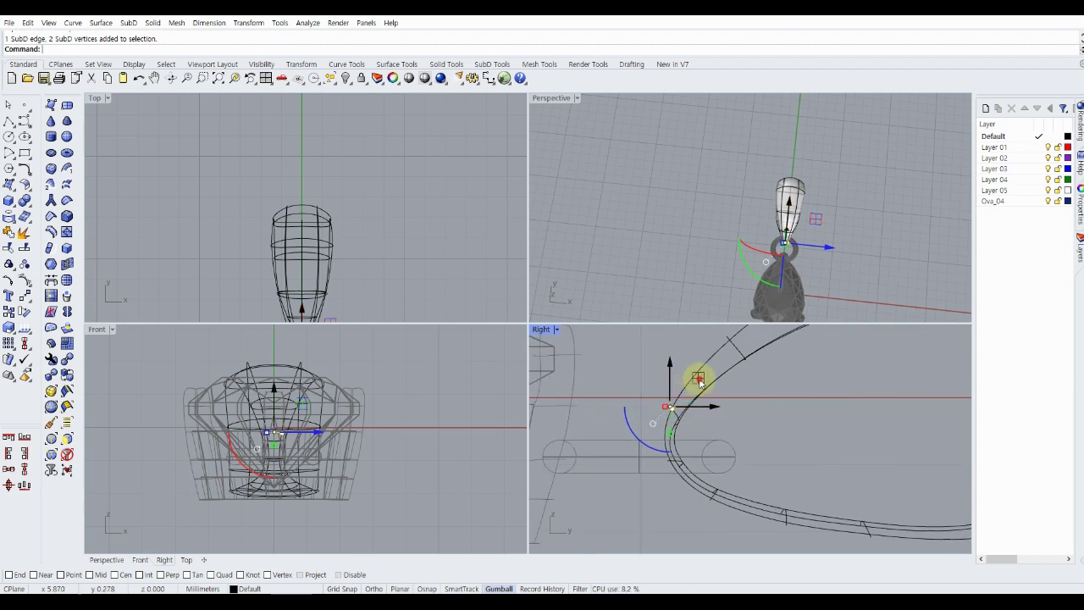
left_click_drag(699, 382, 680, 383)
key("Escape")
Nudge the edges where the loop meets the ring and along its lower curve and band.
scroll(654, 457, "up", 2)
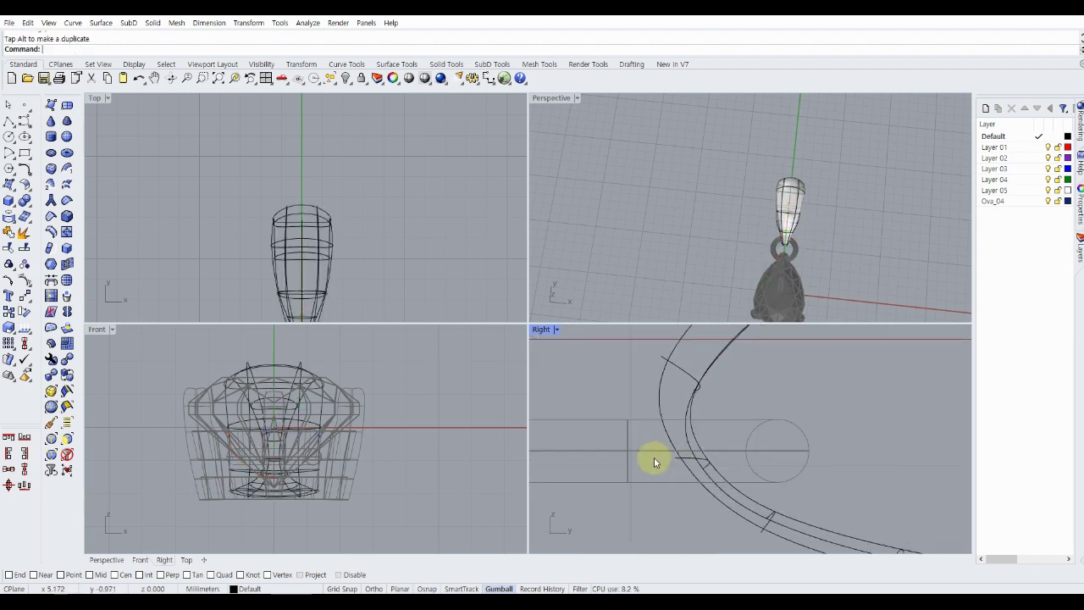
left_click(689, 485)
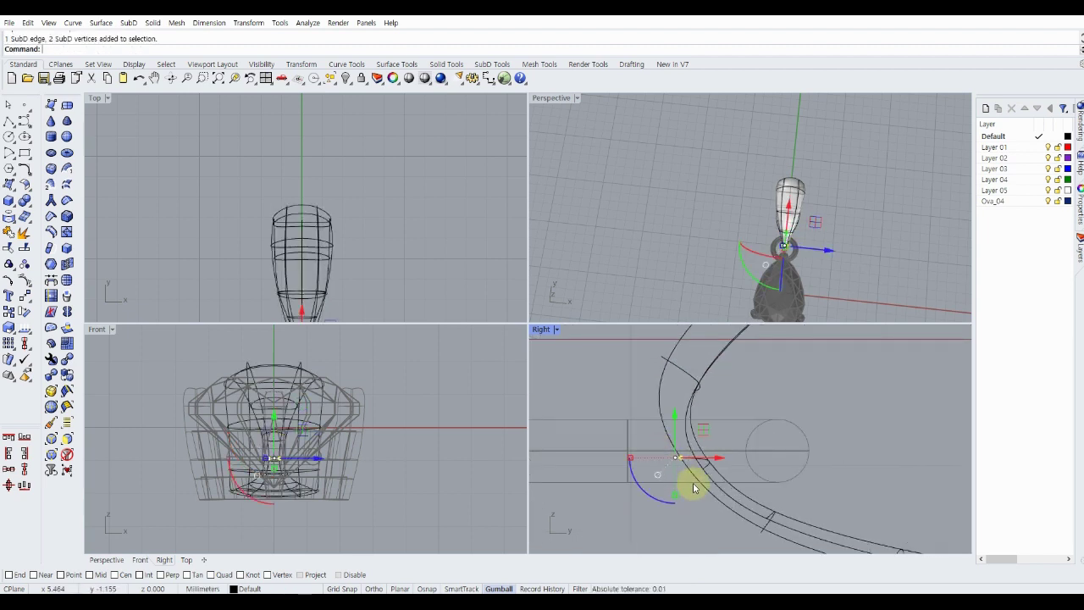
left_click_drag(702, 428, 679, 452)
scroll(669, 440, "down", 2)
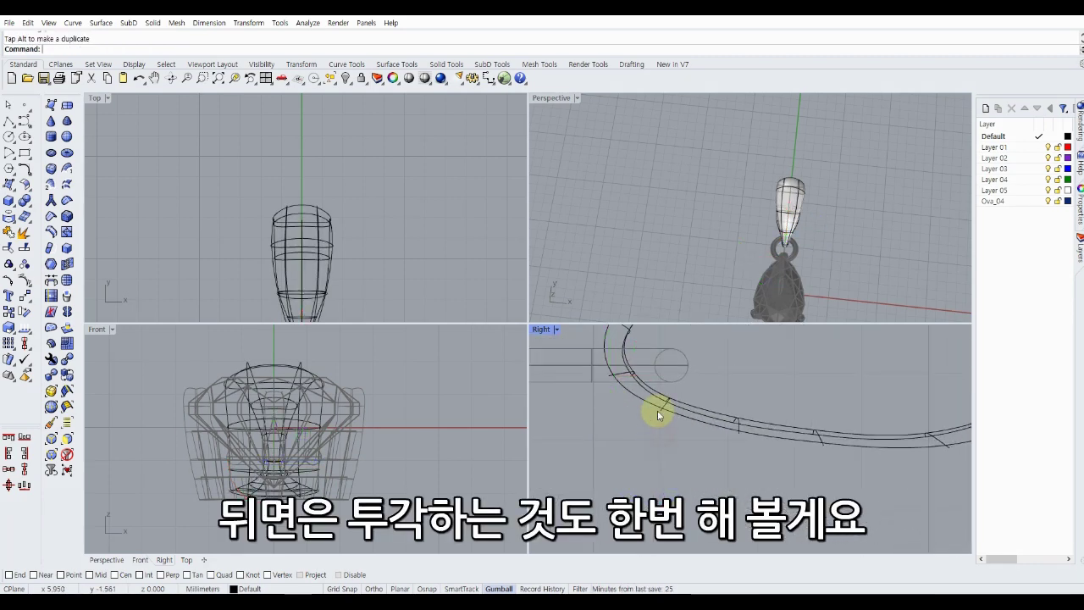
scroll(658, 412, "up", 2)
left_click(683, 387)
left_click_drag(698, 385, 688, 408)
left_click(727, 484)
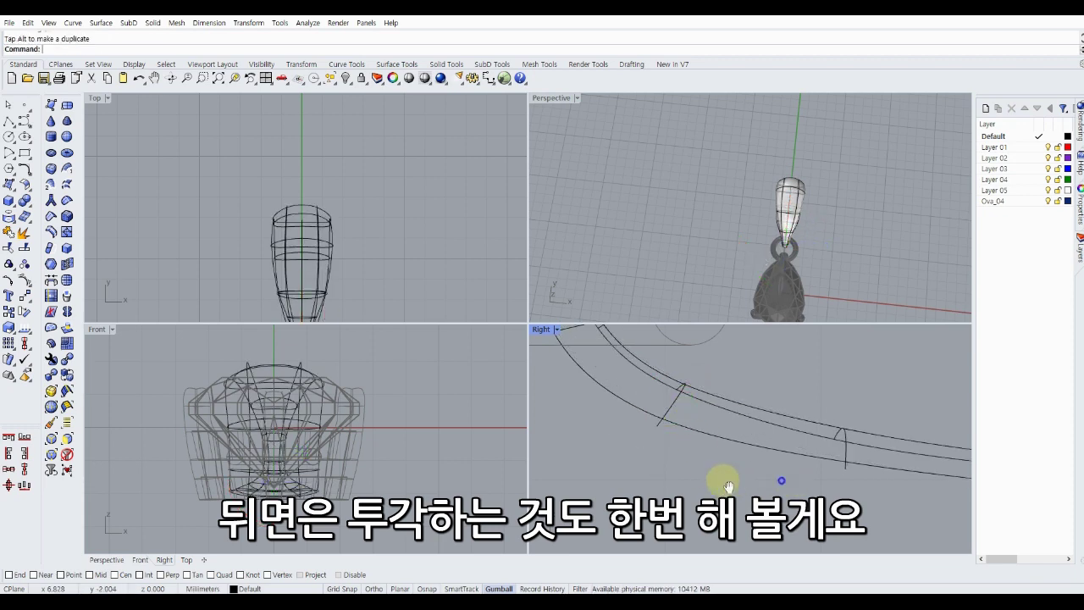
scroll(726, 432, "up", 3)
left_click_drag(819, 491, 816, 486)
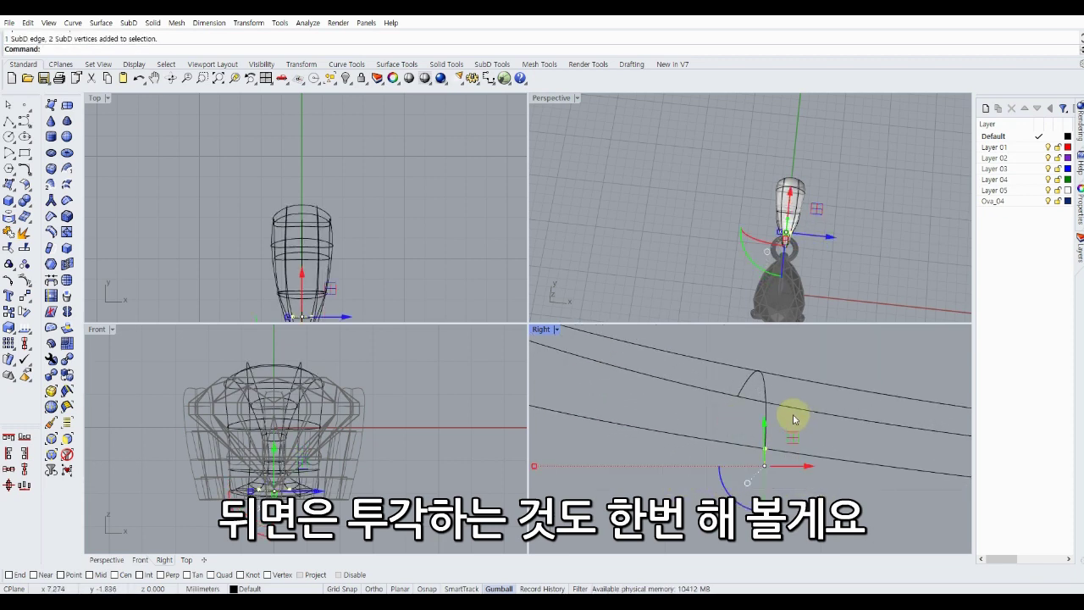
left_click_drag(793, 439, 777, 455)
Inspect the bail and jump ring in Perspective and pick an edge near the tapered end.
left_click(737, 280)
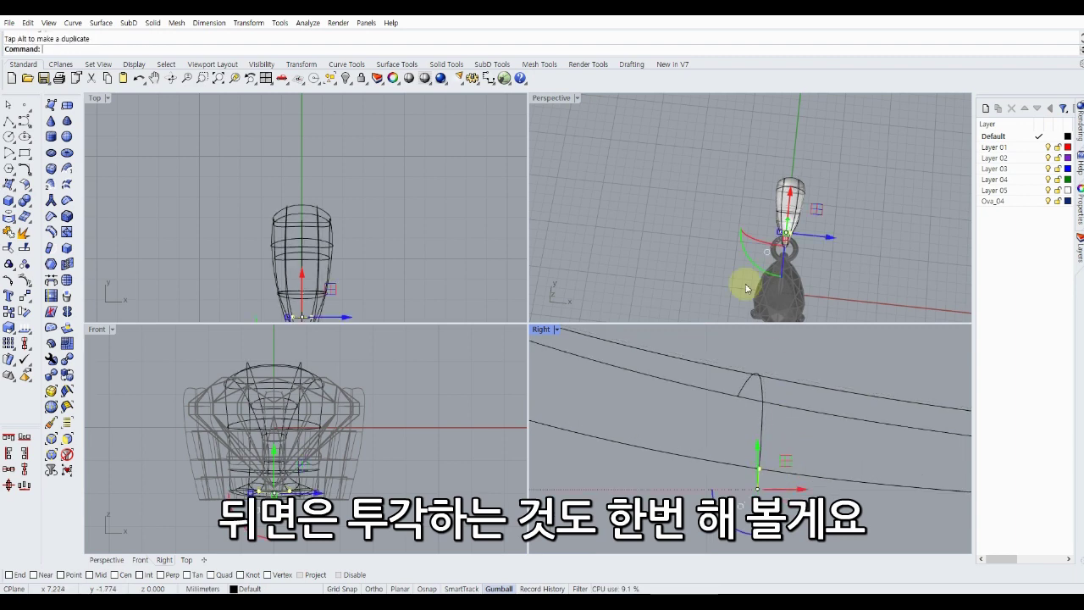
mouse_move(711, 290)
right_mouse_down()
mouse_move(721, 243)
mouse_move(689, 203)
mouse_move(769, 234)
mouse_move(716, 226)
right_mouse_up()
scroll(695, 229, "up", 3)
scroll(702, 231, "up", 3)
scroll(718, 230, "down", 3)
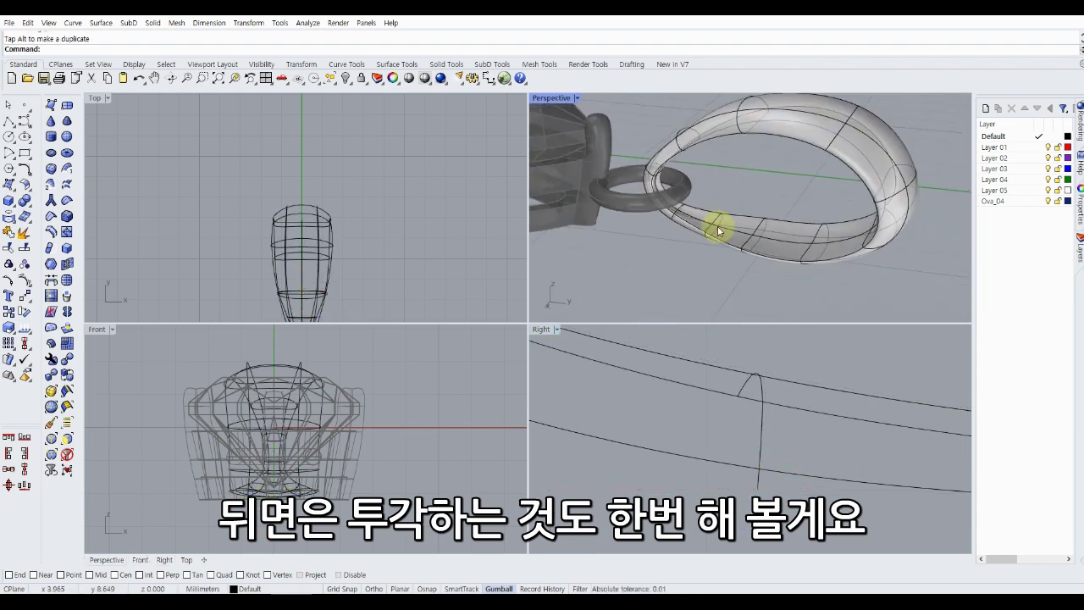
scroll(310, 213, "up", 3)
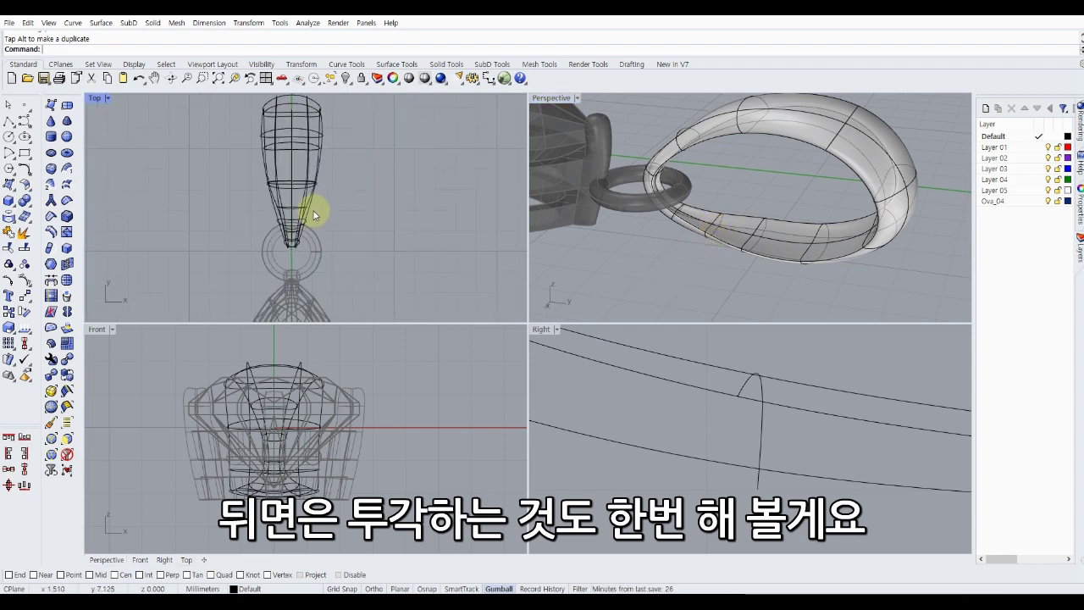
scroll(304, 215, "up", 3)
left_click(305, 177)
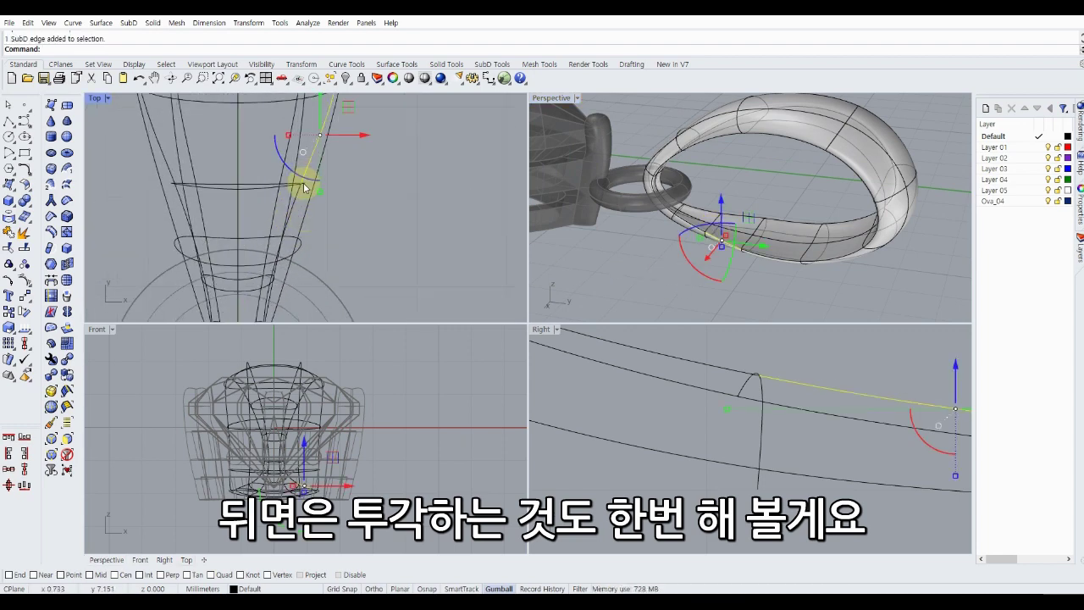
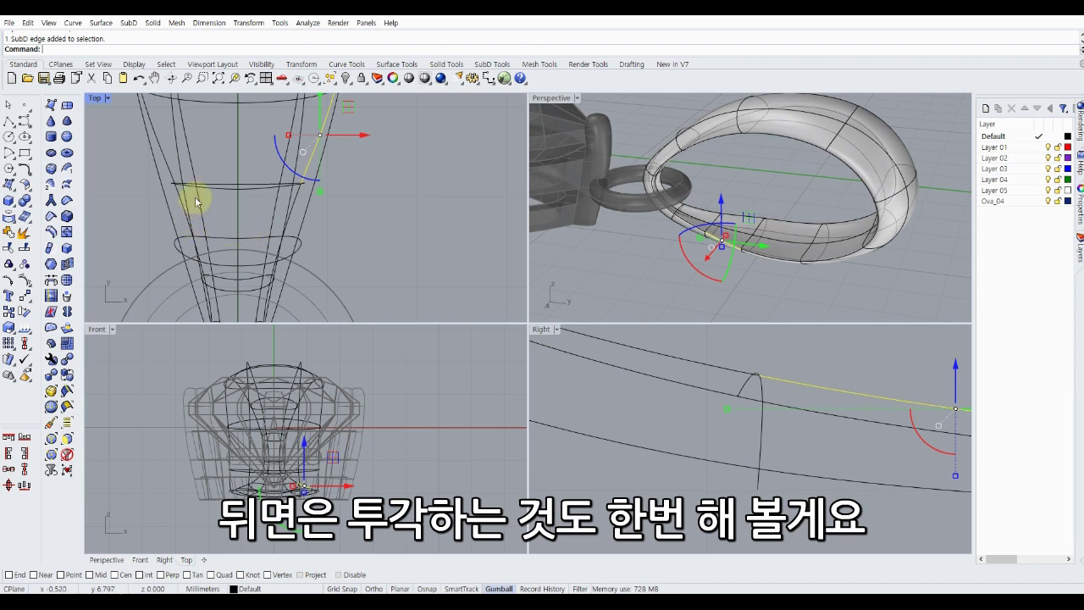
Insert two offset edge loops on both sides of the bail's middle loop.
left_click(131, 198)
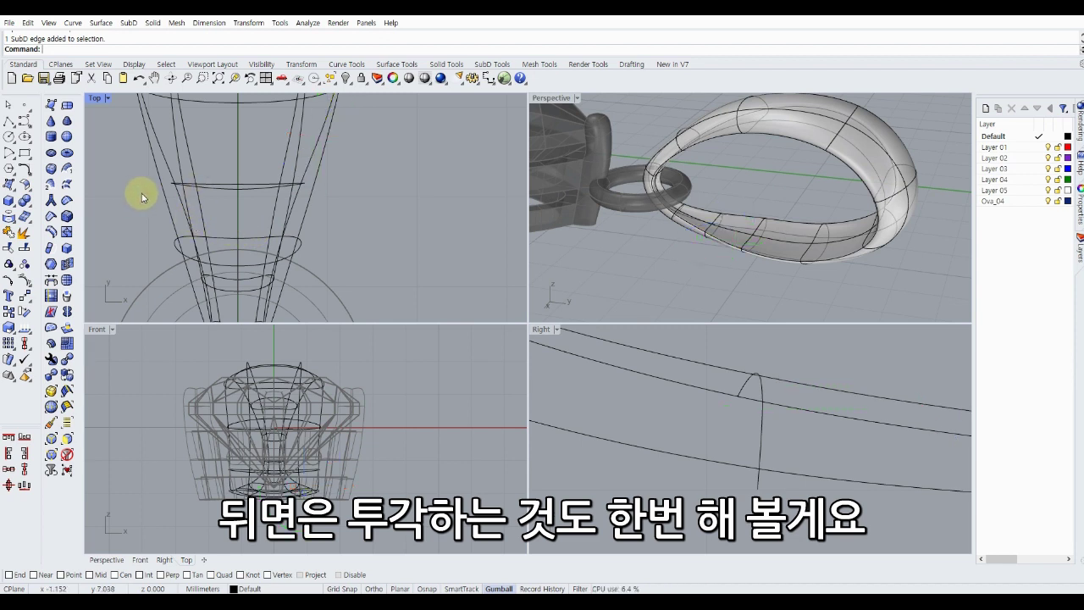
mouse_move(639, 260)
right_mouse_down()
mouse_move(641, 229)
mouse_move(719, 243)
mouse_move(676, 179)
mouse_move(716, 201)
right_mouse_up()
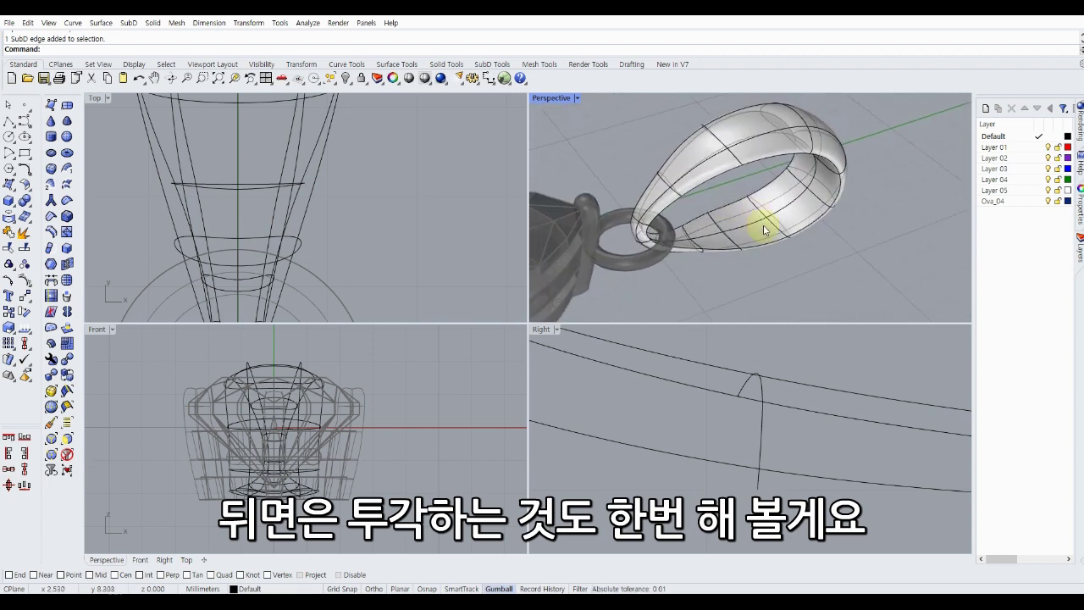
scroll(756, 220, "up", 2)
double_click(755, 219)
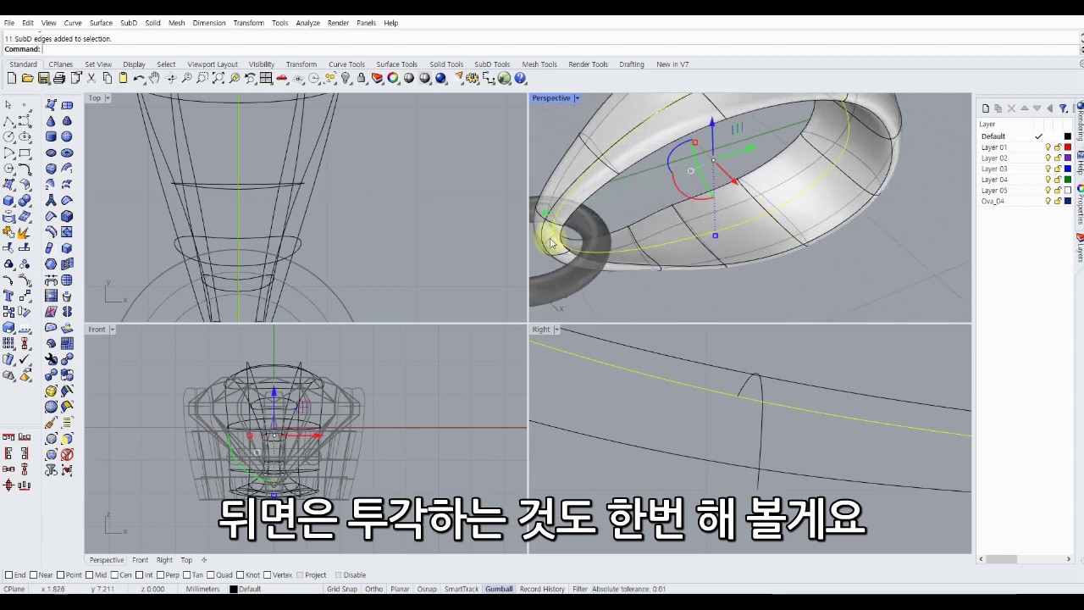
left_click(54, 230)
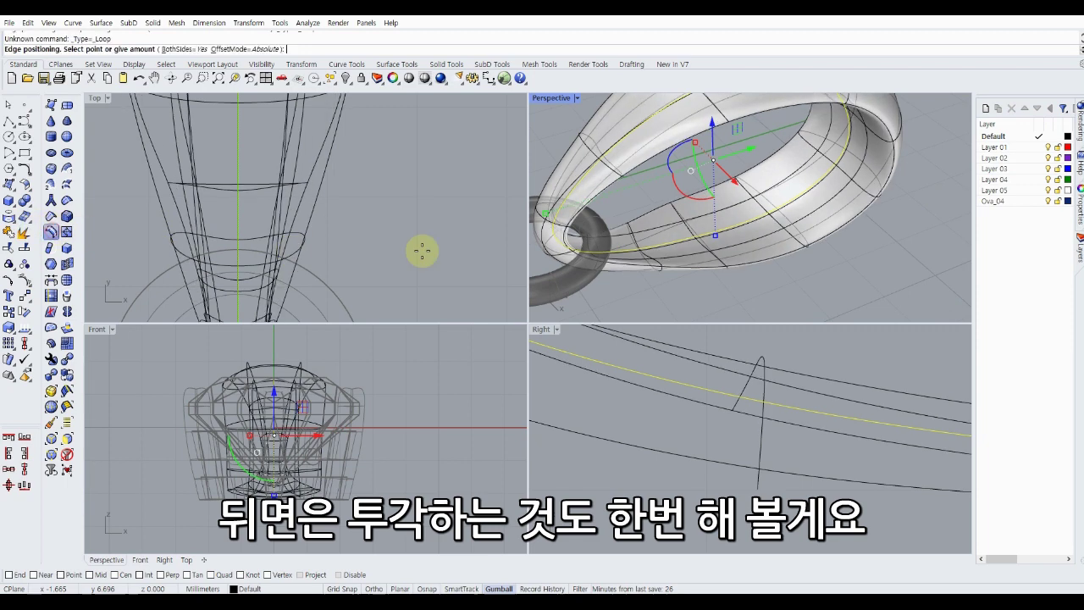
left_click(753, 233)
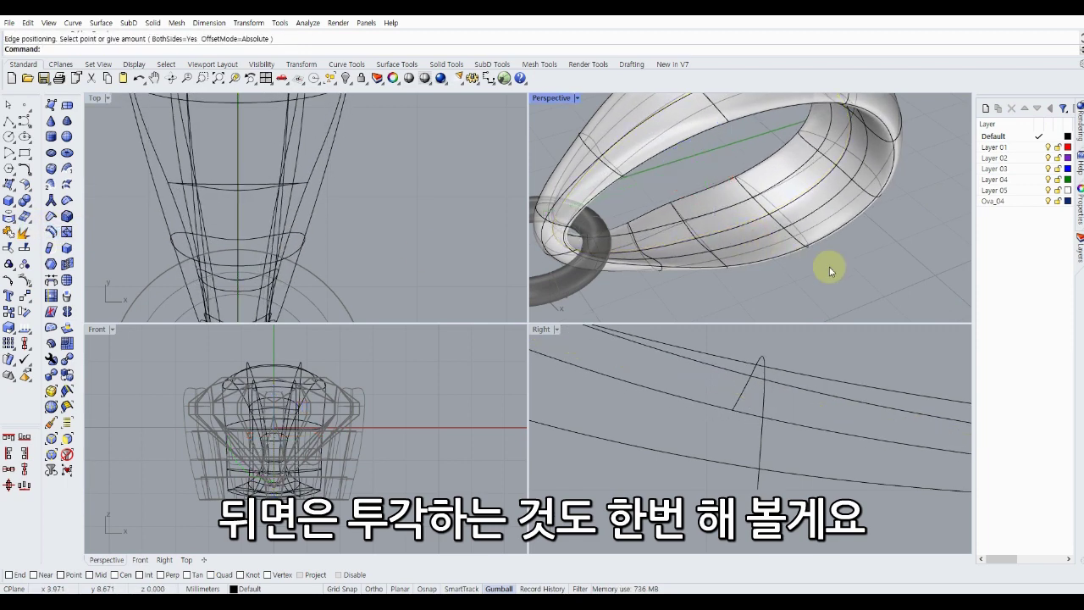
Delete the band's original middle edge loop, leaving the two offset loops.
scroll(769, 282, "down", 3)
scroll(765, 234, "up", 4)
scroll(750, 223, "up", 2)
double_click(749, 224)
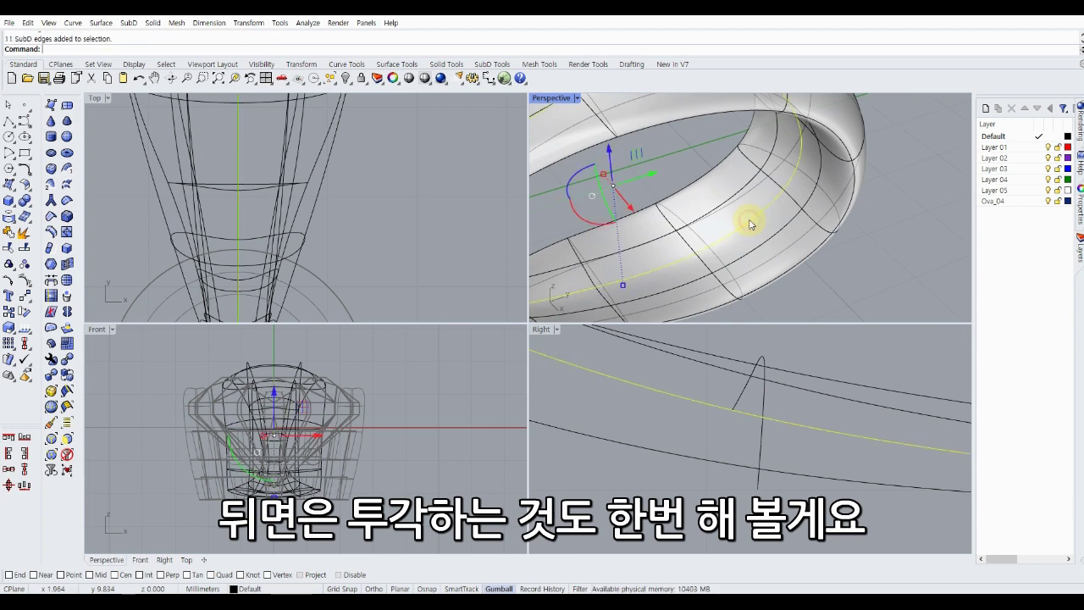
key("Delete")
mouse_move(734, 241)
right_mouse_down()
mouse_move(728, 203)
mouse_move(818, 204)
mouse_move(659, 195)
mouse_move(782, 189)
mouse_move(764, 223)
right_mouse_up()
scroll(749, 238, "up", 3)
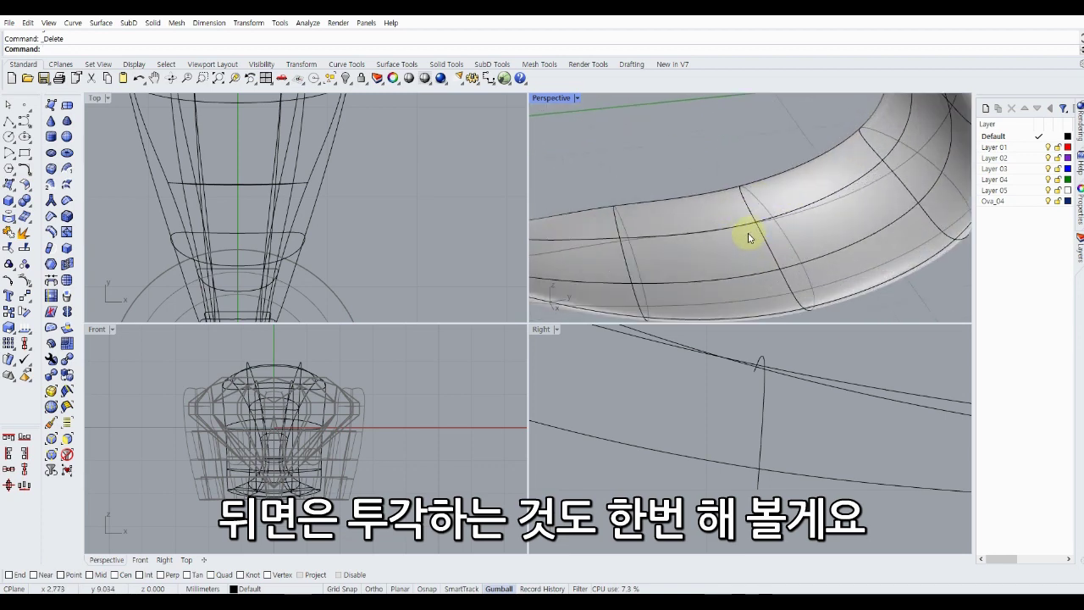
Delete six faces along the back of the bail band, in two batches of three.
left_click(709, 254)
left_click(796, 233, "shift")
left_click(583, 262, "shift")
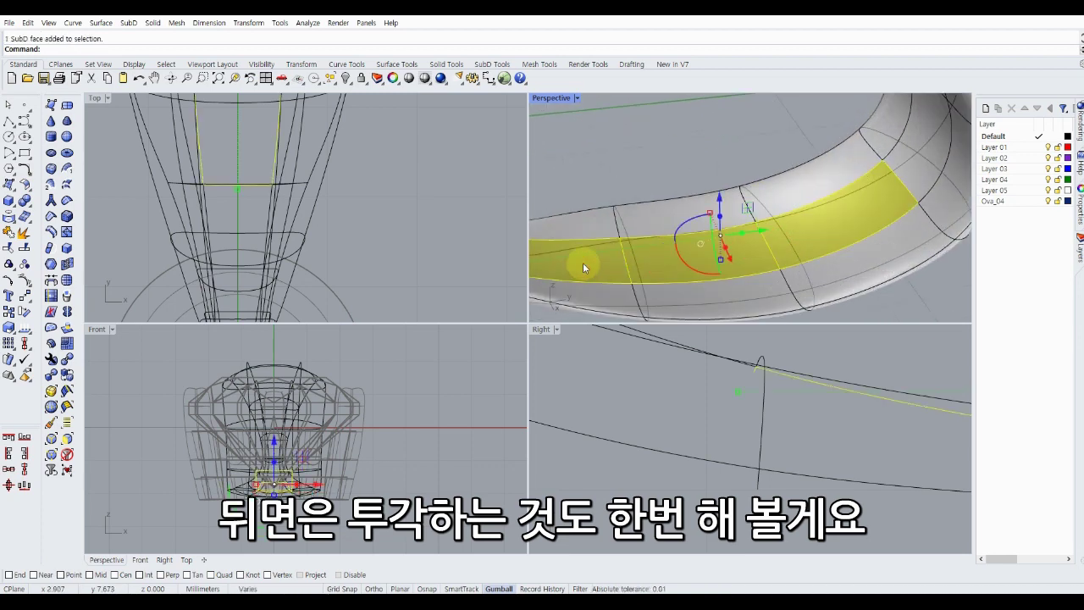
key("Delete")
left_click(841, 235)
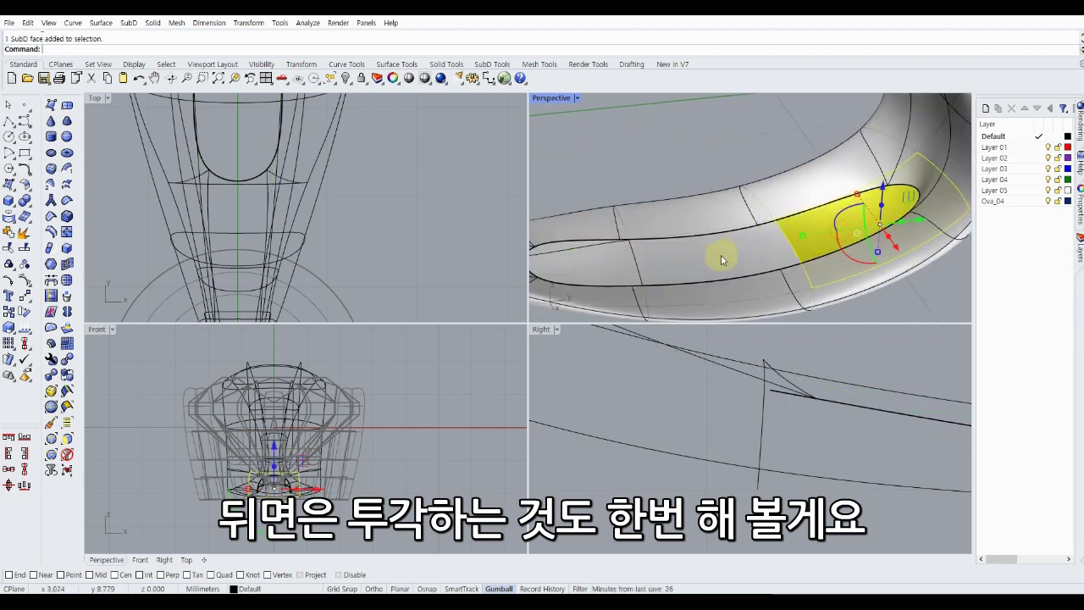
left_click(719, 249, "shift")
left_click(581, 267, "shift")
key("Delete")
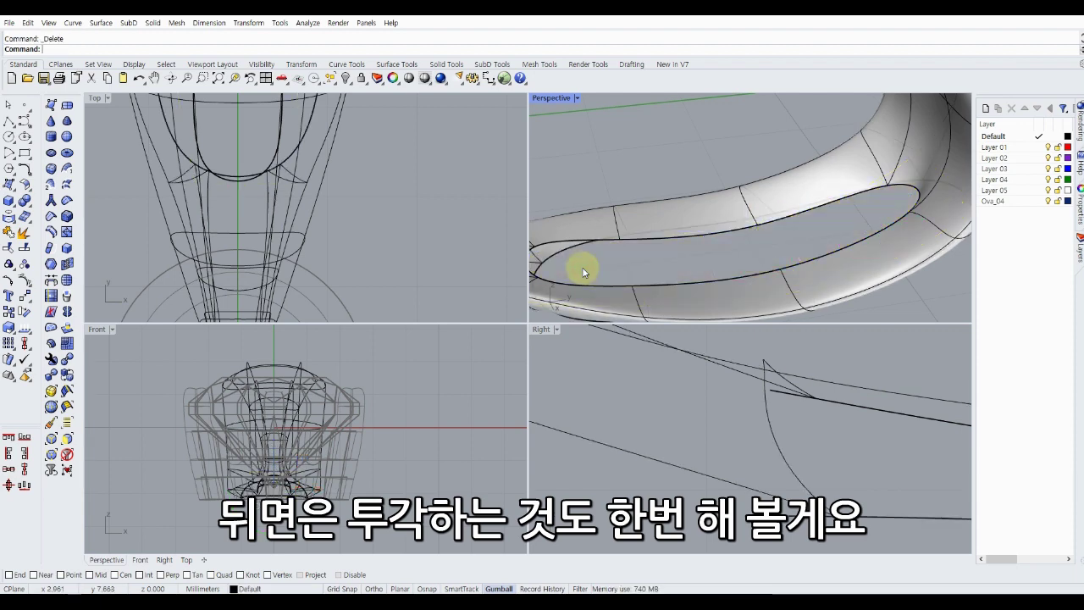
mouse_move(582, 267)
right_mouse_down()
mouse_move(655, 204)
mouse_move(682, 262)
mouse_move(624, 184)
mouse_move(663, 126)
mouse_move(716, 193)
mouse_move(745, 207)
right_mouse_up()
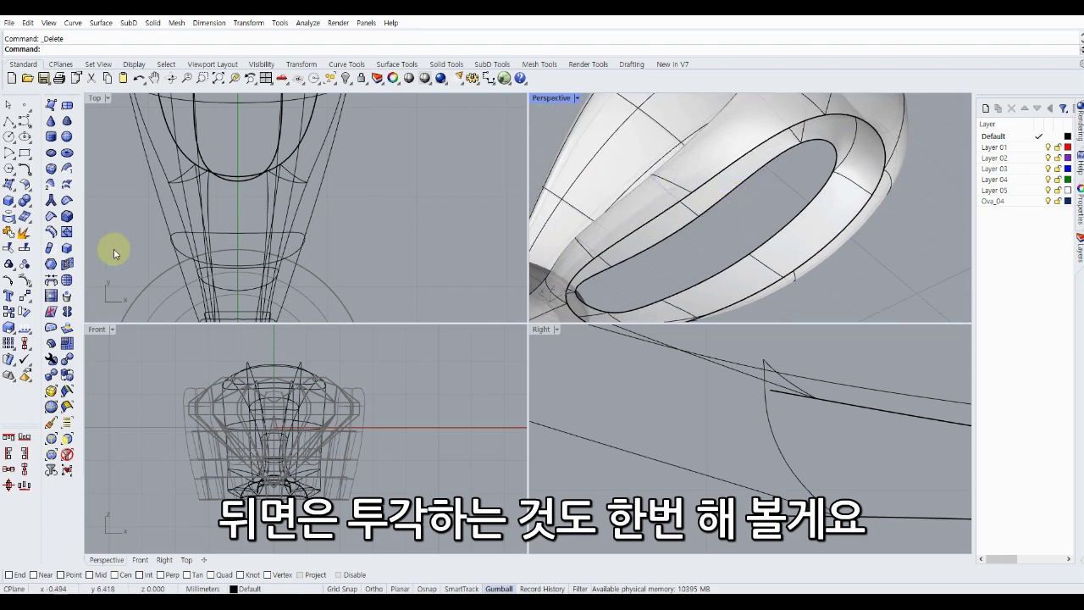
Pick the bail for Append to SubD, then cancel without adding anything.
left_click(51, 248)
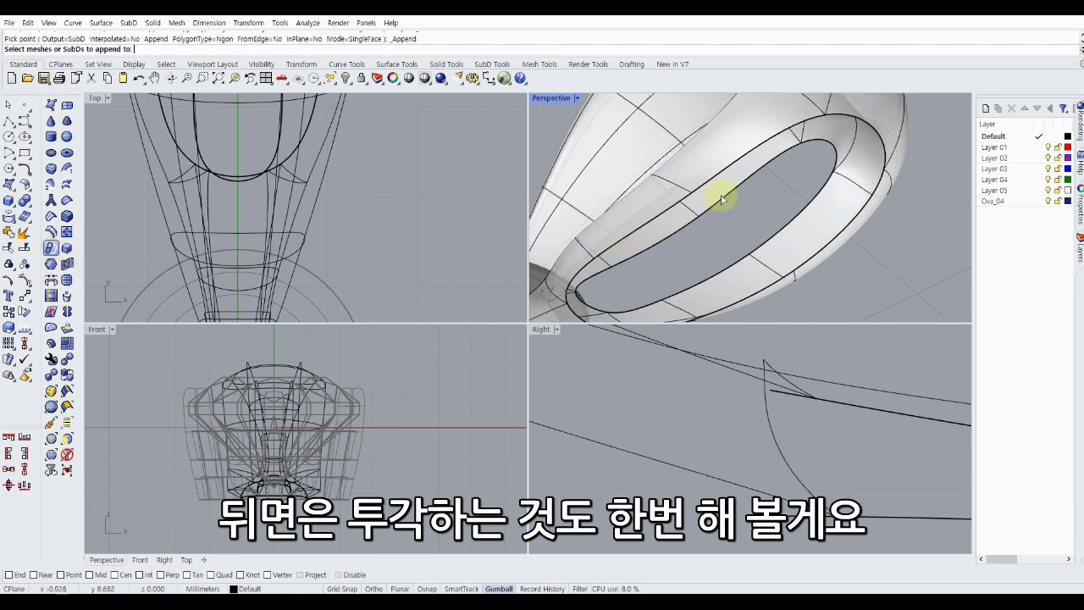
left_click(733, 193)
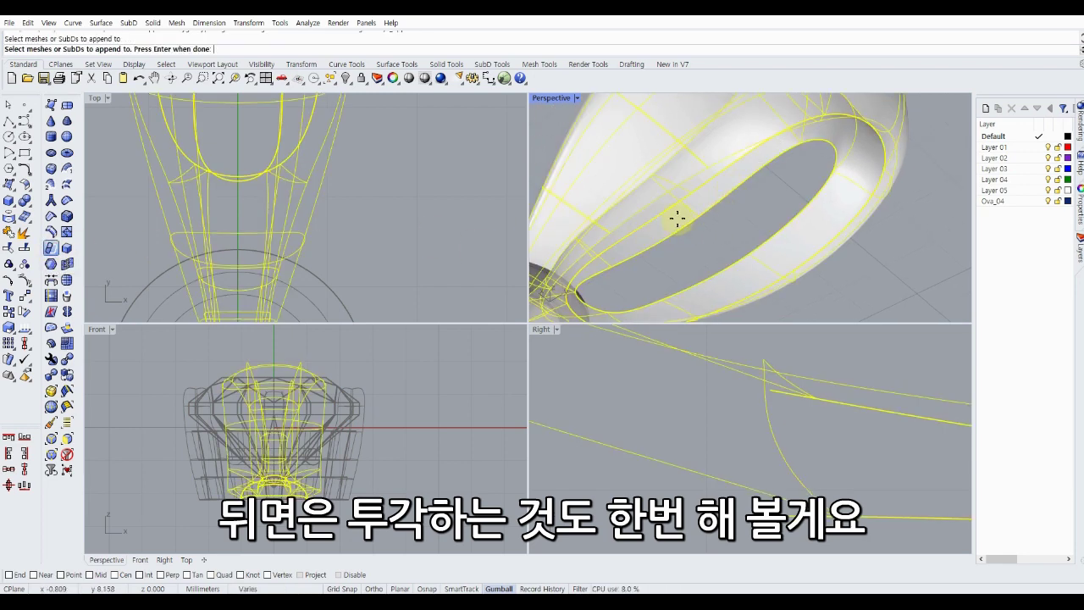
key("Return")
key("Escape")
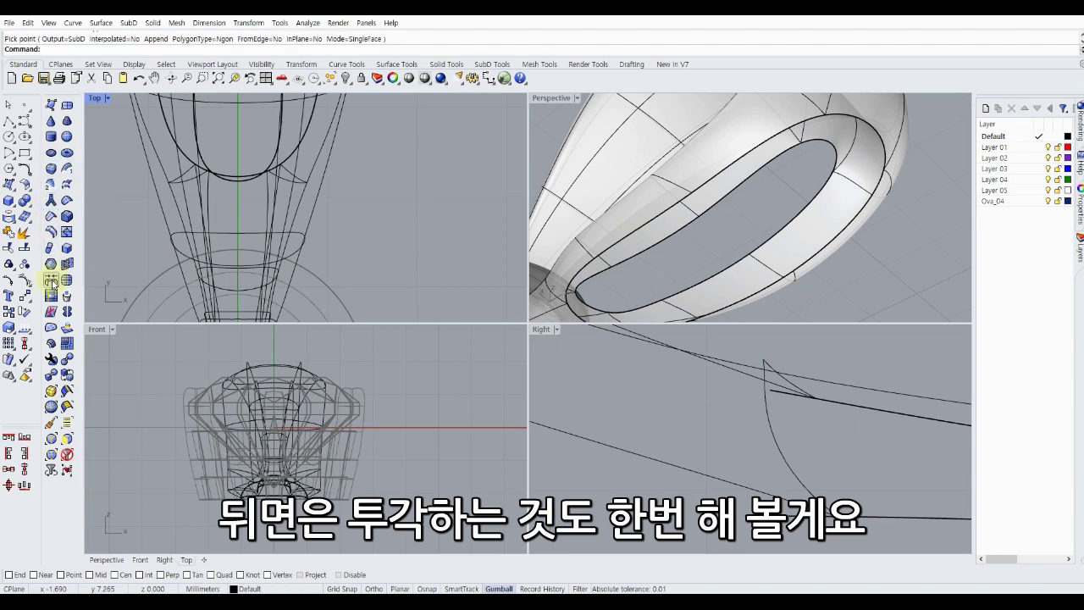
Bridge the opening's inner and outer edge loops into a wall around the slot.
left_click(51, 281)
left_click(747, 179)
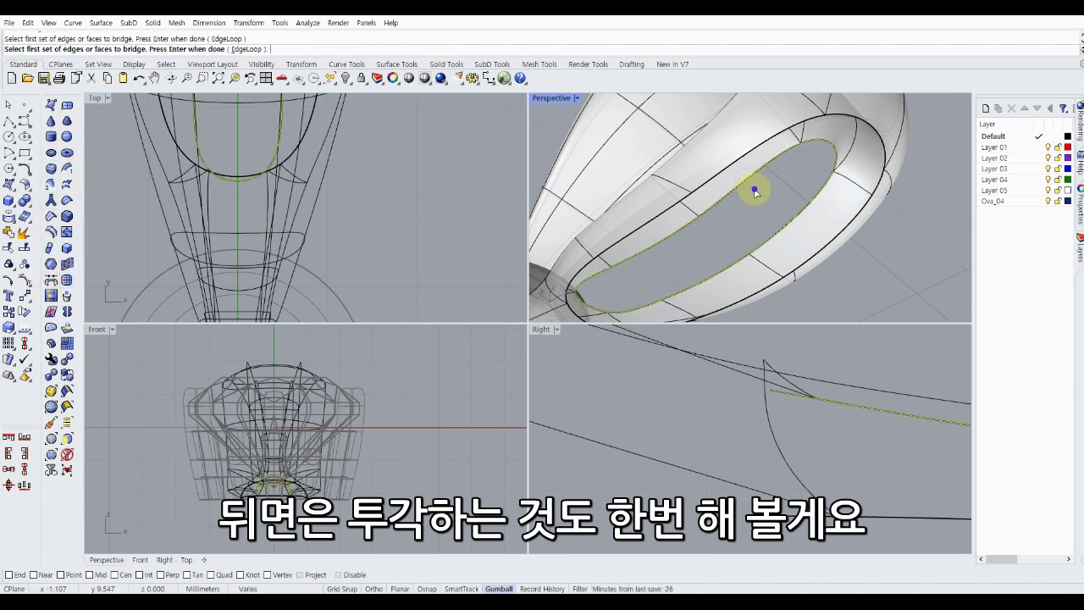
key("Return")
left_click(742, 159)
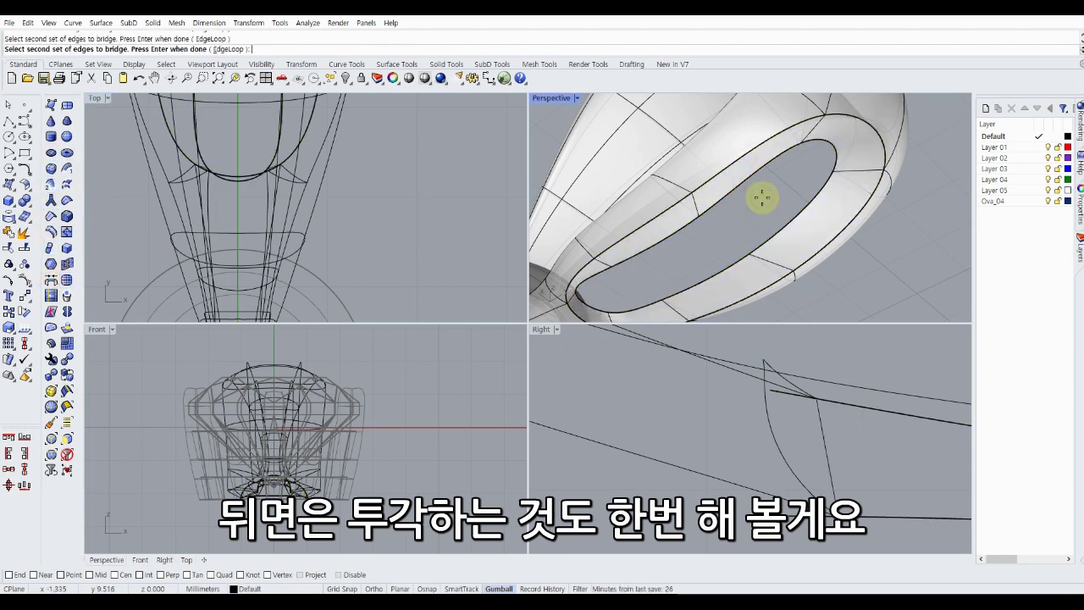
scroll(764, 196, "down", 3)
key("Return")
left_click(828, 280)
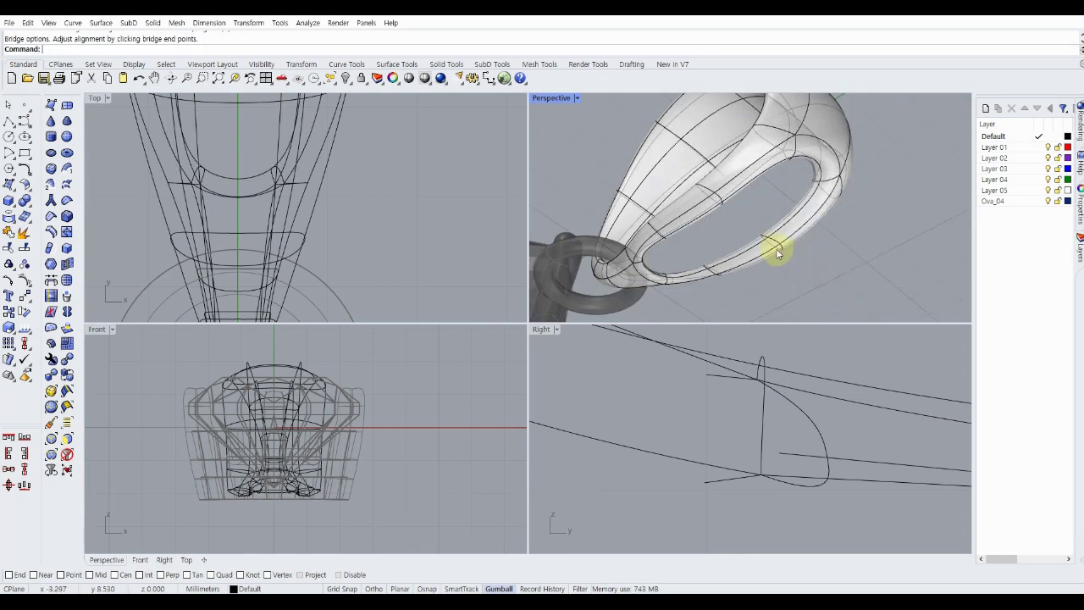
mouse_move(774, 249)
right_mouse_down()
mouse_move(673, 194)
mouse_move(626, 145)
right_mouse_up()
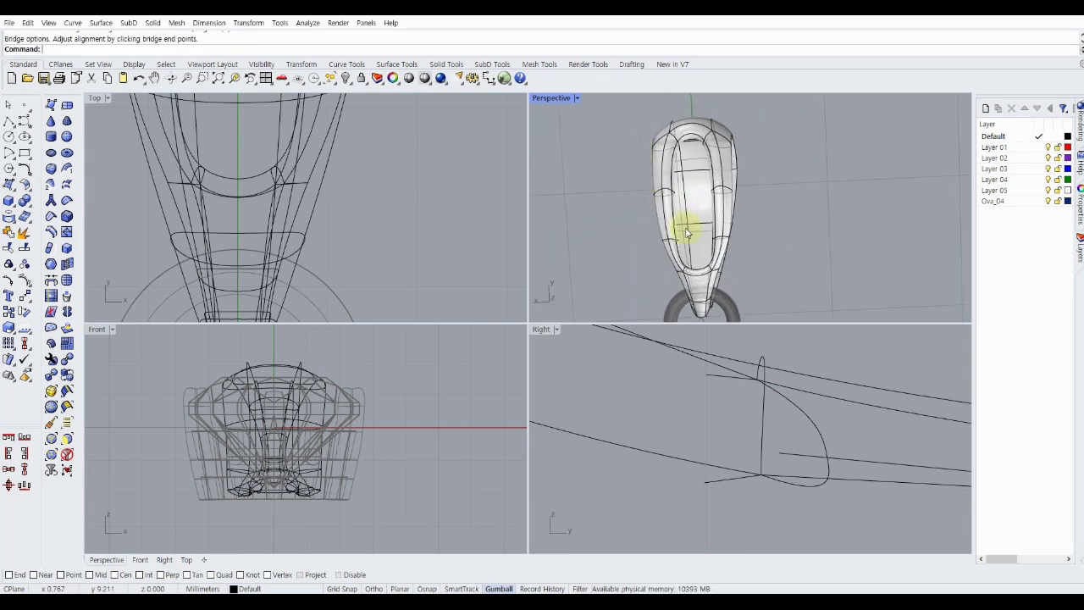
scroll(690, 229, "up", 4)
Reflect the bail across a plane along the Y axis in Top view, keeping one half.
left_click(302, 216)
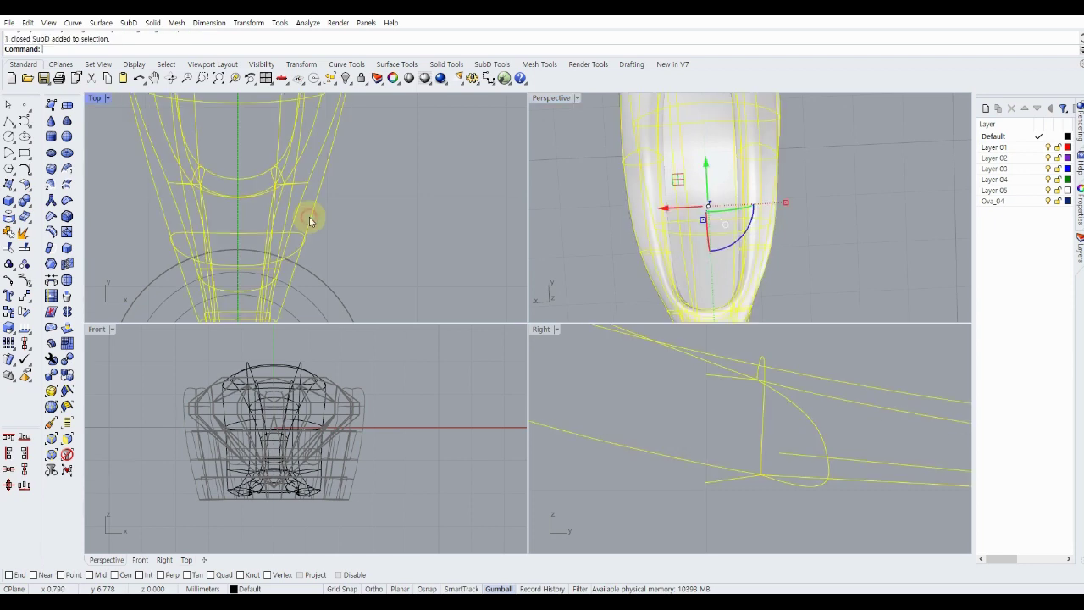
scroll(305, 219, "down", 3)
right_click_drag(132, 193, 152, 224)
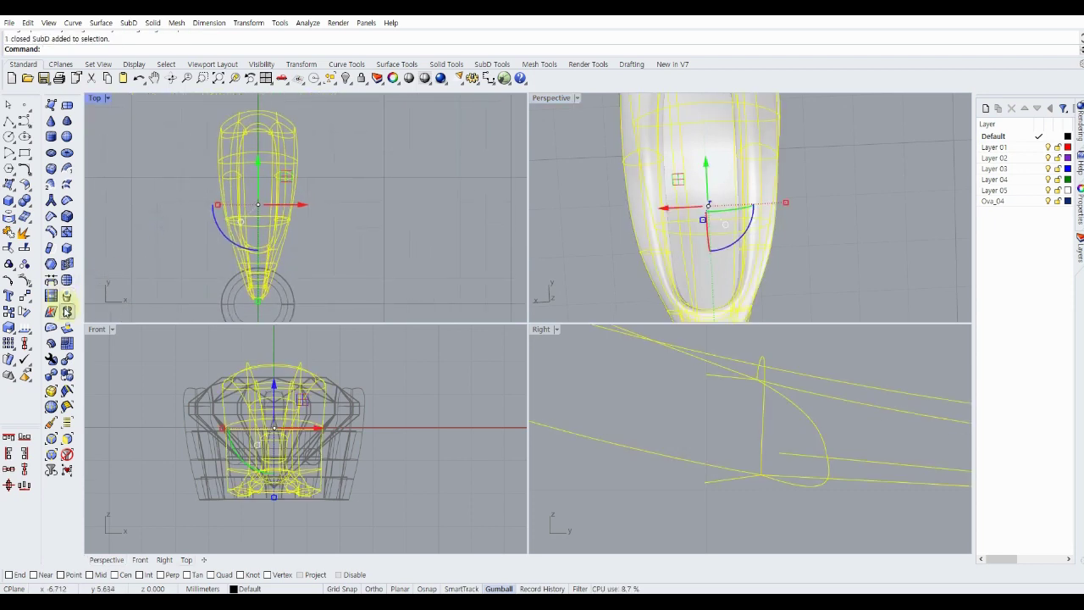
left_click(67, 312)
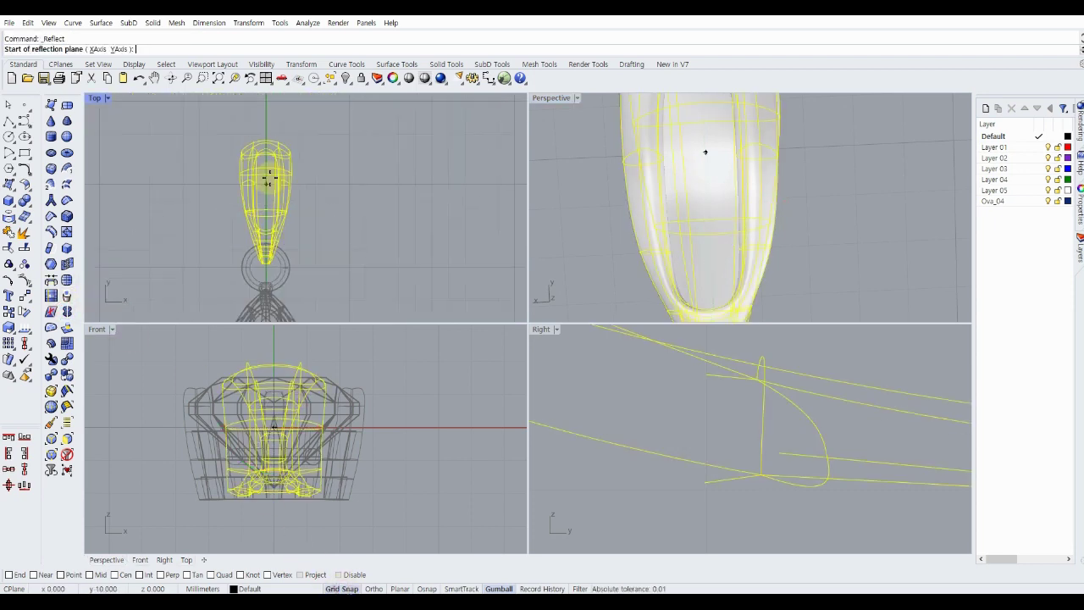
scroll(267, 194, "up", 2)
left_click(269, 148)
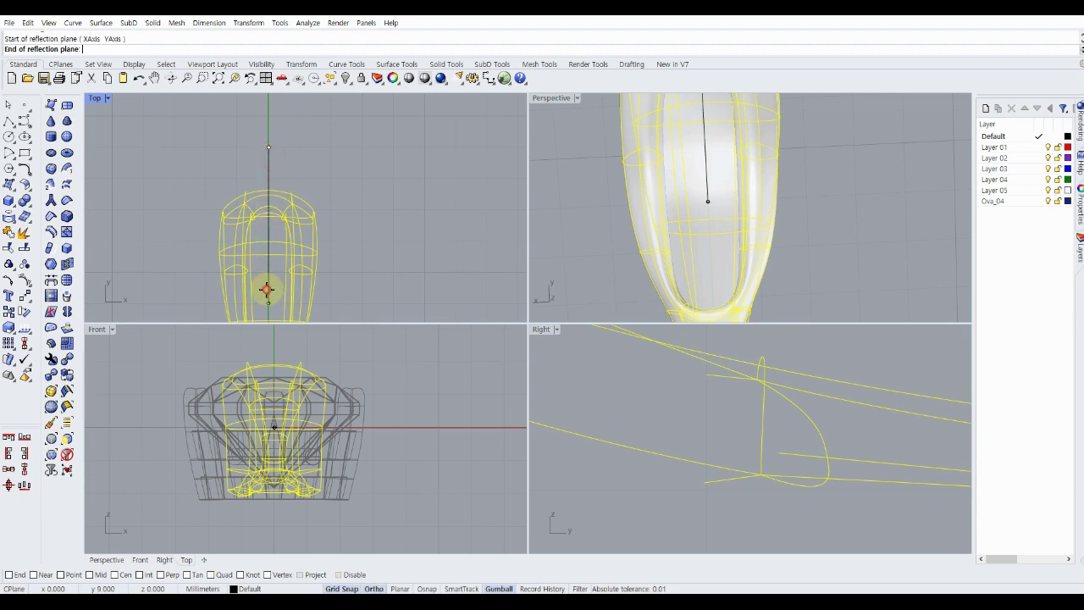
left_click(266, 289)
left_click(207, 274)
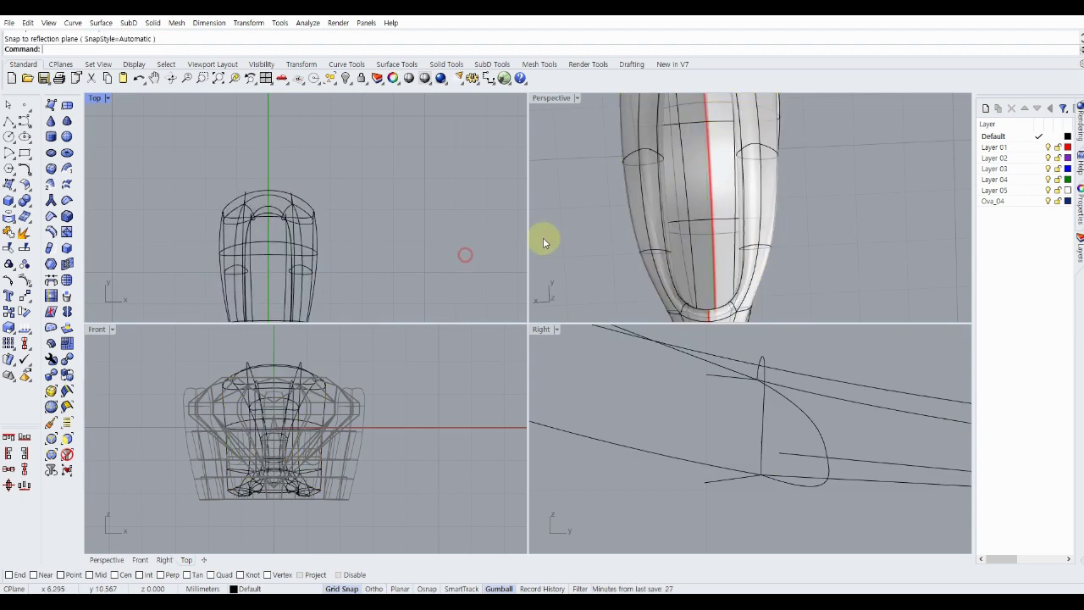
mouse_move(584, 227)
right_mouse_down()
mouse_move(754, 215)
mouse_move(672, 220)
right_mouse_up()
Shift a side edge loop of the bail about 0.109 mm along the X axis.
scroll(781, 213, "up", 3)
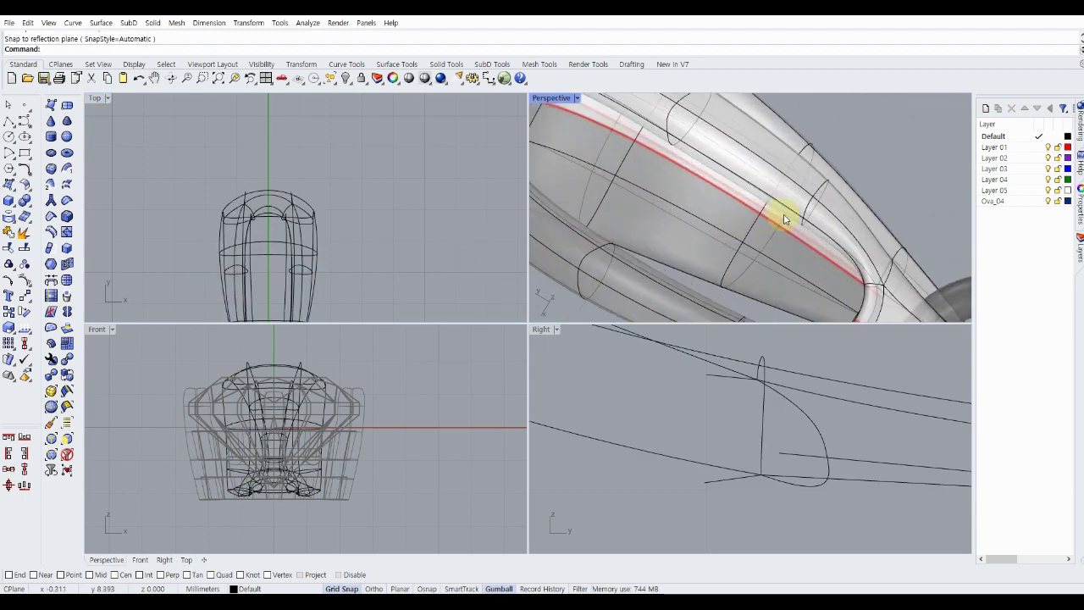
scroll(798, 169, "up", 2)
scroll(811, 161, "up", 2)
double_click(810, 161)
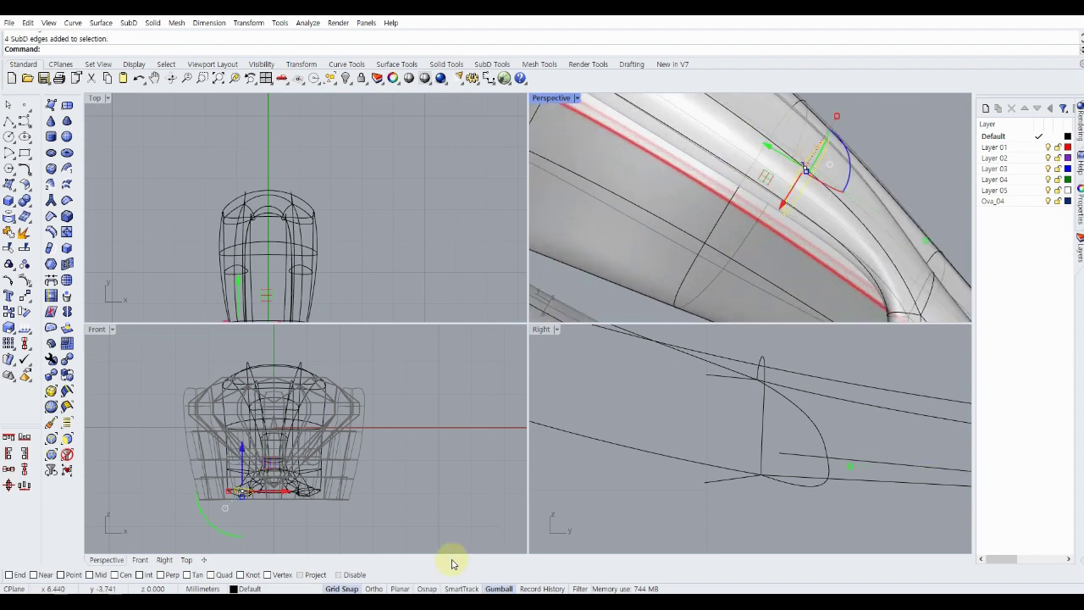
scroll(318, 227, "up", 2)
scroll(364, 168, "up", 3)
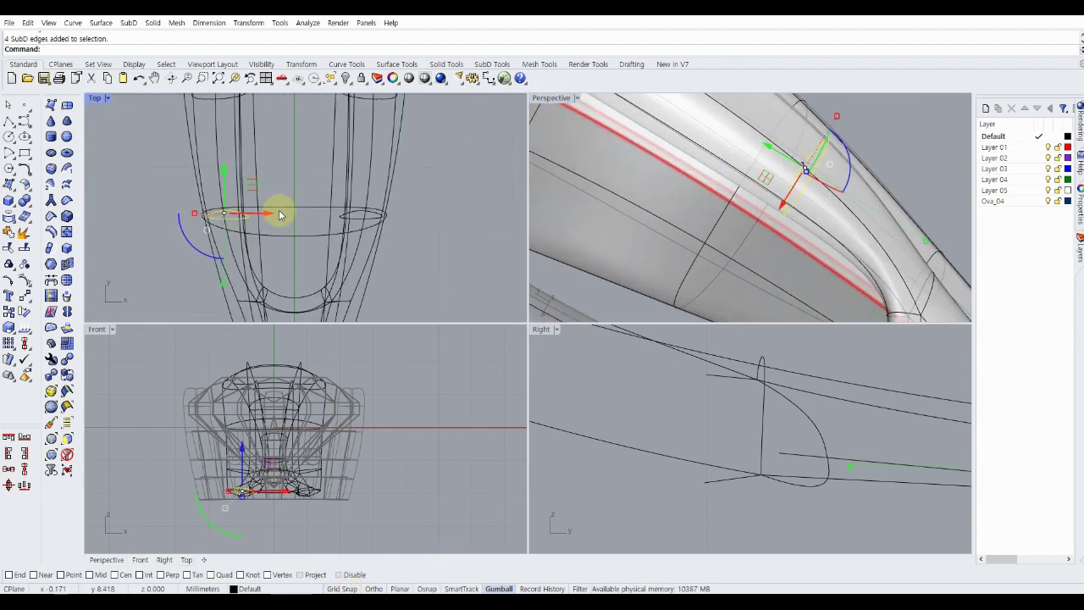
left_click_drag(267, 217, 301, 209)
left_click(933, 146)
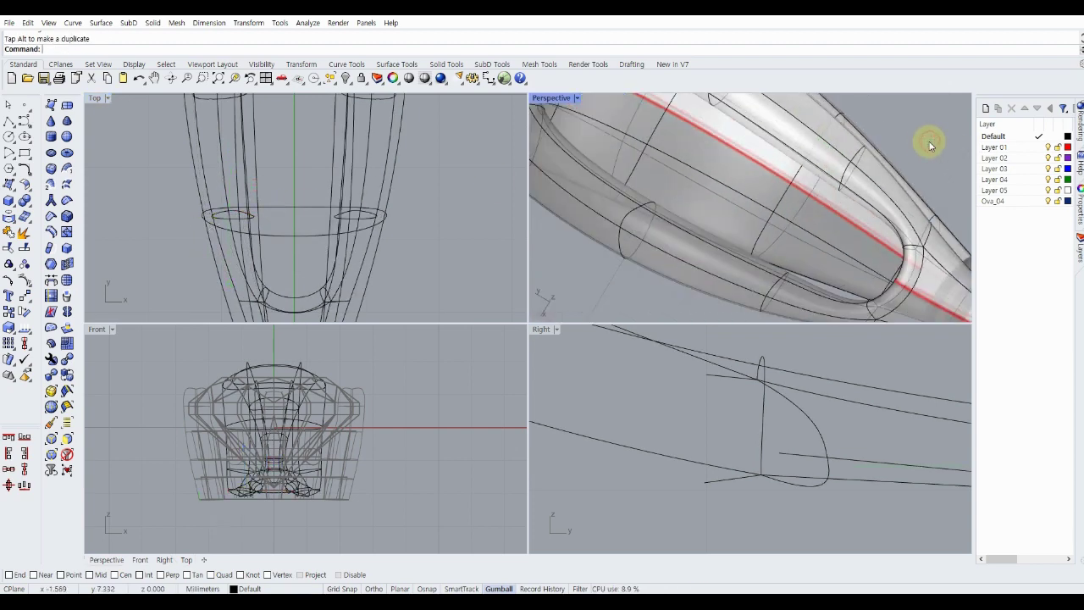
Shift another edge loop around the tube slightly sideways to reshape the band.
right_click_drag(934, 147, 742, 140)
double_click(739, 131)
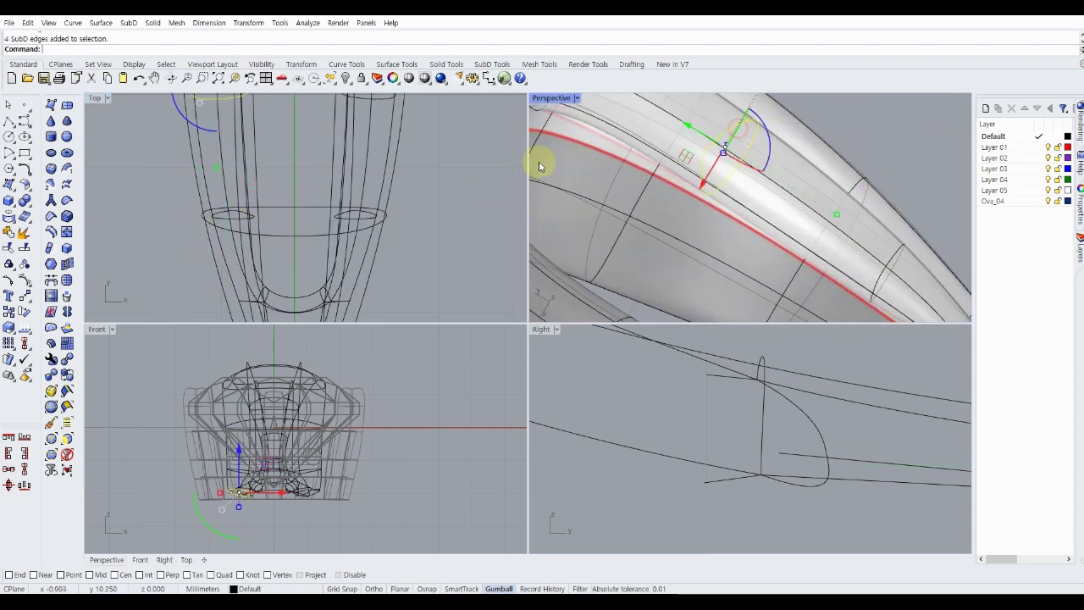
scroll(375, 235, "down", 2)
scroll(335, 194, "down", 2)
left_click_drag(335, 192, 330, 193)
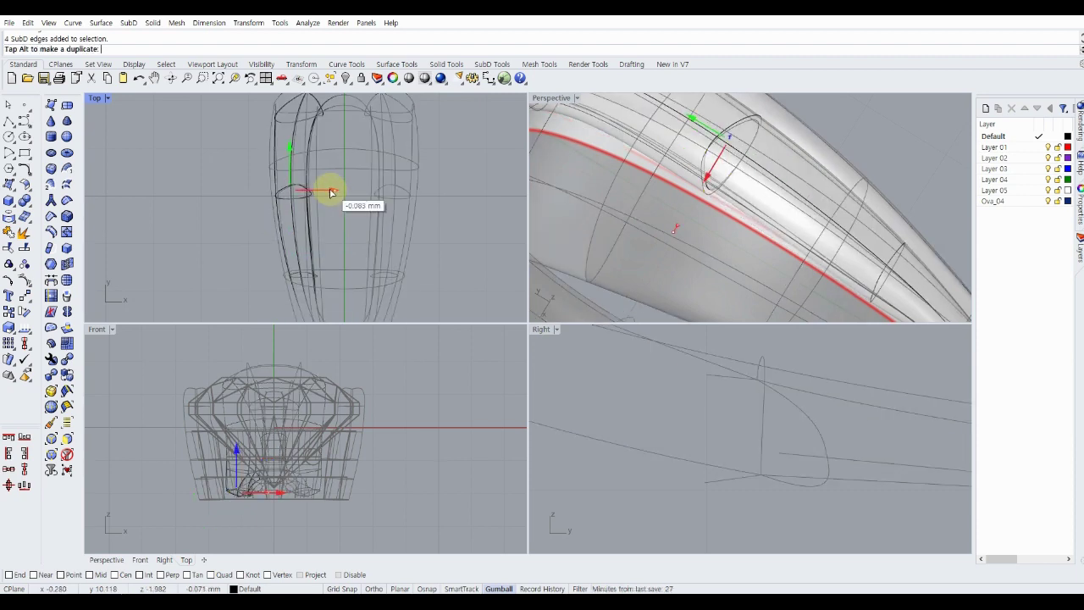
left_click(918, 158)
Inspect the band from several angles and select a face on the tube.
scroll(918, 158, "down", 3)
mouse_move(918, 158)
right_mouse_down()
mouse_move(792, 220)
mouse_move(744, 221)
mouse_move(769, 291)
mouse_move(769, 212)
mouse_move(804, 277)
mouse_move(764, 208)
mouse_move(847, 232)
mouse_move(883, 218)
right_mouse_up()
scroll(866, 150, "up", 3)
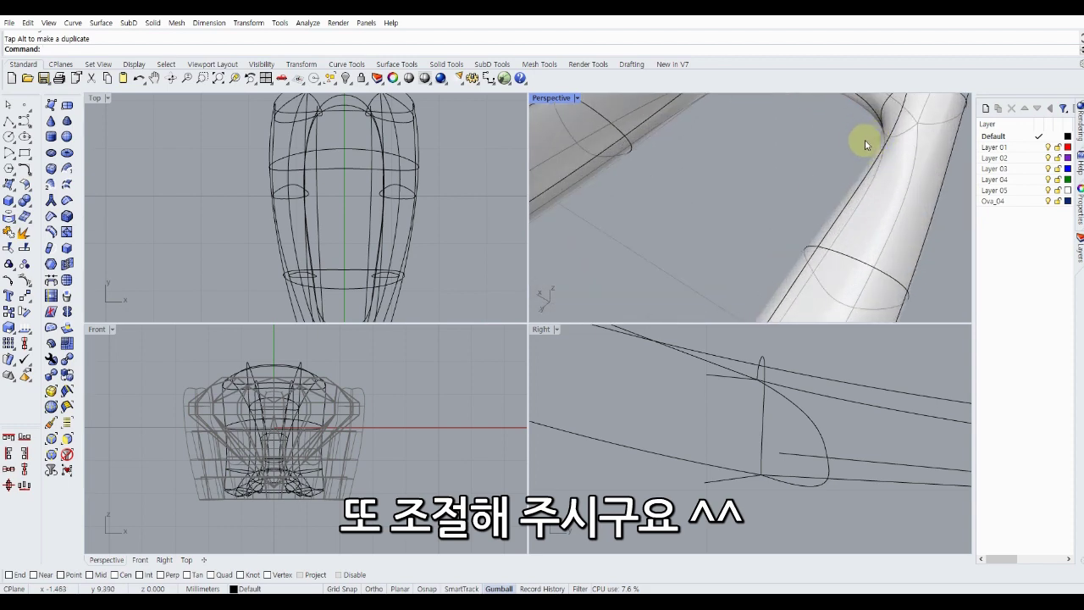
right_click_drag(876, 135, 576, 115)
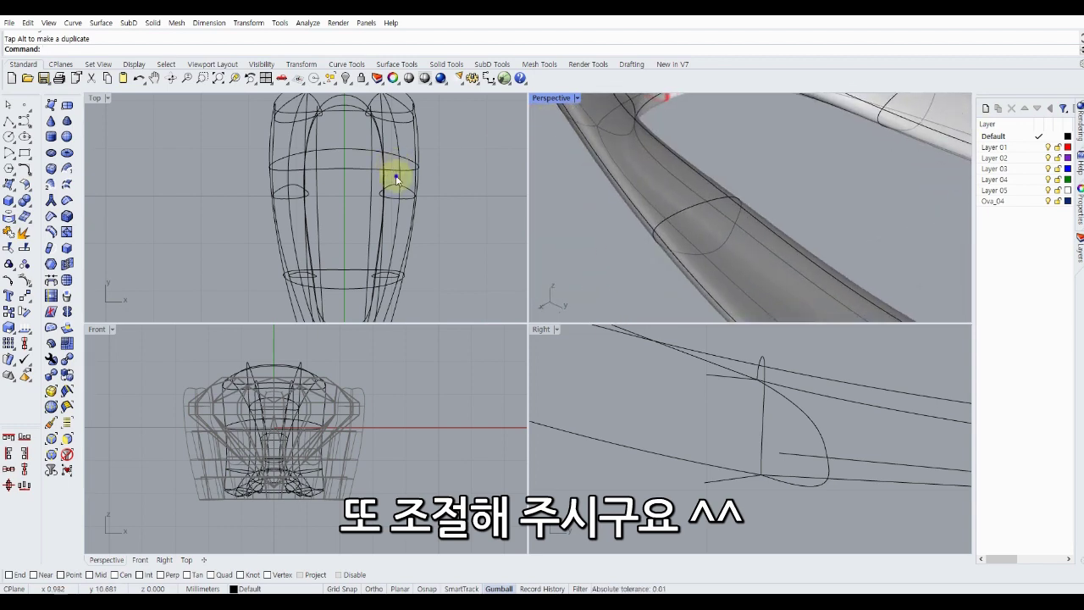
right_click_drag(395, 175, 458, 177)
right_click_drag(573, 201, 721, 266)
scroll(778, 204, "up", 2)
scroll(778, 204, "down", 2)
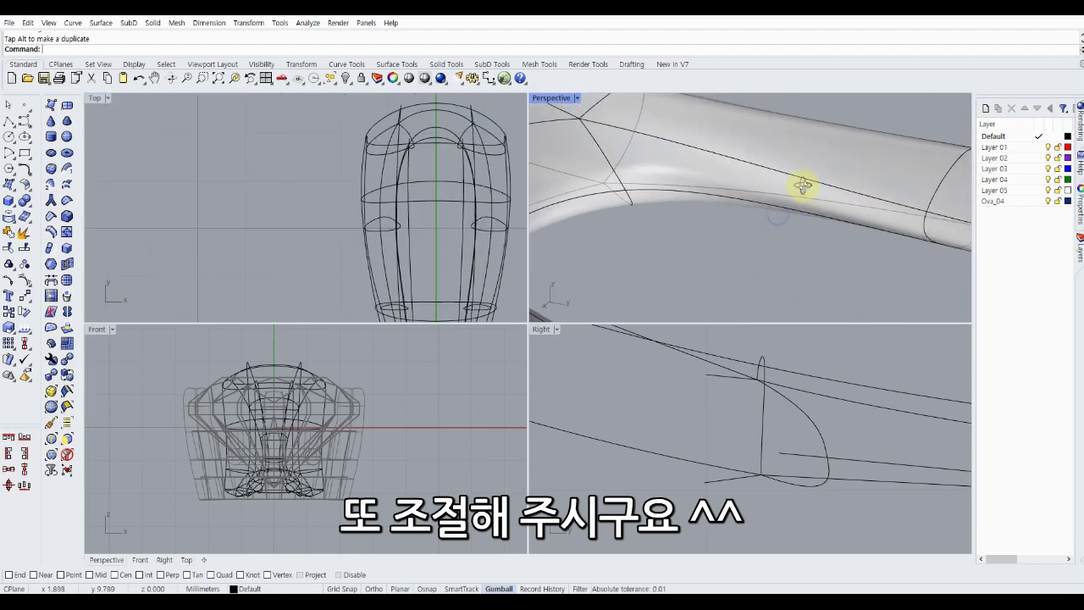
mouse_move(799, 181)
right_mouse_down()
mouse_move(738, 206)
mouse_move(725, 243)
mouse_move(709, 236)
right_mouse_up()
left_click(738, 205, "ctrl+shift")
scroll(761, 226, "up", 1)
Nudge the selected tube face about 0.277 mm.
left_click_drag(706, 232, 702, 234)
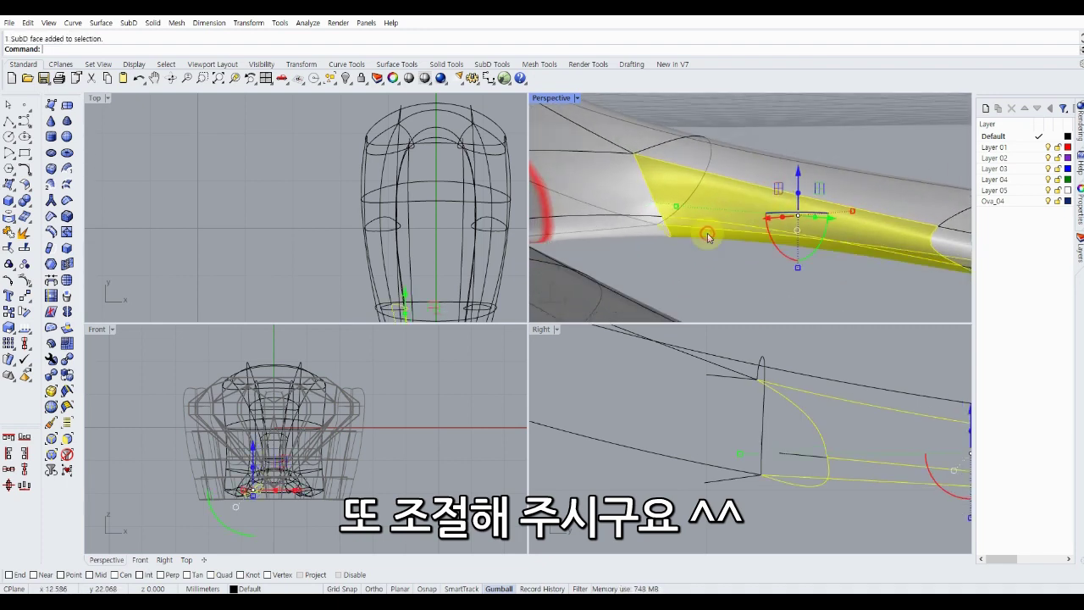
right_click_drag(460, 261, 276, 170)
scroll(288, 206, "up", 2)
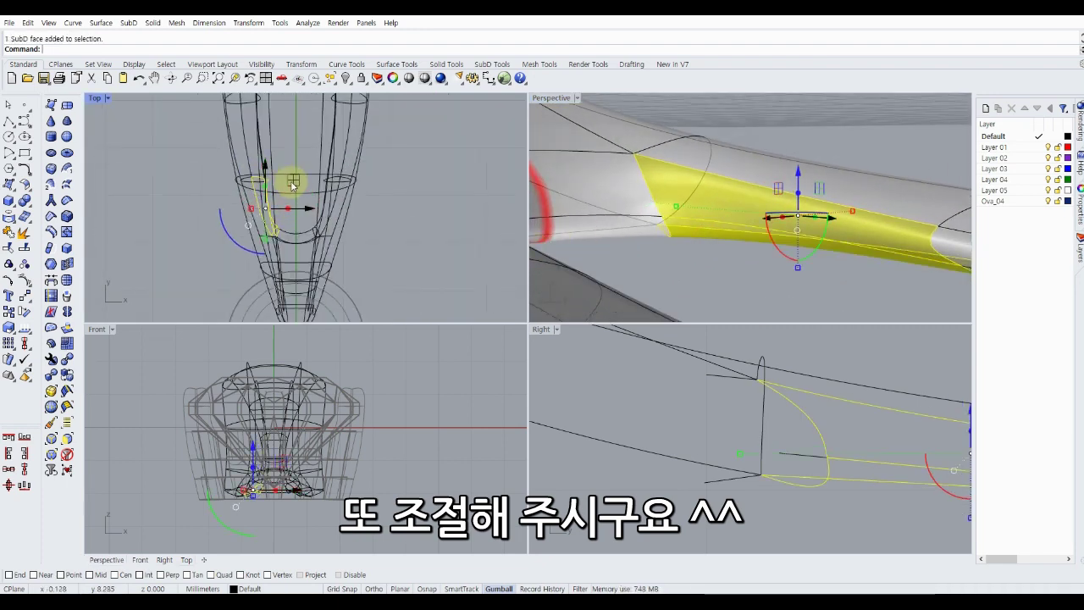
left_click_drag(293, 184, 304, 179)
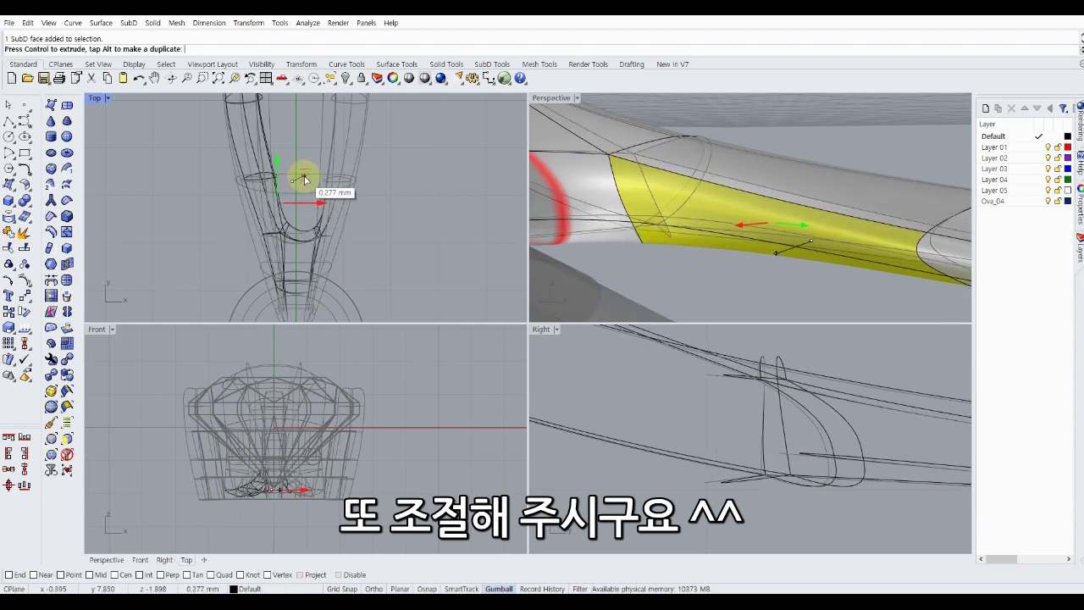
left_click(173, 183)
Nudge another face on the tube about 0.108 mm.
mouse_move(761, 251)
right_mouse_down()
mouse_move(723, 213)
mouse_move(751, 235)
mouse_move(842, 252)
mouse_move(812, 222)
right_mouse_up()
left_click(818, 243, "ctrl+shift")
right_click_drag(285, 165, 278, 230)
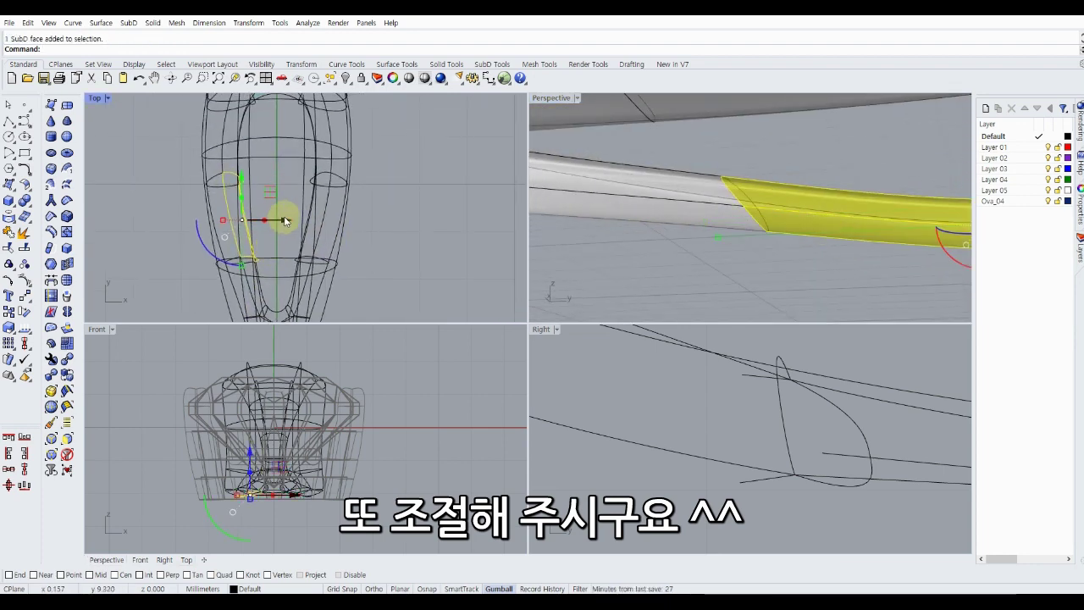
left_click_drag(274, 194, 256, 174)
key("Escape")
Move a tube edge about 0.205 mm and check the whole ring's curve.
scroll(236, 175, "up", 3)
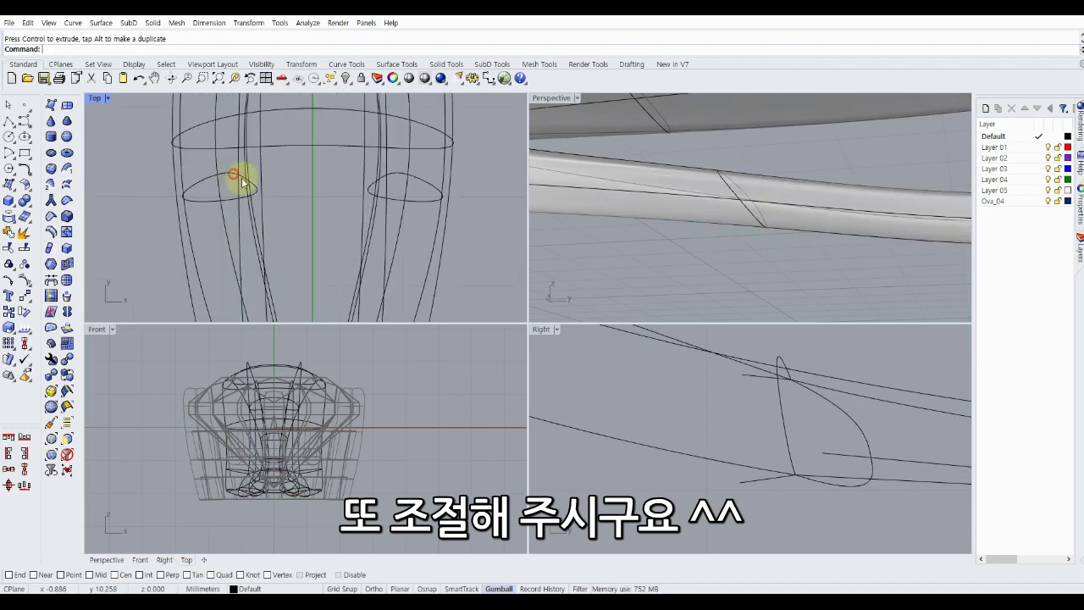
scroll(258, 192, "down", 3)
left_click_drag(280, 153, 293, 160)
scroll(393, 243, "down", 2)
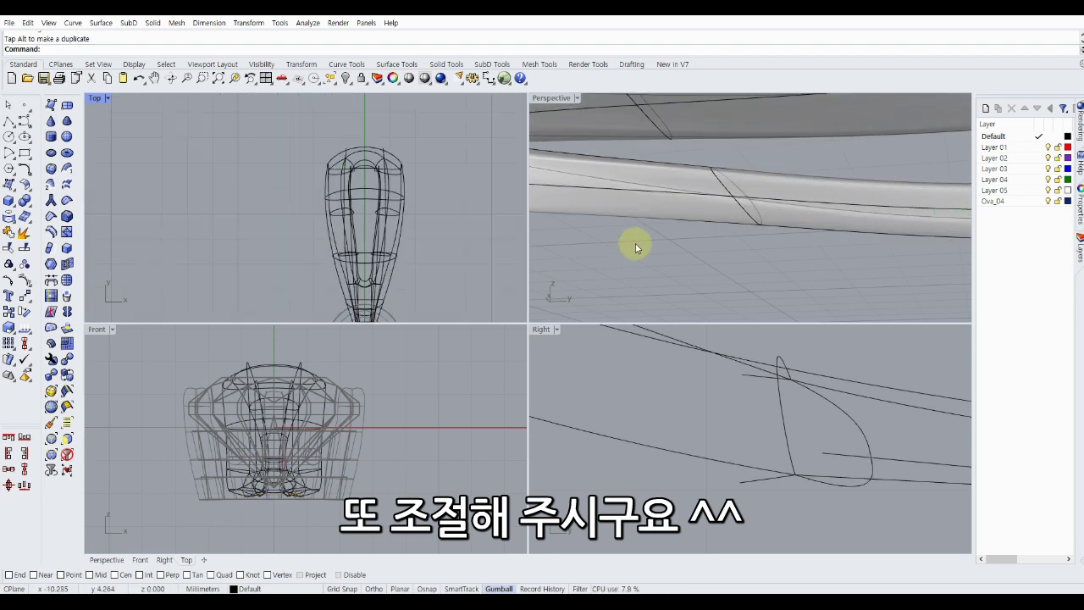
mouse_move(639, 242)
right_mouse_down()
mouse_move(686, 280)
mouse_move(754, 212)
mouse_move(700, 238)
mouse_move(746, 172)
mouse_move(730, 220)
mouse_move(600, 236)
right_mouse_up()
right_click_drag(733, 216, 733, 194)
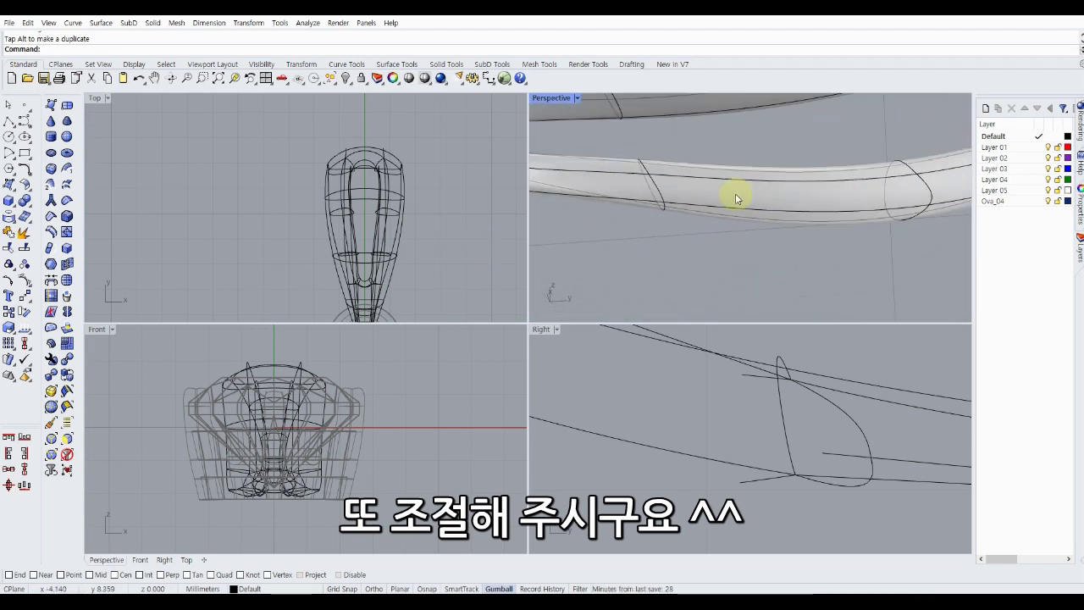
Pull a window-selected section of the band down about 0.294 mm in the Right view.
scroll(881, 411, "down", 3)
scroll(750, 415, "down", 2)
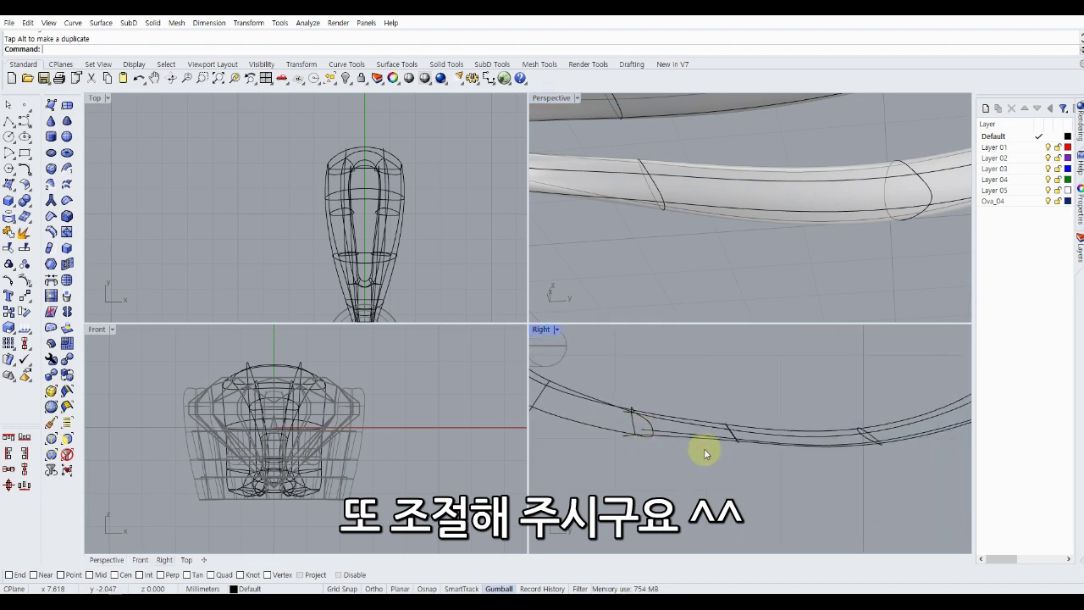
scroll(703, 448, "up", 3)
right_click_drag(748, 446, 682, 420)
scroll(682, 415, "up", 2)
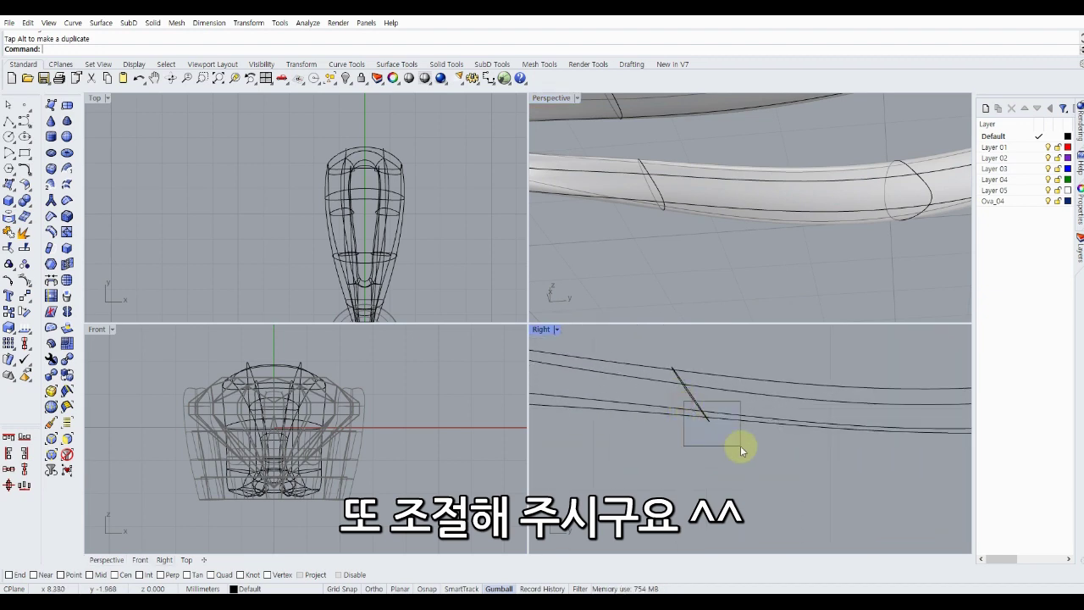
left_click_drag(740, 445, 740, 445)
left_click_drag(753, 409, 749, 465)
key("Escape")
Move another section of the band about 0.234 mm to reshape it.
scroll(624, 477, "down", 2)
scroll(647, 418, "up", 2)
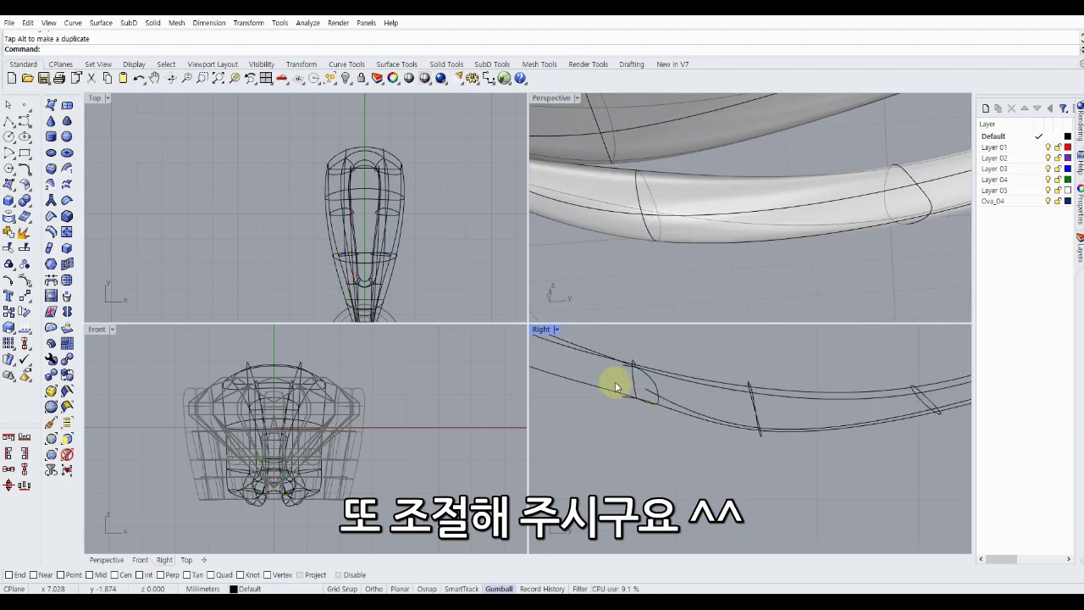
left_click_drag(682, 432, 681, 432)
left_click_drag(664, 368, 660, 394)
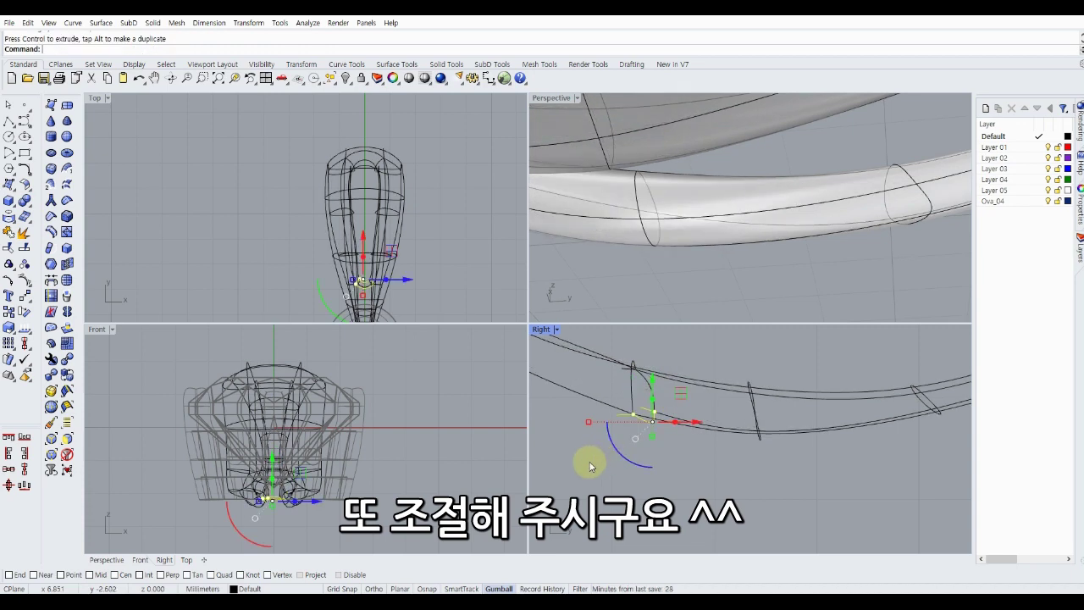
key("Escape")
Window-select two band edges with their vertices and move them.
scroll(835, 465, "down", 2)
scroll(695, 443, "up", 2)
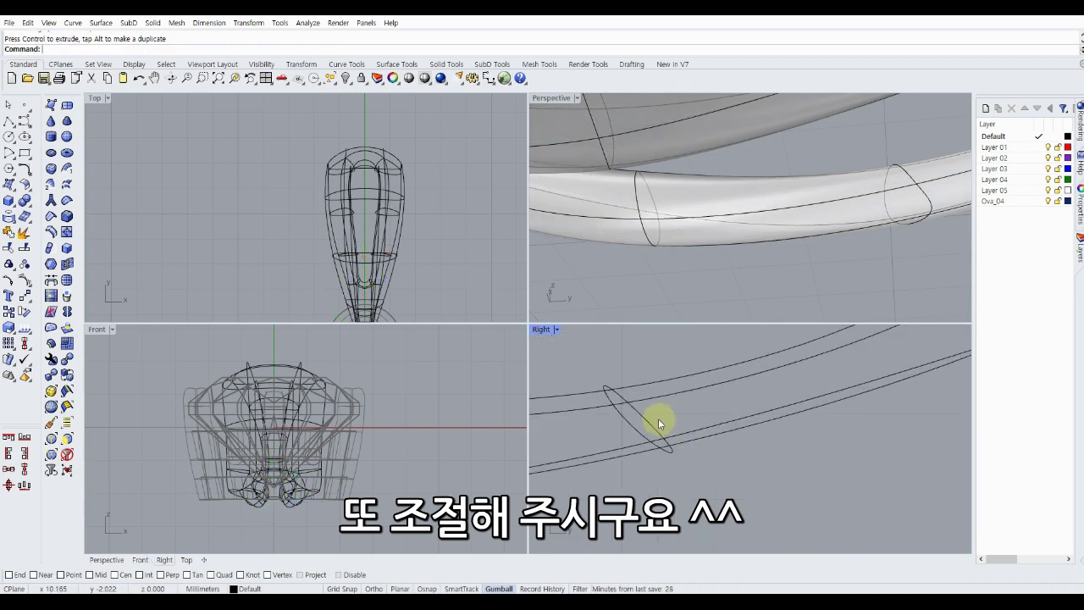
mouse_move(648, 410)
left_mouse_down()
mouse_move(696, 478)
mouse_move(726, 491)
left_mouse_up()
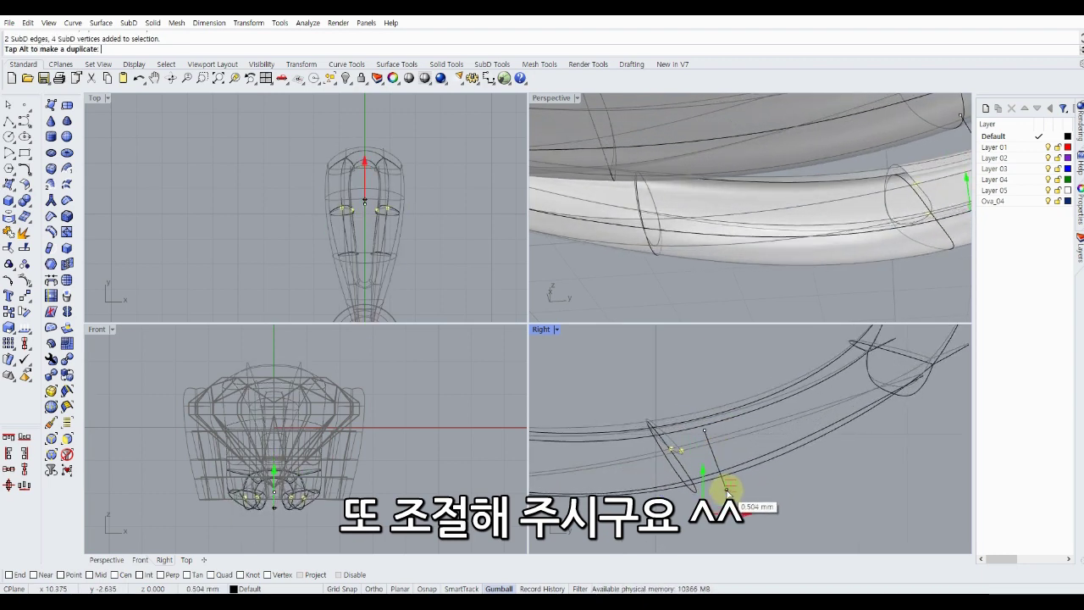
left_click(847, 483)
Reshape the curve near the junction, moving that part about 0.265 mm.
right_click_drag(847, 483, 704, 439)
scroll(705, 440, "up", 3)
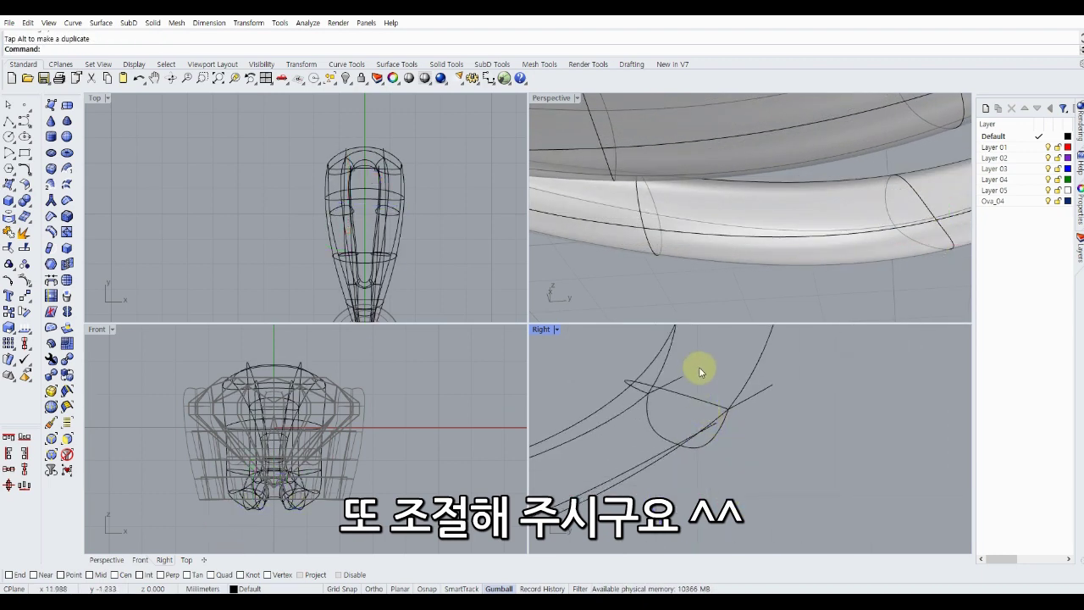
left_click_drag(700, 354, 747, 414)
left_click_drag(716, 454, 749, 426)
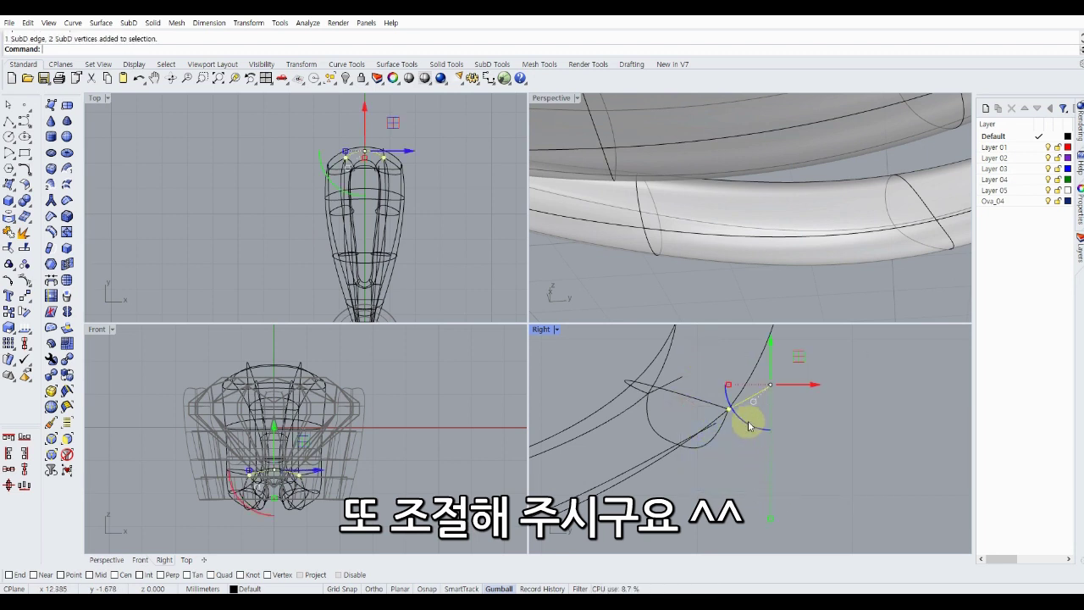
left_click_drag(750, 504, 749, 502)
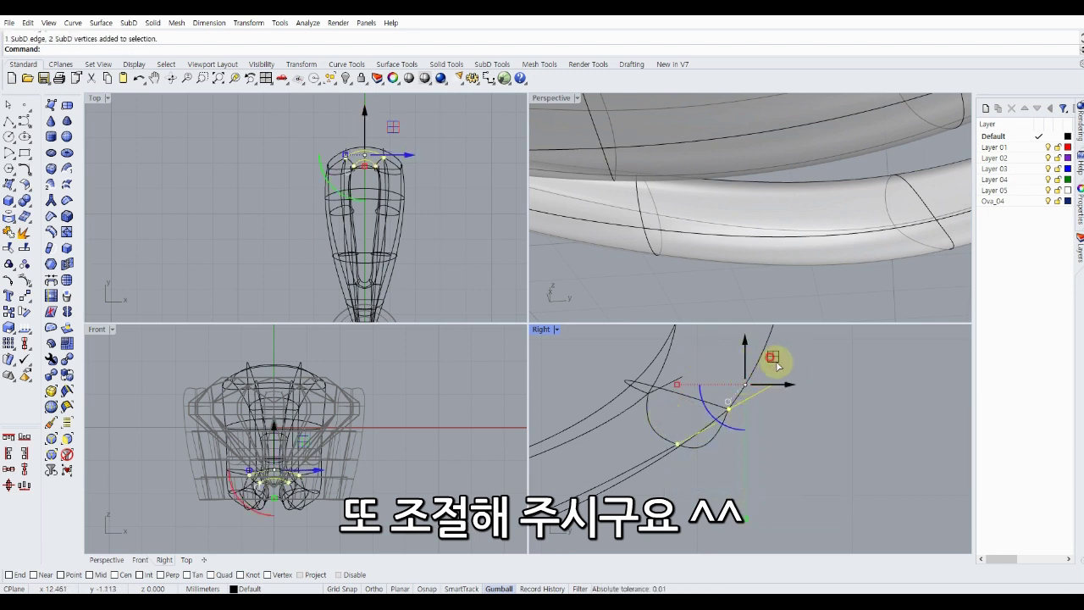
left_click_drag(779, 358, 799, 390)
Shift two single edges on the band, the second by about 0.142 mm.
scroll(792, 419, "down", 3)
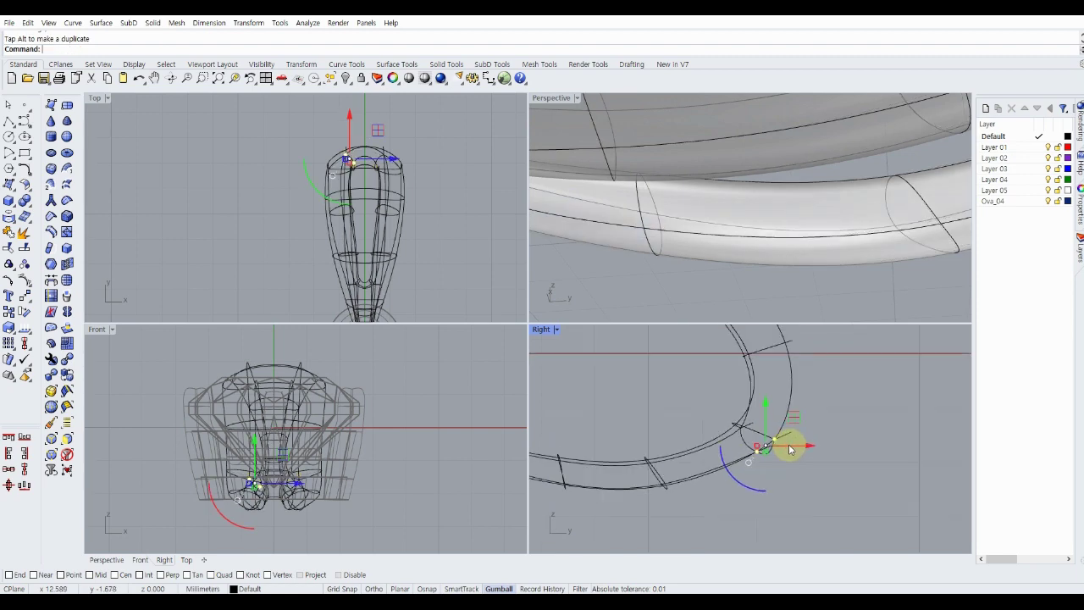
scroll(754, 457, "down", 2)
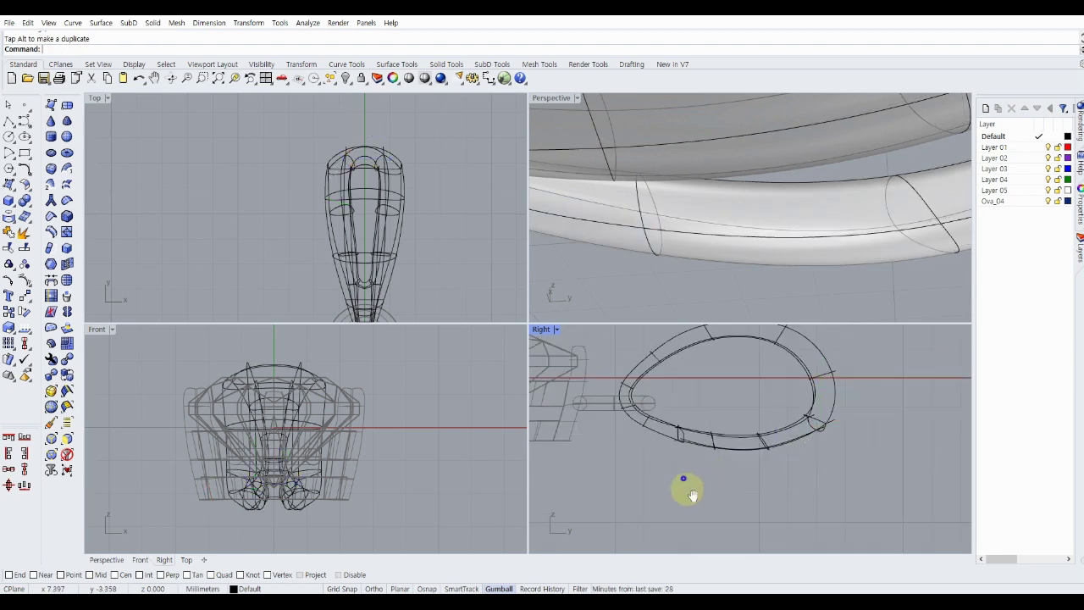
scroll(690, 496, "up", 2)
scroll(685, 465, "up", 2)
scroll(641, 452, "up", 2)
scroll(649, 479, "up", 2)
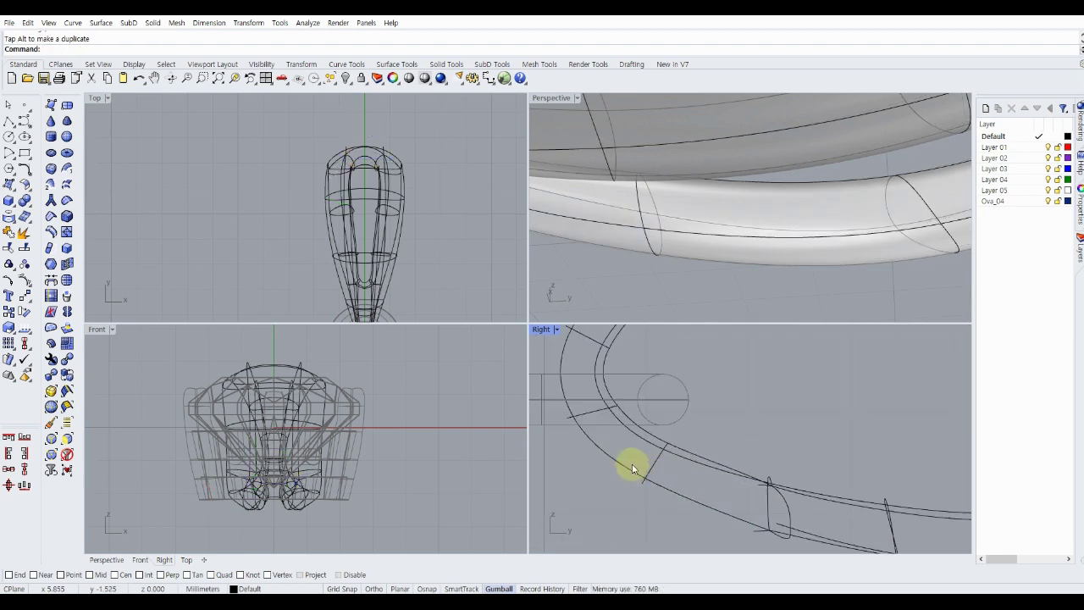
left_click(634, 470)
left_click_drag(676, 460, 673, 466)
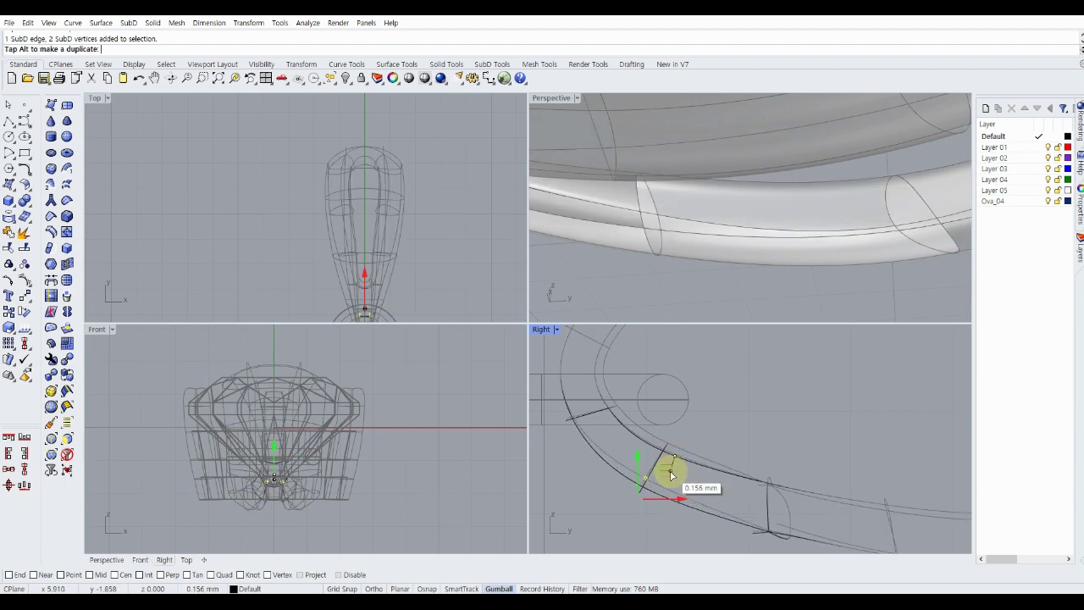
scroll(567, 446, "up", 2)
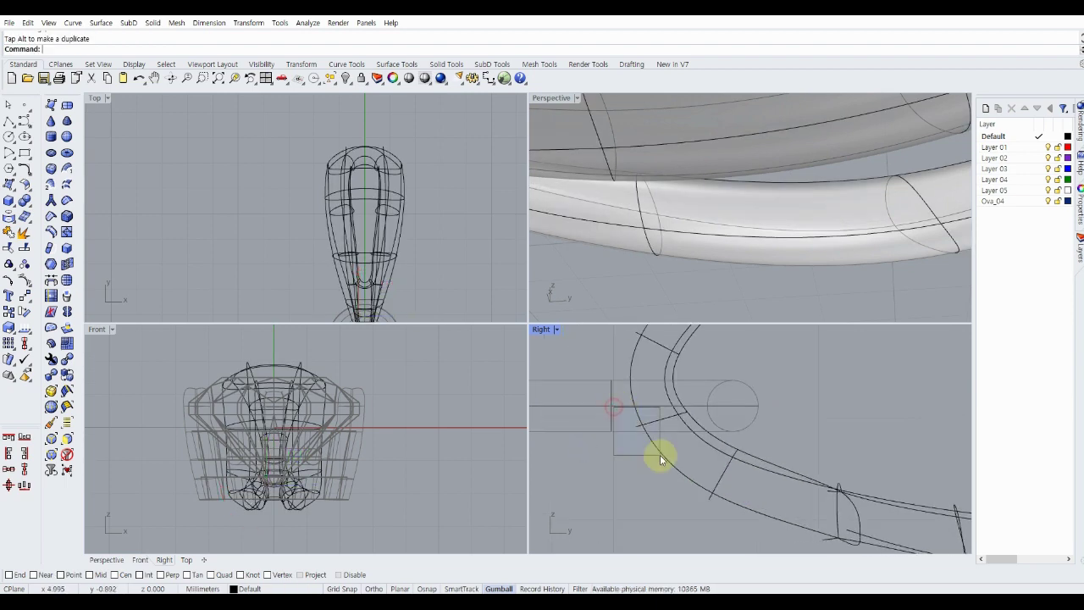
left_click(658, 395)
mouse_move(658, 395)
left_mouse_down()
mouse_move(650, 411)
mouse_move(648, 399)
left_mouse_up()
key("Escape")
Move further band edges, one of them by about 0.387 mm.
scroll(581, 466, "down", 2)
scroll(601, 464, "down", 2)
mouse_move(621, 458)
left_mouse_down()
mouse_move(627, 415)
mouse_move(674, 401)
mouse_move(663, 426)
mouse_move(669, 415)
left_mouse_up()
left_click(634, 375)
scroll(673, 424, "up", 2)
scroll(694, 387, "down", 2)
scroll(625, 378, "down", 2)
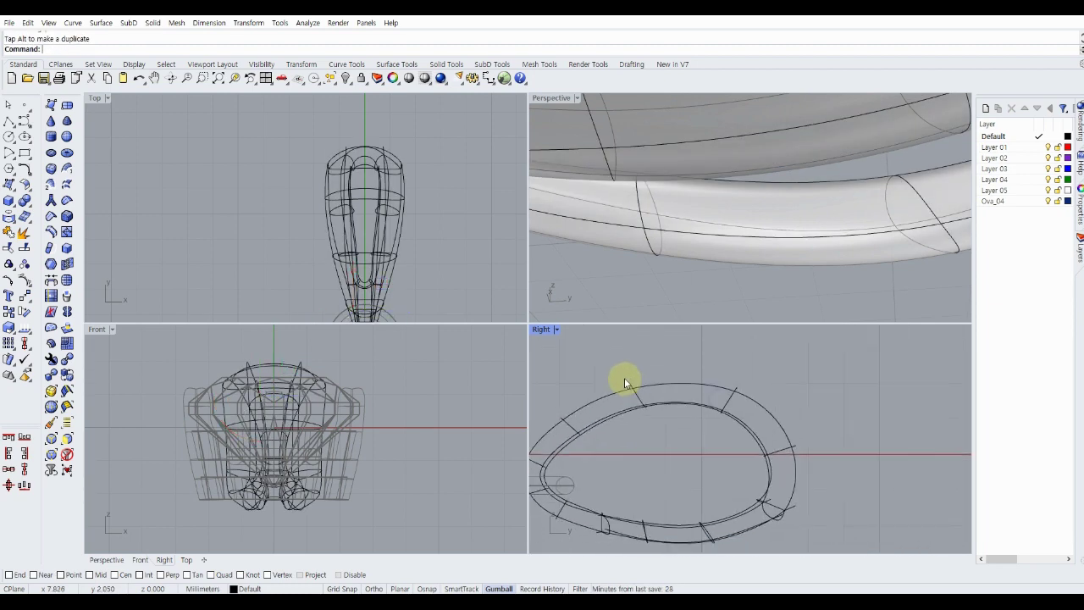
left_click_drag(800, 460, 844, 421)
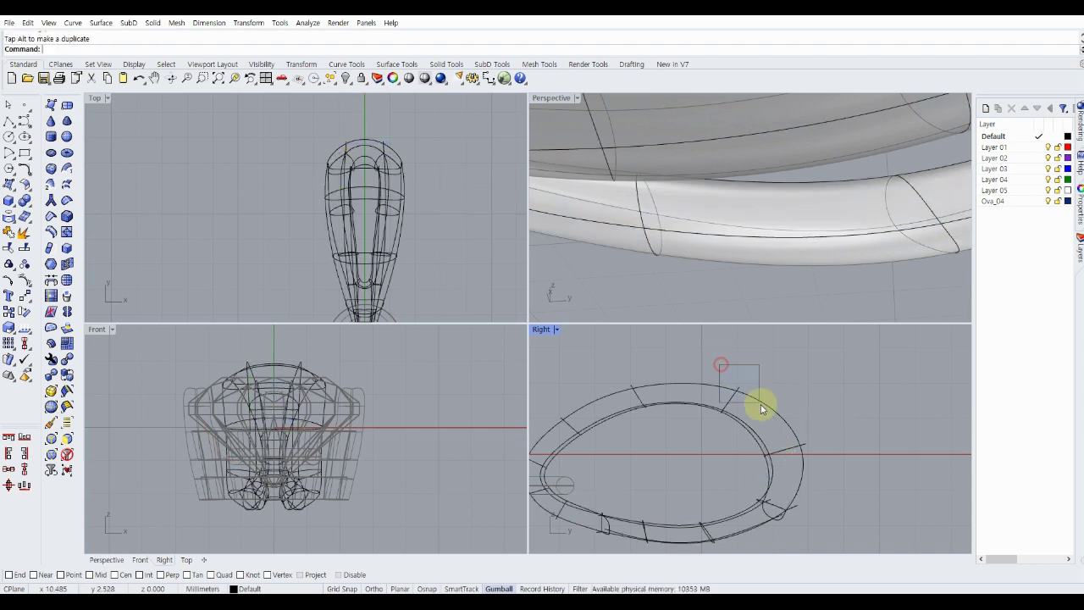
left_click_drag(762, 404, 754, 394)
Nudge an edge of the ring loop about 0.16 mm.
scroll(752, 403, "up", 2)
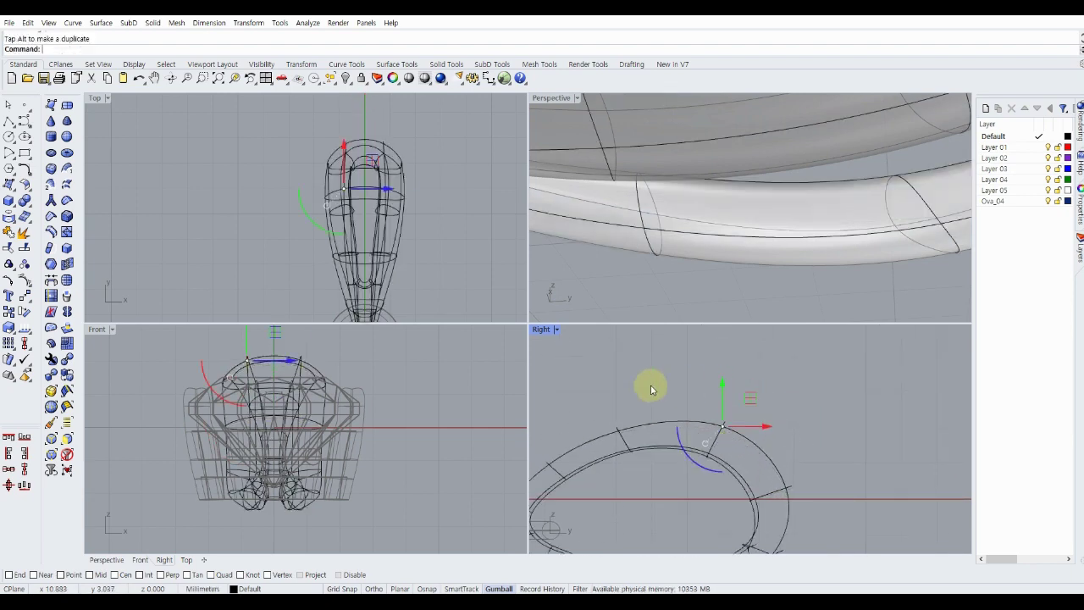
mouse_move(599, 412)
left_mouse_down()
mouse_move(645, 412)
mouse_move(641, 392)
left_mouse_up()
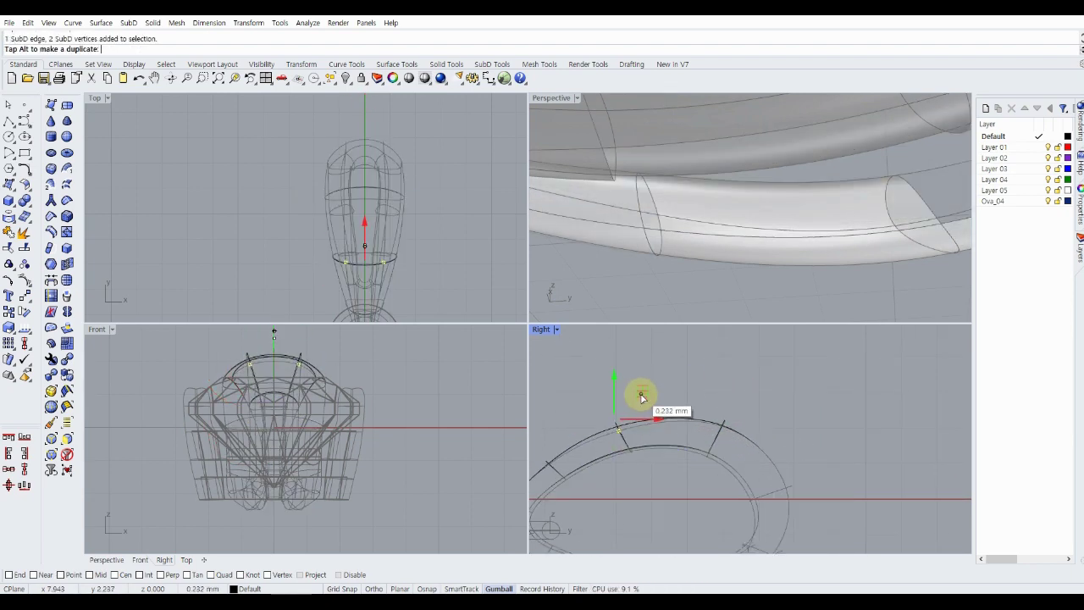
key("Escape")
scroll(612, 415, "down", 2)
left_click_drag(636, 445, 636, 444)
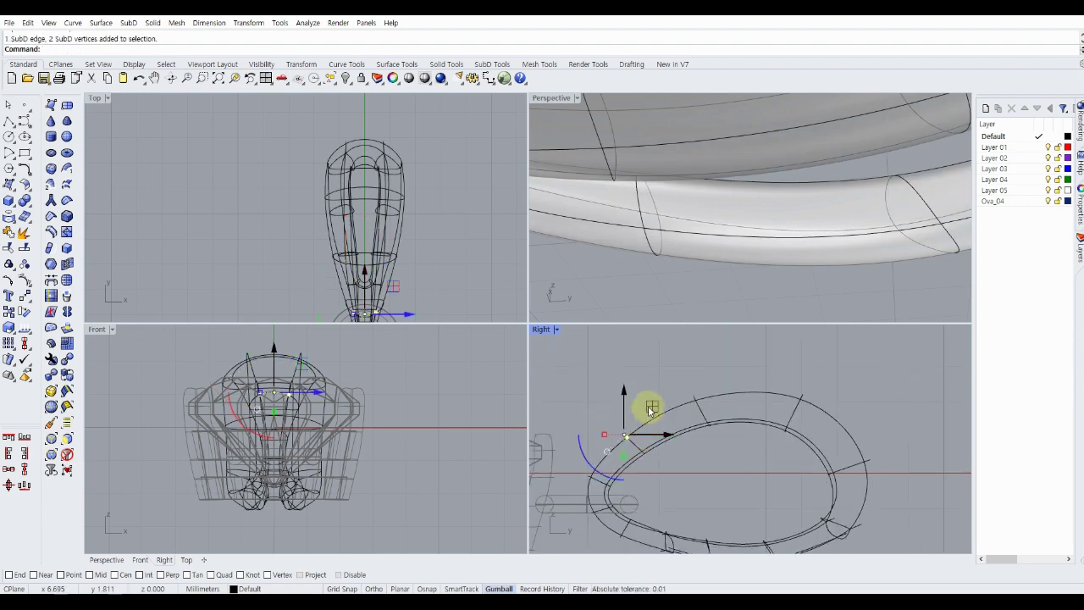
left_click_drag(648, 406, 636, 414)
scroll(749, 483, "down", 1)
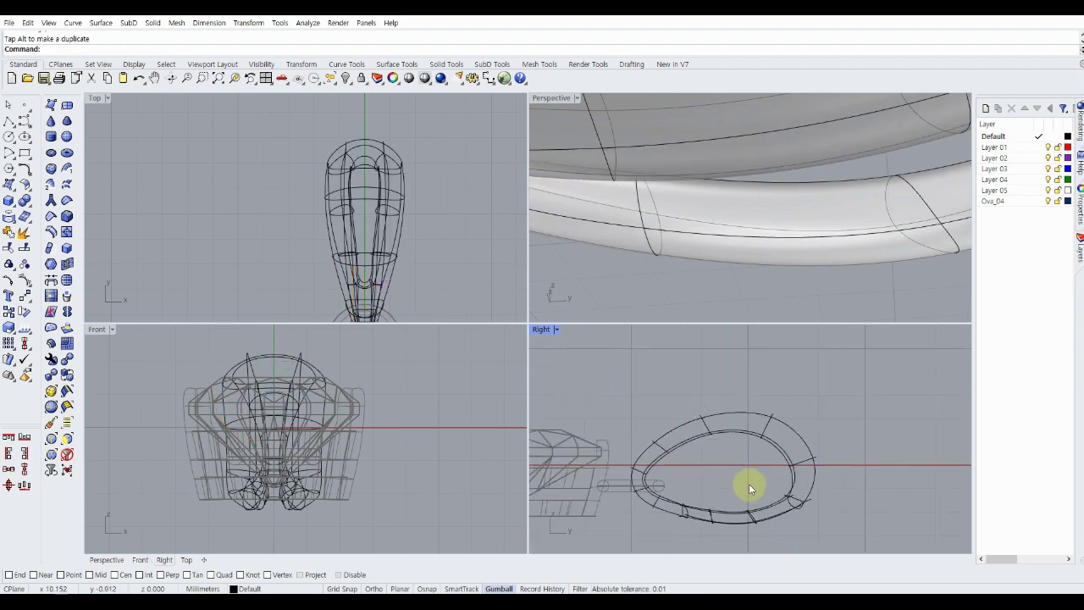
scroll(687, 445, "up", 2)
scroll(688, 436, "up", 2)
Nudge a group of three edges, then more edges along the loop.
mouse_move(690, 436)
left_mouse_down()
mouse_move(727, 469)
mouse_move(710, 424)
mouse_move(685, 418)
left_mouse_up()
scroll(707, 440, "up", 1)
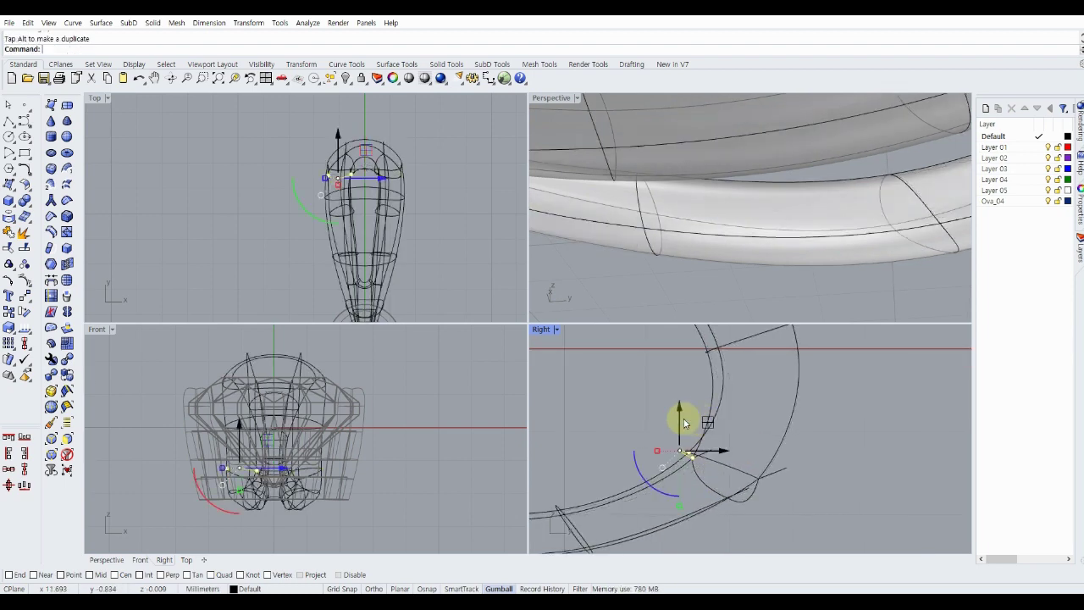
scroll(685, 419, "down", 2)
scroll(685, 419, "down", 1)
key("Escape")
scroll(685, 420, "up", 2)
left_click(716, 447)
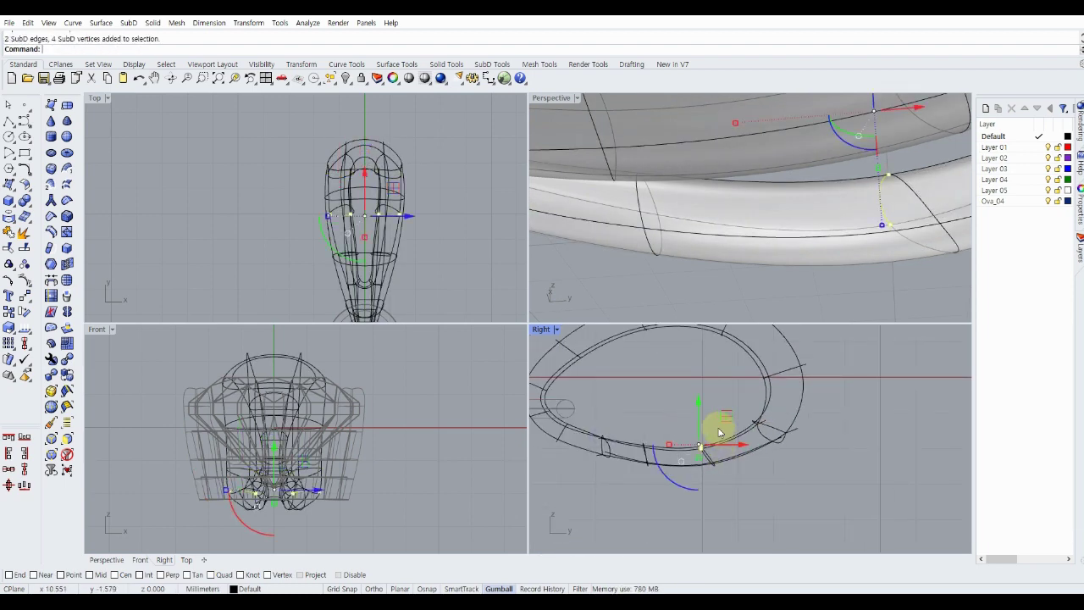
left_click_drag(726, 419, 721, 416)
left_click(642, 423)
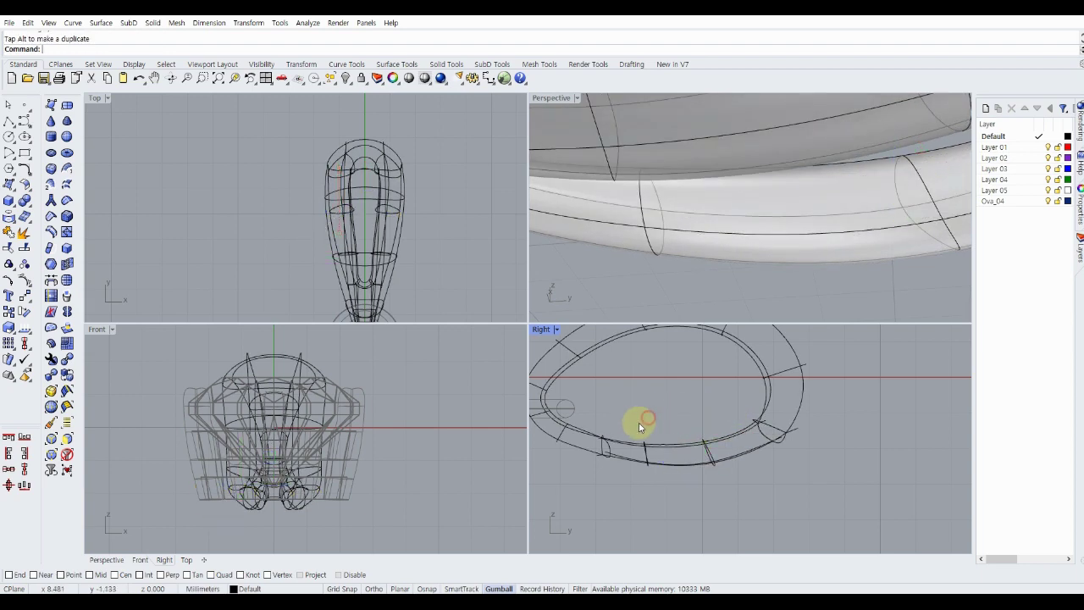
Smooth the loop's lower side by nudging its bottom edges about 0.069 mm.
left_click(653, 458)
mouse_move(652, 415)
left_mouse_down()
mouse_move(672, 412)
mouse_move(653, 412)
left_mouse_up()
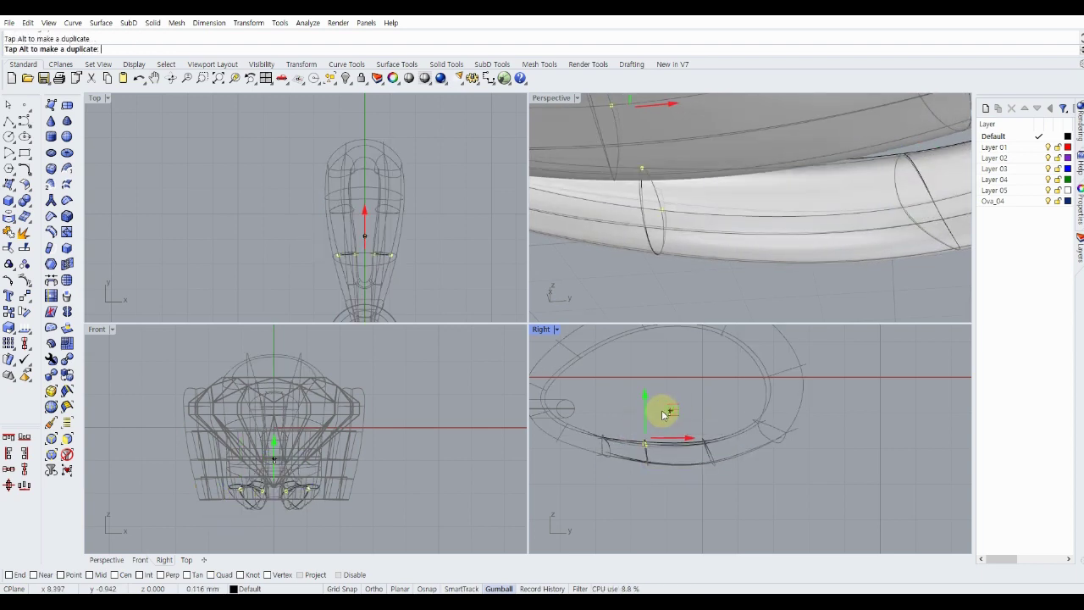
left_click(594, 418)
left_click_drag(618, 447, 658, 411)
left_click(588, 458)
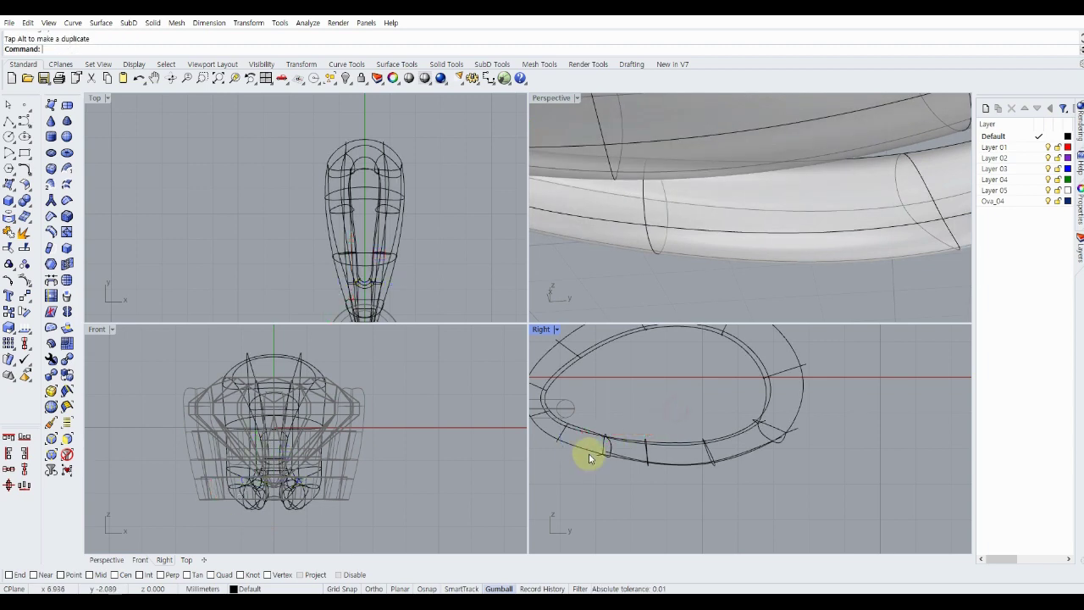
scroll(589, 450, "up", 3)
left_click_drag(594, 435, 668, 474)
left_click_drag(649, 423, 643, 430)
left_click(675, 380)
scroll(750, 206, "down", 5)
Orbit Perspective to look up at the bail and apply reflect symmetry to the pendant.
scroll(728, 197, "down", 3)
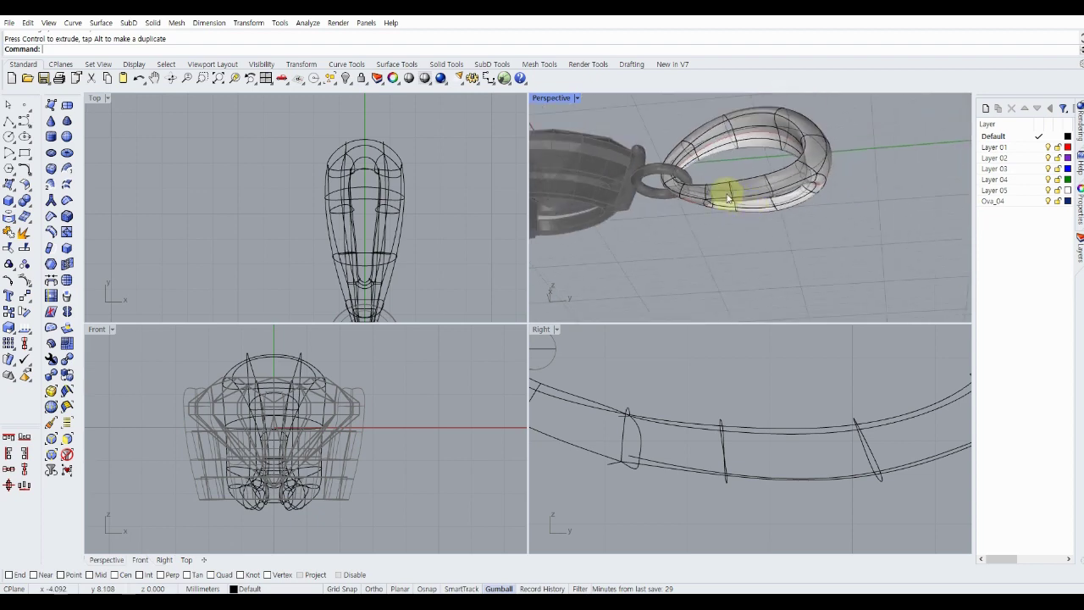
mouse_move(727, 197)
right_mouse_down()
mouse_move(740, 191)
mouse_move(808, 274)
mouse_move(787, 181)
mouse_move(815, 260)
mouse_move(721, 219)
mouse_move(794, 229)
mouse_move(789, 166)
mouse_move(749, 174)
right_mouse_up()
left_click(66, 310)
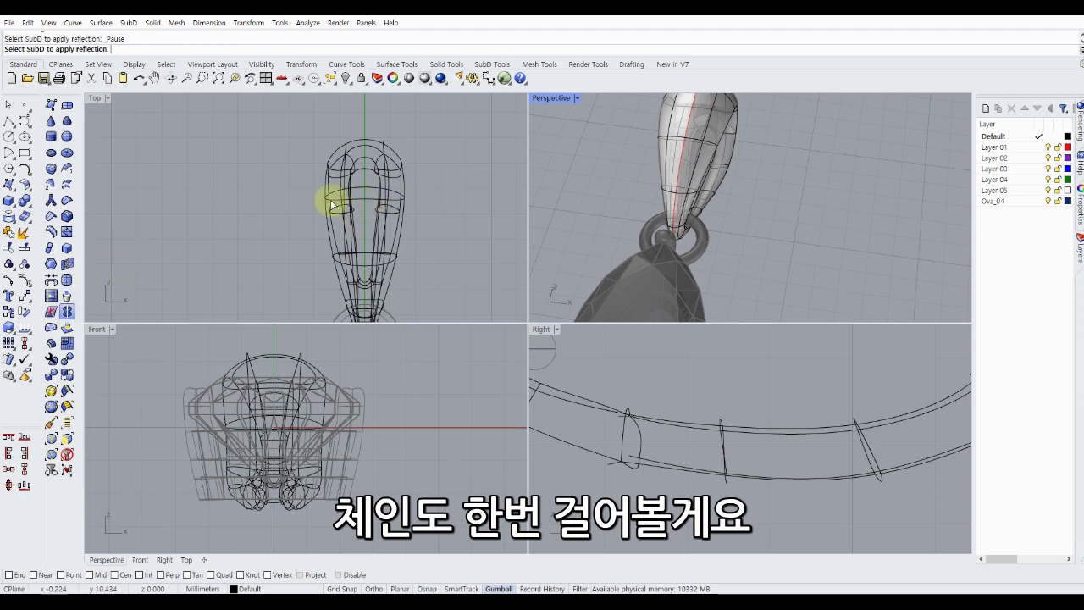
left_click(329, 201)
right_click(249, 205)
Draw an eight-point U-shaped chain curve around the pendant in the Top view.
scroll(254, 203, "down", 5)
scroll(254, 206, "down", 2)
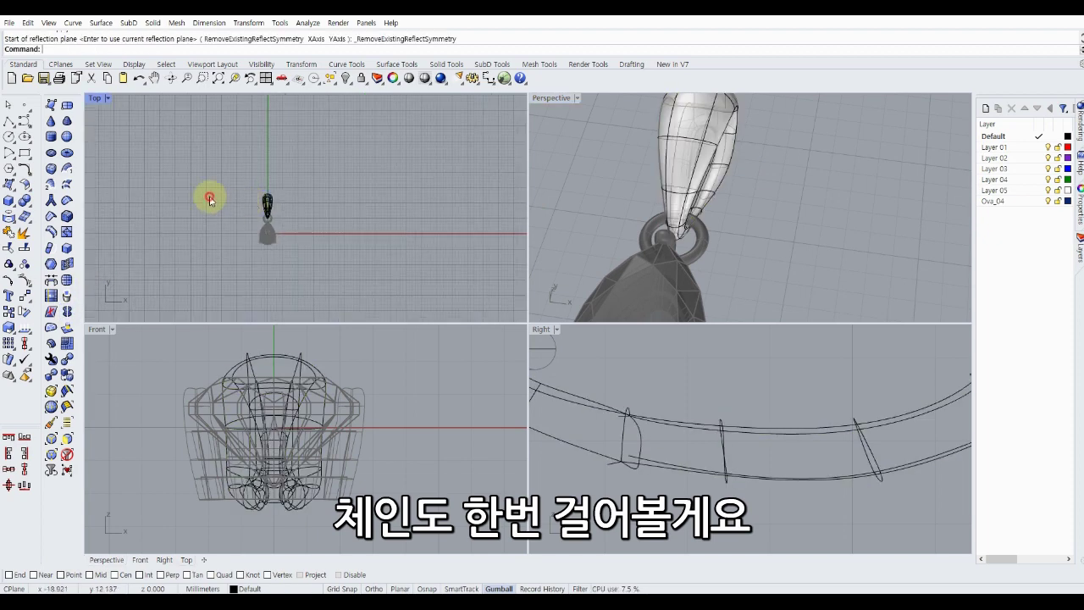
scroll(211, 200, "down", 2)
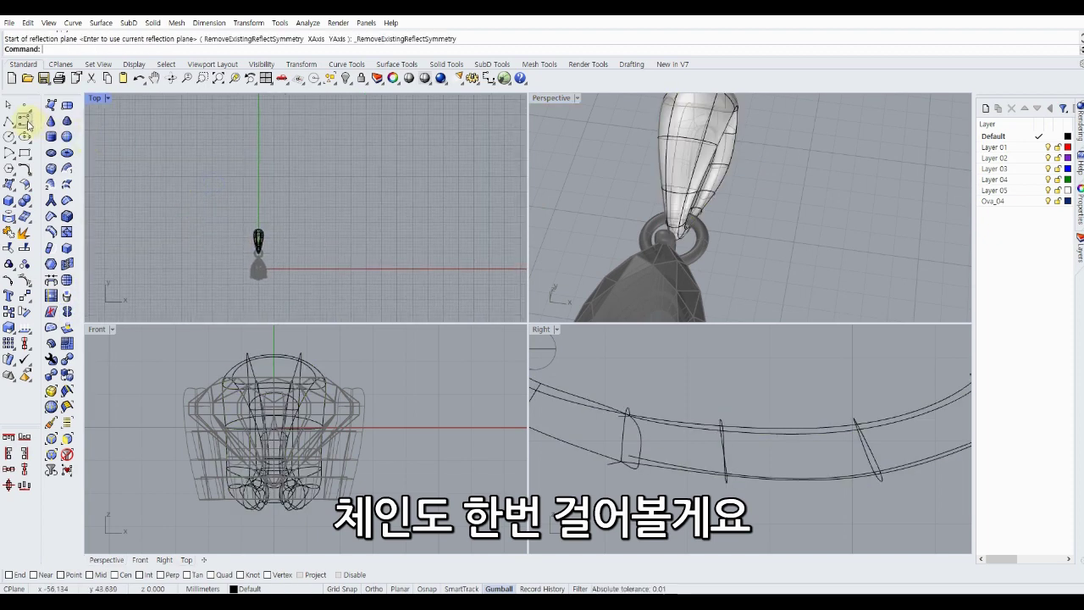
left_click(26, 124)
left_click(212, 110)
left_click(236, 187)
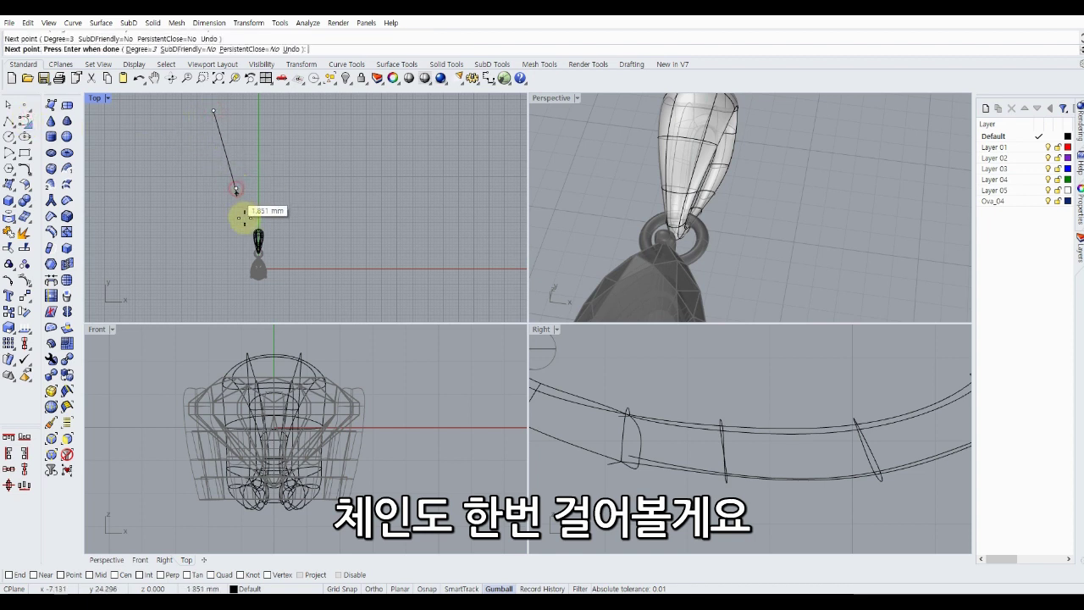
left_click(246, 234)
left_click(266, 238)
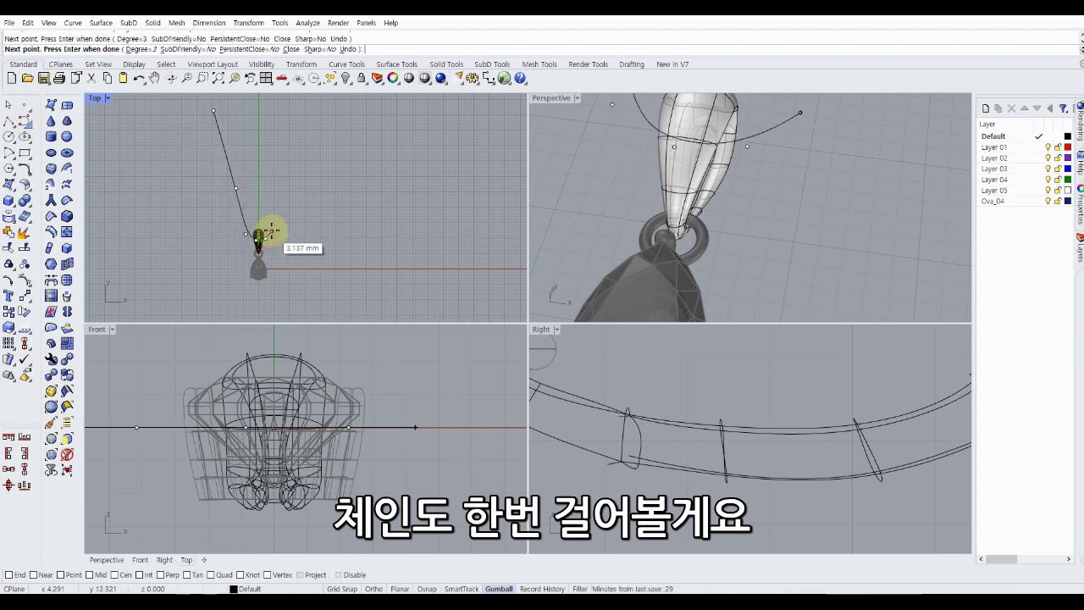
left_click(272, 229)
left_click(279, 180)
left_click(293, 127)
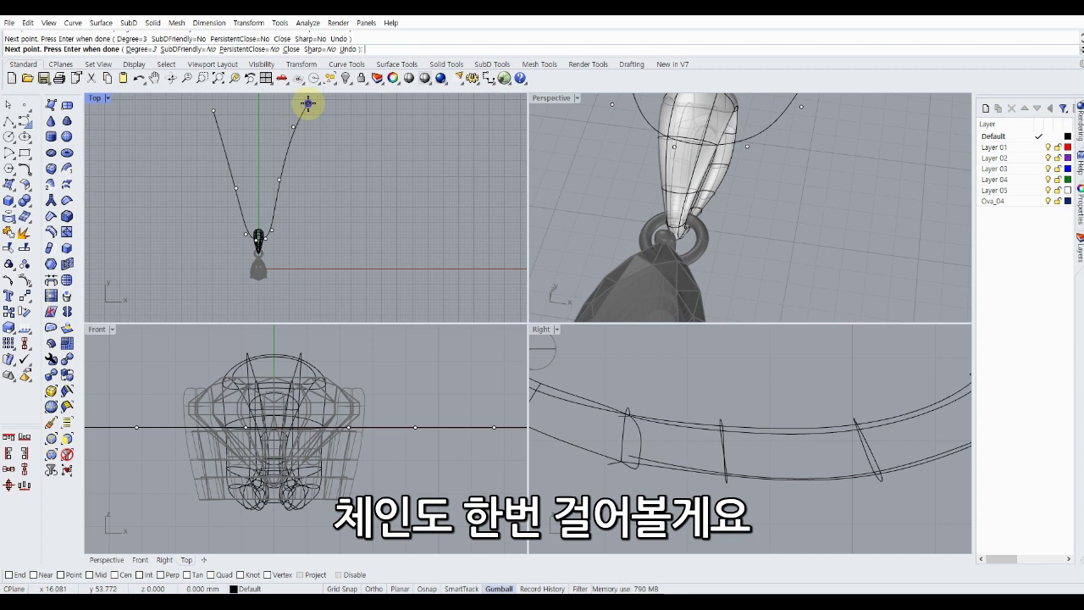
left_click(307, 103)
key("Return")
key("Escape")
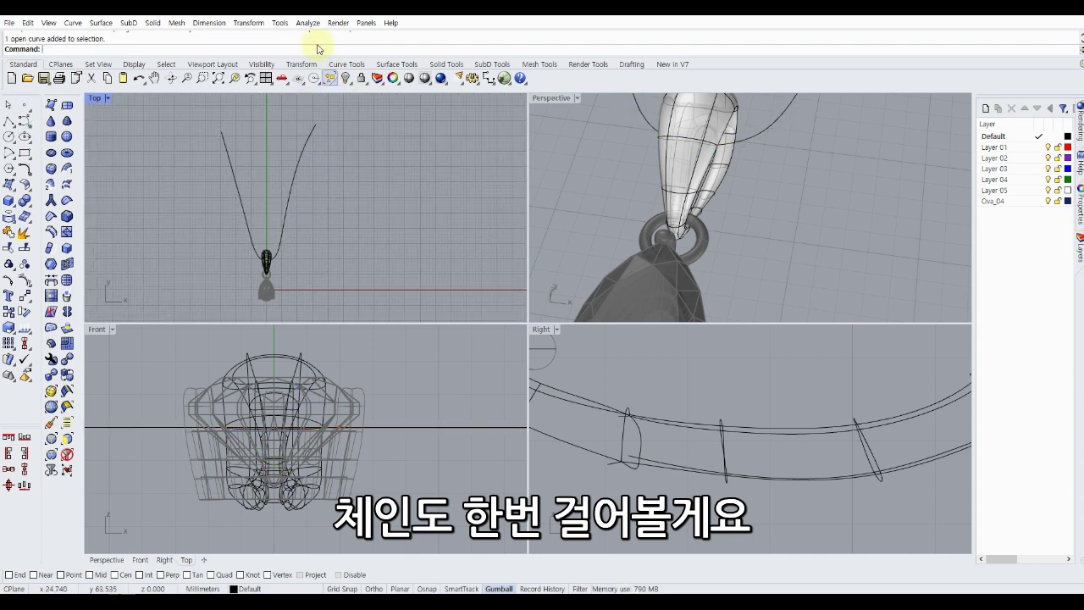
Measure the chain curve's length with Analyze > Length: 93.942 mm.
left_click(309, 23)
left_click(332, 124)
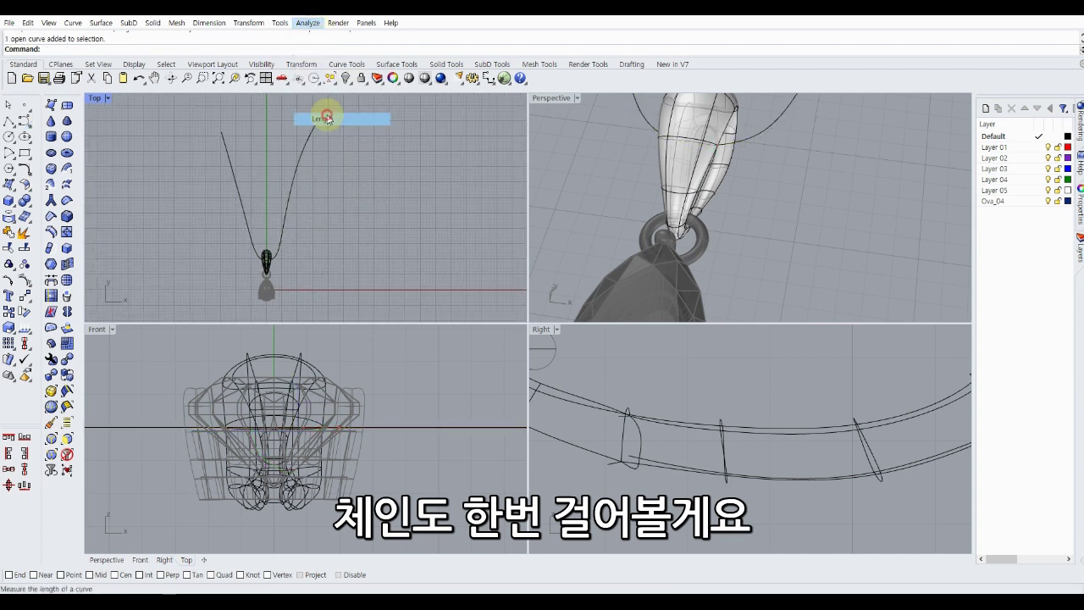
left_click(236, 178)
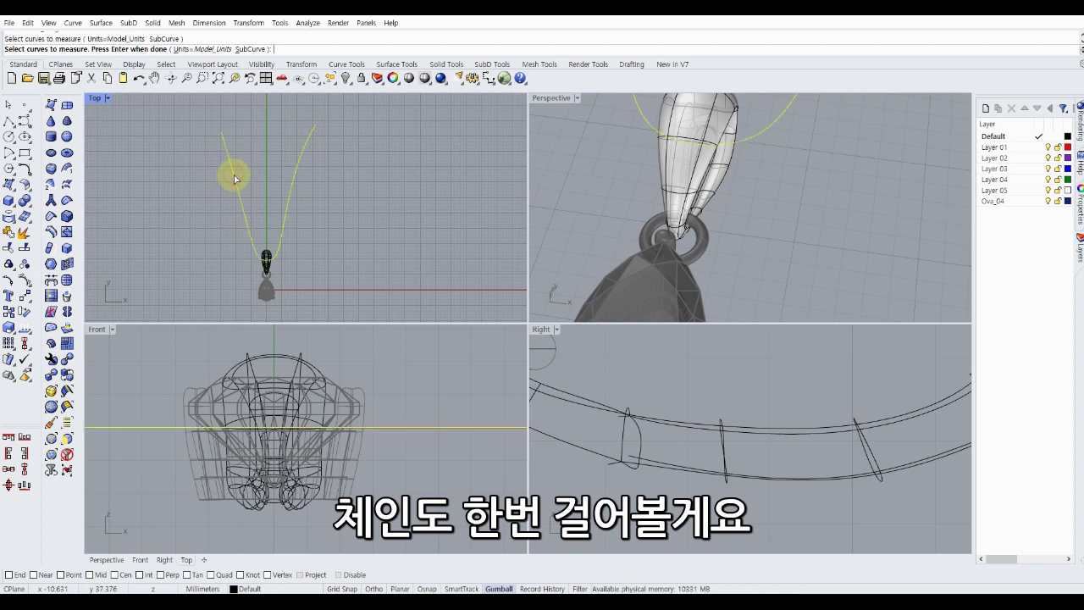
key("Return")
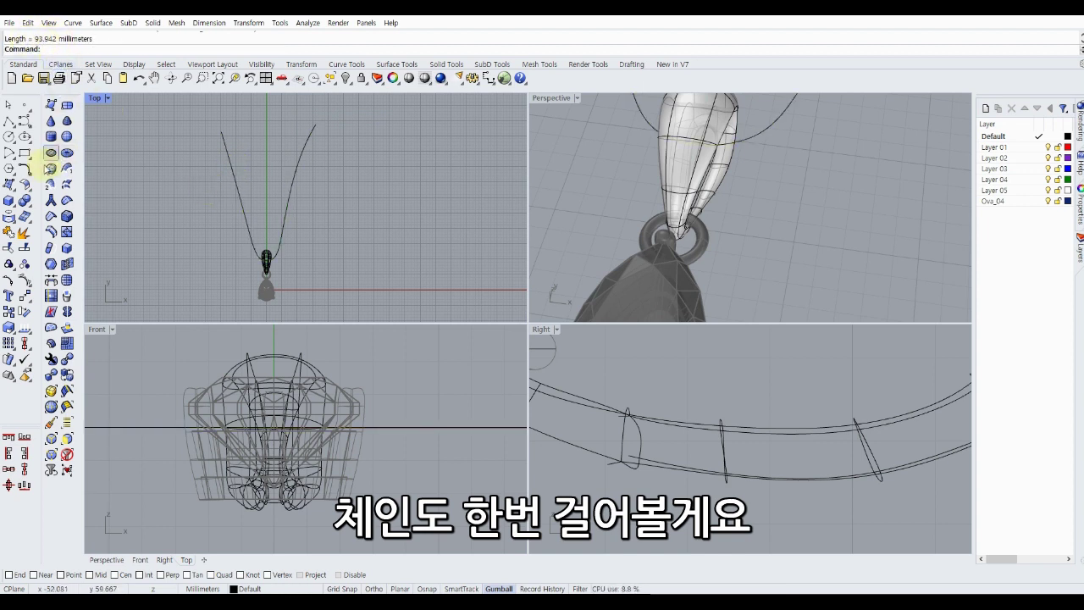
Draw a straight 93.942 mm polyline sideways from the pendant's centre line.
left_click(9, 120)
scroll(271, 213, "up", 4)
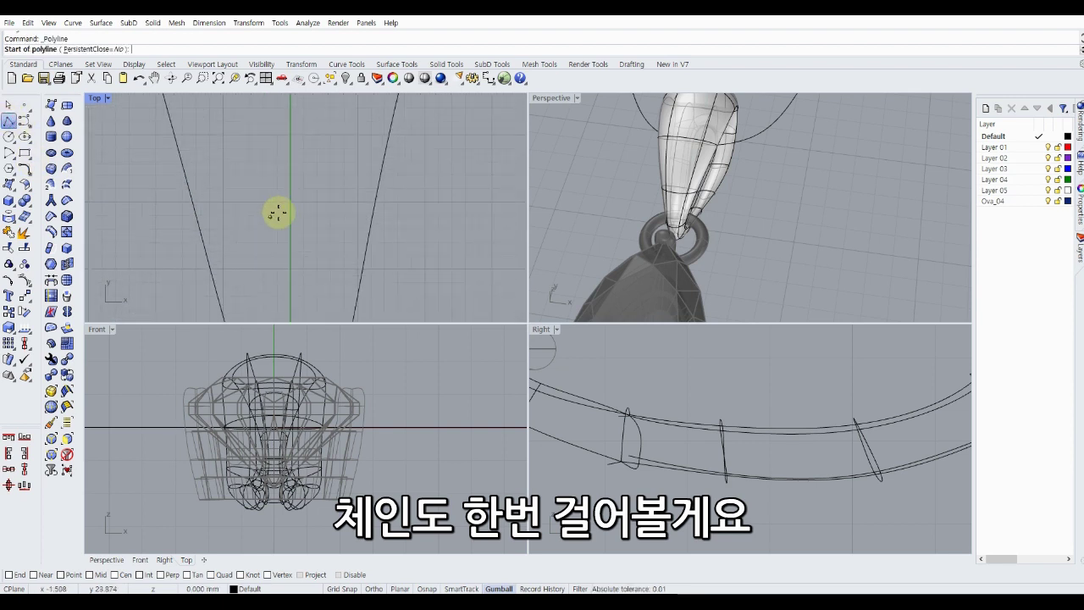
left_click(291, 202)
type("93.94")
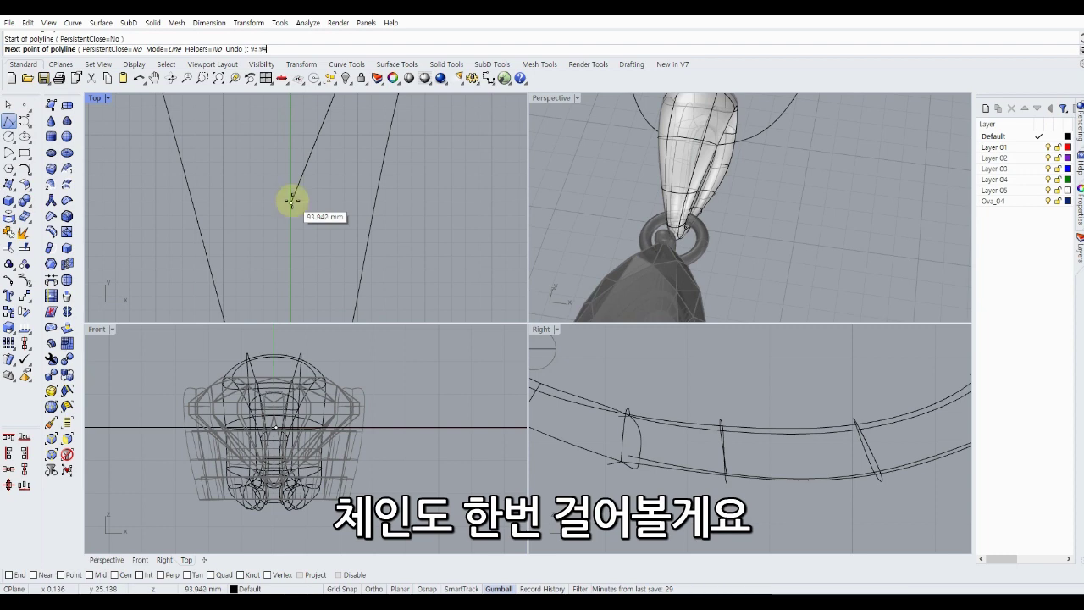
type("2")
key("Return")
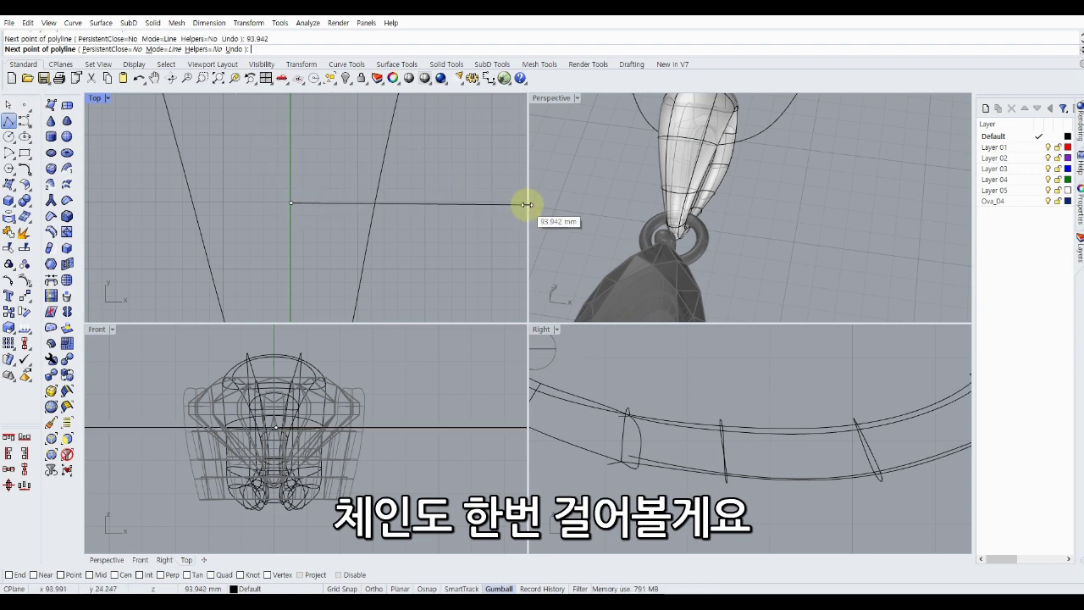
left_click(512, 203)
key("Return")
scroll(513, 203, "down", 3)
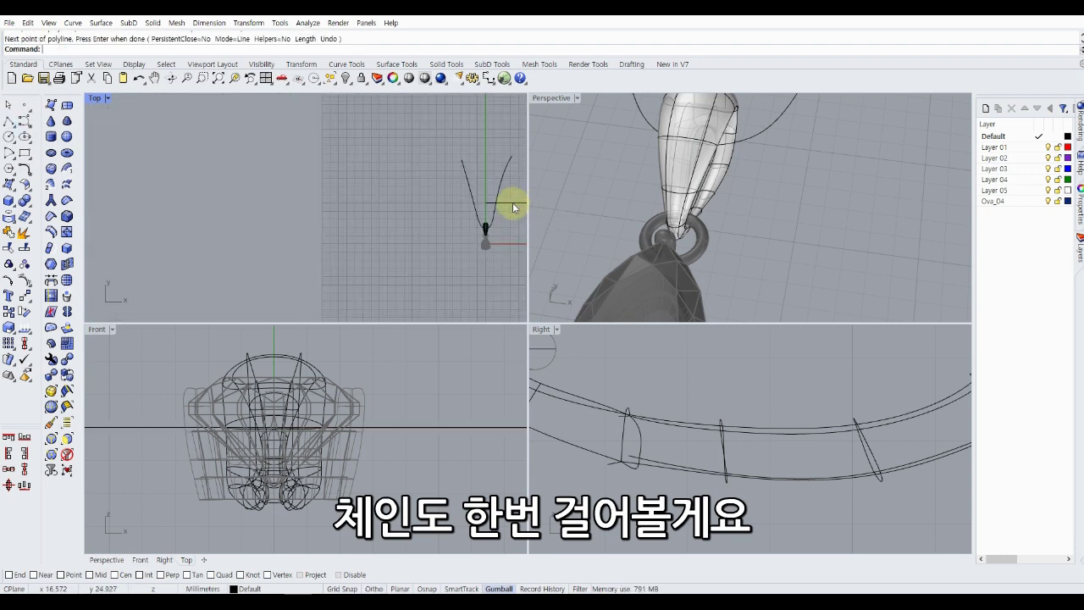
scroll(243, 231, "up", 2)
scroll(242, 234, "up", 2)
scroll(243, 212, "up", 3)
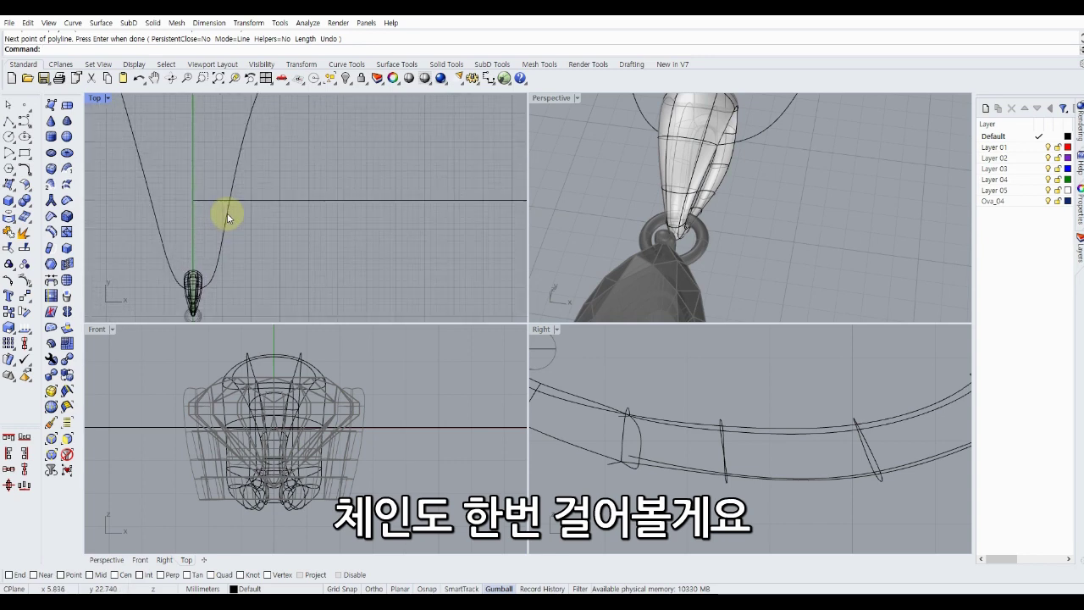
scroll(227, 213, "up", 2)
left_click(16, 209)
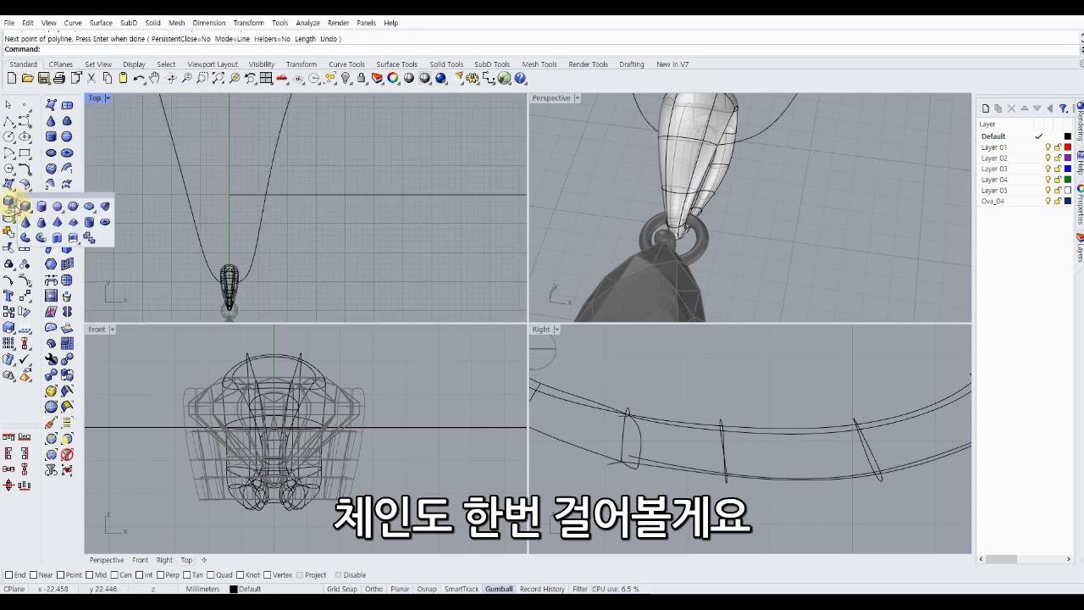
Create a torus ring link in Top view and stretch it into an oval.
left_click(105, 222)
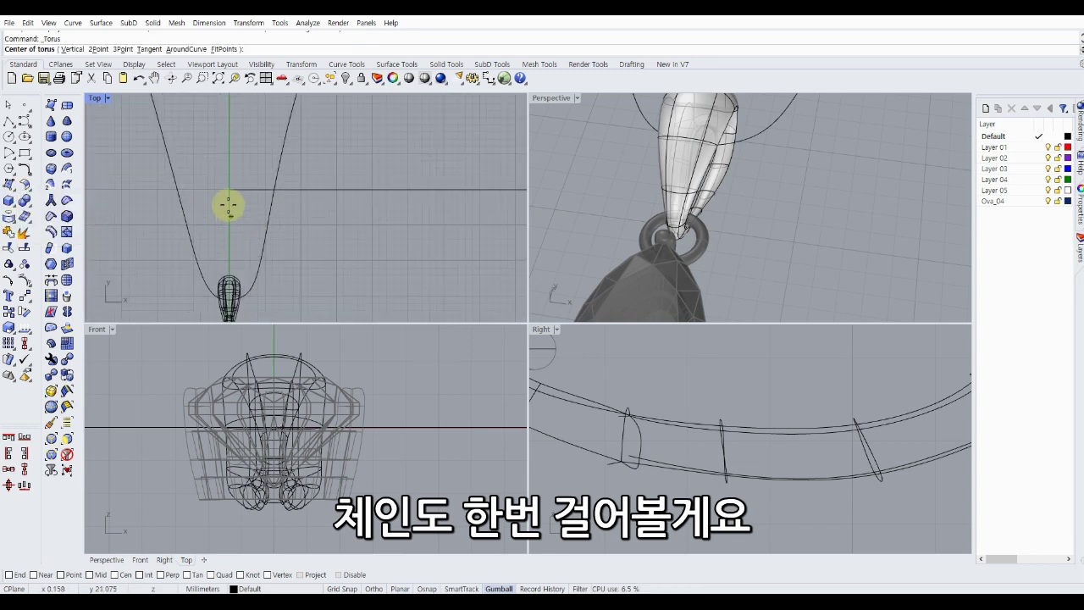
scroll(229, 206, "up", 3)
scroll(235, 181, "up", 3)
right_click_drag(236, 188, 235, 221)
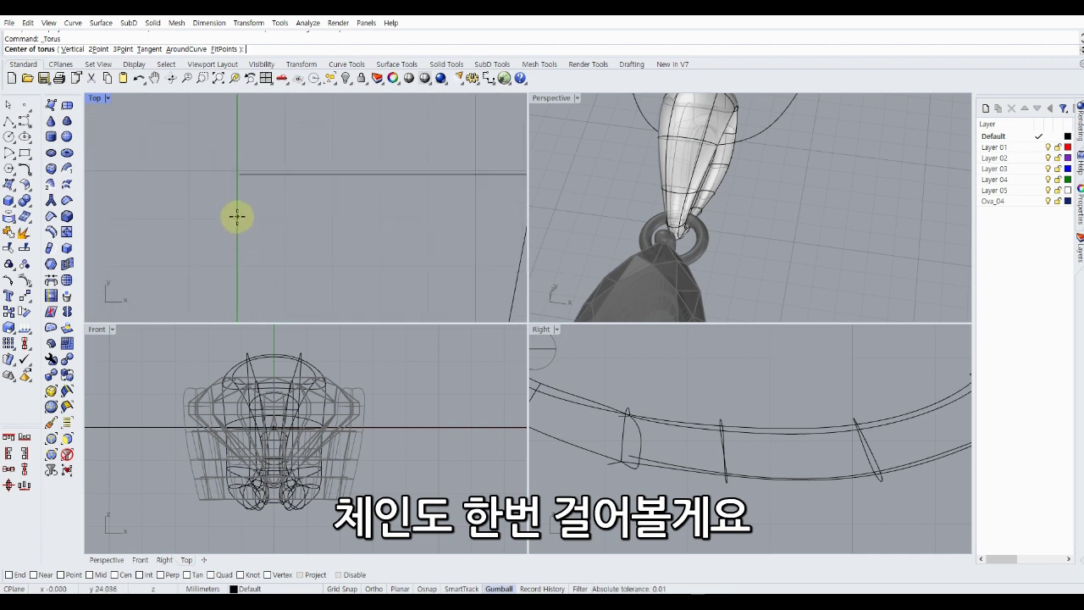
left_click(237, 218)
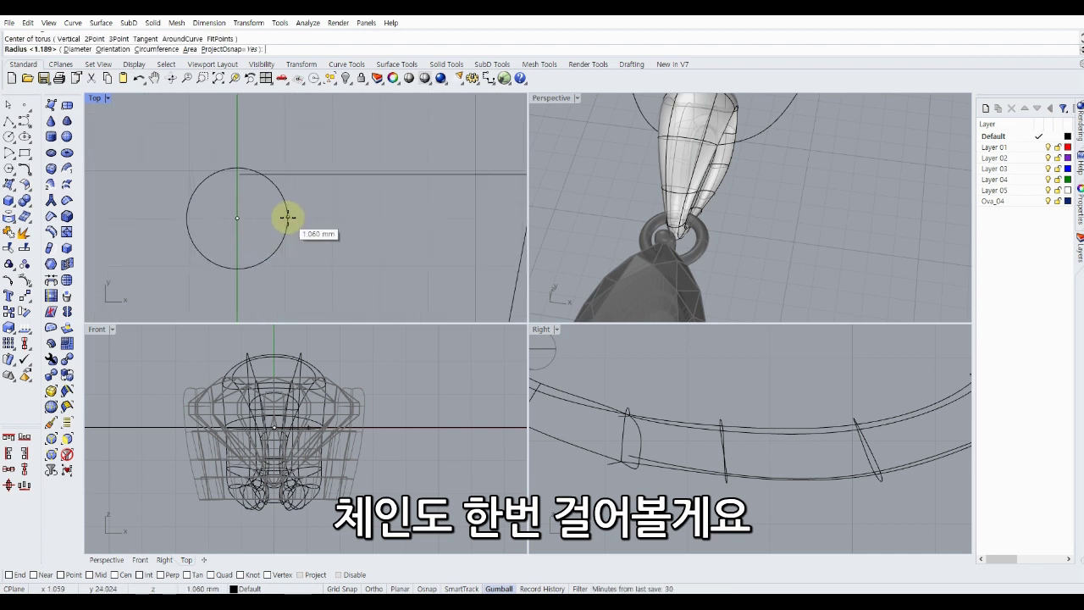
left_click(284, 216)
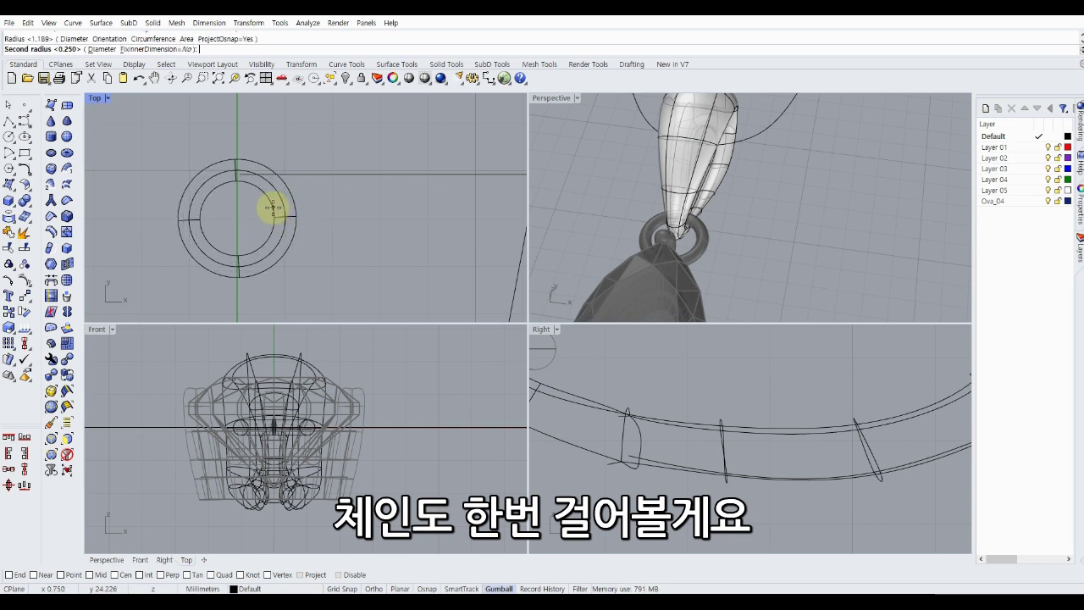
left_click(272, 208)
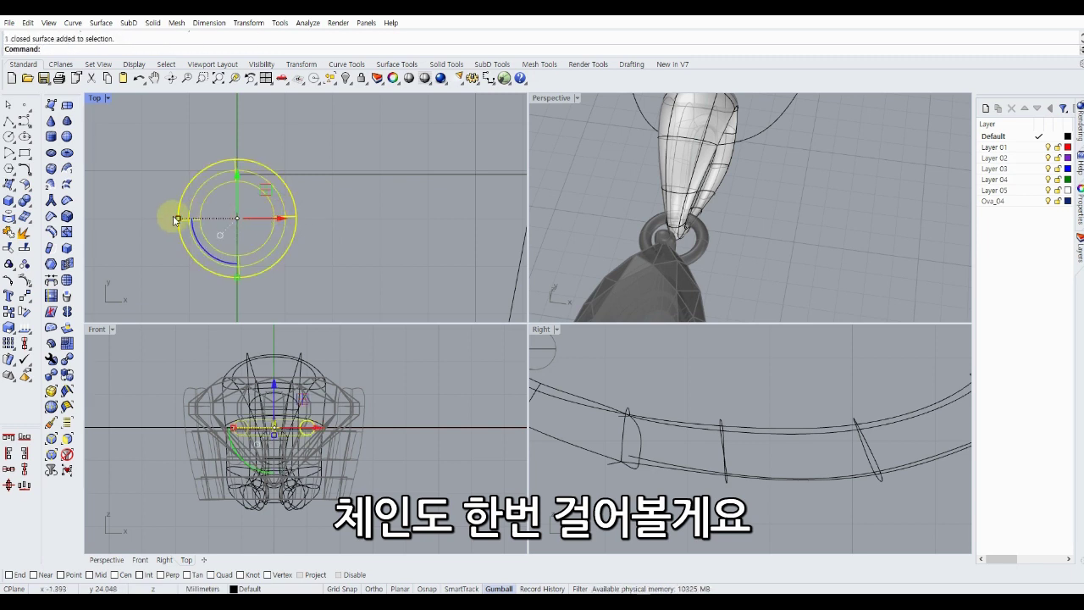
mouse_move(177, 221)
left_mouse_down()
mouse_move(155, 227)
mouse_move(189, 219)
left_mouse_up()
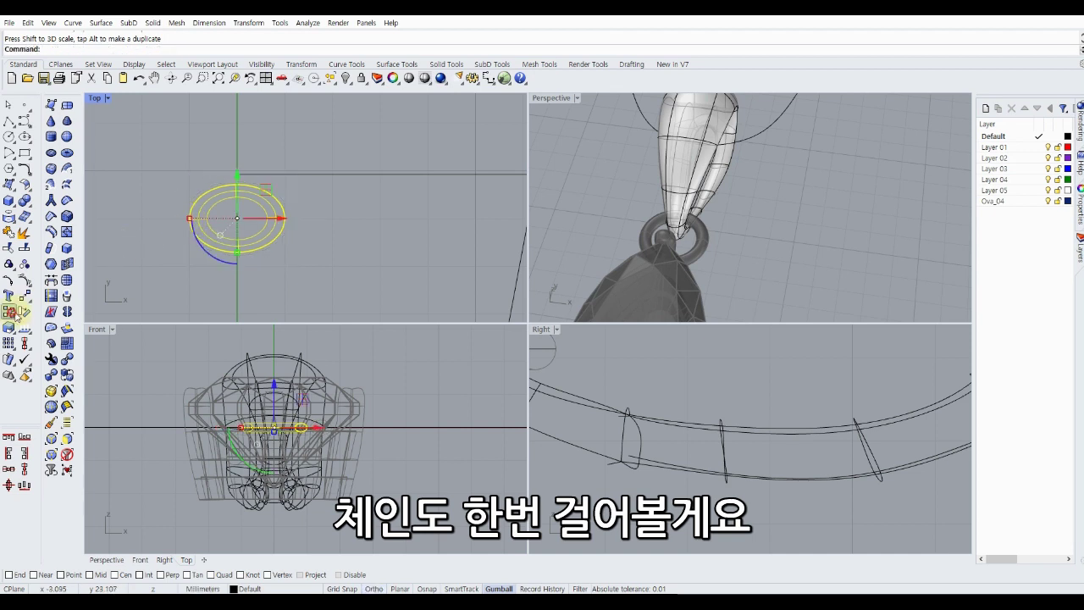
Copy the oval link to the right of the first one.
left_click(17, 315)
left_click(280, 217)
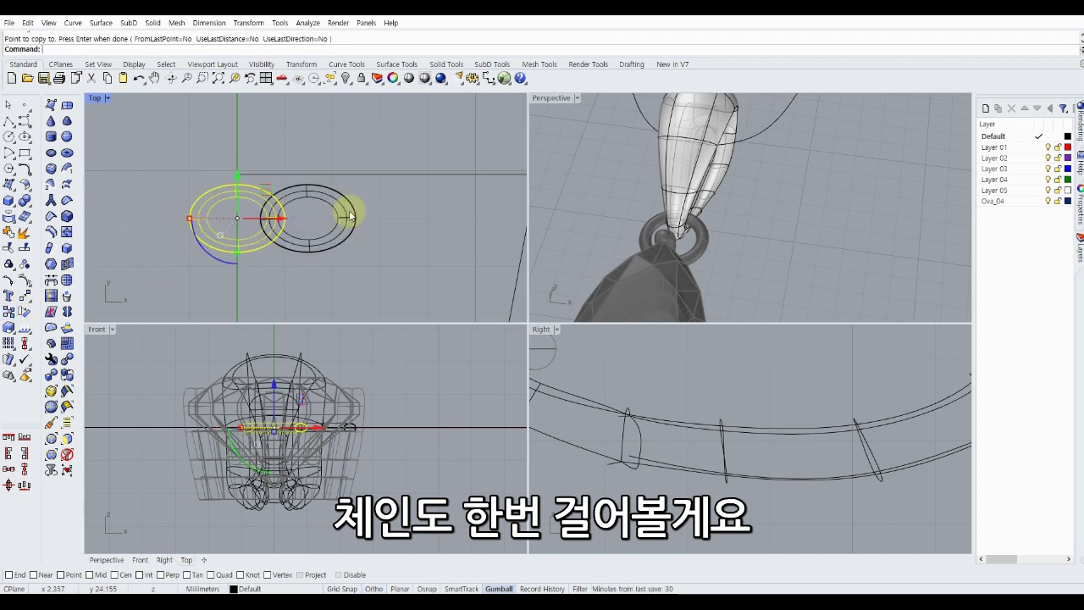
left_click(350, 217)
key("Return")
Rotate the copied link 90° upright in Right view and move it to interlock.
left_click(790, 448)
scroll(781, 447, "down", 5)
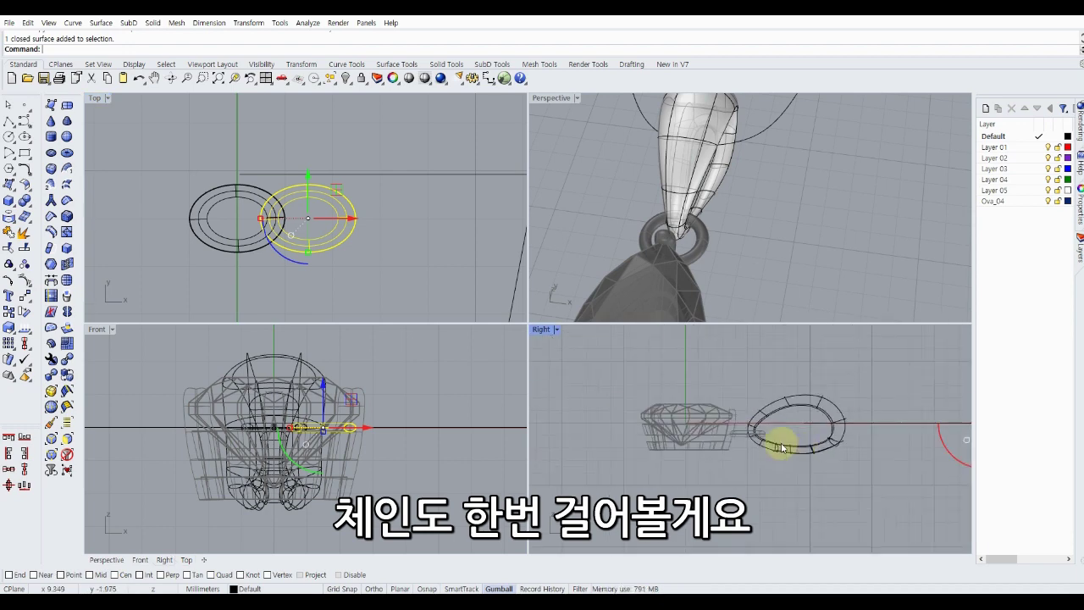
right_click_drag(801, 445, 611, 439)
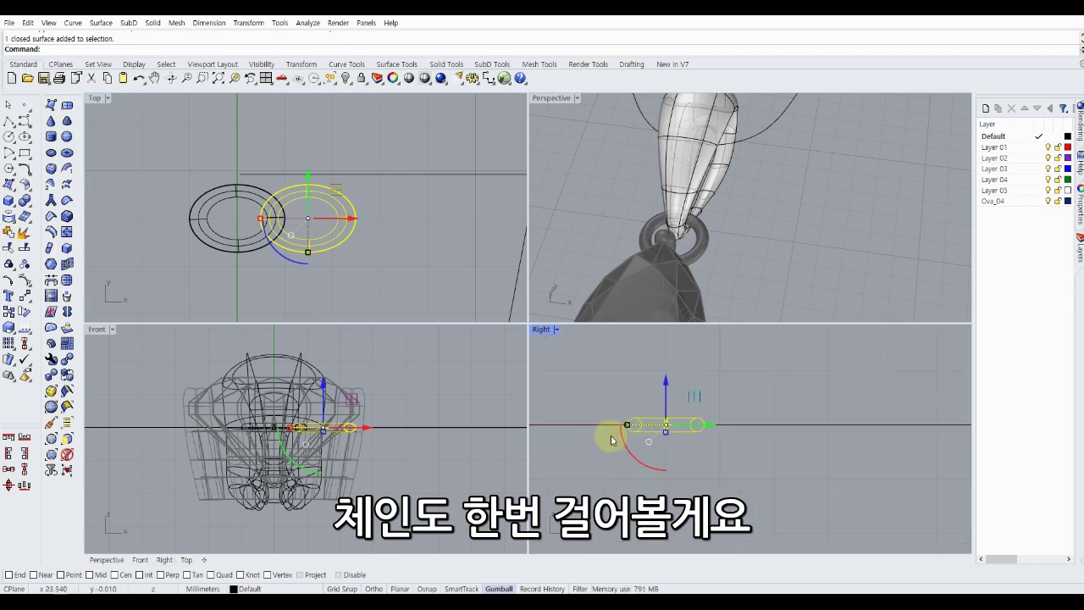
left_click_drag(617, 446, 406, 272)
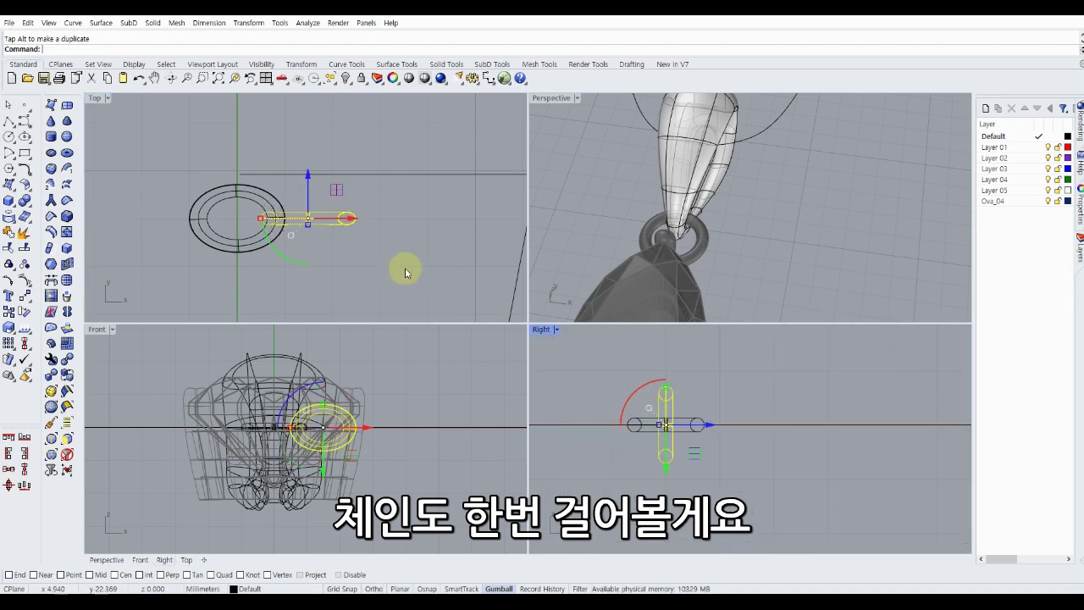
scroll(337, 209, "up", 3)
left_click_drag(314, 194, 303, 199)
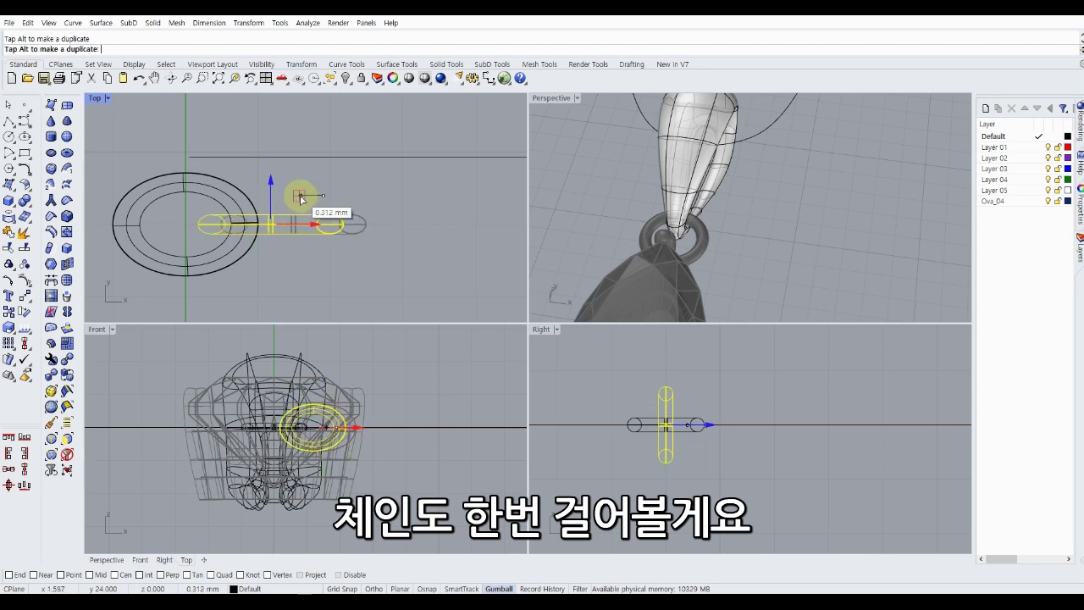
Copy the interlocking link pair along a straight horizontal line with Ortho on.
left_click(325, 176)
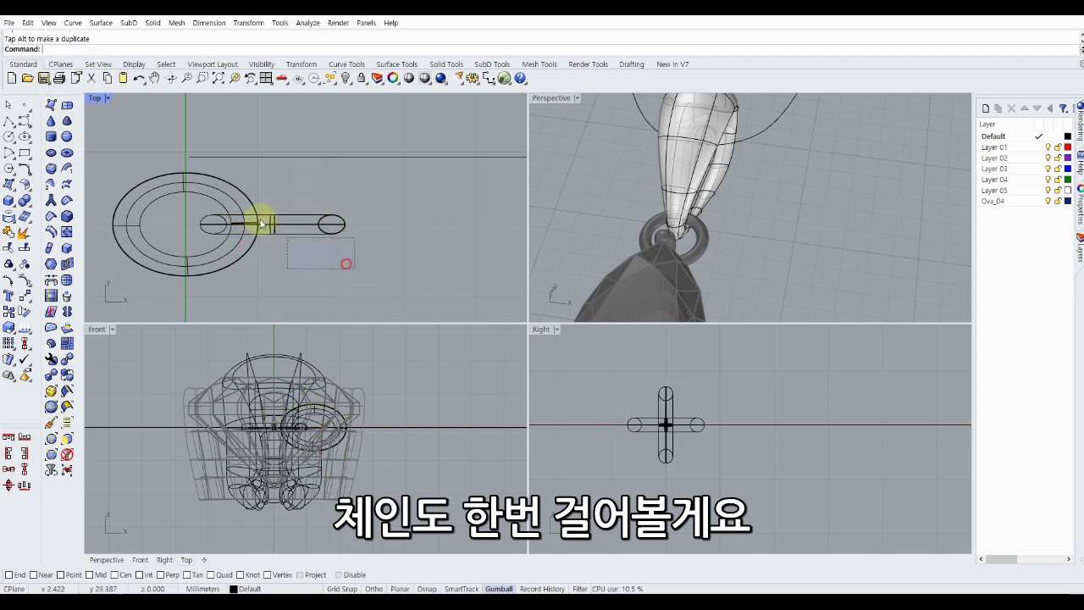
left_click_drag(262, 224, 222, 196)
left_click(8, 312)
left_click(150, 233)
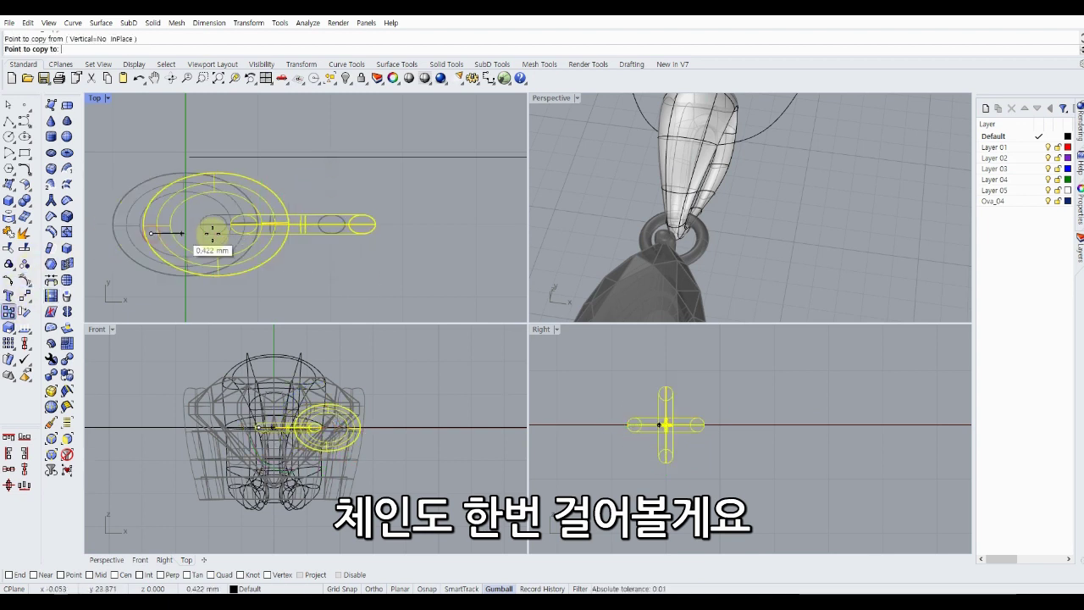
key("F8")
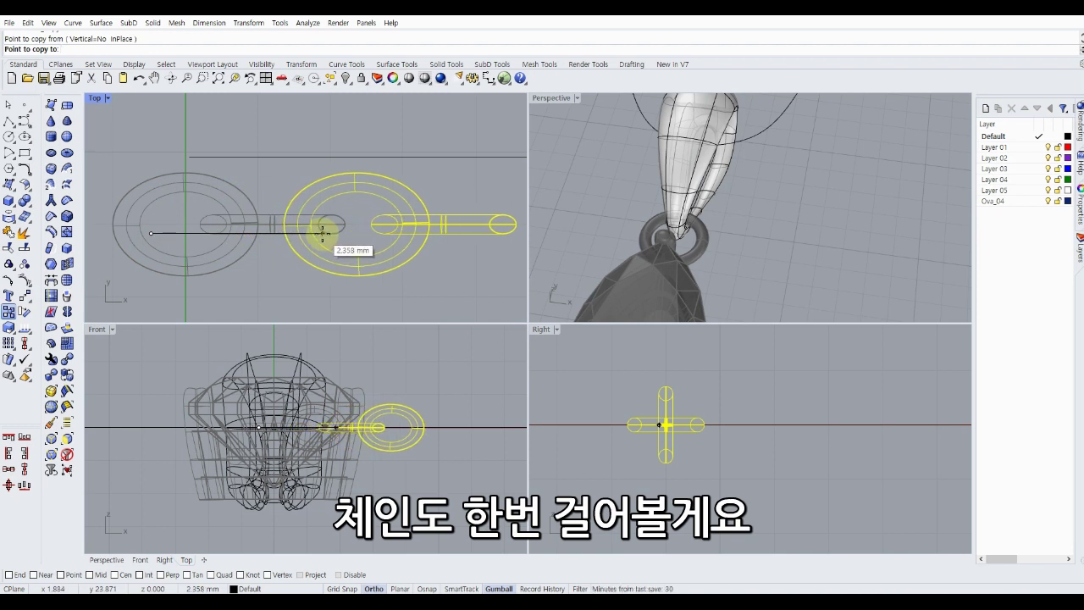
scroll(323, 233, "down", 5)
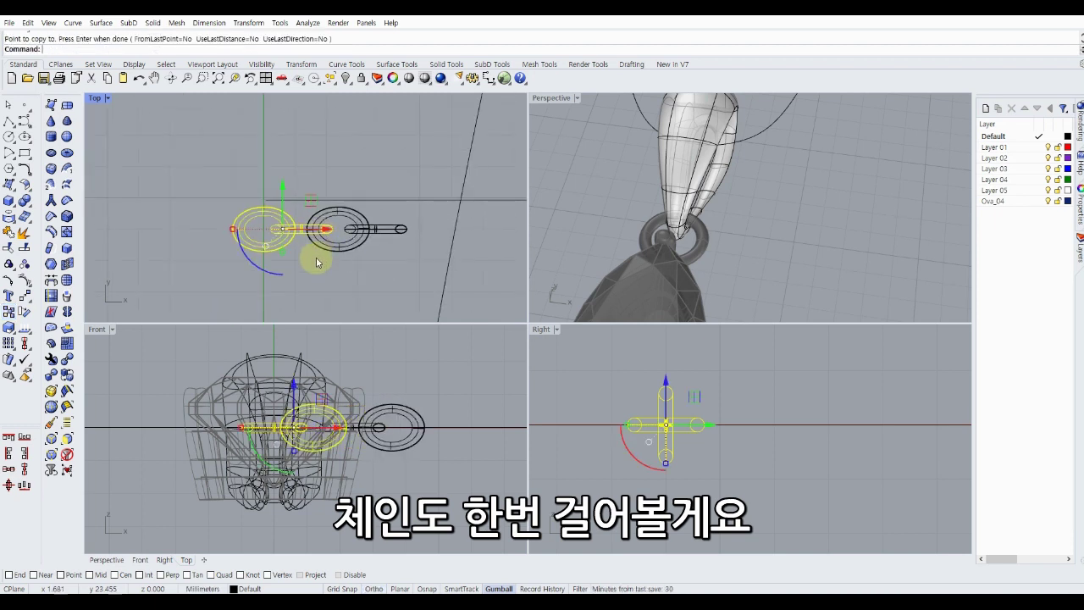
right_click(310, 254)
Delete the two extra chain pieces.
right_click_drag(344, 264, 287, 254)
left_click(300, 214)
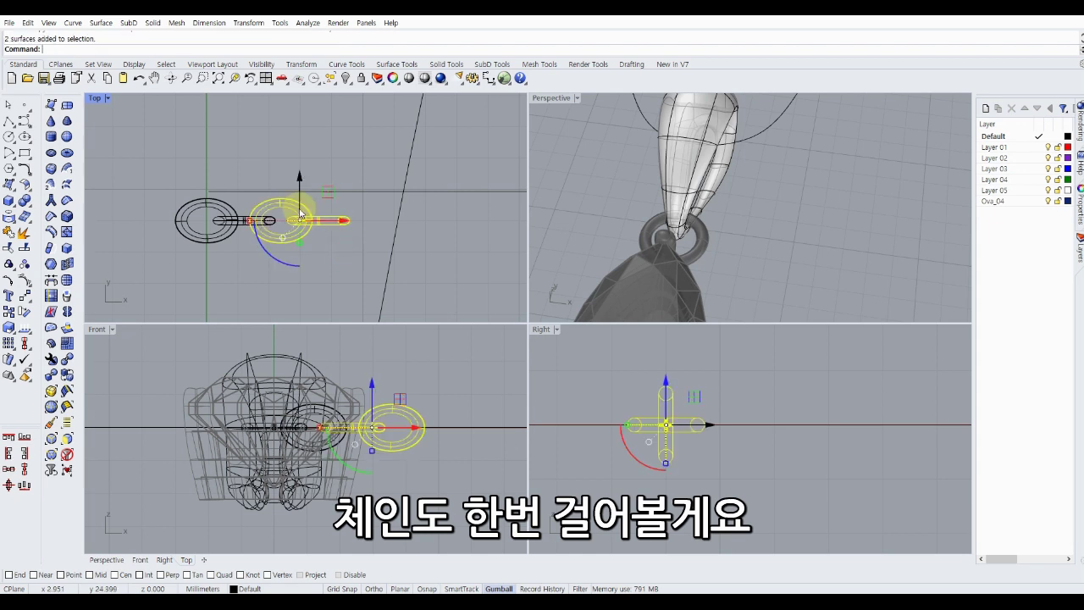
key("Delete")
Nudge the remaining pair of chain links 1 mm to the right.
left_click(227, 216)
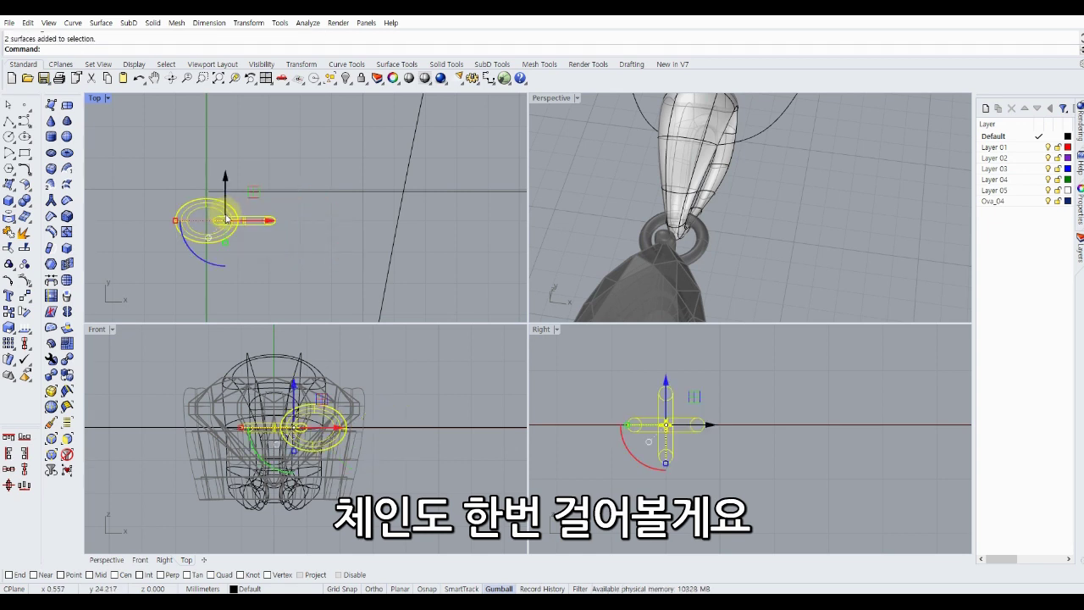
scroll(226, 217, "up", 2)
left_click_drag(273, 227, 316, 222)
scroll(314, 253, "down", 2)
scroll(254, 237, "down", 2)
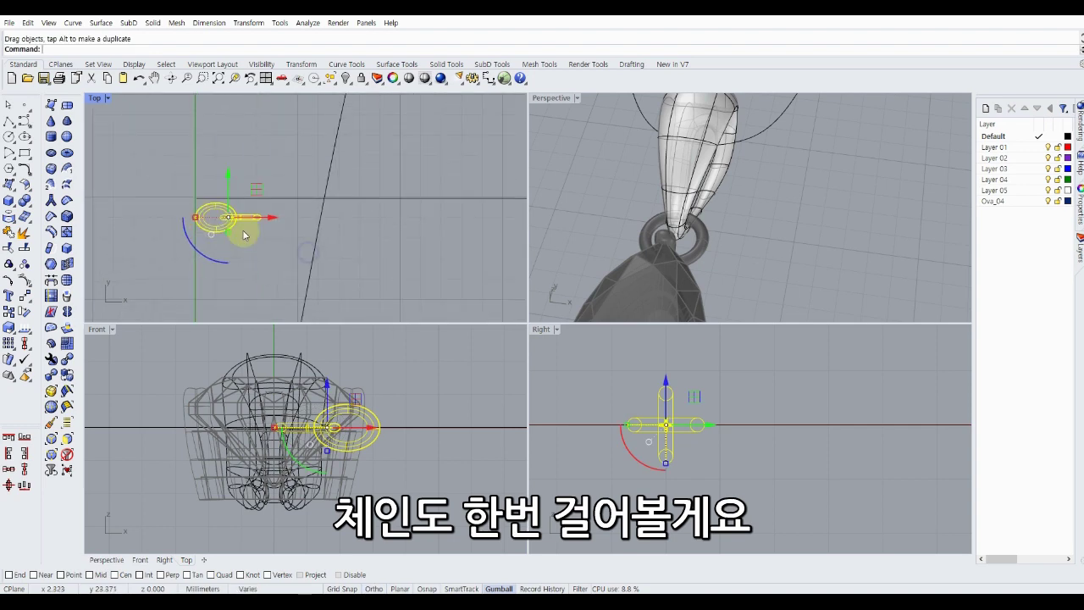
scroll(245, 234, "down", 3)
scroll(251, 237, "up", 3)
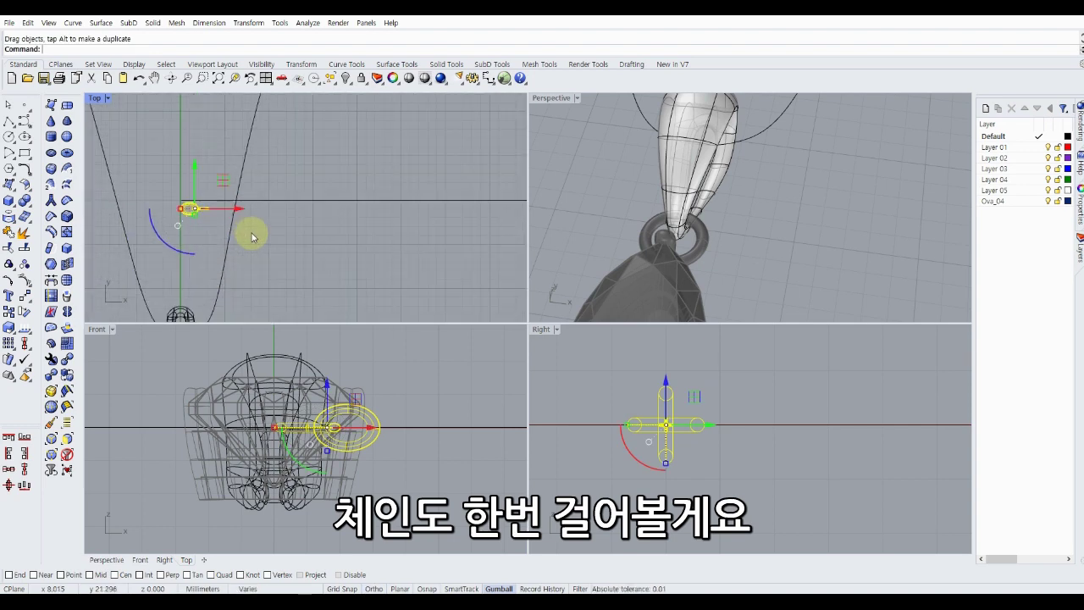
scroll(249, 234, "up", 1)
right_click_drag(242, 237, 278, 234)
scroll(254, 237, "up", 1)
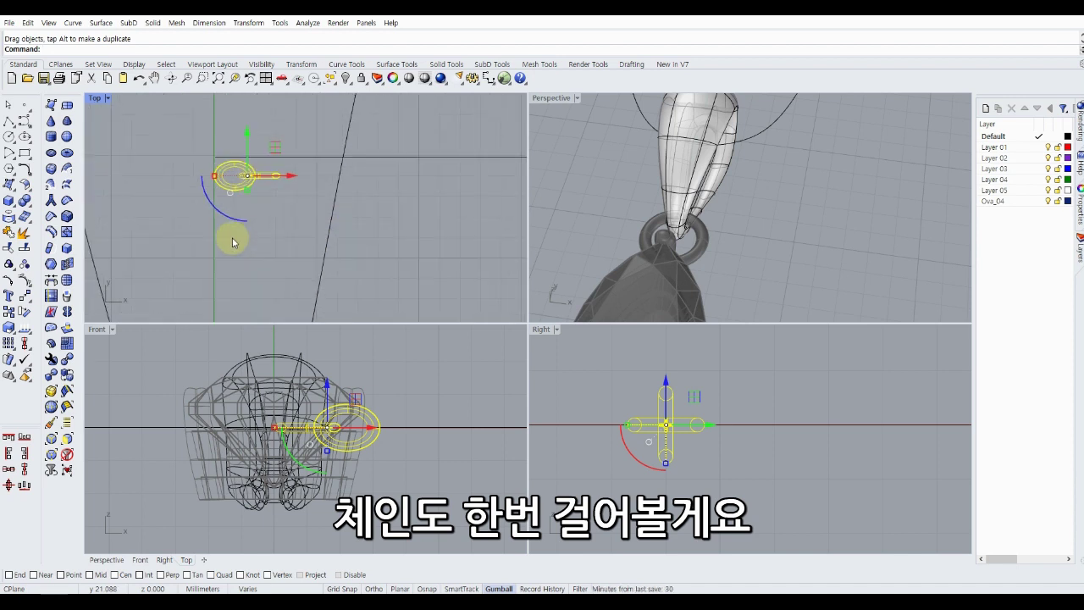
Linear-array the link pair into 100 items, spaced by two reference points along X.
left_click(15, 348)
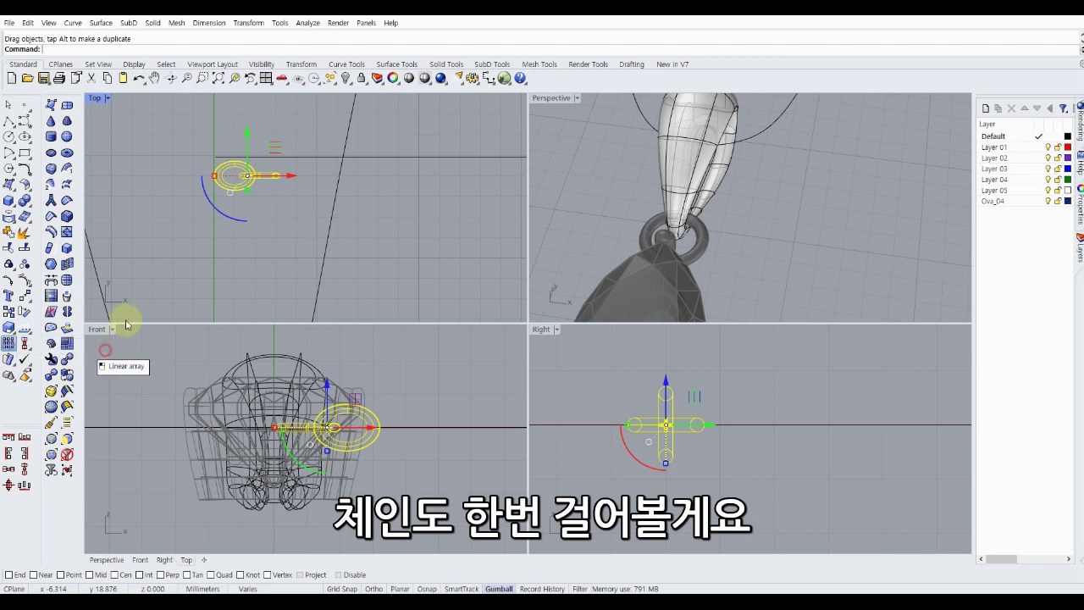
left_click(106, 353)
type("1")
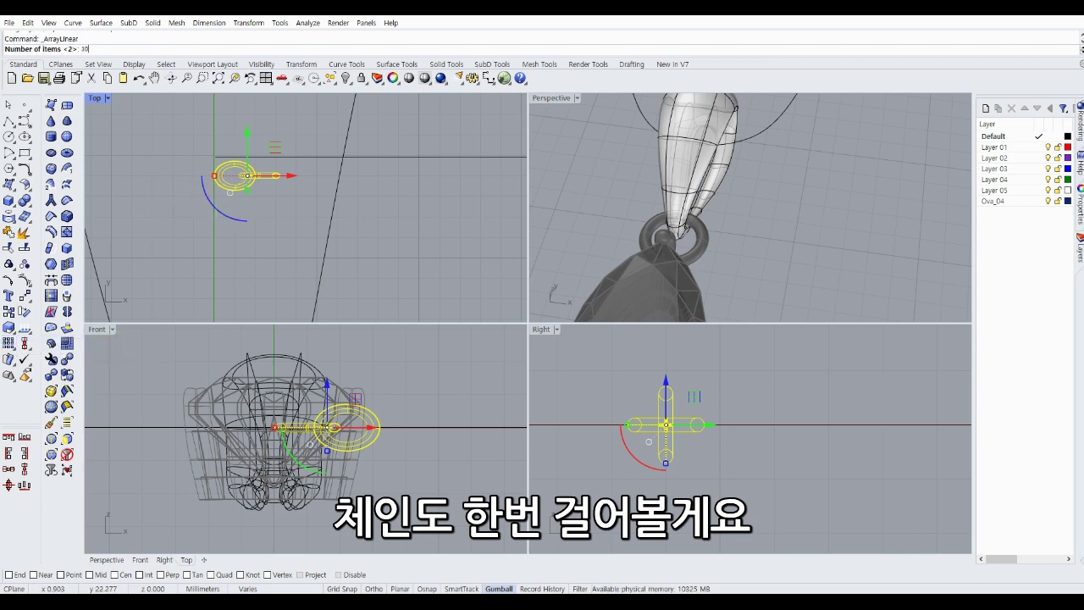
type("0")
key("Return")
scroll(222, 174, "up", 2)
scroll(209, 174, "up", 2)
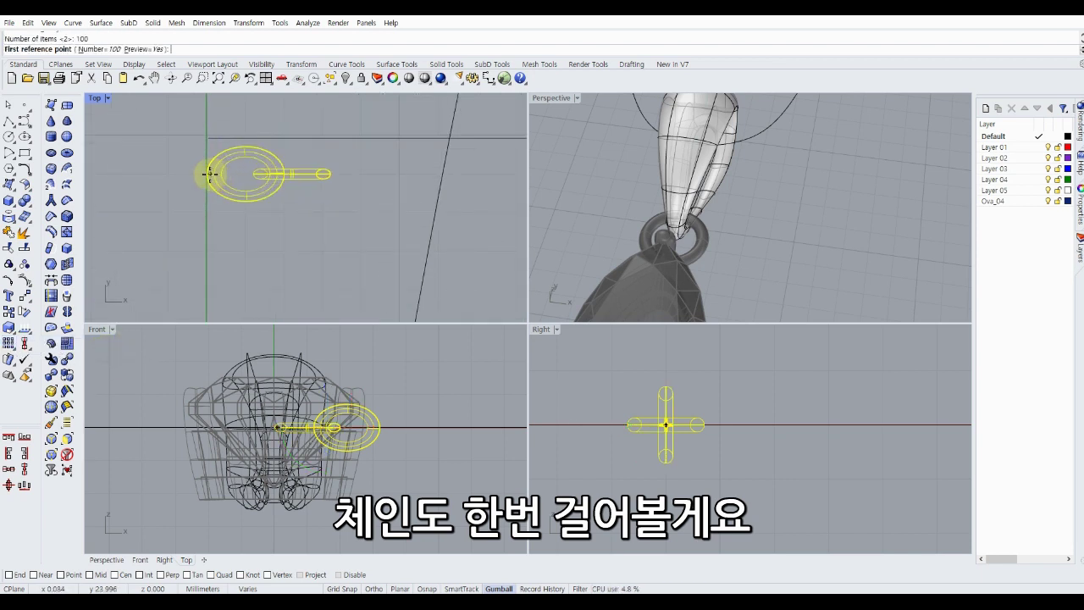
left_click(209, 174)
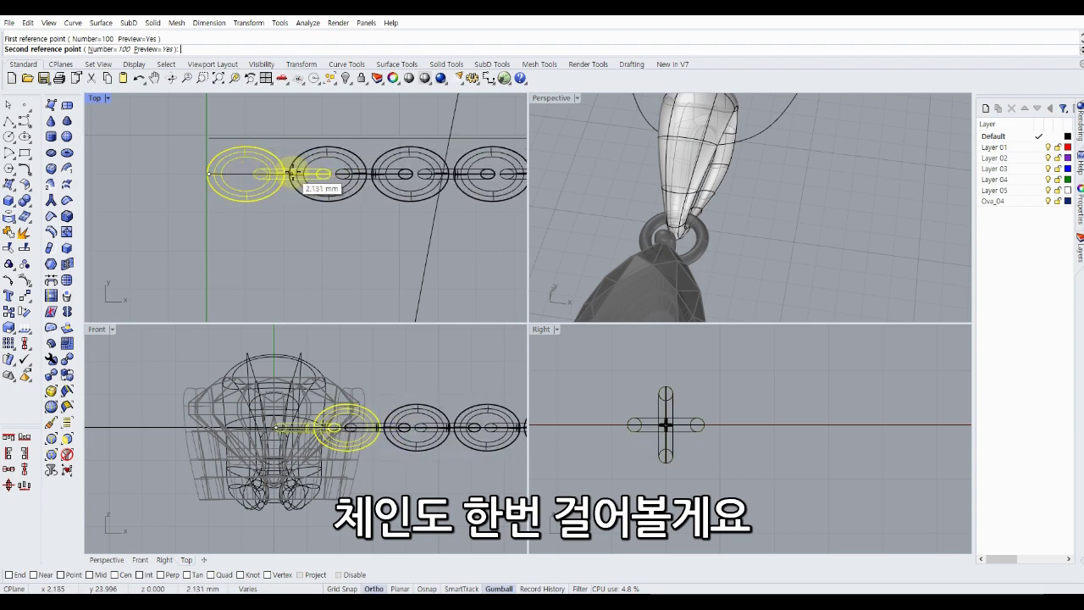
left_click(298, 174)
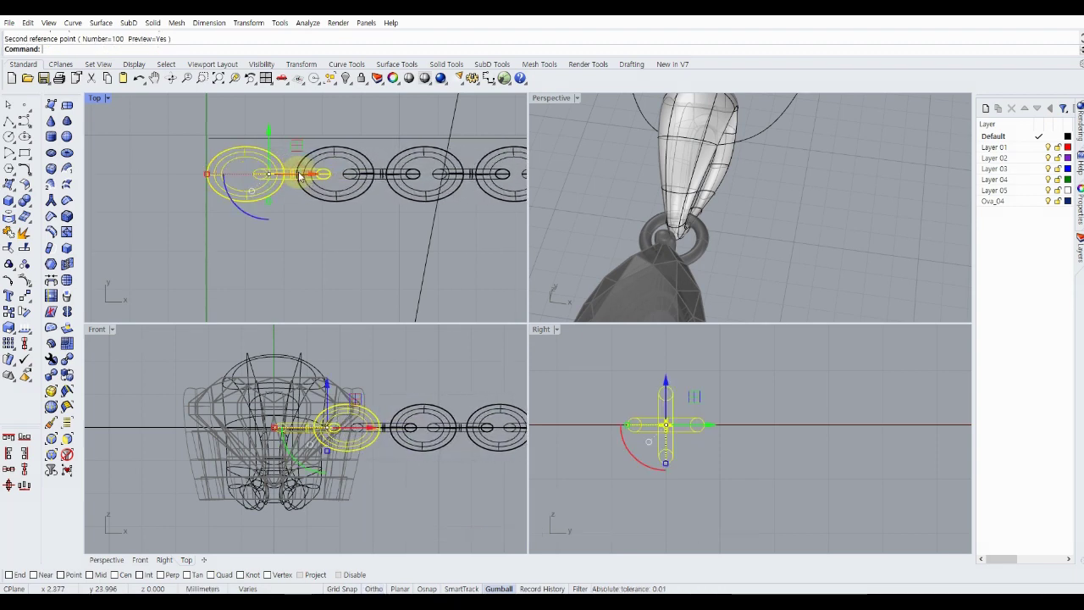
Select the straight guide curve and pick the excess links at the chain's far end.
scroll(300, 180, "down", 3)
left_click(305, 225)
left_click(423, 161)
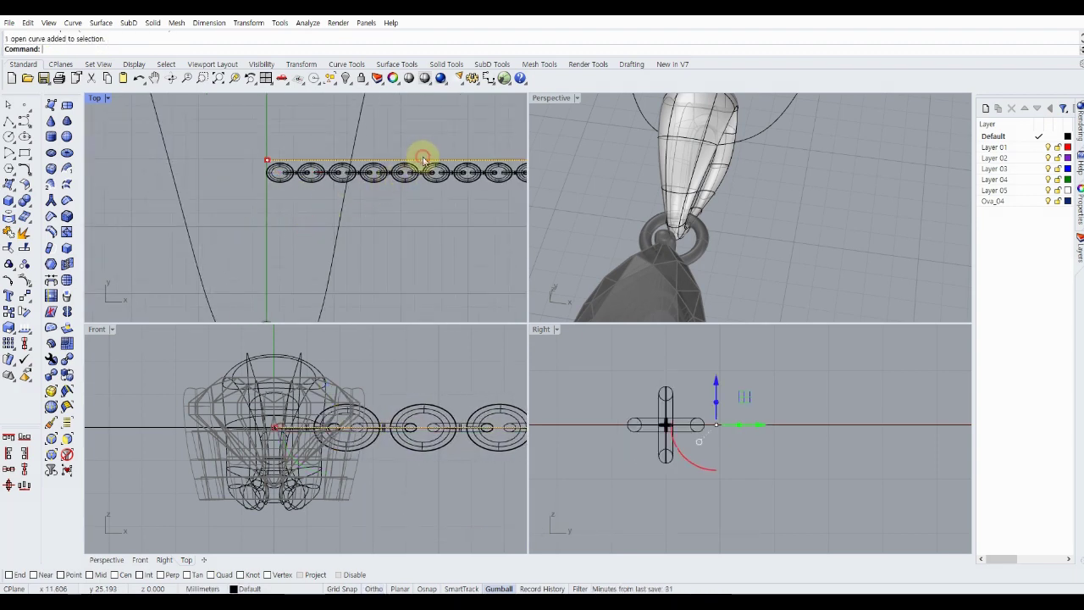
scroll(422, 172, "down", 3)
scroll(189, 220, "down", 3)
scroll(307, 206, "up", 2)
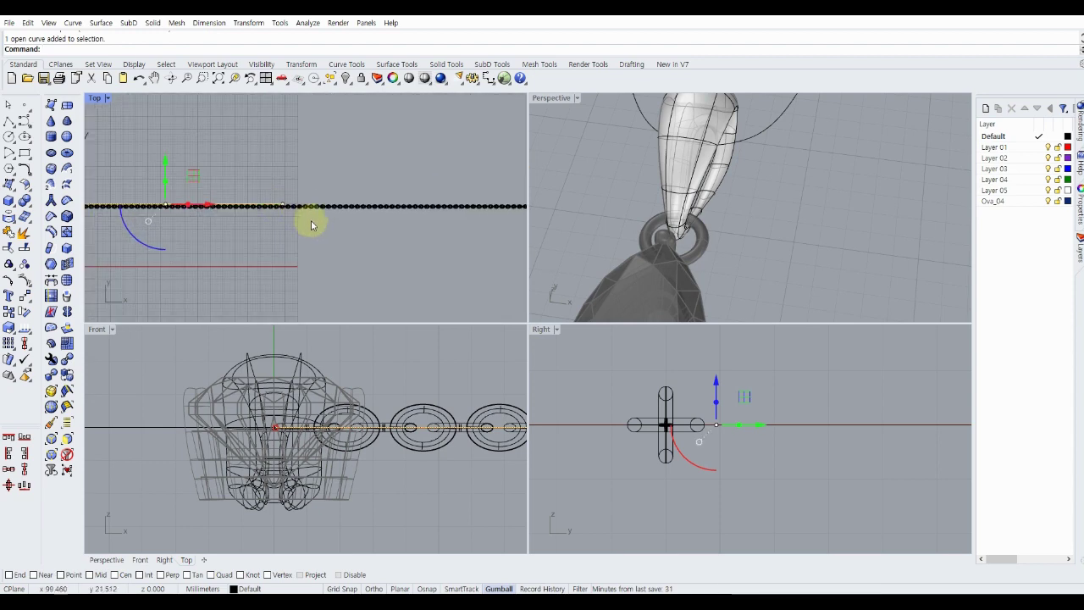
scroll(212, 196, "down", 2)
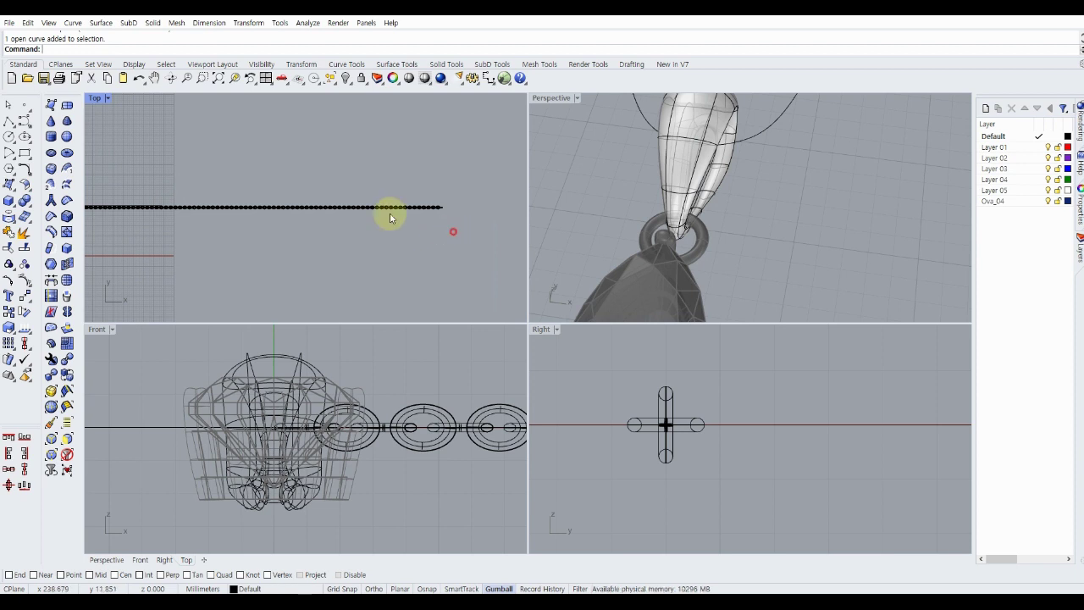
left_click_drag(166, 178, 165, 180)
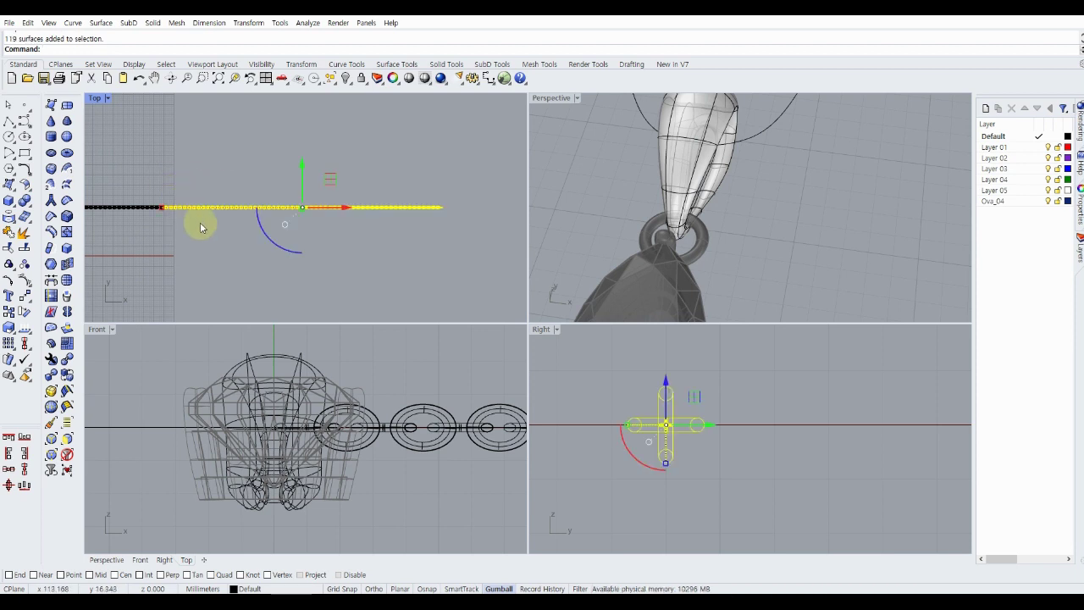
Delete the excess links and one more surplus link past the line's end.
key("Delete")
right_click_drag(171, 233, 258, 206)
scroll(258, 199, "up", 2)
scroll(271, 182, "up", 2)
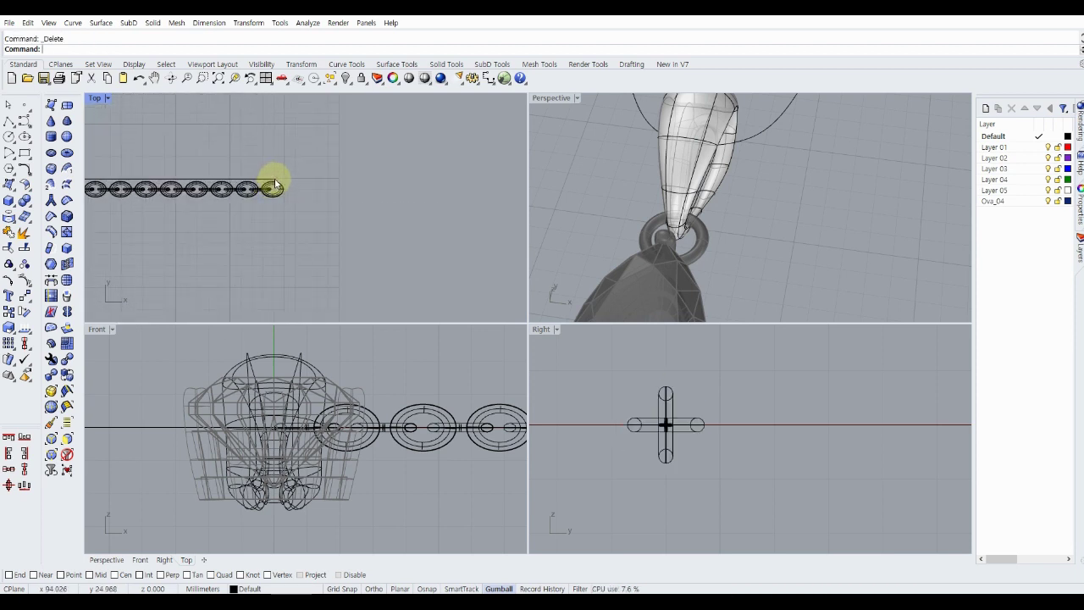
scroll(281, 185, "up", 1)
left_click(288, 196)
key("Delete")
scroll(289, 196, "down", 2)
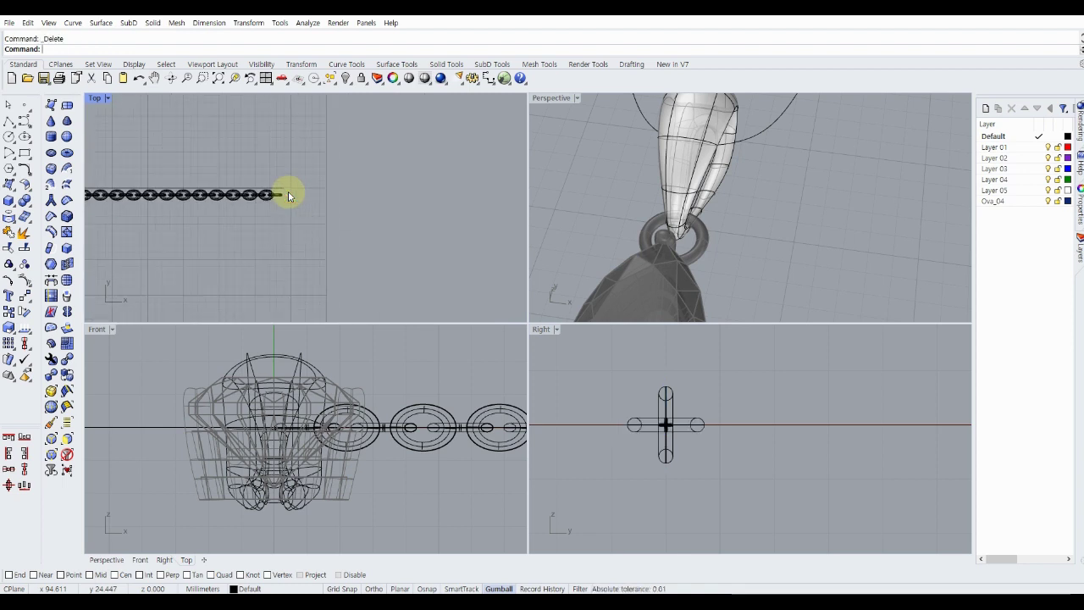
scroll(274, 196, "down", 2)
scroll(306, 204, "down", 2)
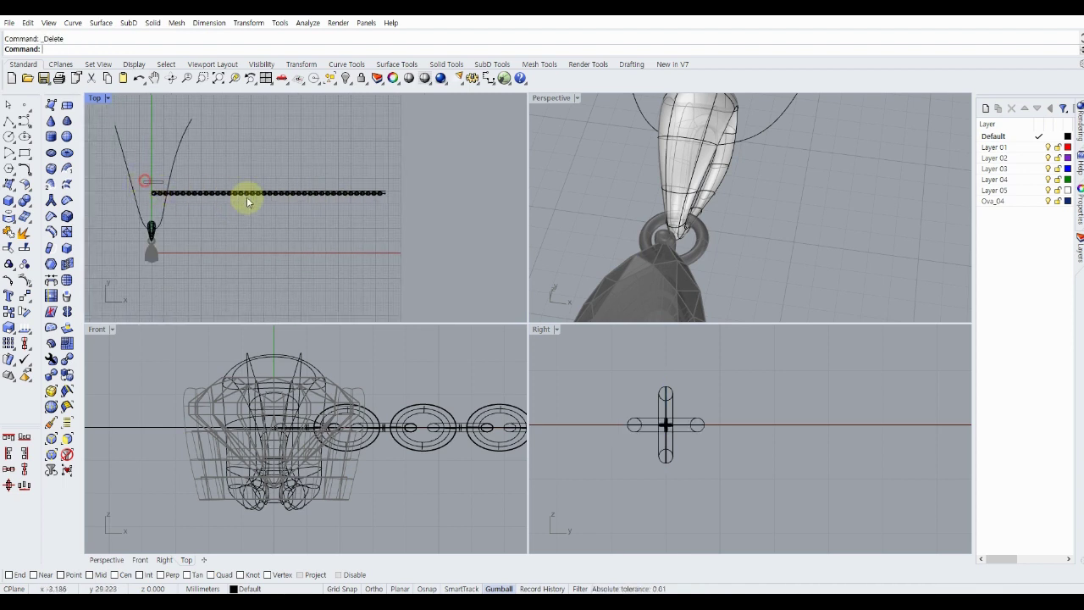
Select the chain links without the guide line and shift them up about 0.965 mm.
left_click(390, 200)
scroll(388, 200, "up", 2)
scroll(386, 197, "up", 2)
left_click(380, 190, "ctrl")
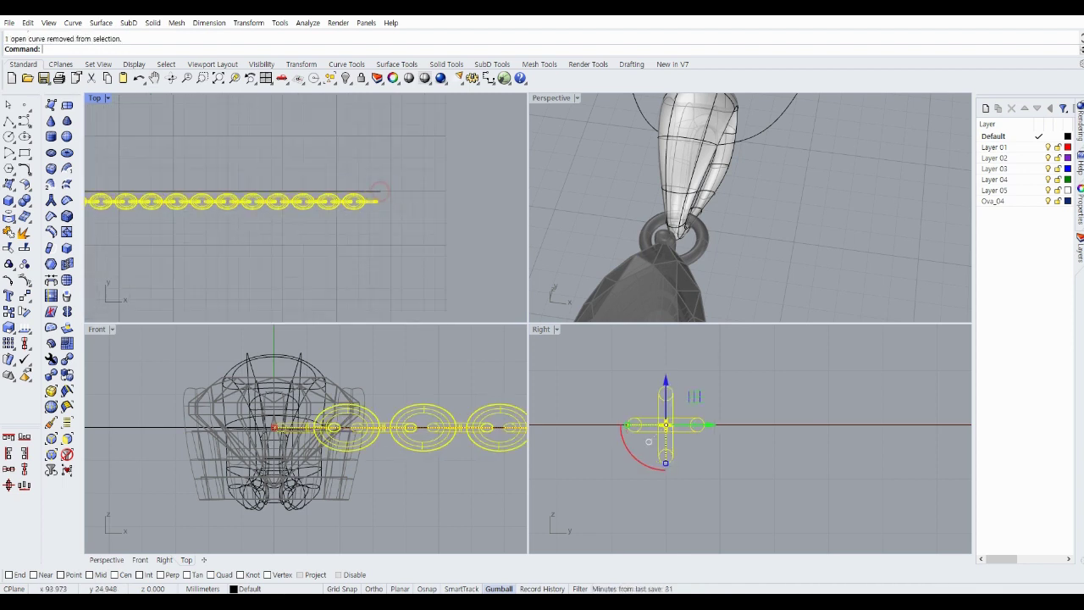
scroll(285, 189, "up", 2)
scroll(329, 227, "up", 2)
scroll(239, 213, "up", 2)
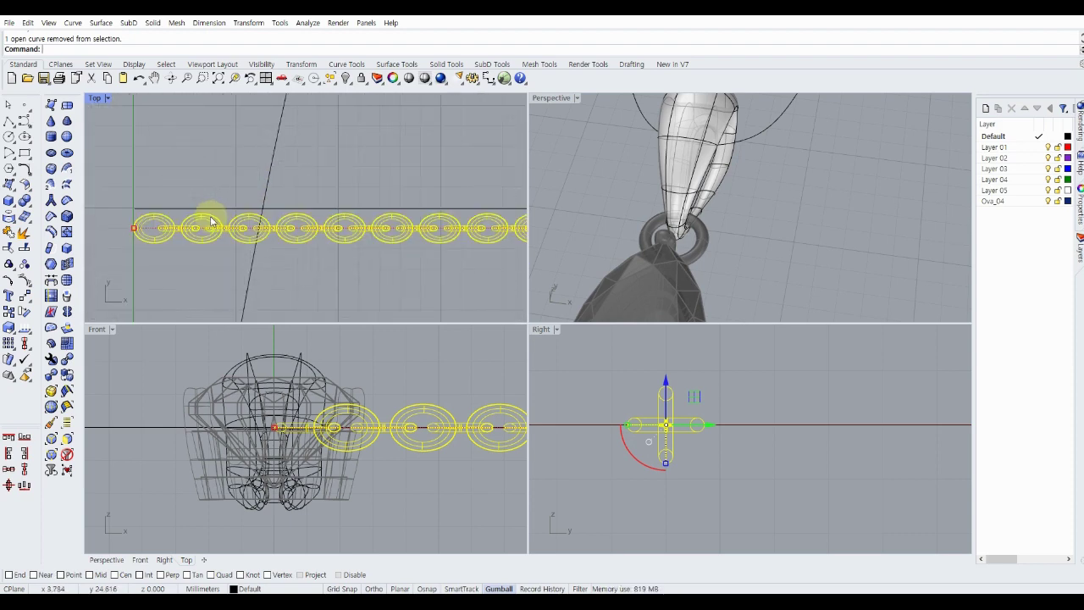
left_click_drag(210, 208, 213, 202, "shift")
scroll(213, 203, "down", 4)
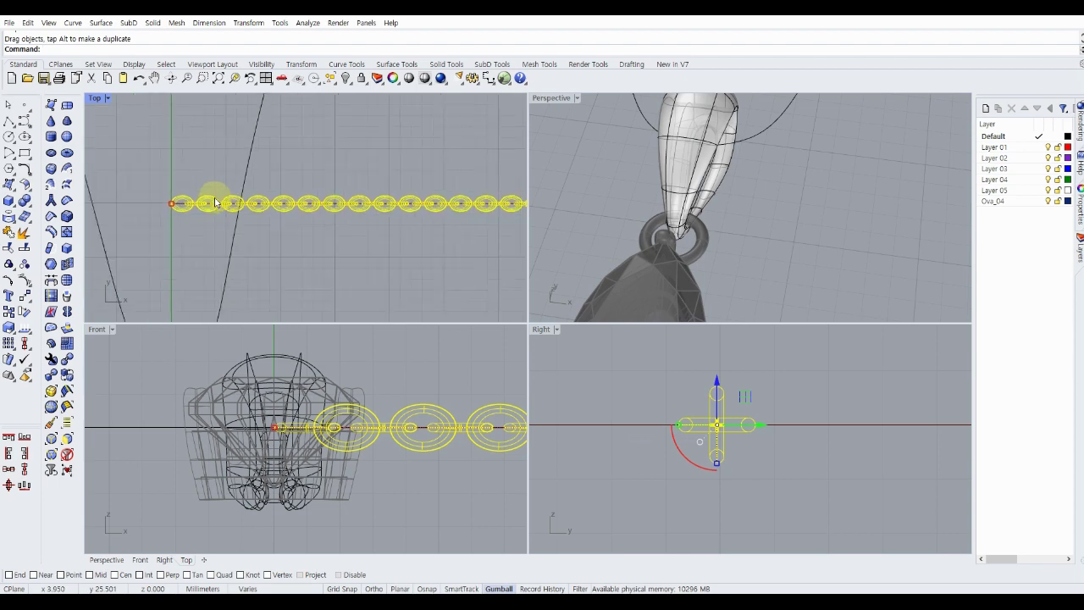
scroll(215, 201, "down", 3)
right_click_drag(266, 226, 262, 232)
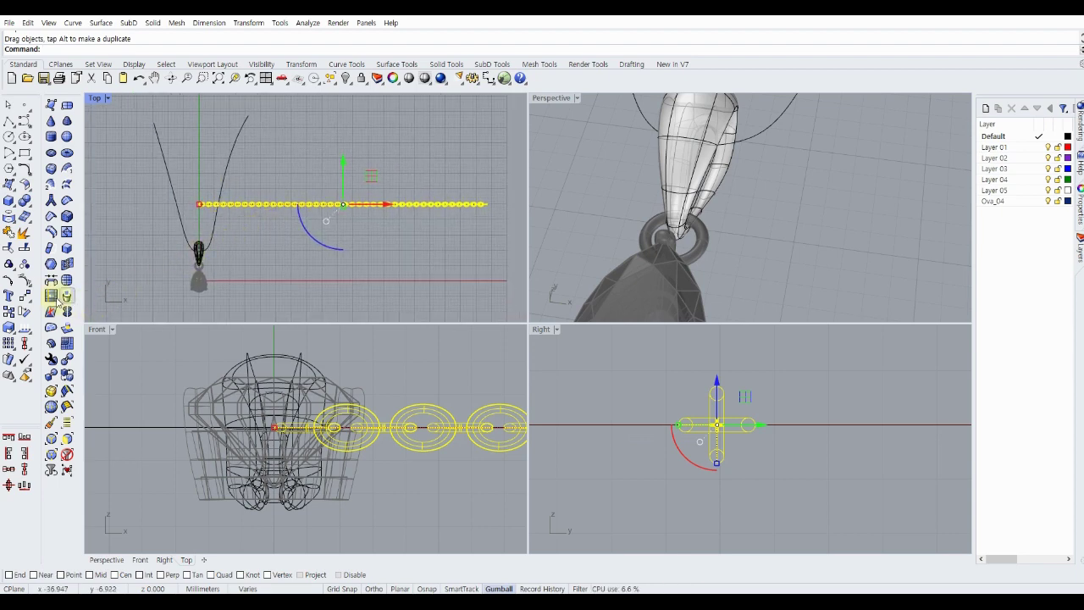
left_click(29, 299)
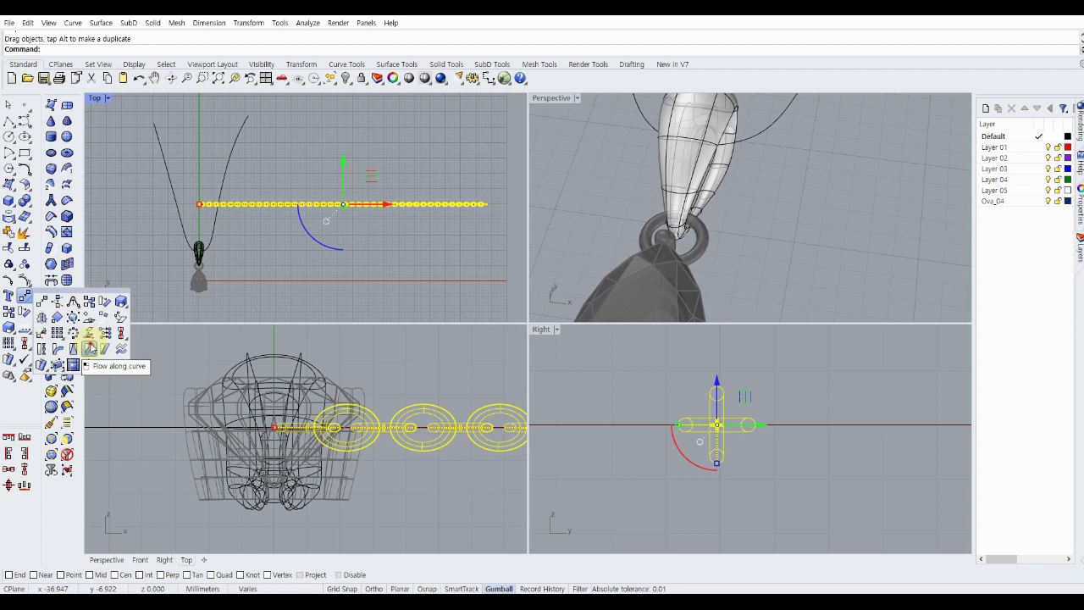
Flow the chain from the straight line onto the V-shaped curve, then delete the straight original.
left_click(90, 349)
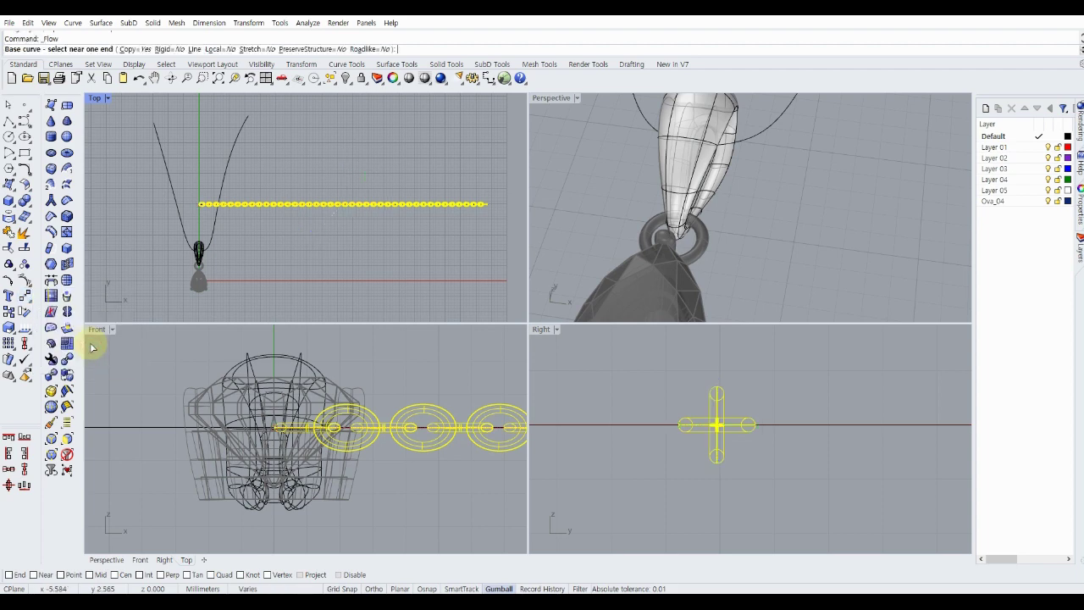
scroll(199, 209, "up", 5)
left_click(198, 208)
scroll(198, 208, "down", 4)
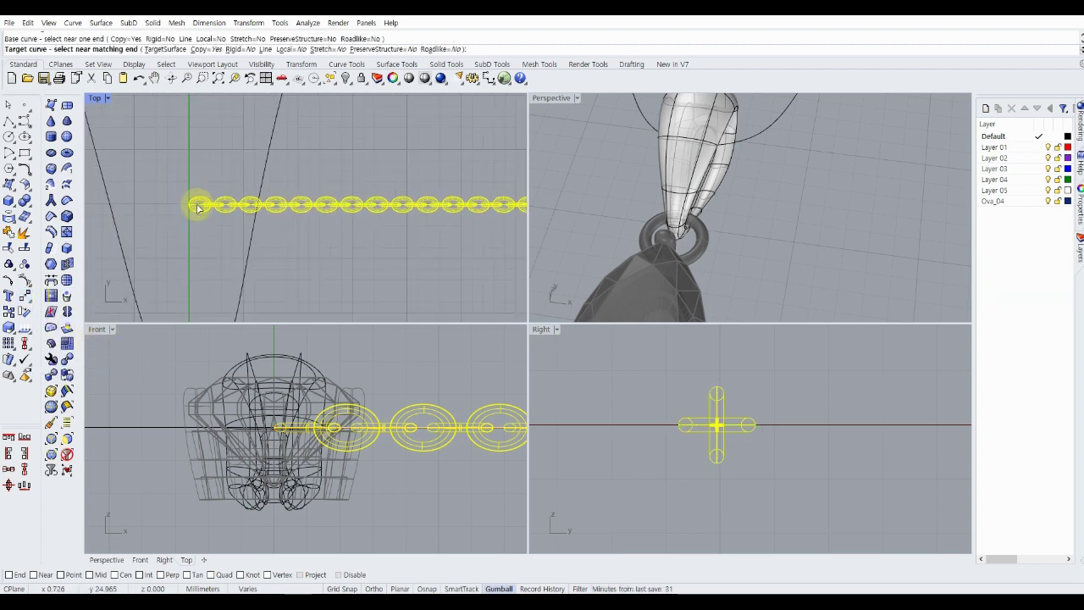
scroll(203, 212, "down", 1)
left_click(227, 225)
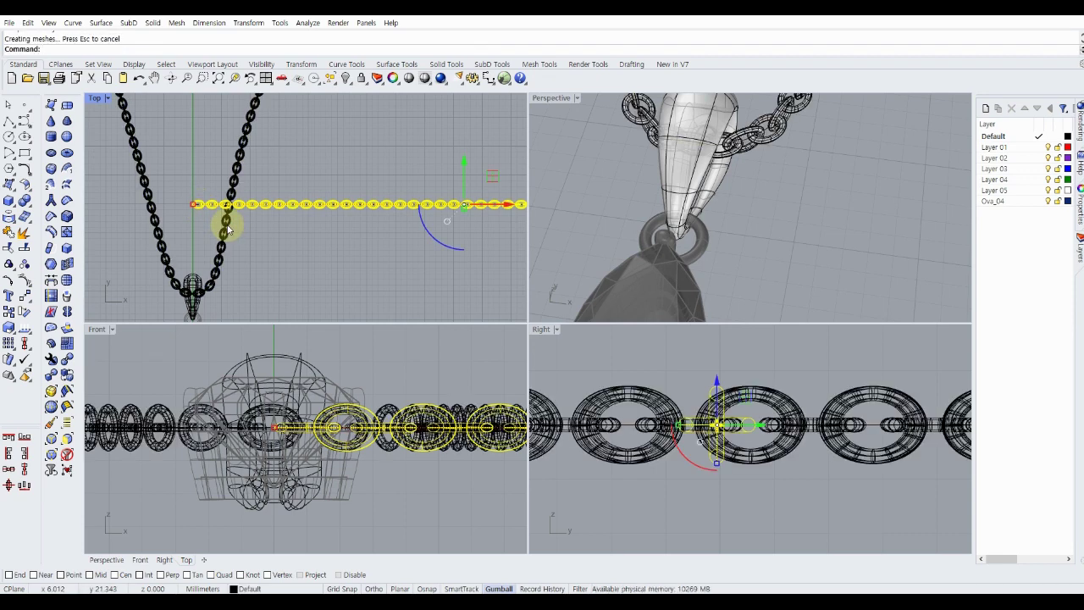
scroll(227, 229, "down", 2)
scroll(288, 234, "down", 1)
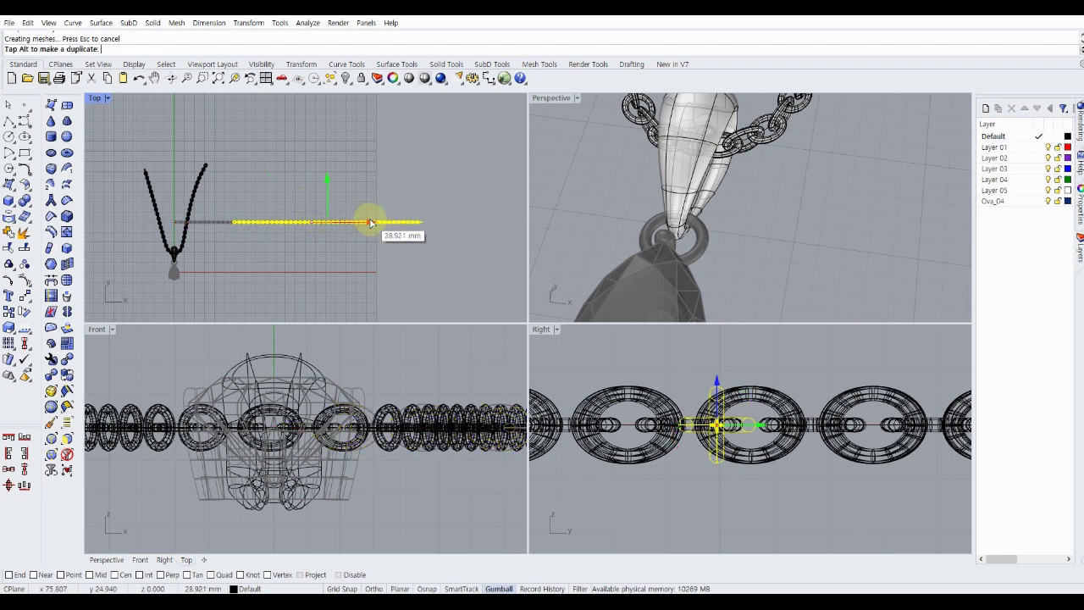
key("Delete")
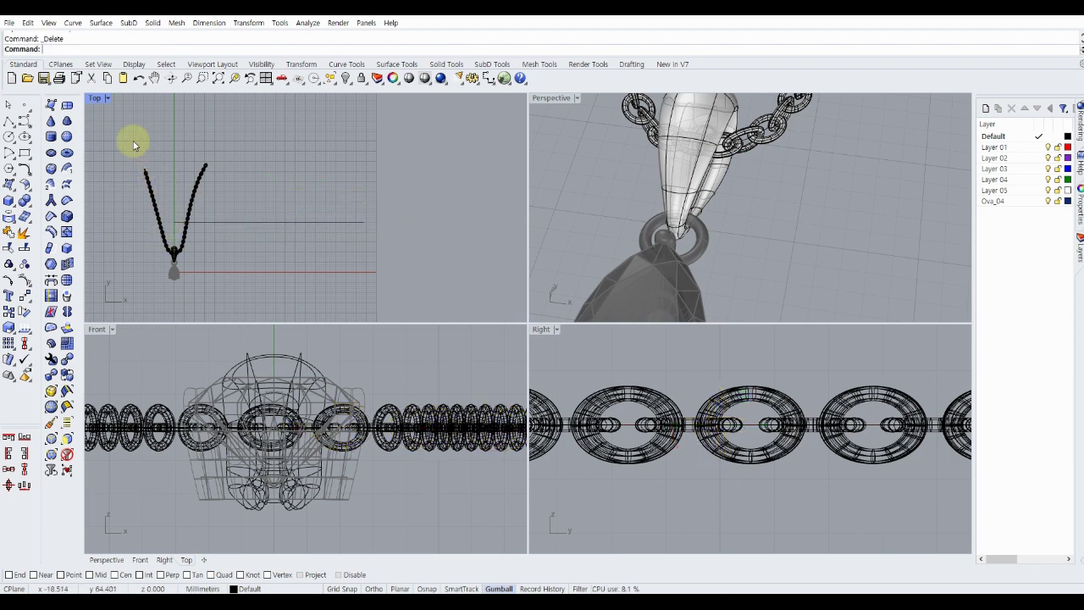
Group the new chain links, excluding the bail, and move them into place at the bail.
left_click_drag(221, 250, 226, 263)
scroll(226, 263, "up", 2)
scroll(199, 247, "up", 1)
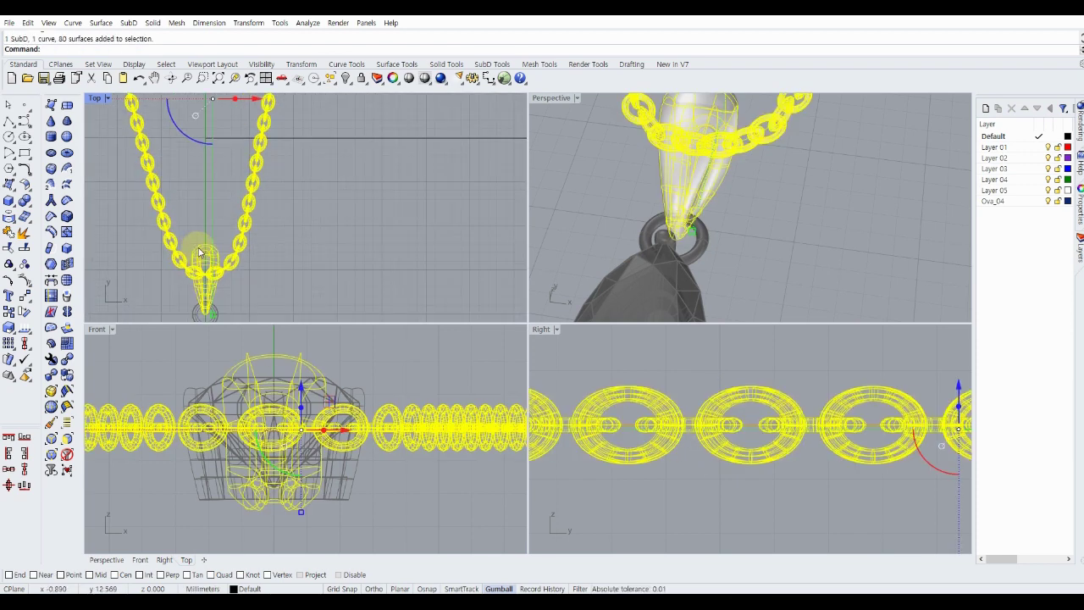
left_click(200, 254, "ctrl")
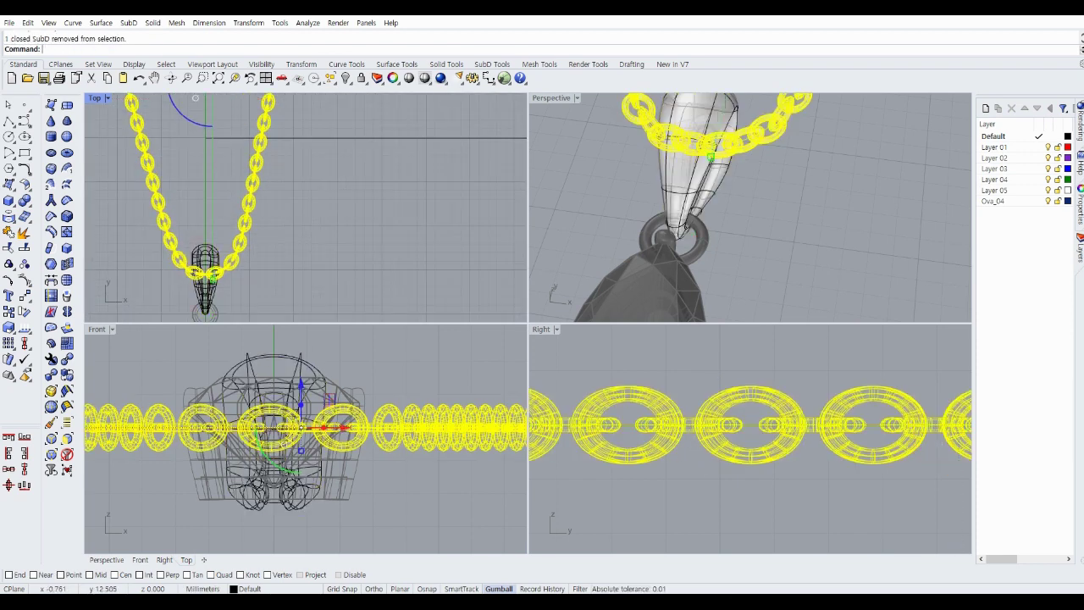
left_click(10, 263)
scroll(667, 435, "down", 2)
scroll(652, 428, "down", 2)
scroll(650, 422, "down", 2)
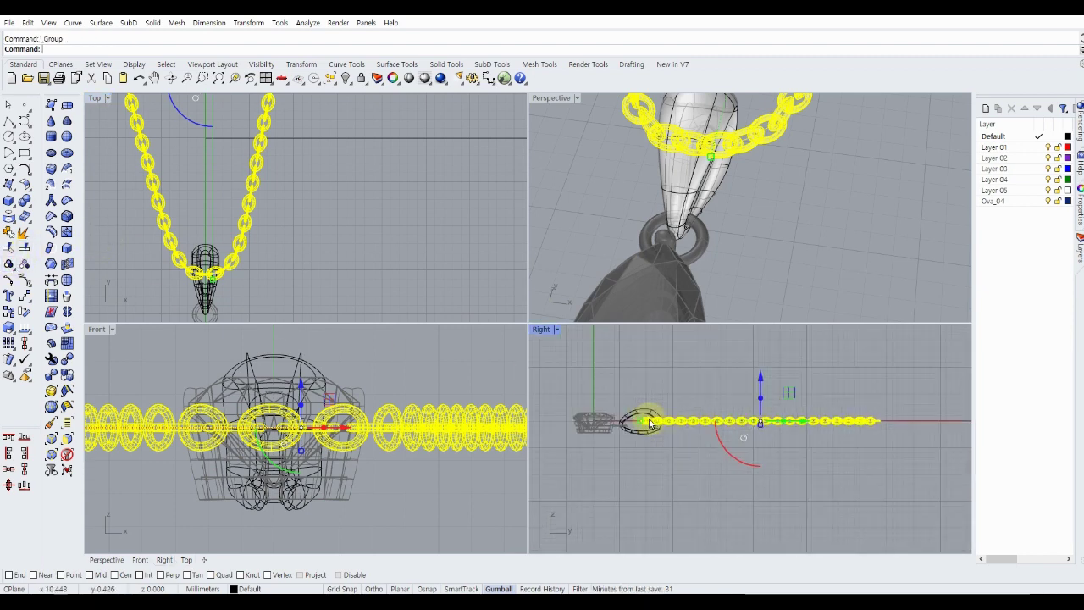
scroll(651, 422, "up", 5)
scroll(639, 427, "down", 1)
left_click_drag(621, 434, 632, 441)
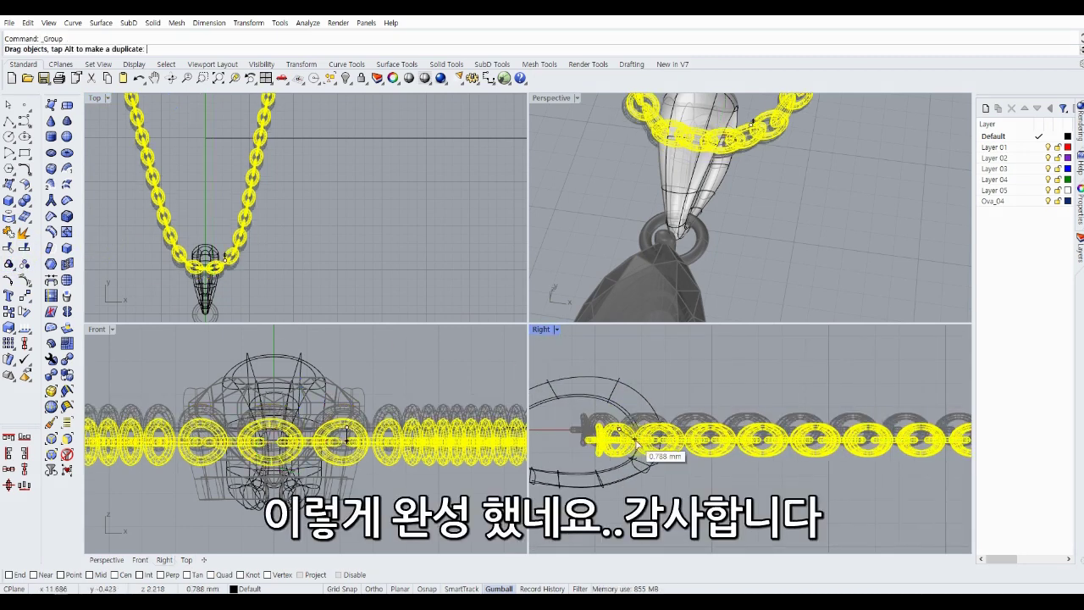
Unlock the locked gem and setting in the Perspective view.
left_click(611, 248)
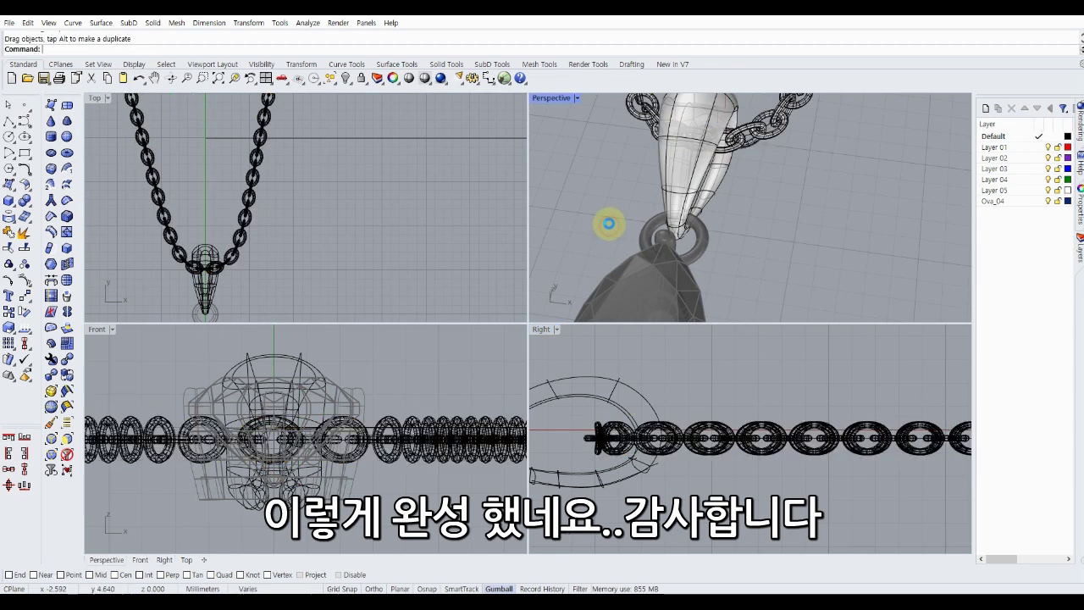
right_click_drag(604, 222, 646, 217)
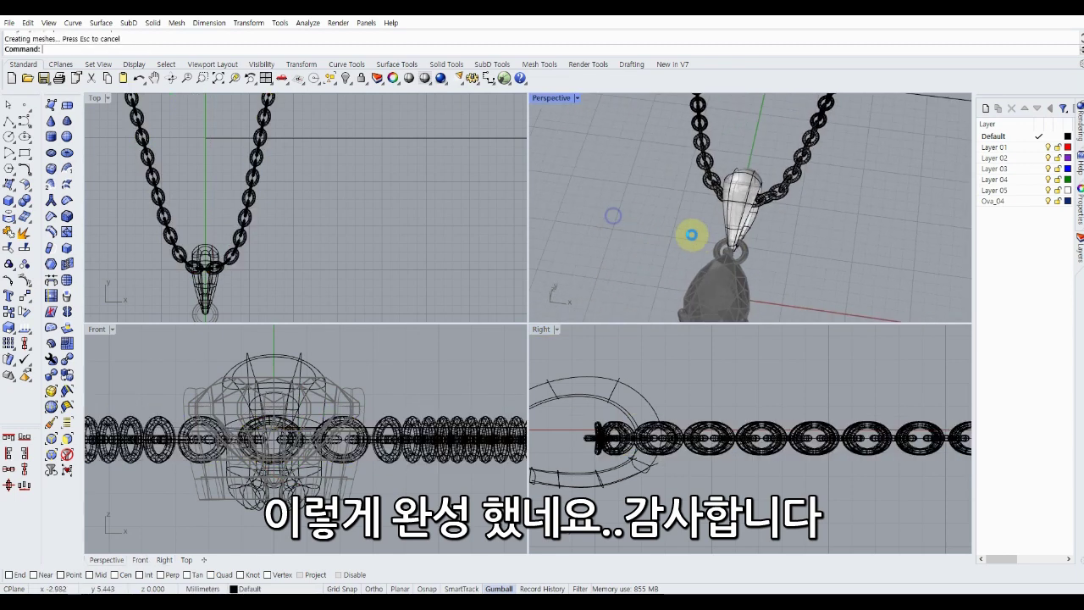
left_click(366, 84)
left_click(378, 98)
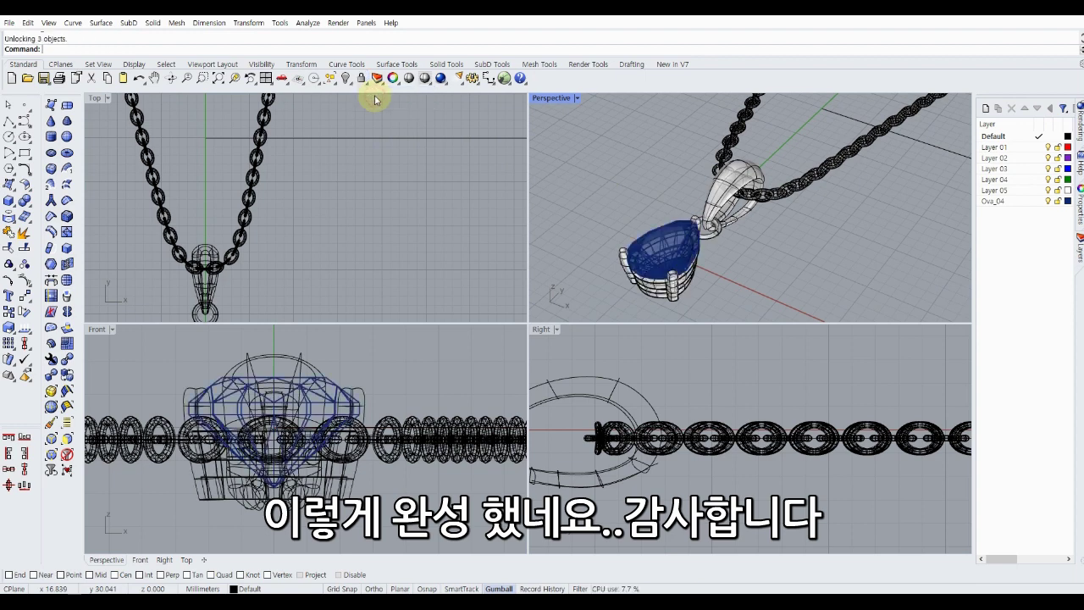
Convert the setting and jump ring from SubD to NURBS and hide the originals.
right_click_drag(628, 197, 586, 155)
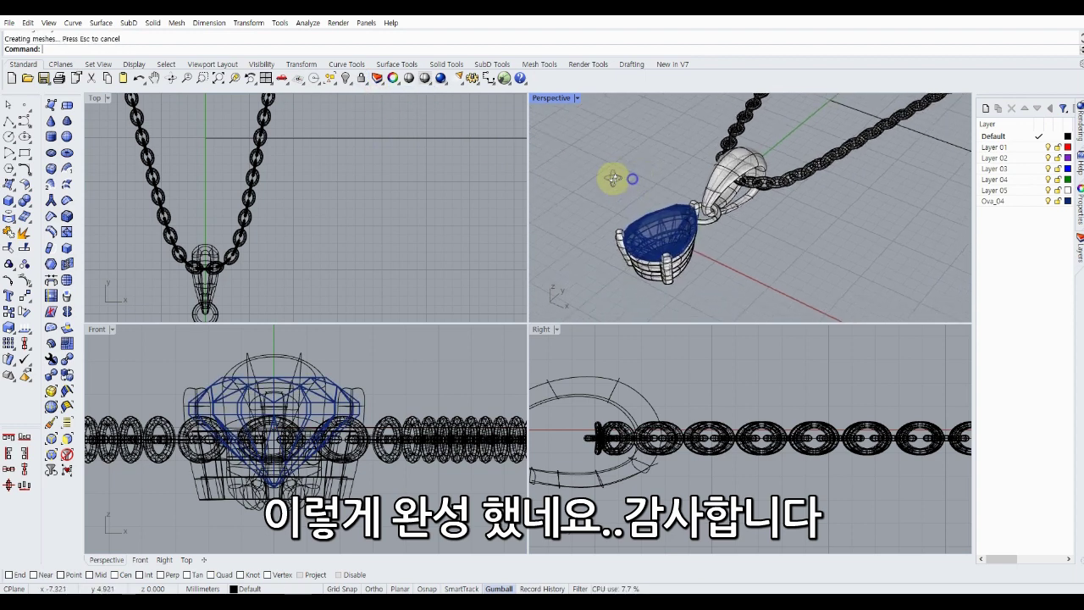
scroll(702, 195, "up", 3)
scroll(628, 223, "up", 2)
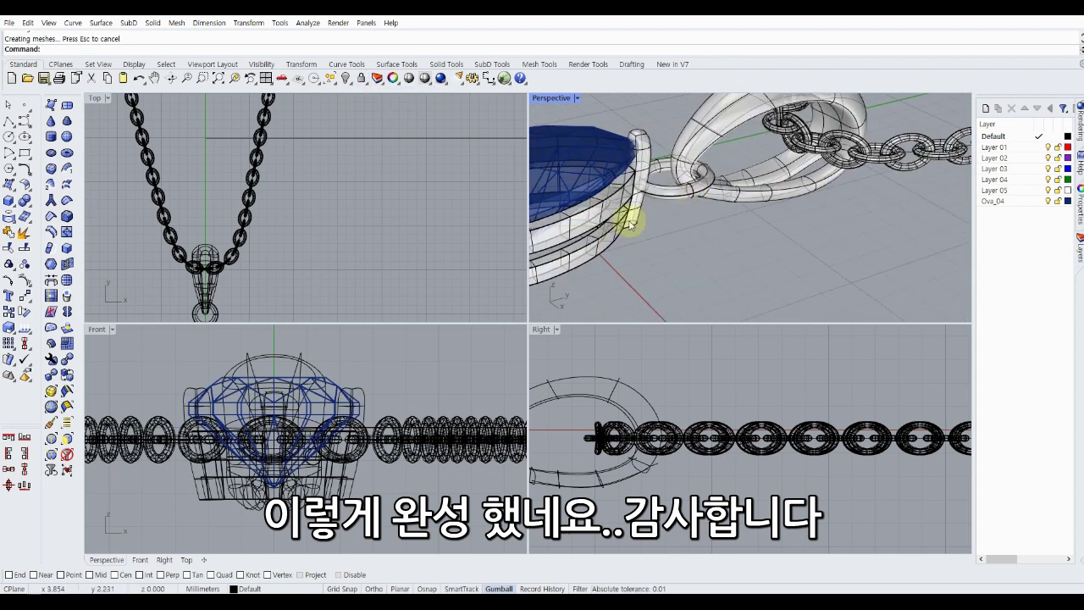
left_click(629, 224)
left_click(718, 203, "shift")
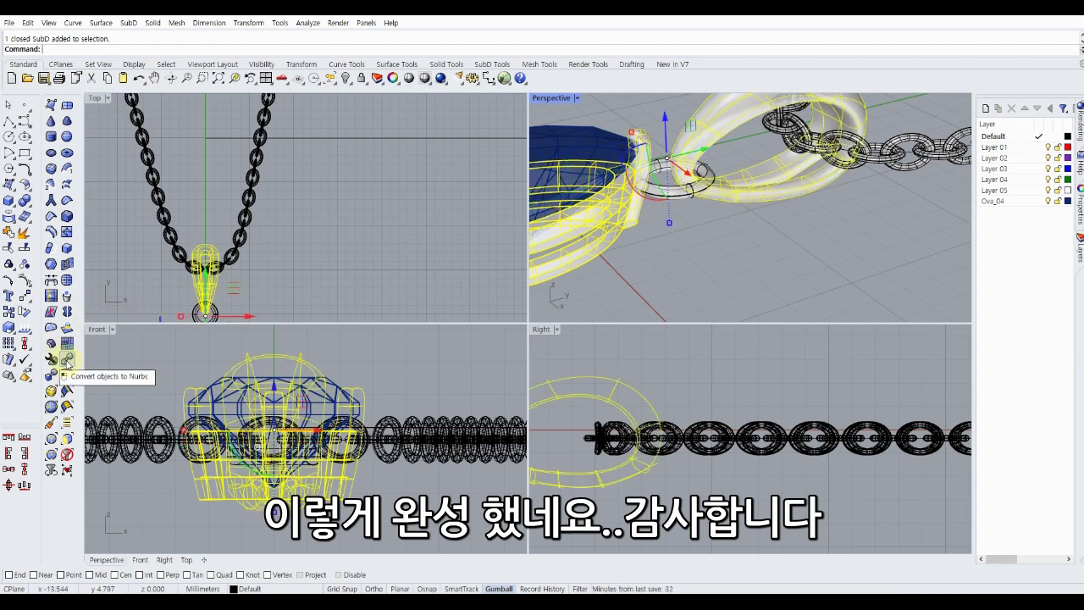
left_click(66, 362)
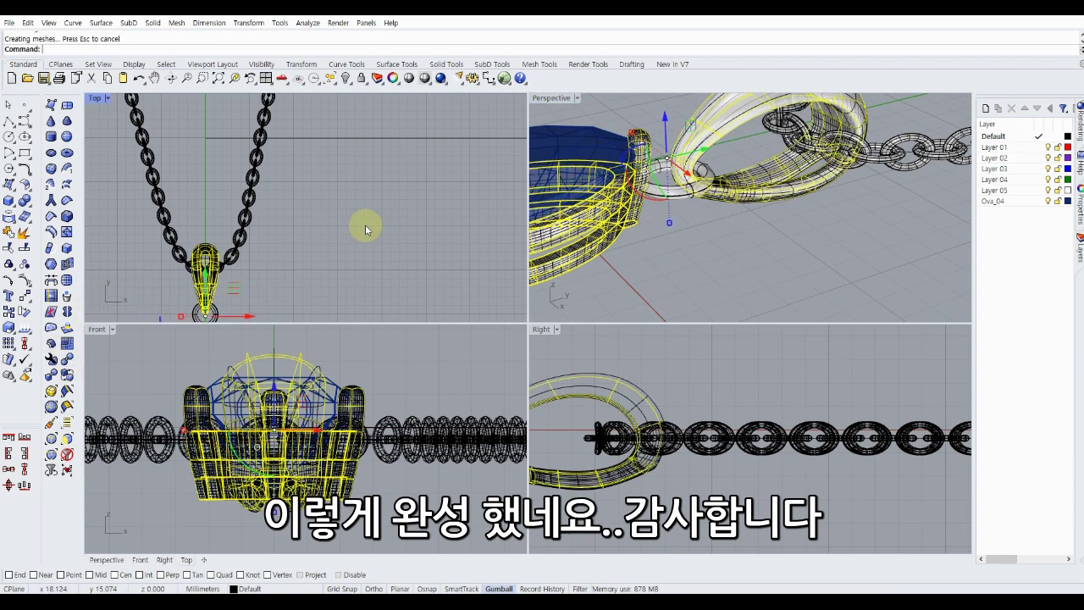
left_click(348, 78)
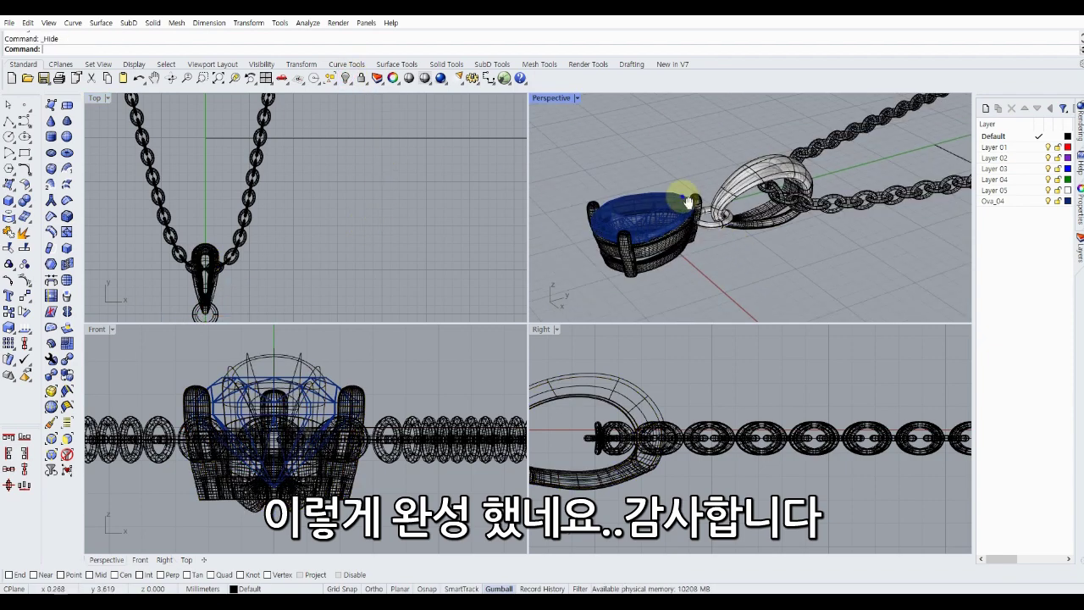
Maximize the Perspective viewport, orbit around the pendant, and switch it to Rendered display.
scroll(745, 246, "down", 5)
double_click(552, 98)
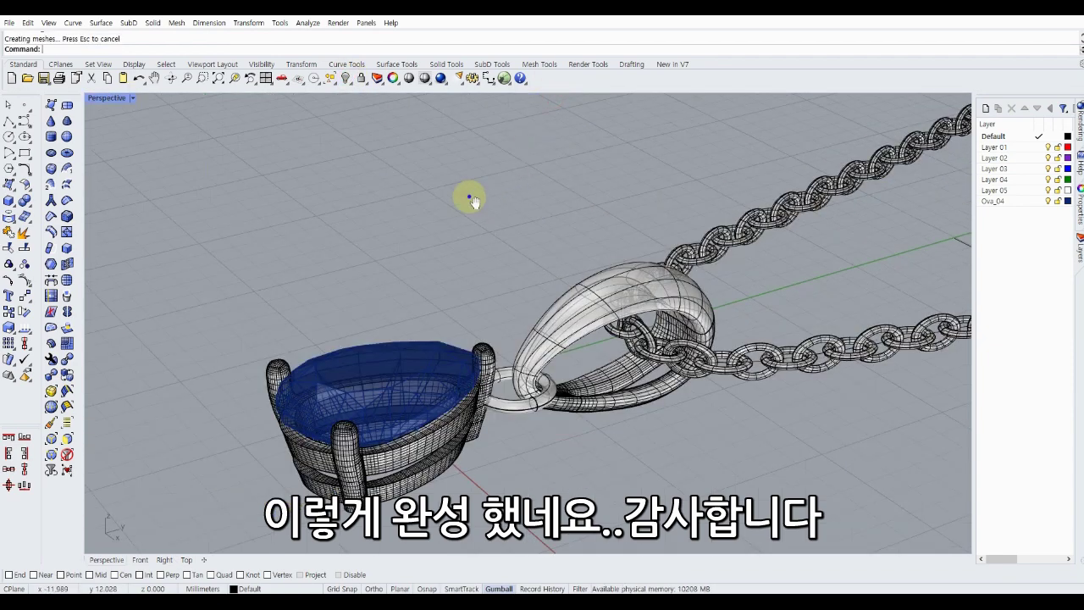
right_click_drag(460, 194, 414, 164)
scroll(466, 205, "up", 3)
scroll(466, 205, "down", 5)
right_click_drag(450, 223, 432, 233)
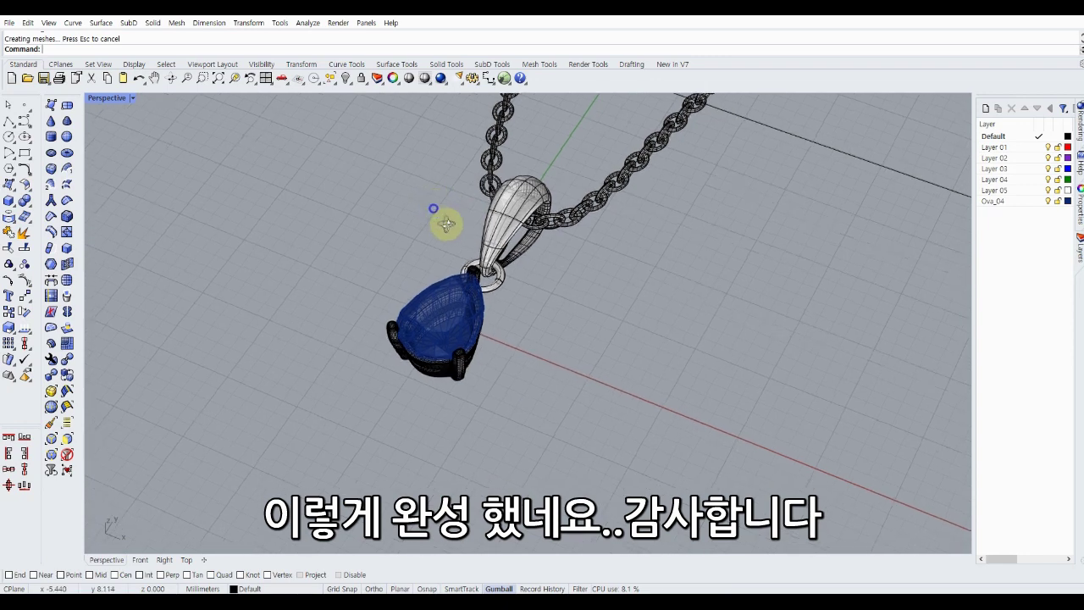
mouse_move(447, 272)
right_mouse_down()
mouse_move(440, 295)
mouse_move(430, 287)
right_mouse_up()
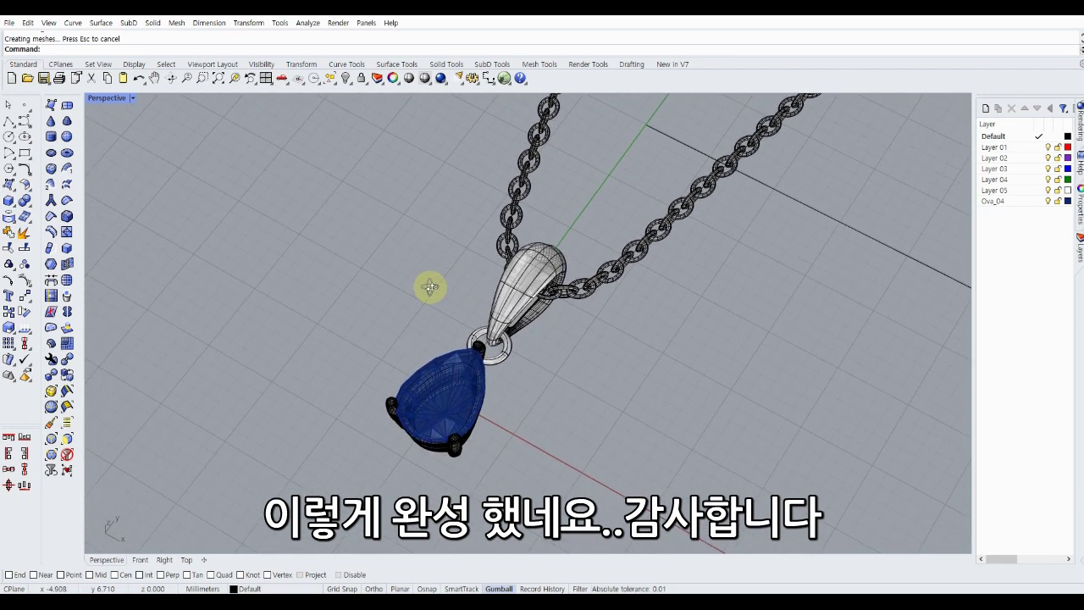
left_click(133, 99)
left_click(146, 167)
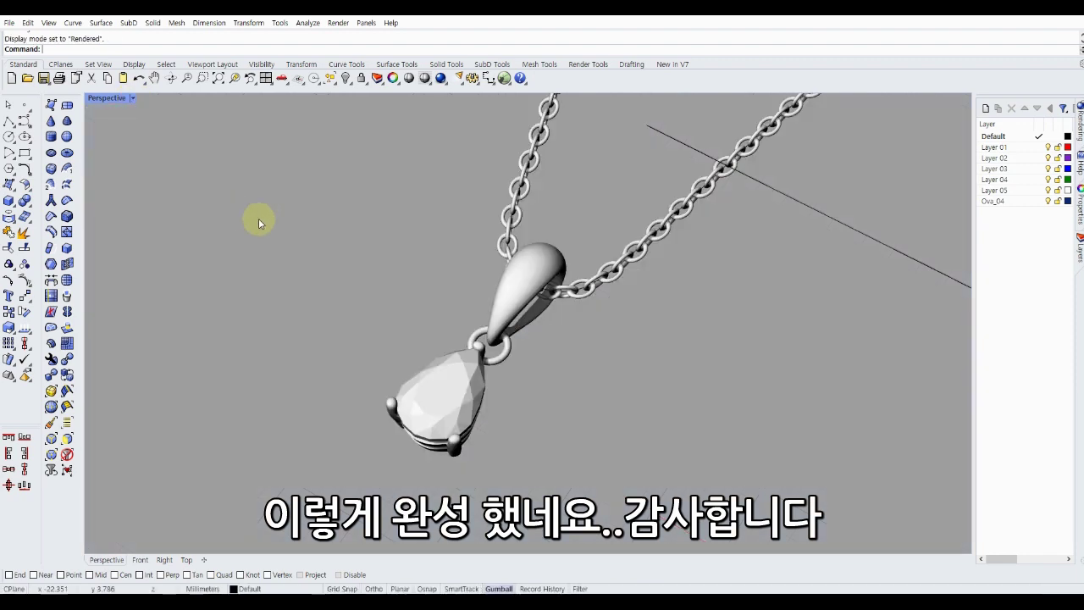